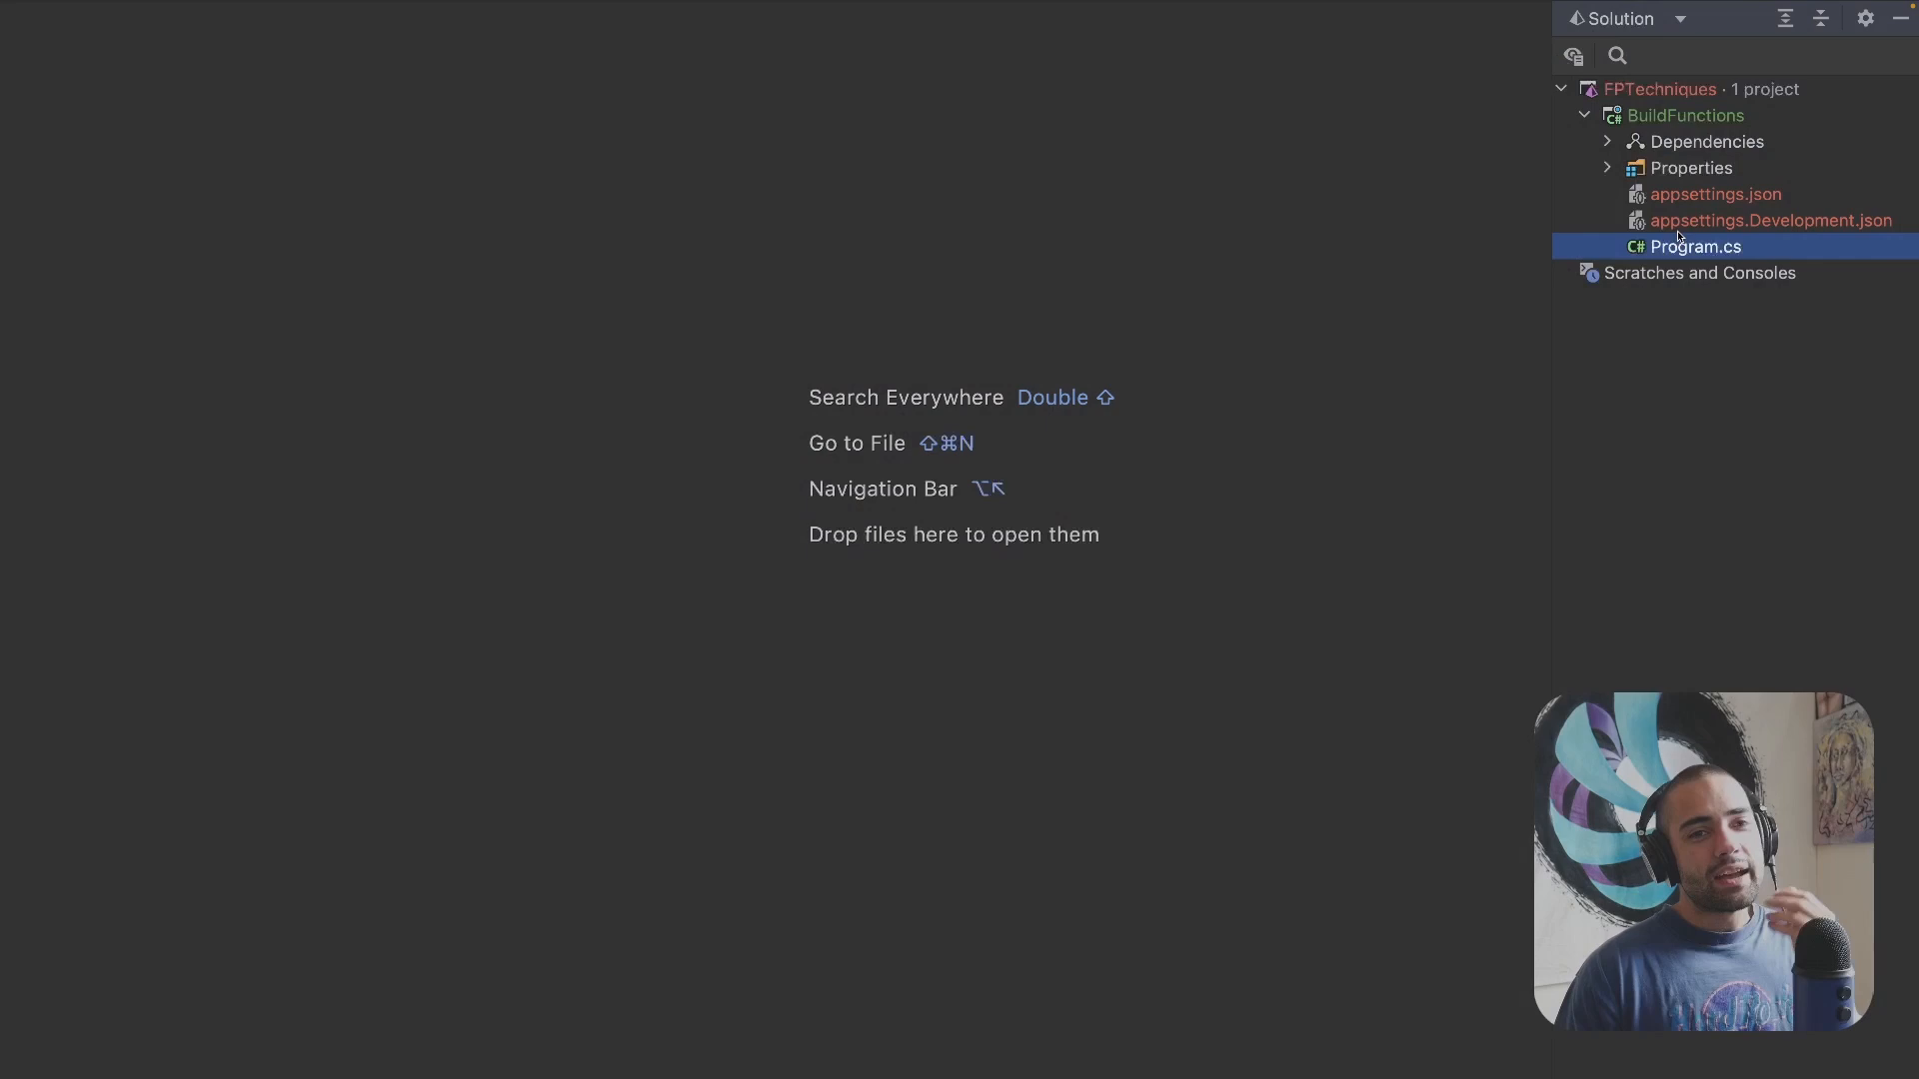
Step: Open Program.cs and review the Graph class's random coordinate and Add lines
key(Return)
scroll(750, 571, down, 5)
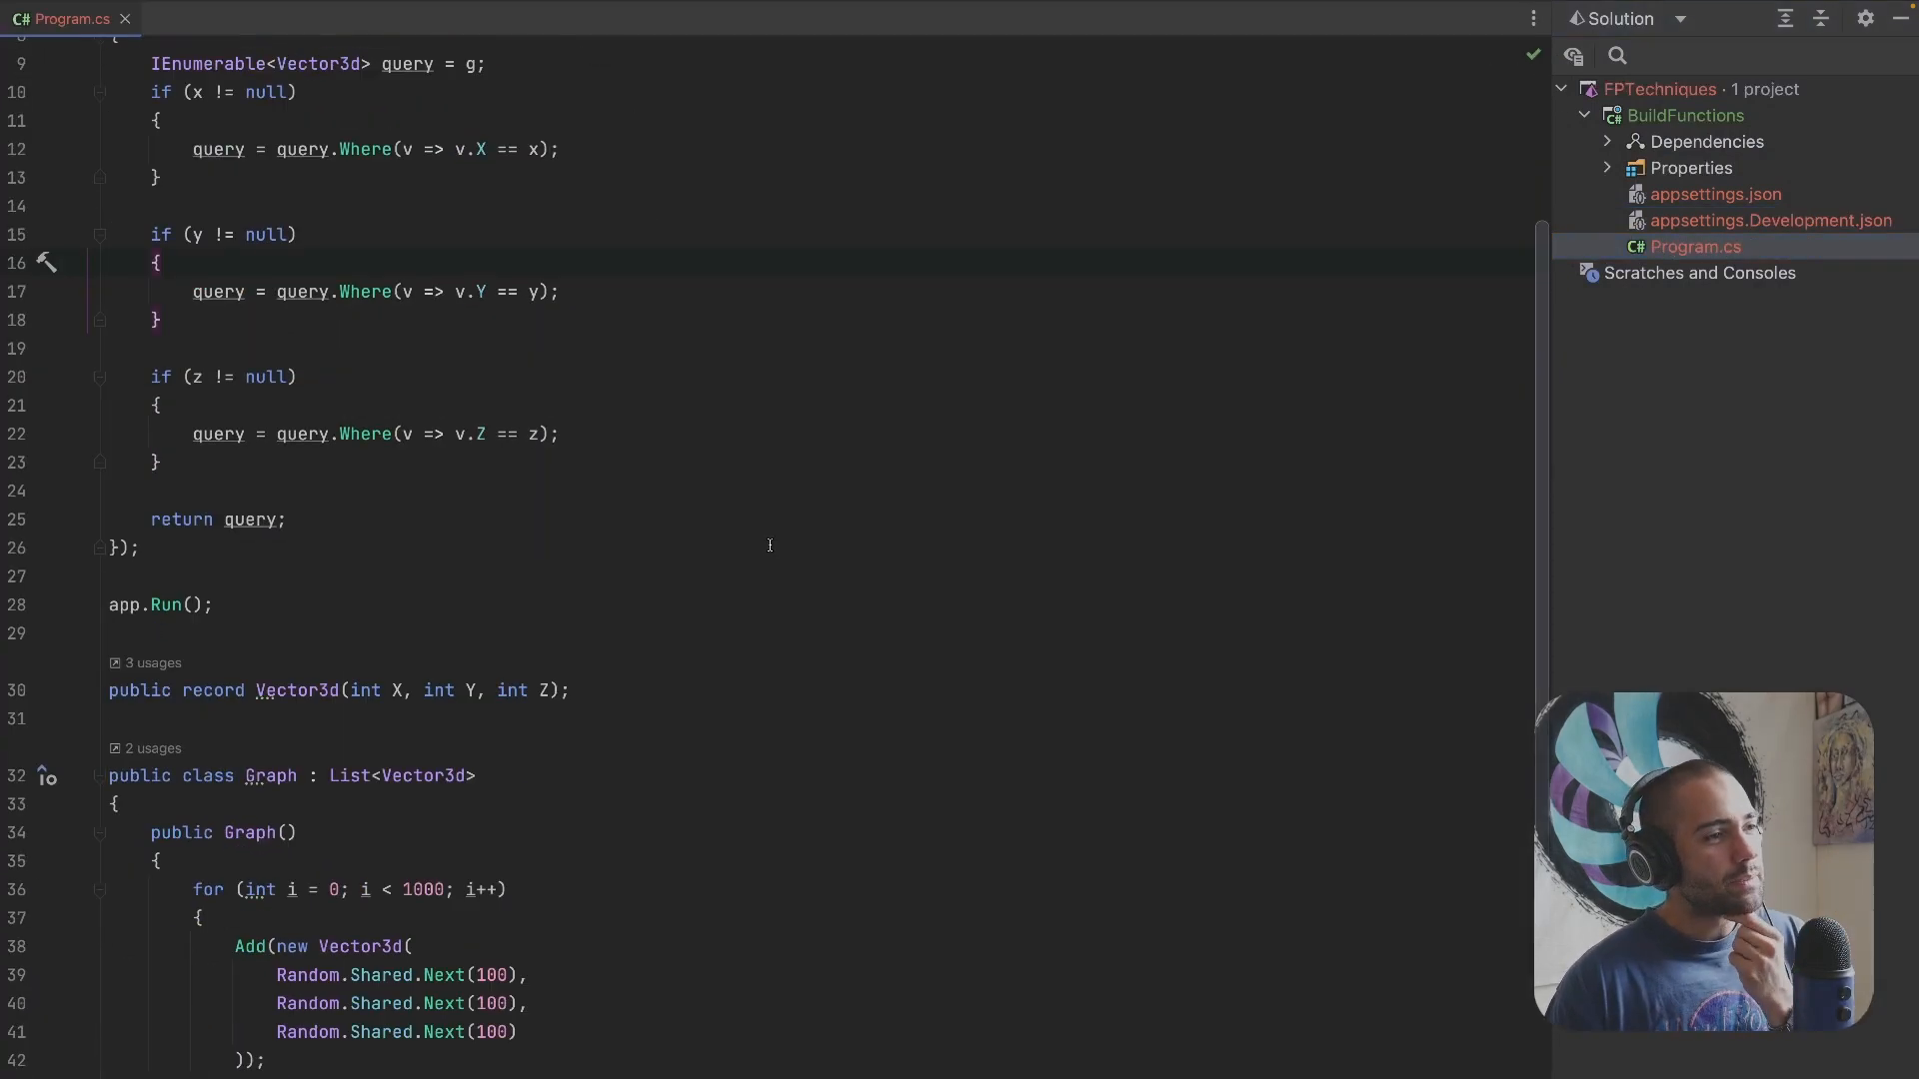
scroll(609, 640, down, 3)
click(319, 896)
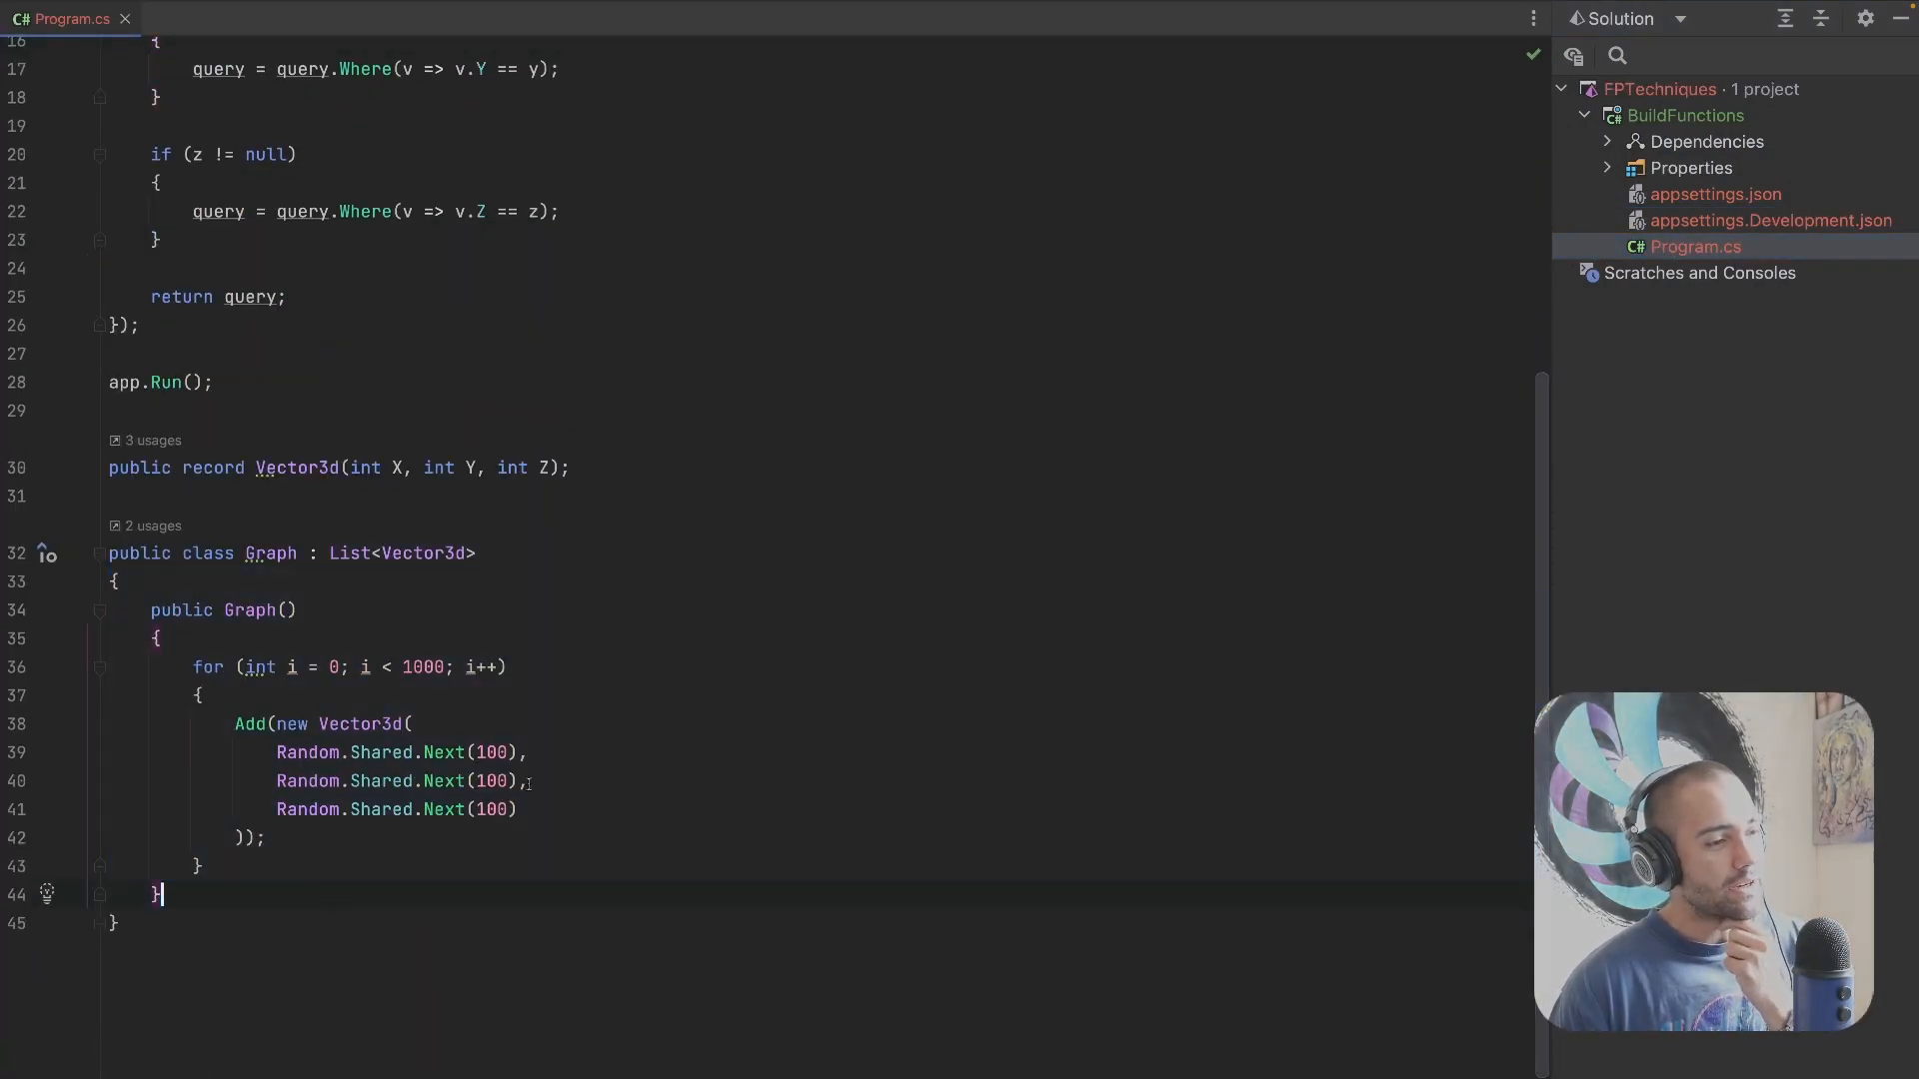
drag(566, 468, 248, 468)
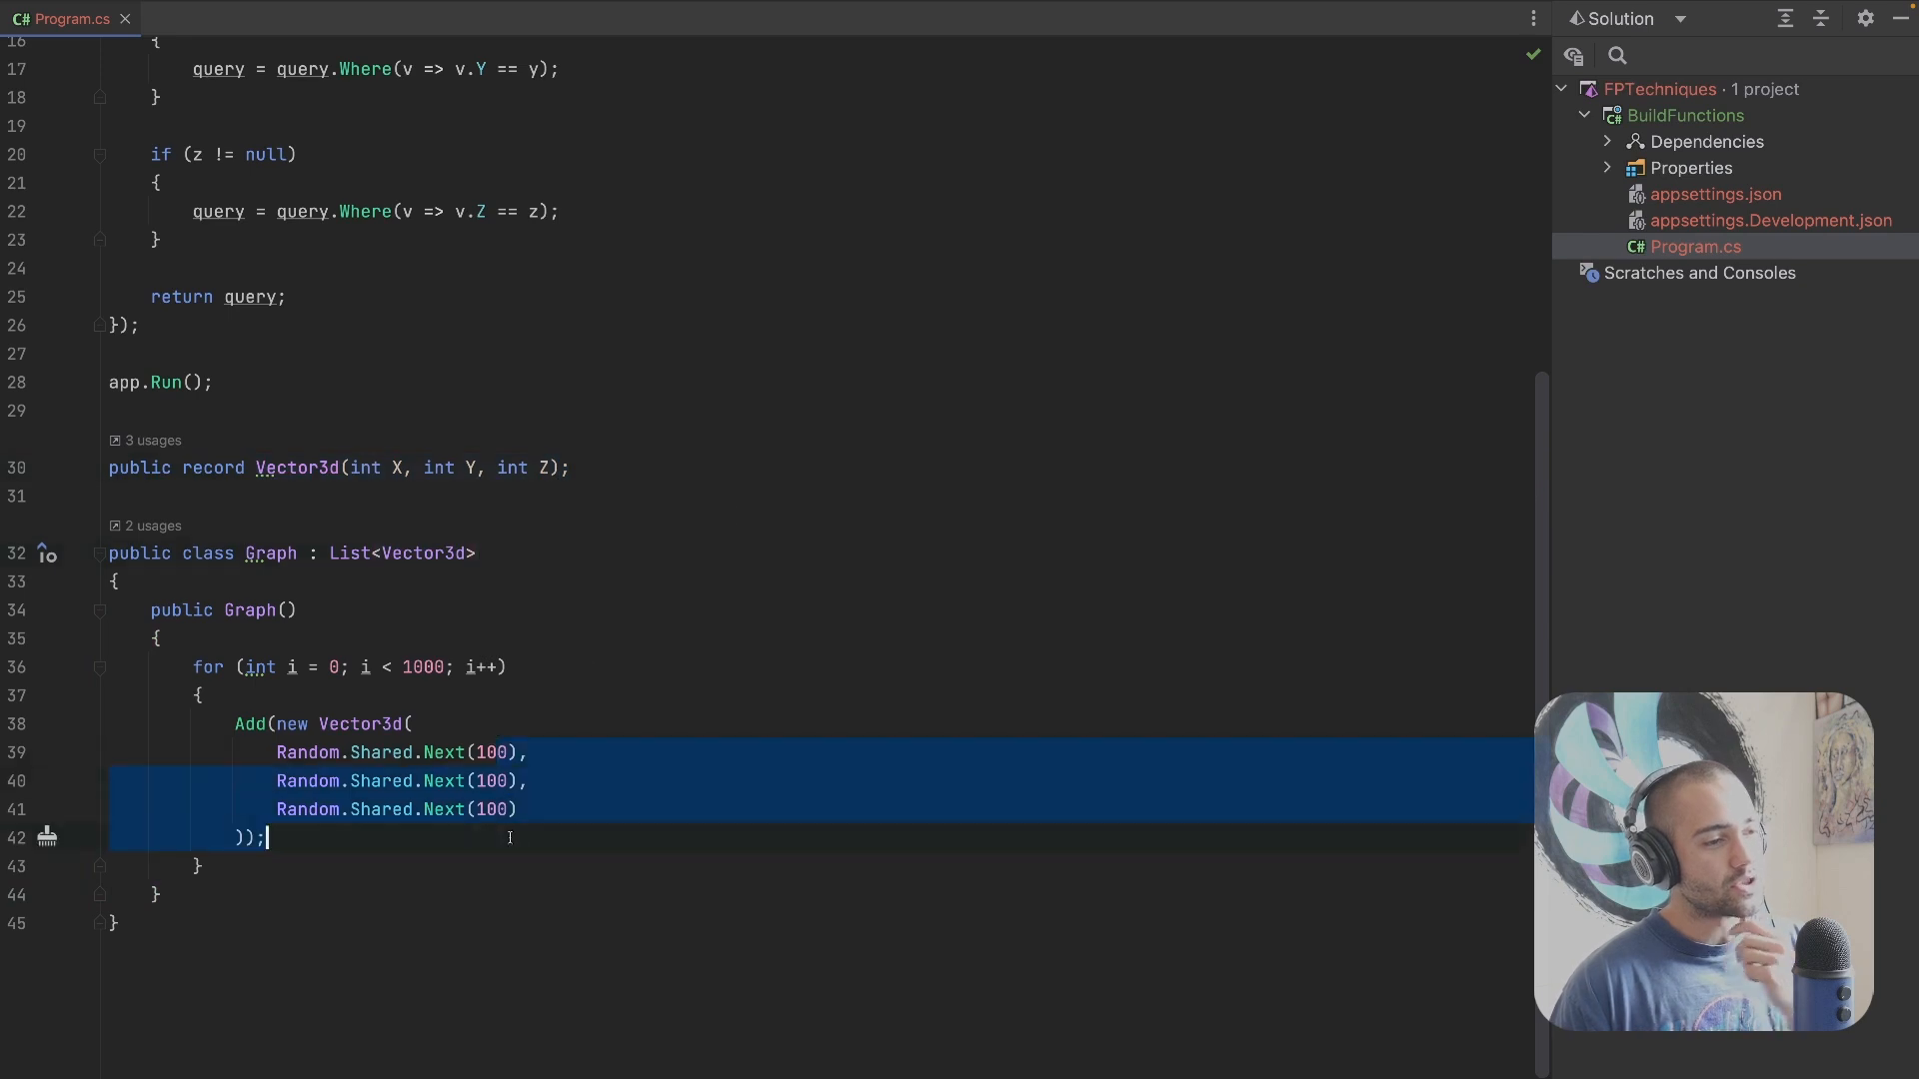
drag(507, 836, 514, 809)
click(268, 837)
key(ctrl+w)
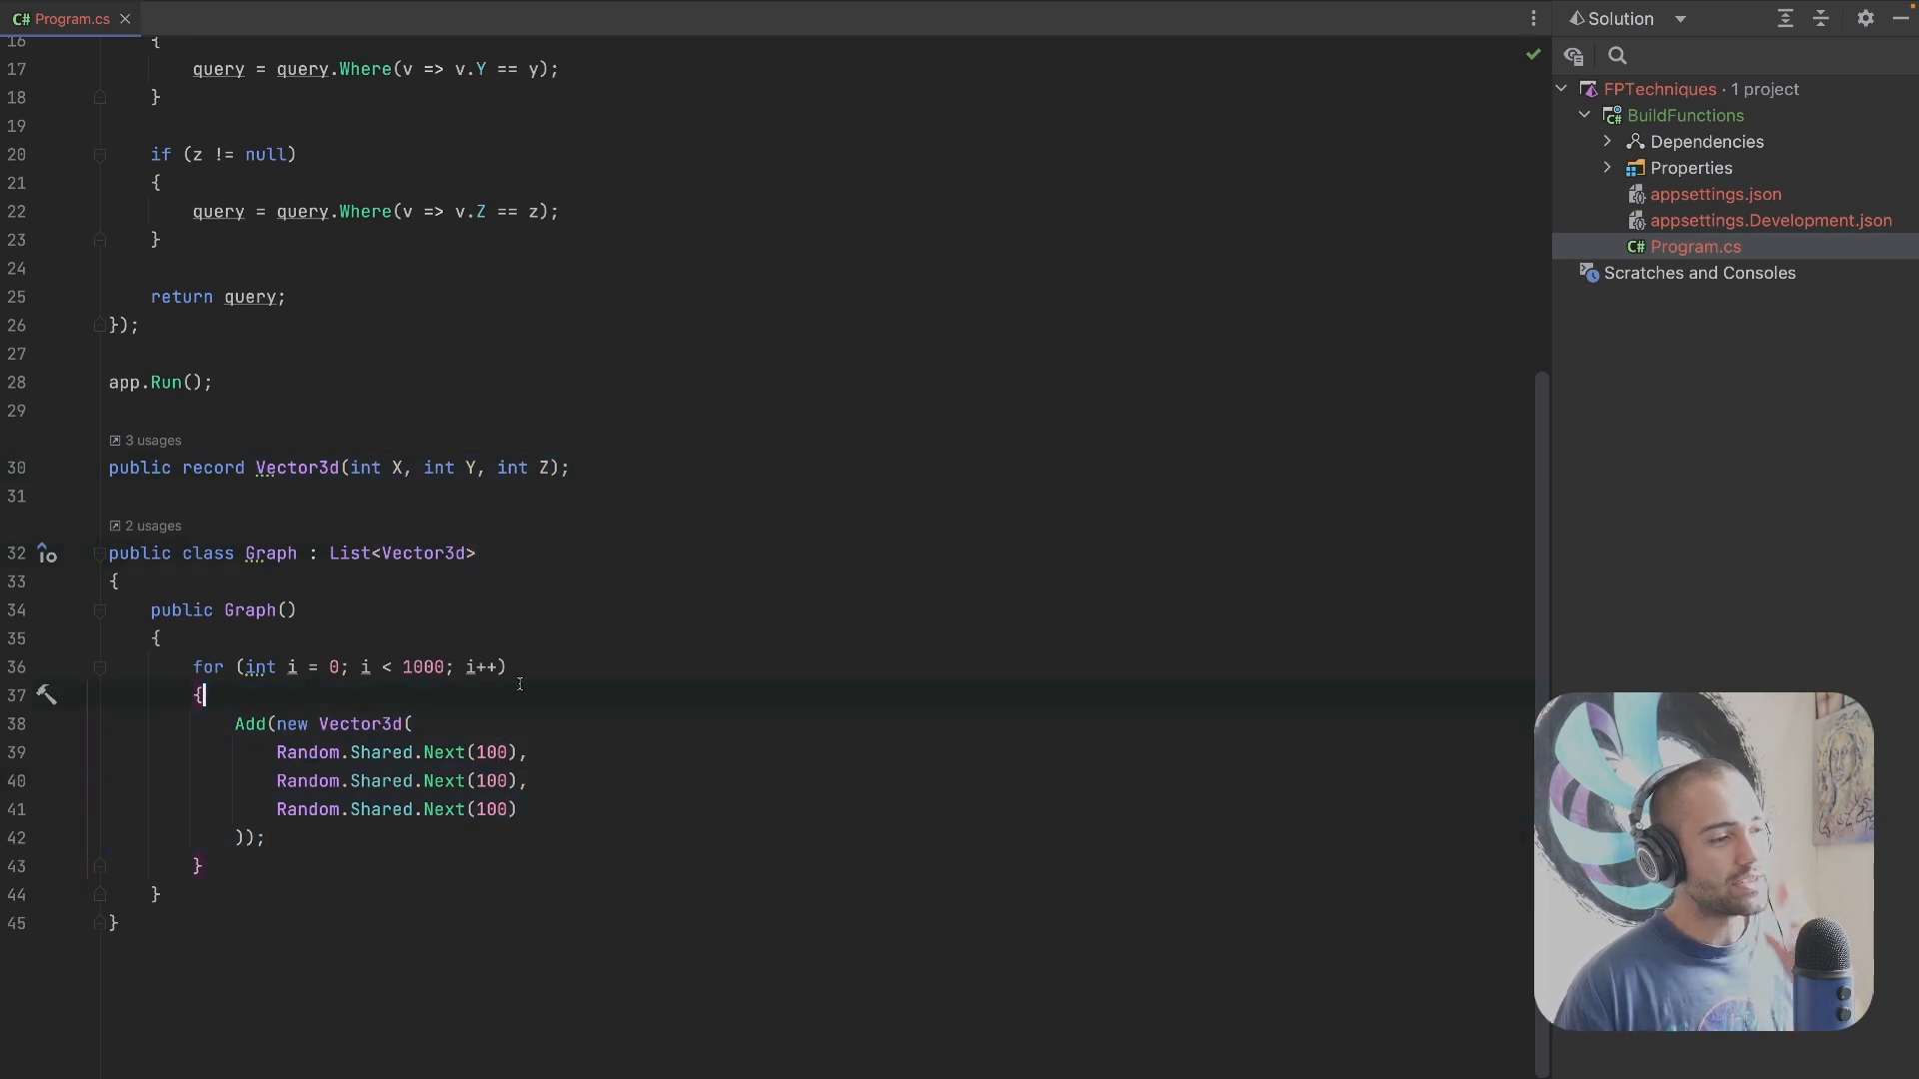
key(ctrl+w)
key(Escape)
scroll(451, 600, up, 5)
scroll(450, 450, up, 3)
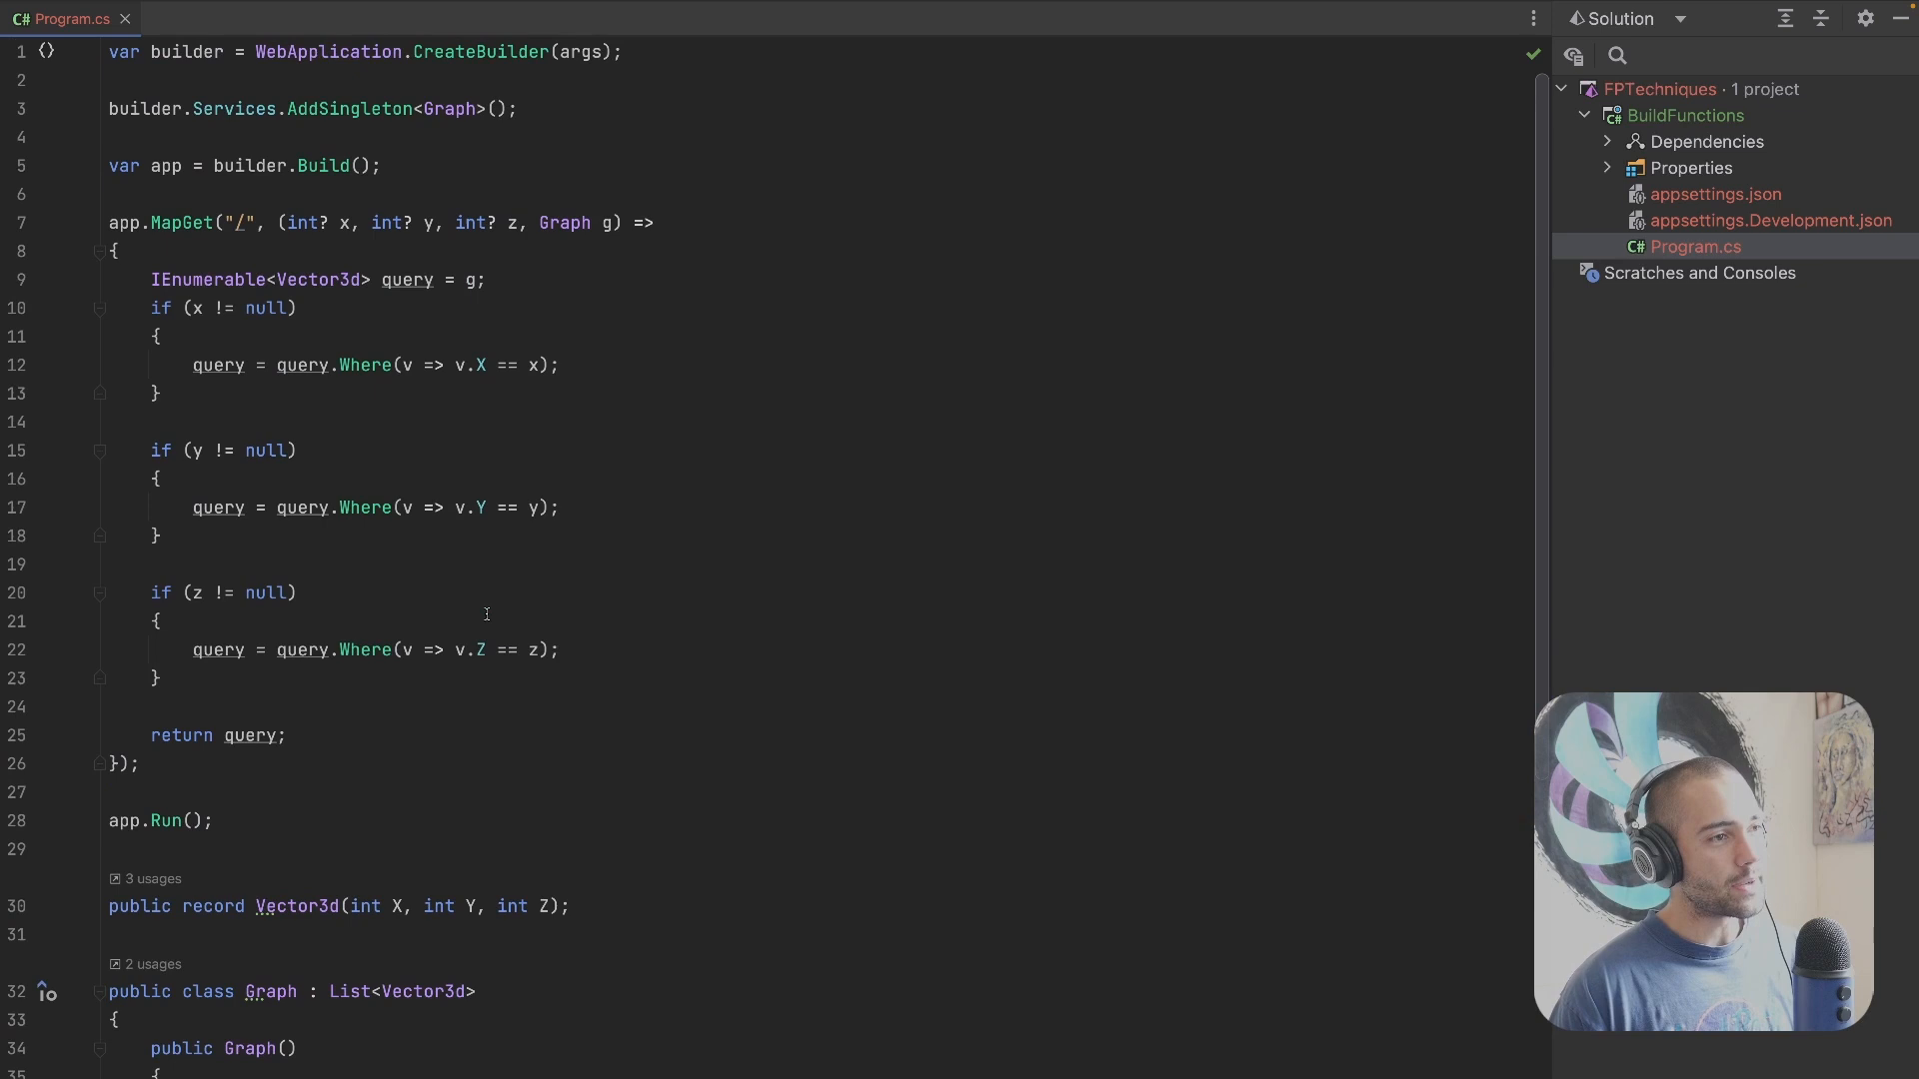
Step: Review the MapGet endpoint's x, y, z parameters and its three conditional Where filters, then bring up the terminal
drag(158, 479, 279, 772)
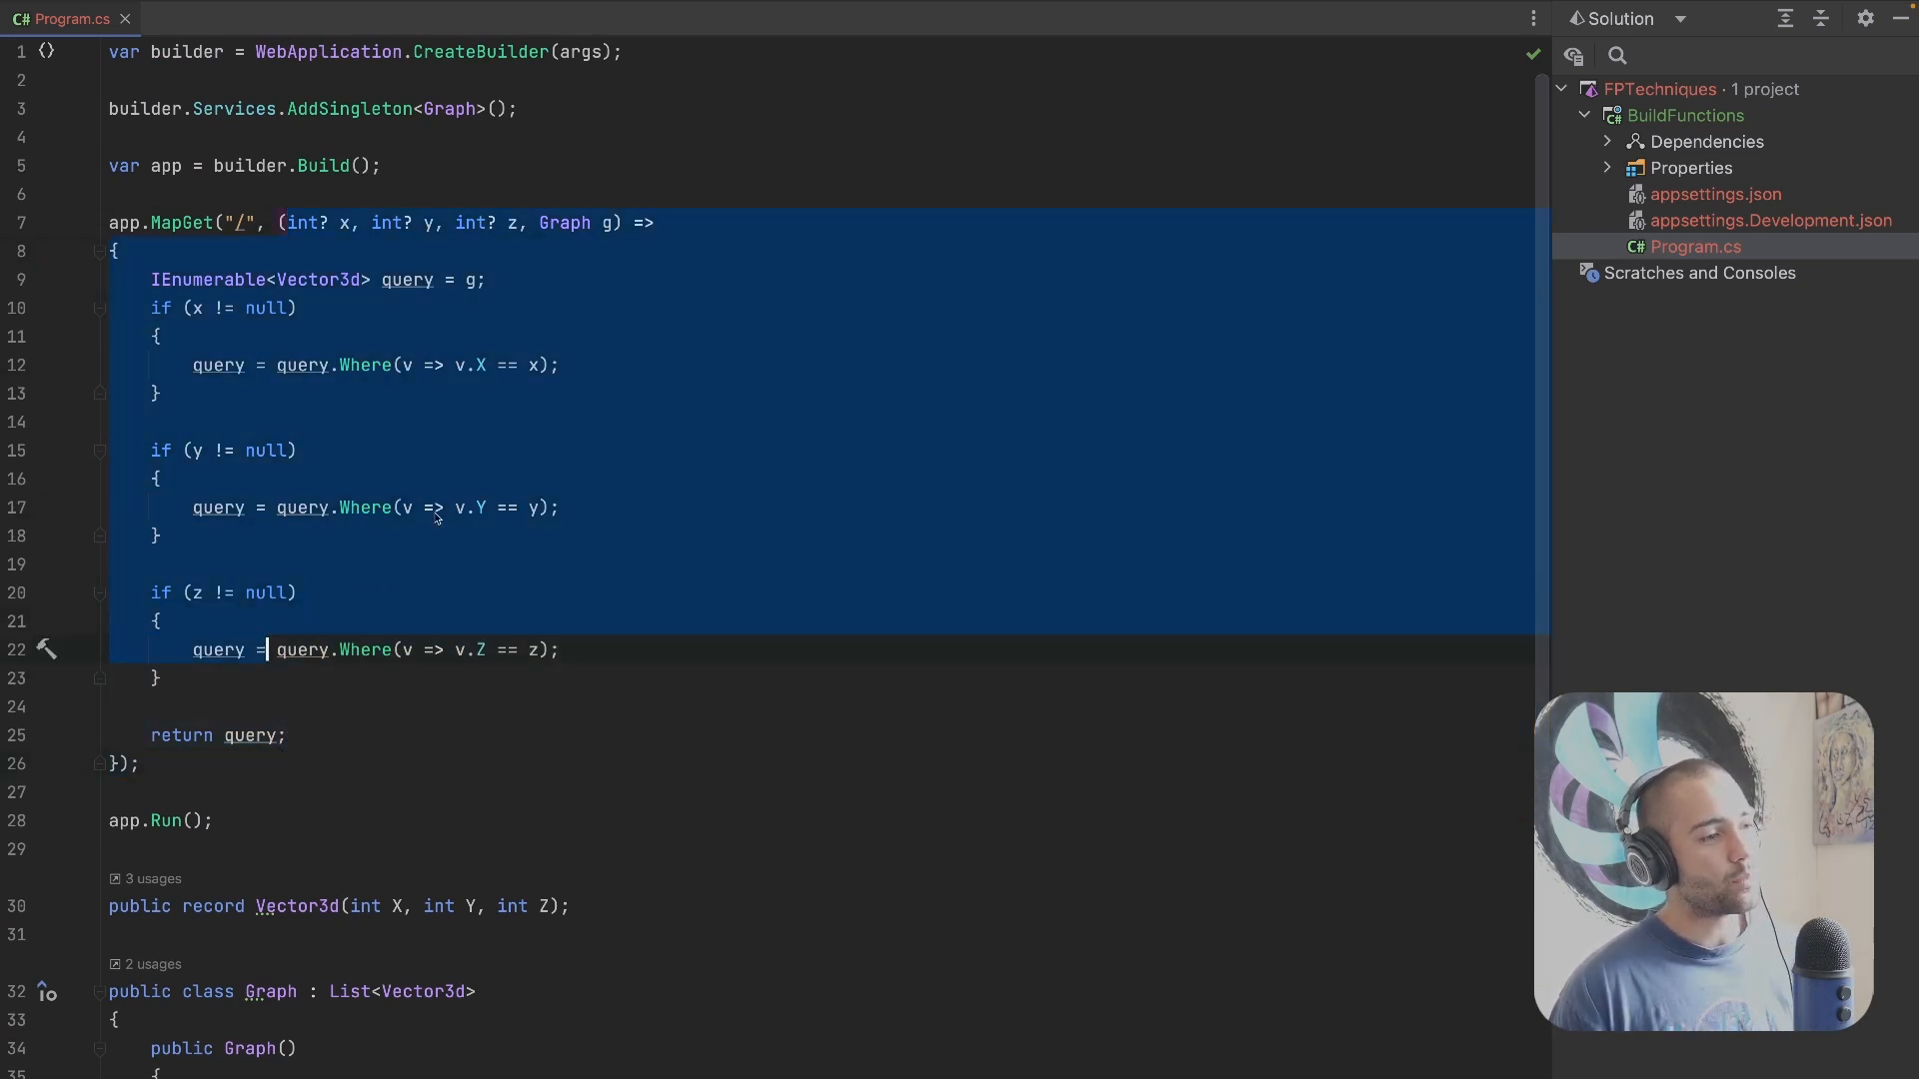
click(300, 308)
mouse_move(435, 365)
mouse_down()
mouse_move(564, 365)
mouse_move(120, 702)
mouse_up()
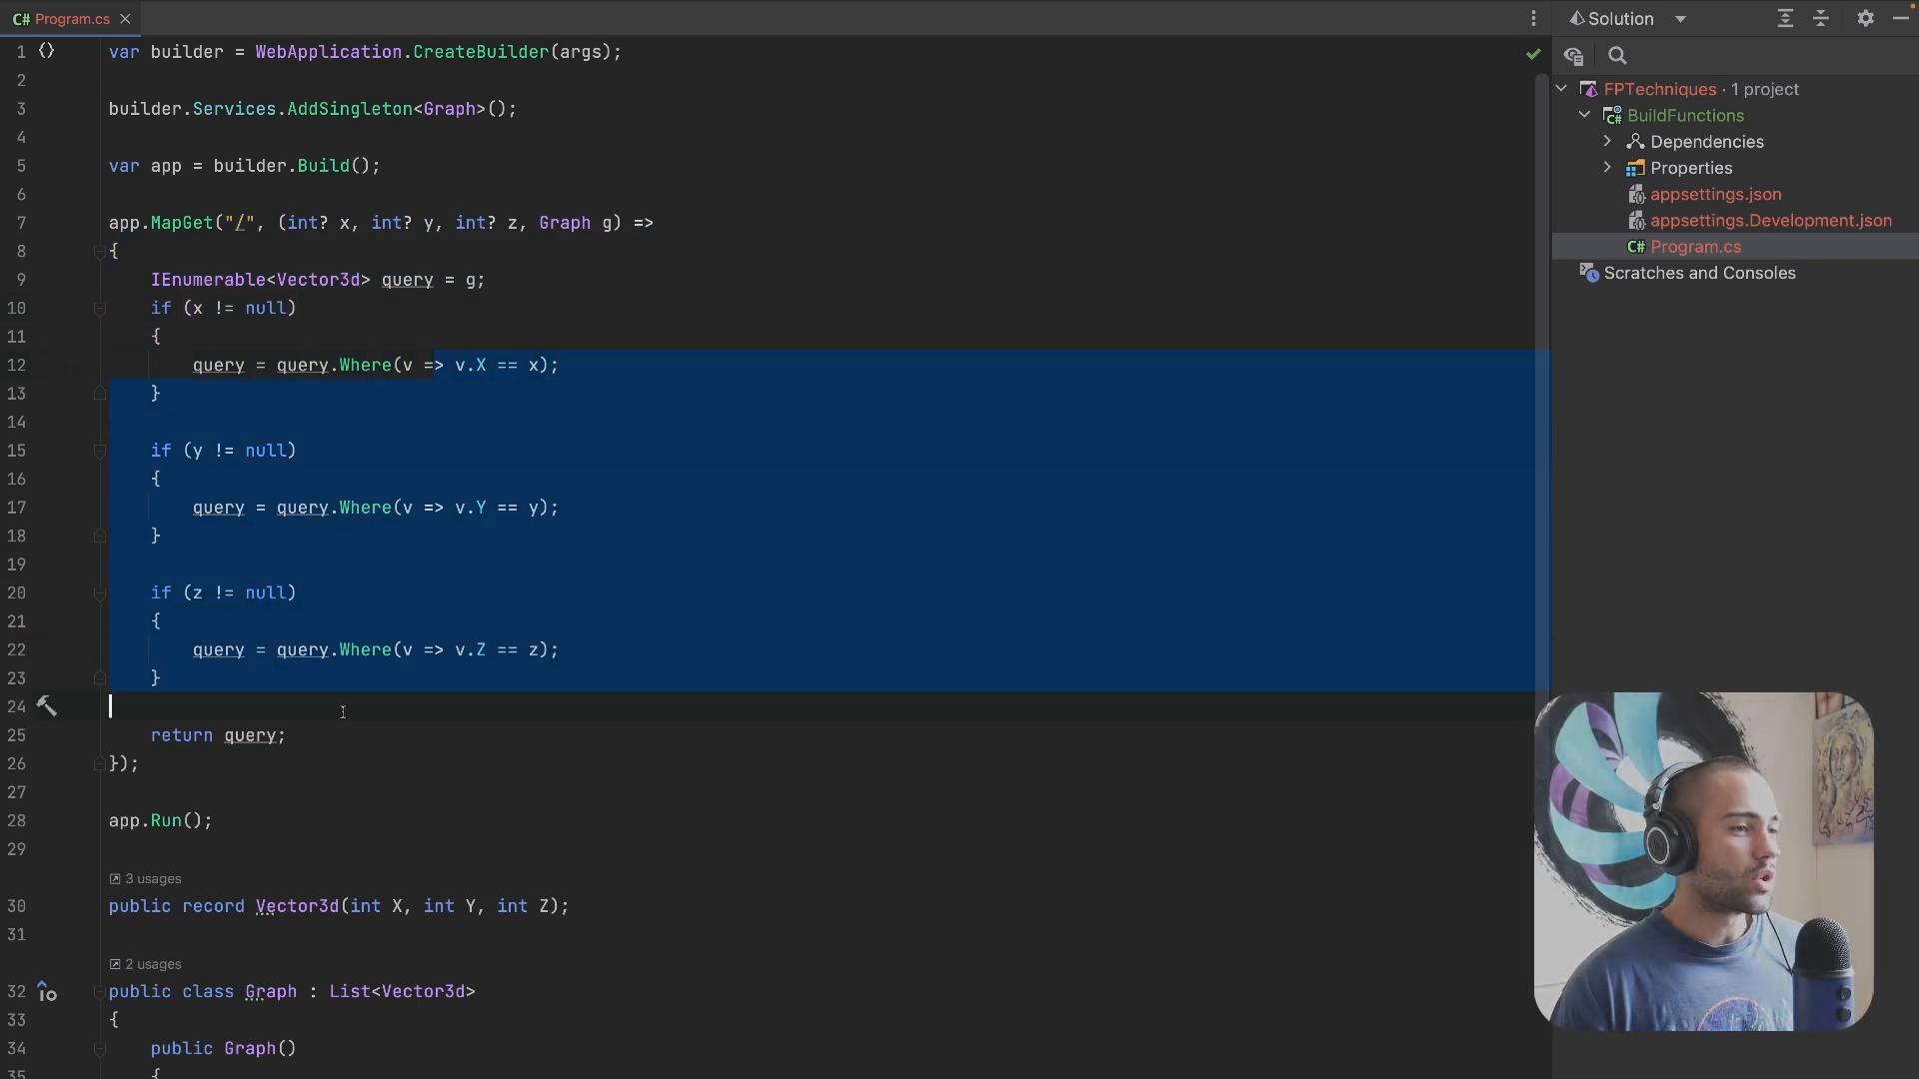
click(642, 539)
drag(301, 308, 160, 679)
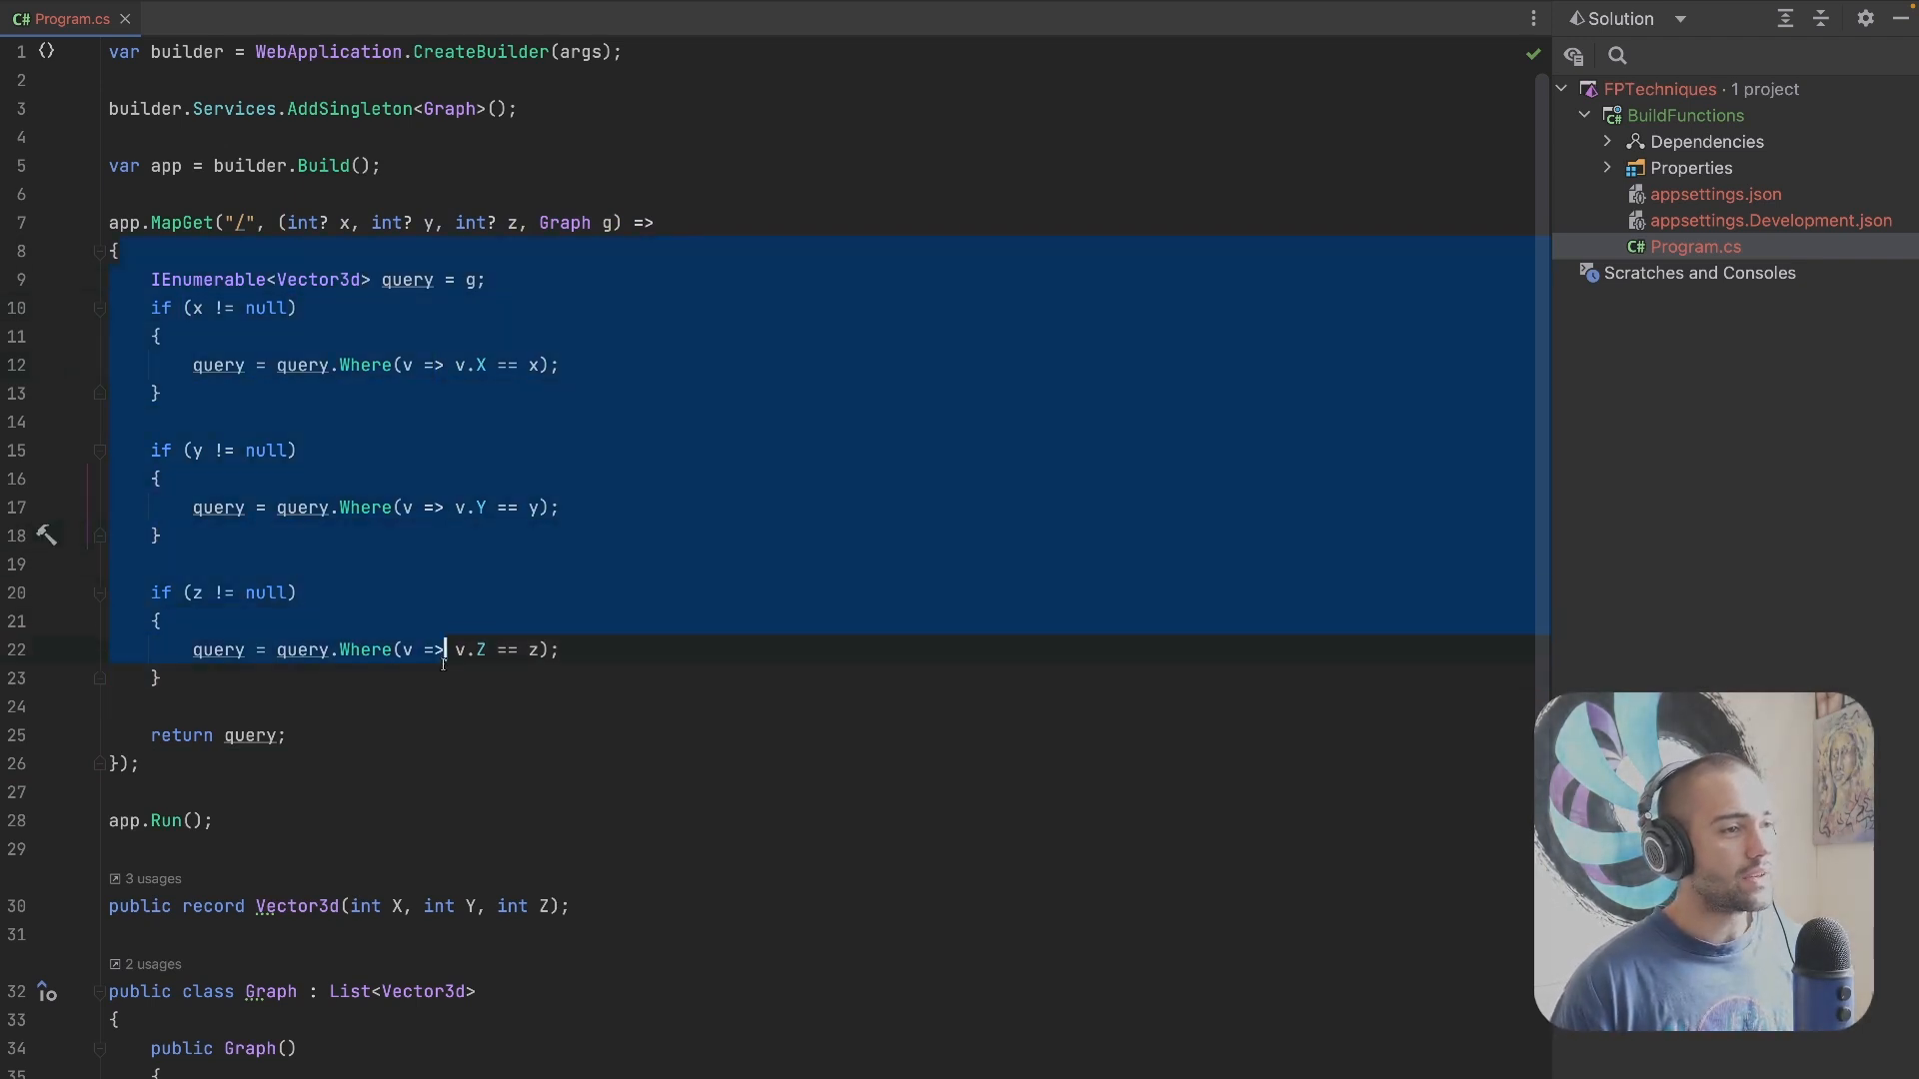
click(110, 564)
drag(390, 222, 527, 221)
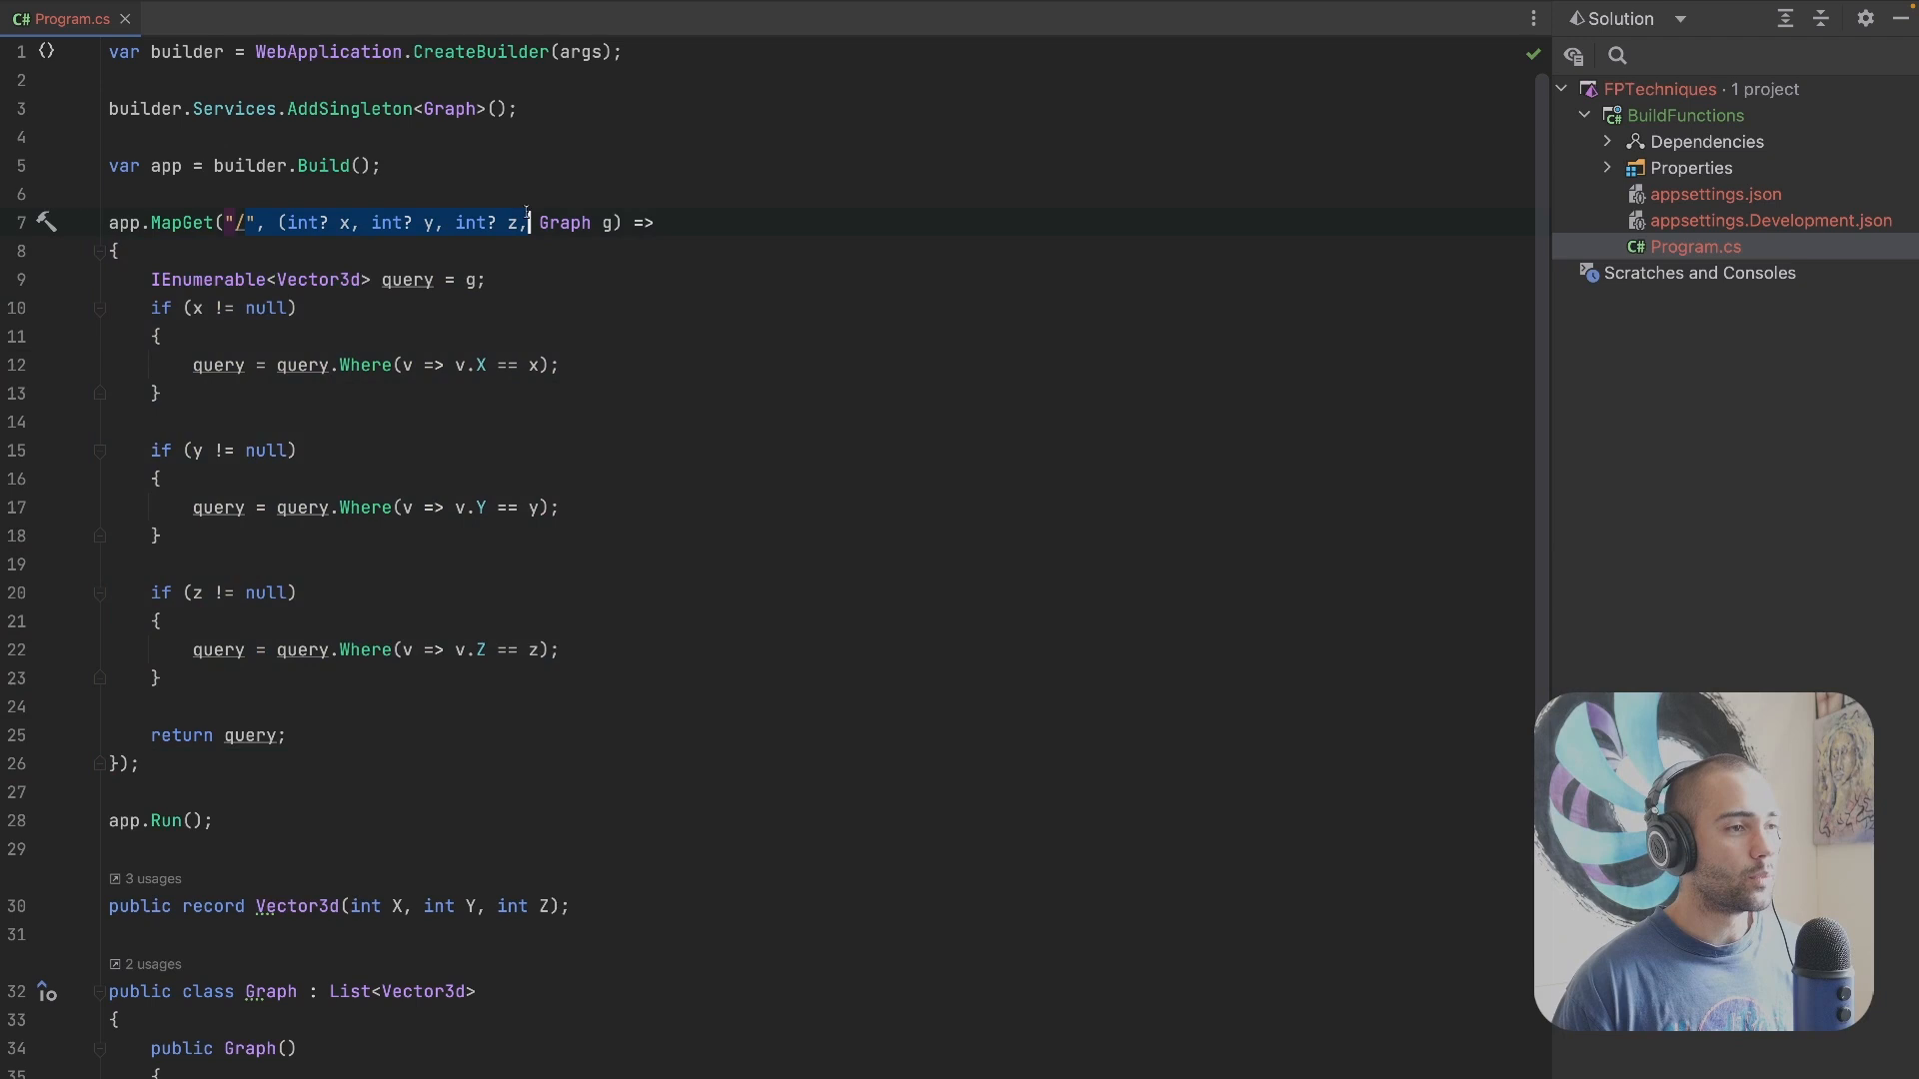
drag(628, 282, 60, 678)
click(620, 516)
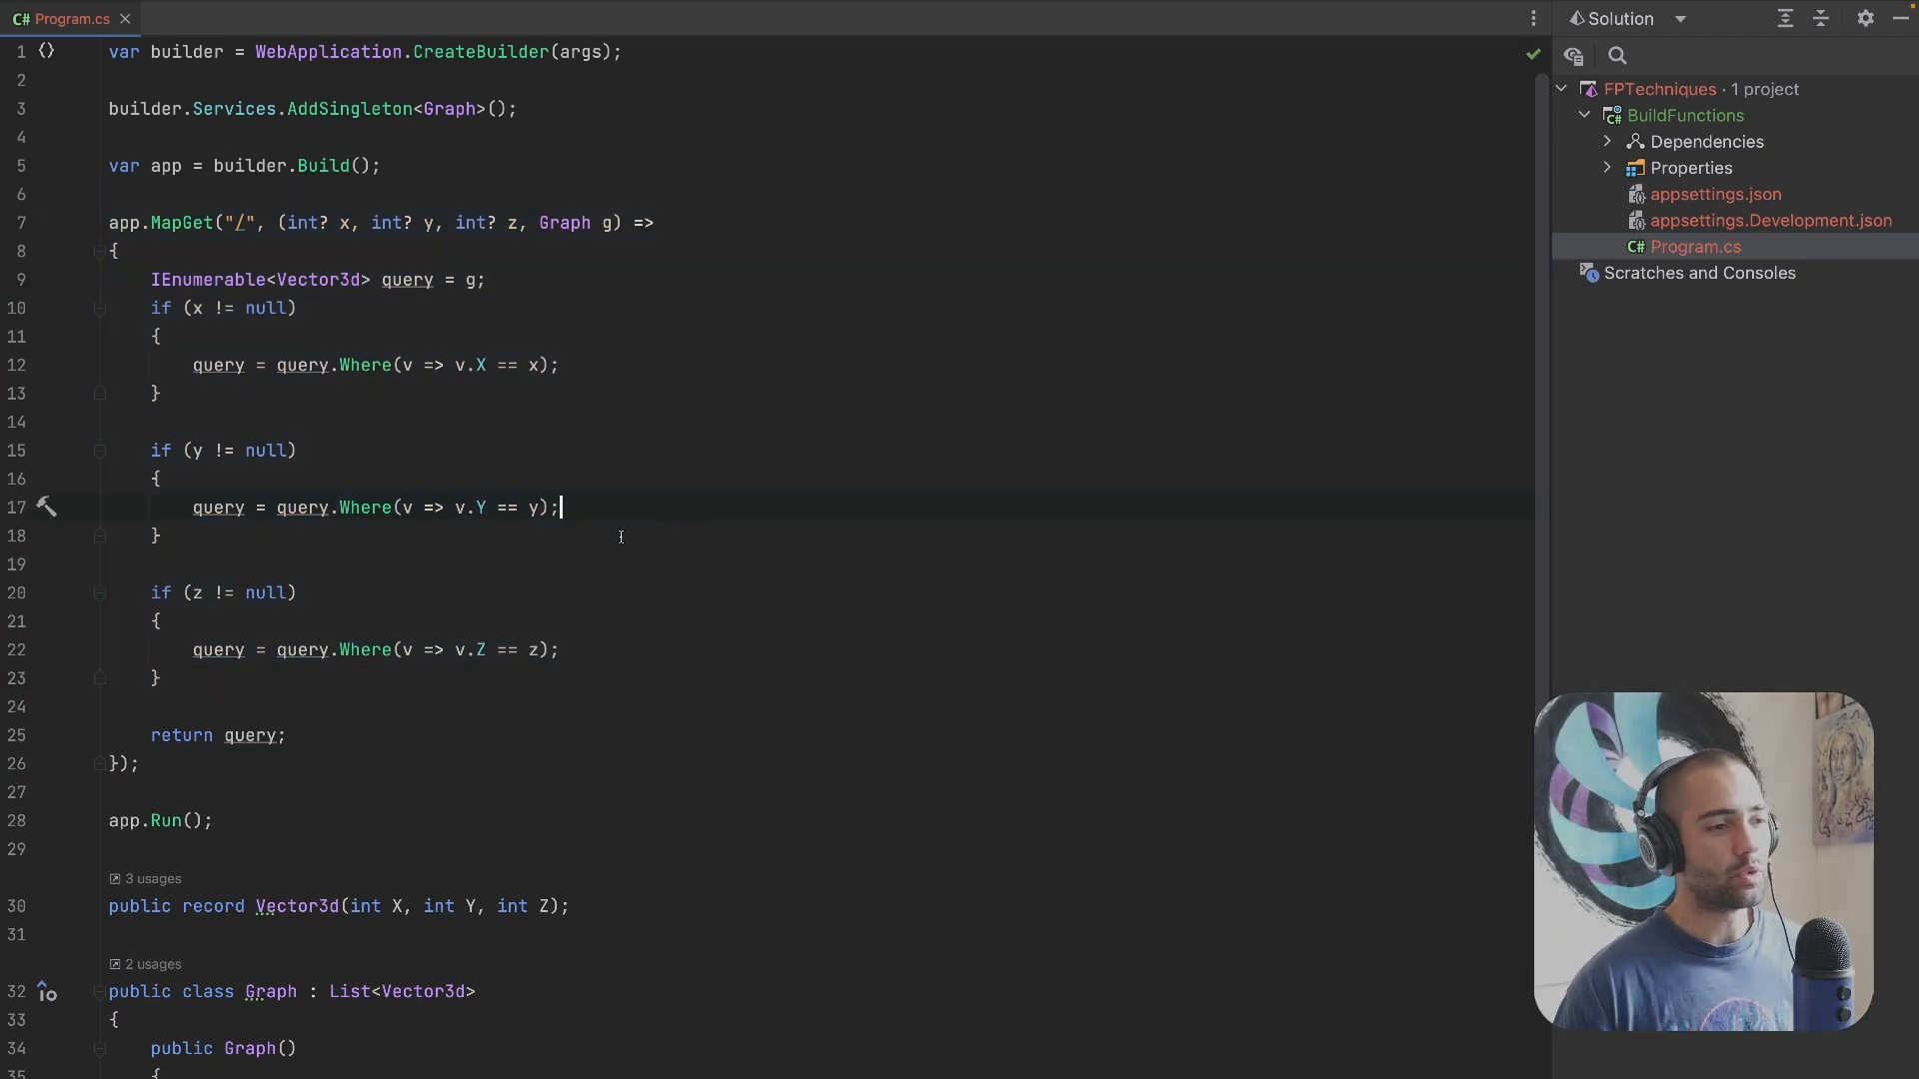
key(alt+F12)
key(alt+F12)
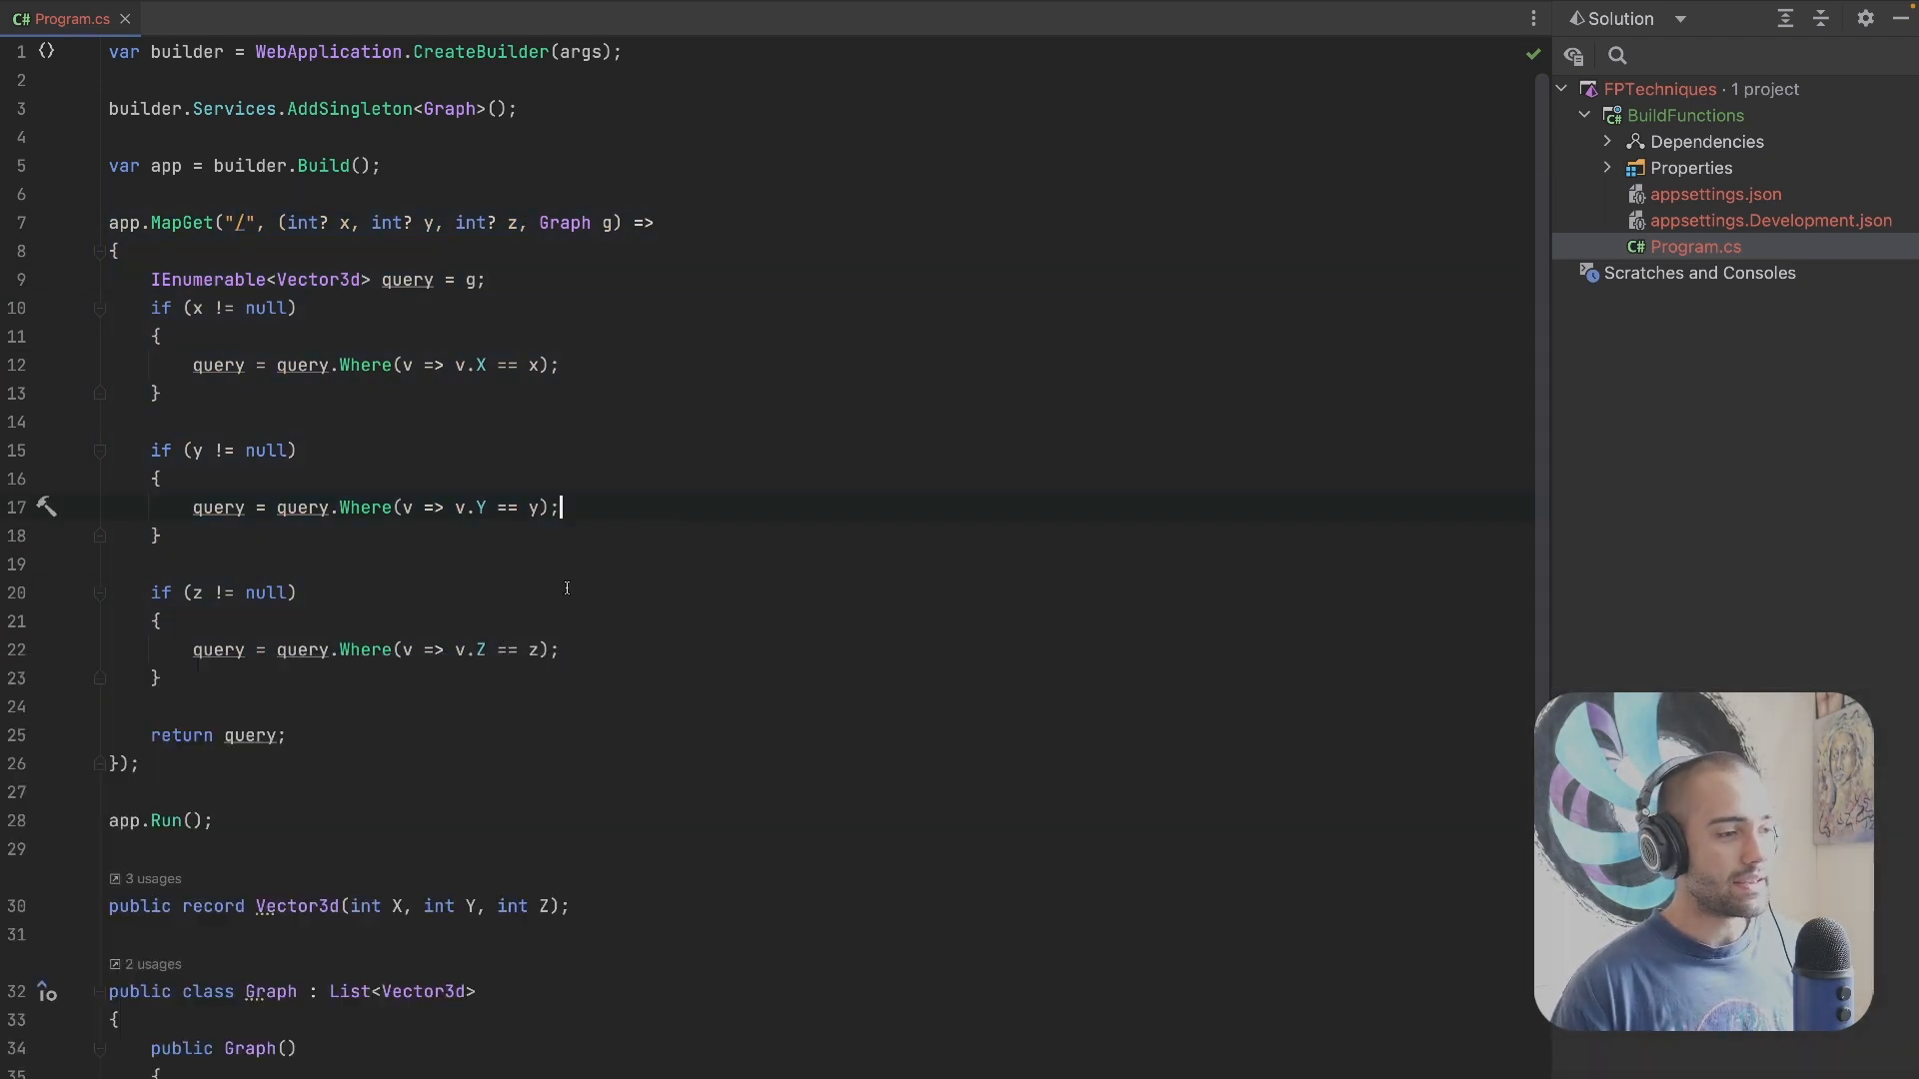
Step: In Brave, load localhost:5148?x=60 and check that only points with x of 60 are returned
key(super+Tab)
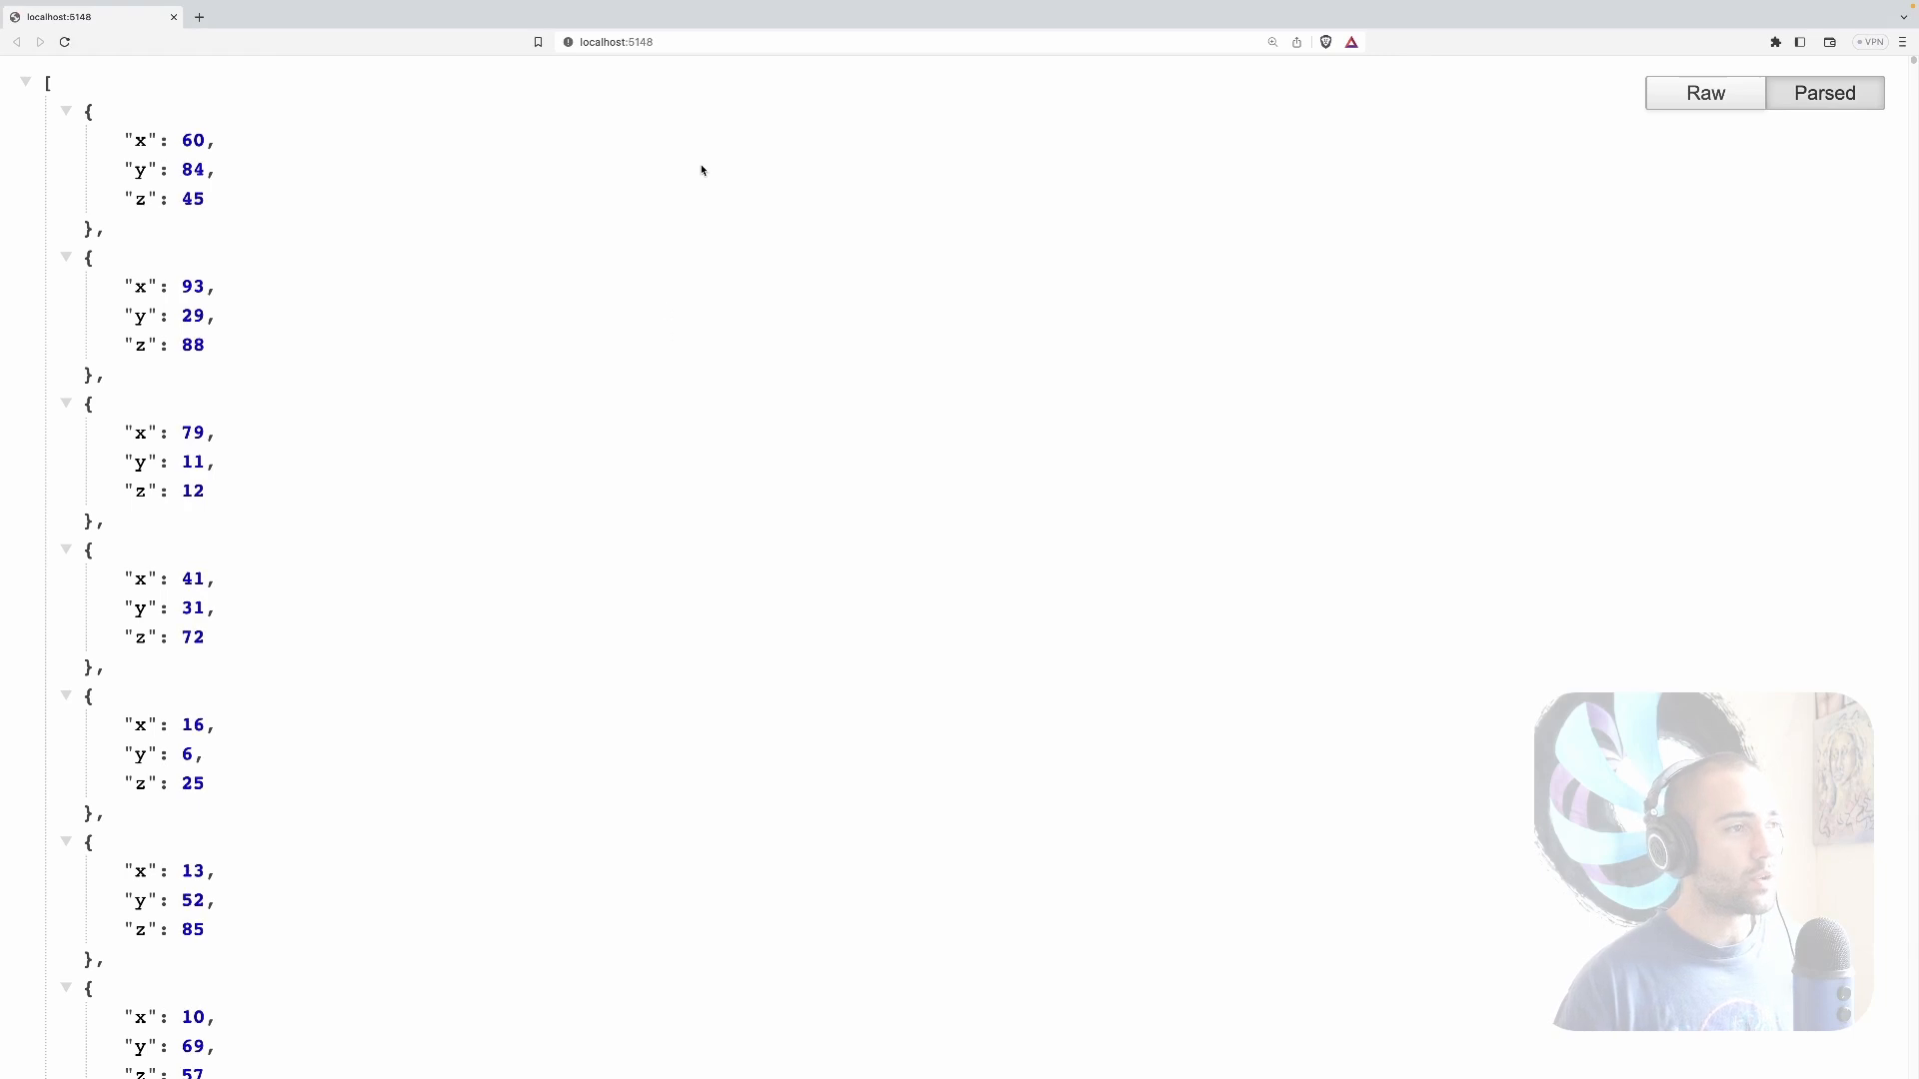
click(766, 41)
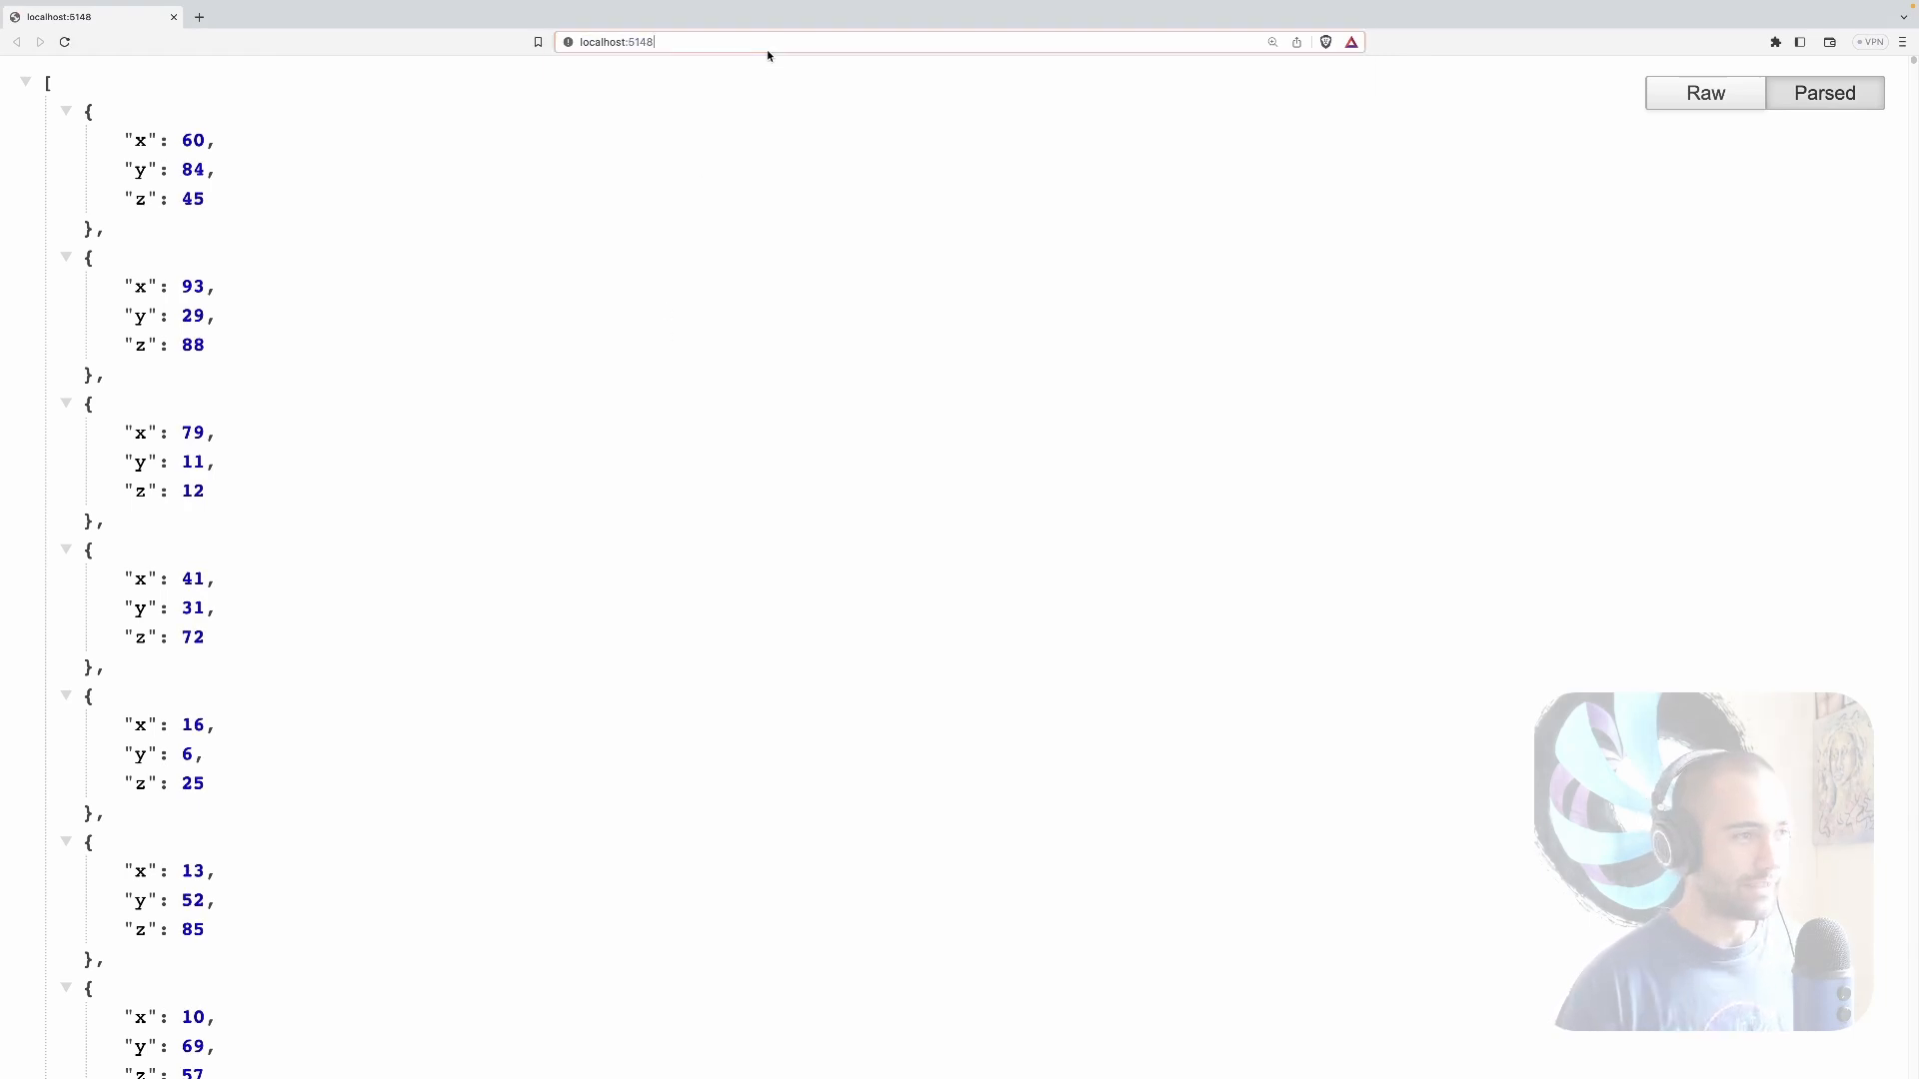
text(localhost:5148?x=60)
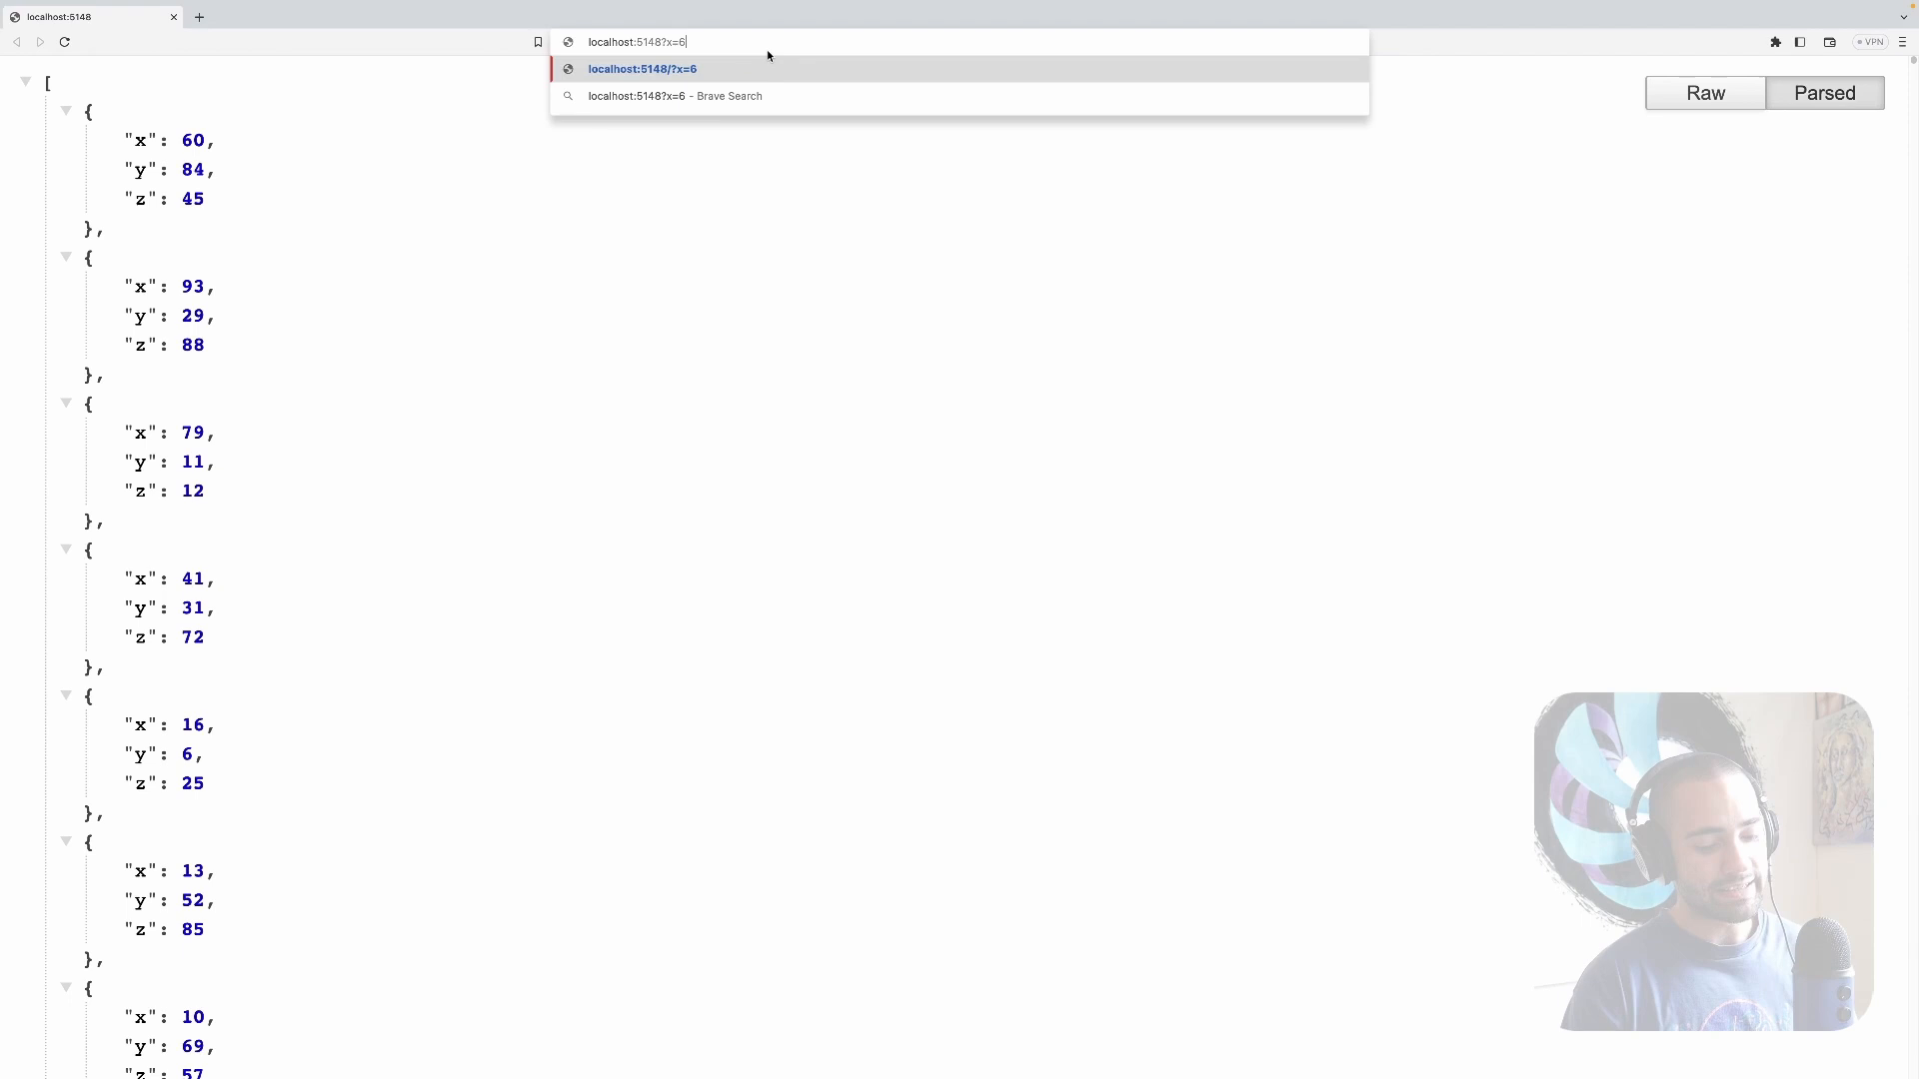
key(Return)
drag(345, 169, 531, 591)
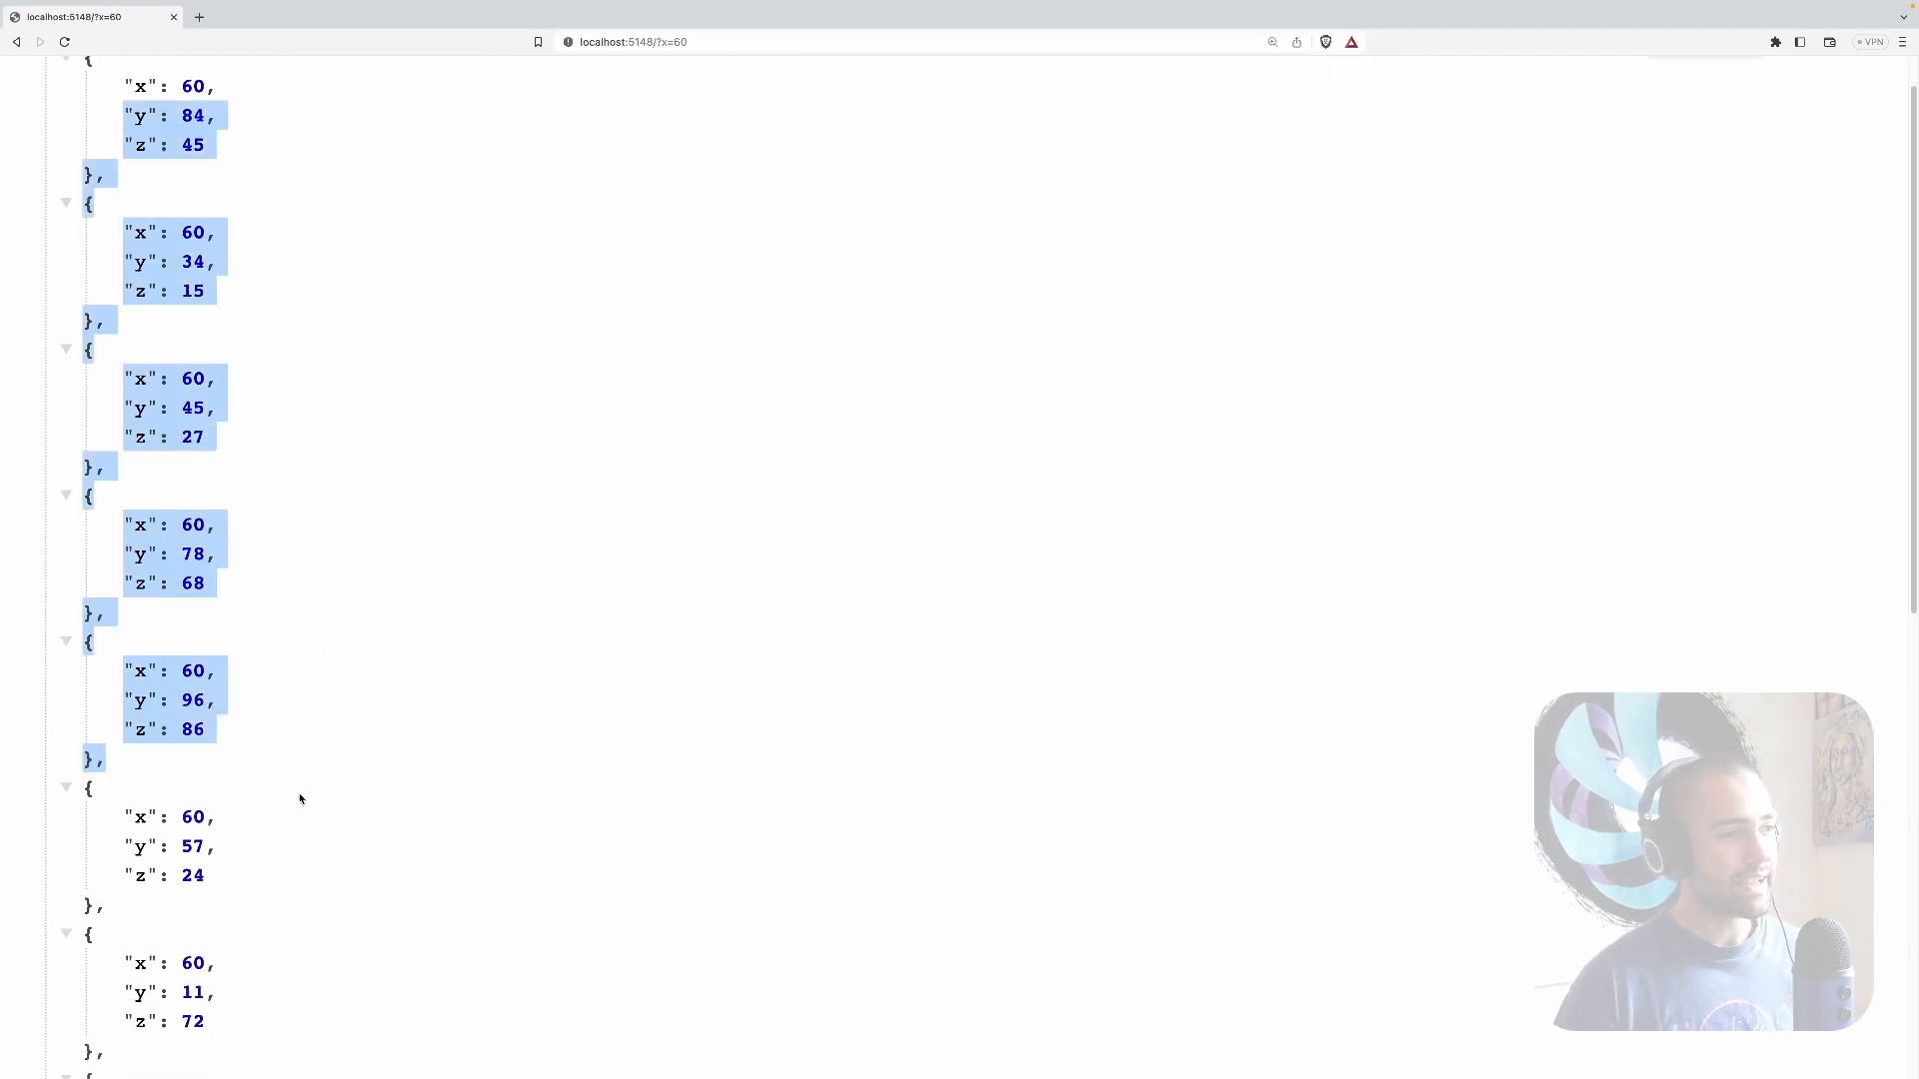
scroll(495, 675, down, 2)
scroll(510, 630, up, 2)
click(551, 555)
scroll(551, 554, up, 1)
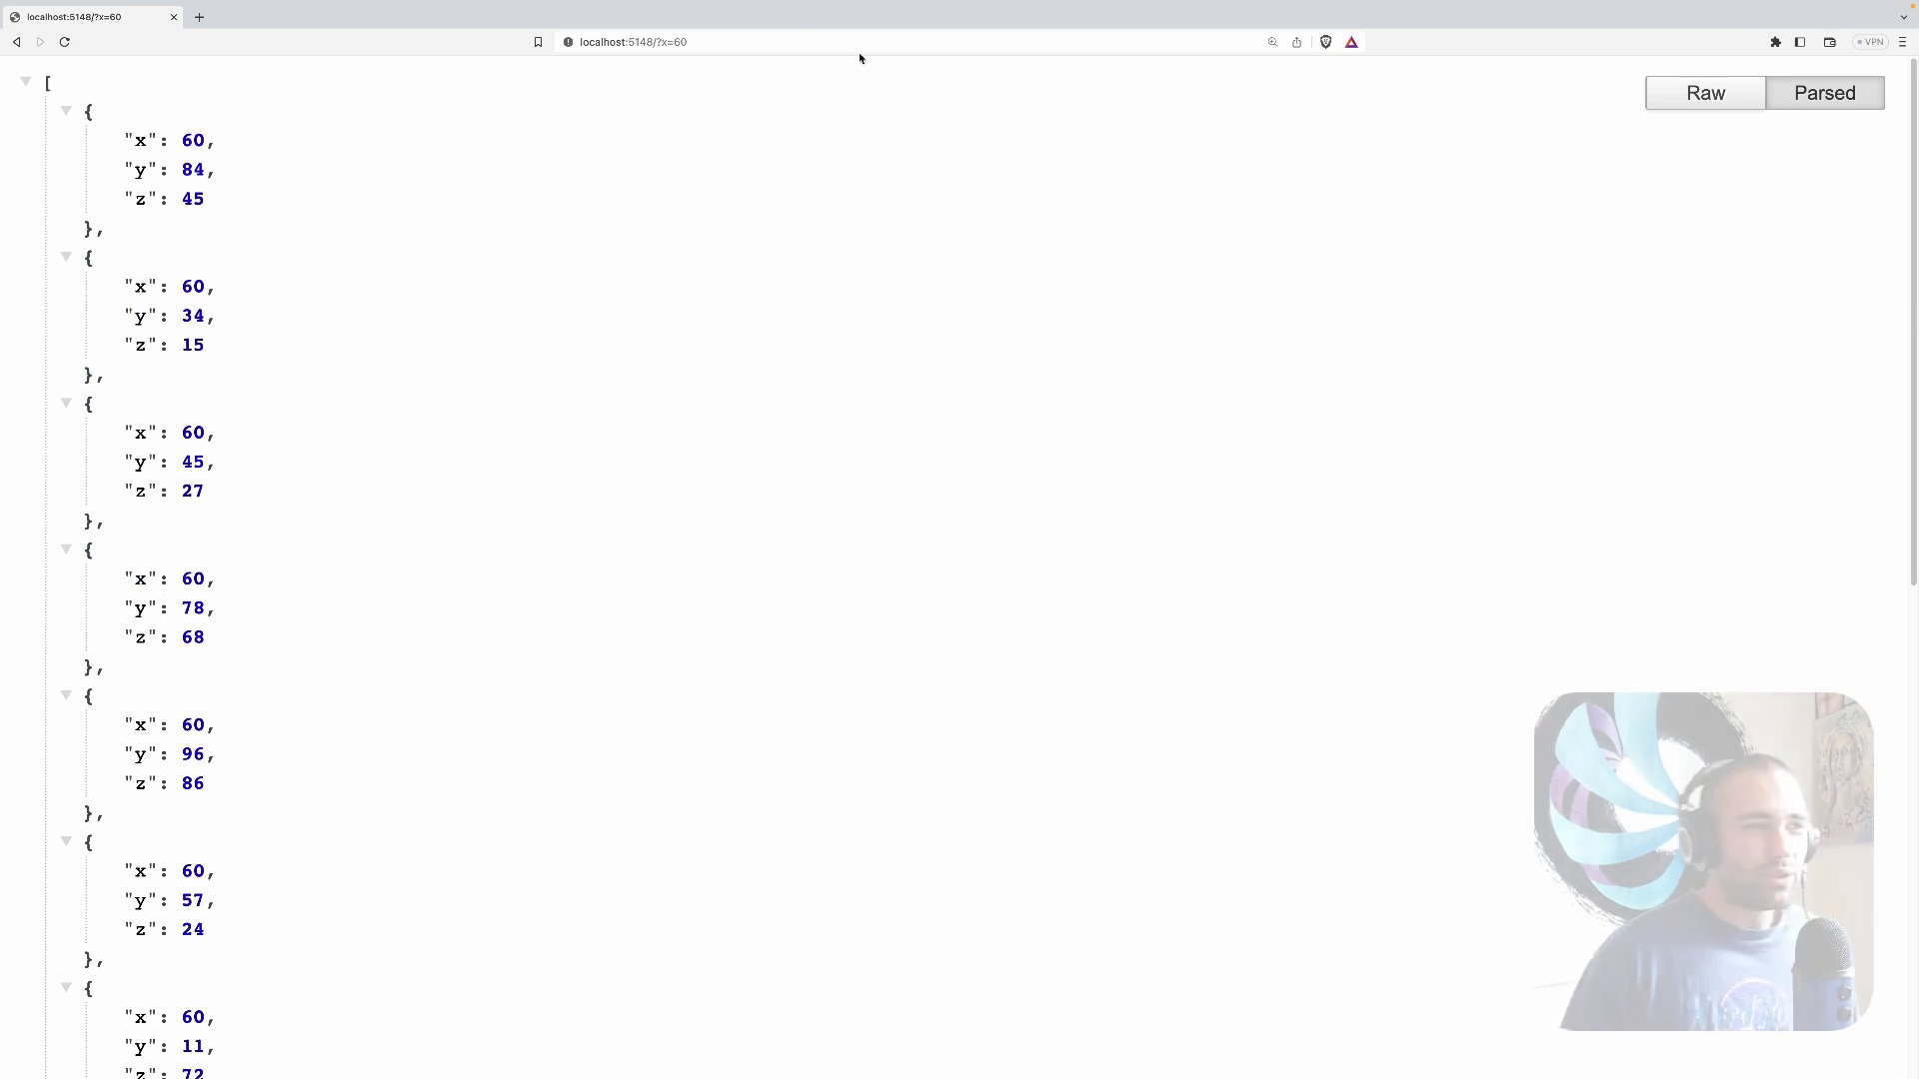
Step: Tidy stray characters out of the address query, then return to Rider
click(758, 40)
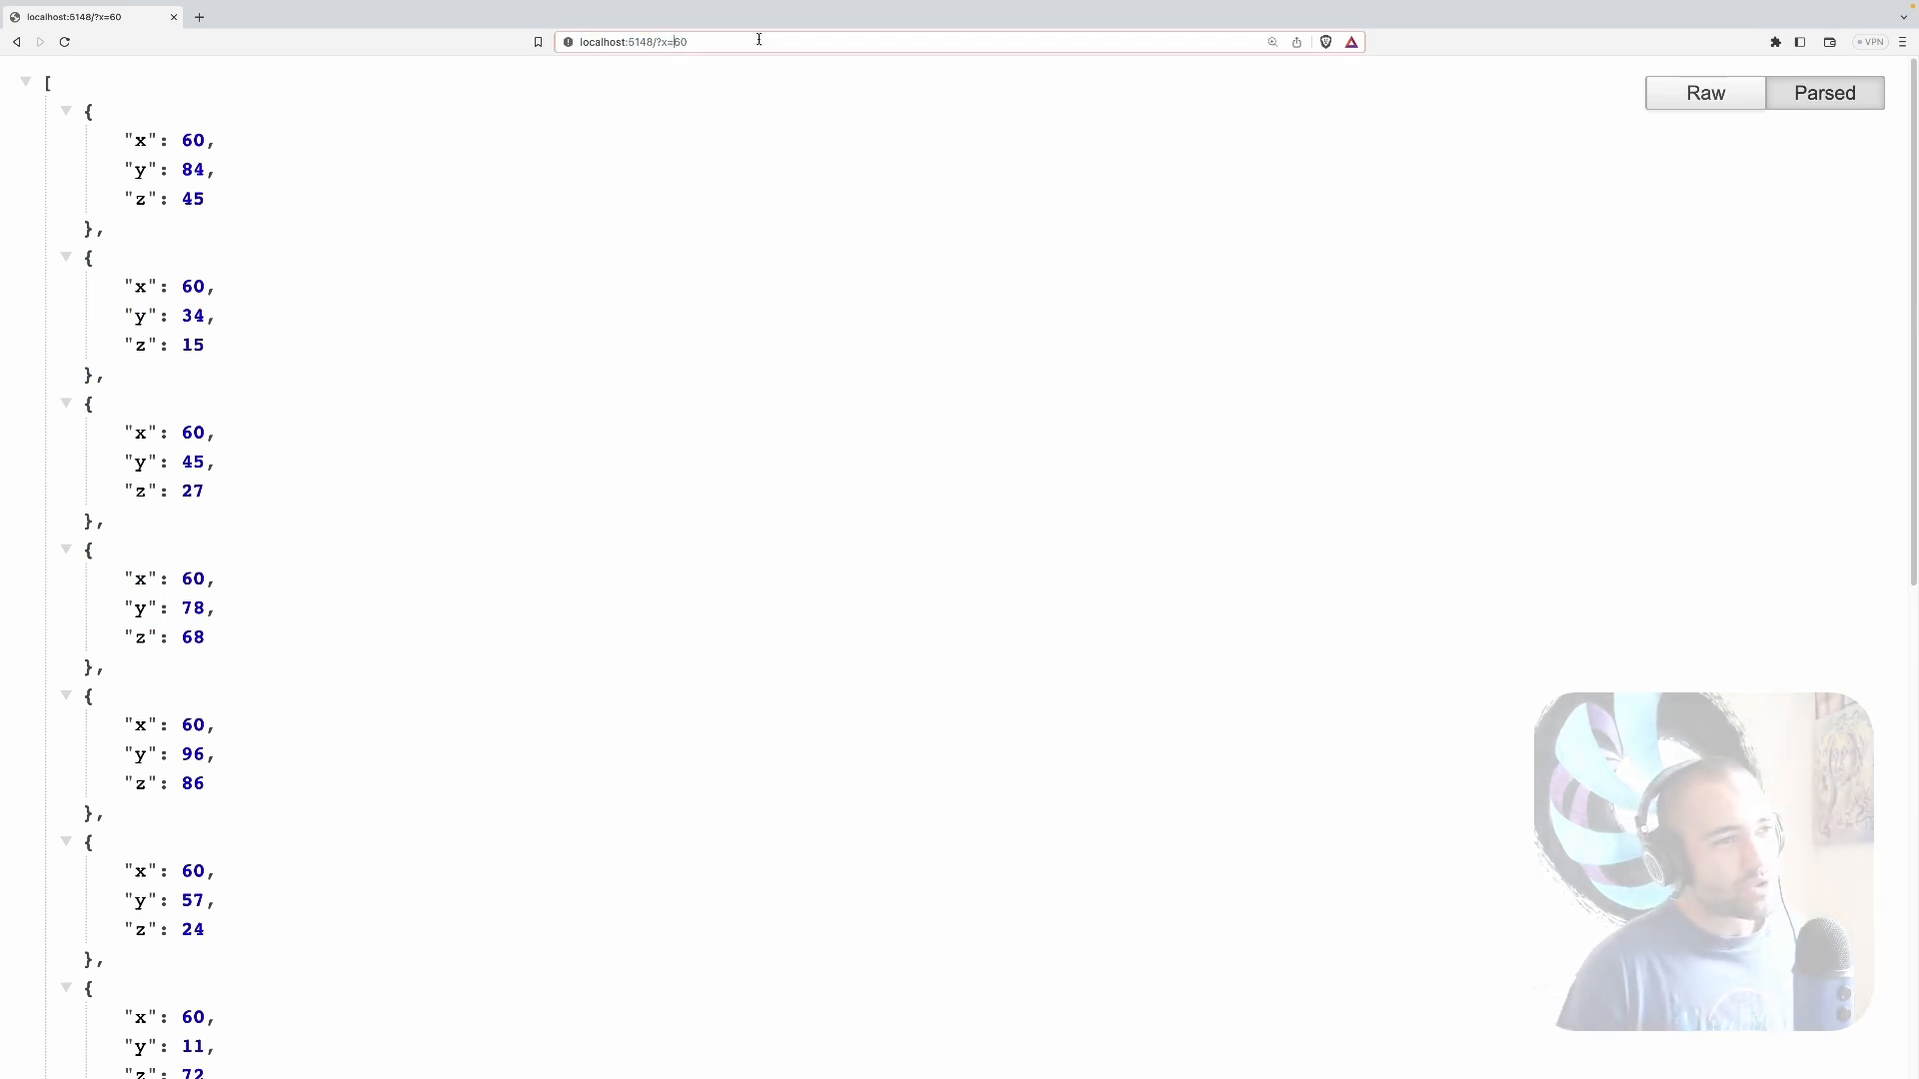
click(757, 40)
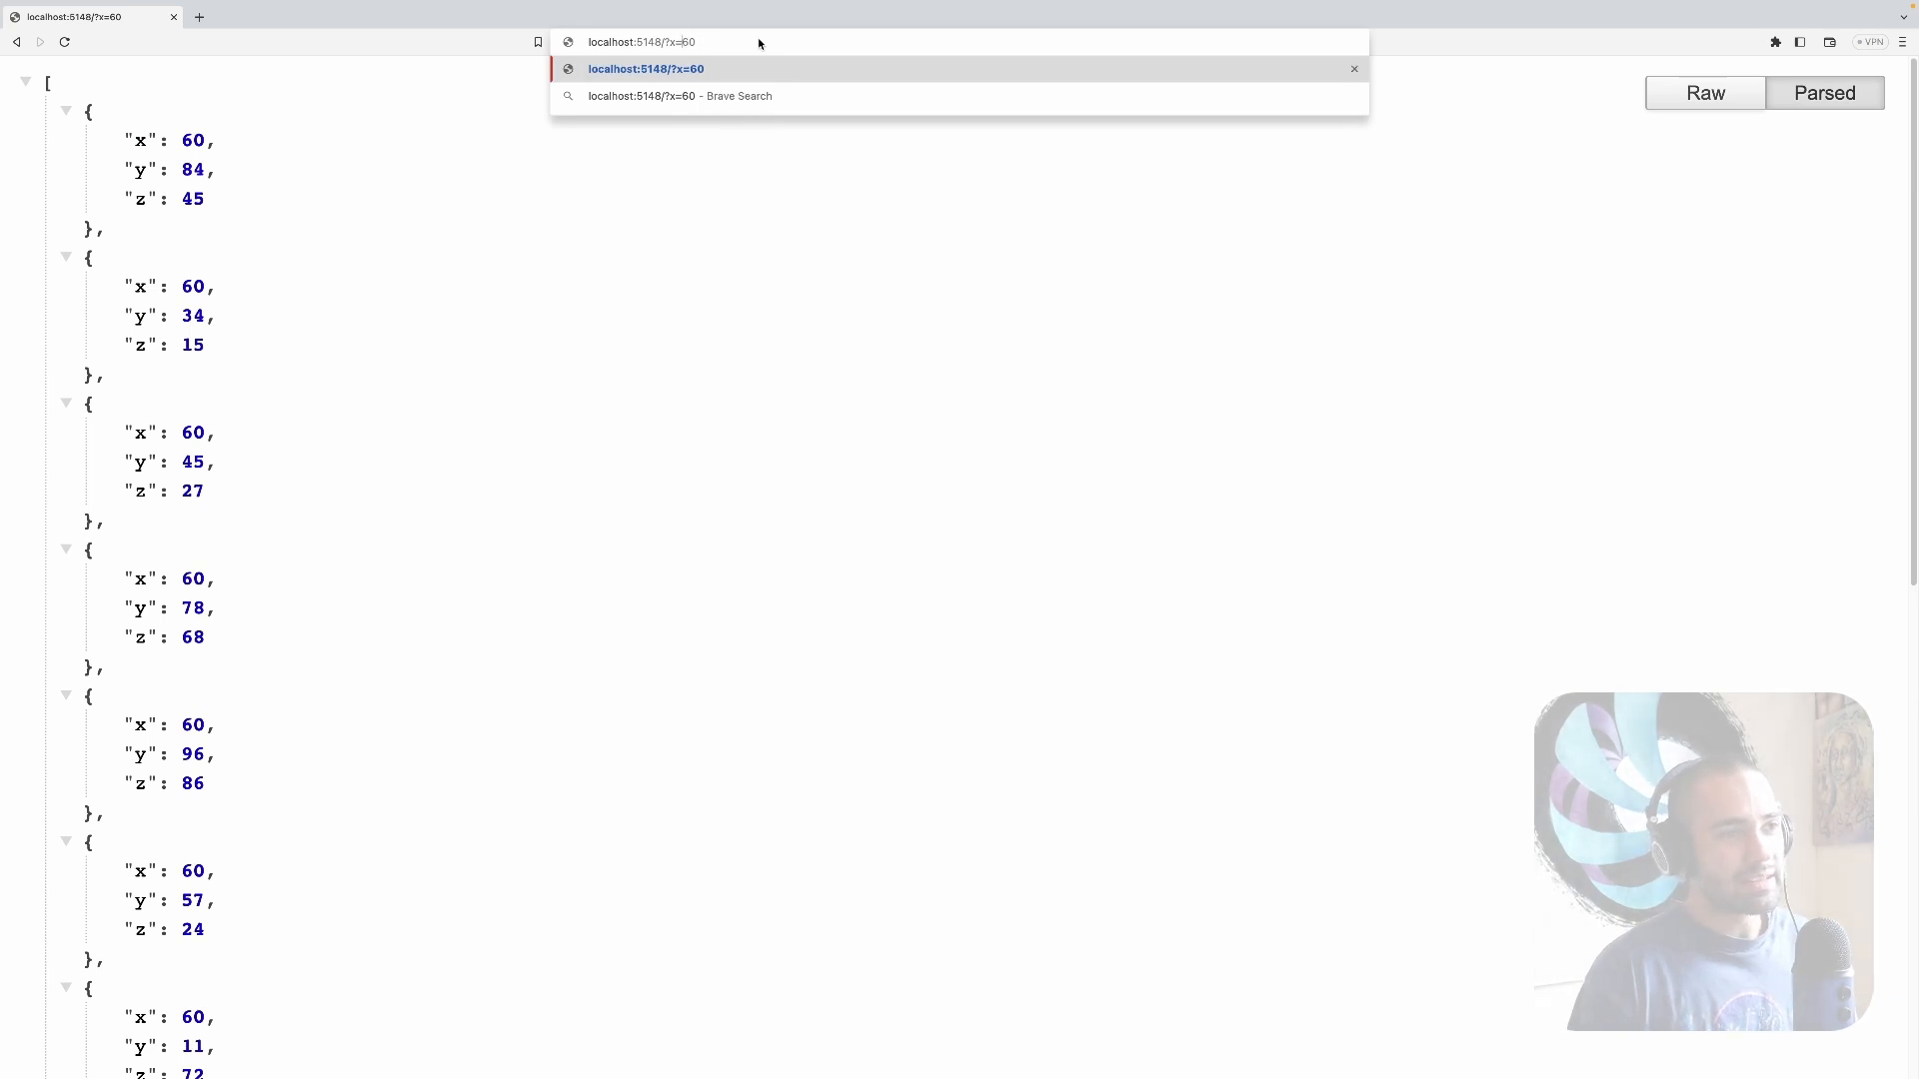
text(1)
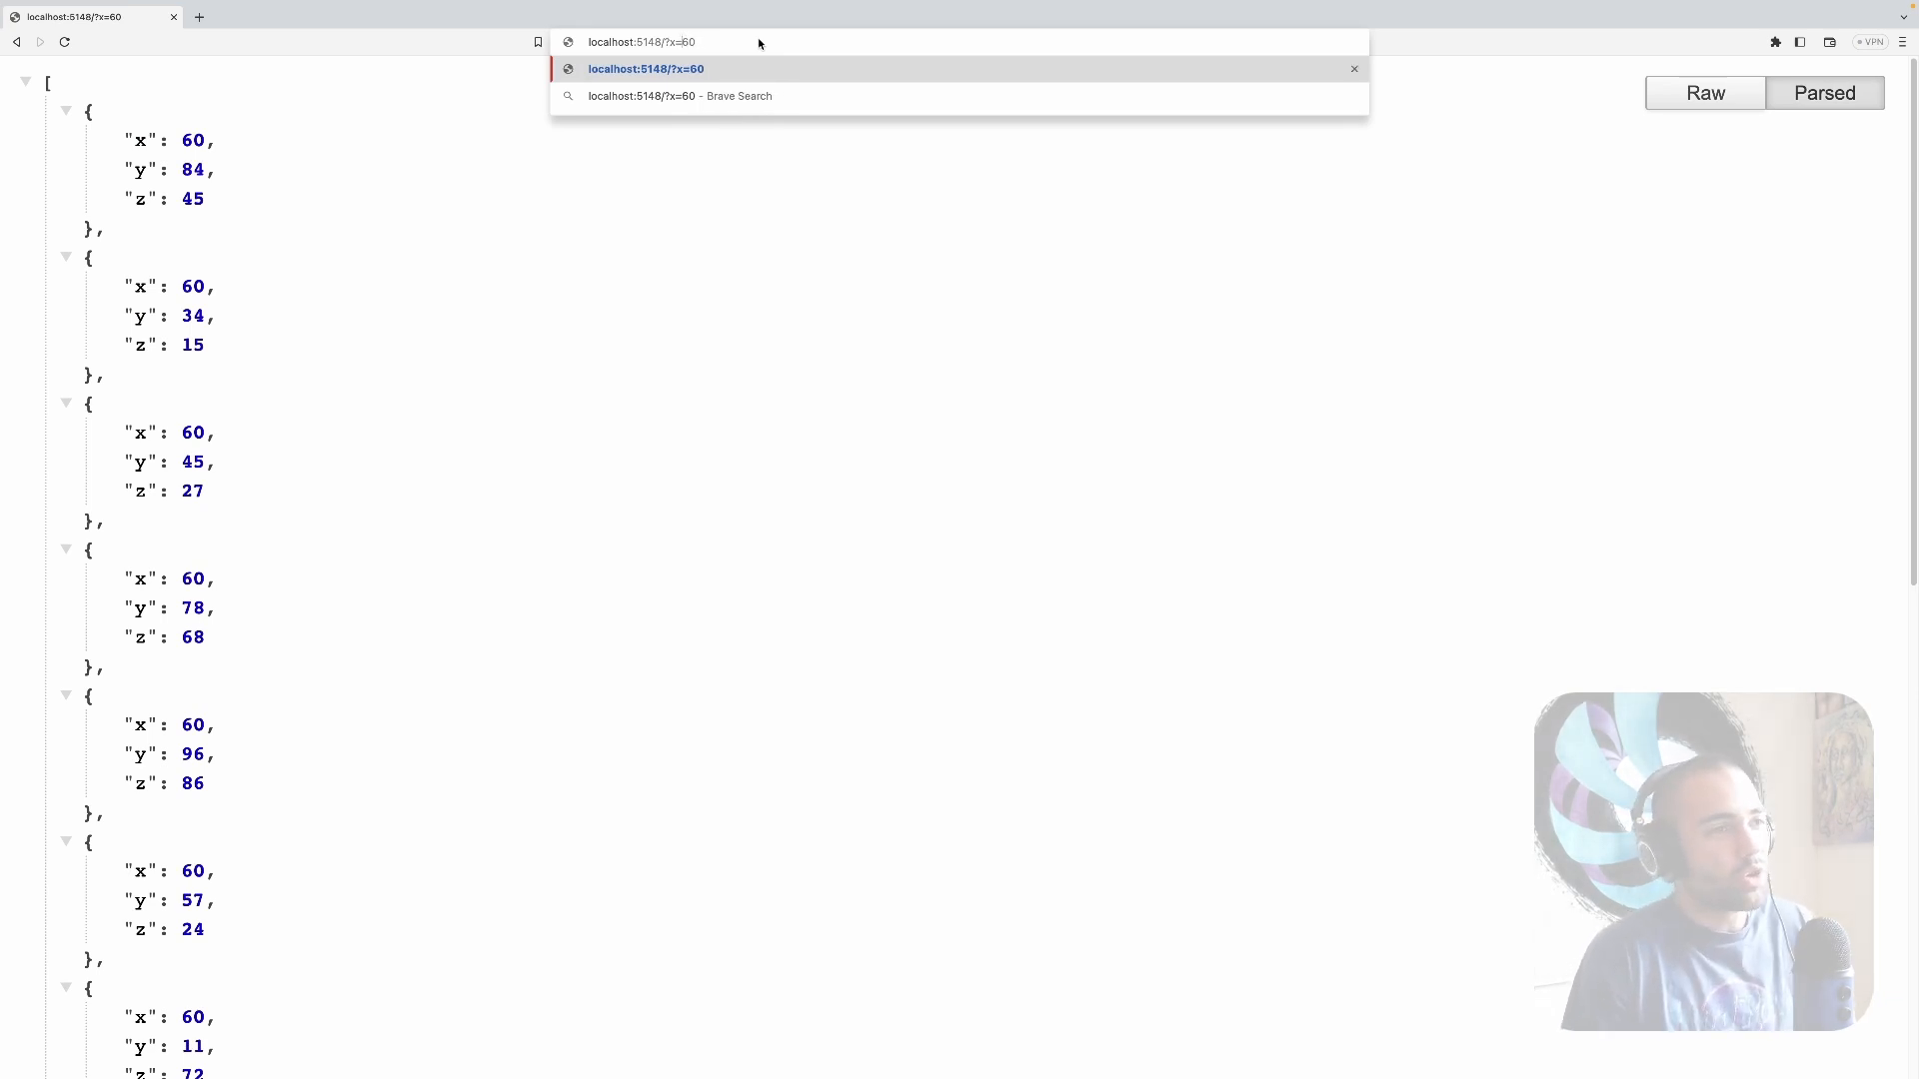
key(BackSpace)
text(g)
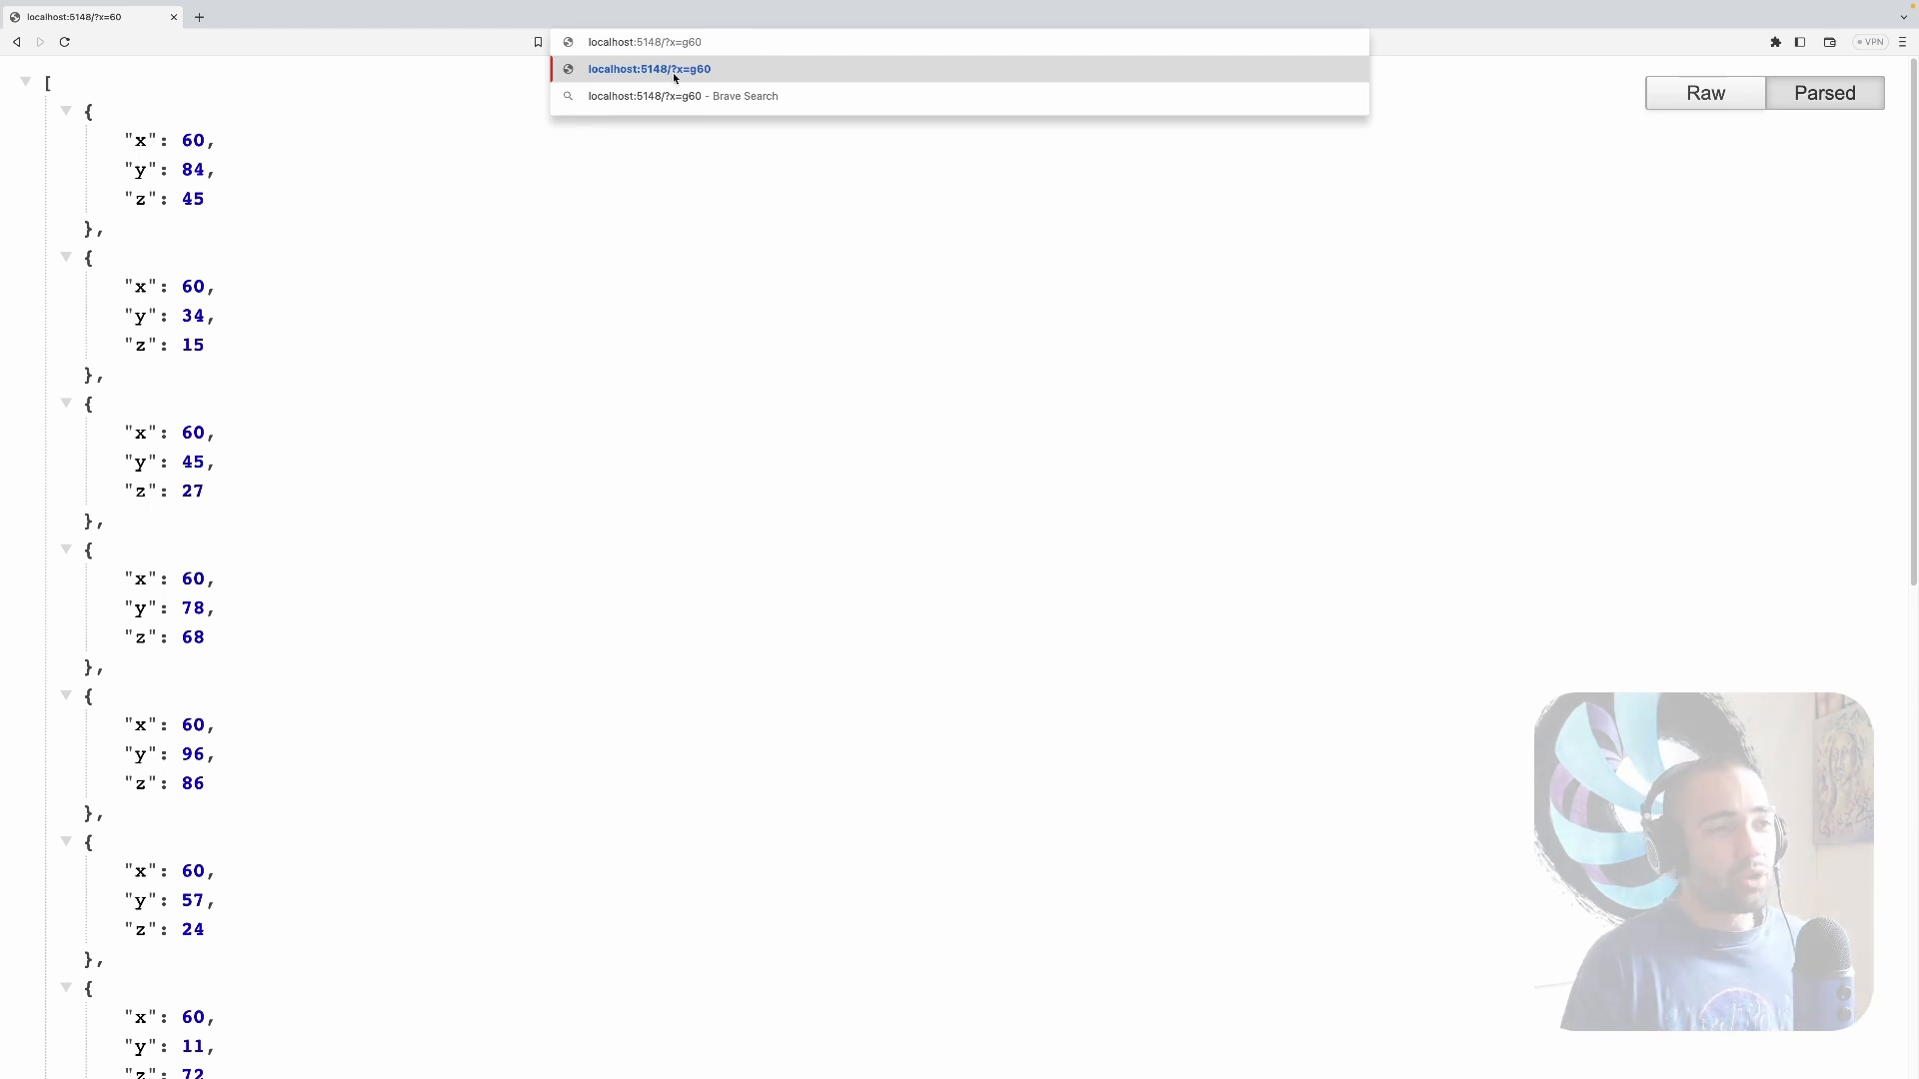
key(BackSpace)
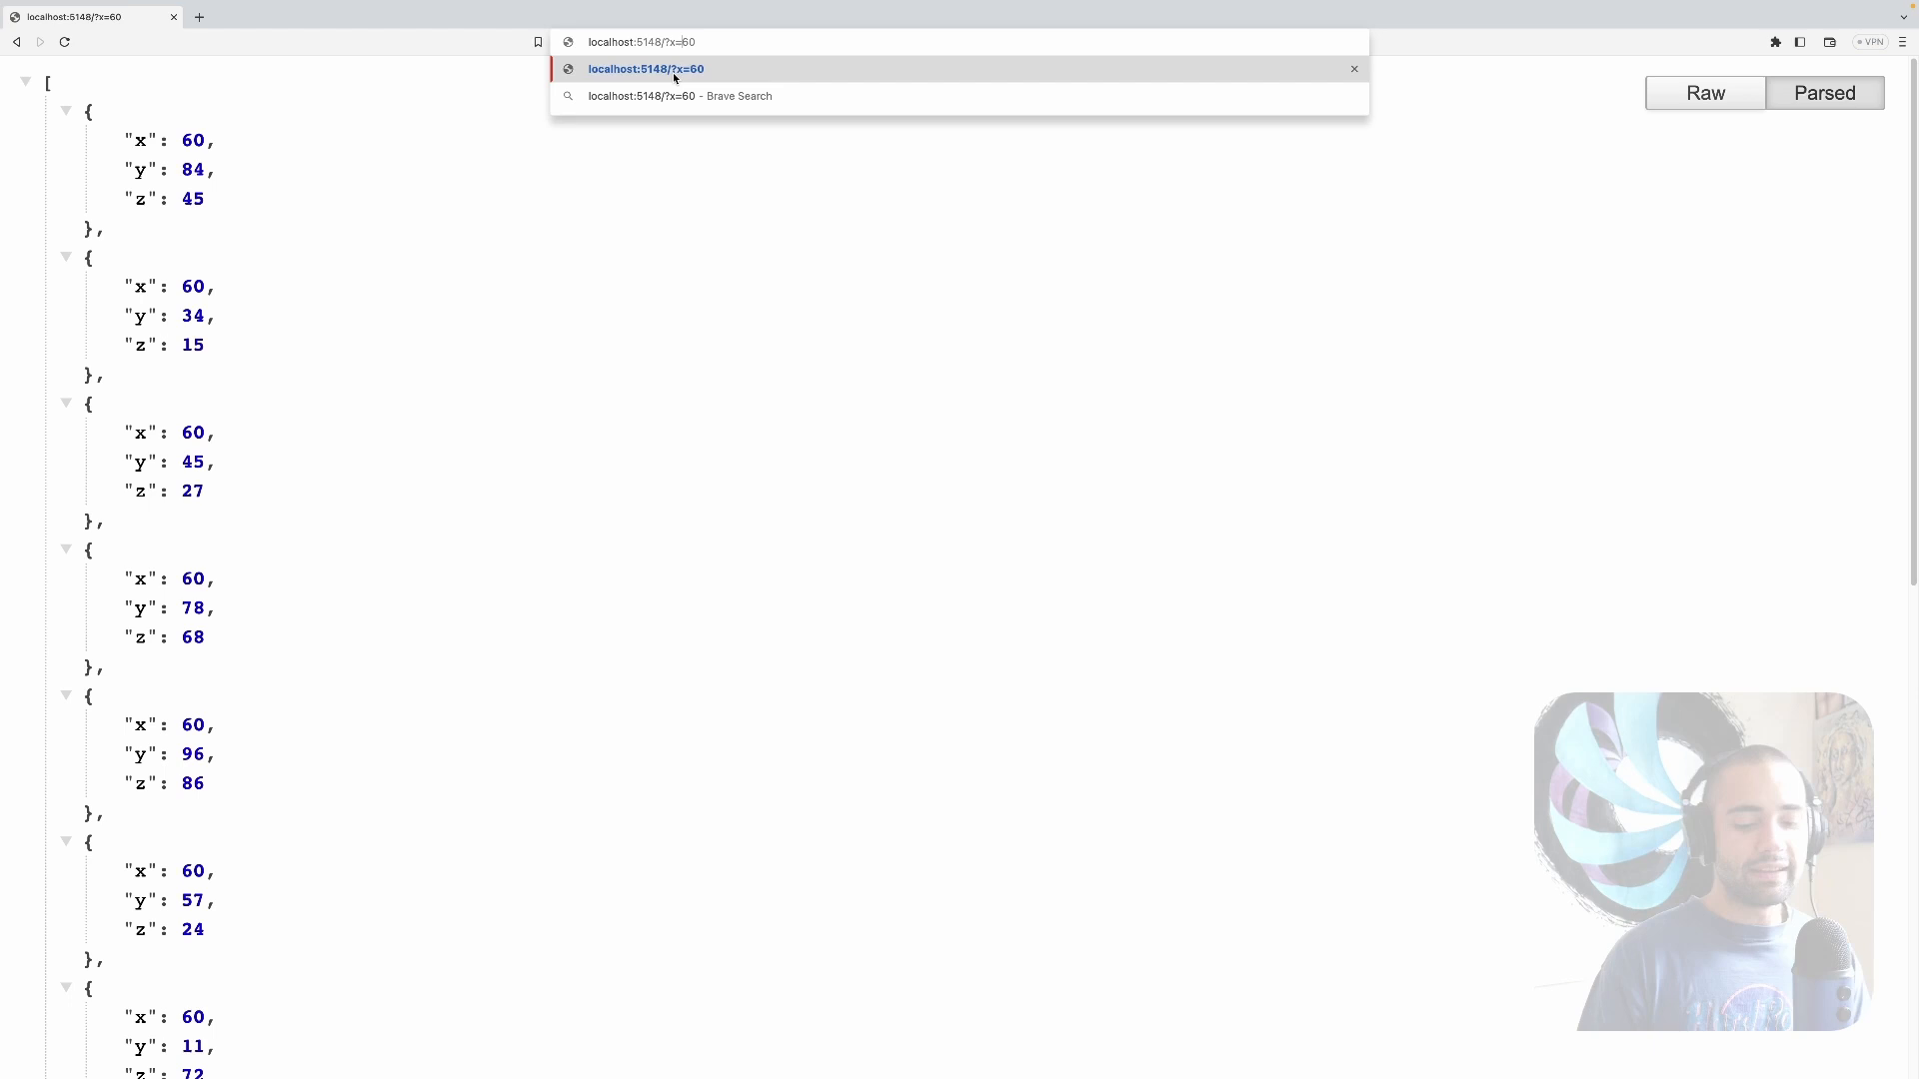
key(alt+Tab)
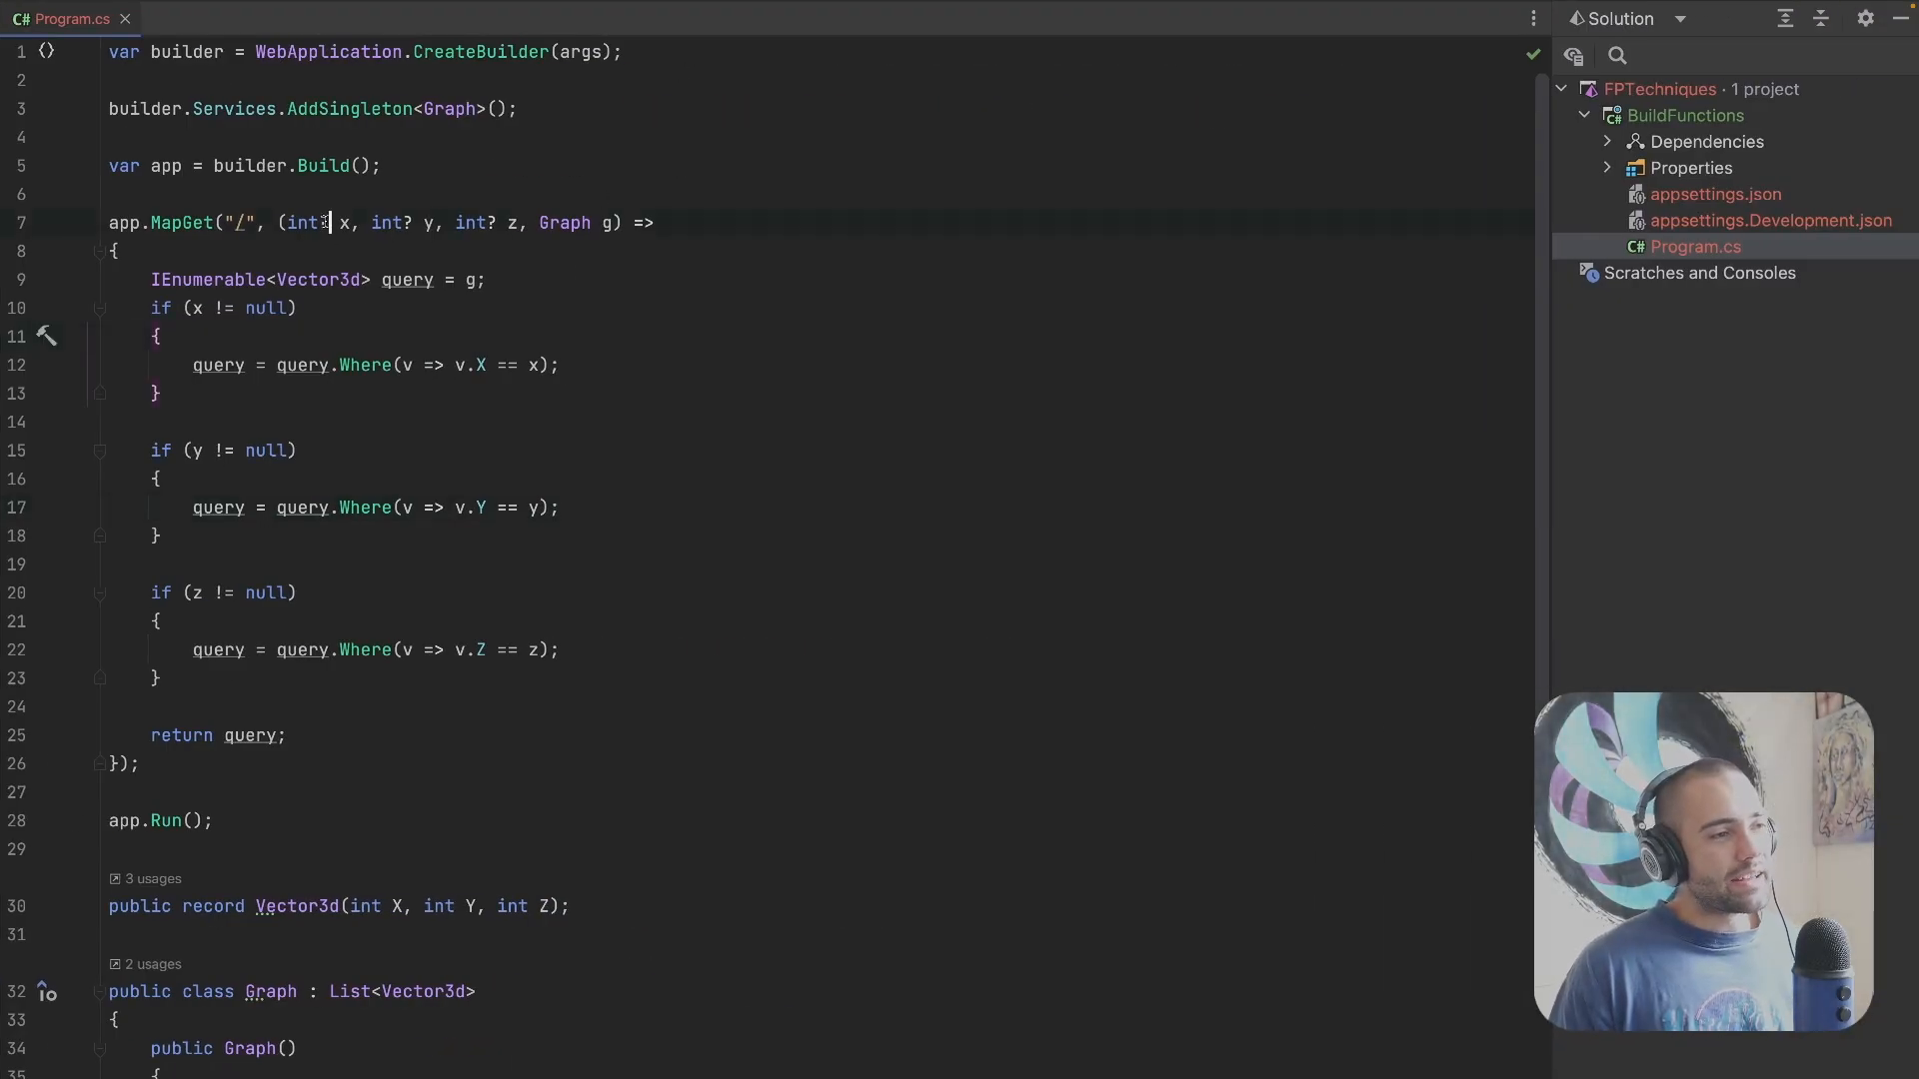
Step: Change the endpoint's x, y and z parameter types from int to nullable string
drag(329, 222, 294, 223)
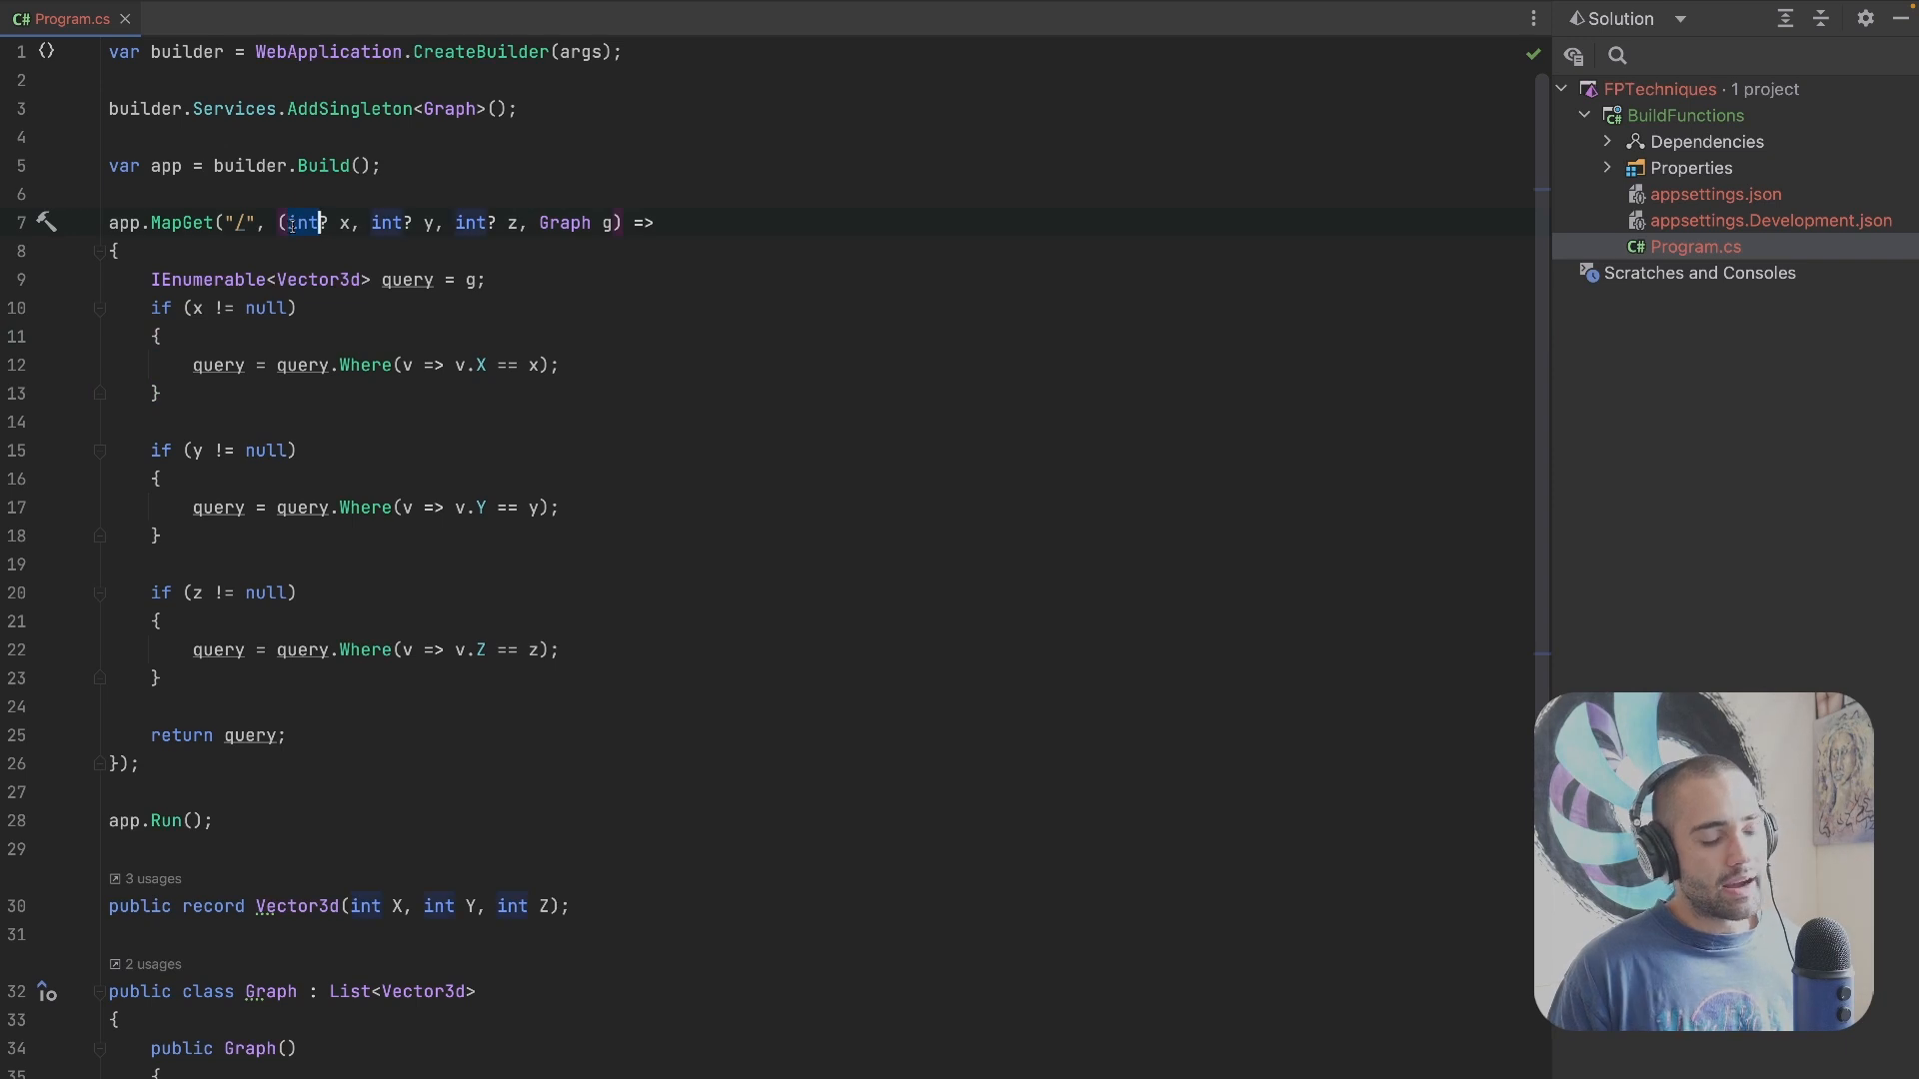
text(string)
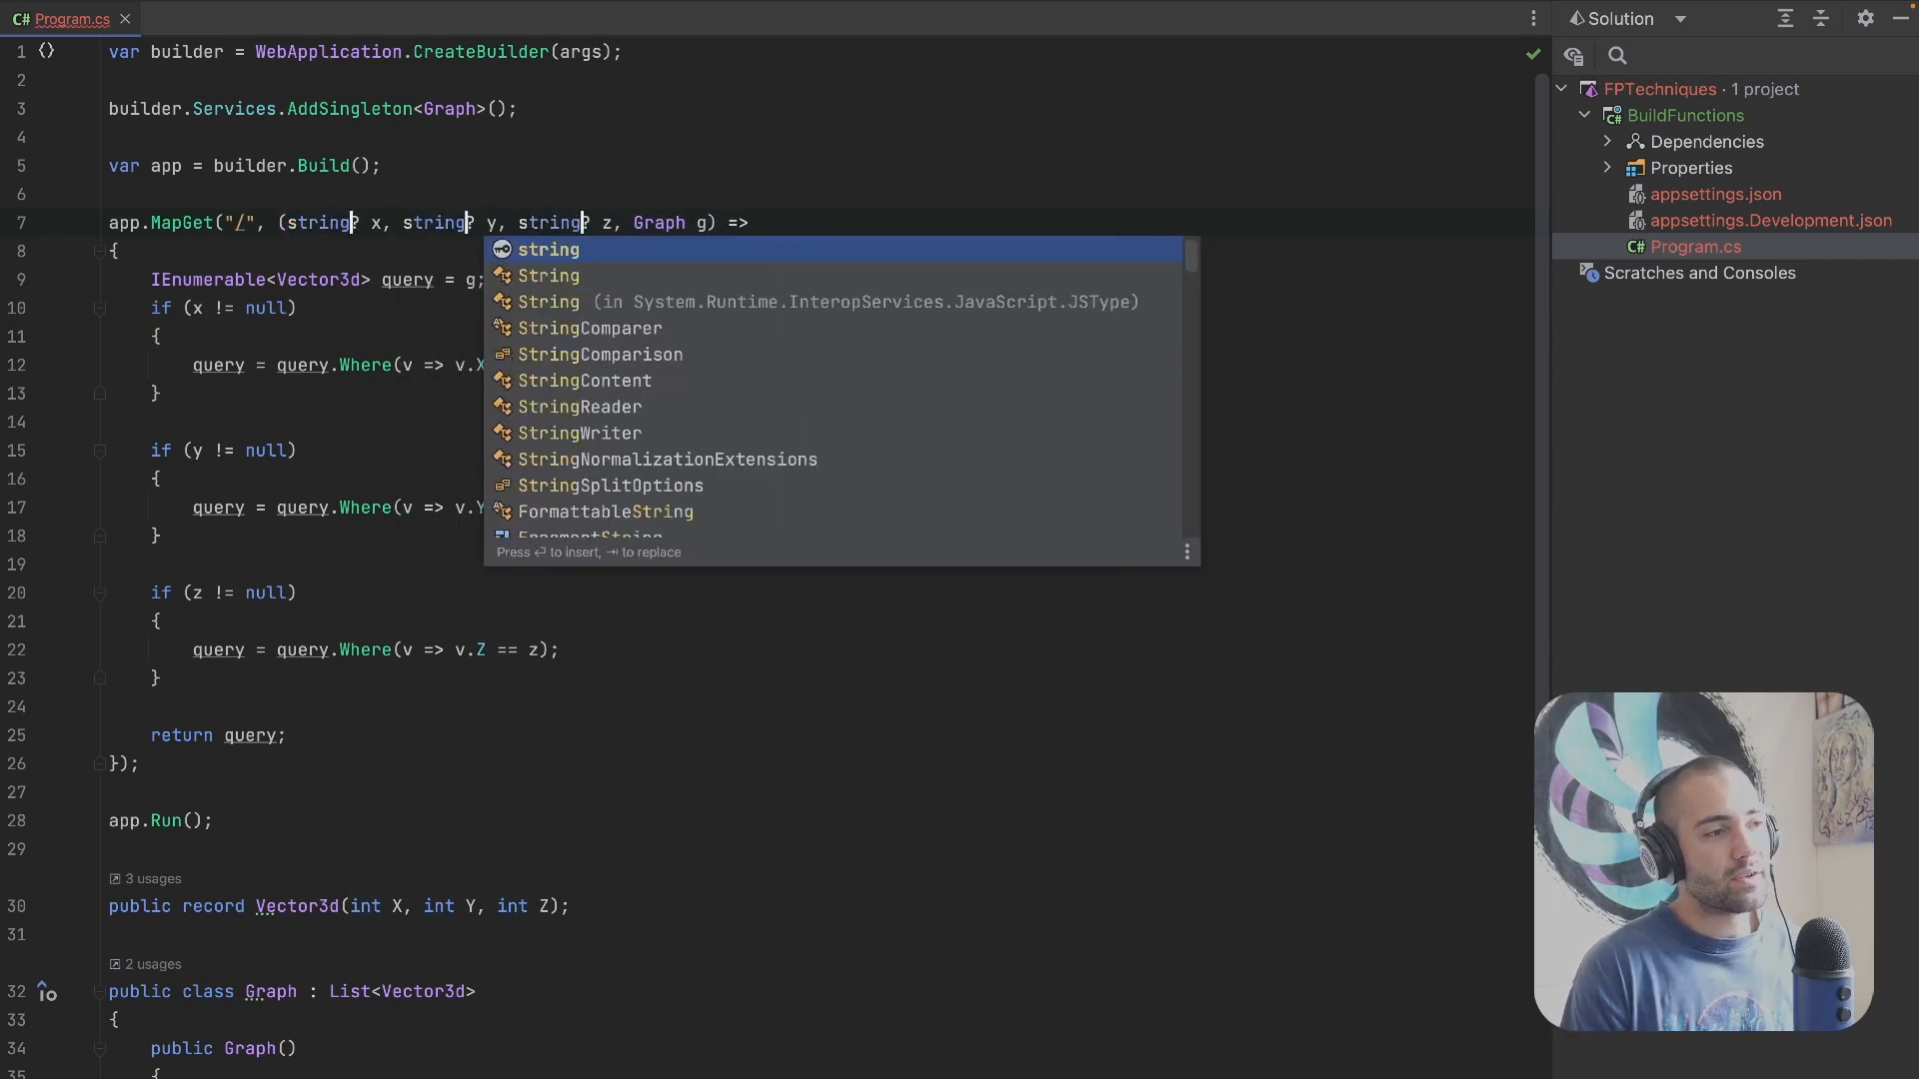
key(Escape)
Step: Add a placeholder line var a = ==; at the top of the if (x != null) block
drag(518, 364, 496, 363)
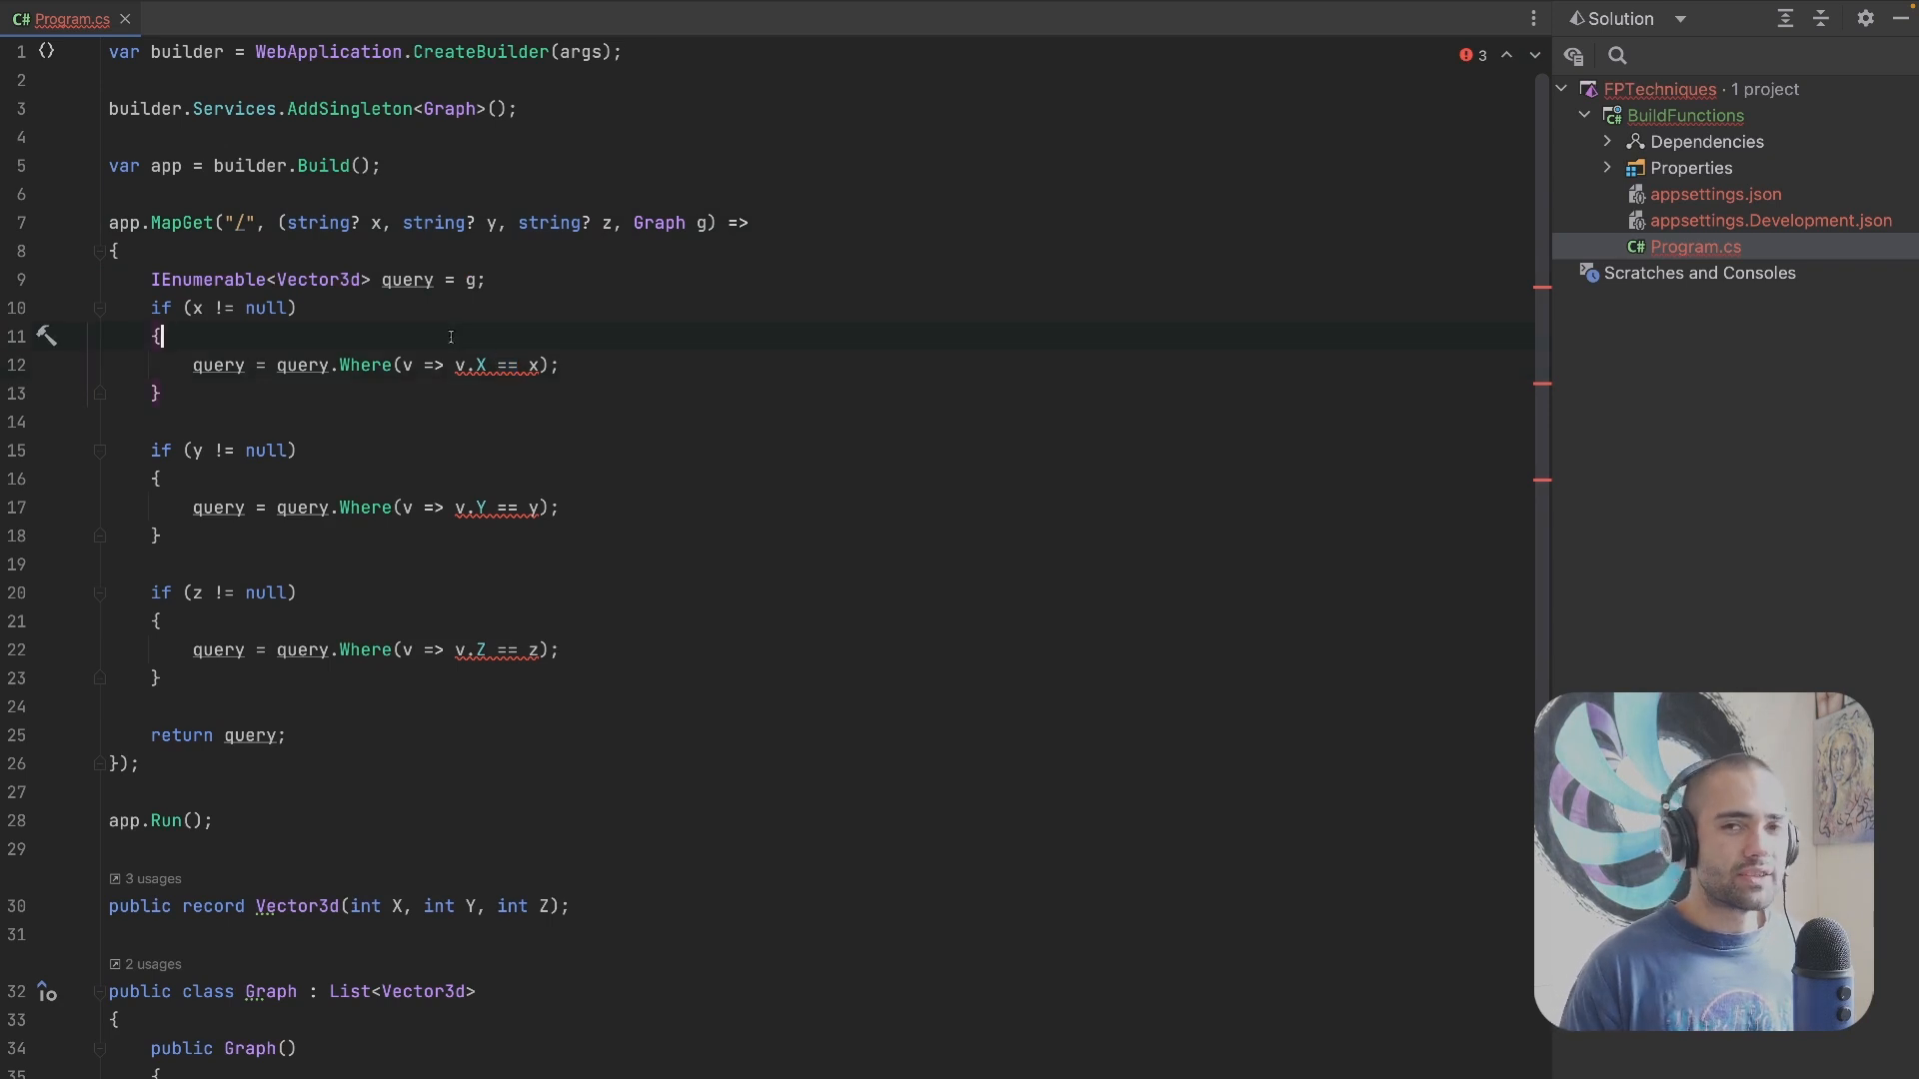
key(Return)
text(var a )
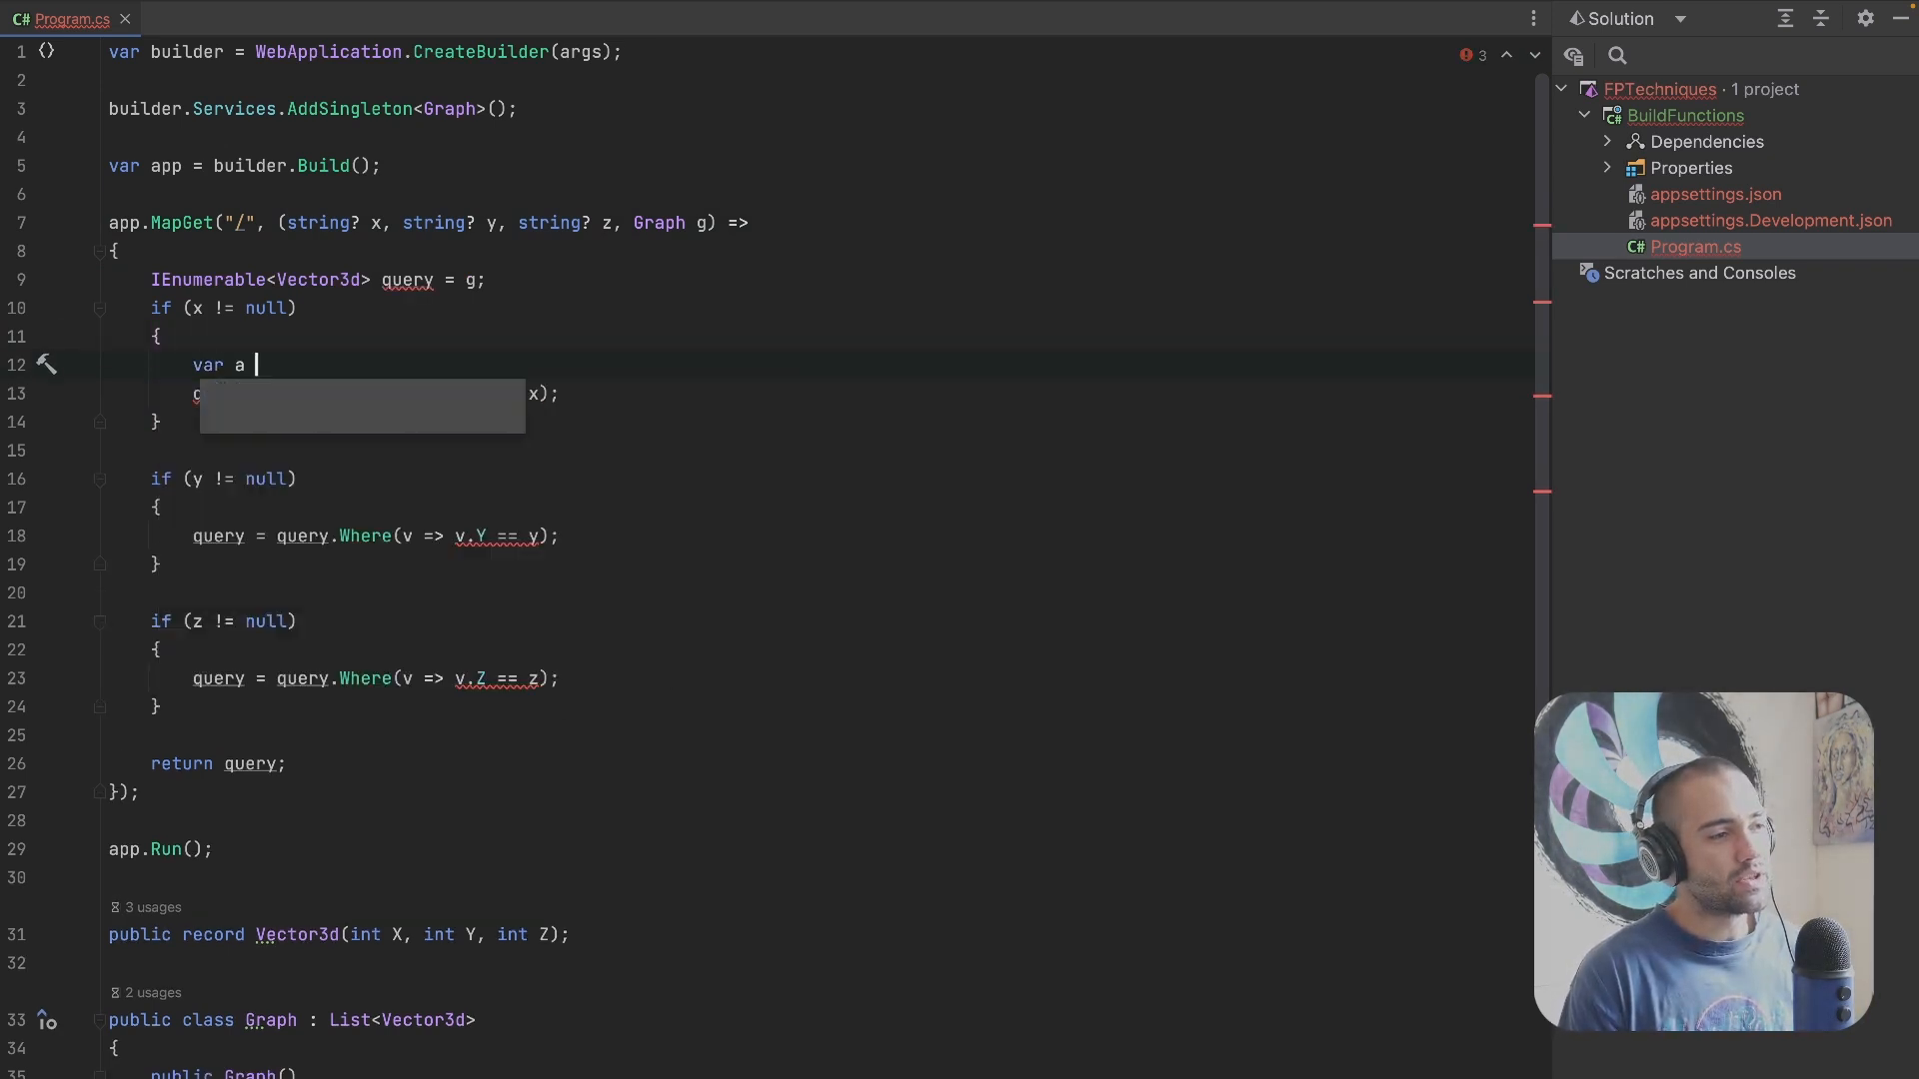
text(= ==;)
key(Left)
key(Left)
key(Left)
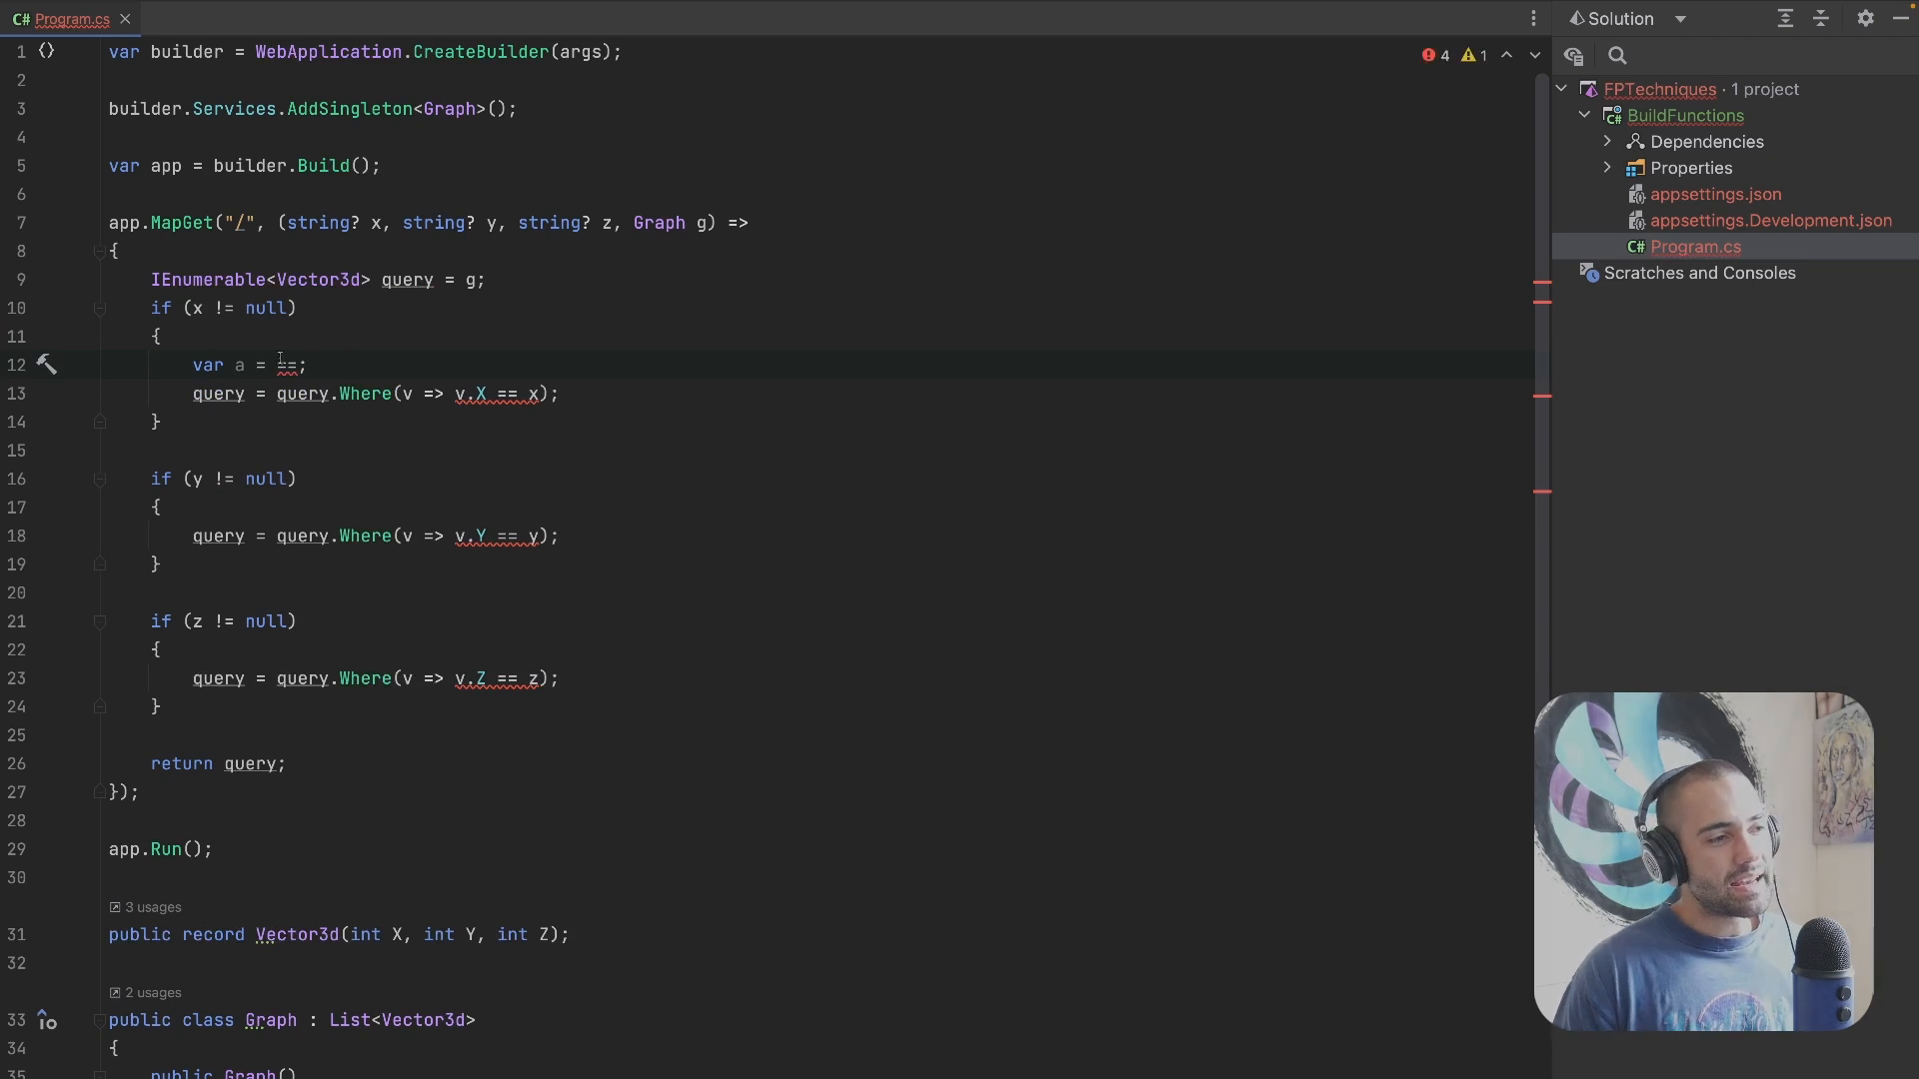
key(End)
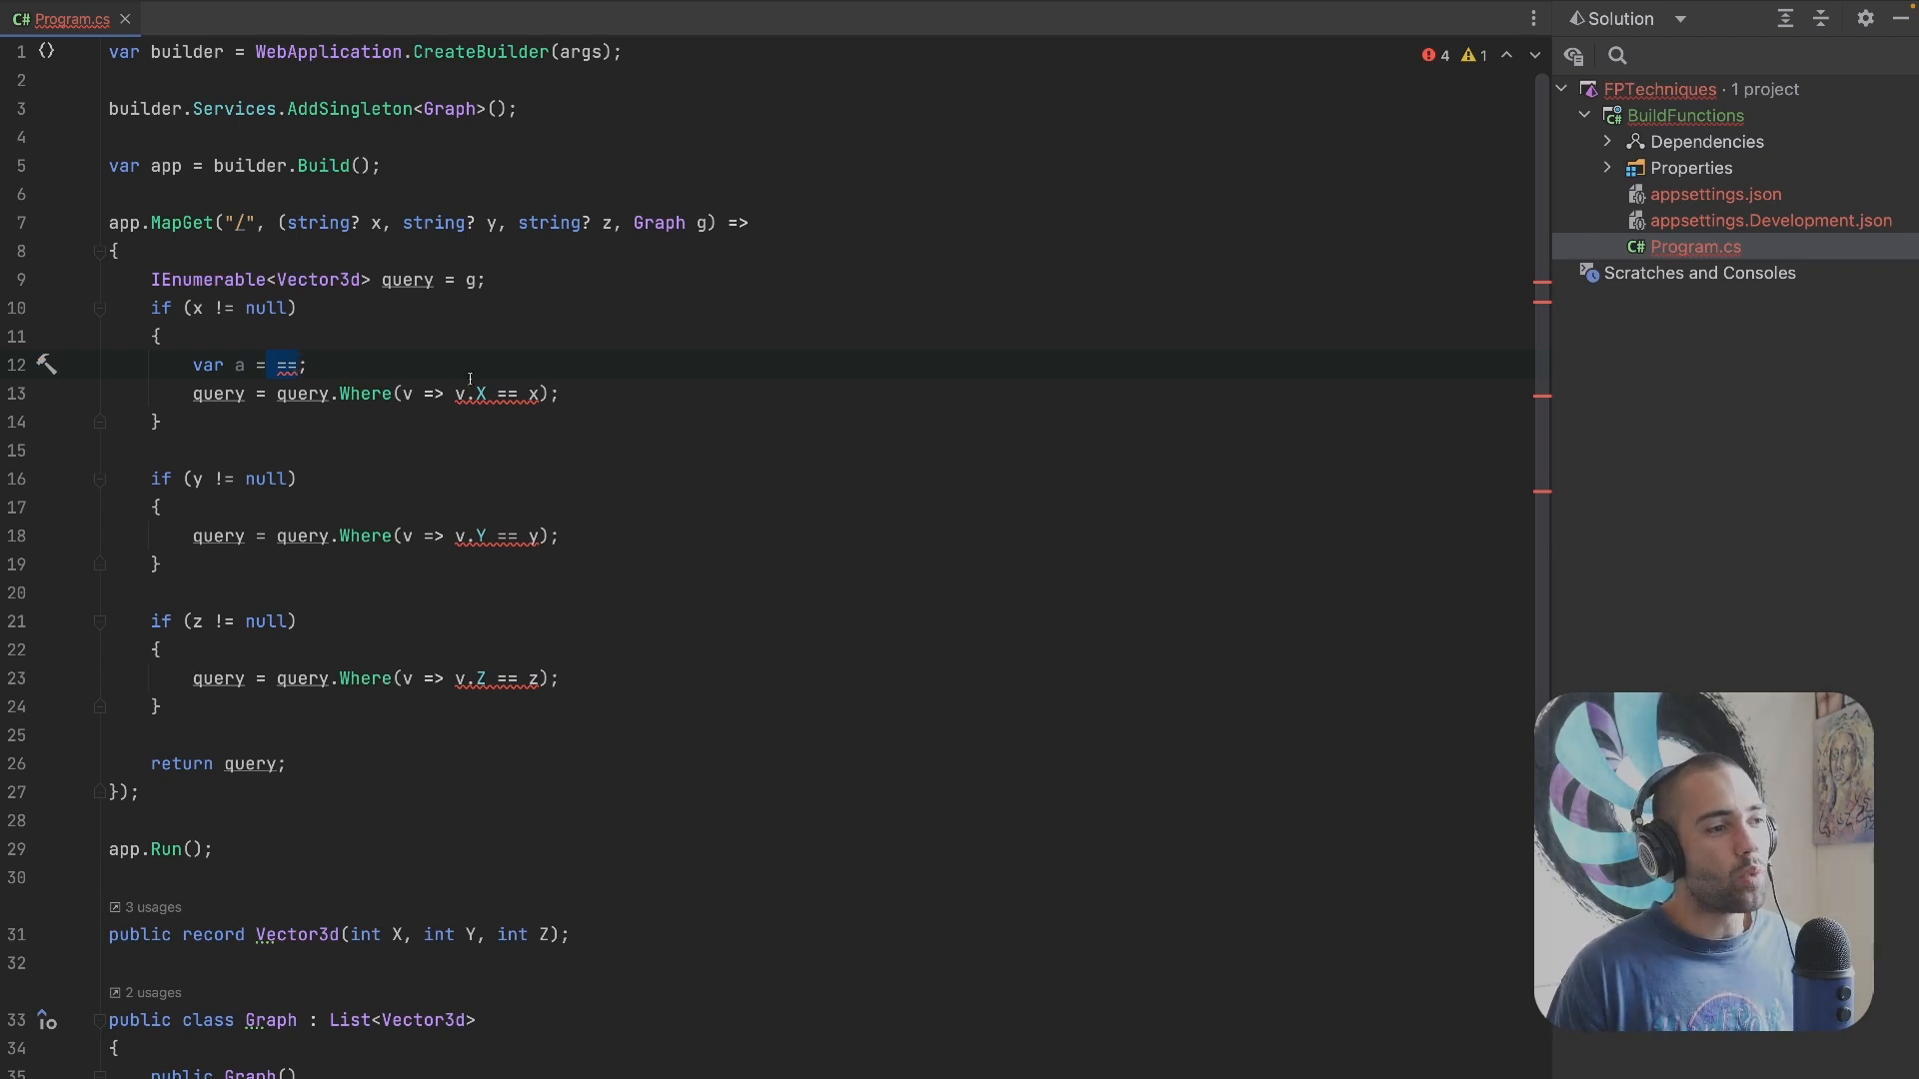
key(ctrl+shift+Left)
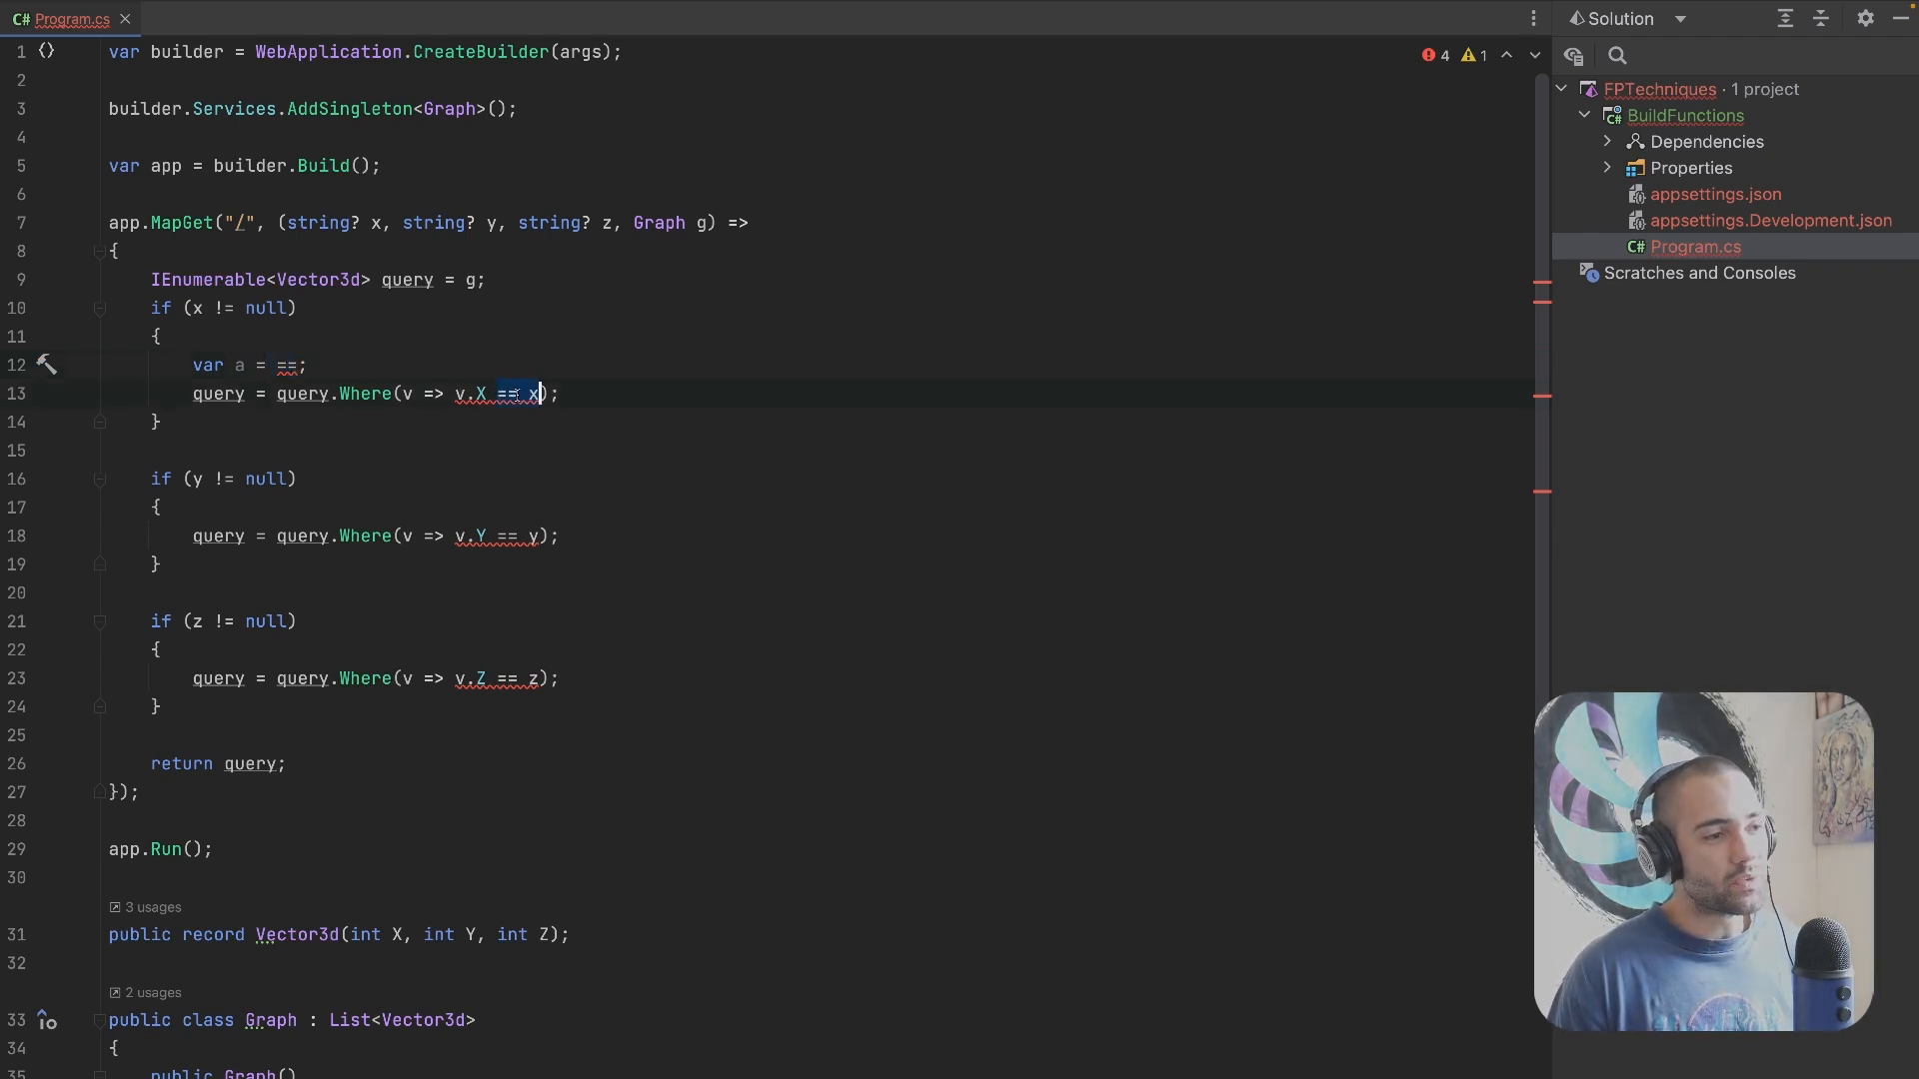
text(a)
key(Escape)
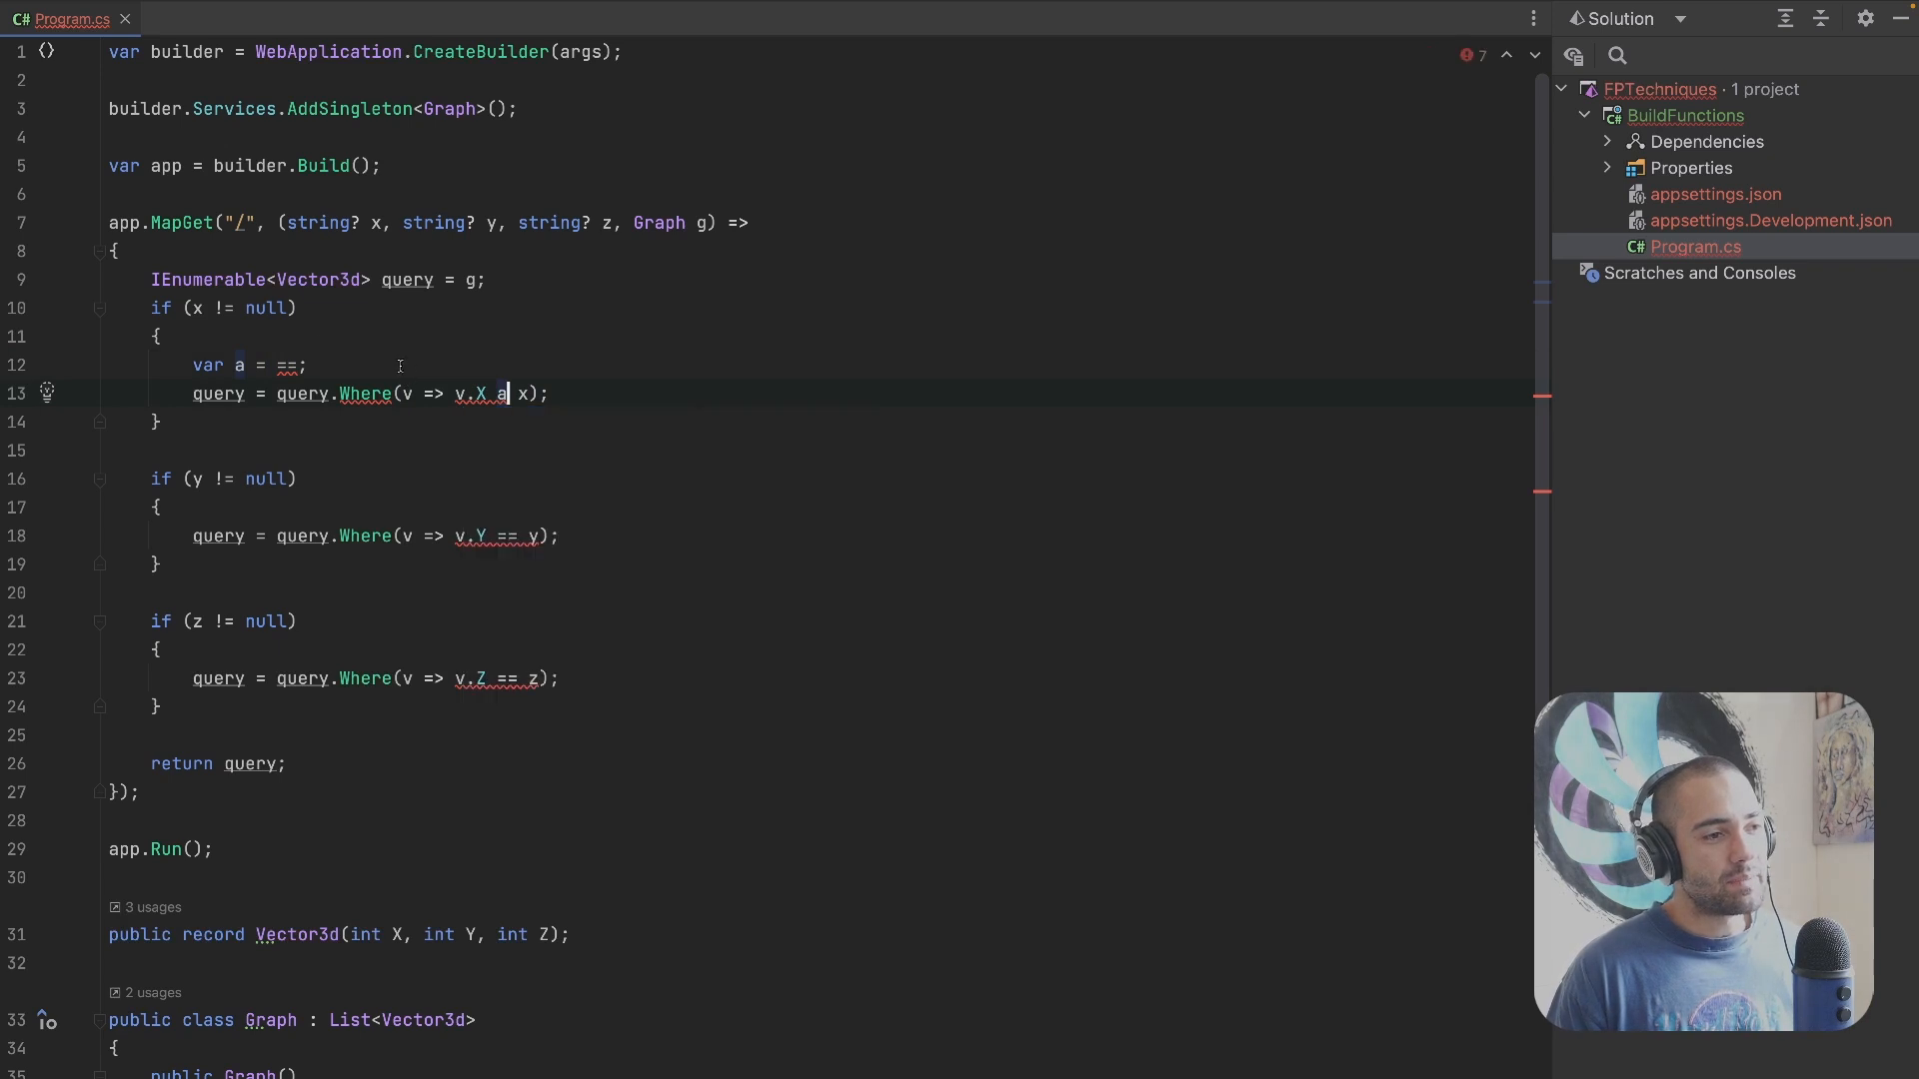
key(Up)
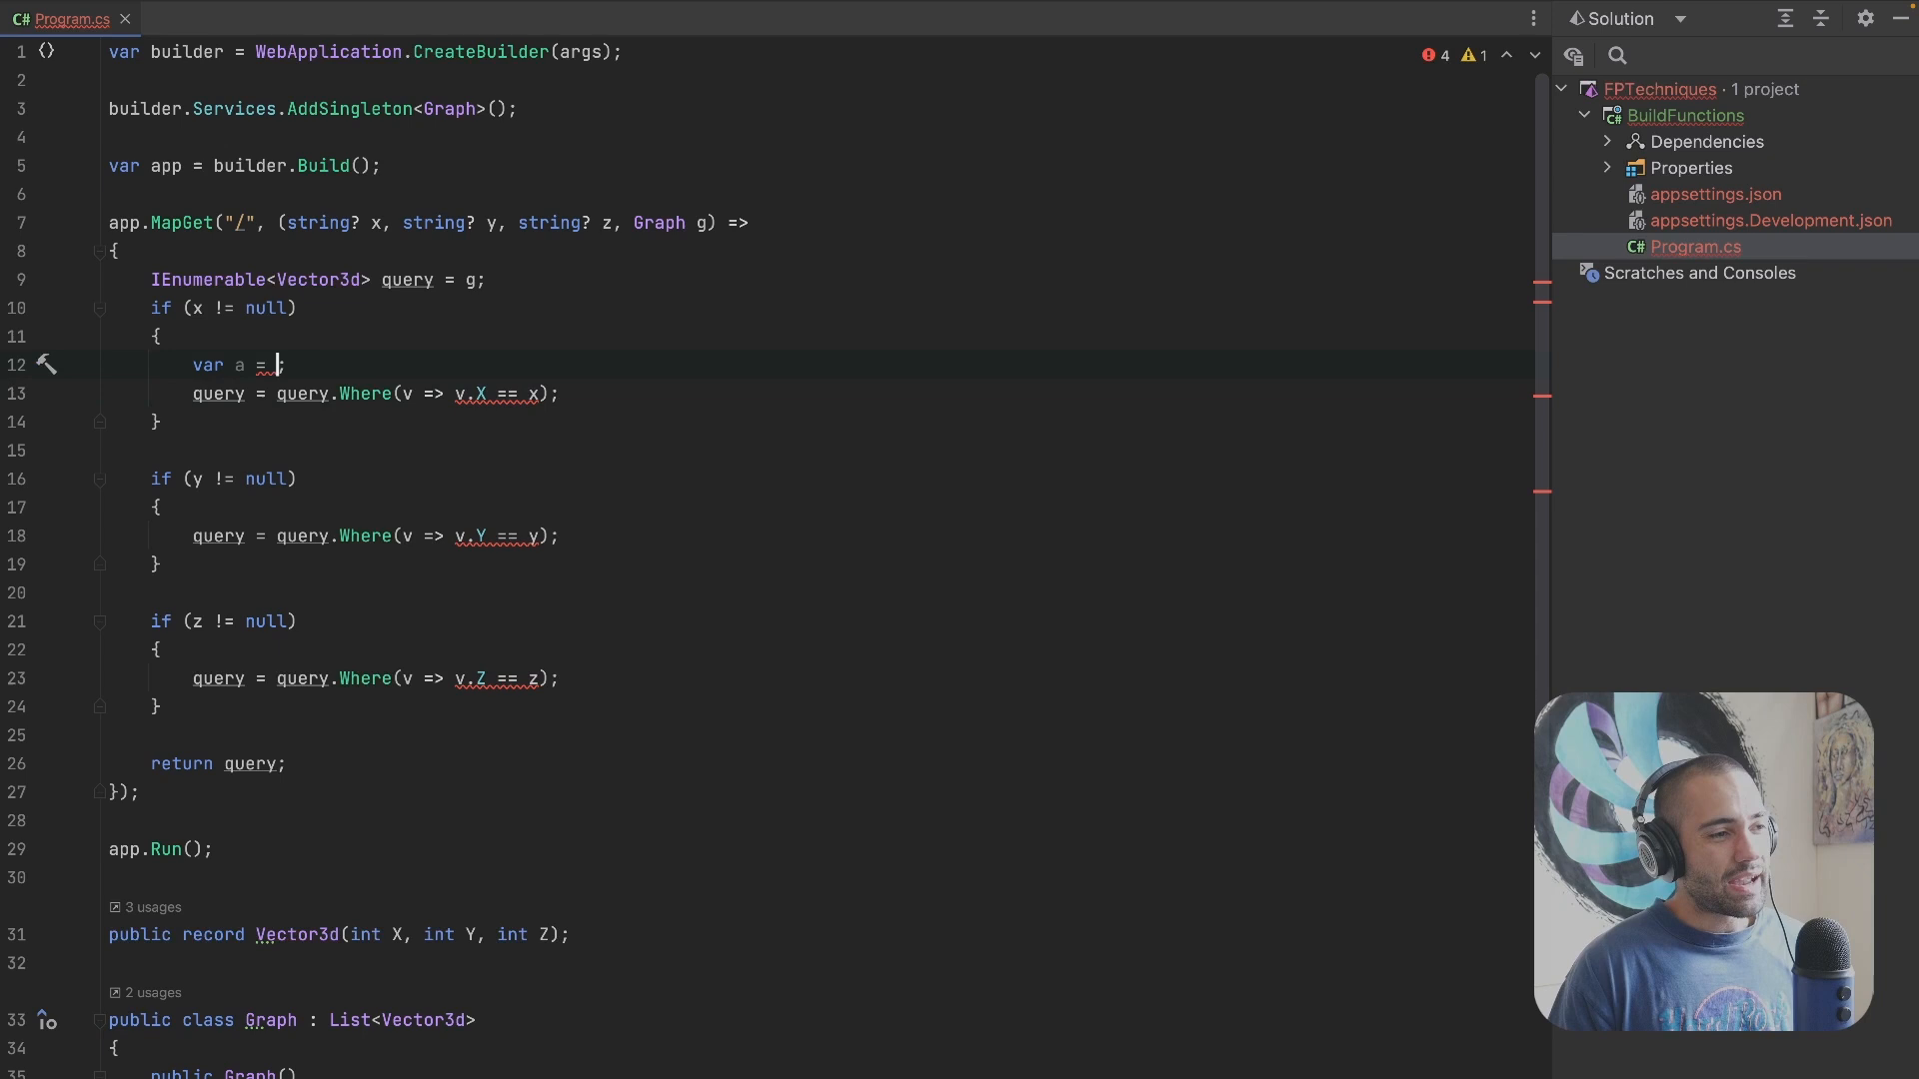
text(Ex)
Step: Try an Expression.Equal stub in the x block, then delete it and the leftover empty line
key(Tab)
key(ctrl+BackSpace)
text(Expr)
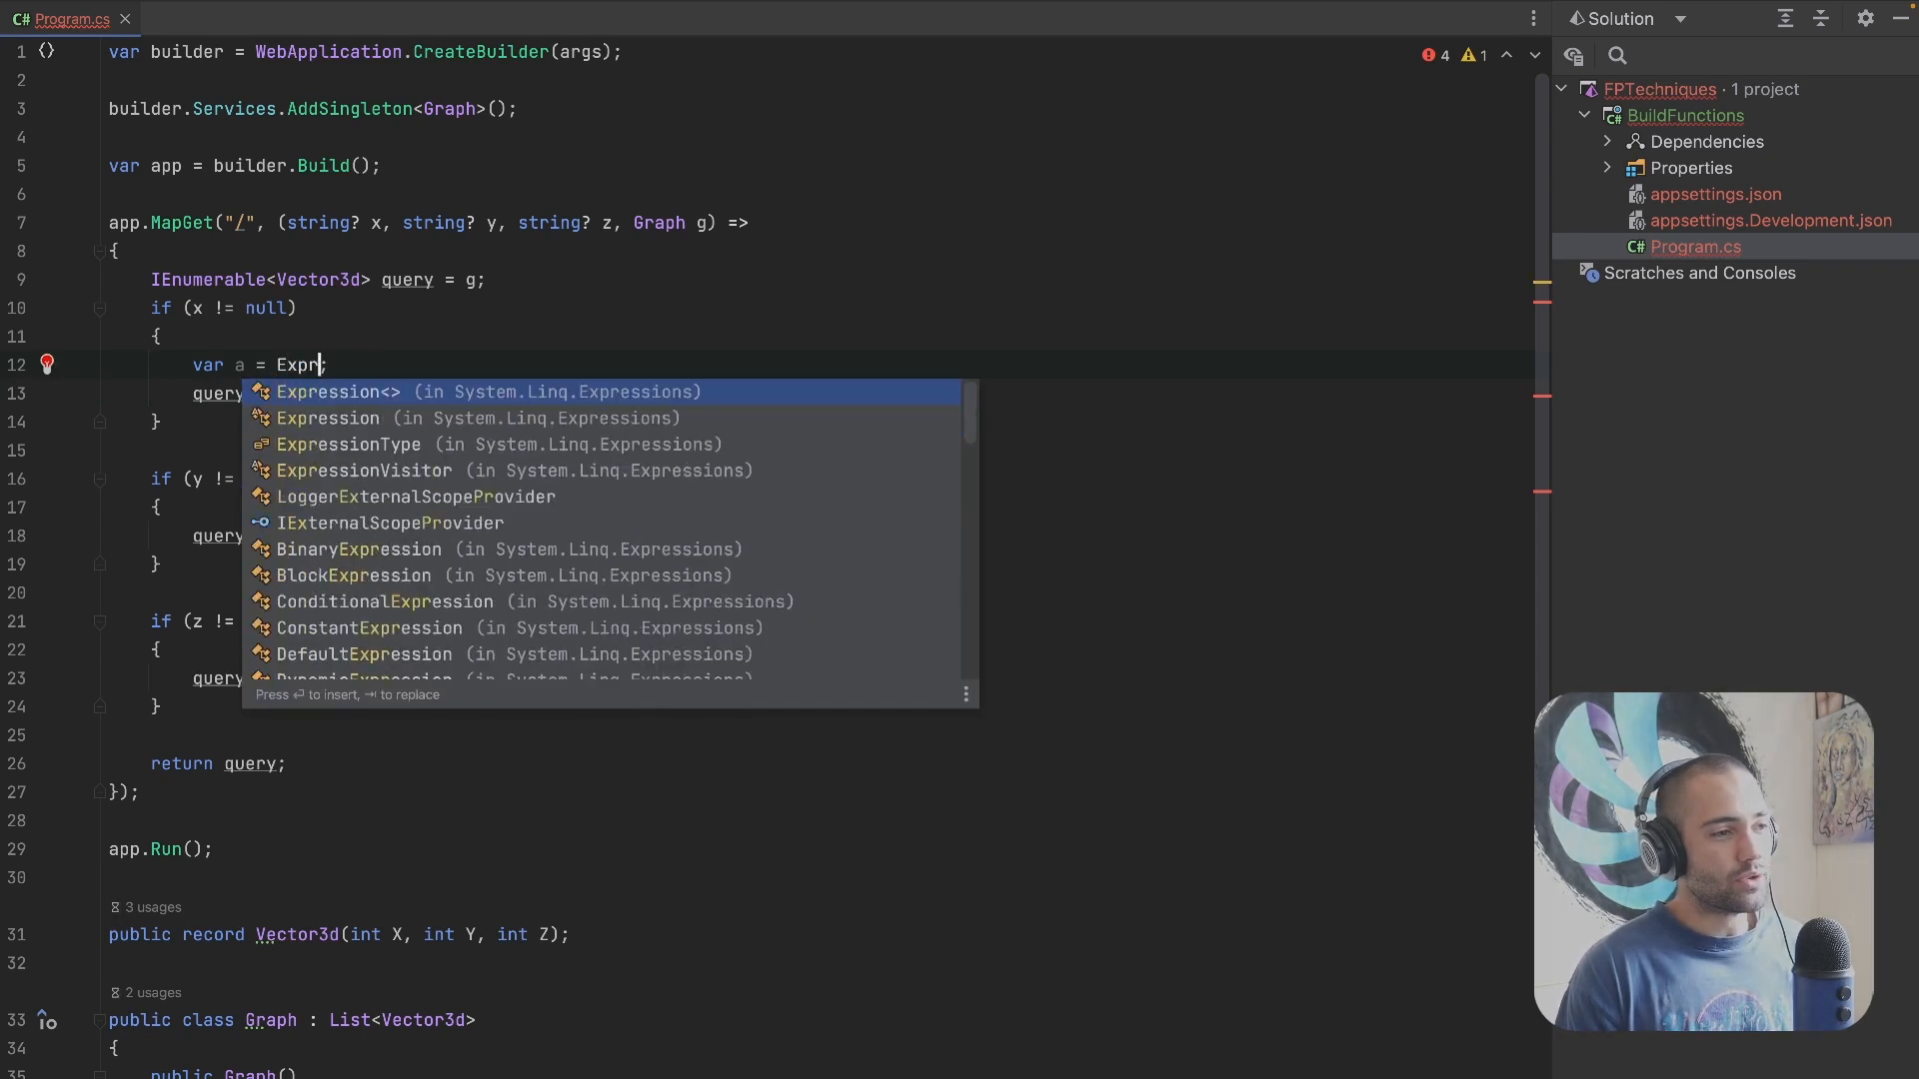
key(Down)
key(Return)
text(.)
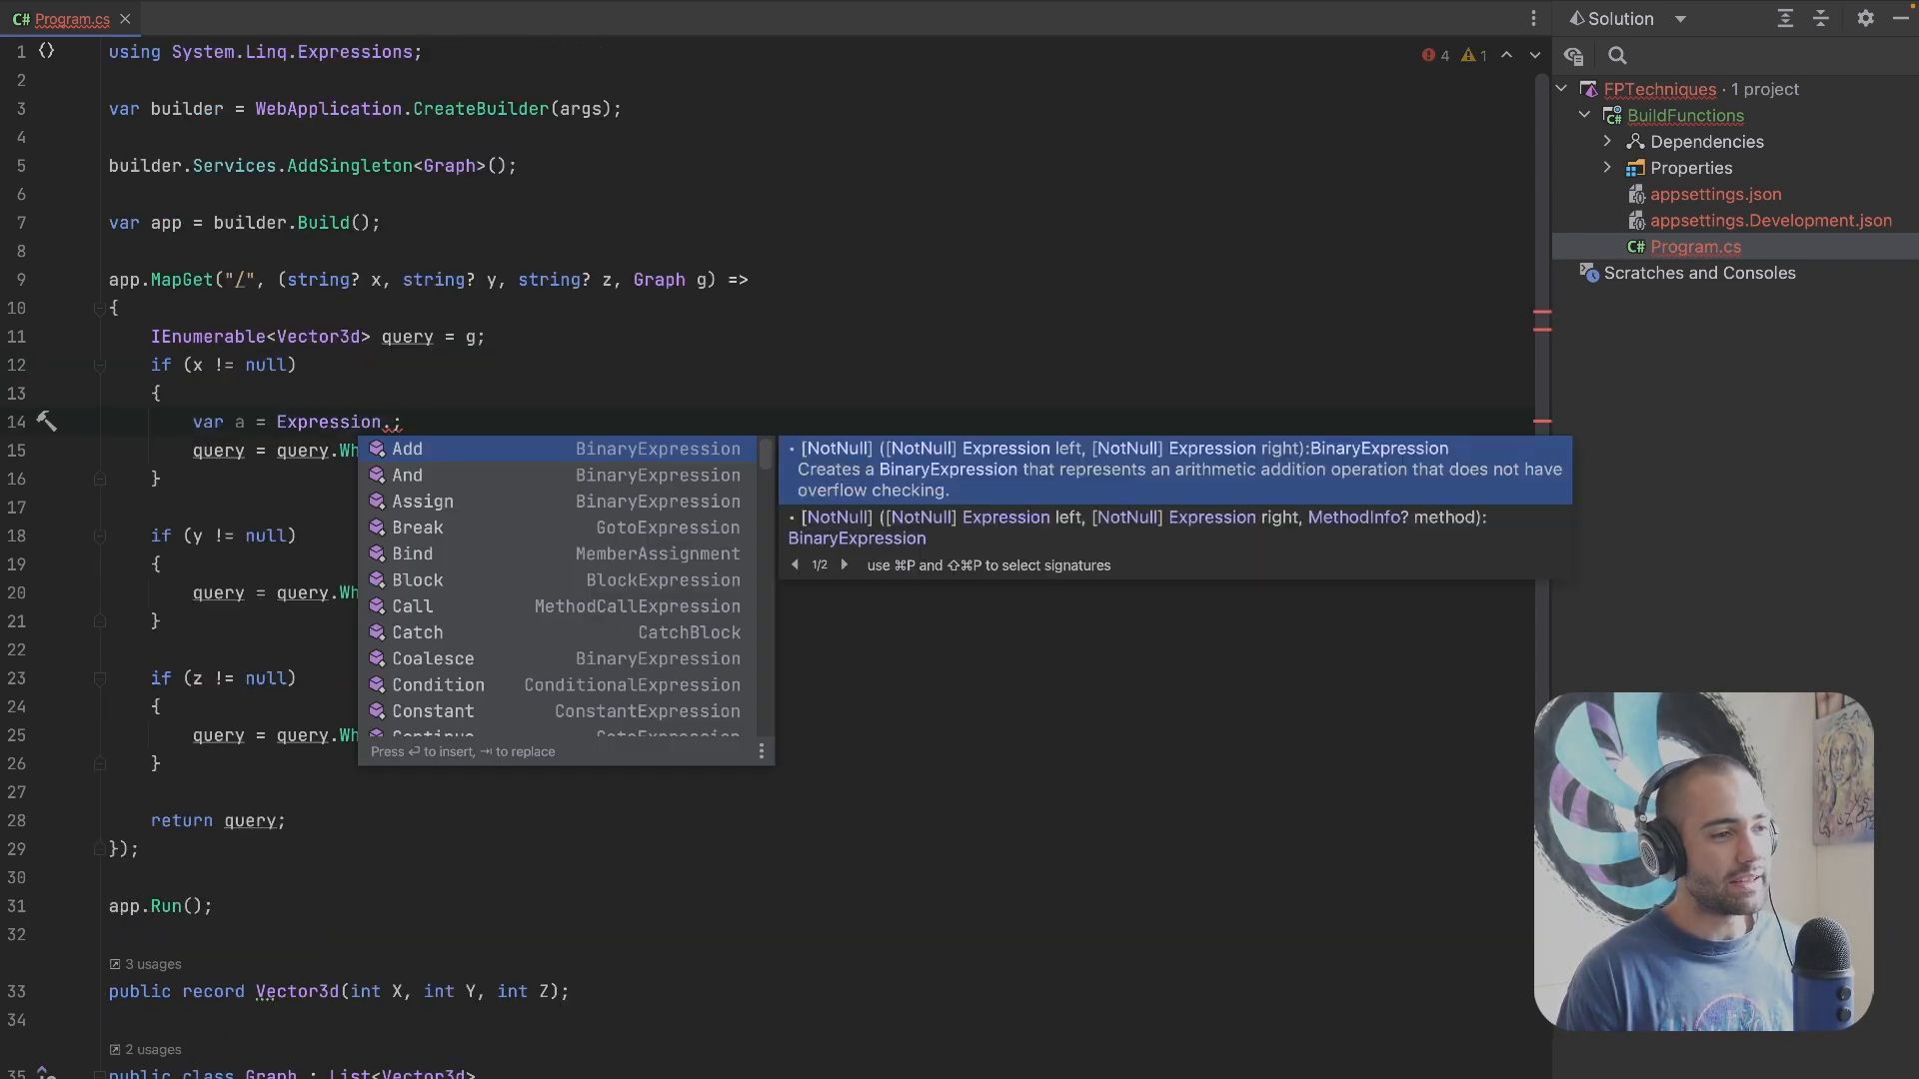
text(Eq)
key(Return)
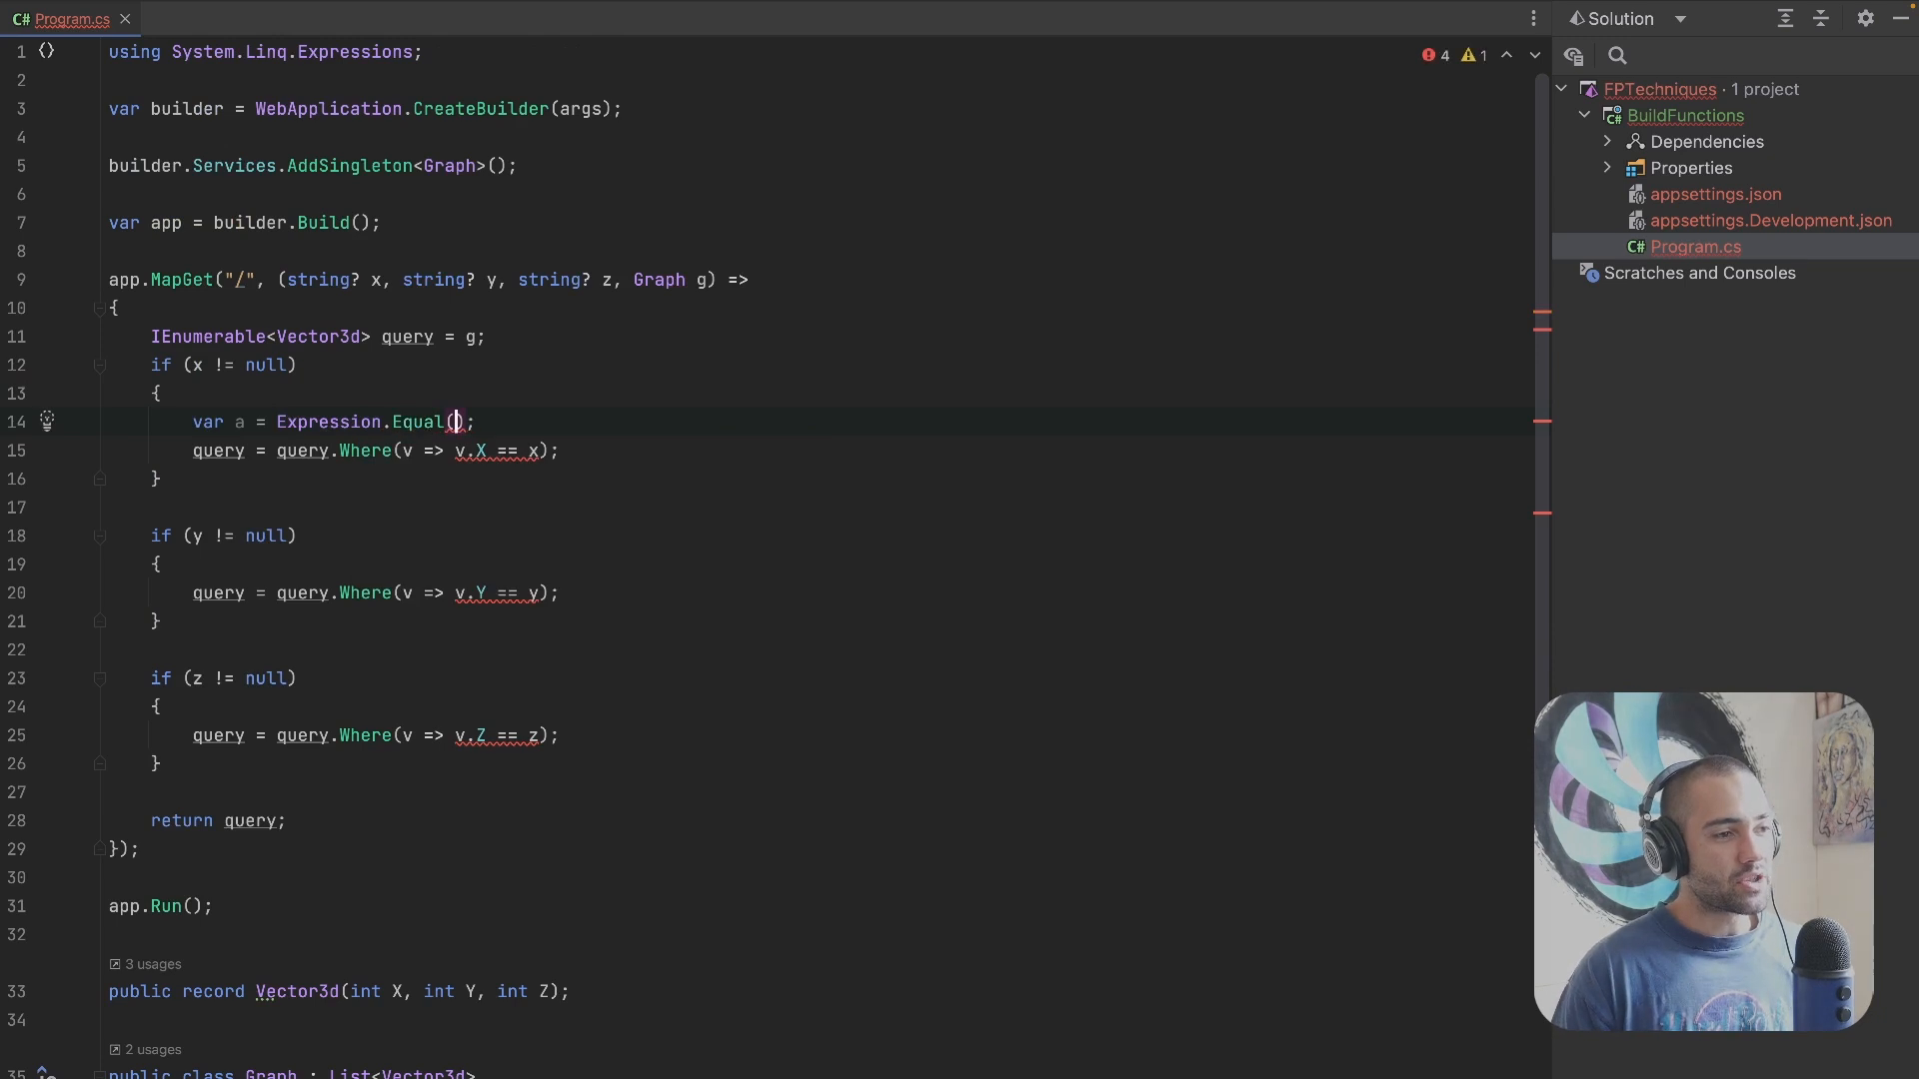
key(Escape)
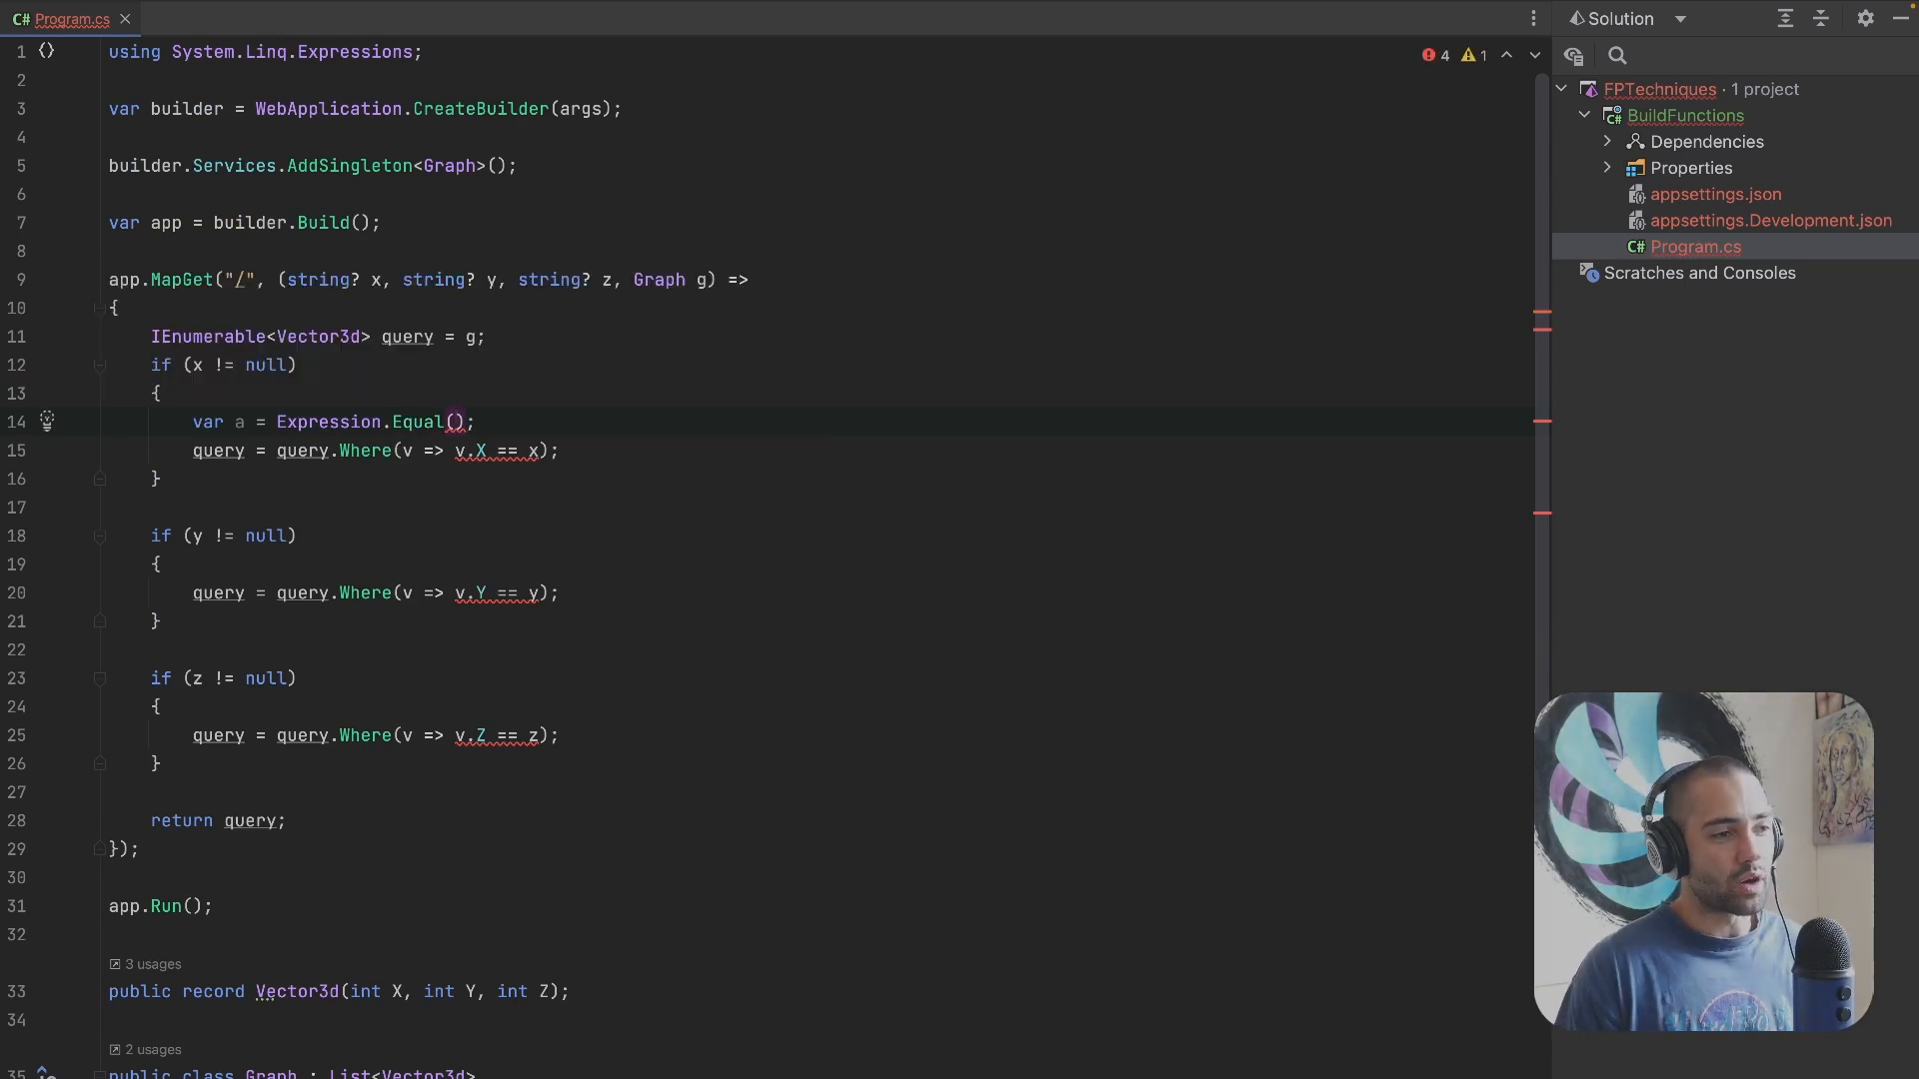
key(ctrl+w)
key(BackSpace)
key(Up)
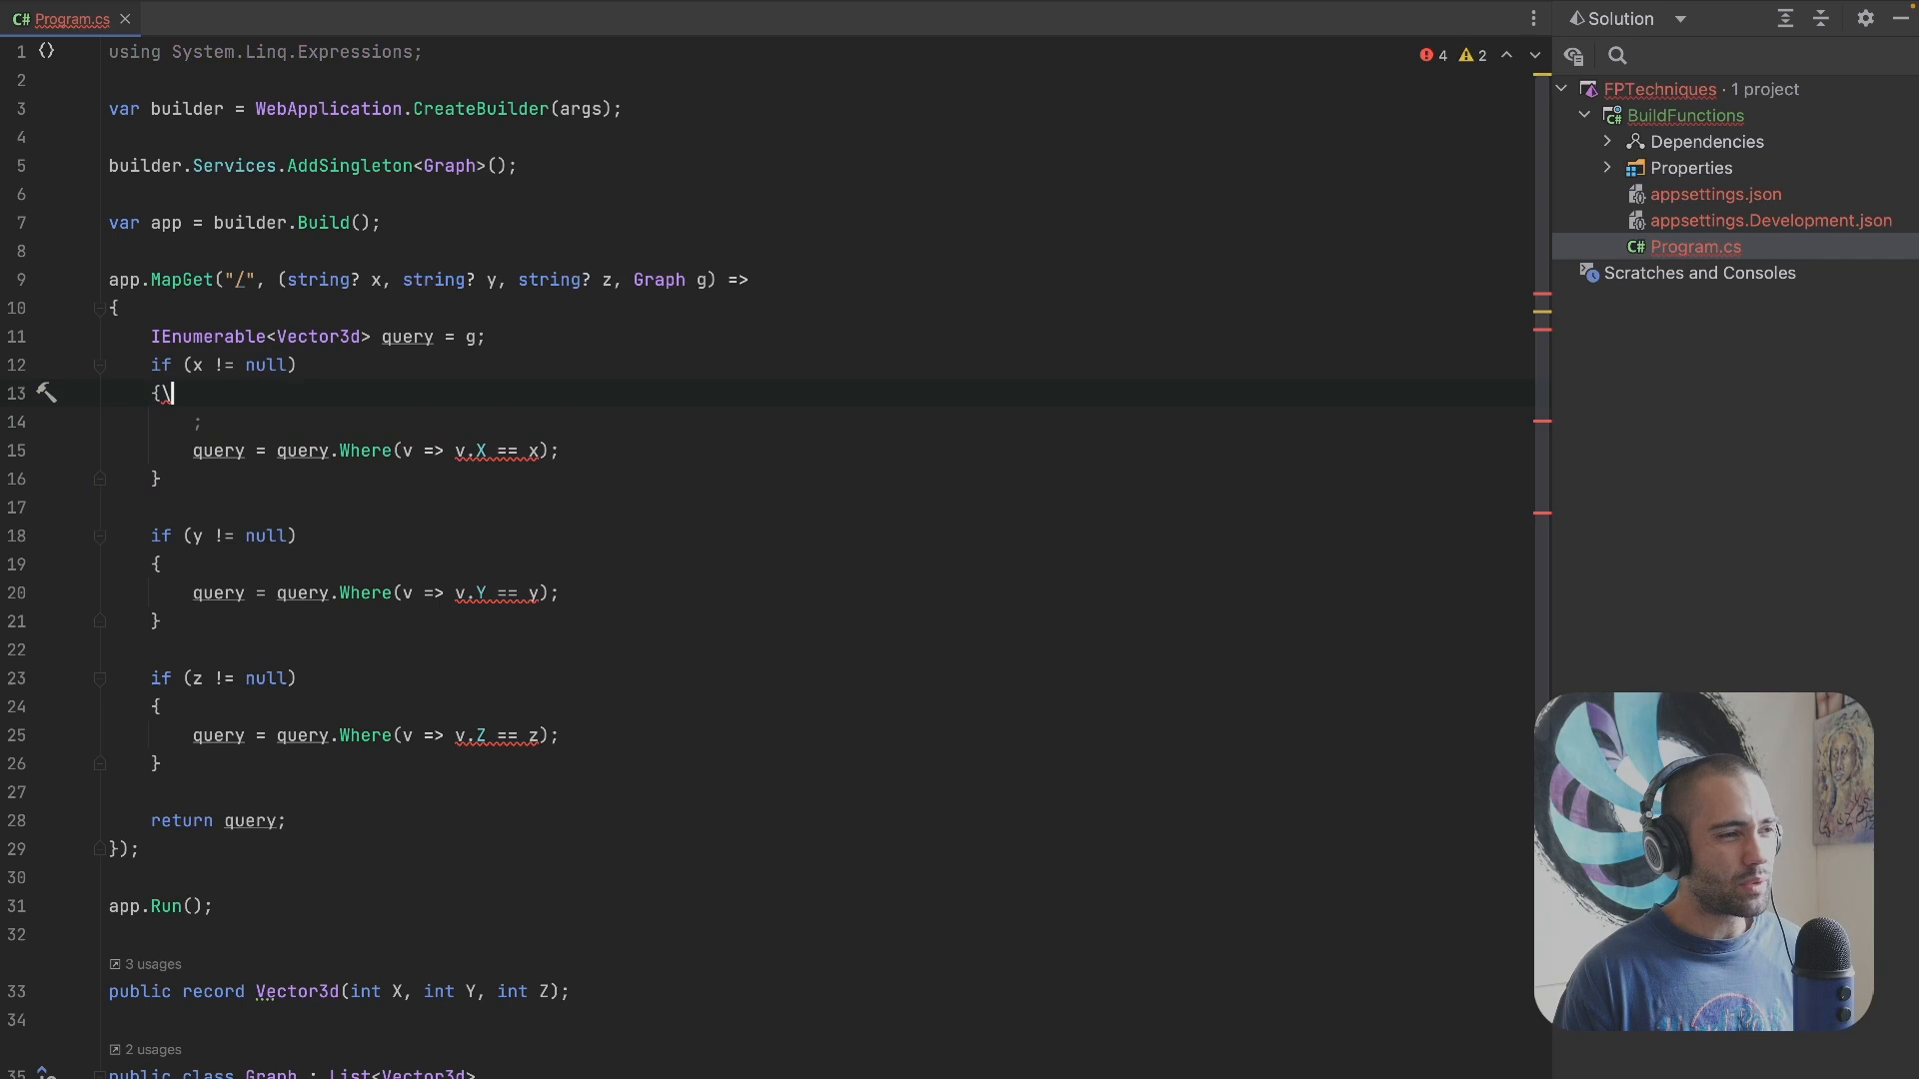
key(ctrl+shift+k)
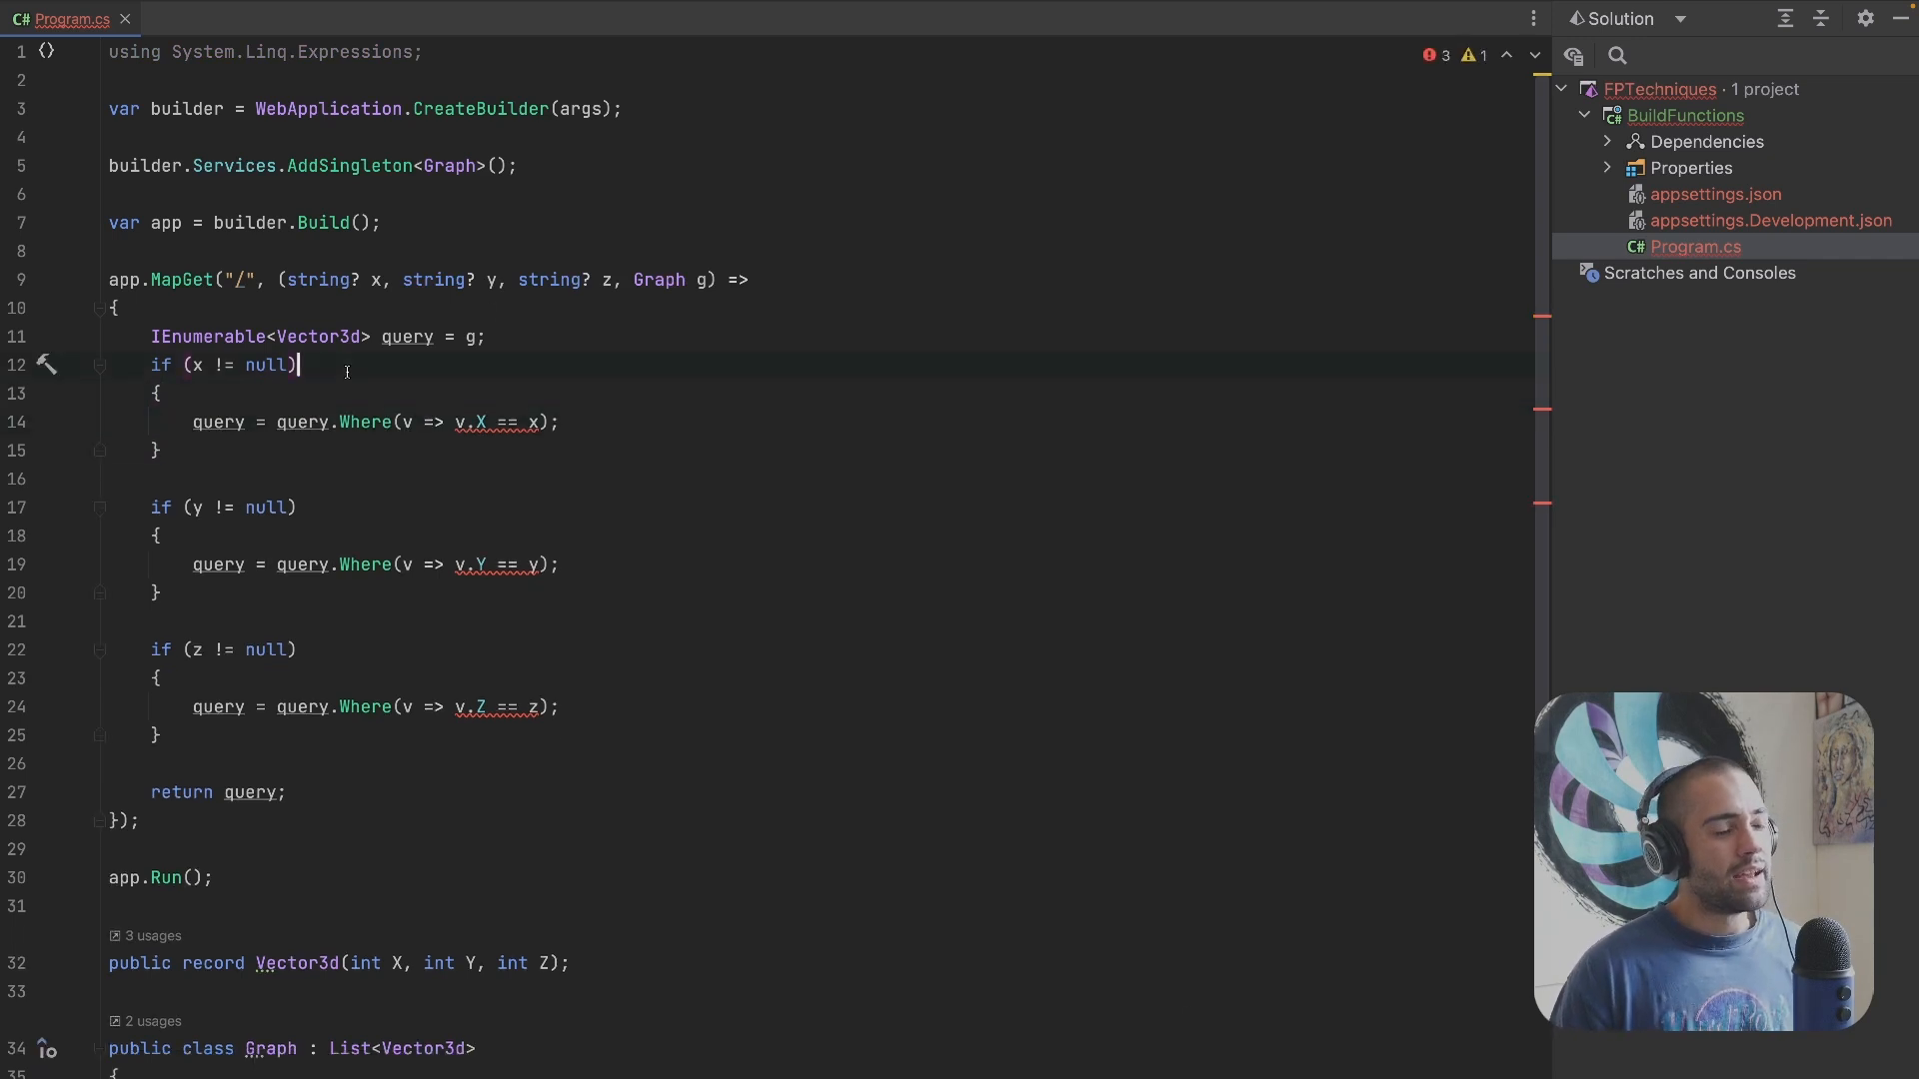
Step: Write an if/else-if chain on x[0] for 'e', 'l', 'g' filtering v.X ==, <, > int.Parse(x[1..])
key(Down)
key(End)
key(Return)
text(if()
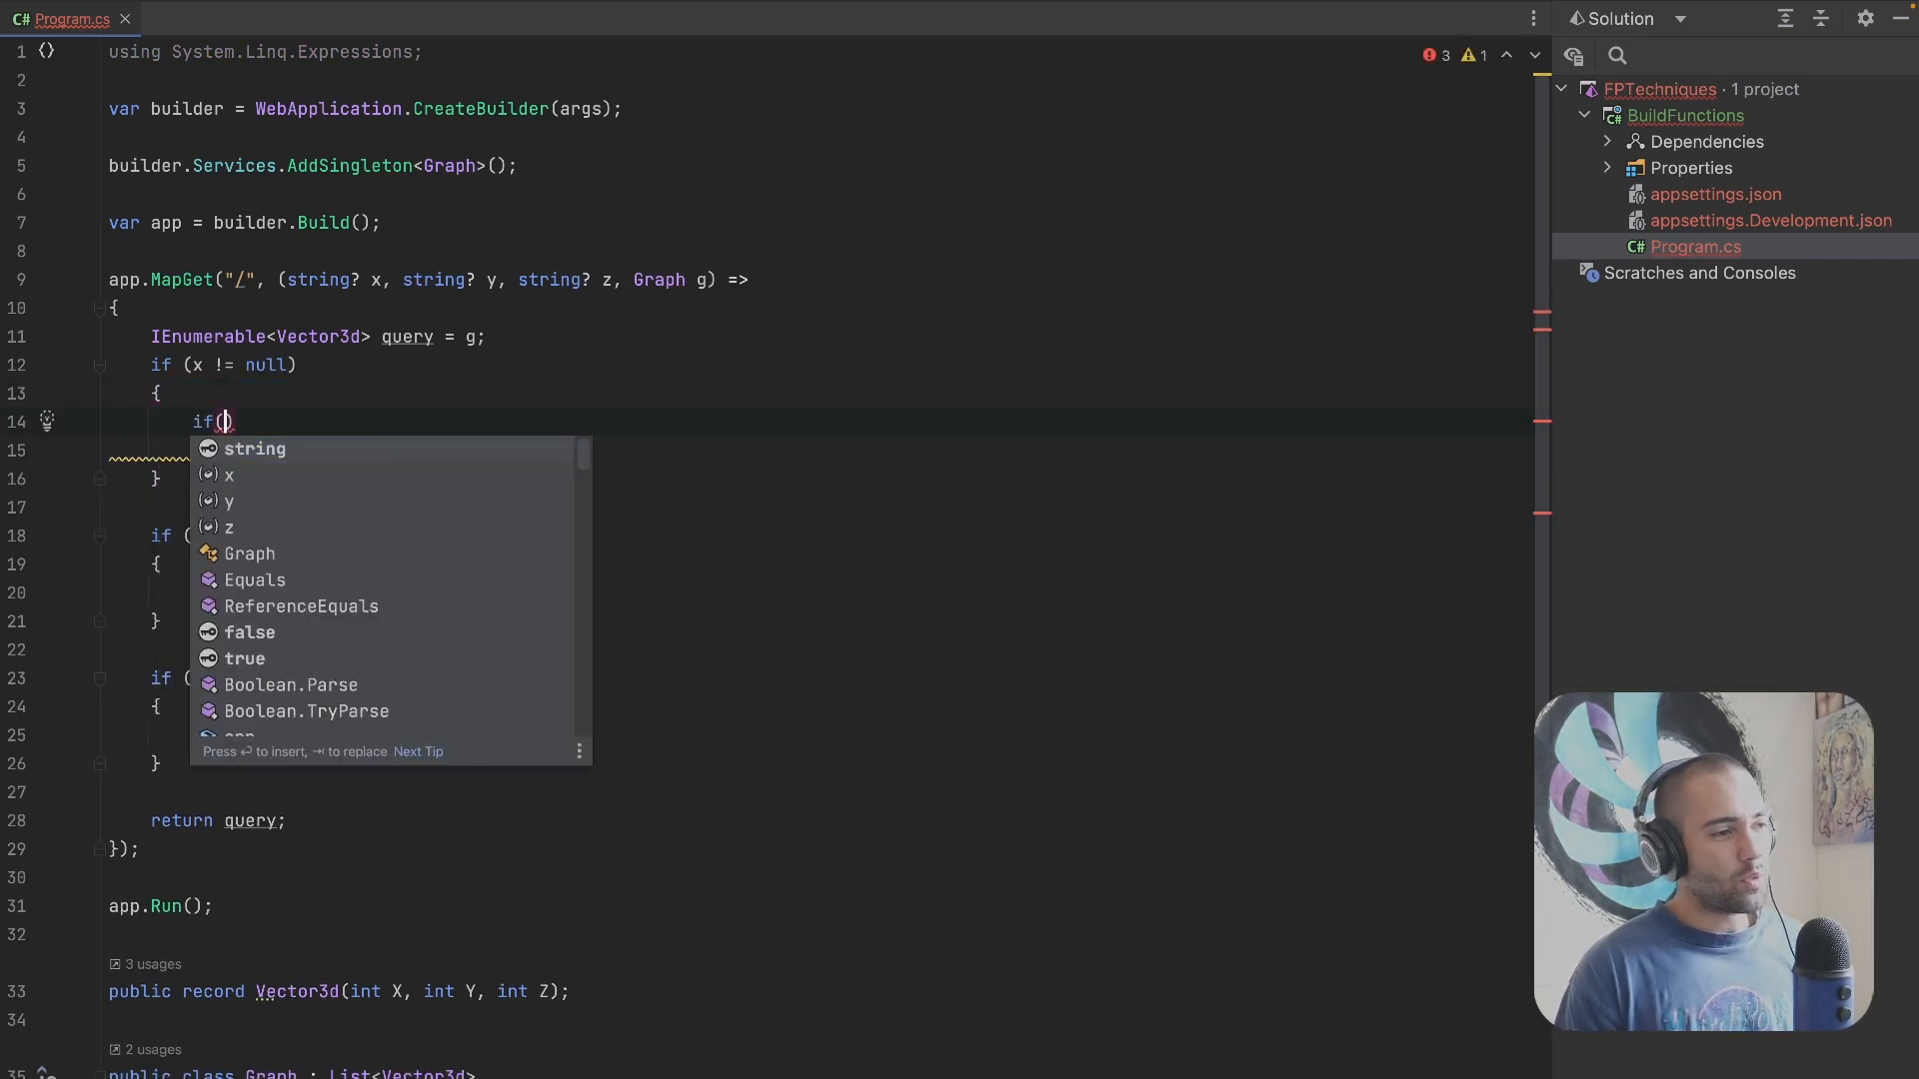
text(x[0] )
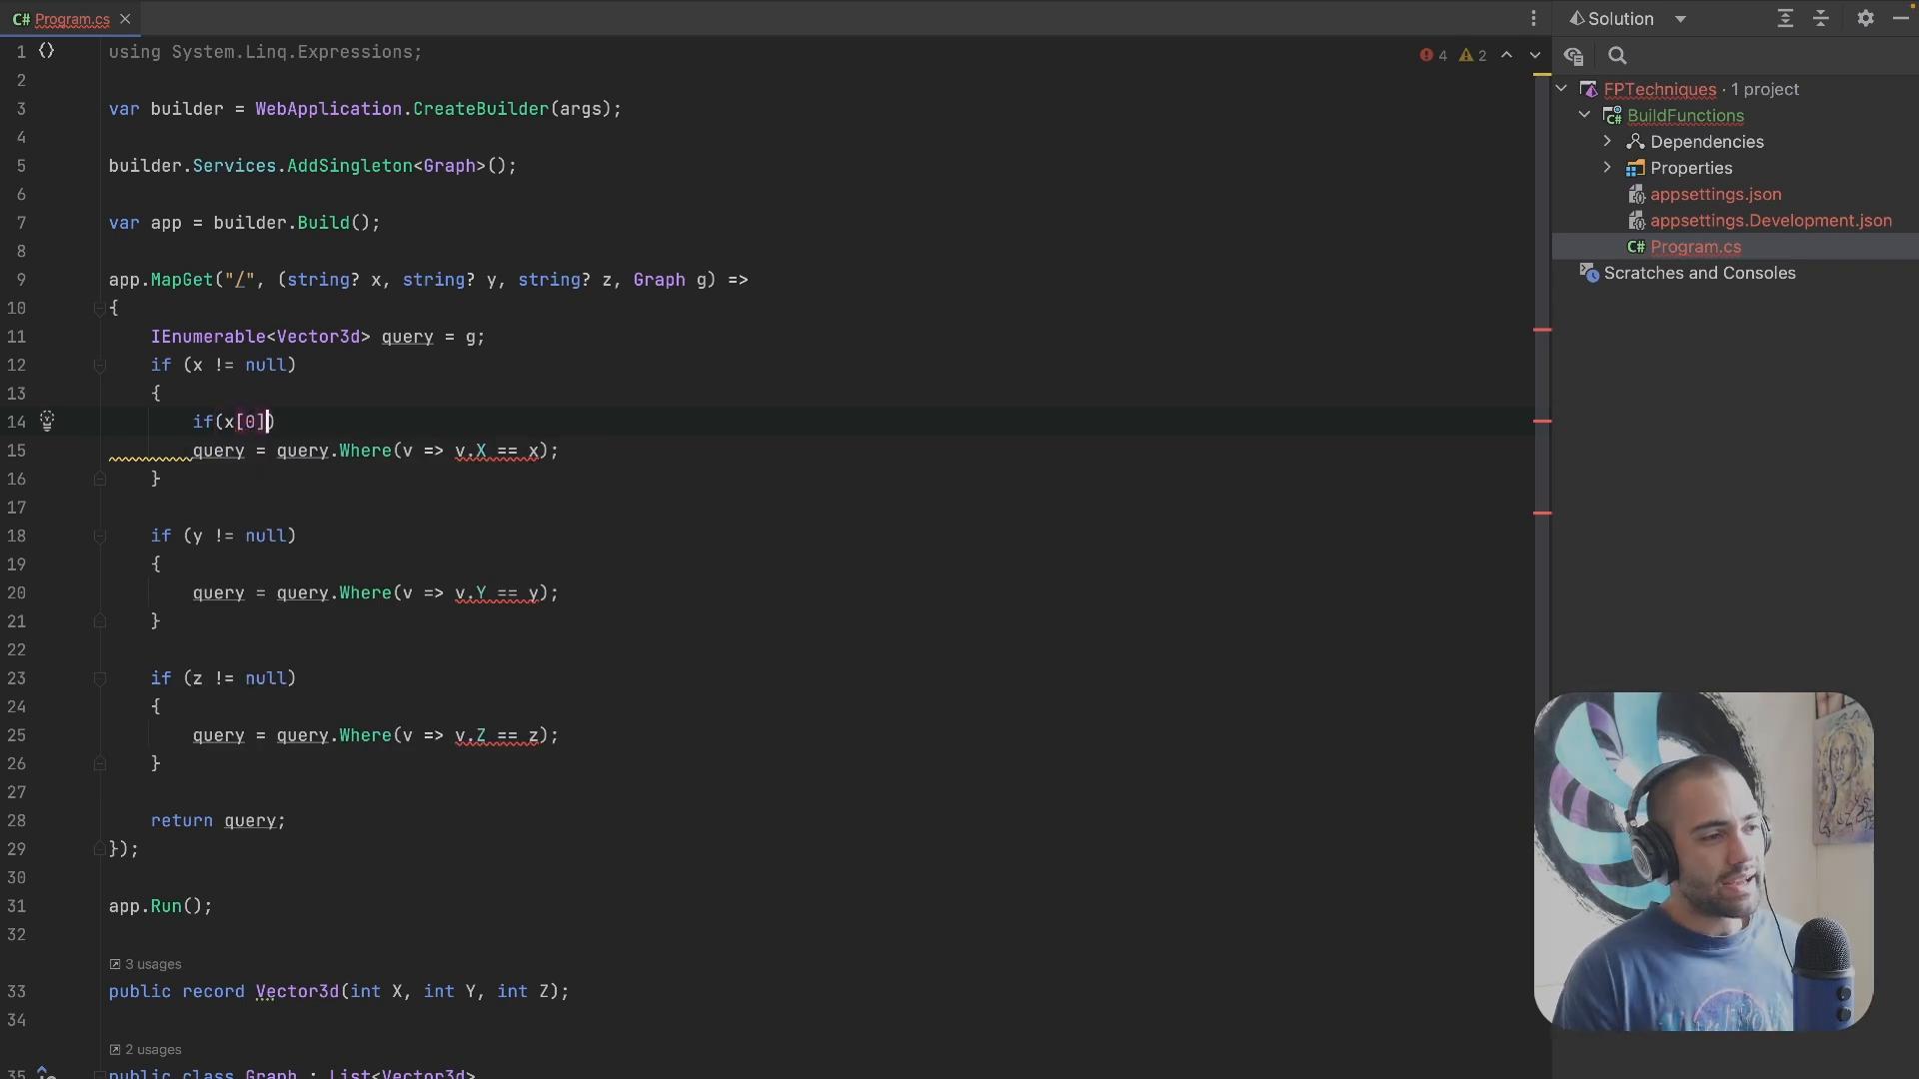
text(==);)
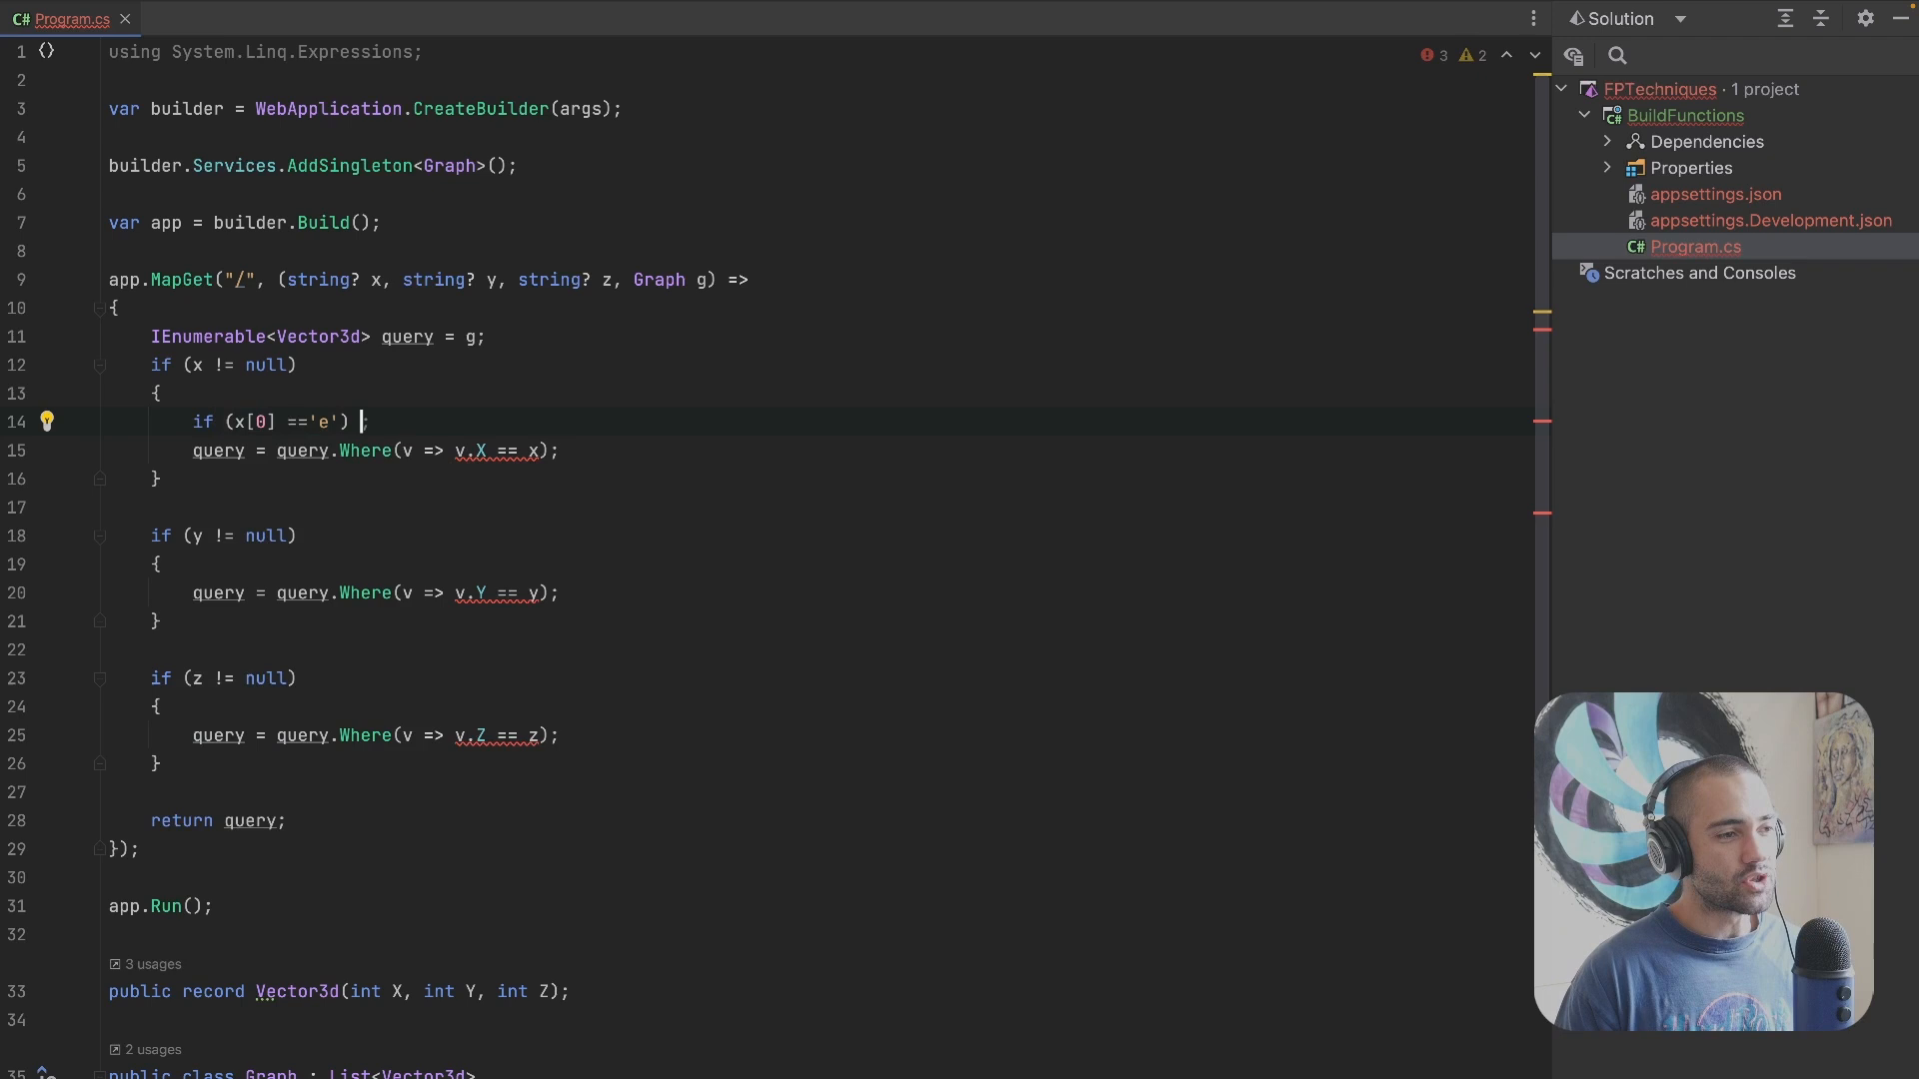
text({)
key(Return)
key(Down)
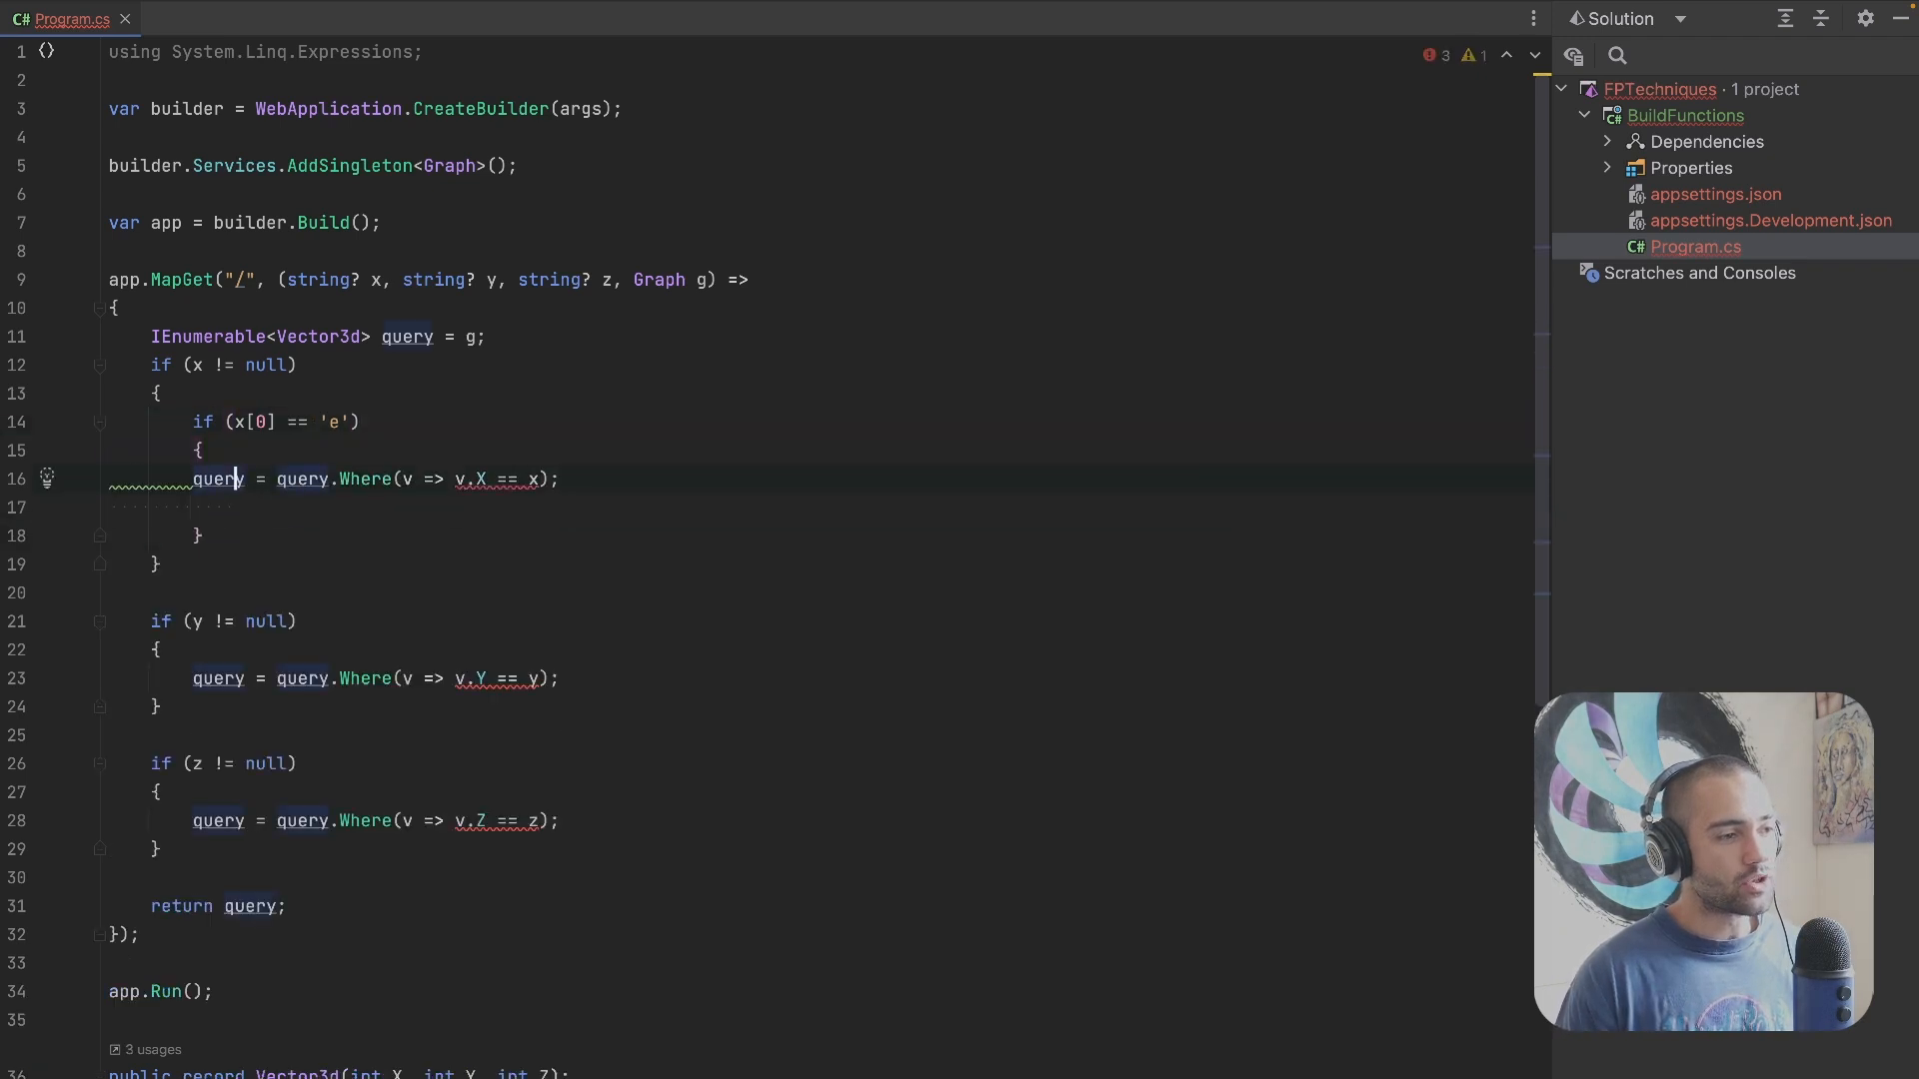
key(ctrl+shift+alt+Up)
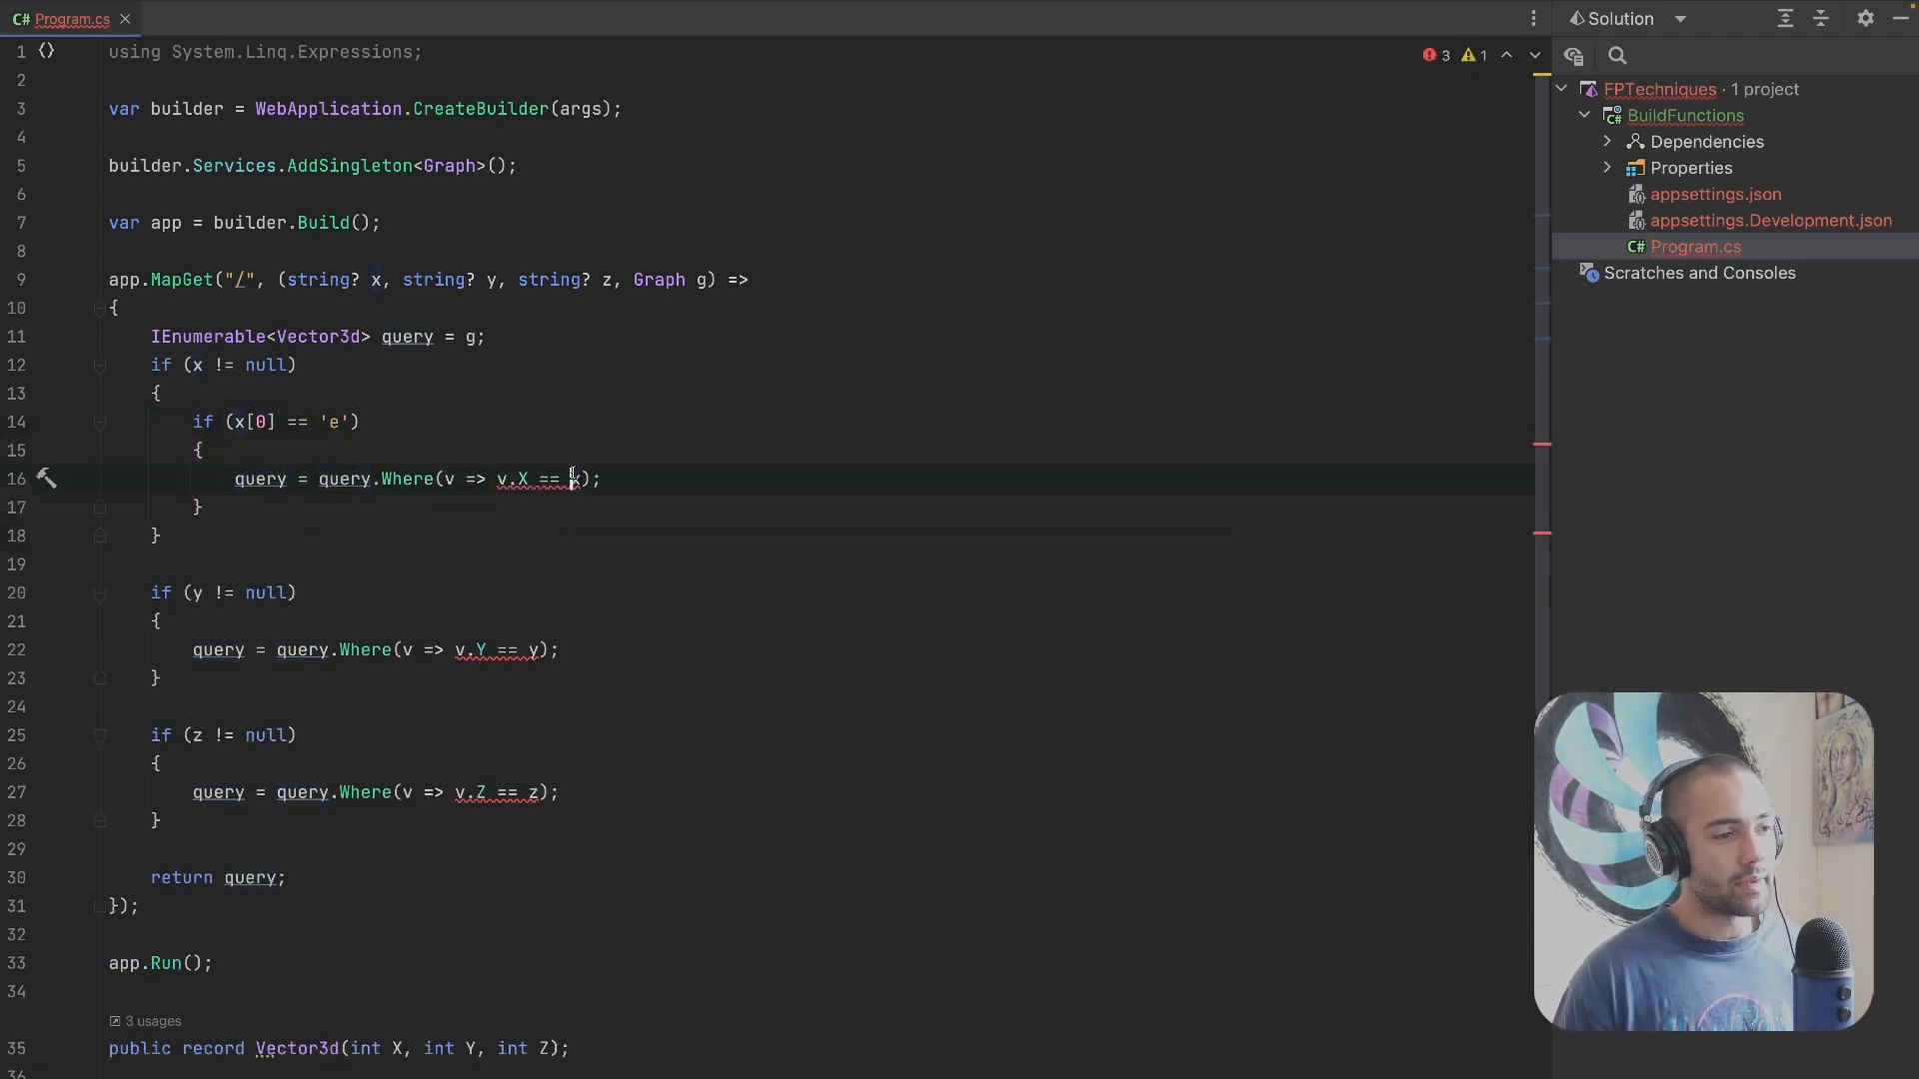
text(int.Pa)
key(Tab)
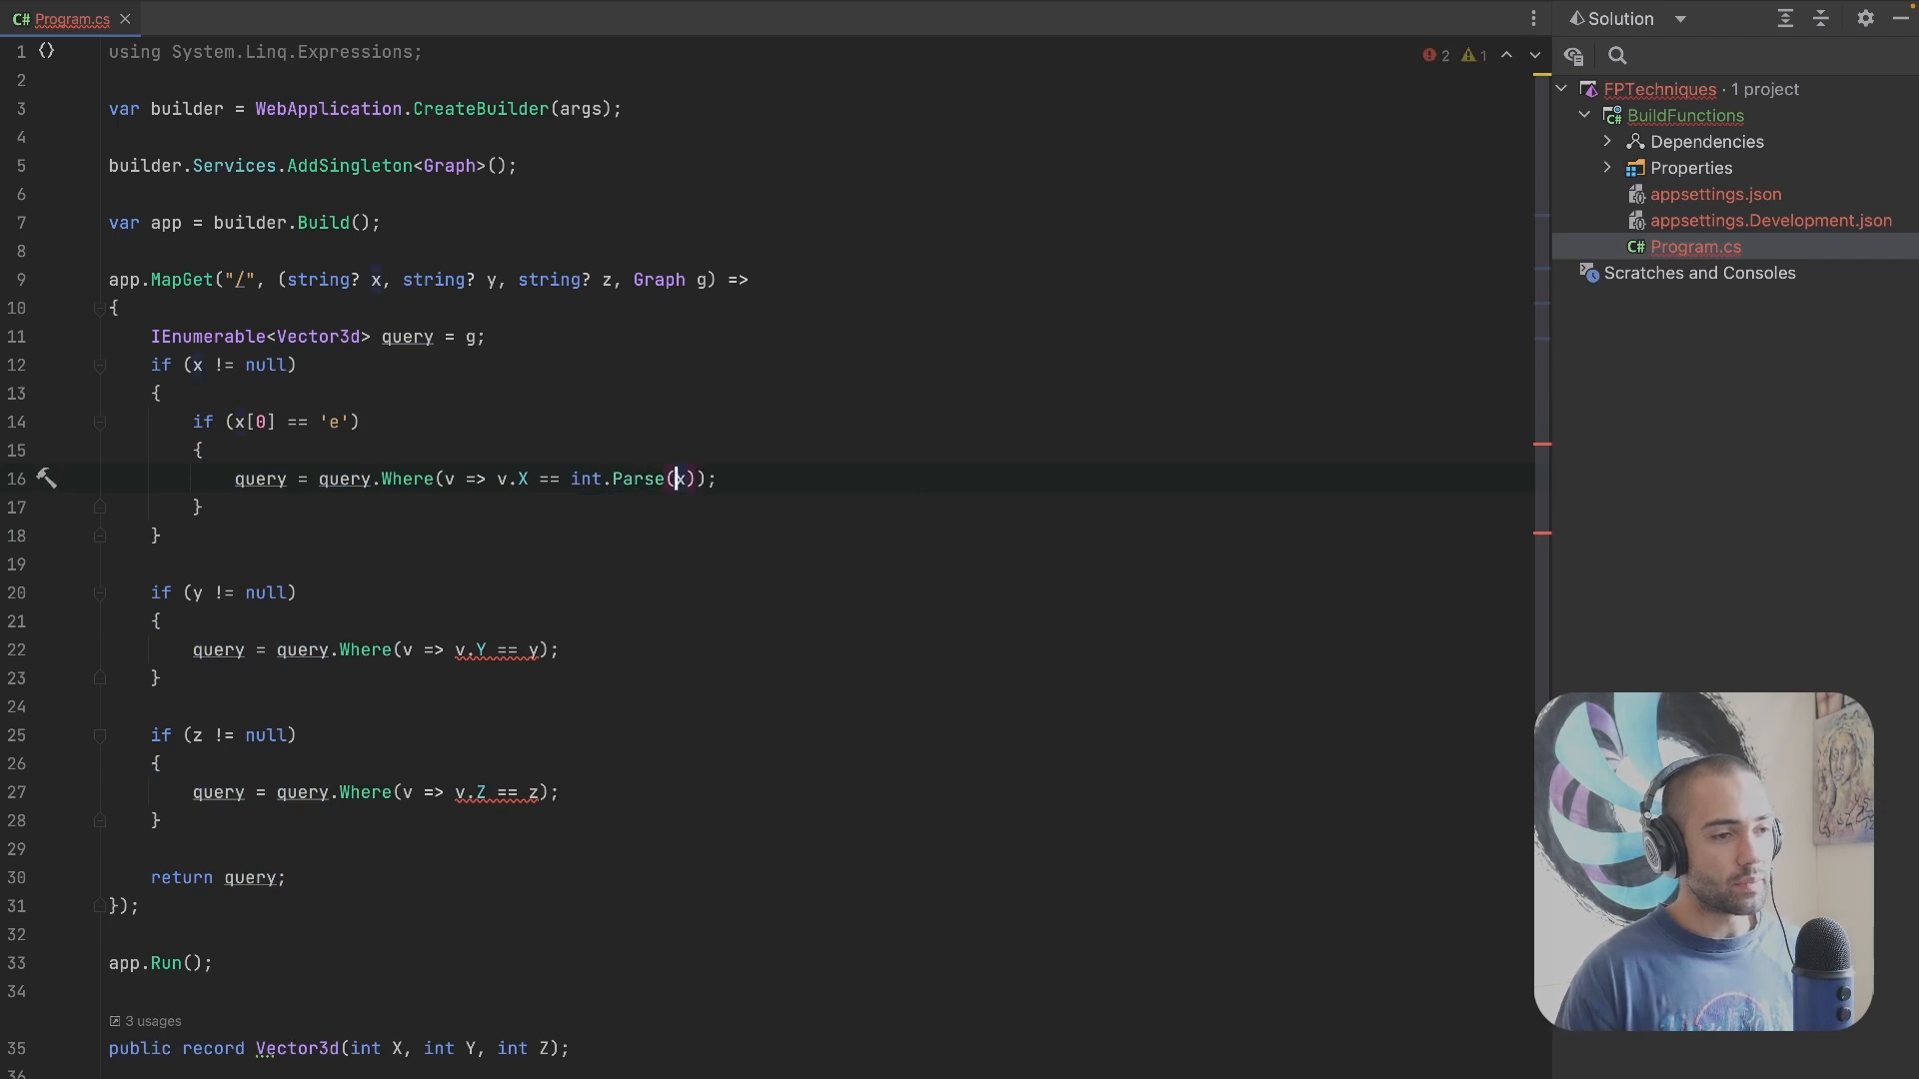
key(Right)
text([1)
key(Escape)
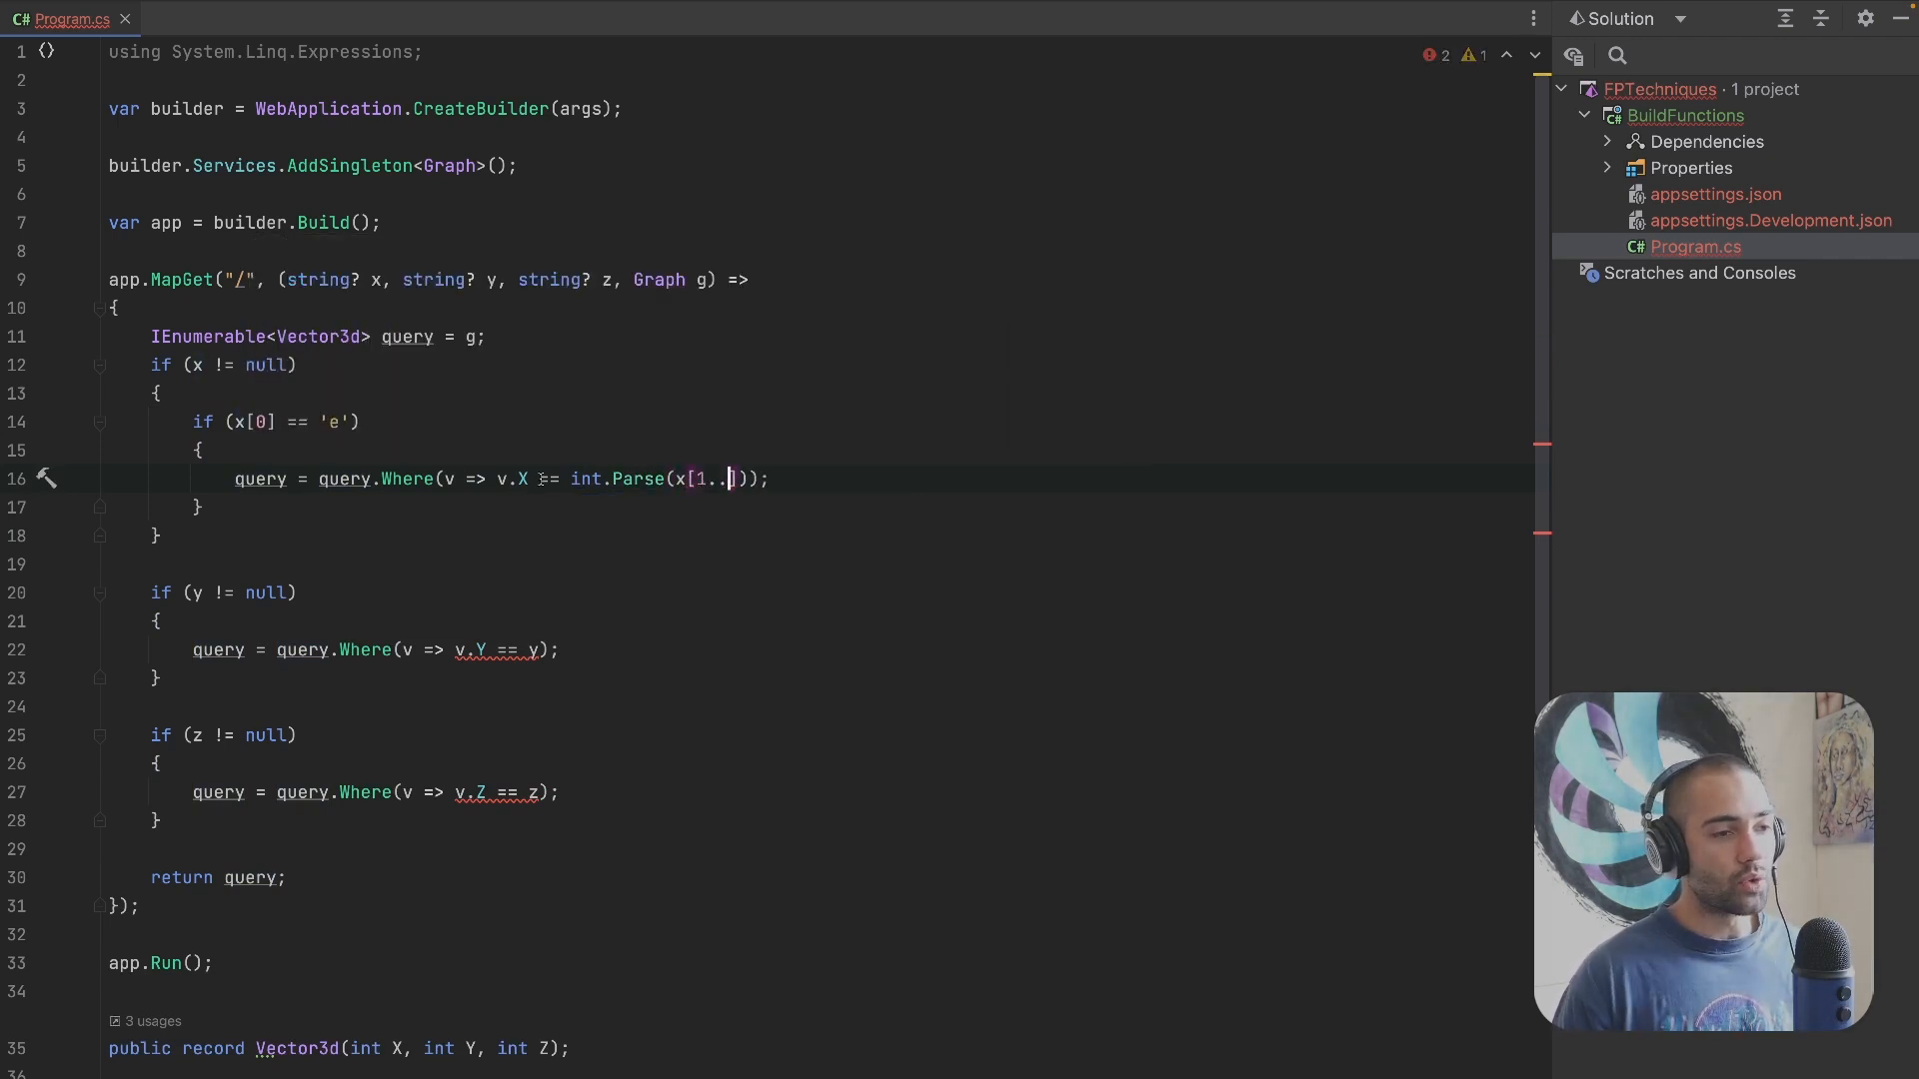
text( les )
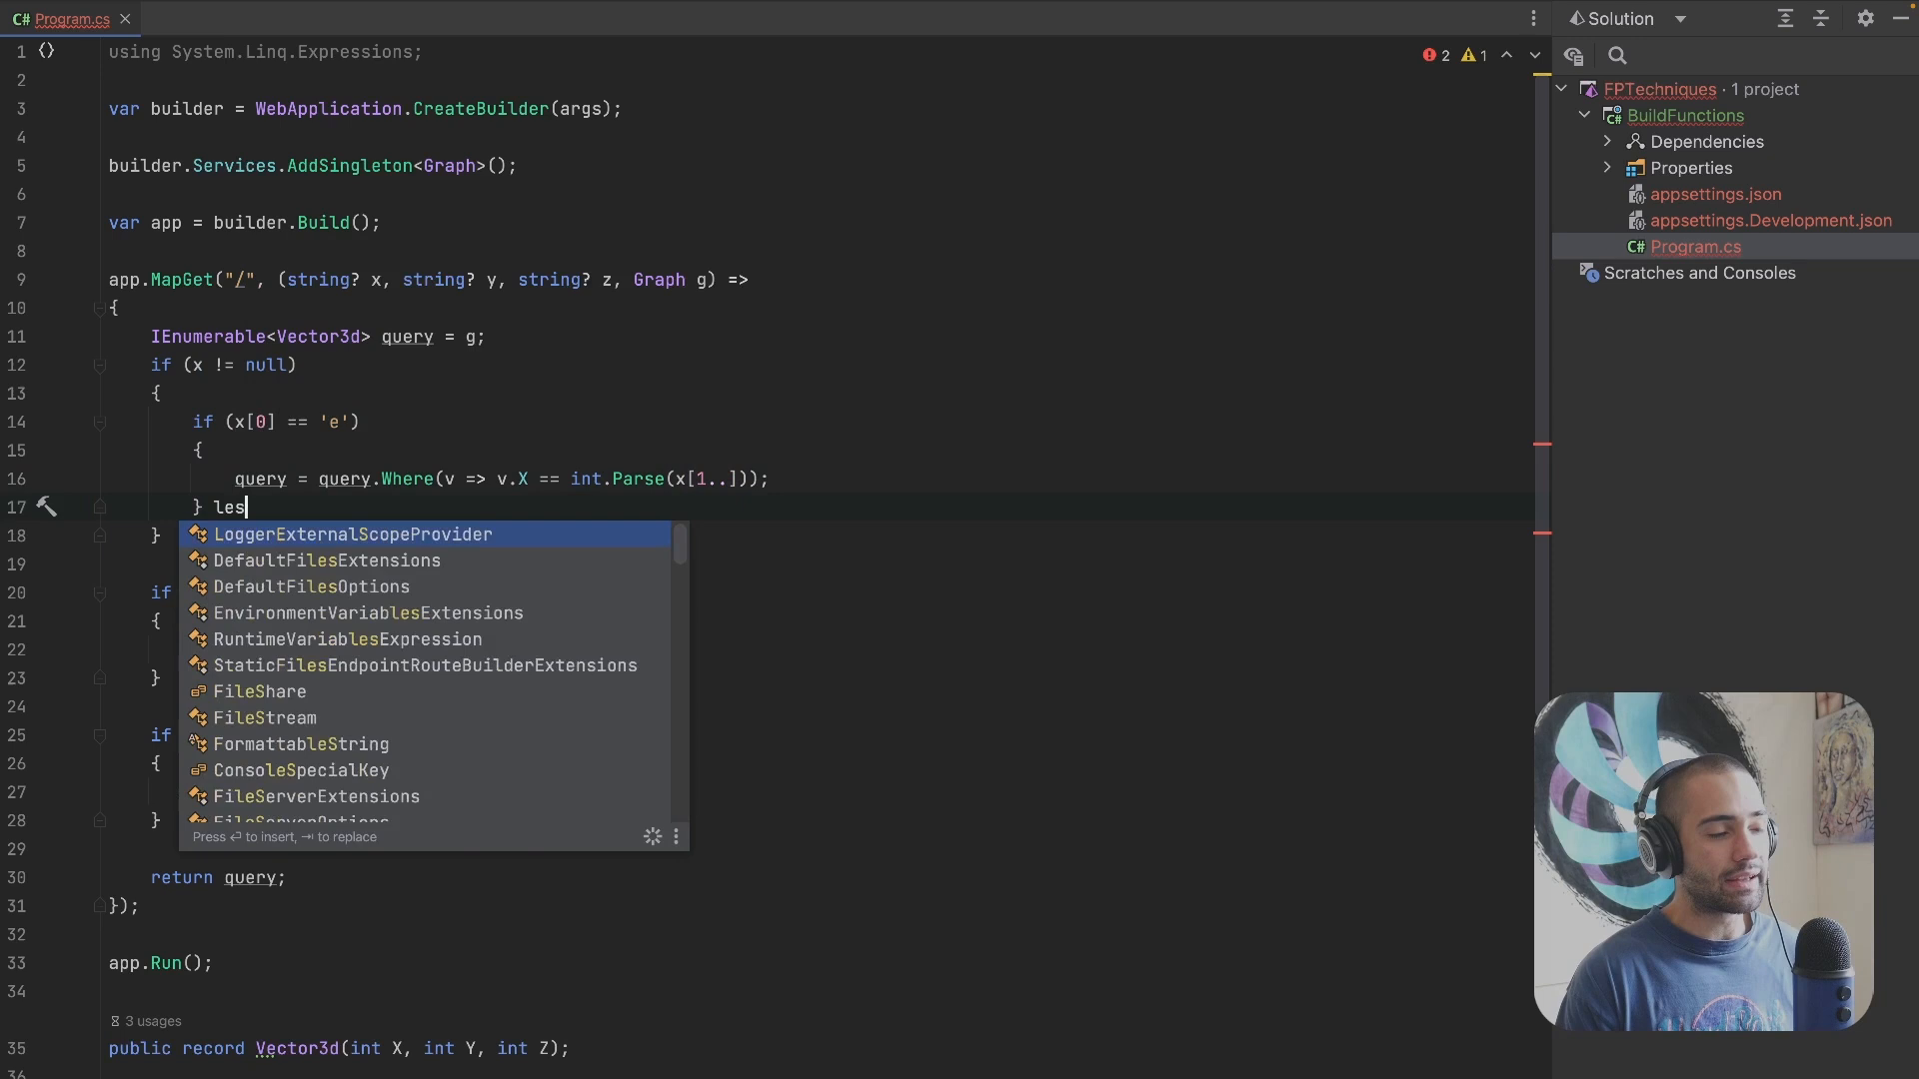
text(lse)
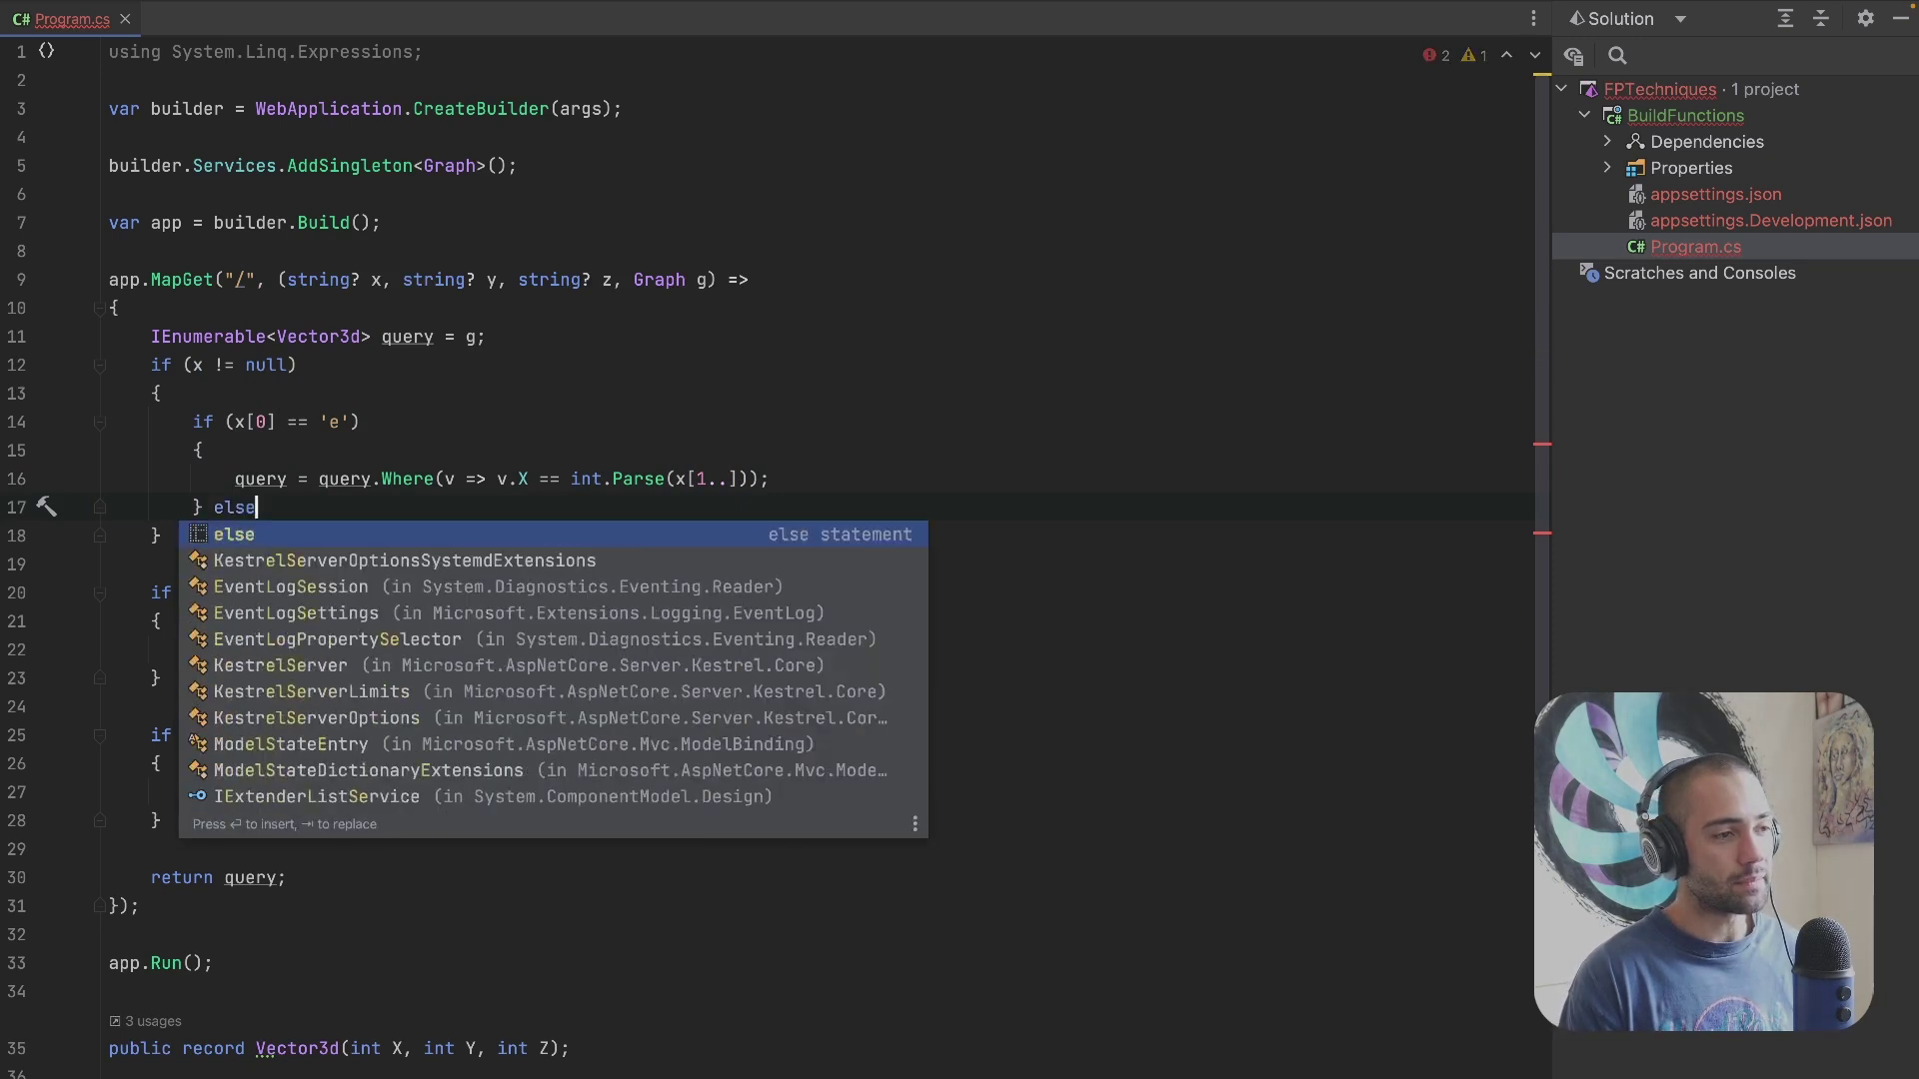
key(Return)
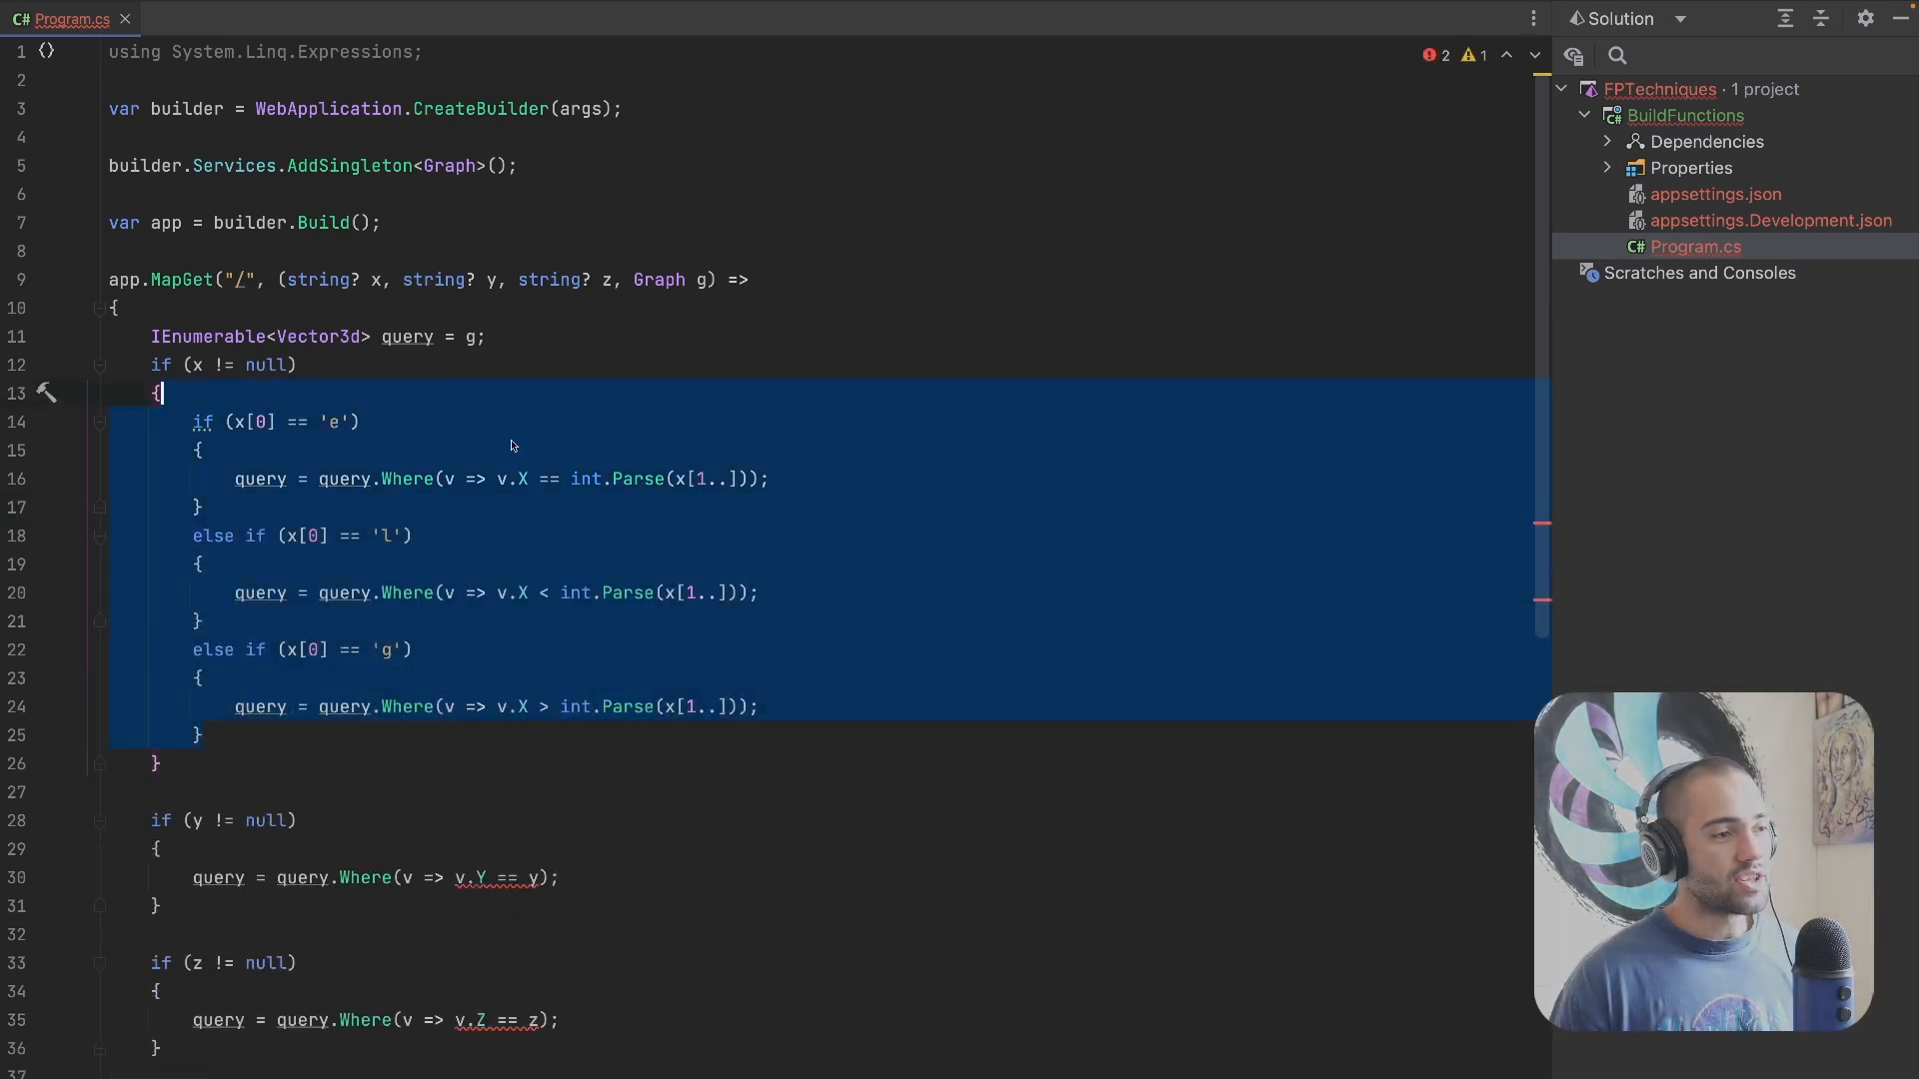
scroll(543, 724, down, 1)
Step: Paste the e/l/g chain into the y block and rename x to y and v.X to v.Y
drag(563, 795, 601, 781)
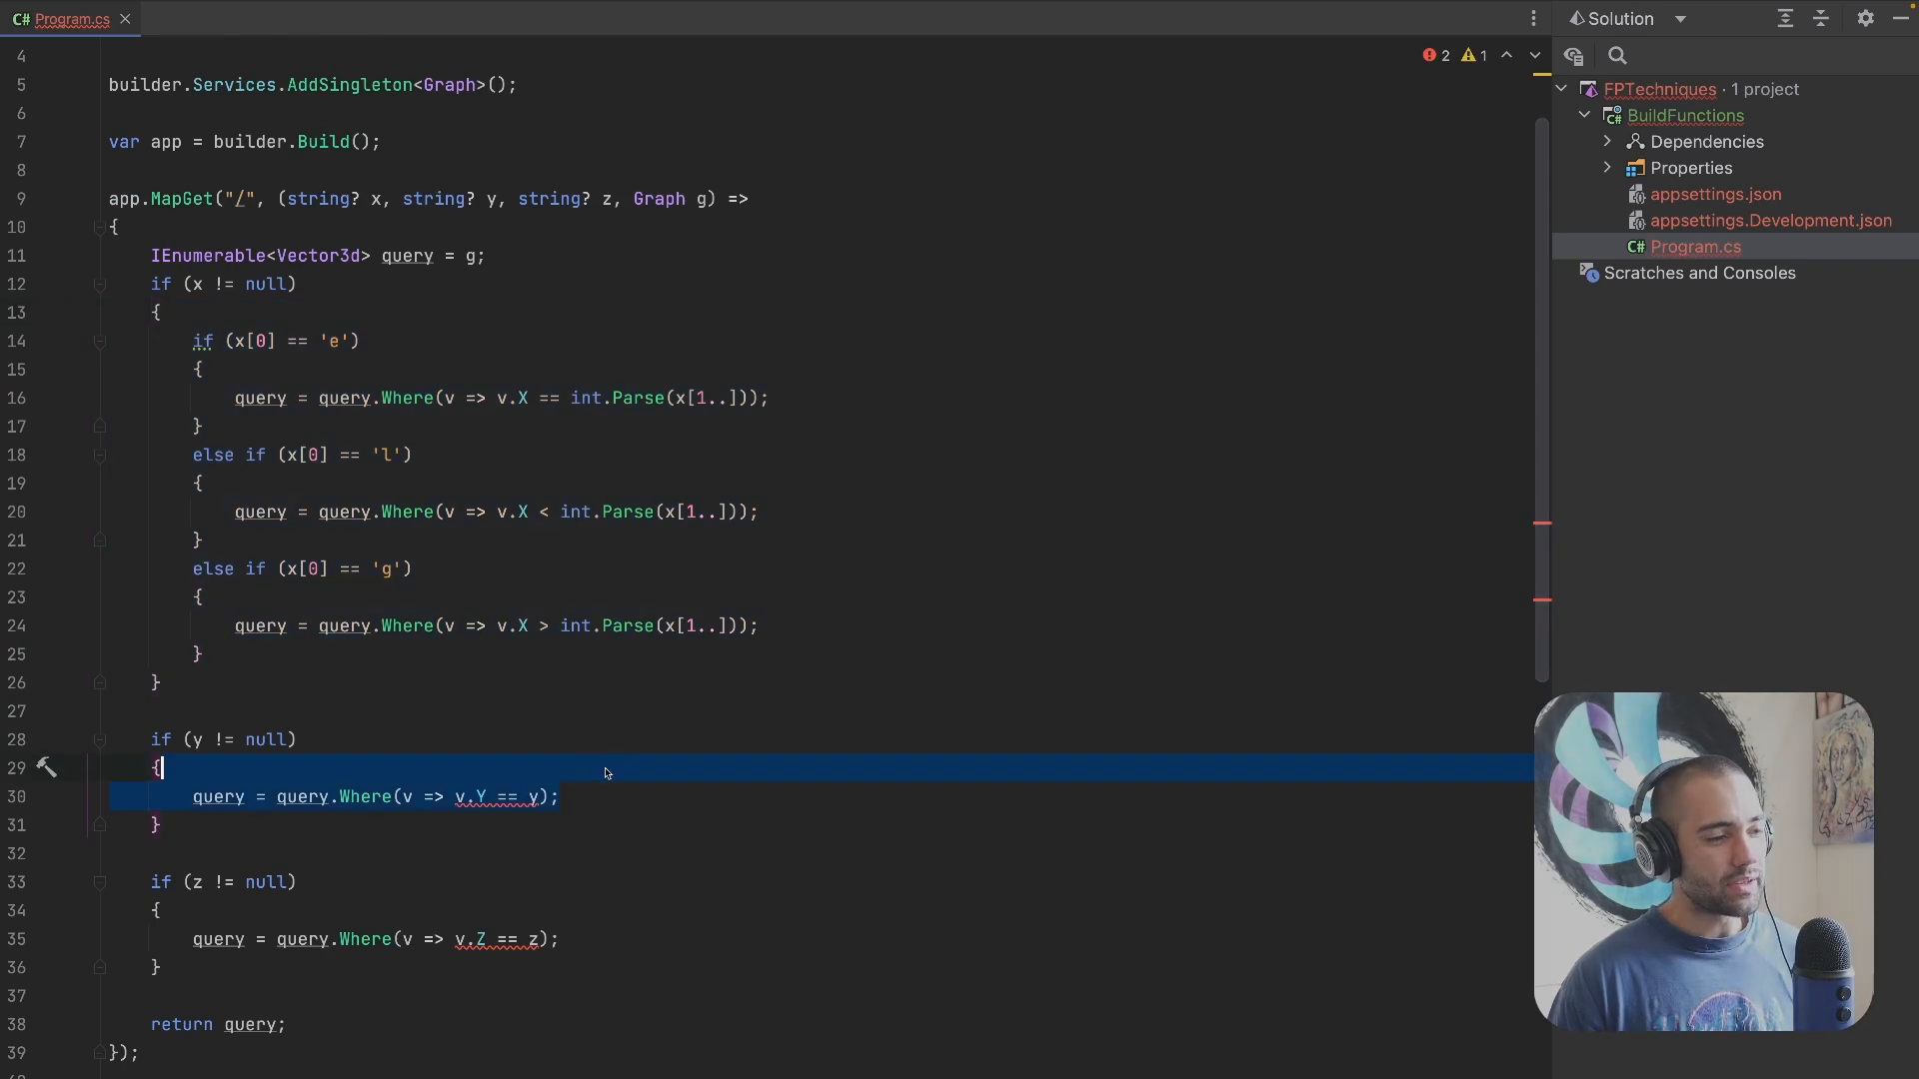
text(if (x[0] == 'e')         {             query = query.Where(v => v.X == int.Parse(x[1..]));         }         else if (x[0] == 'l')         {             query = query.Where(v => v.X < int.Parse(x[1..]));         }         else if (x[0] == 'g')         {             query = query.Where(v => v.X > int.Parse(x[1..]));         })
scroll(374, 736, down, 1)
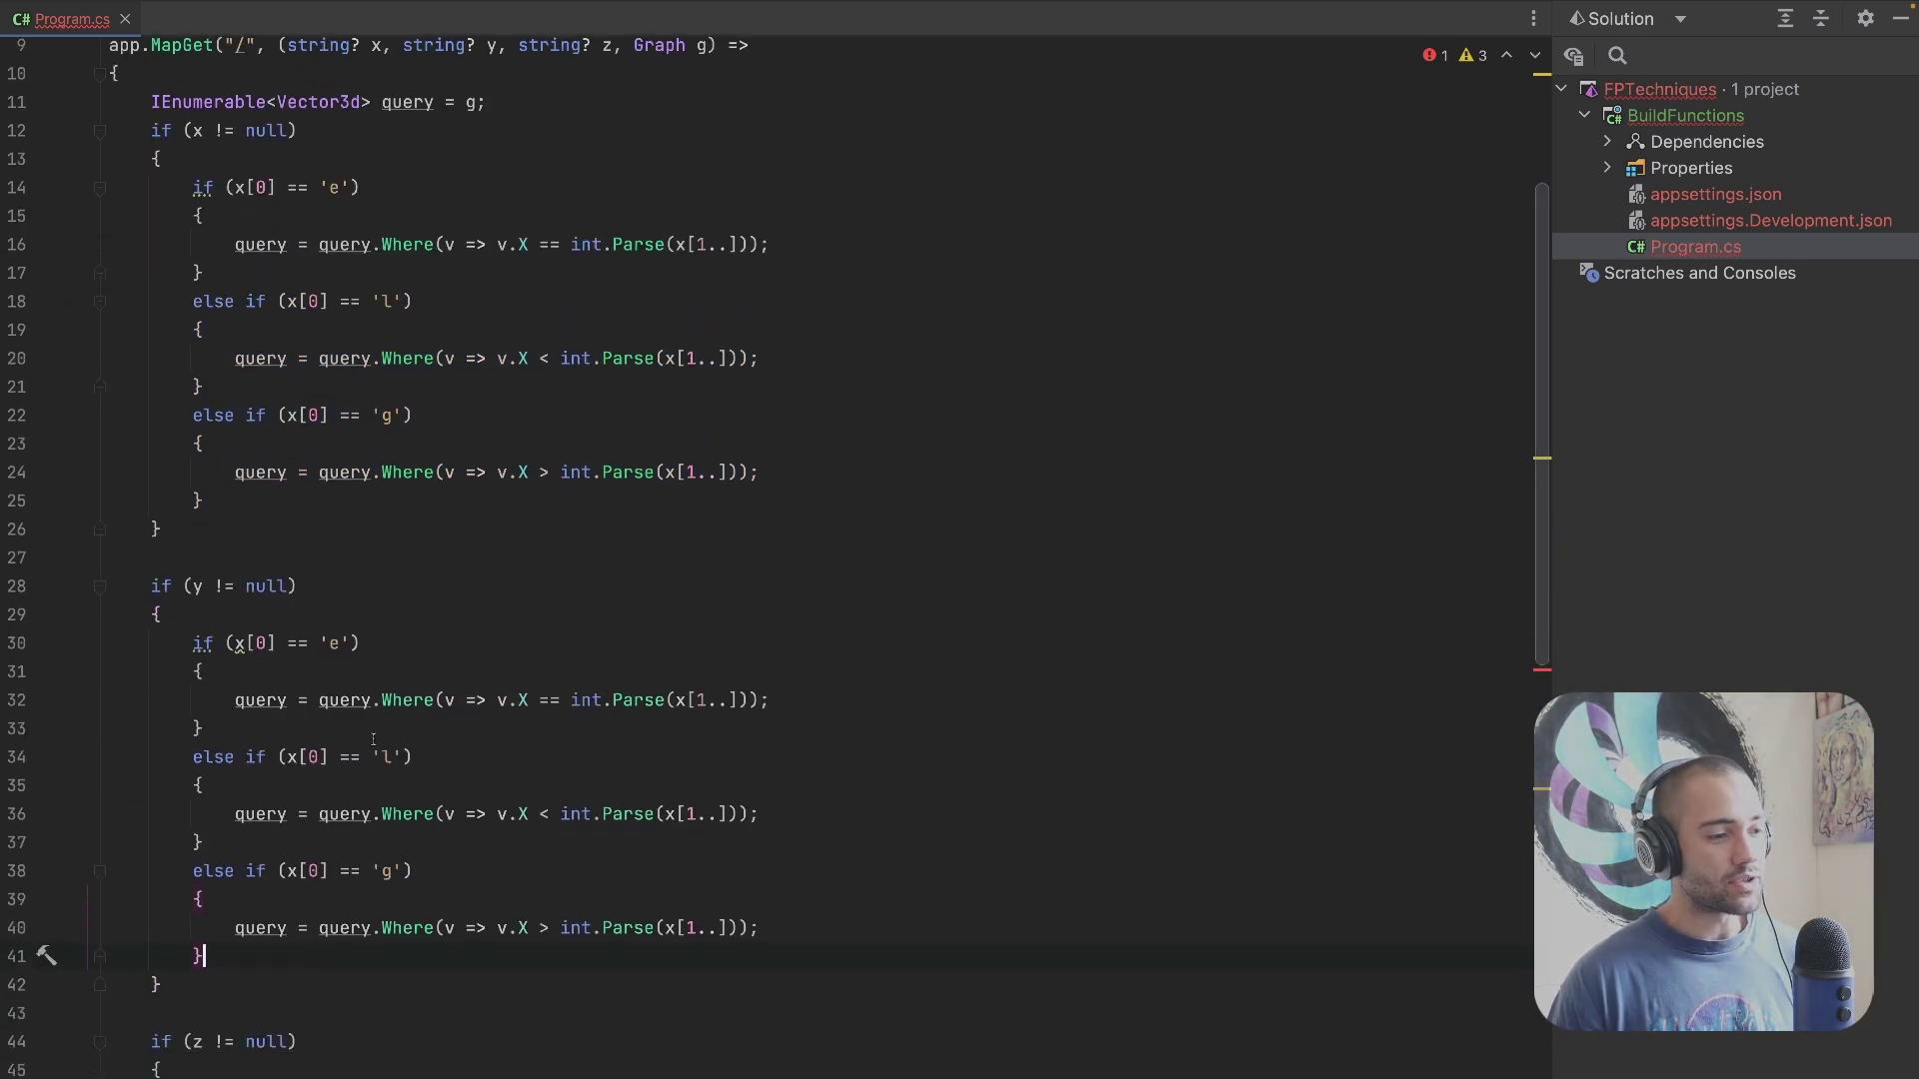
click(235, 644)
key(ctrl+shift+alt+j)
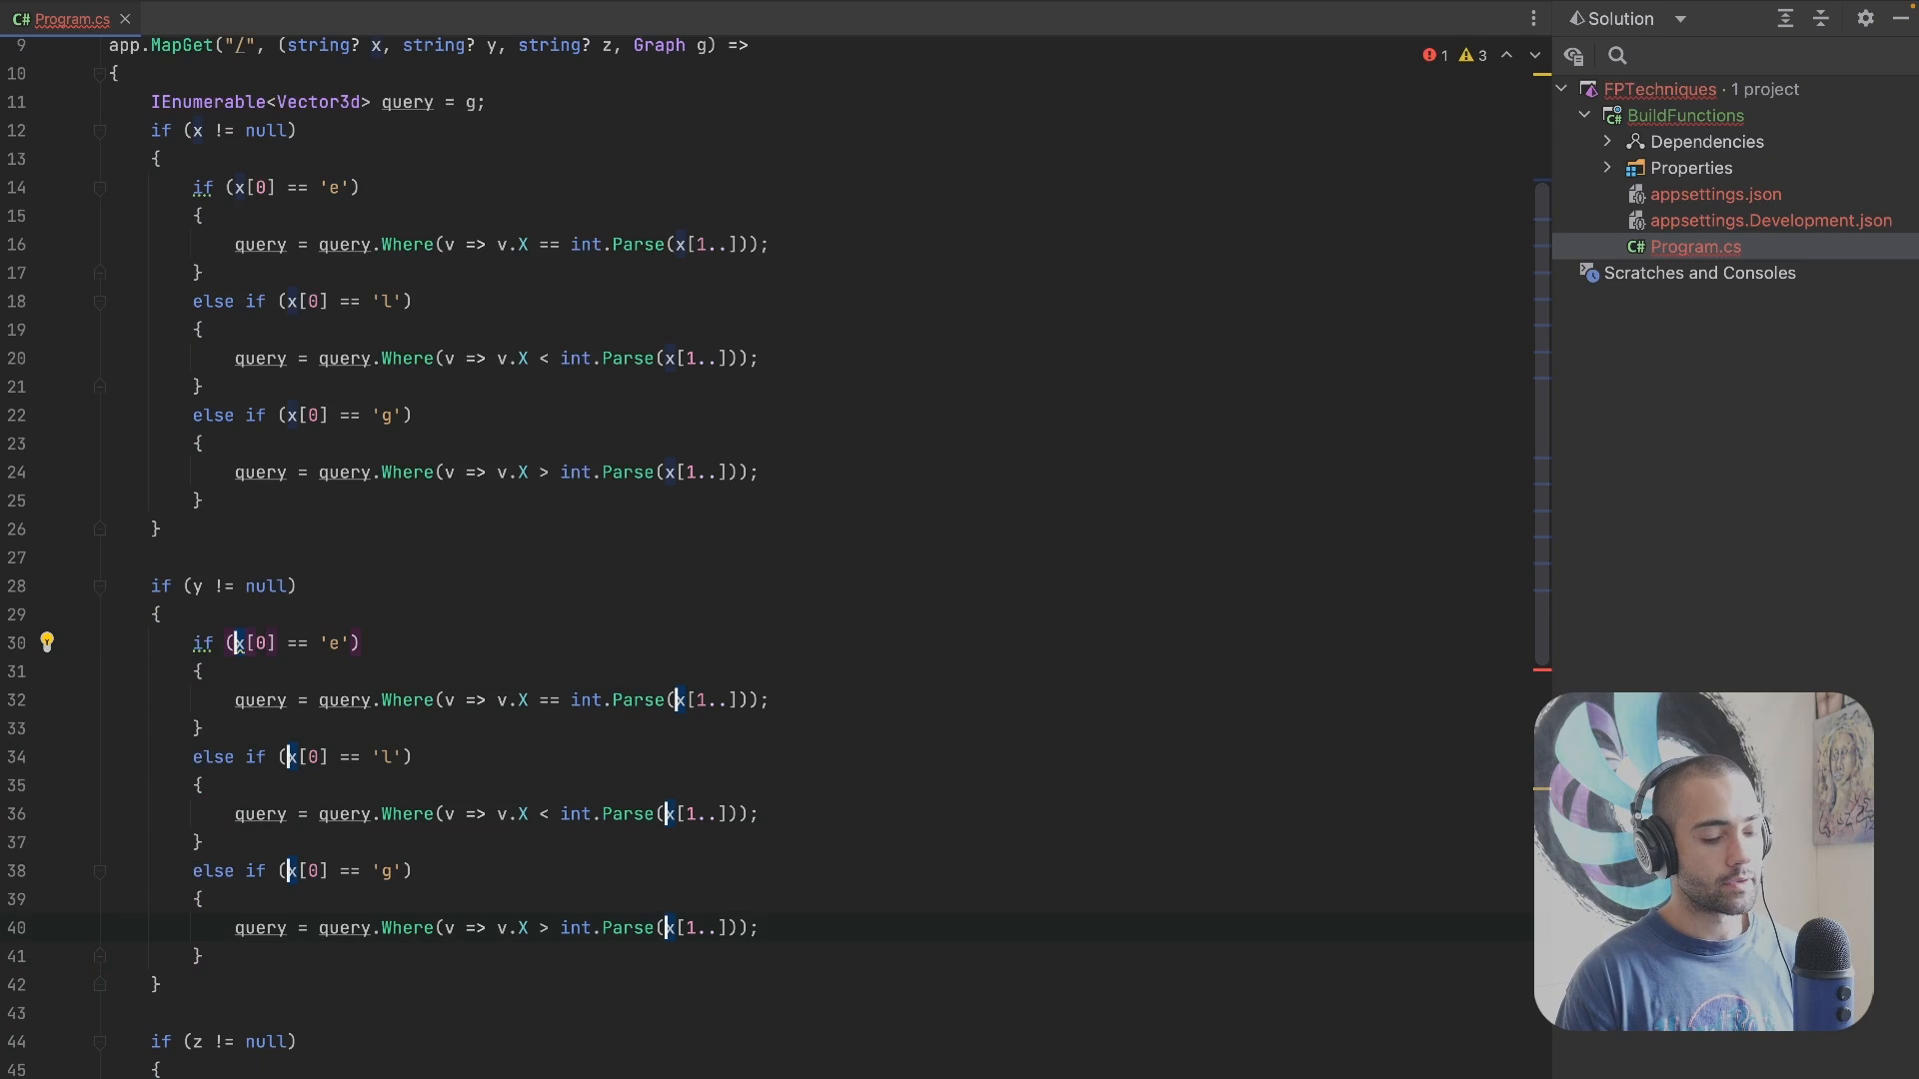
text(y)
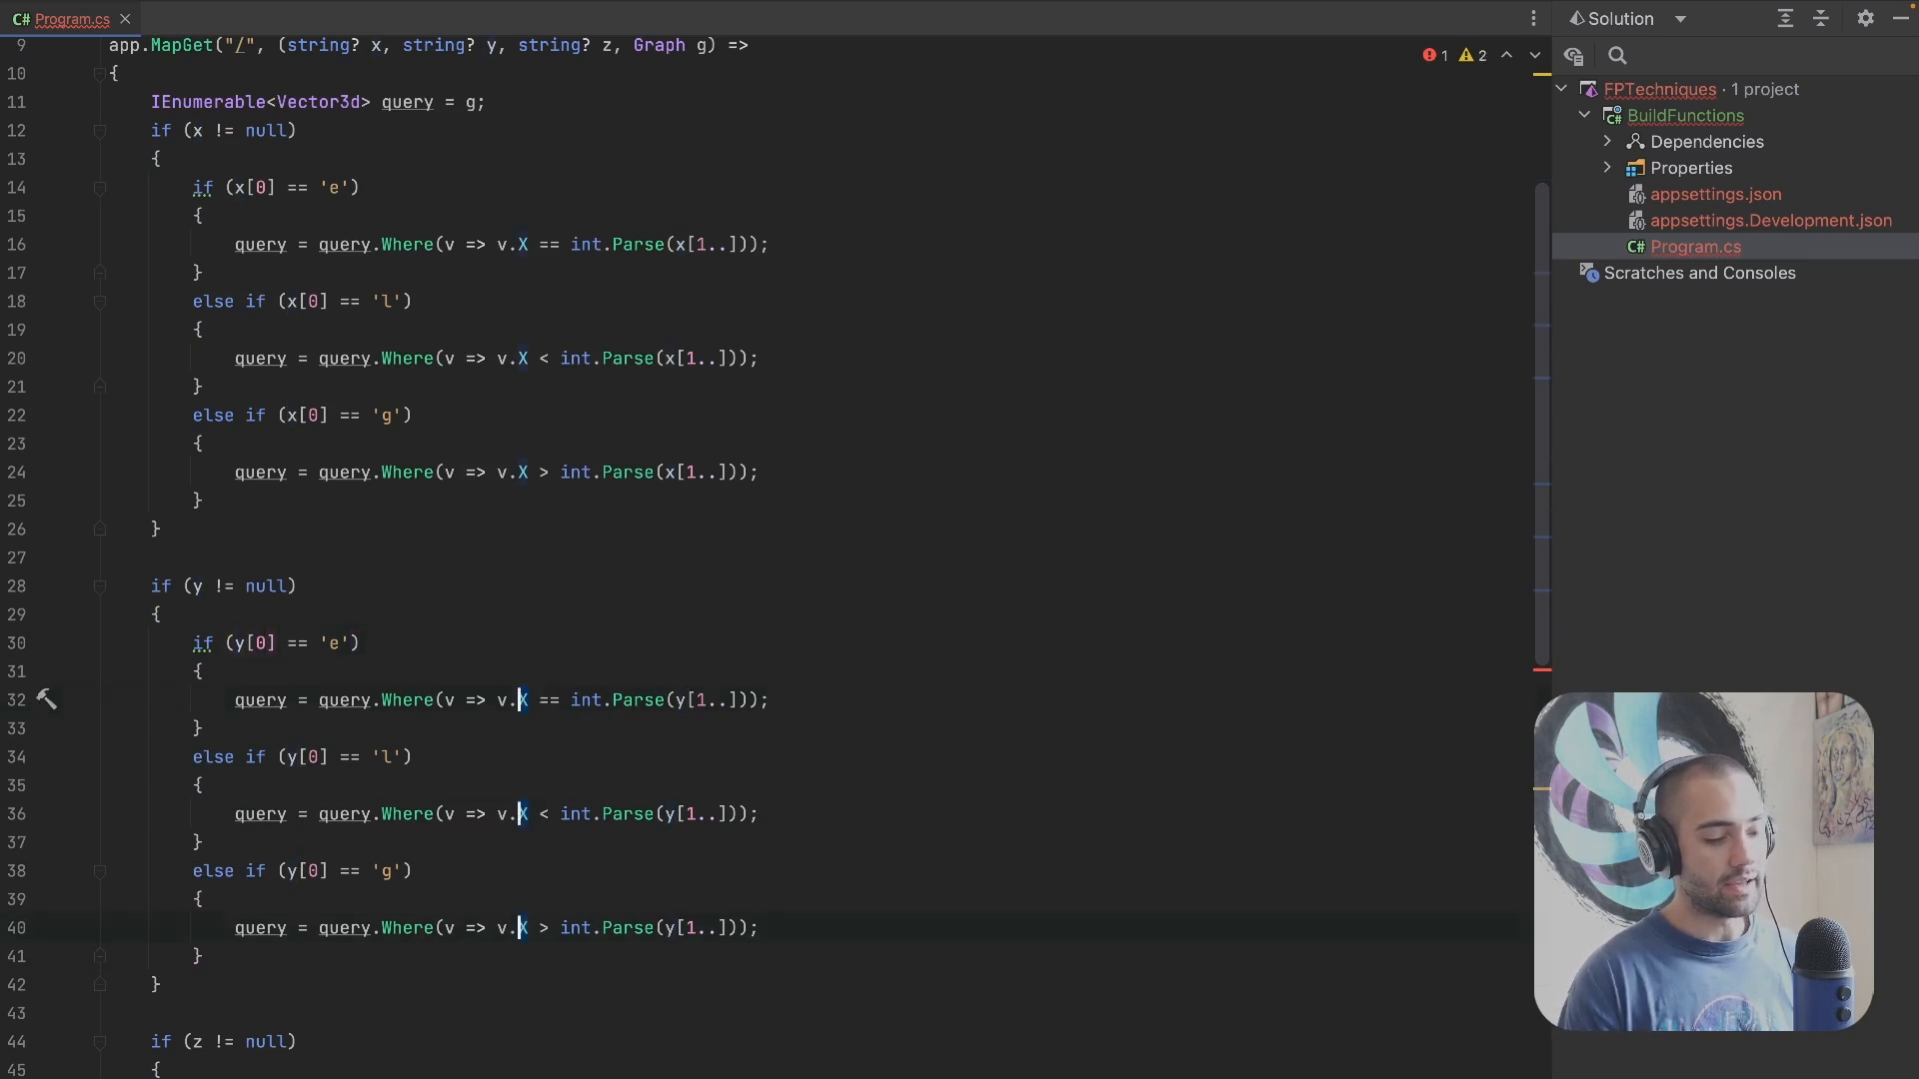
text(Y)
key(Escape)
scroll(607, 727, down, 4)
drag(607, 840, 161, 721)
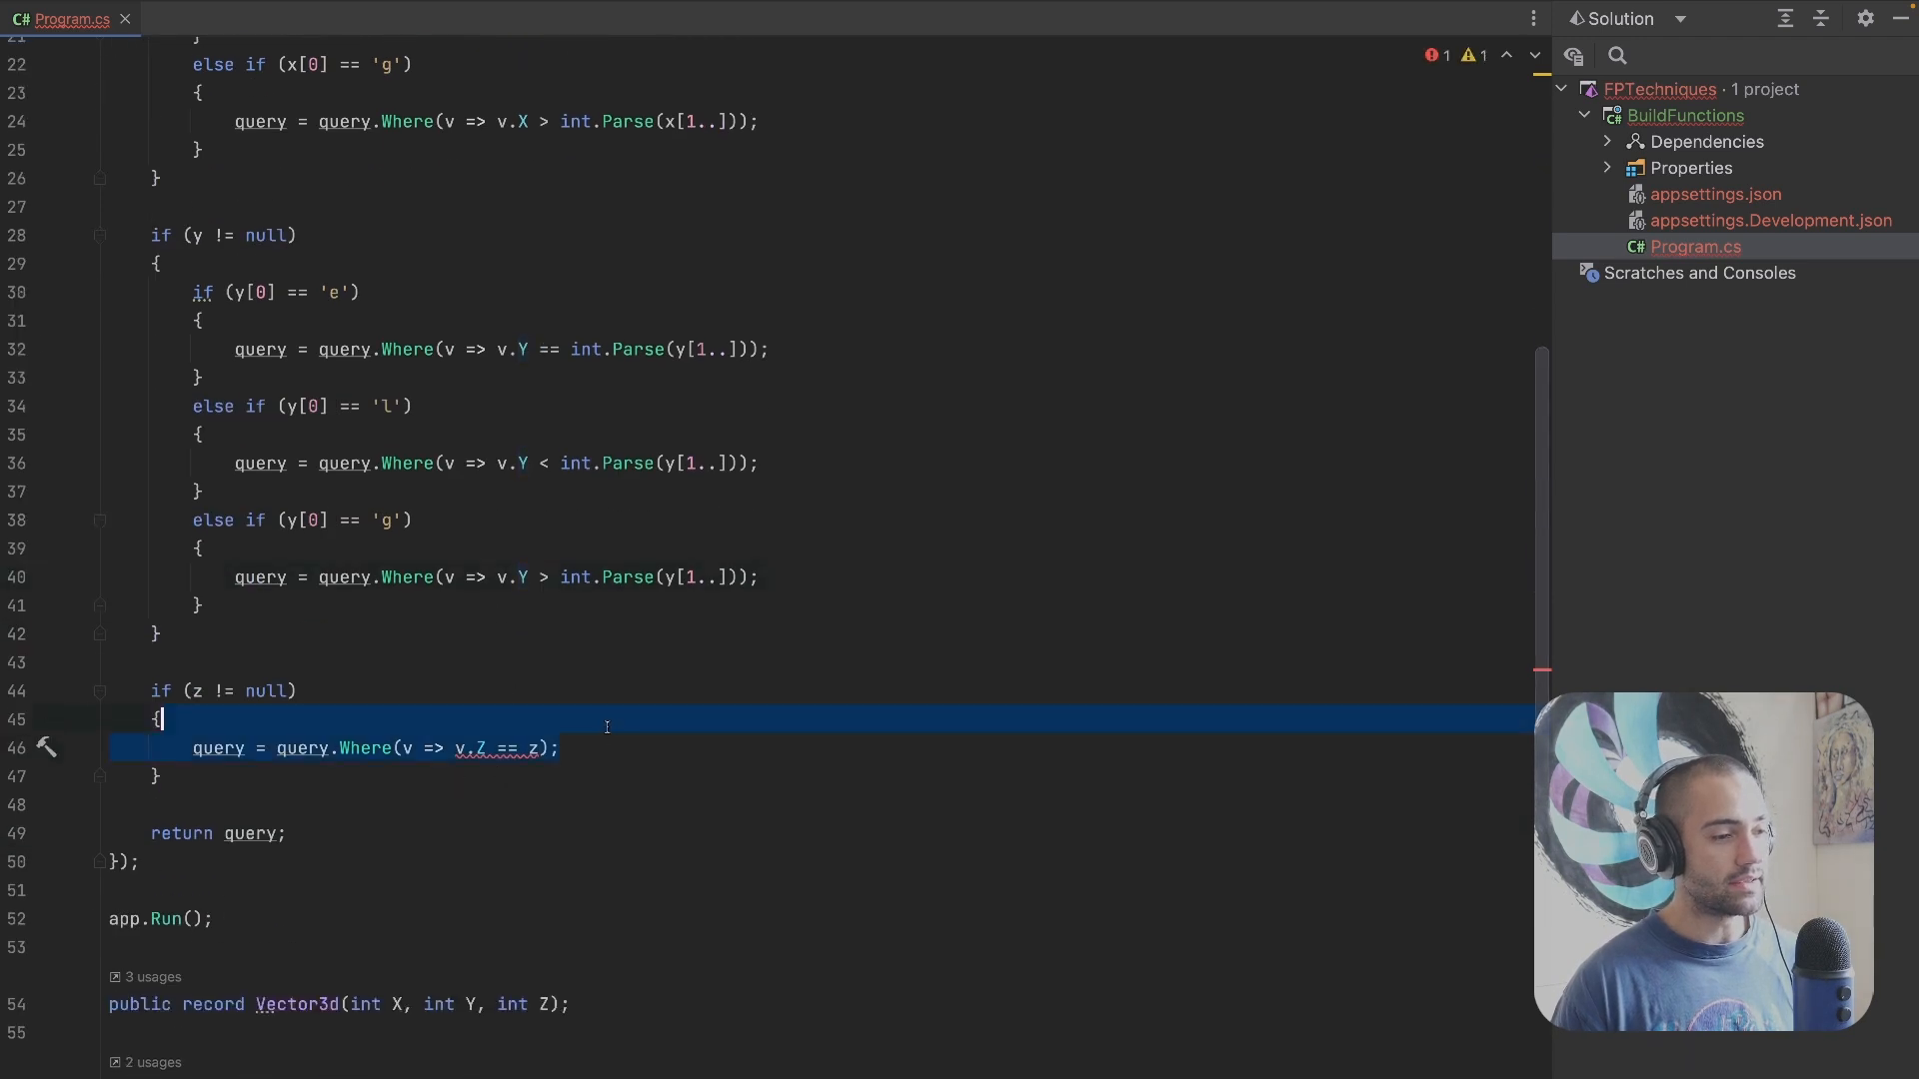
Step: Paste the e/l/g chain into the z block and rename x to z and v.X to v.Z
key(ctrl+v)
click(241, 749)
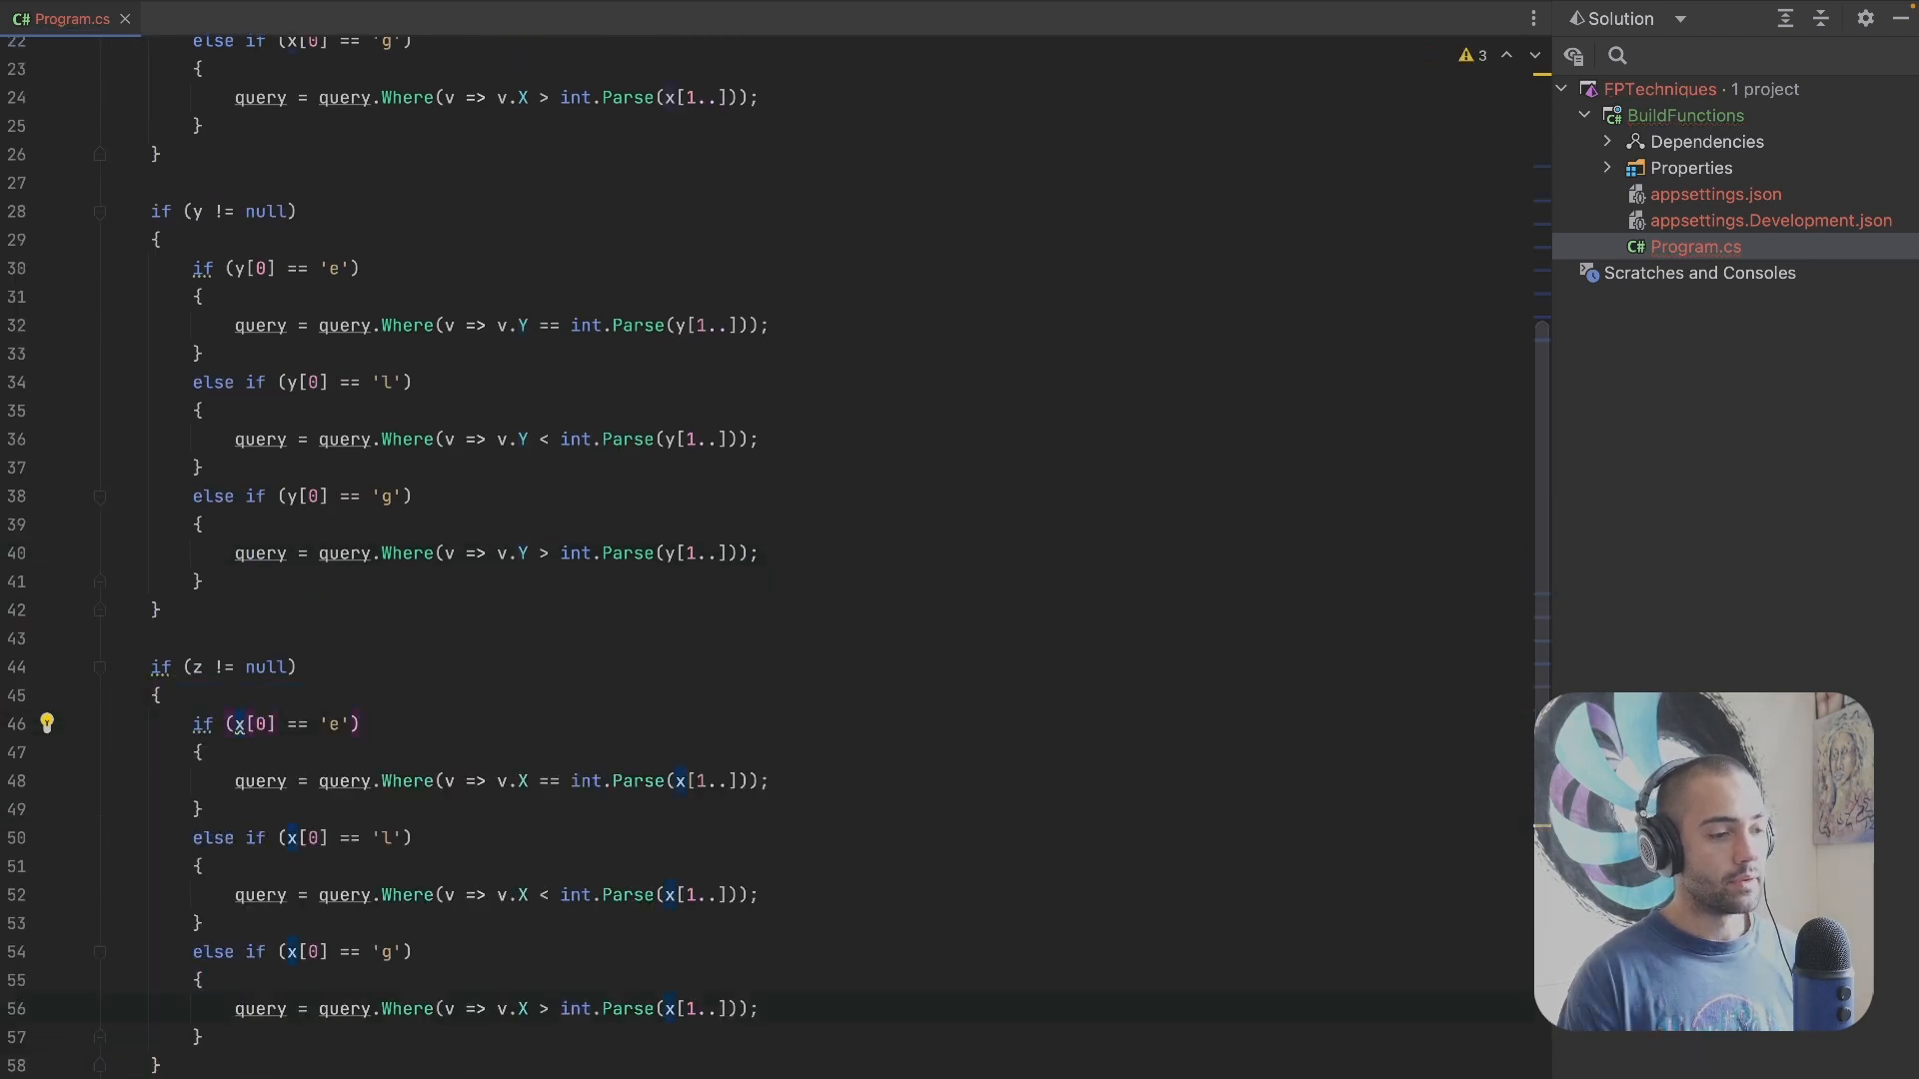
key(ctrl+shift+alt+j)
text(z)
key(Escape)
double_click(523, 780)
key(alt+j)
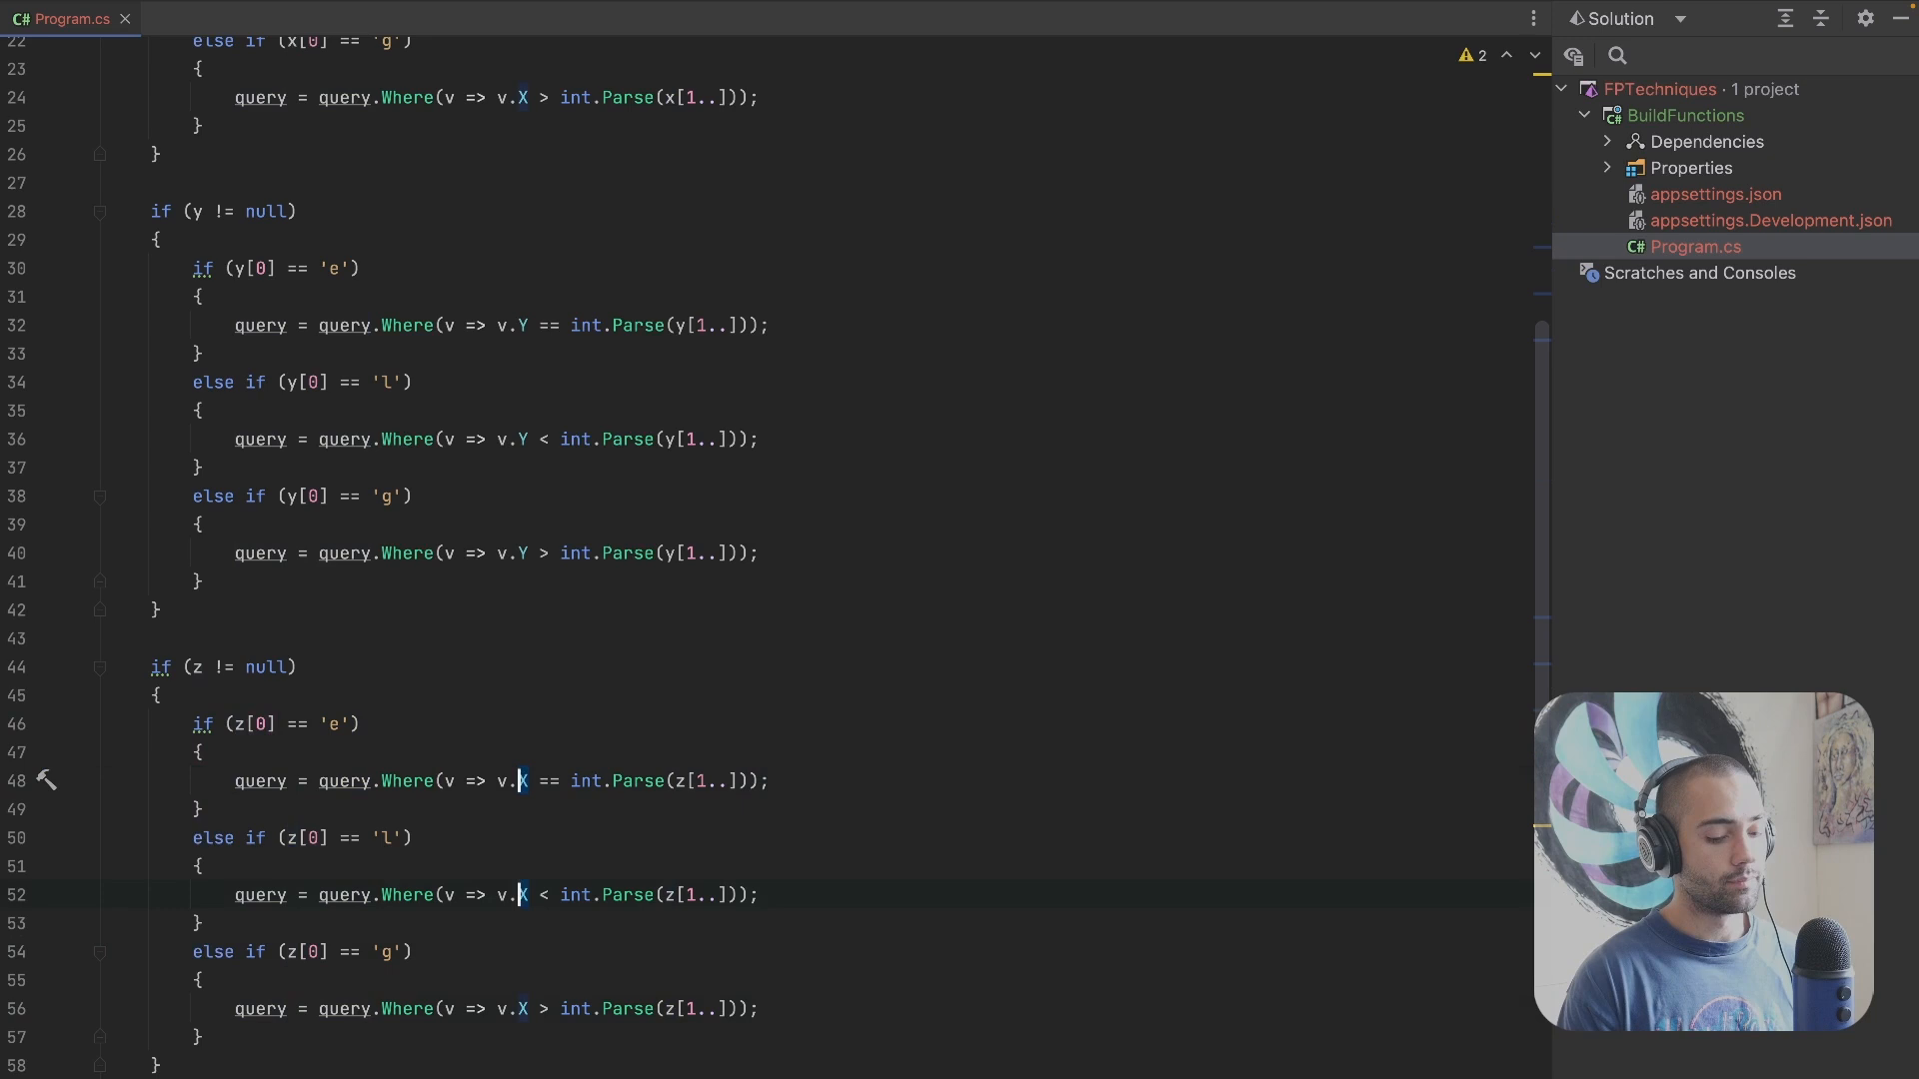
key(alt+j)
text(Z)
key(Escape)
click(673, 744)
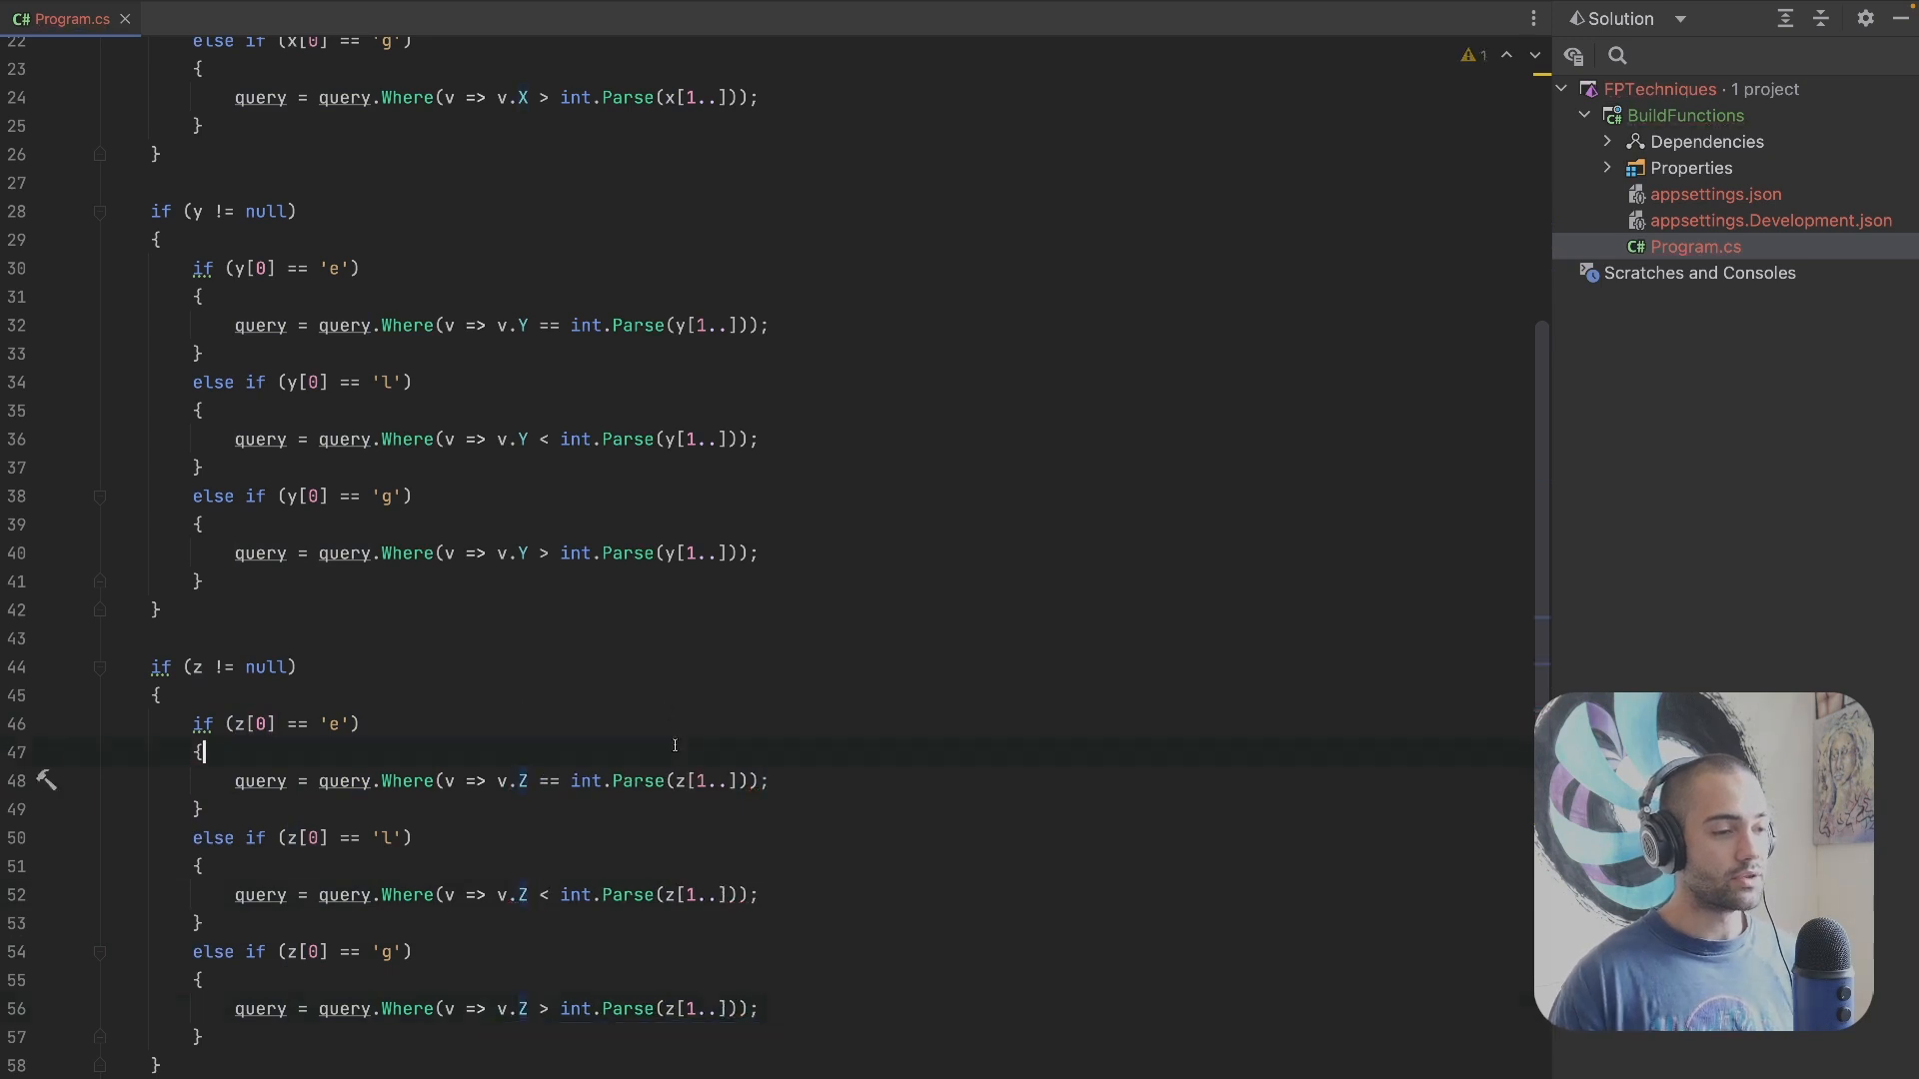
scroll(674, 745, down, 3)
Step: In the browser, query the endpoint with x=l5 and x=e5 and check the returned points
key(alt+Tab)
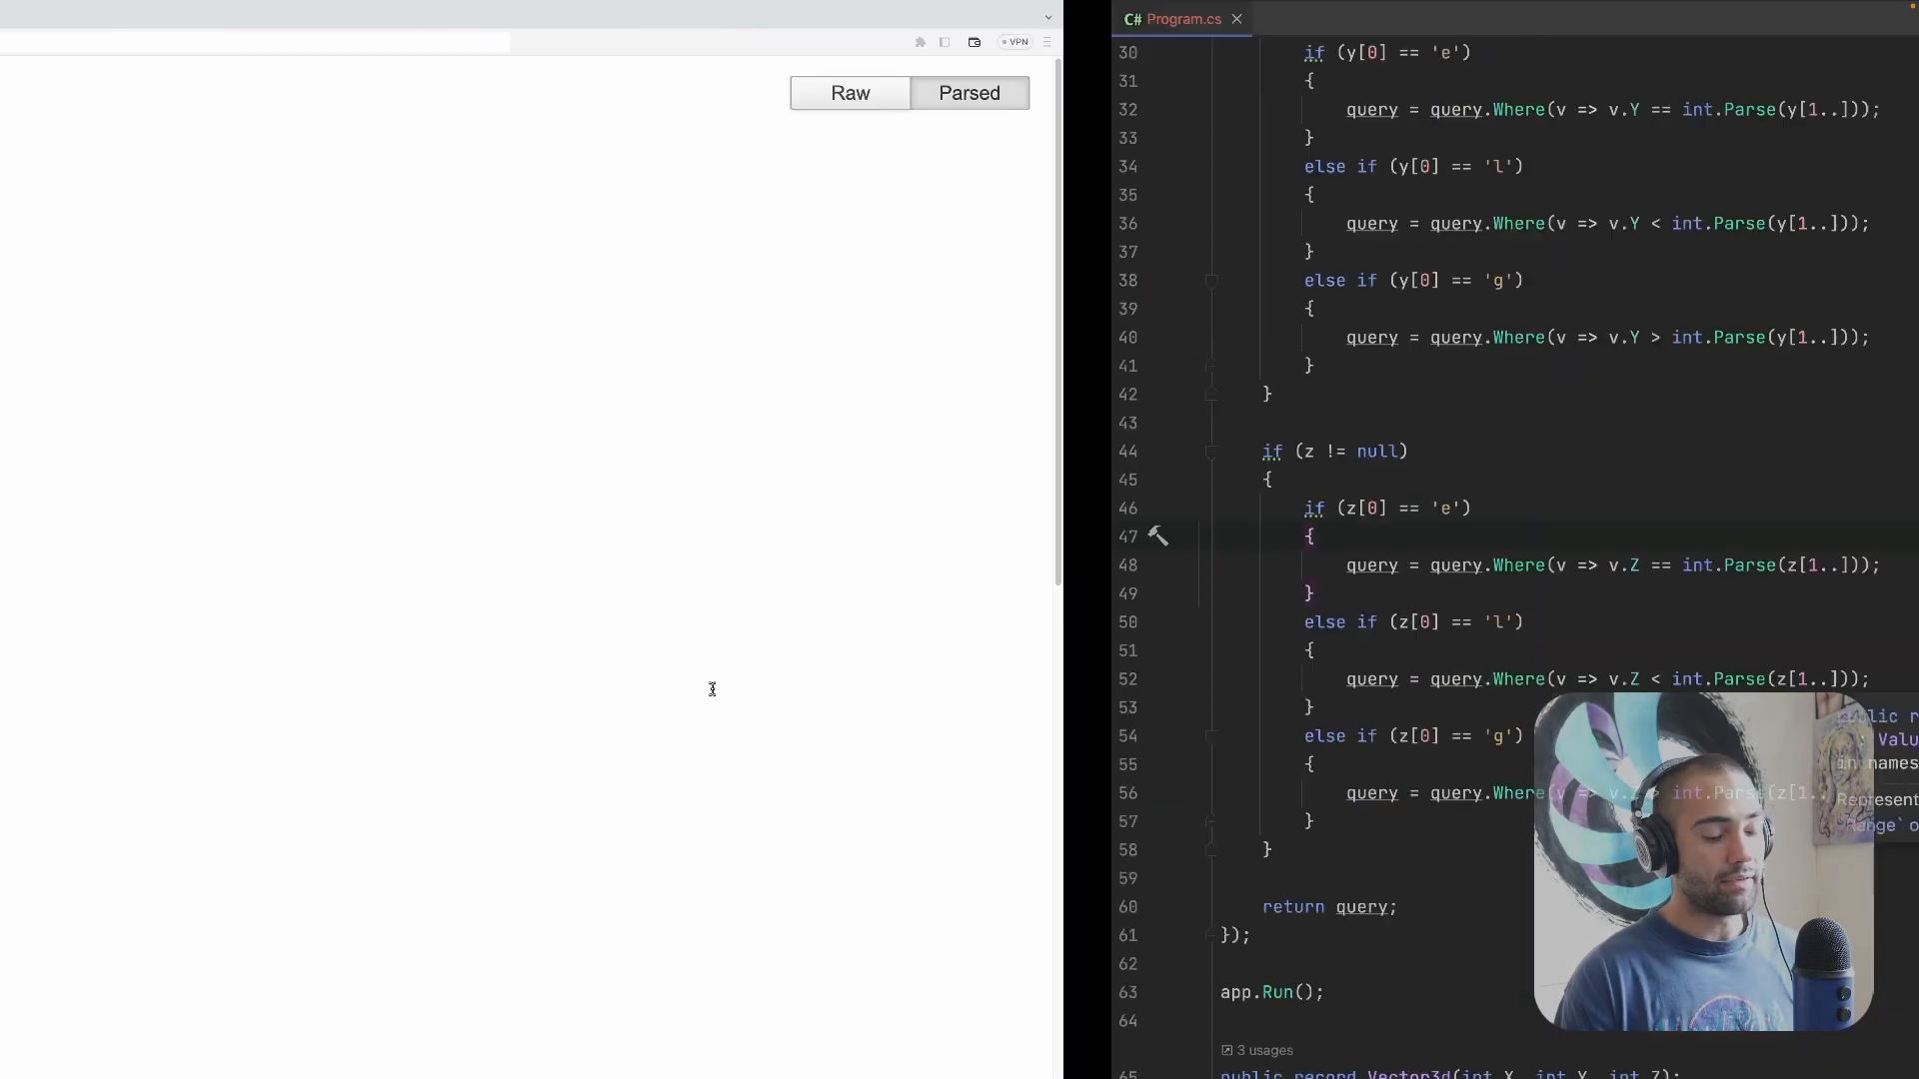
key(BackSpace)
key(BackSpace)
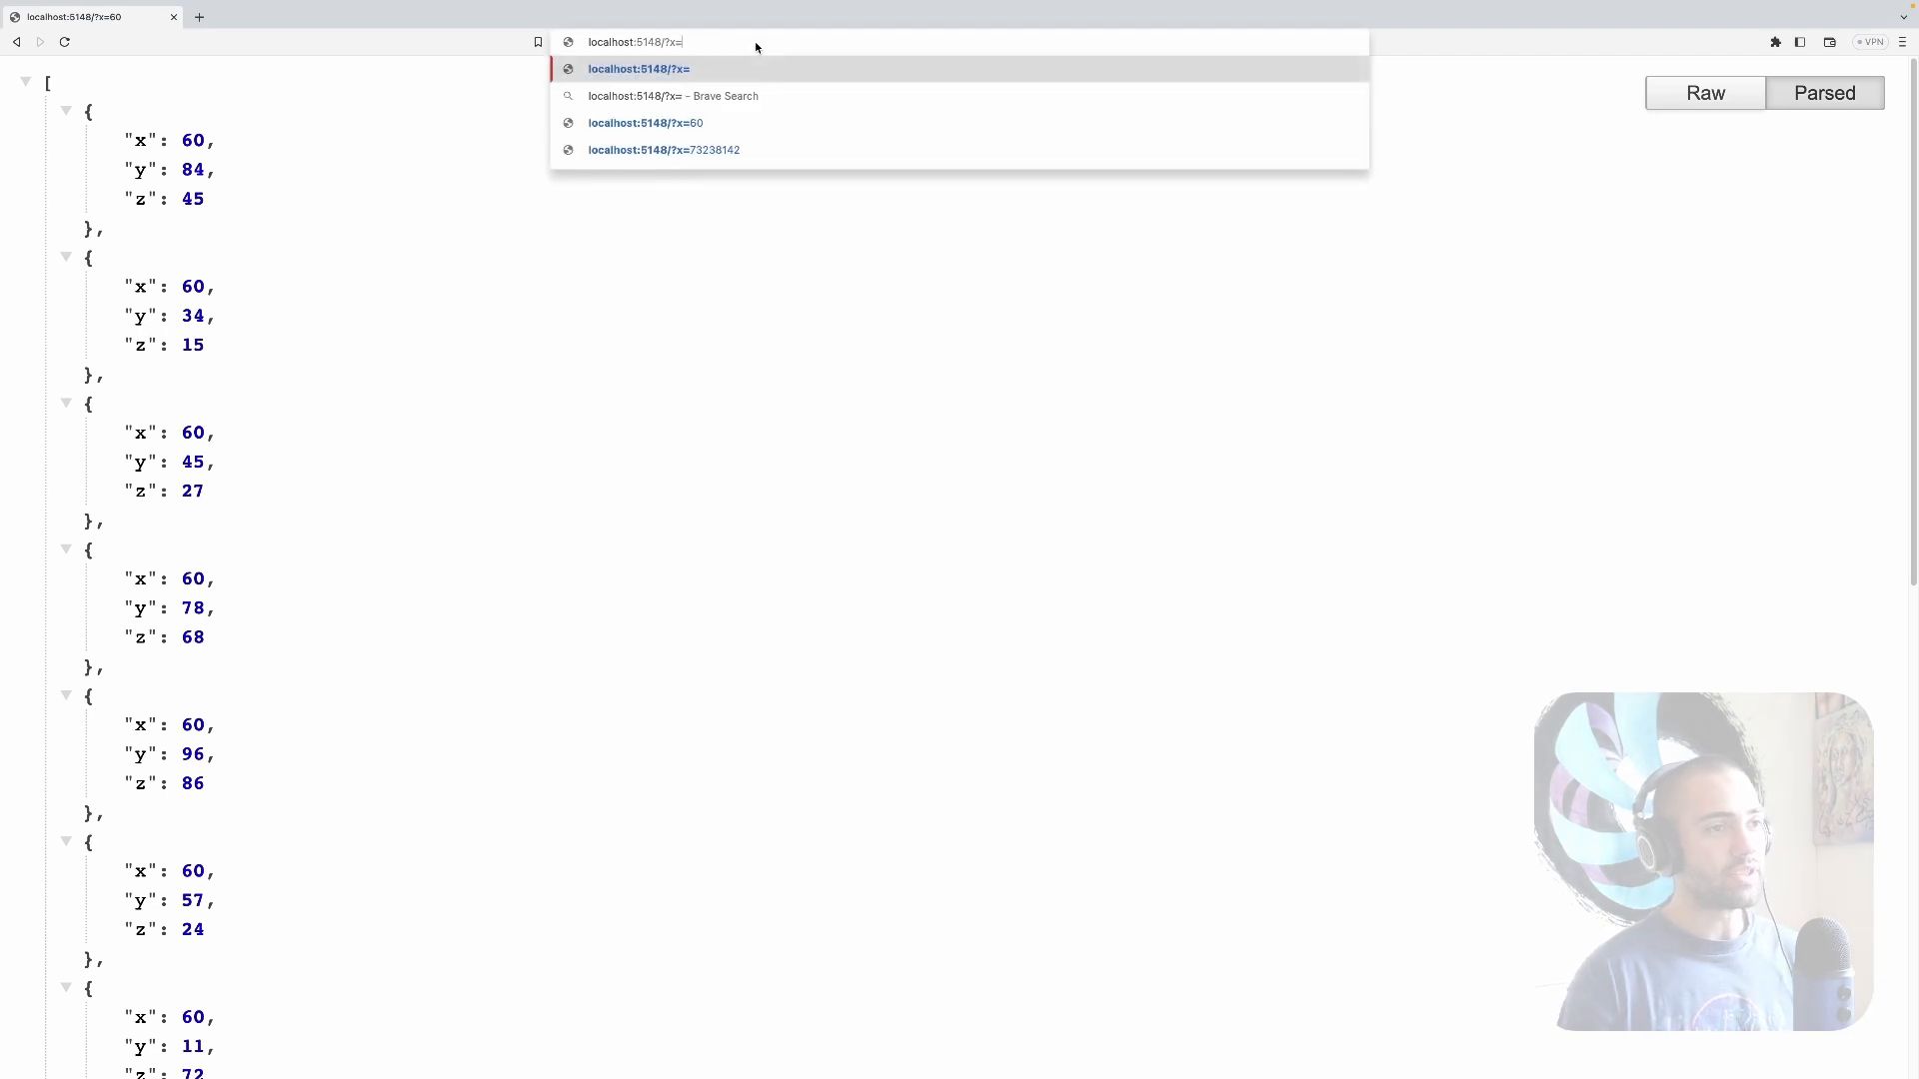
text(5)
key(Return)
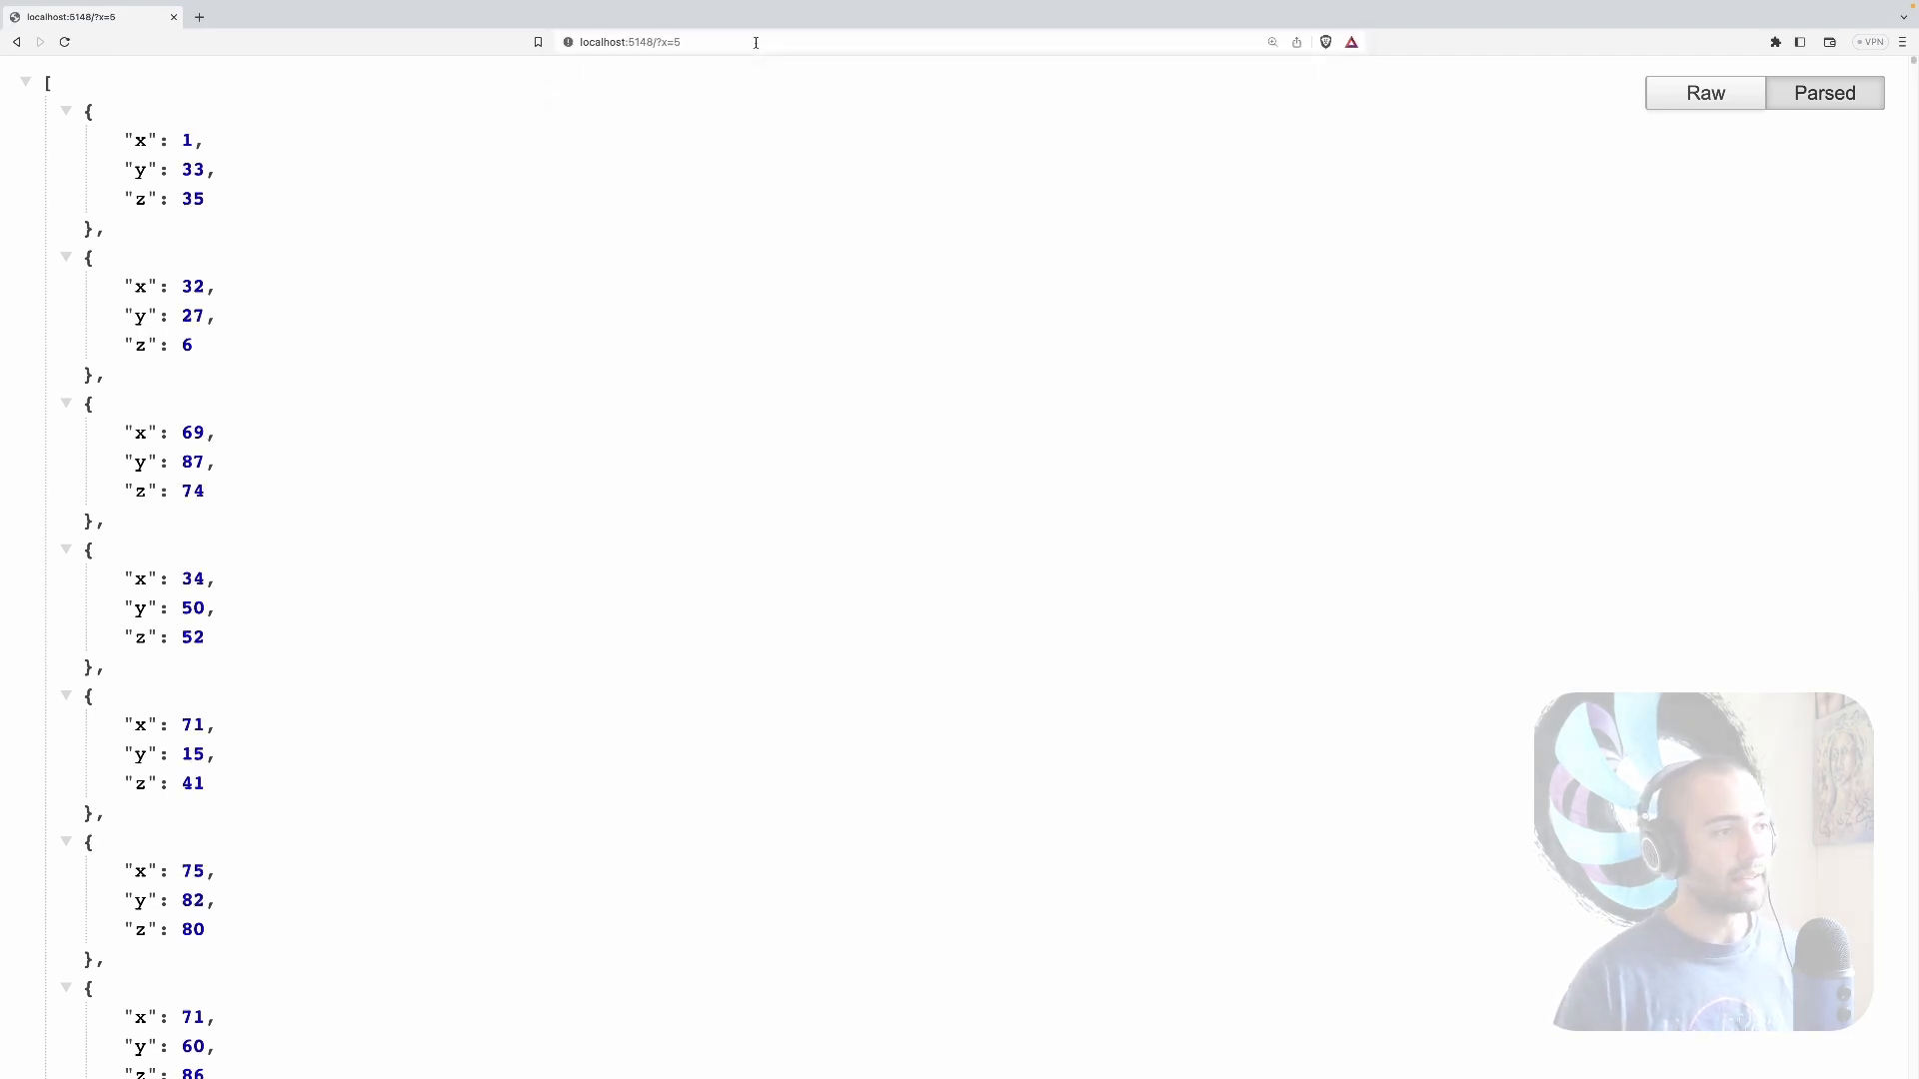
click(755, 40)
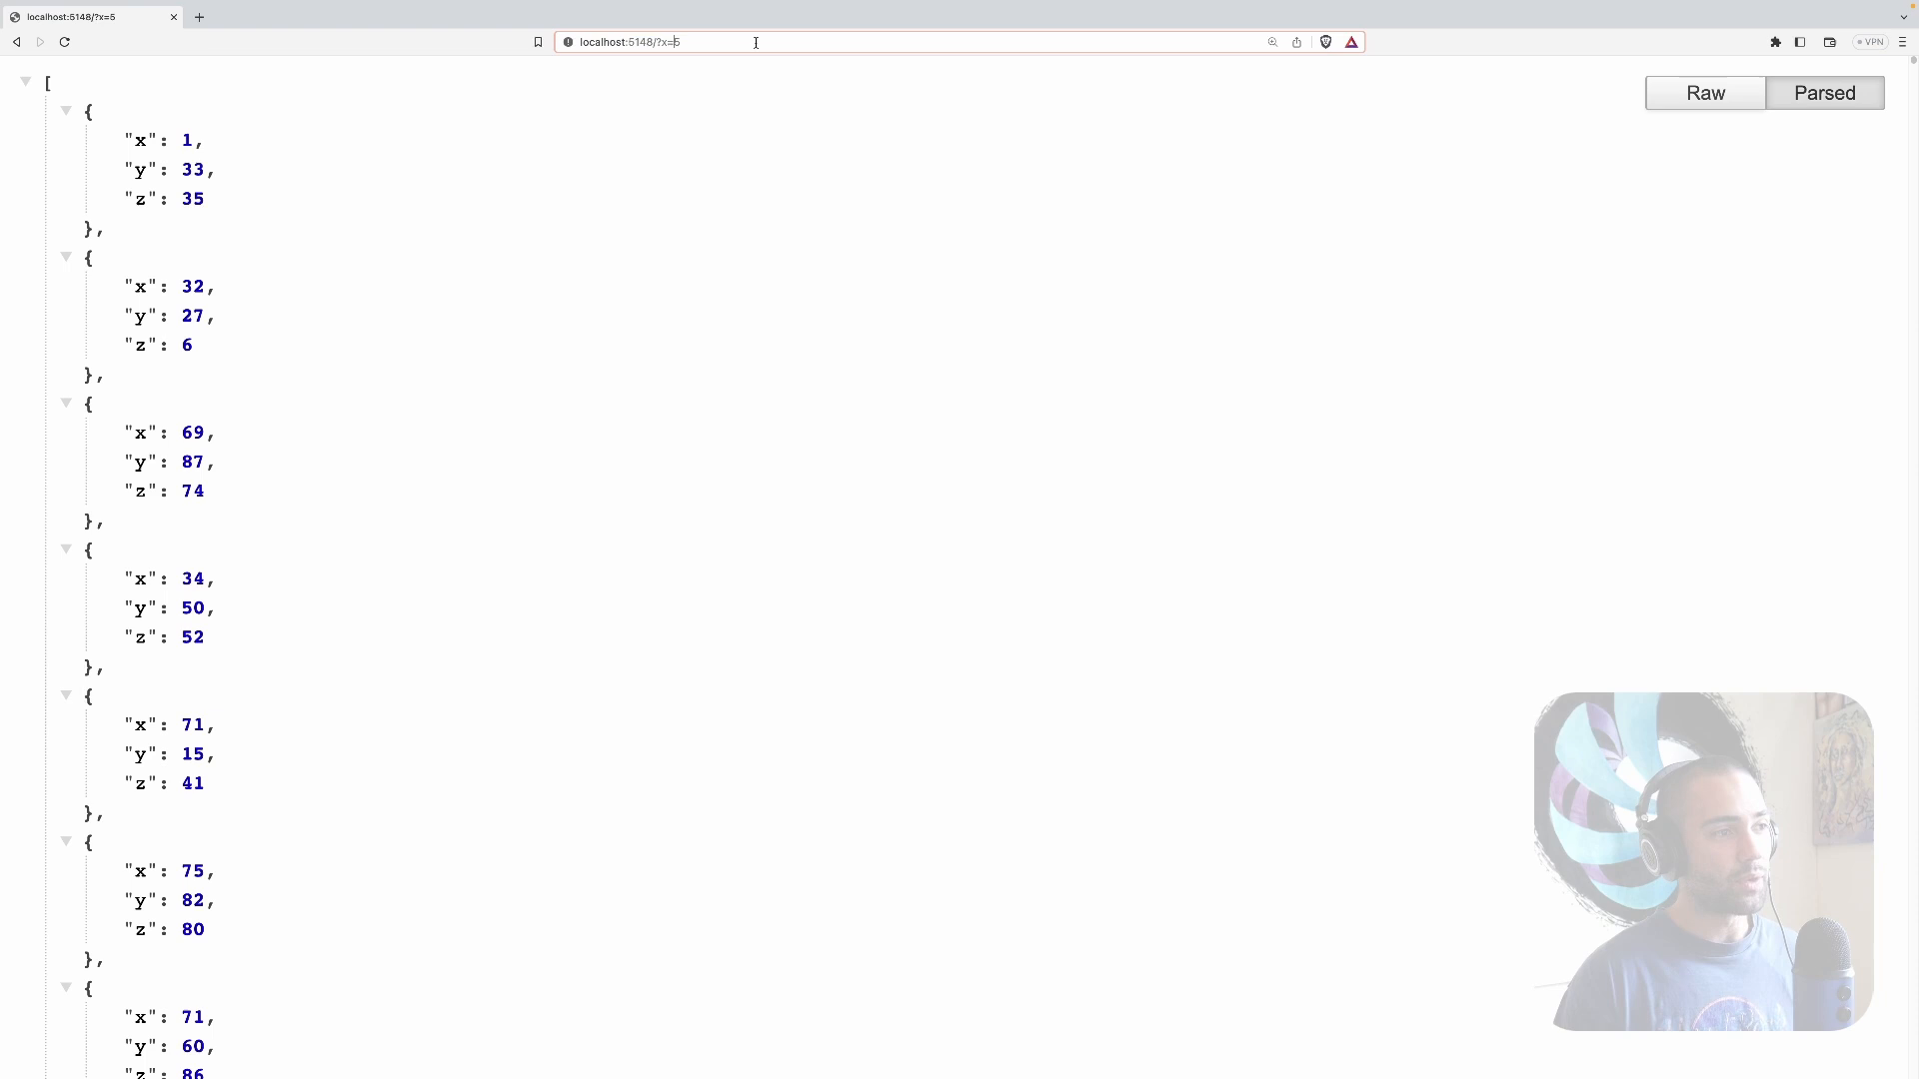
text(1)
key(Return)
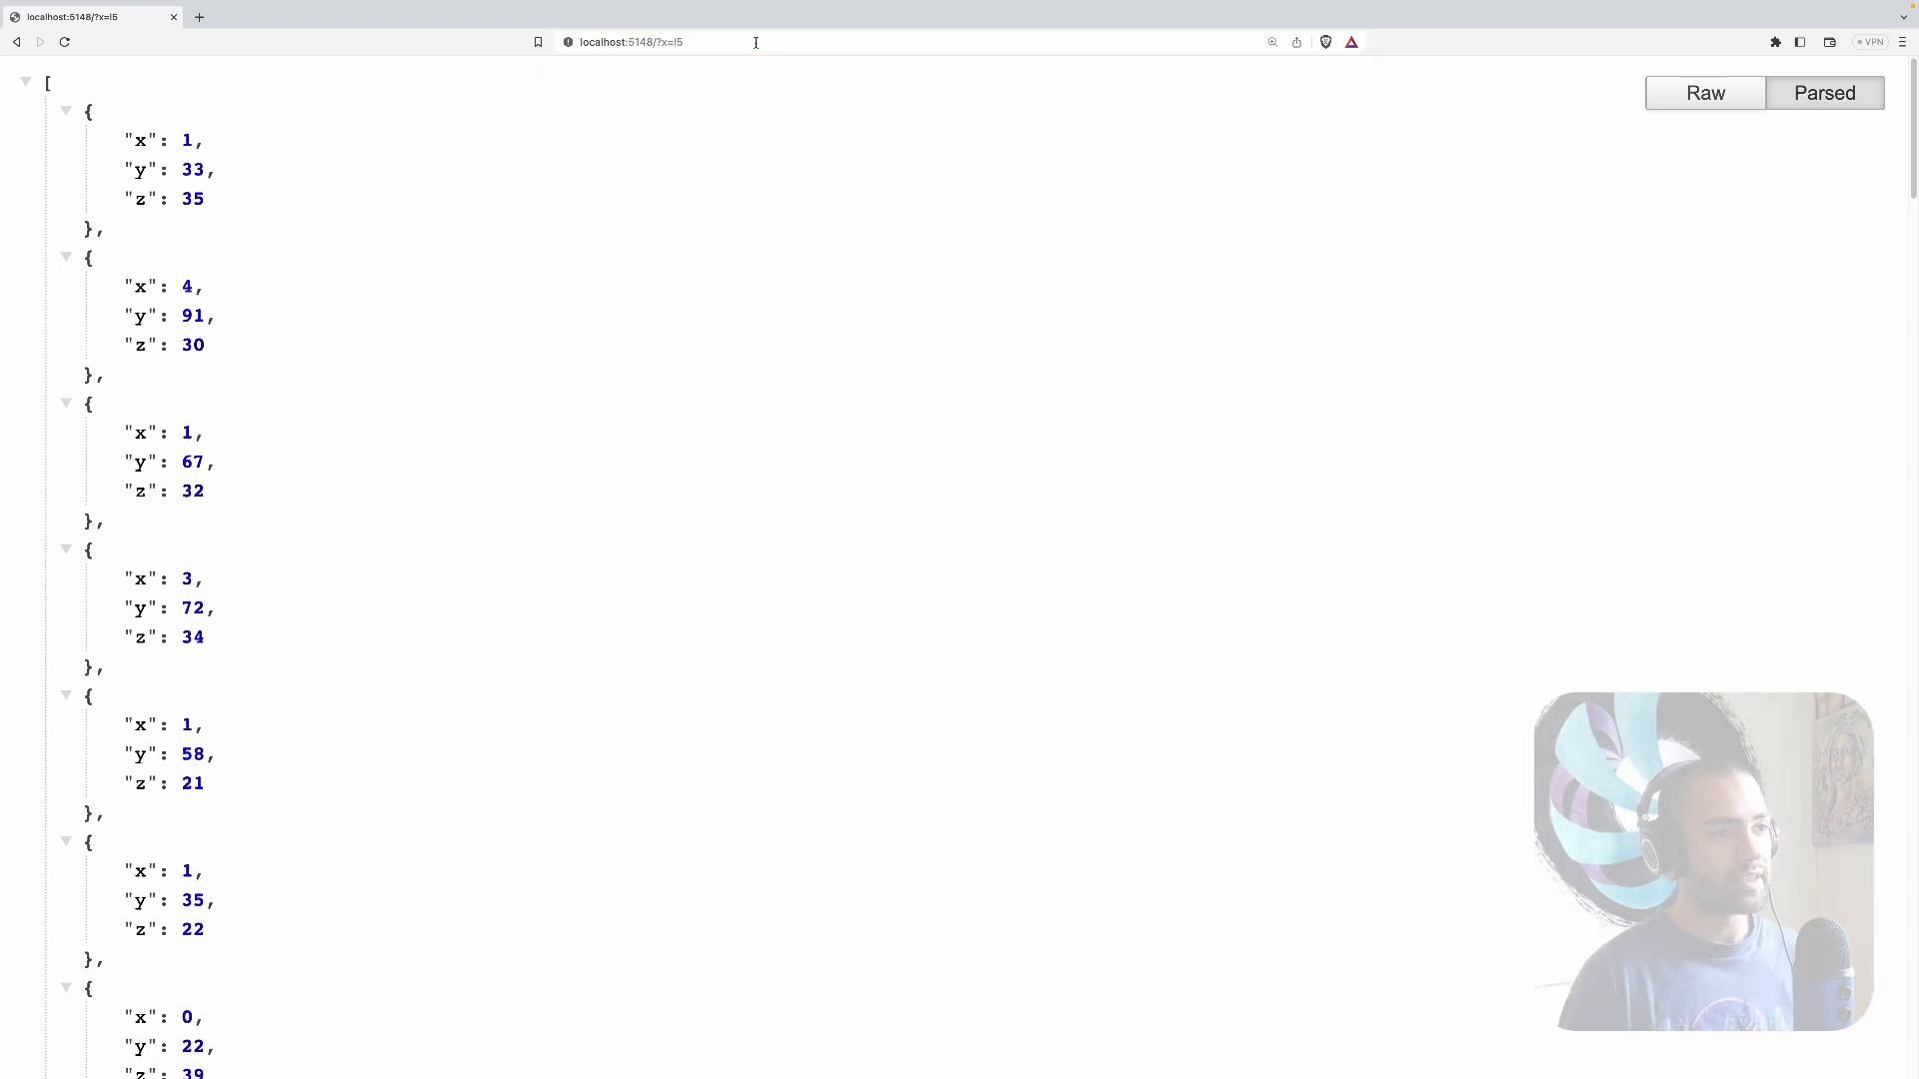
Step: Query the endpoint with x=g5, check the results, then return to Rider
click(757, 40)
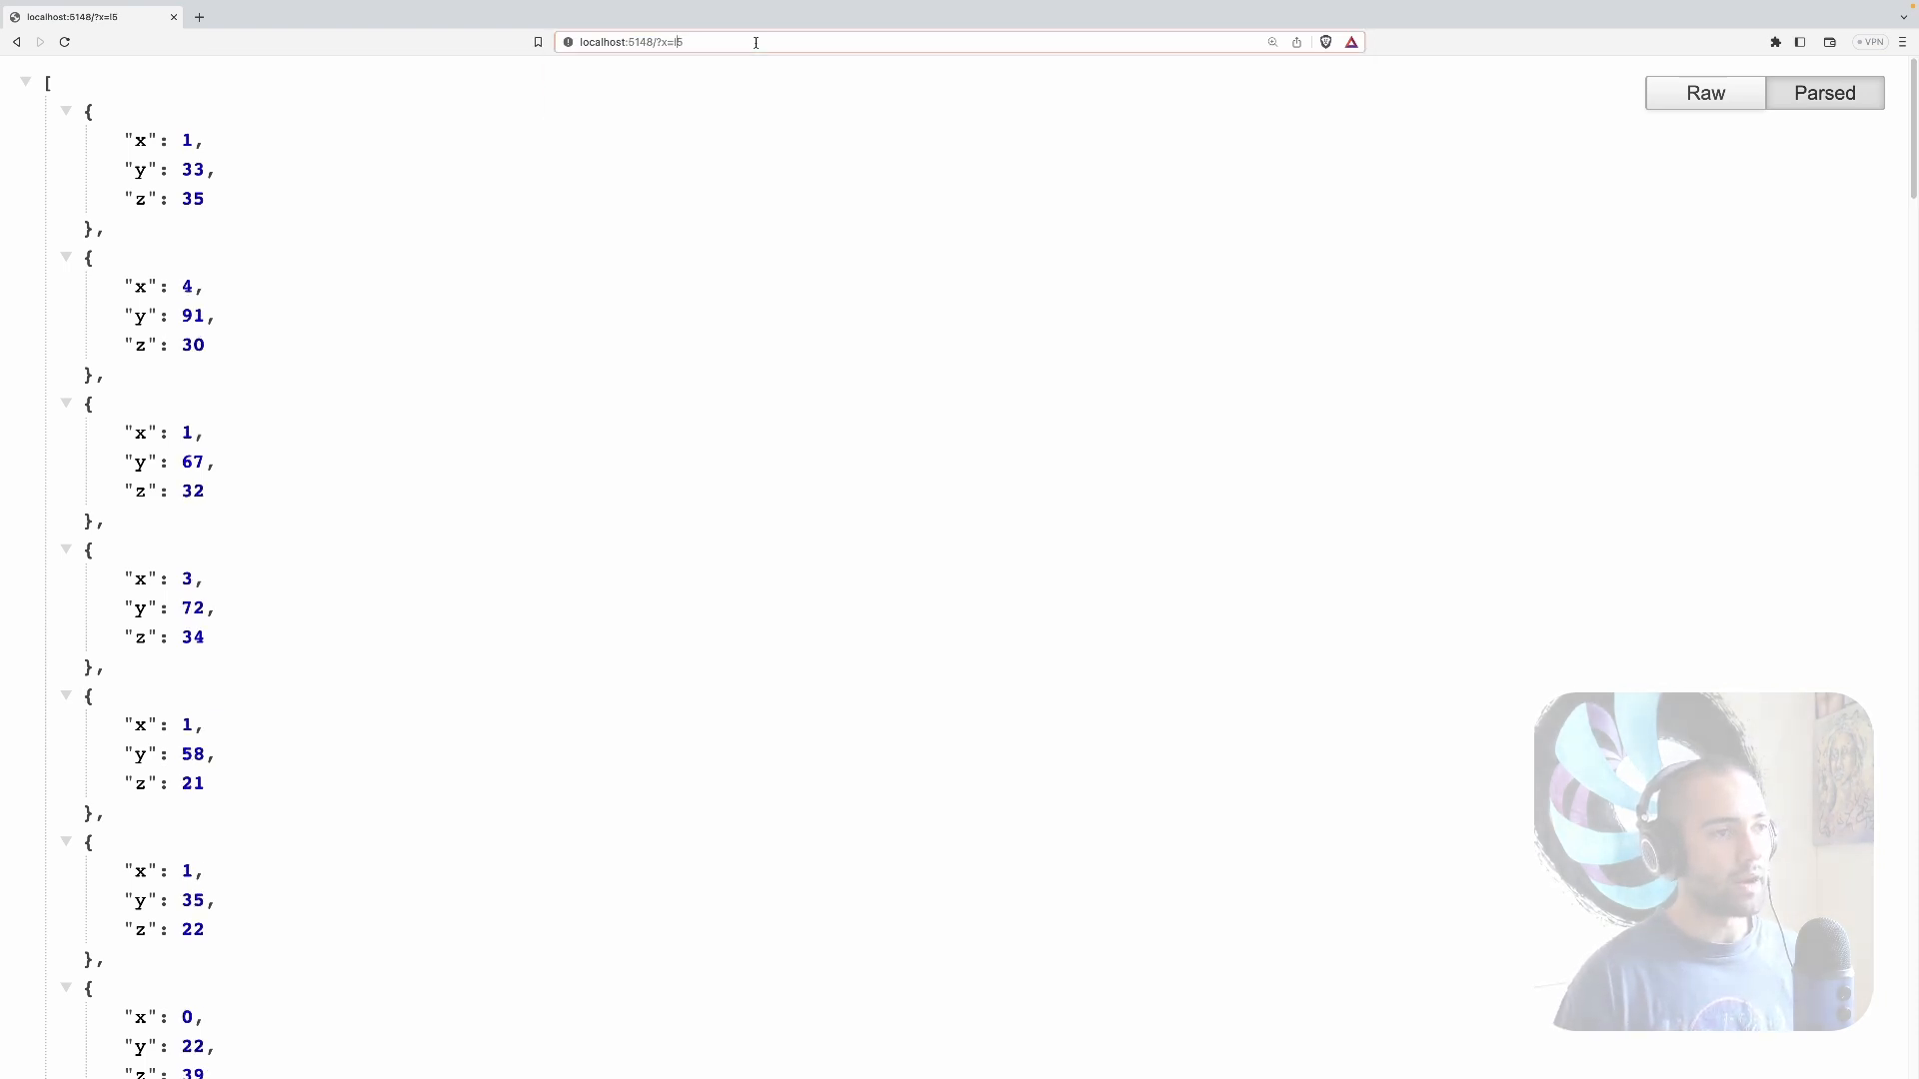
text(5)
key(Return)
click(754, 41)
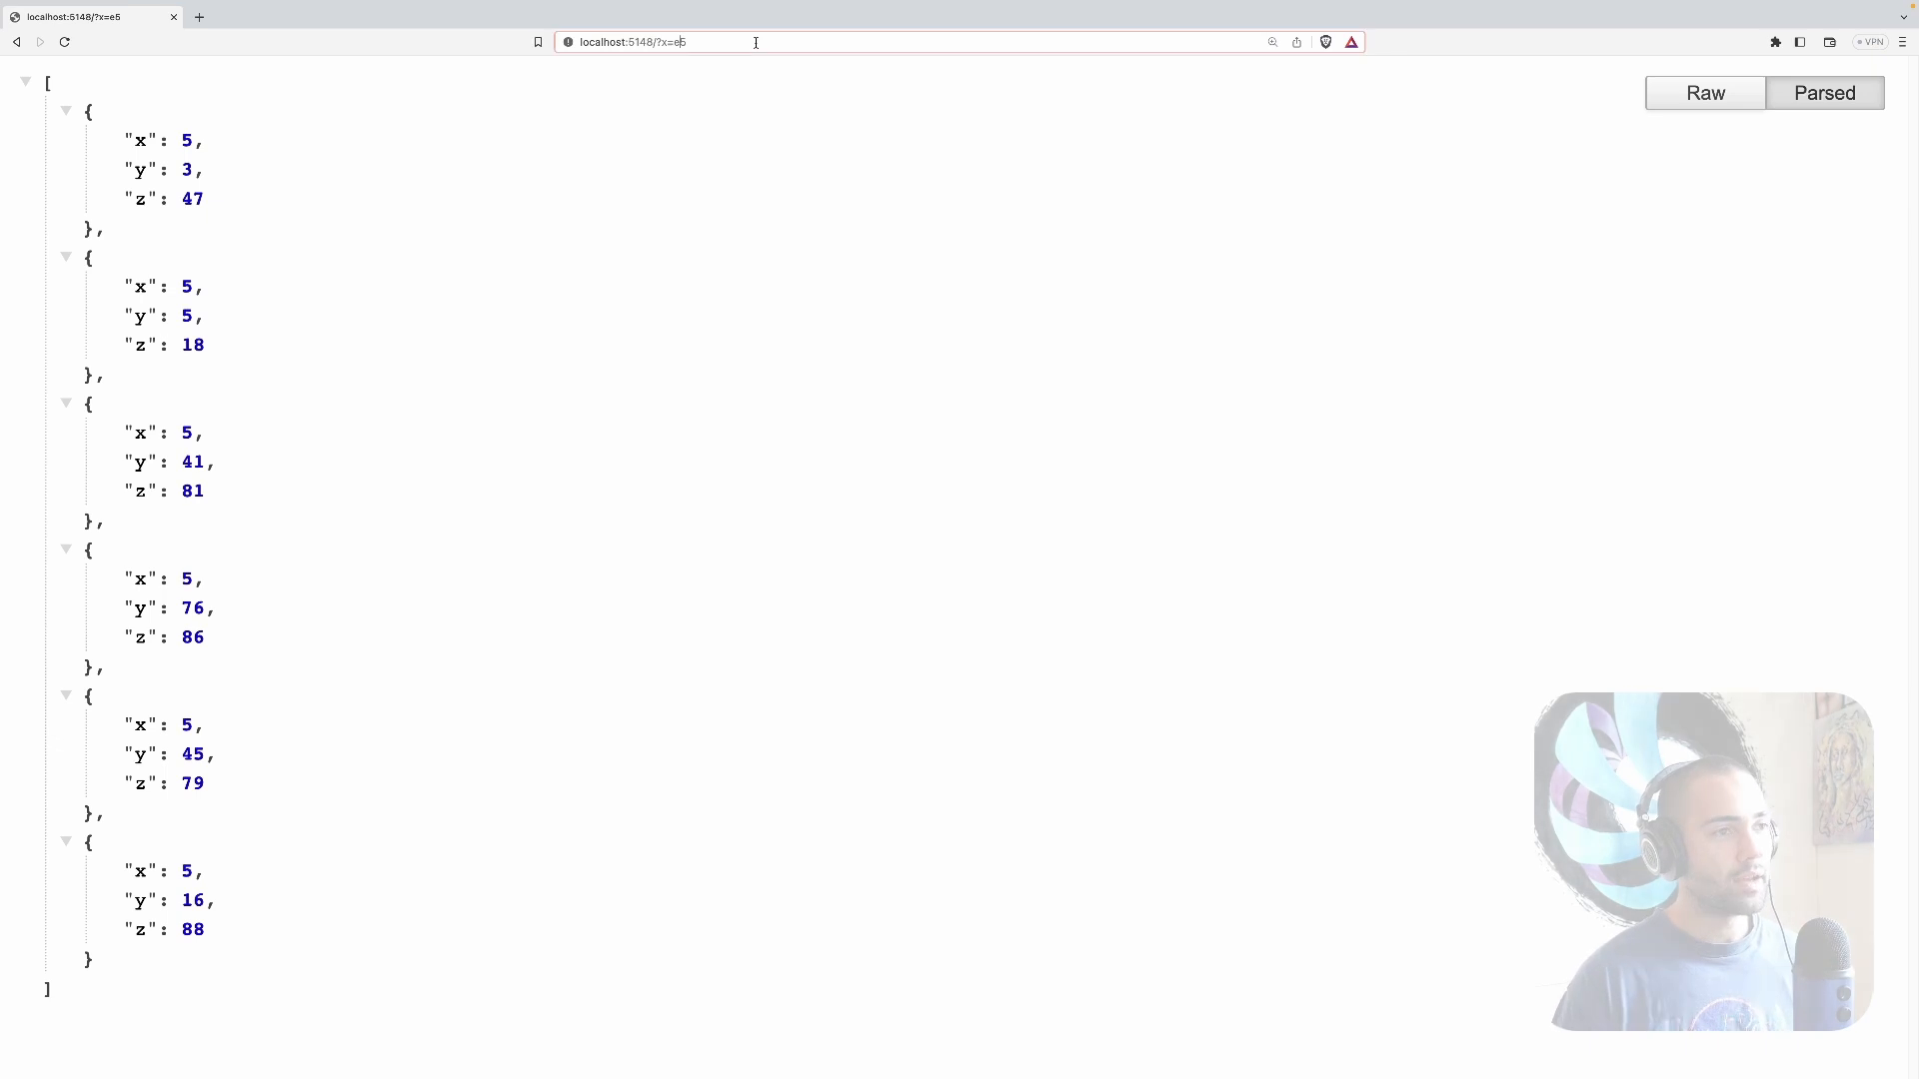
text(6)
key(Return)
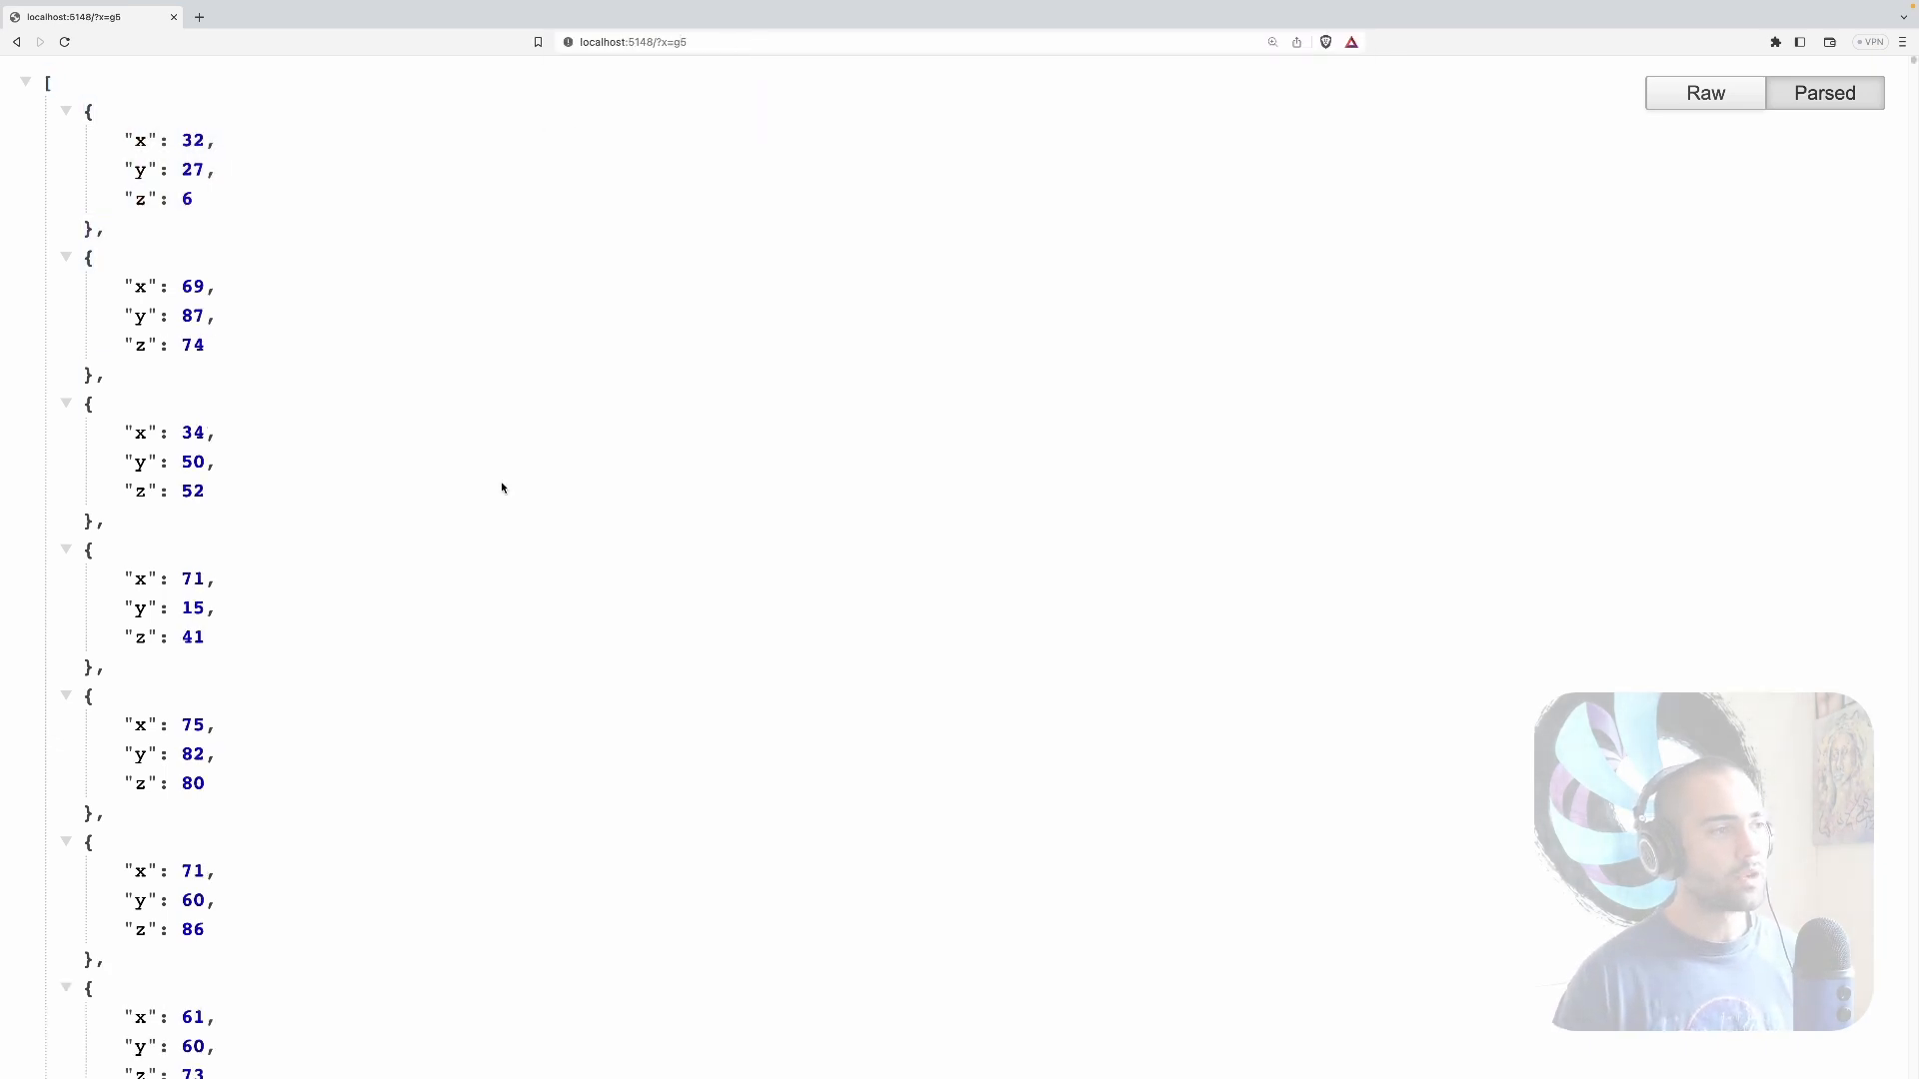
key(alt+Tab)
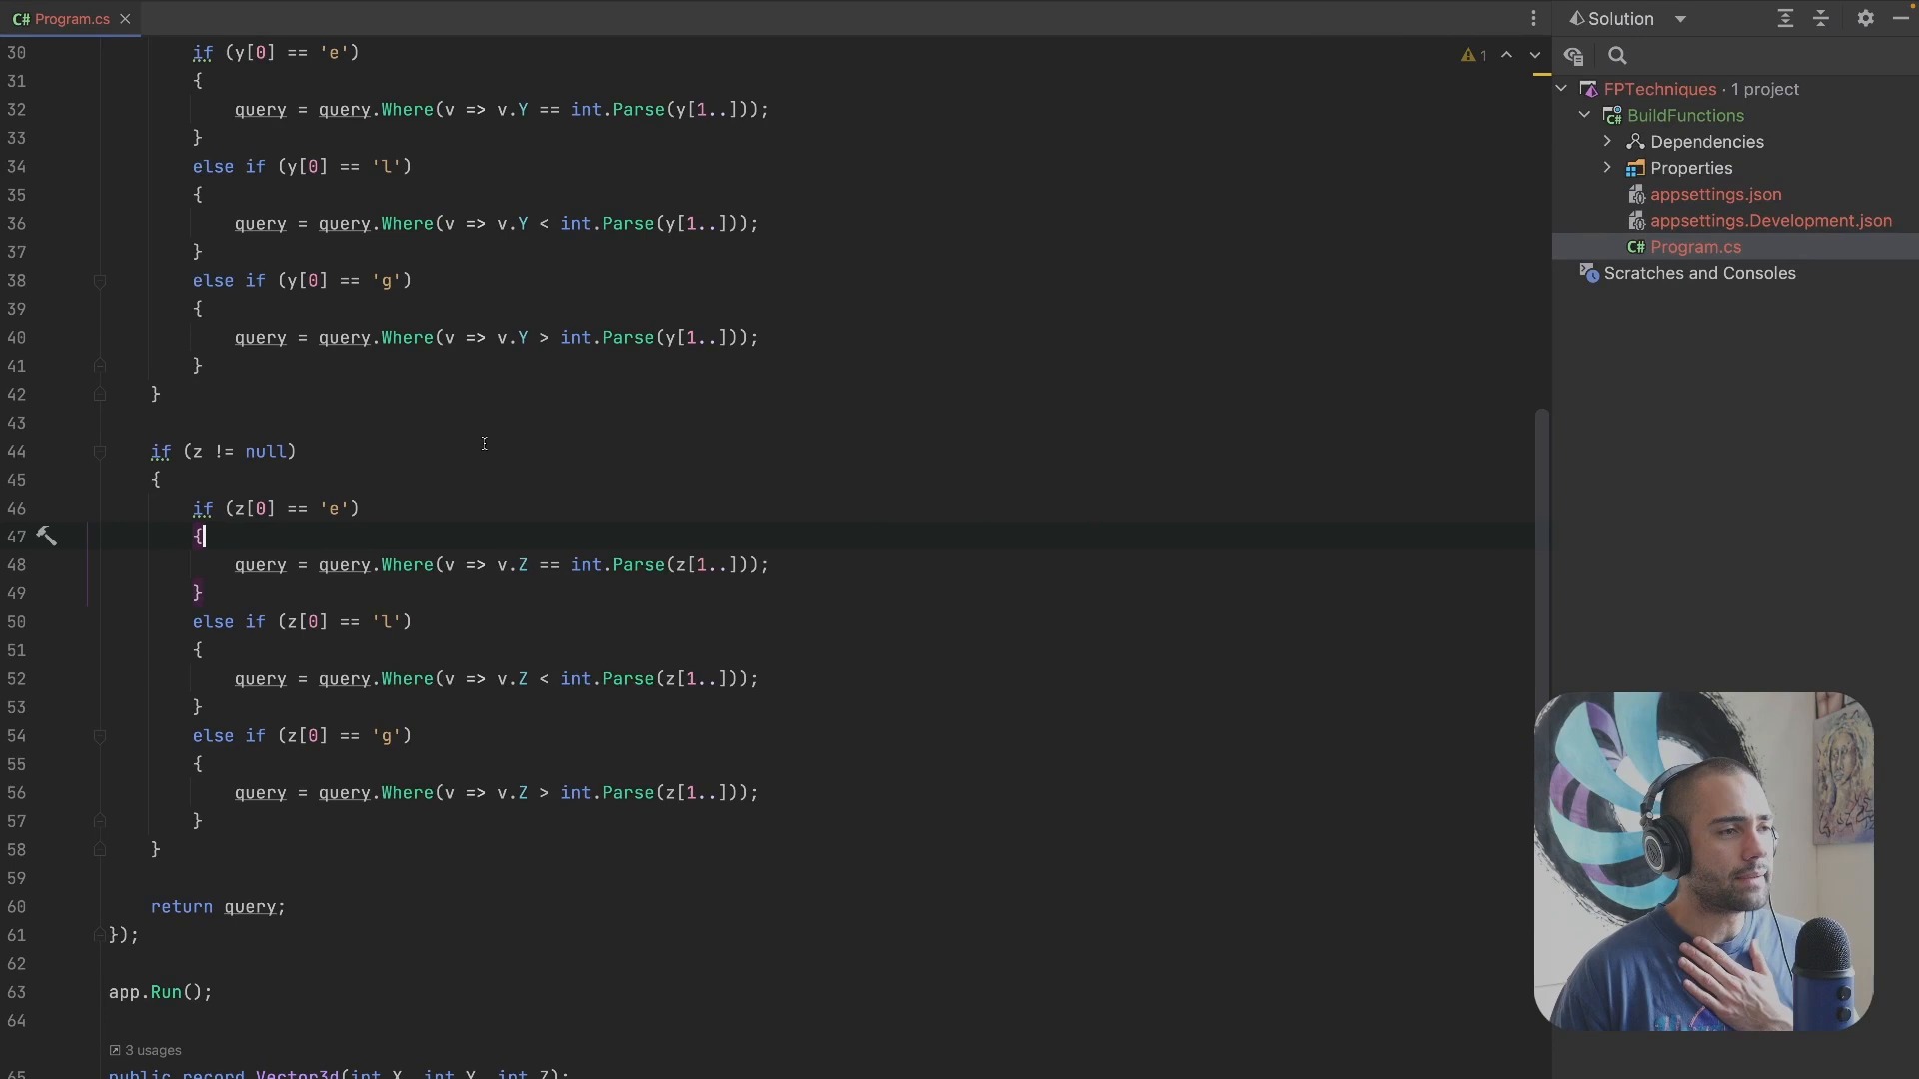
drag(483, 422, 387, 247)
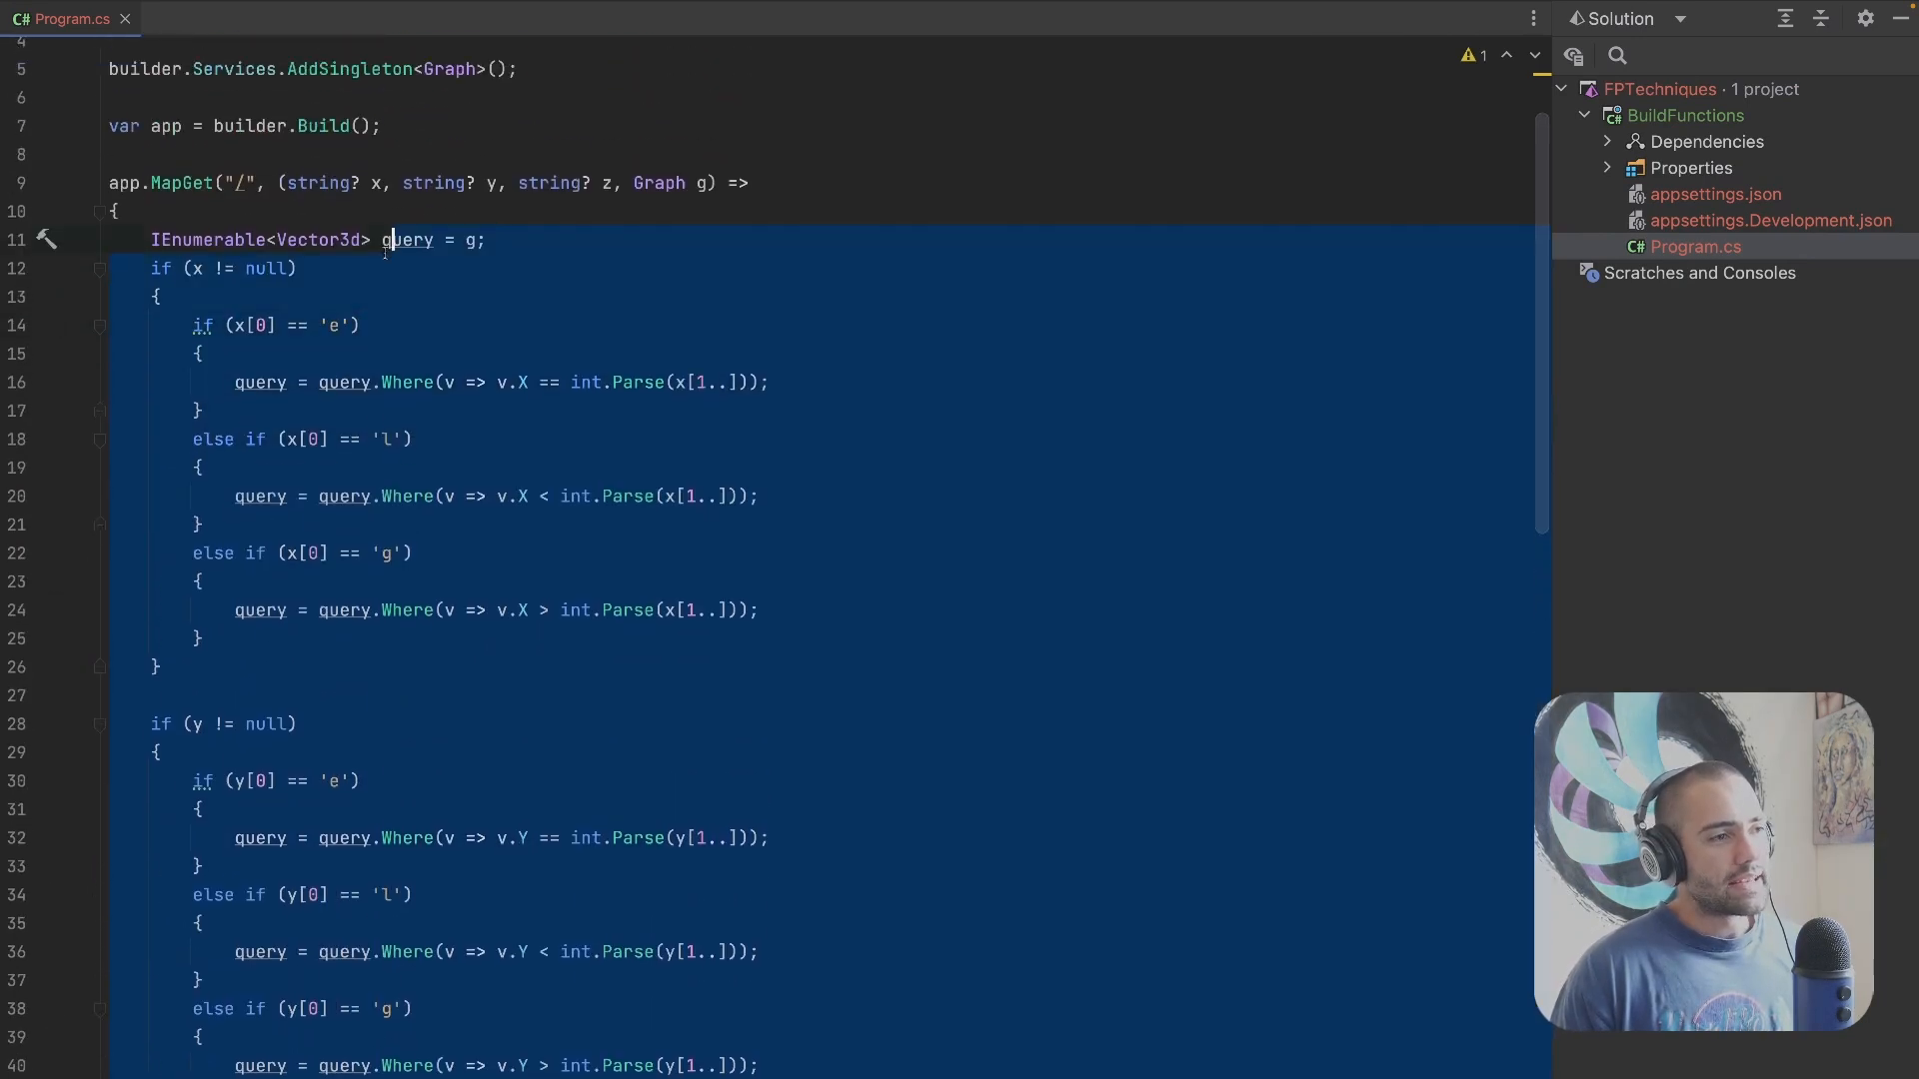
click(647, 276)
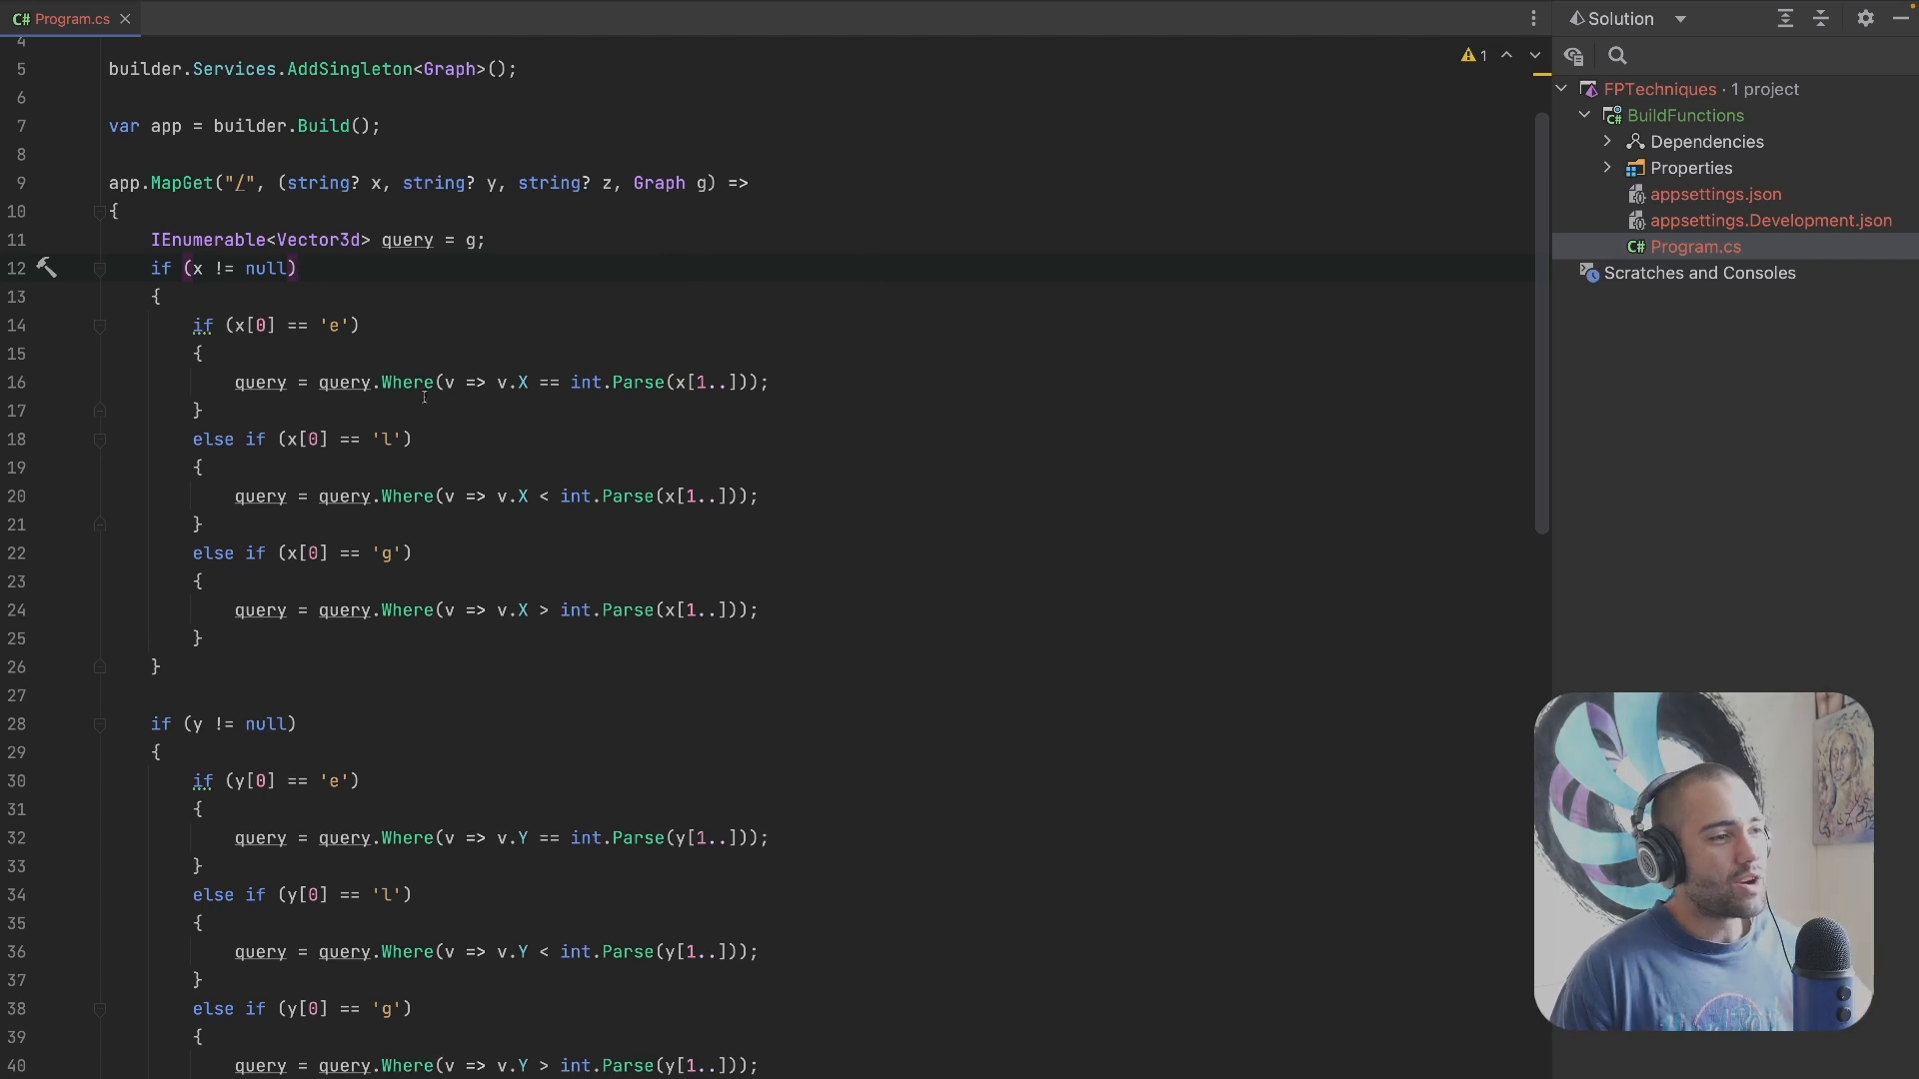
click(417, 320)
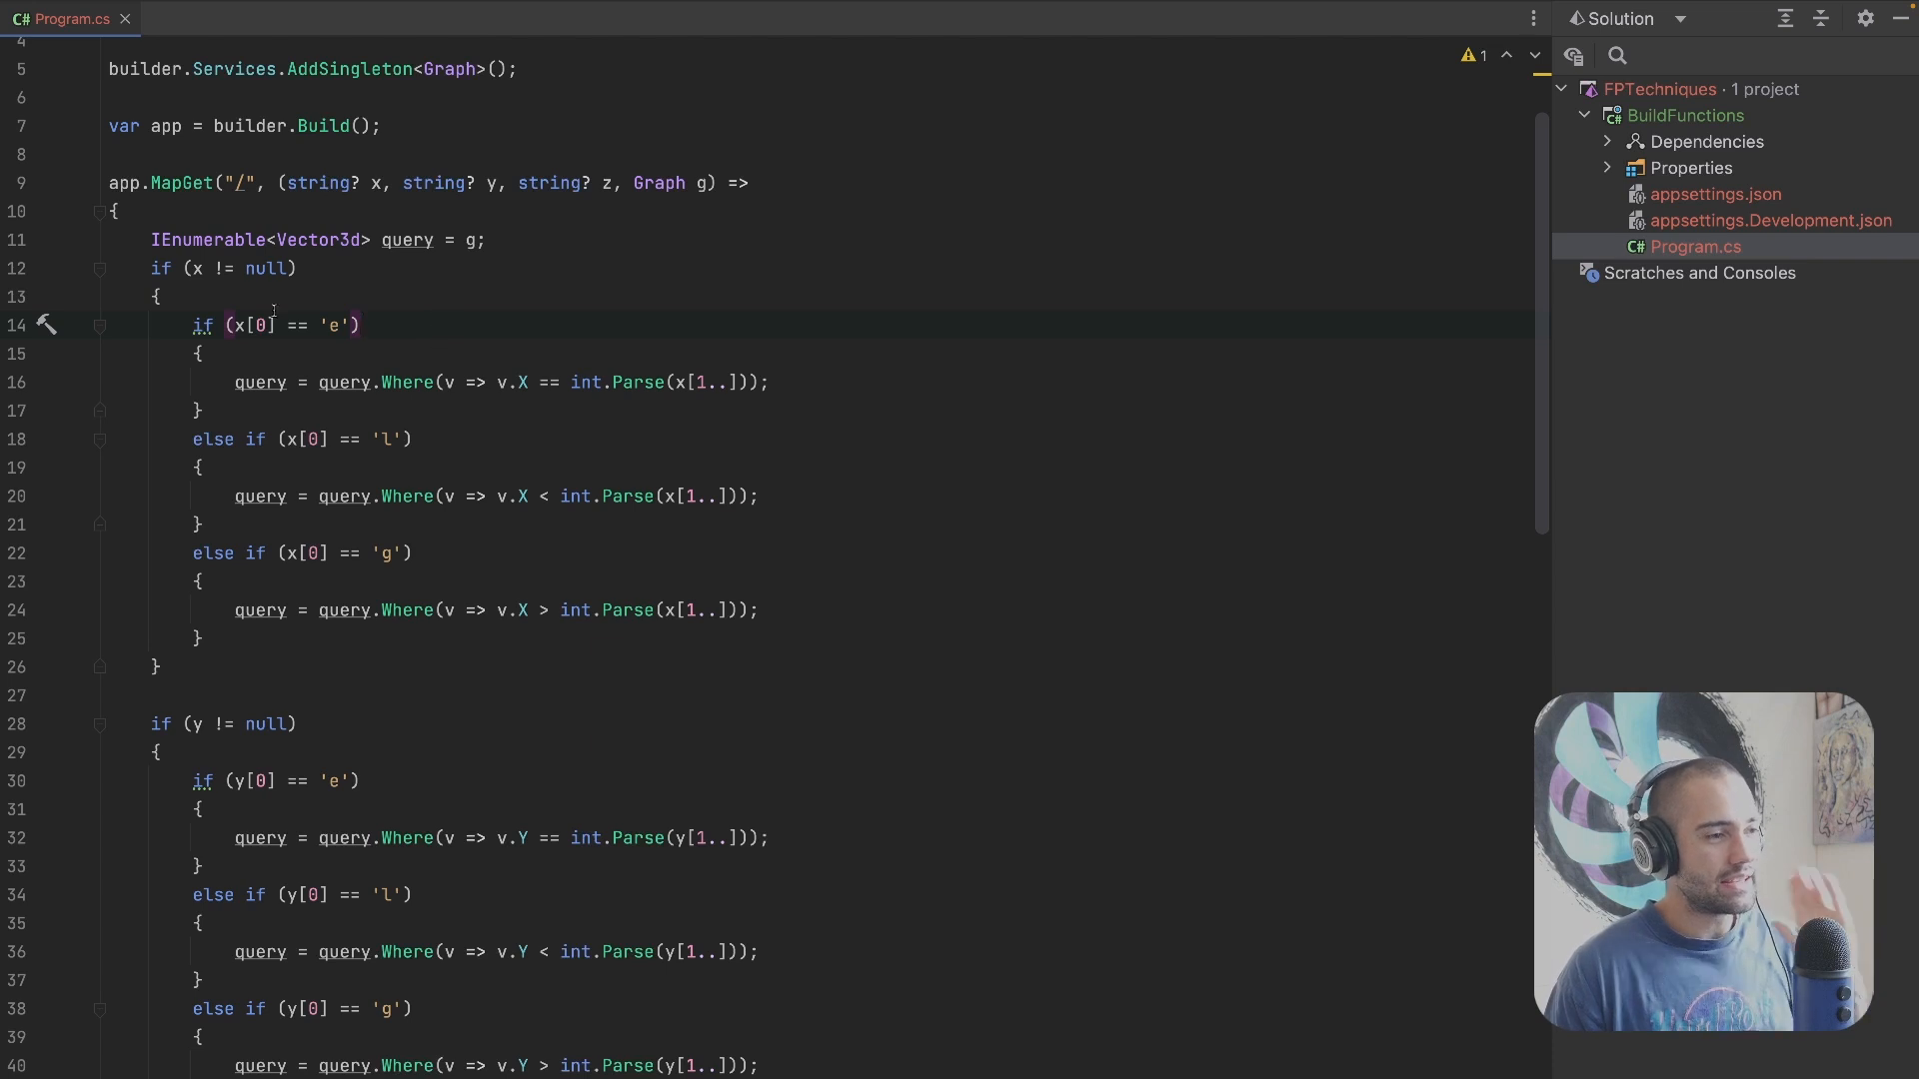
mouse_move(359, 325)
mouse_down()
mouse_move(505, 674)
mouse_move(471, 983)
mouse_up()
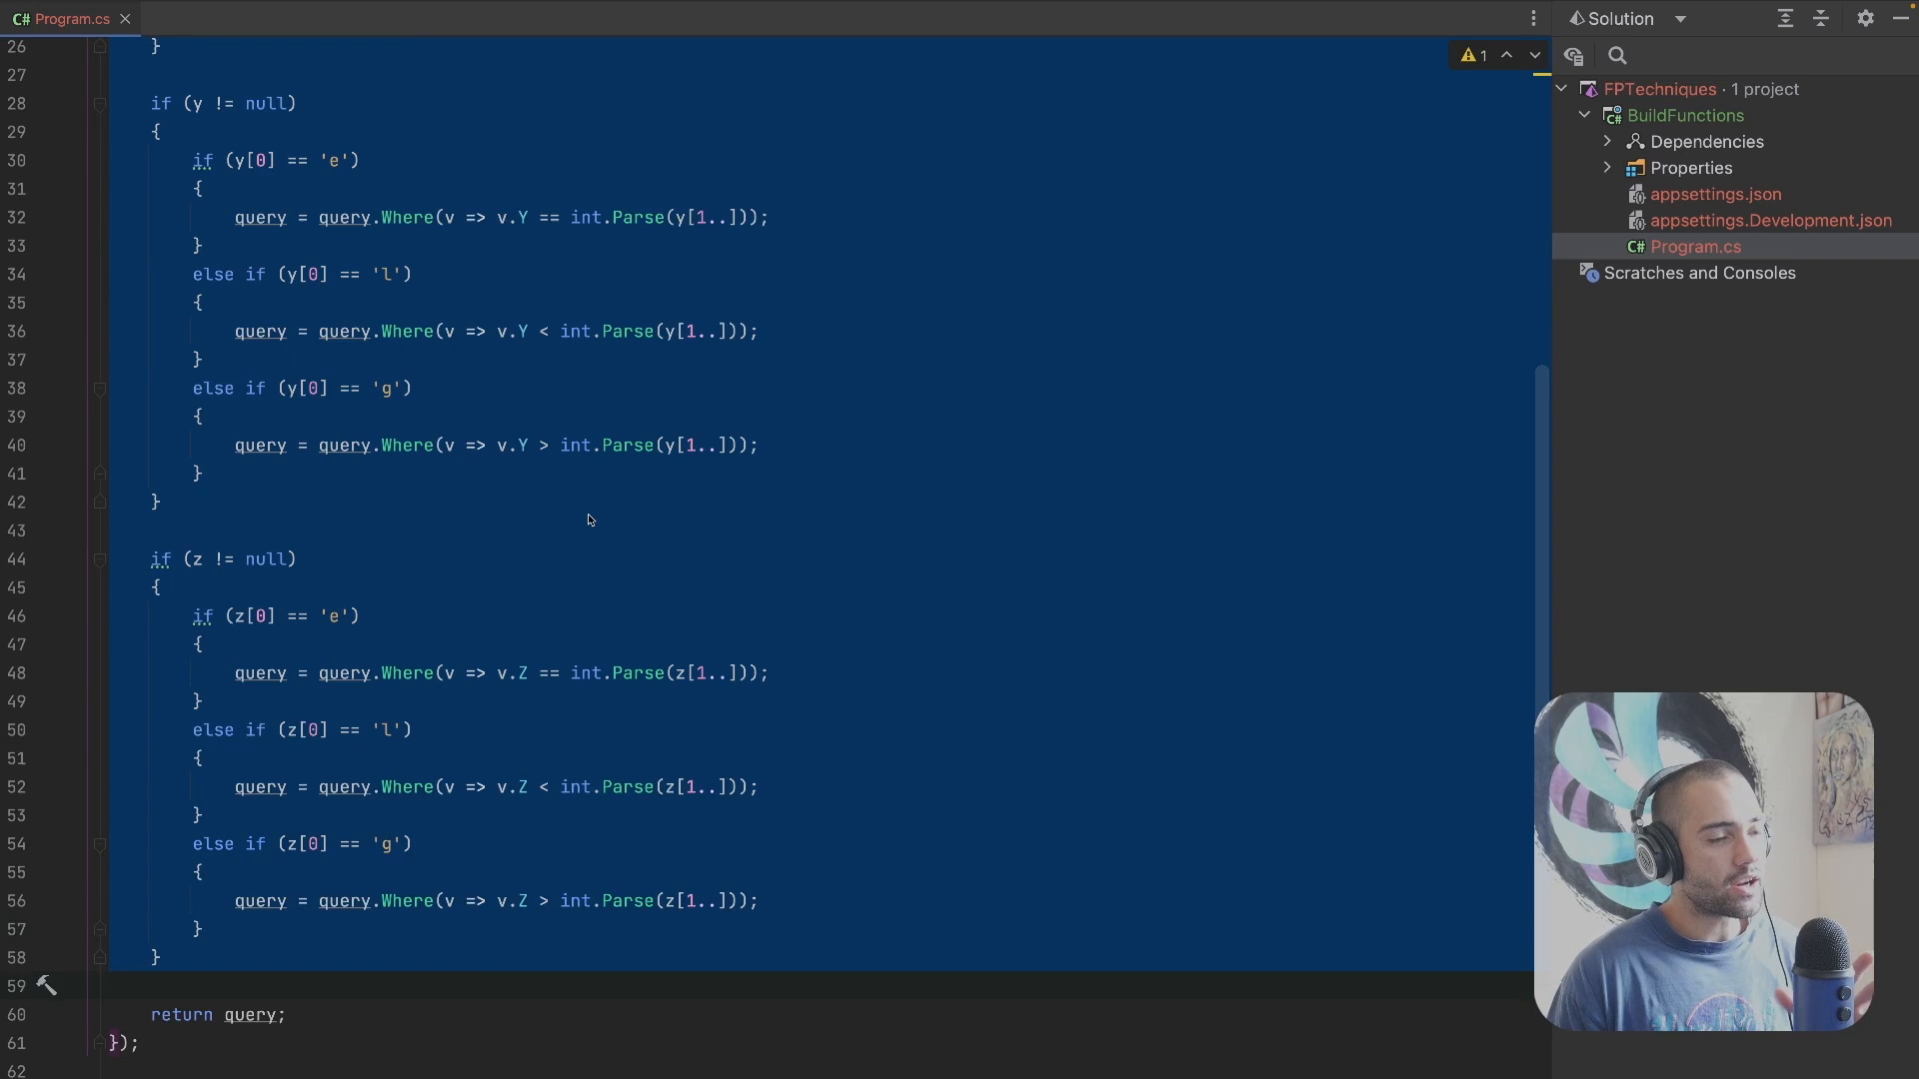
click(519, 510)
scroll(519, 510, up, 5)
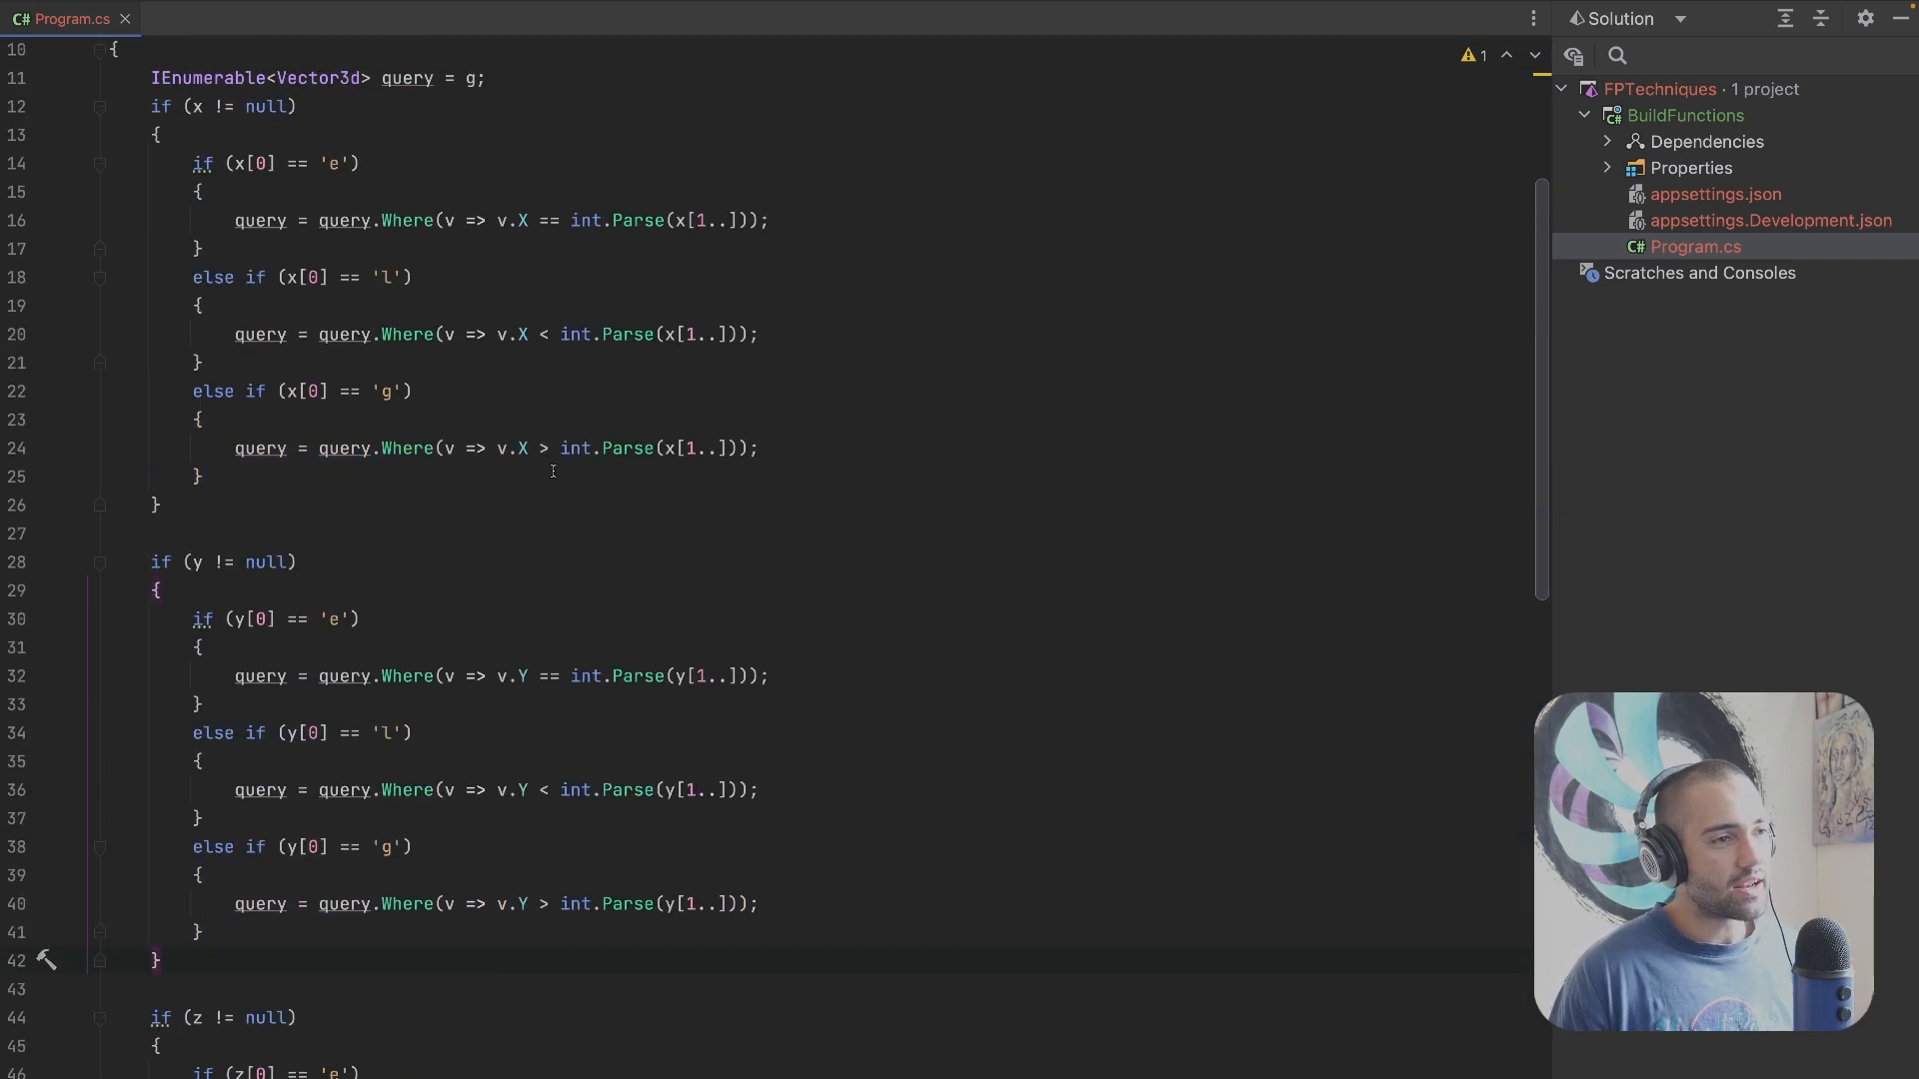
scroll(520, 509, up, 3)
scroll(519, 509, up, 2)
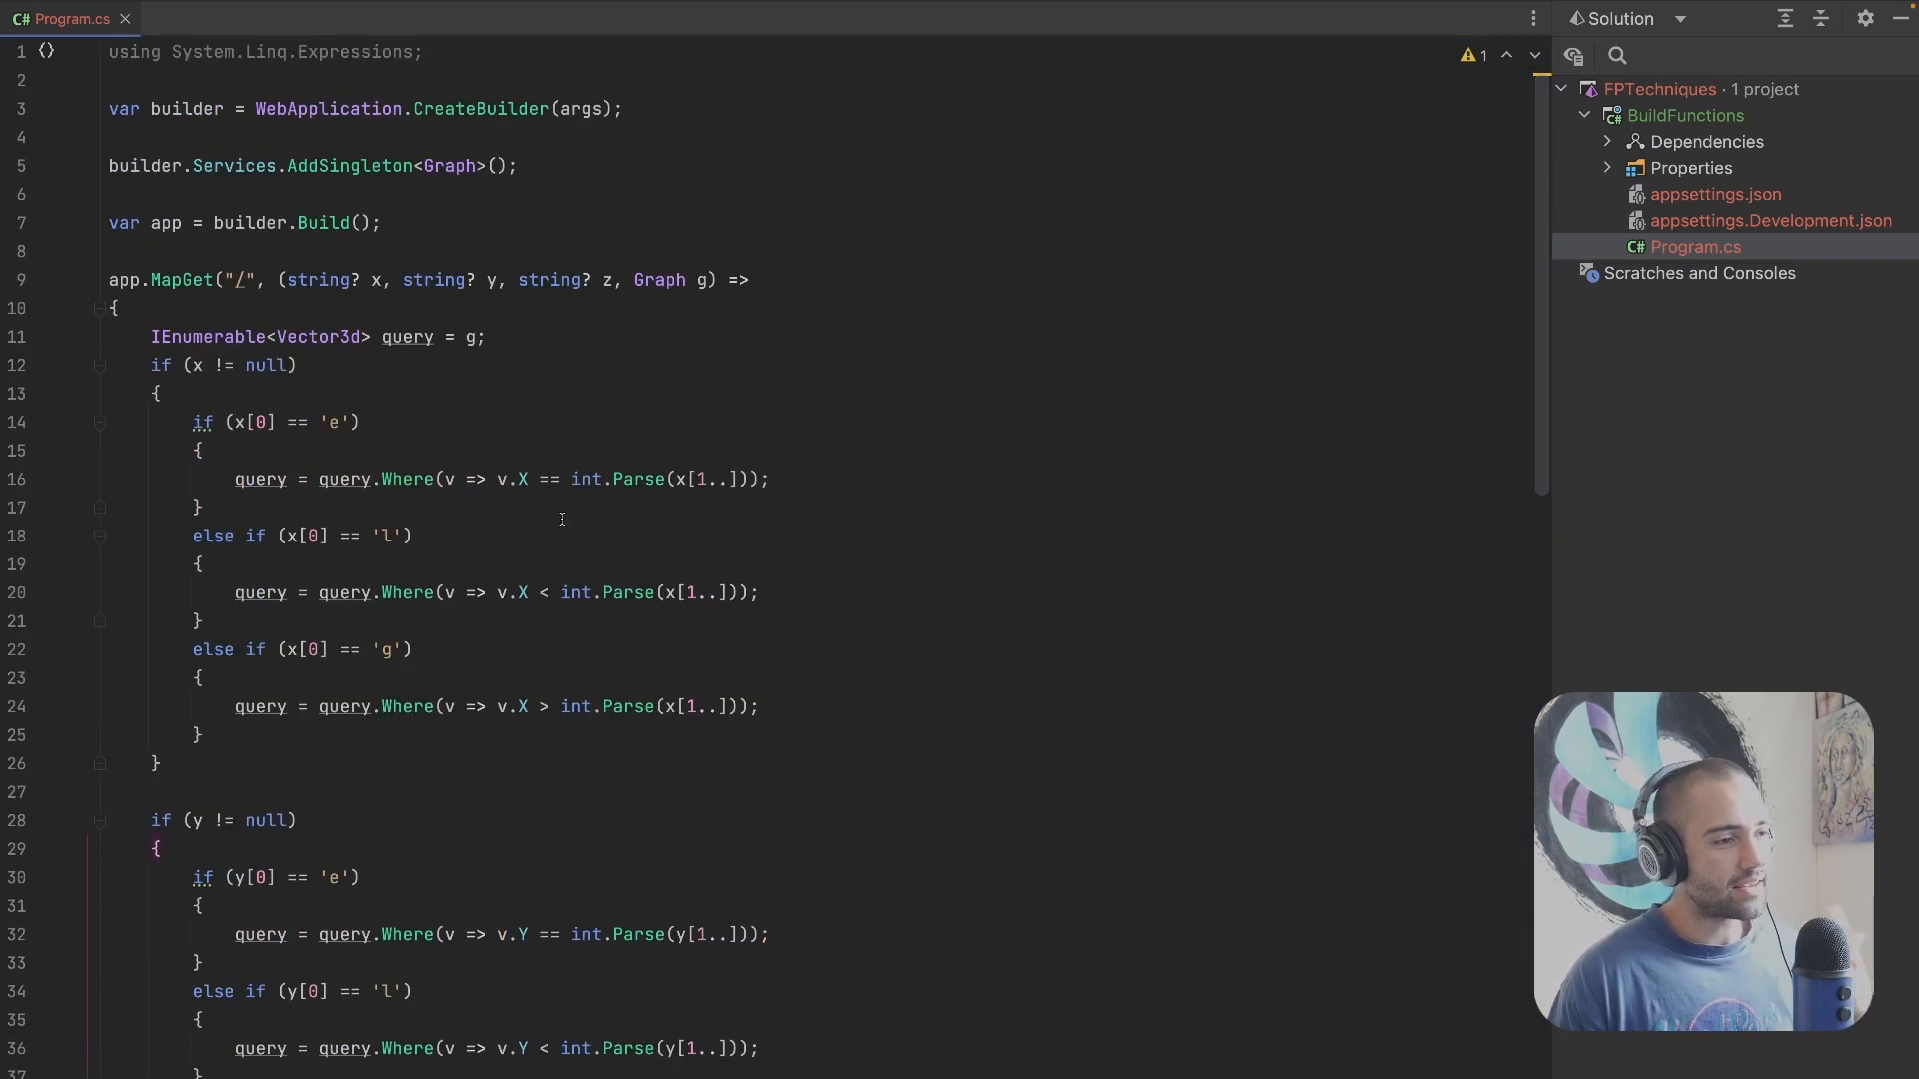
click(414, 393)
drag(327, 393, 351, 400)
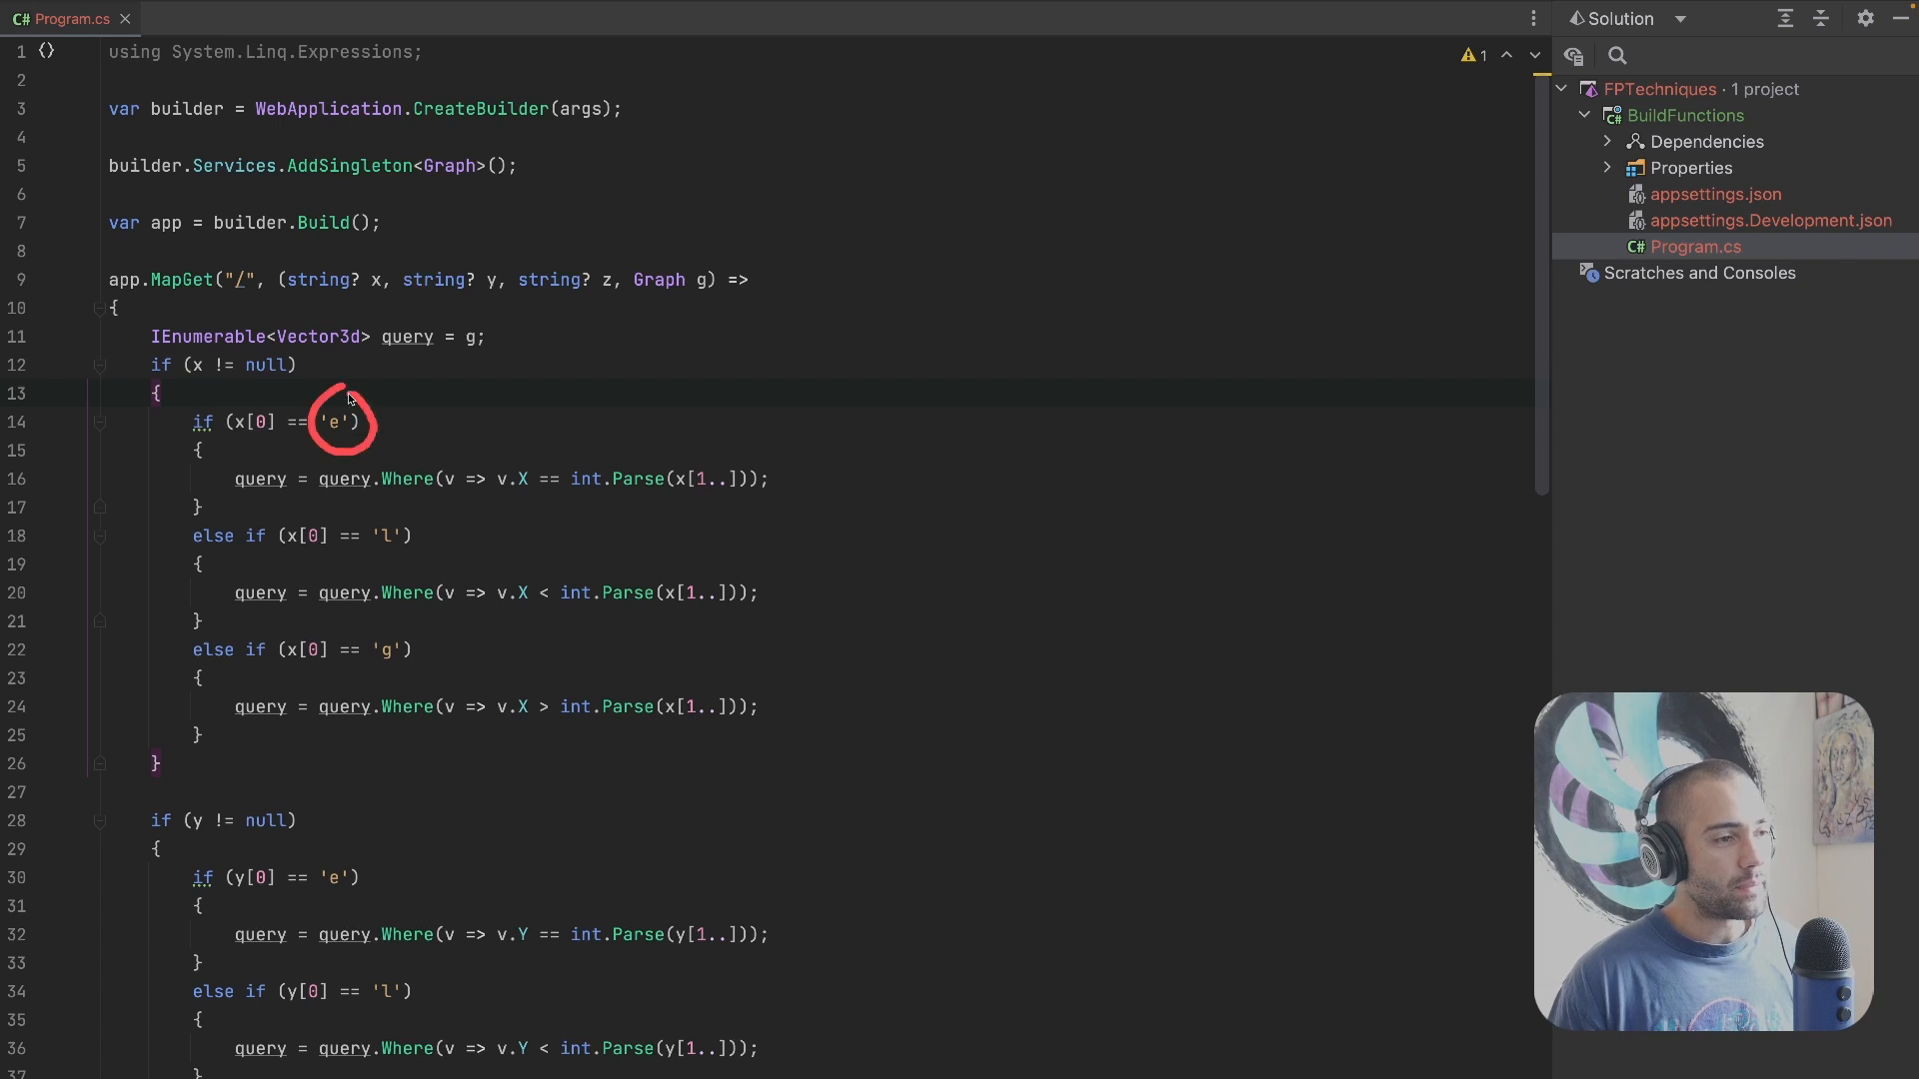
drag(547, 463, 562, 498)
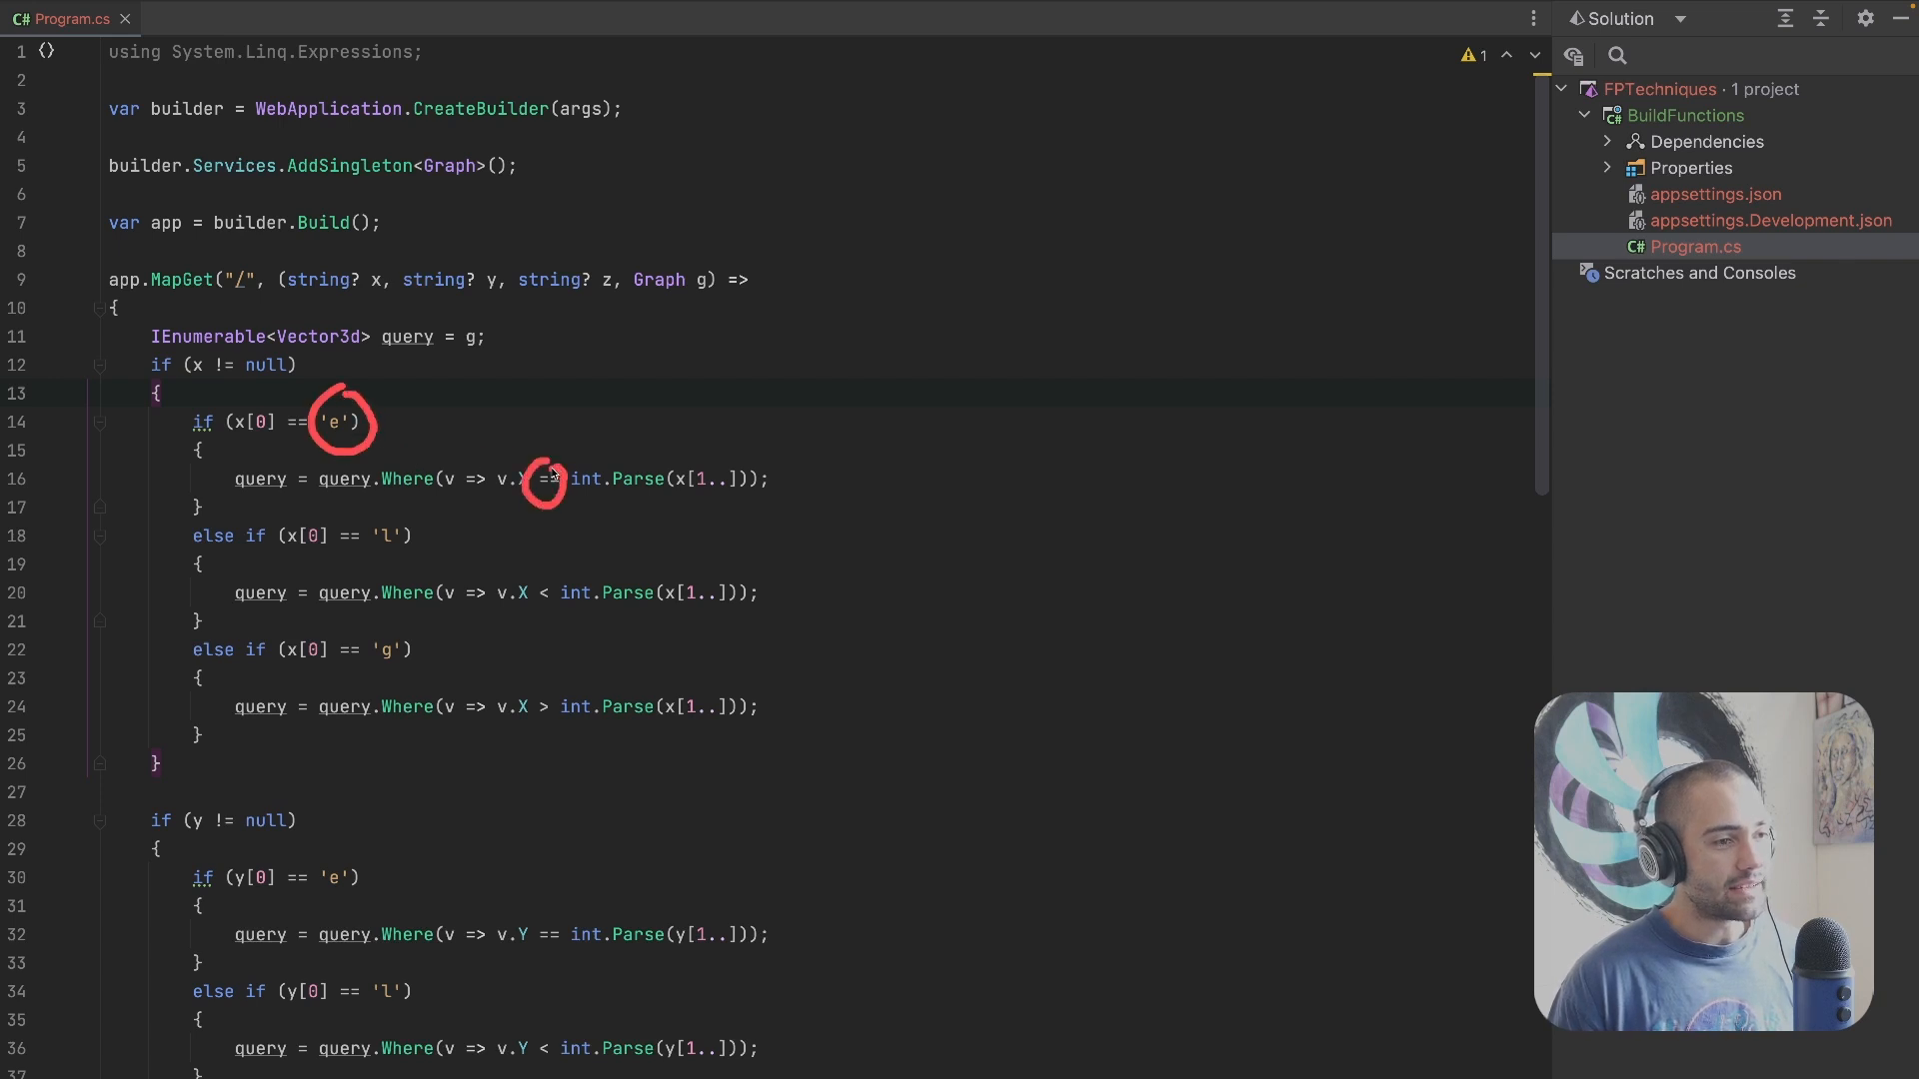
key(Escape)
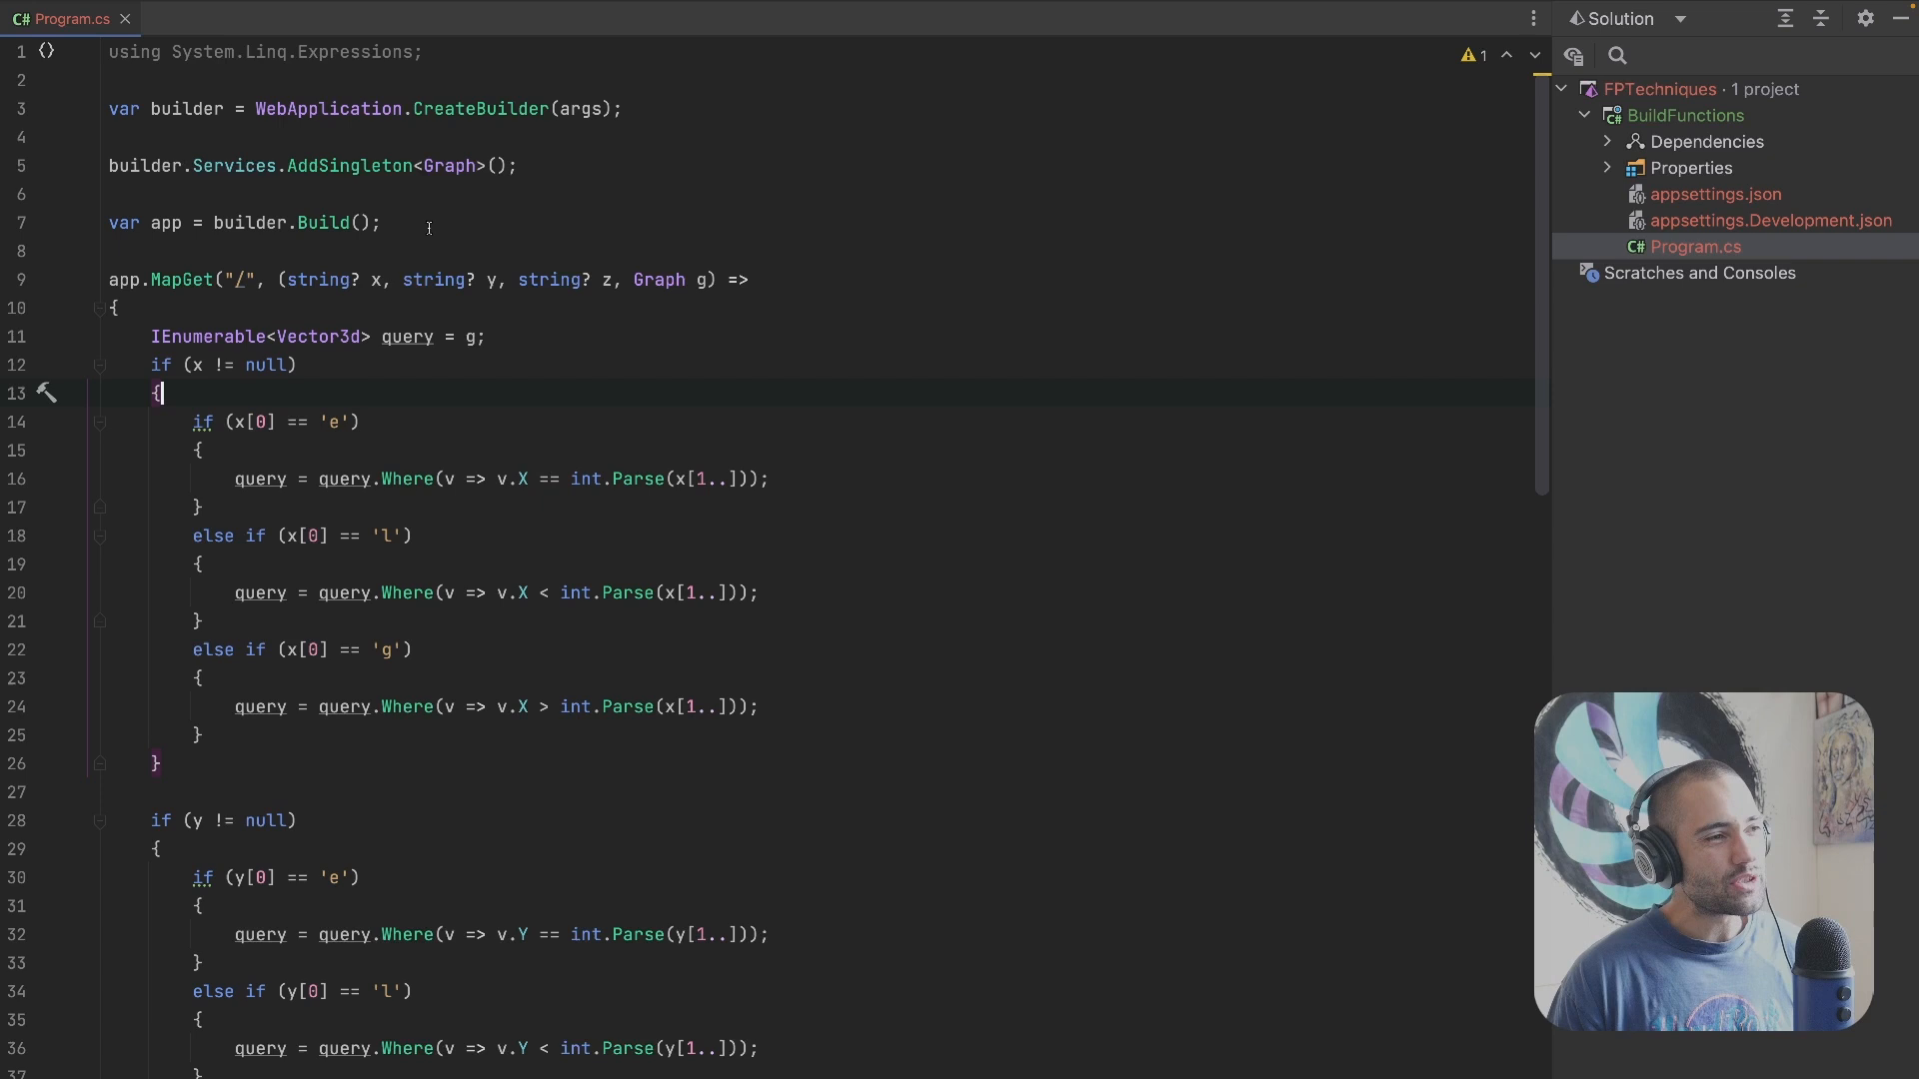
Step: Above var app, add a line 'e' => == x; and duplicate it twice
click(300, 194)
key(Return)
key(Return)
key(Up)
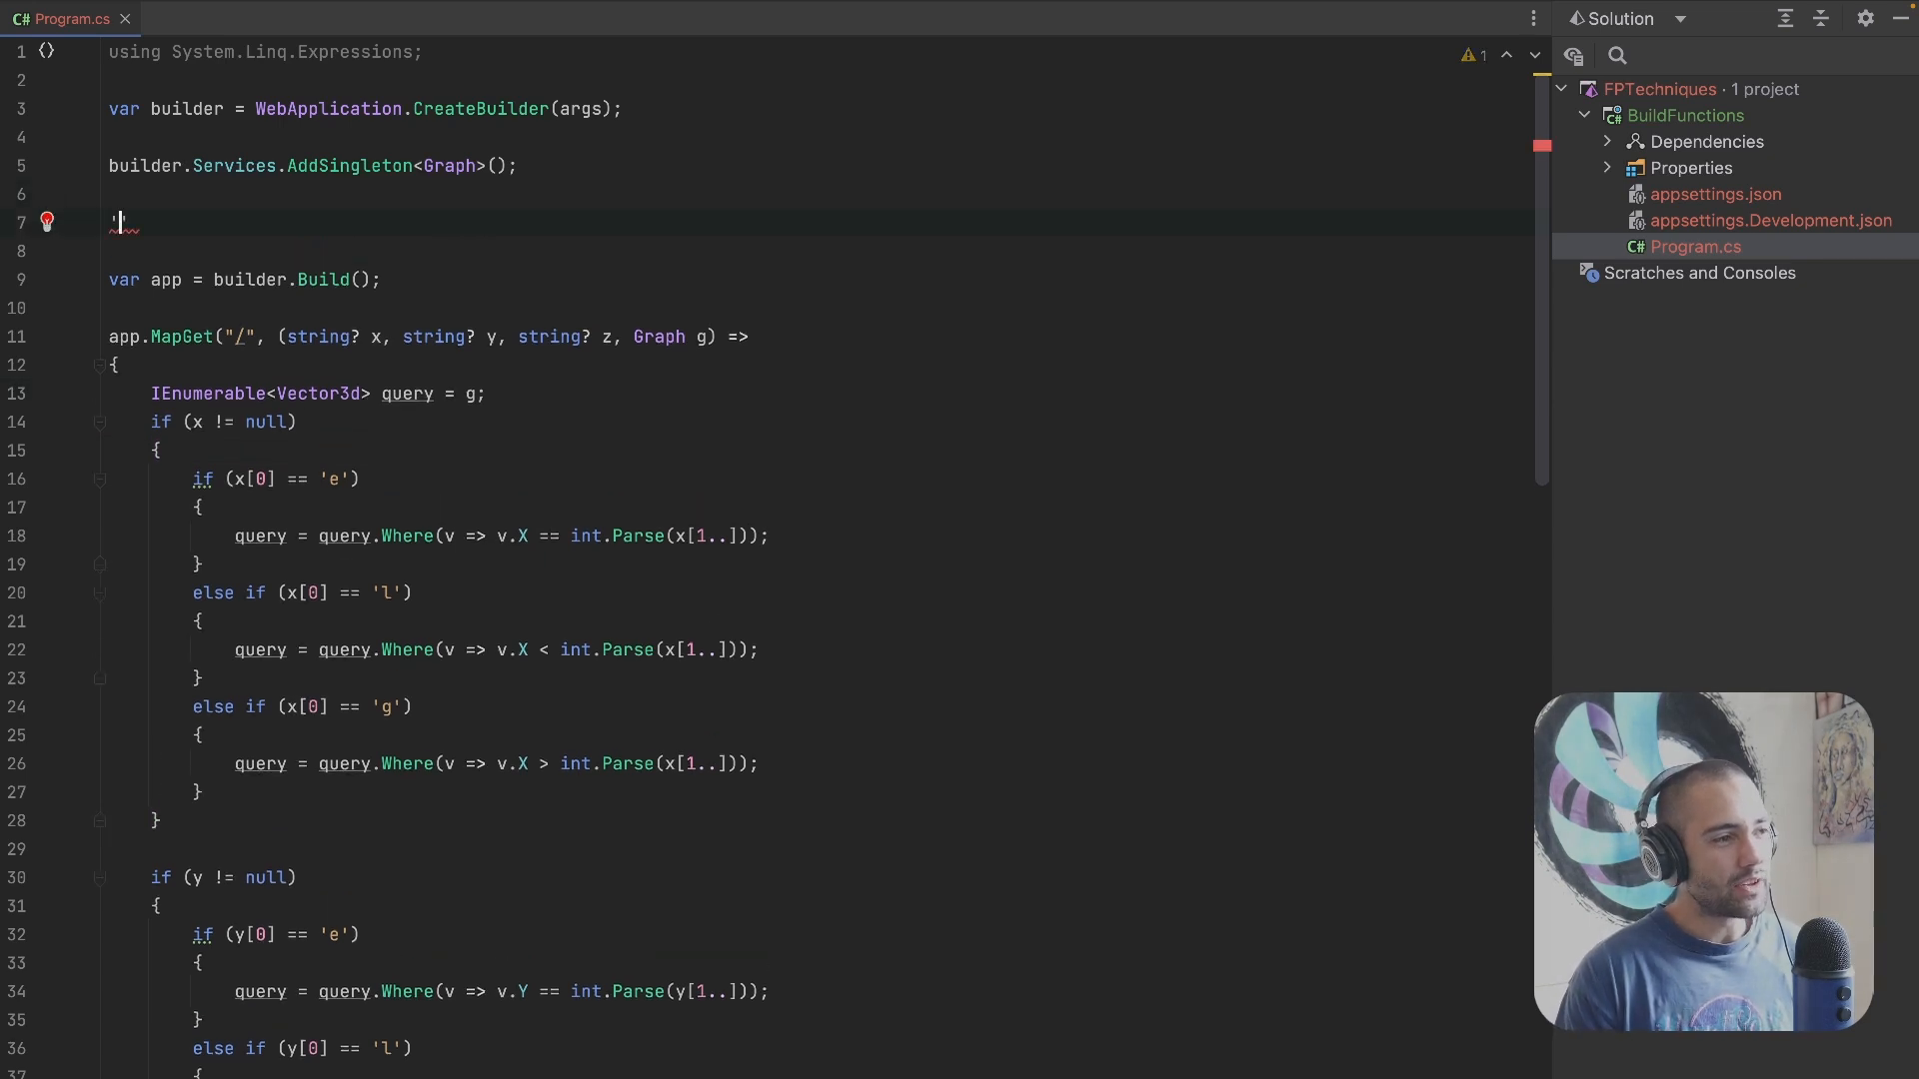
text('e' => =)
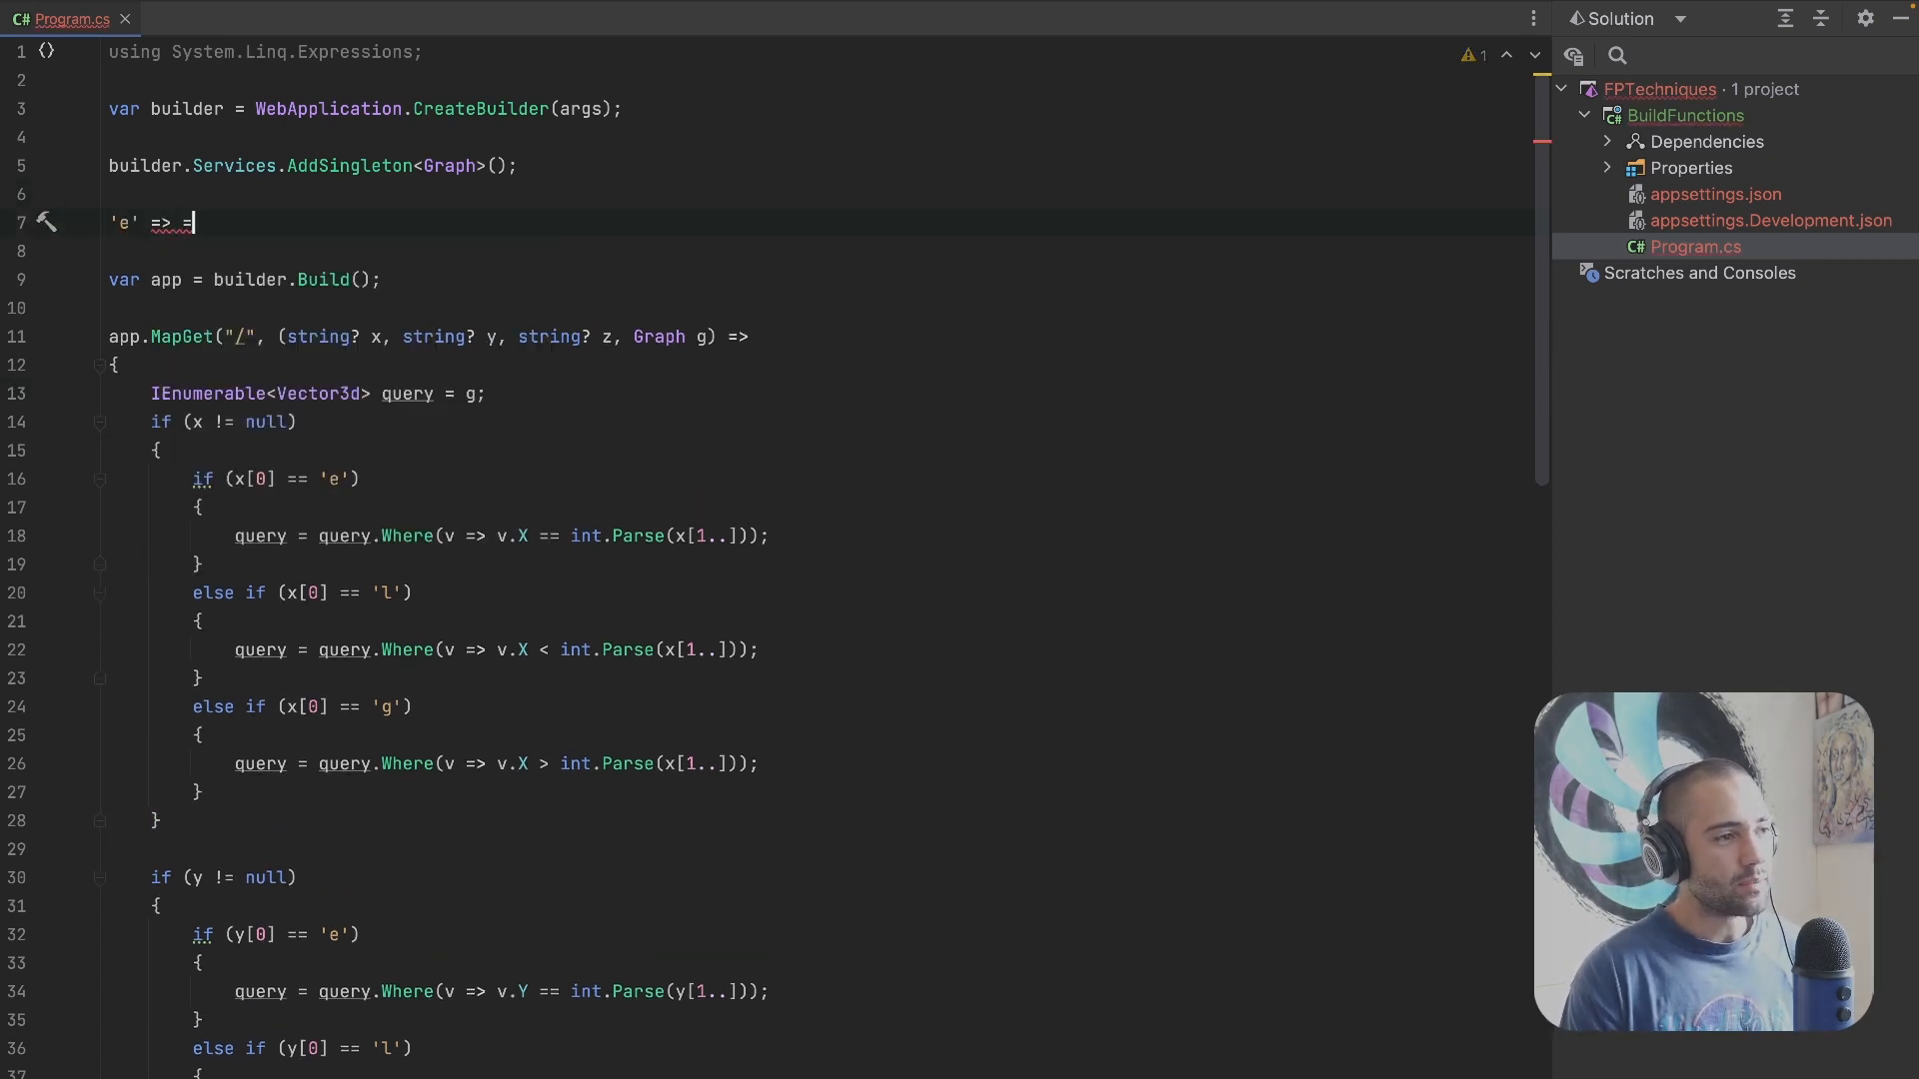
key(ctrl+d)
key(ctrl+d)
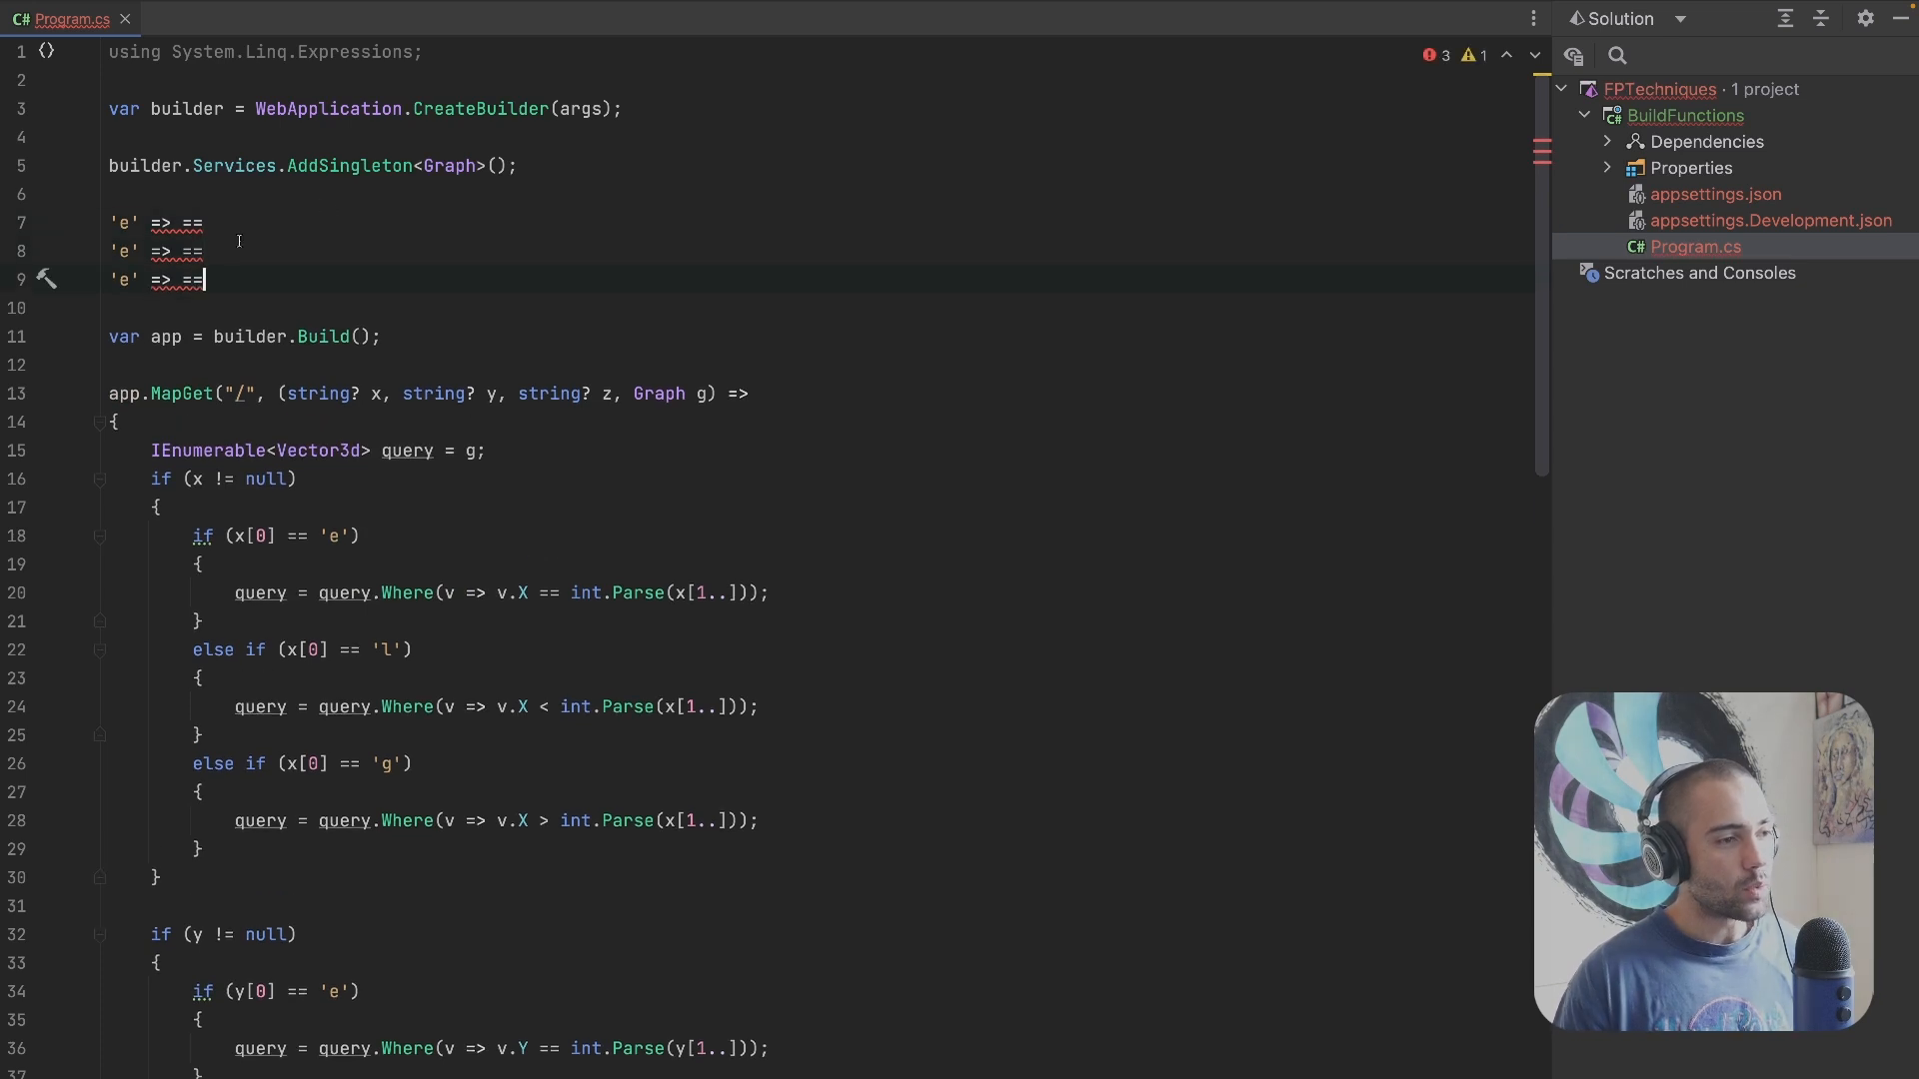
Step: Change the copies to 'l' with < and 'g' with > comparisons
key(Up)
key(shift+Right)
text(l)
key(End)
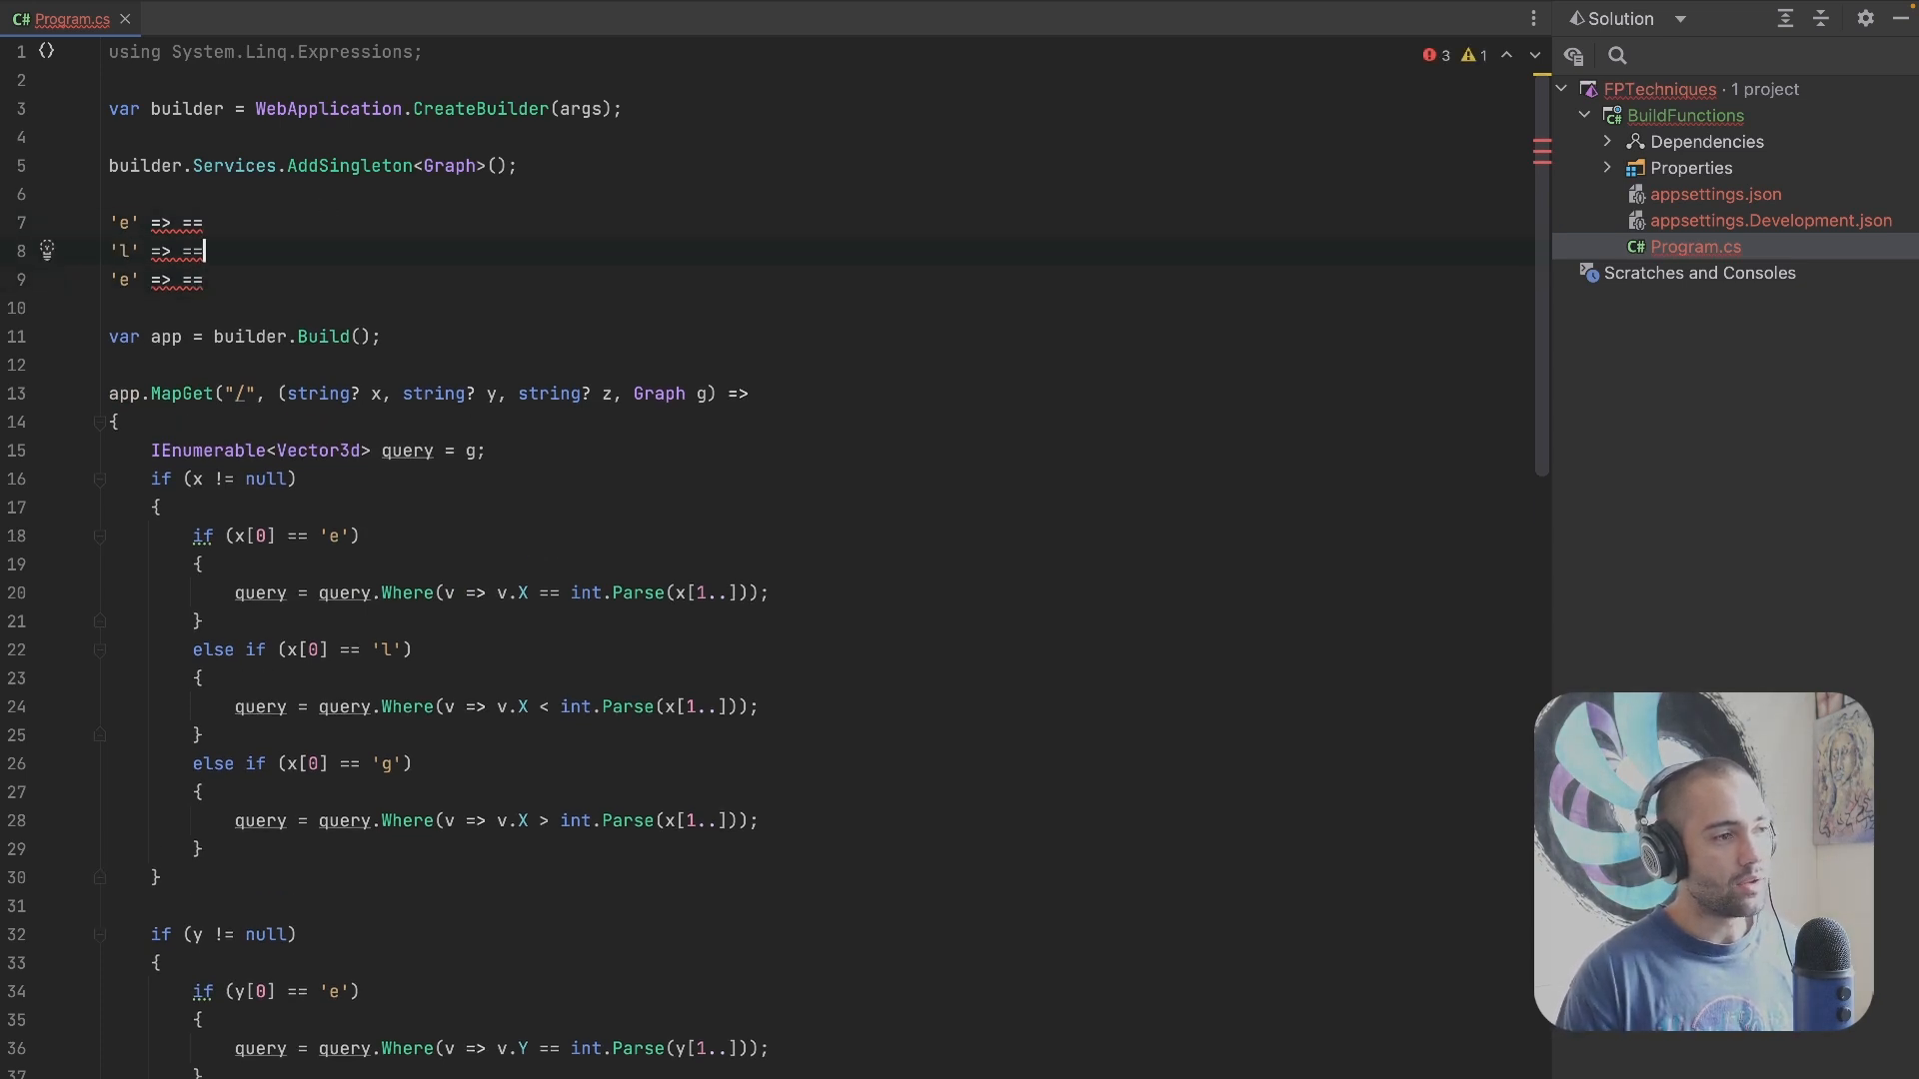
key(Left)
key(BackSpace)
text(<)
key(Down)
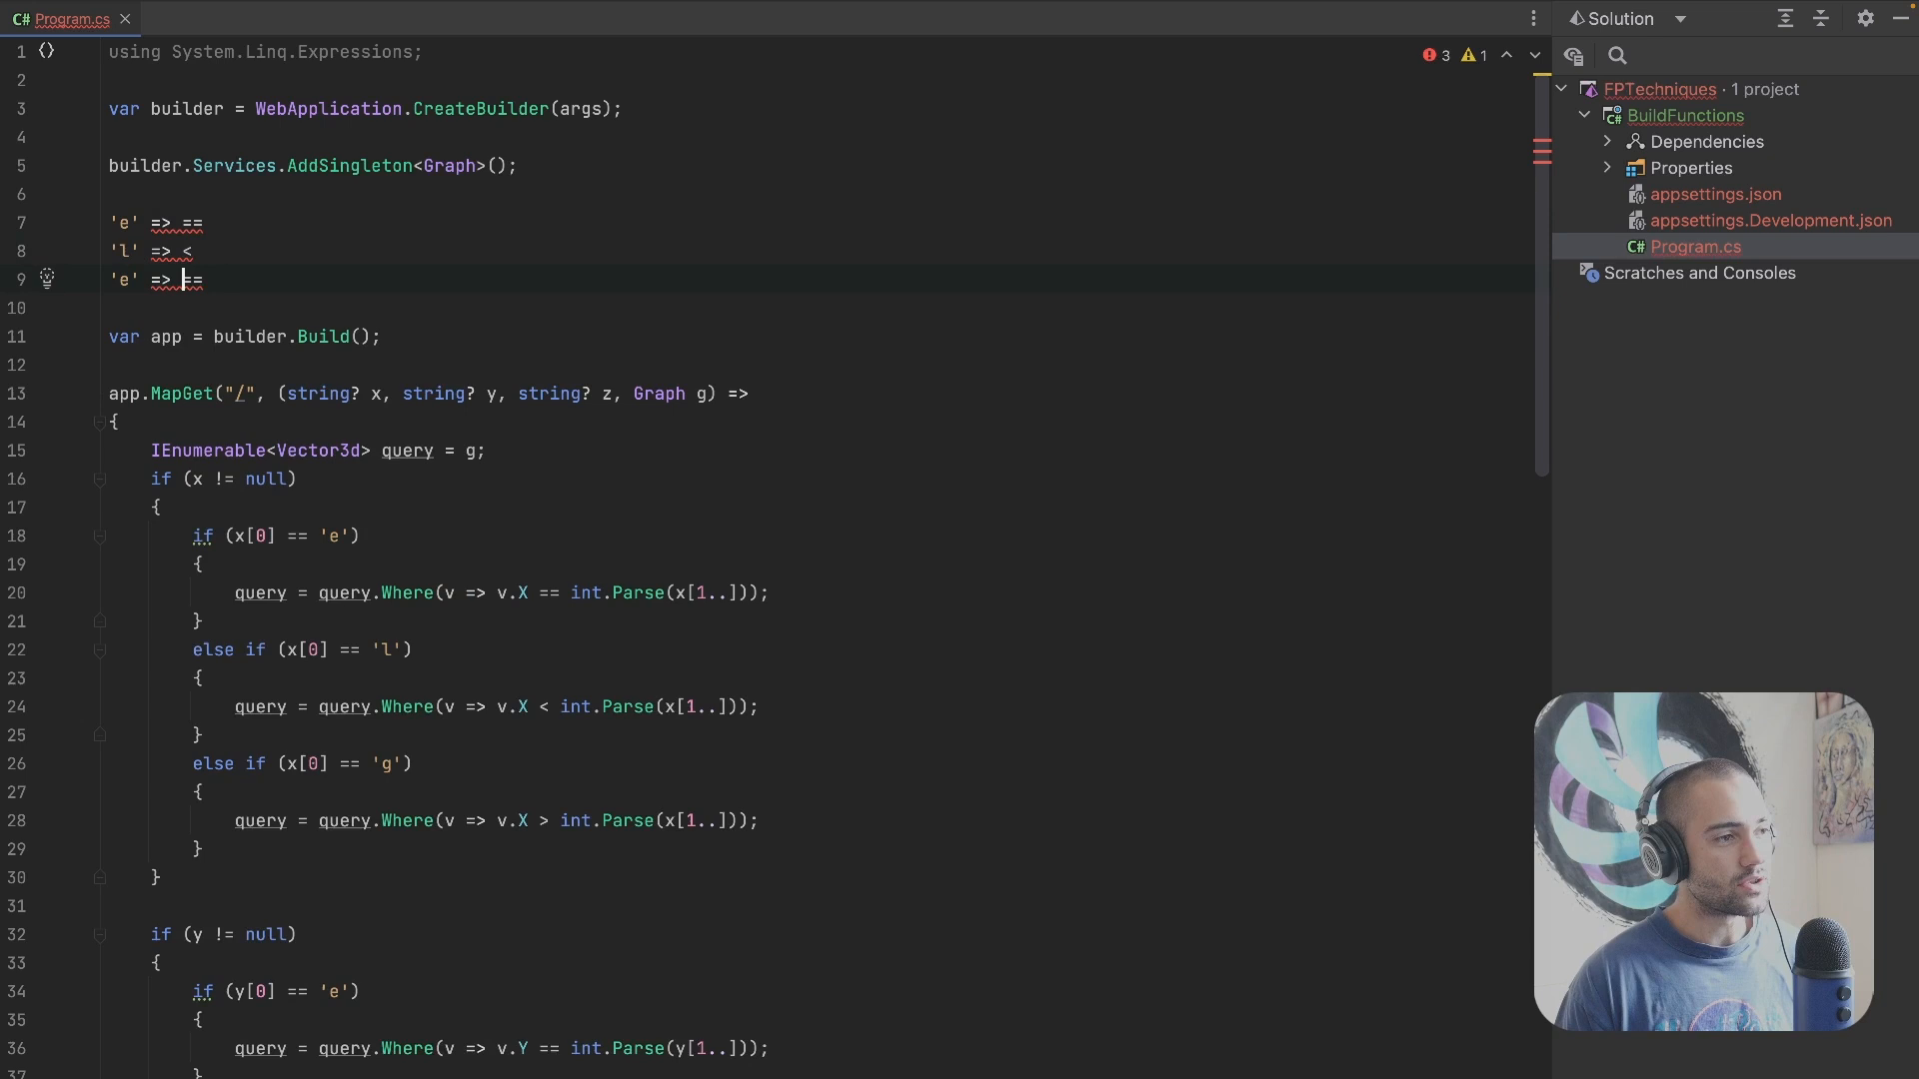
key(Home)
key(Right)
key(shift+Right)
text(g)
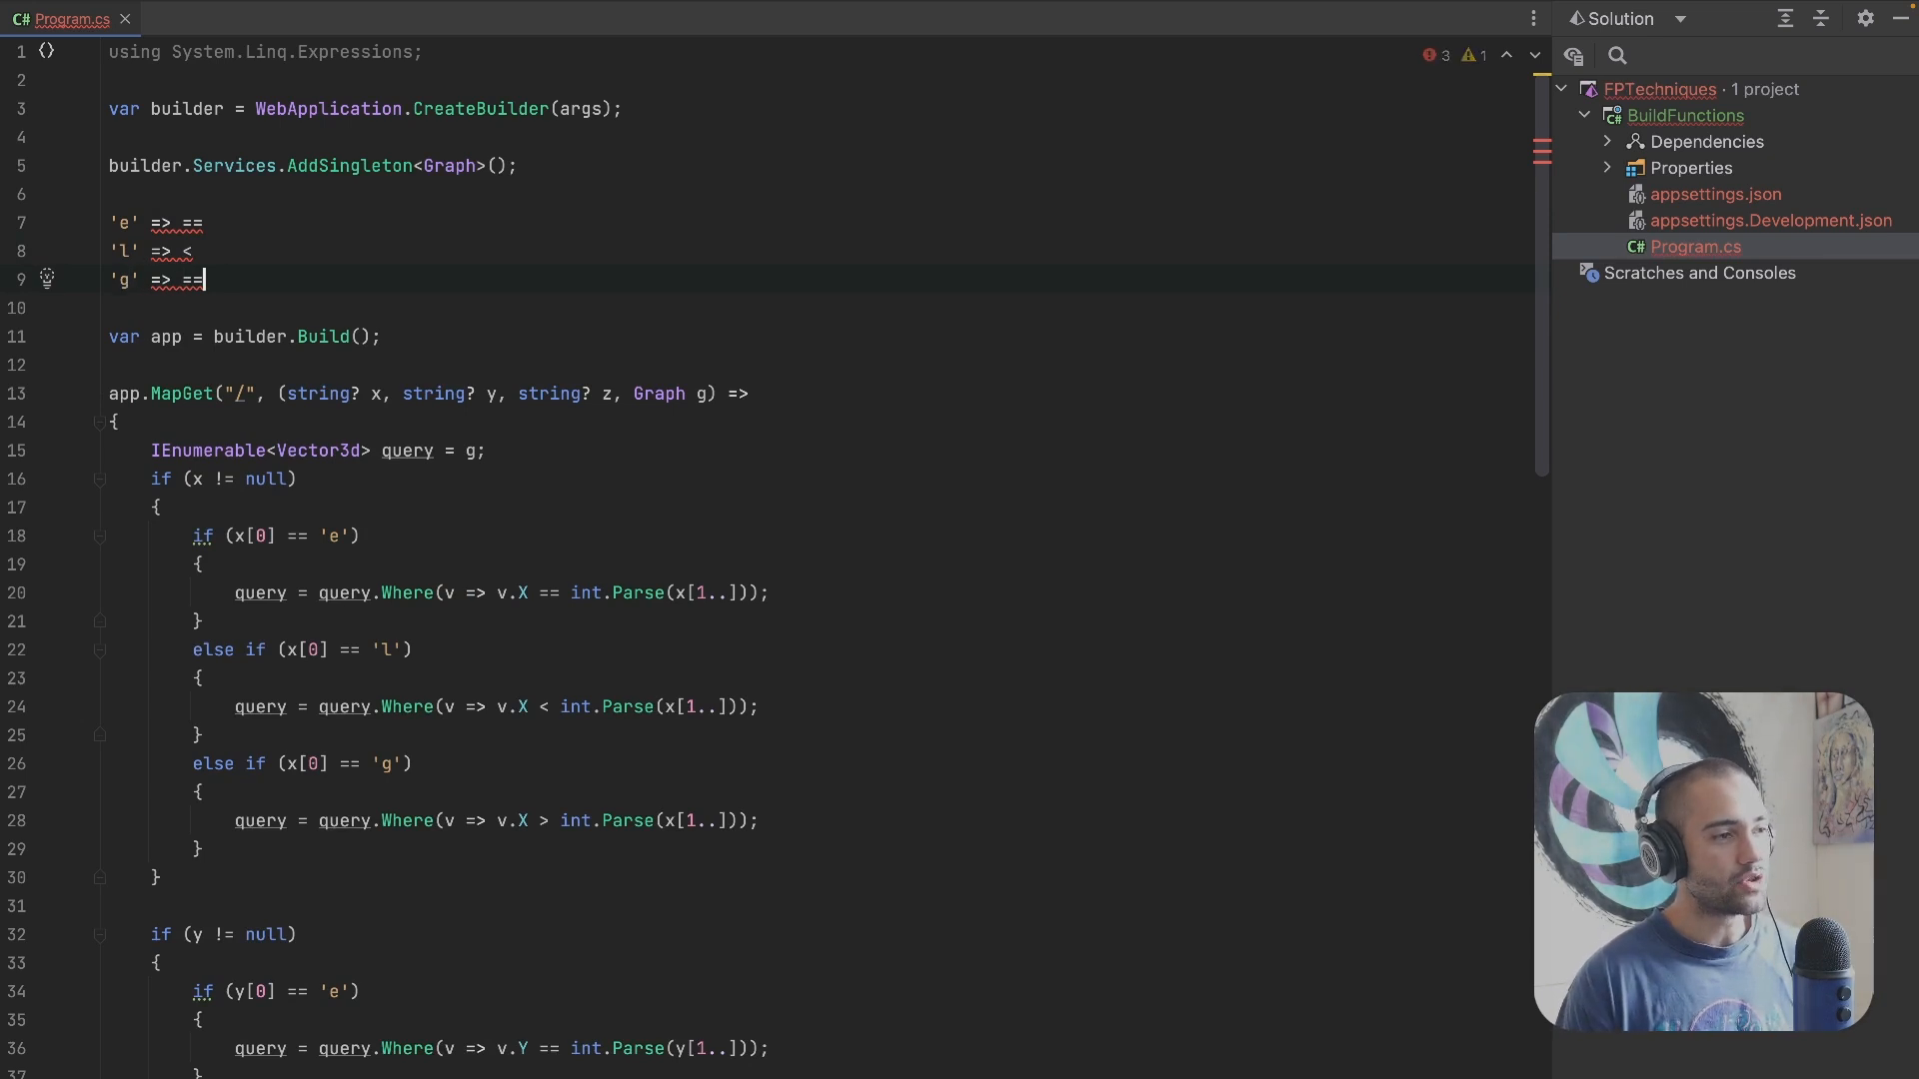
key(End)
key(BackSpace)
key(BackSpace)
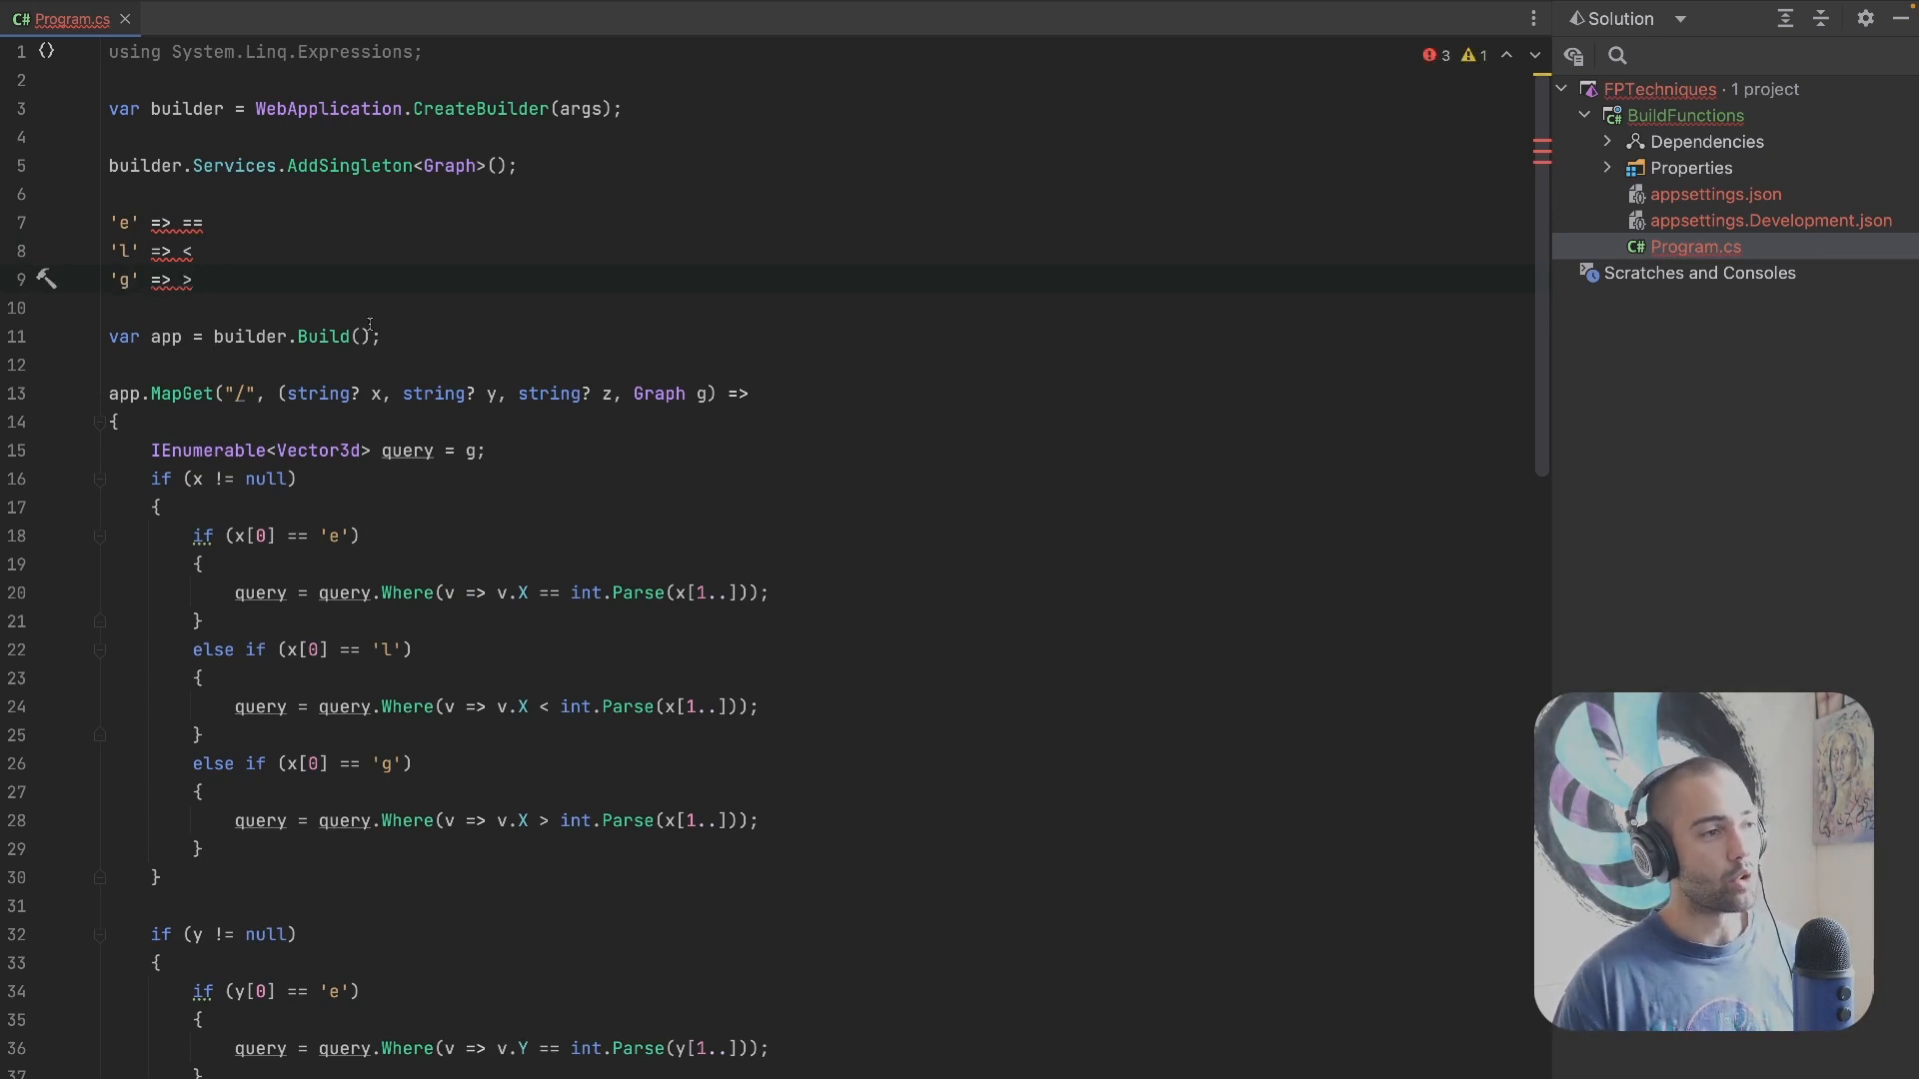
Step: Paste v => v.X into all three lines with multi-carets, giving 'e' => v => v.X ==x and its l/g variants
drag(496, 593, 529, 593)
key(ctrl+c)
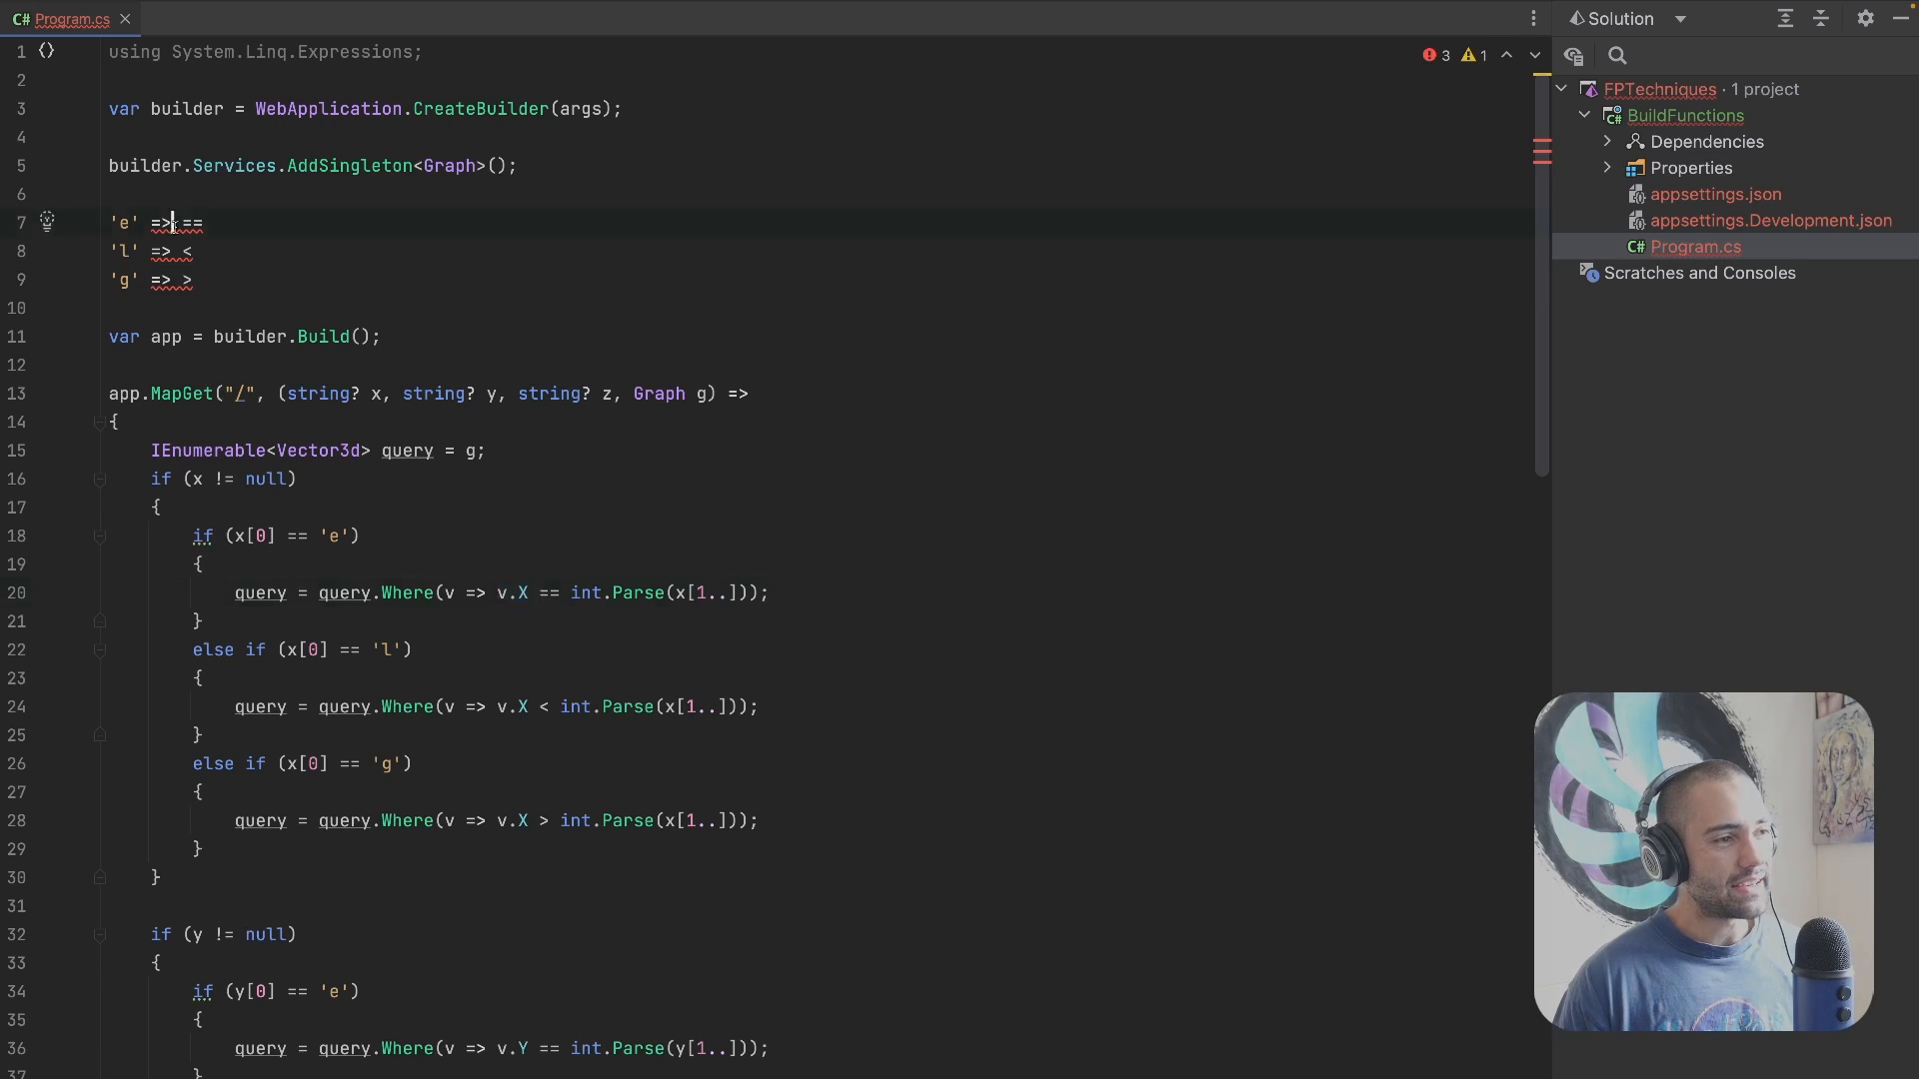
drag(181, 223, 184, 280)
key(ctrl+v)
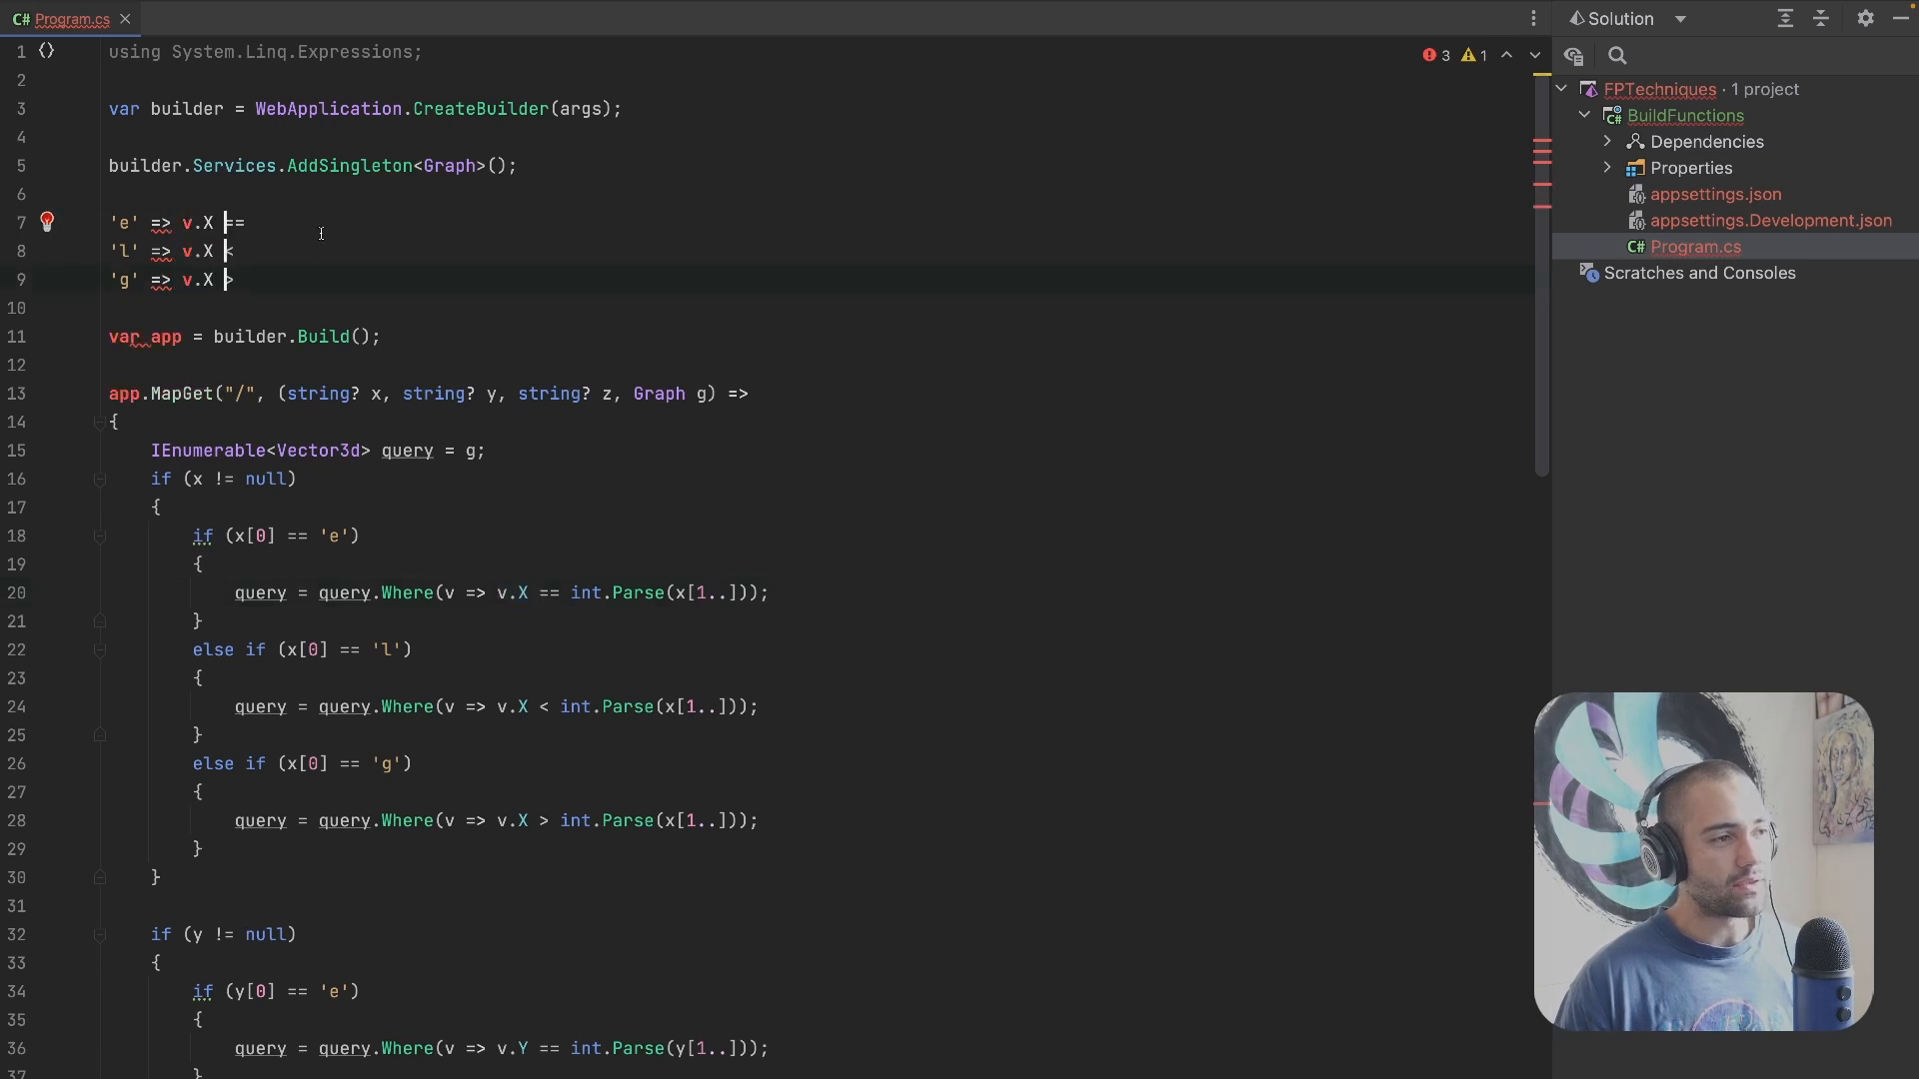
text(x)
key(Escape)
key(Down)
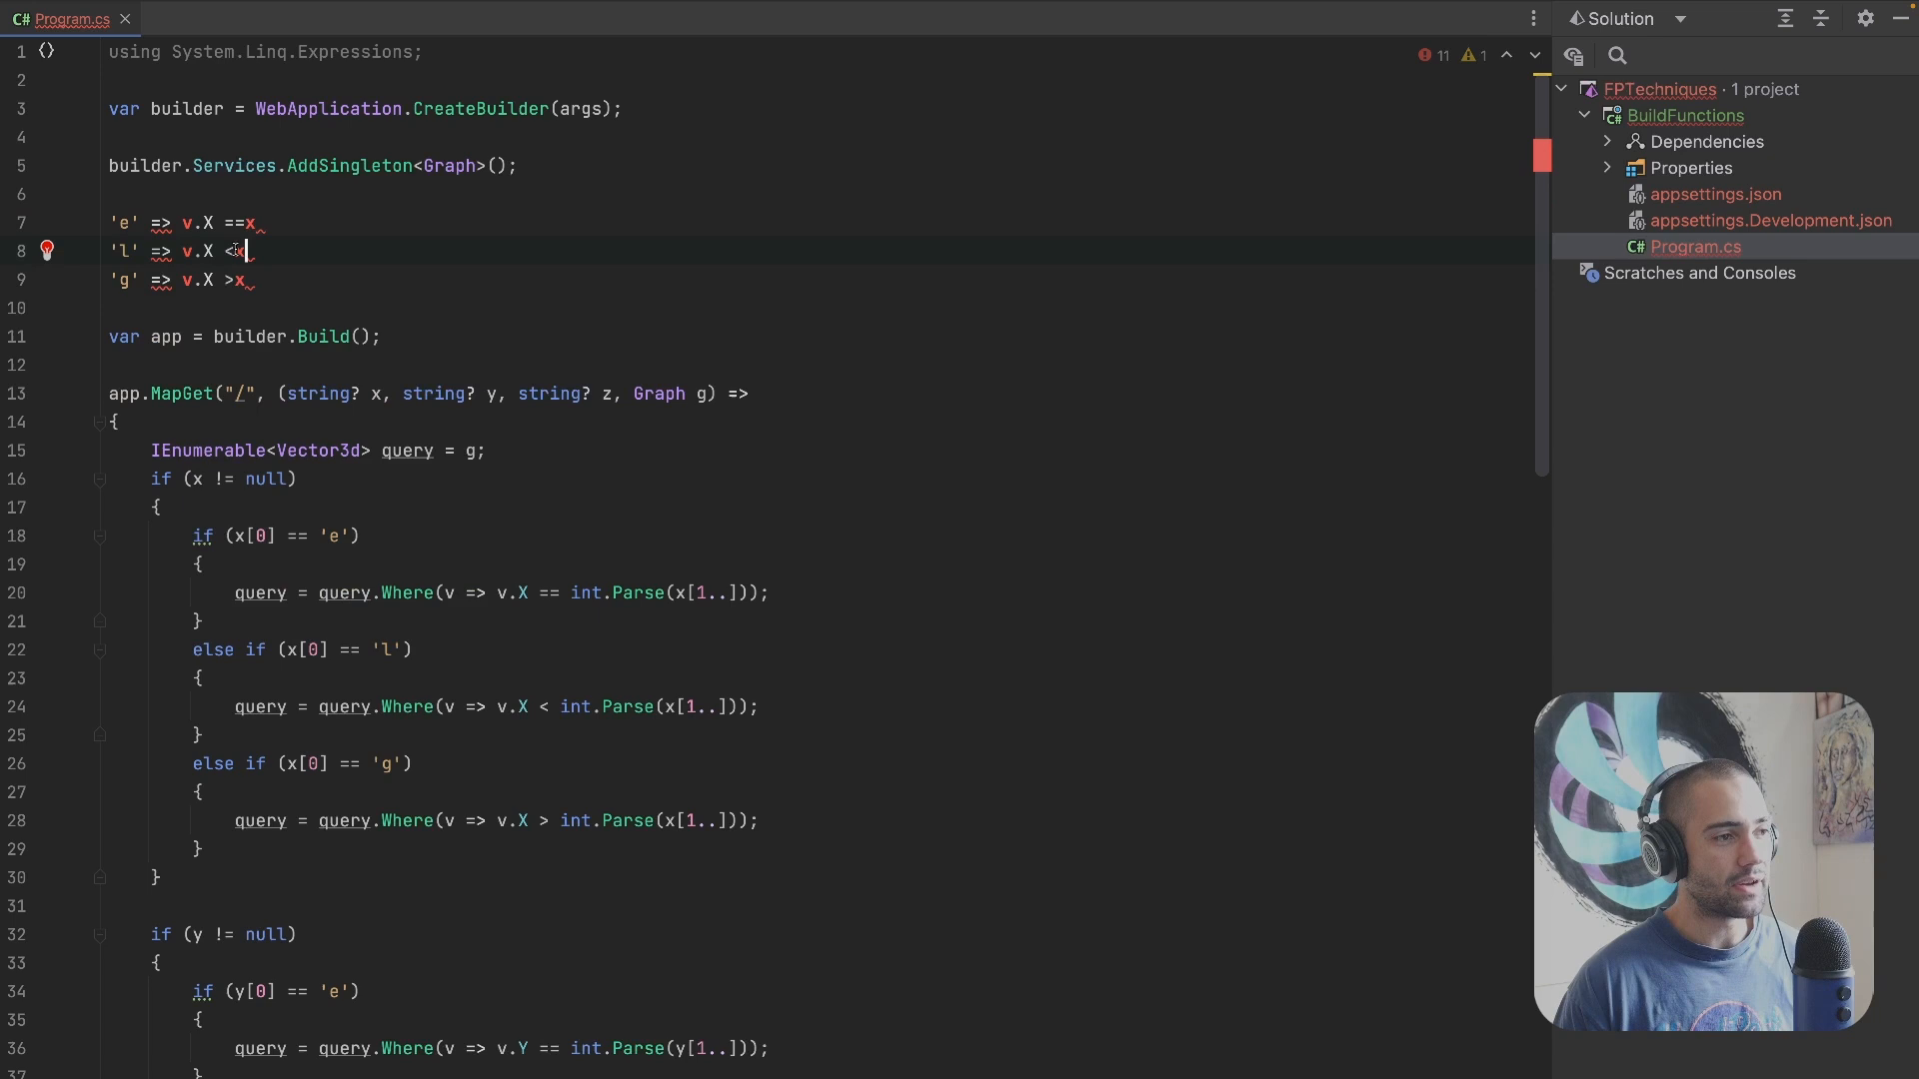
text(x)
key(Down)
text(x)
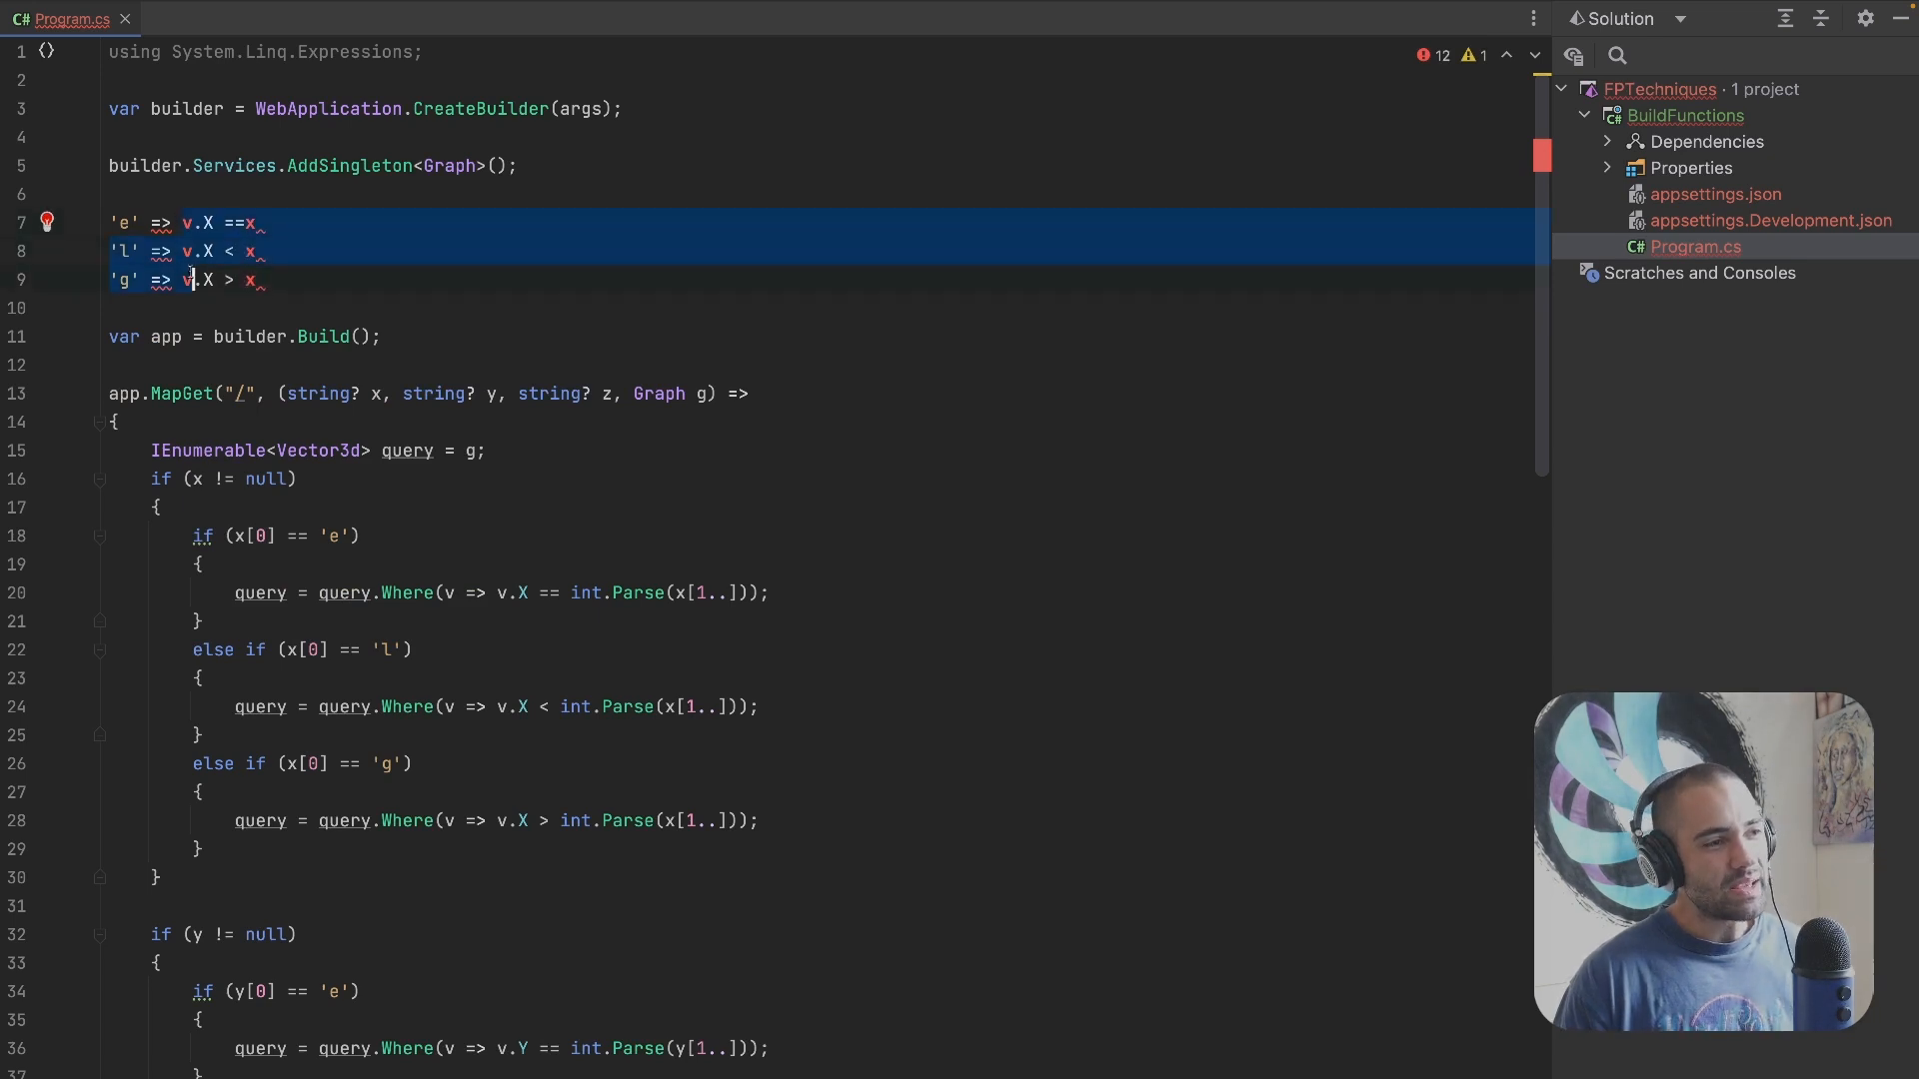
drag(183, 223, 183, 250)
key(shift+Right)
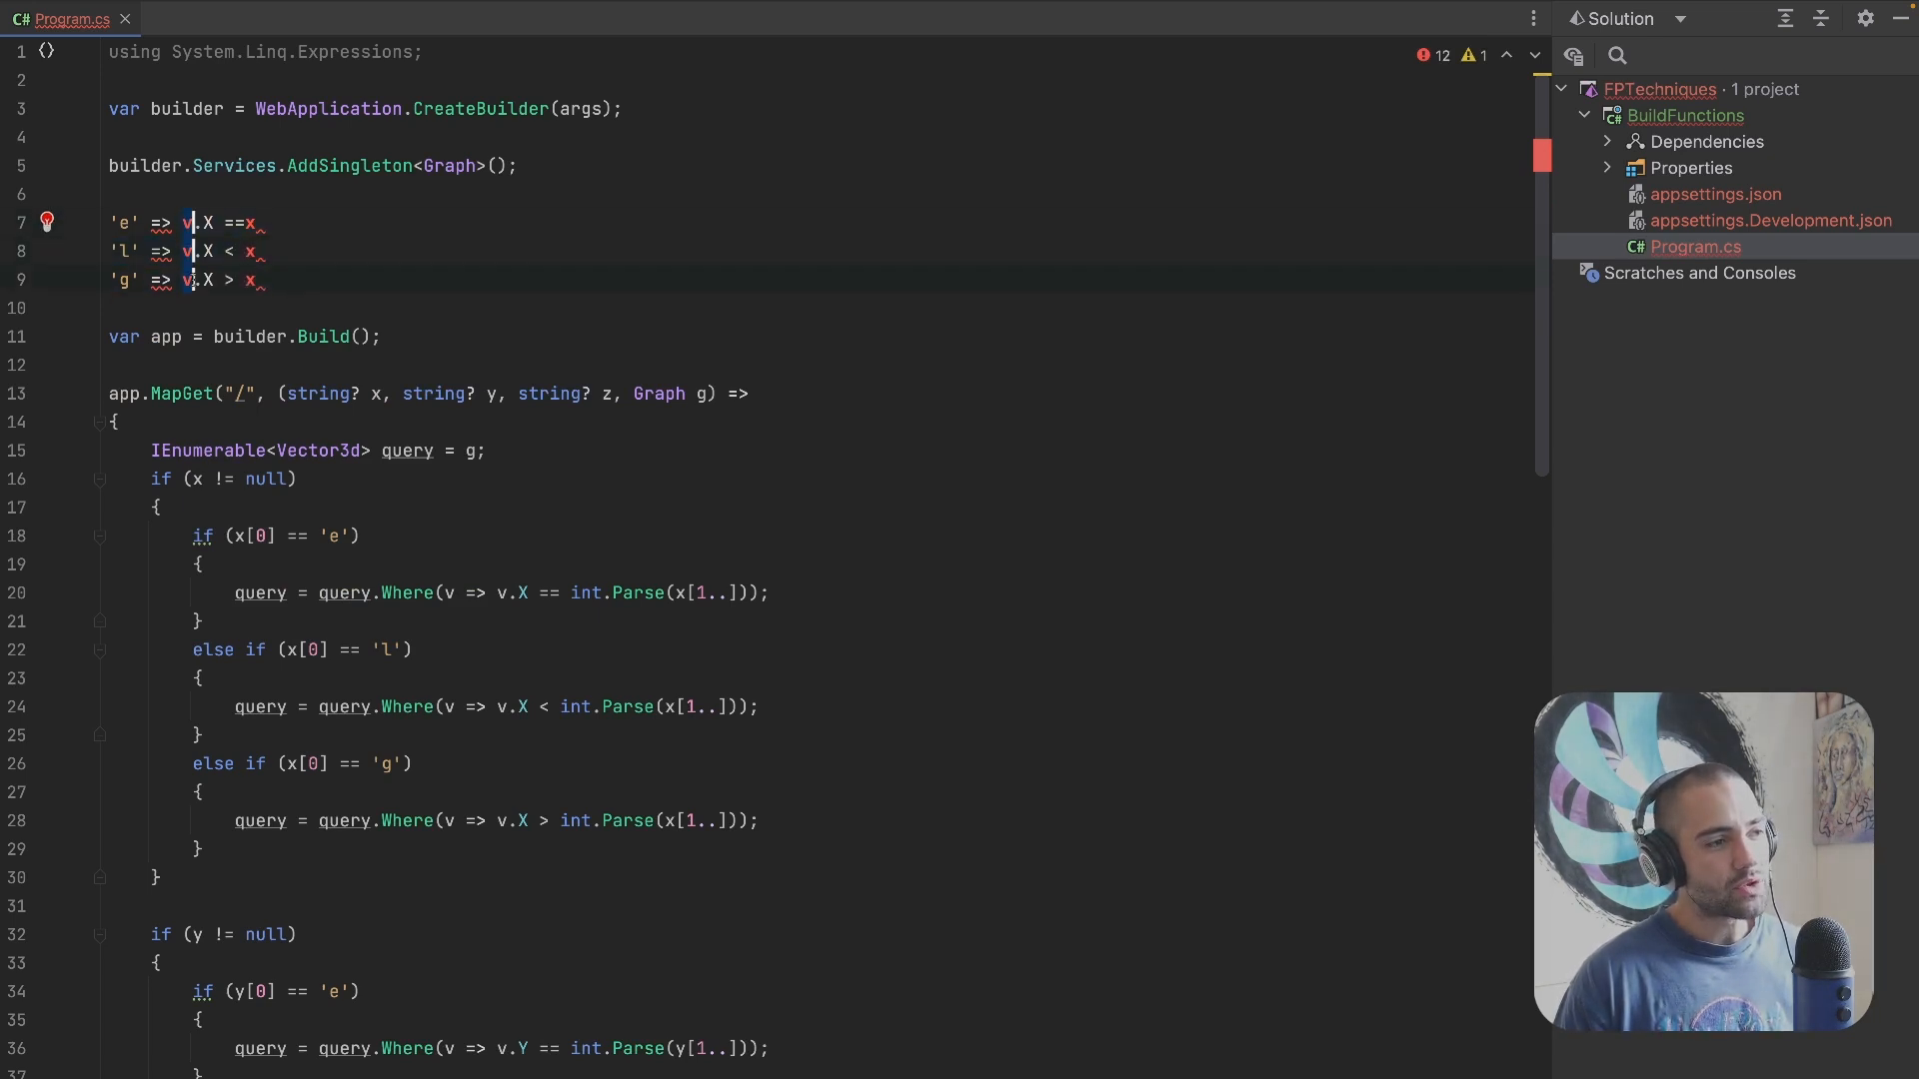
click(175, 250)
drag(182, 224, 182, 278)
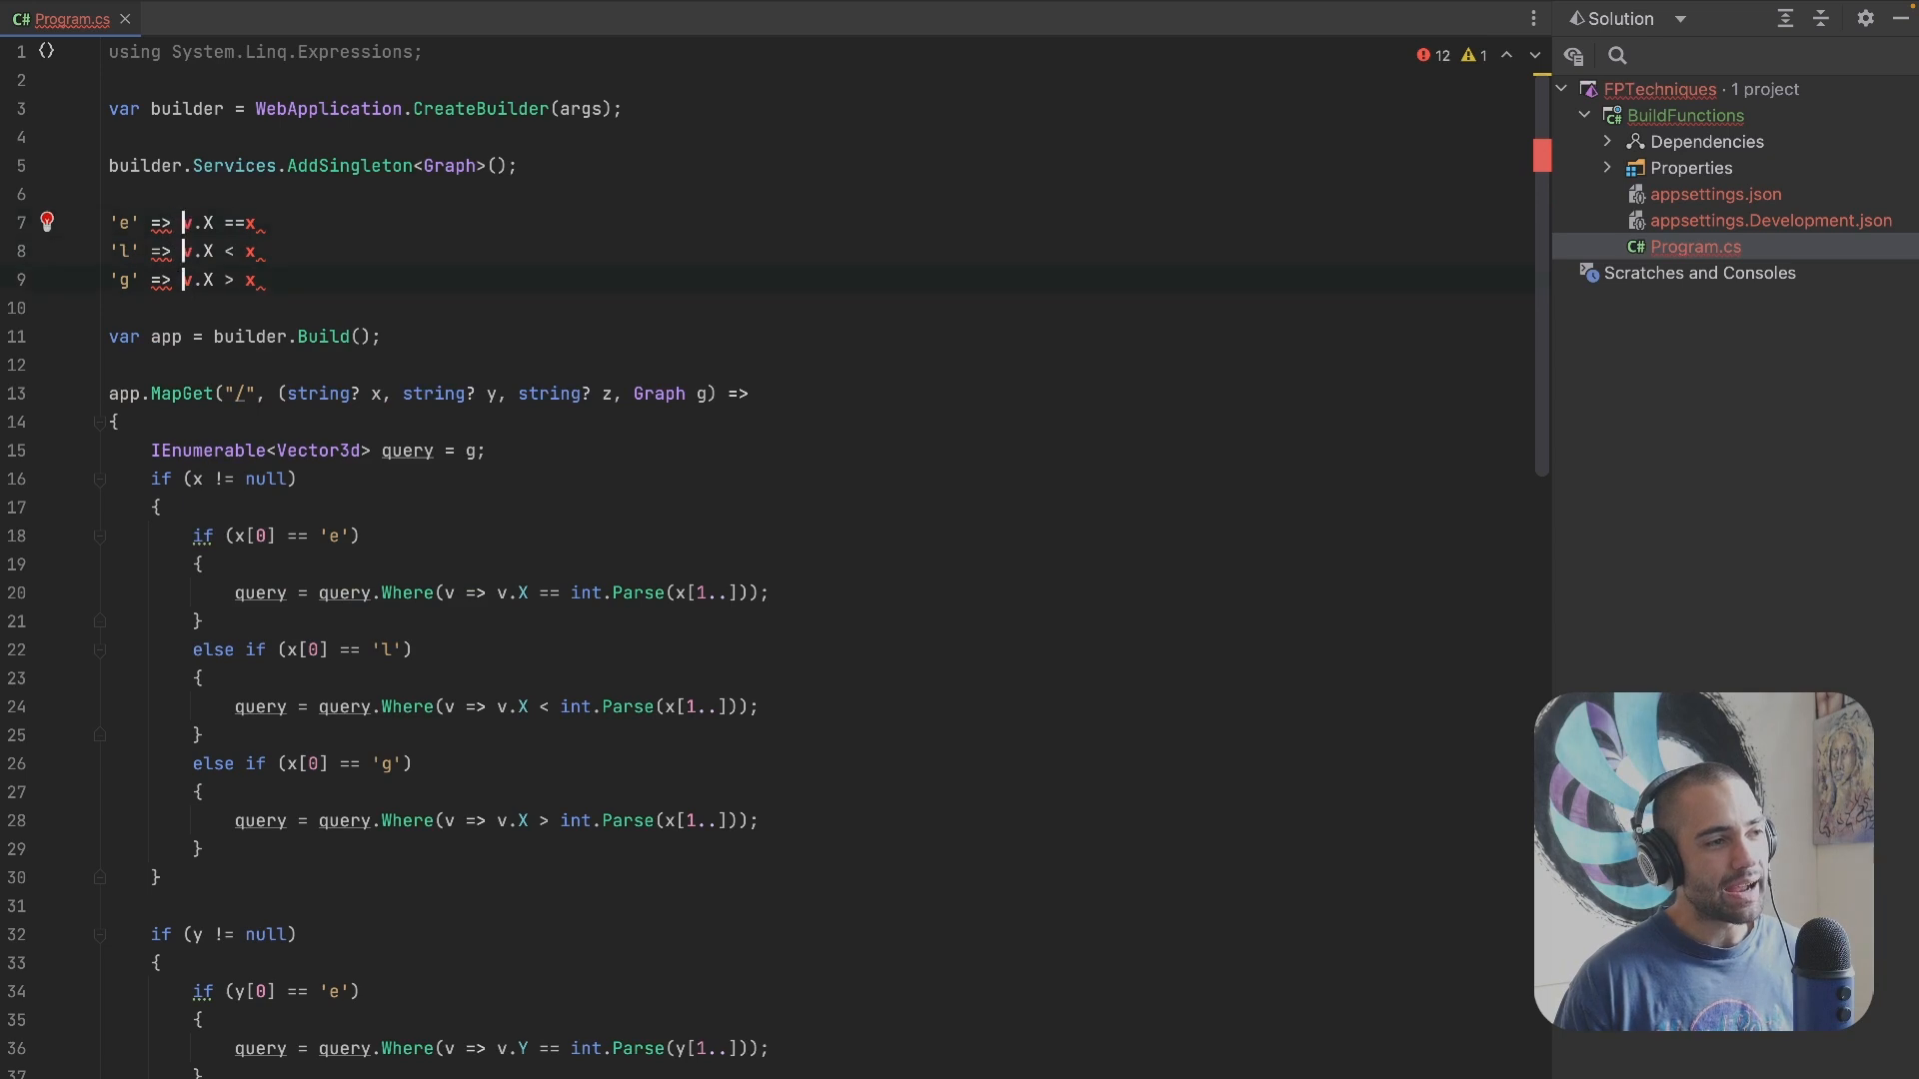
text(v =>)
key(End)
key(ctrl+space)
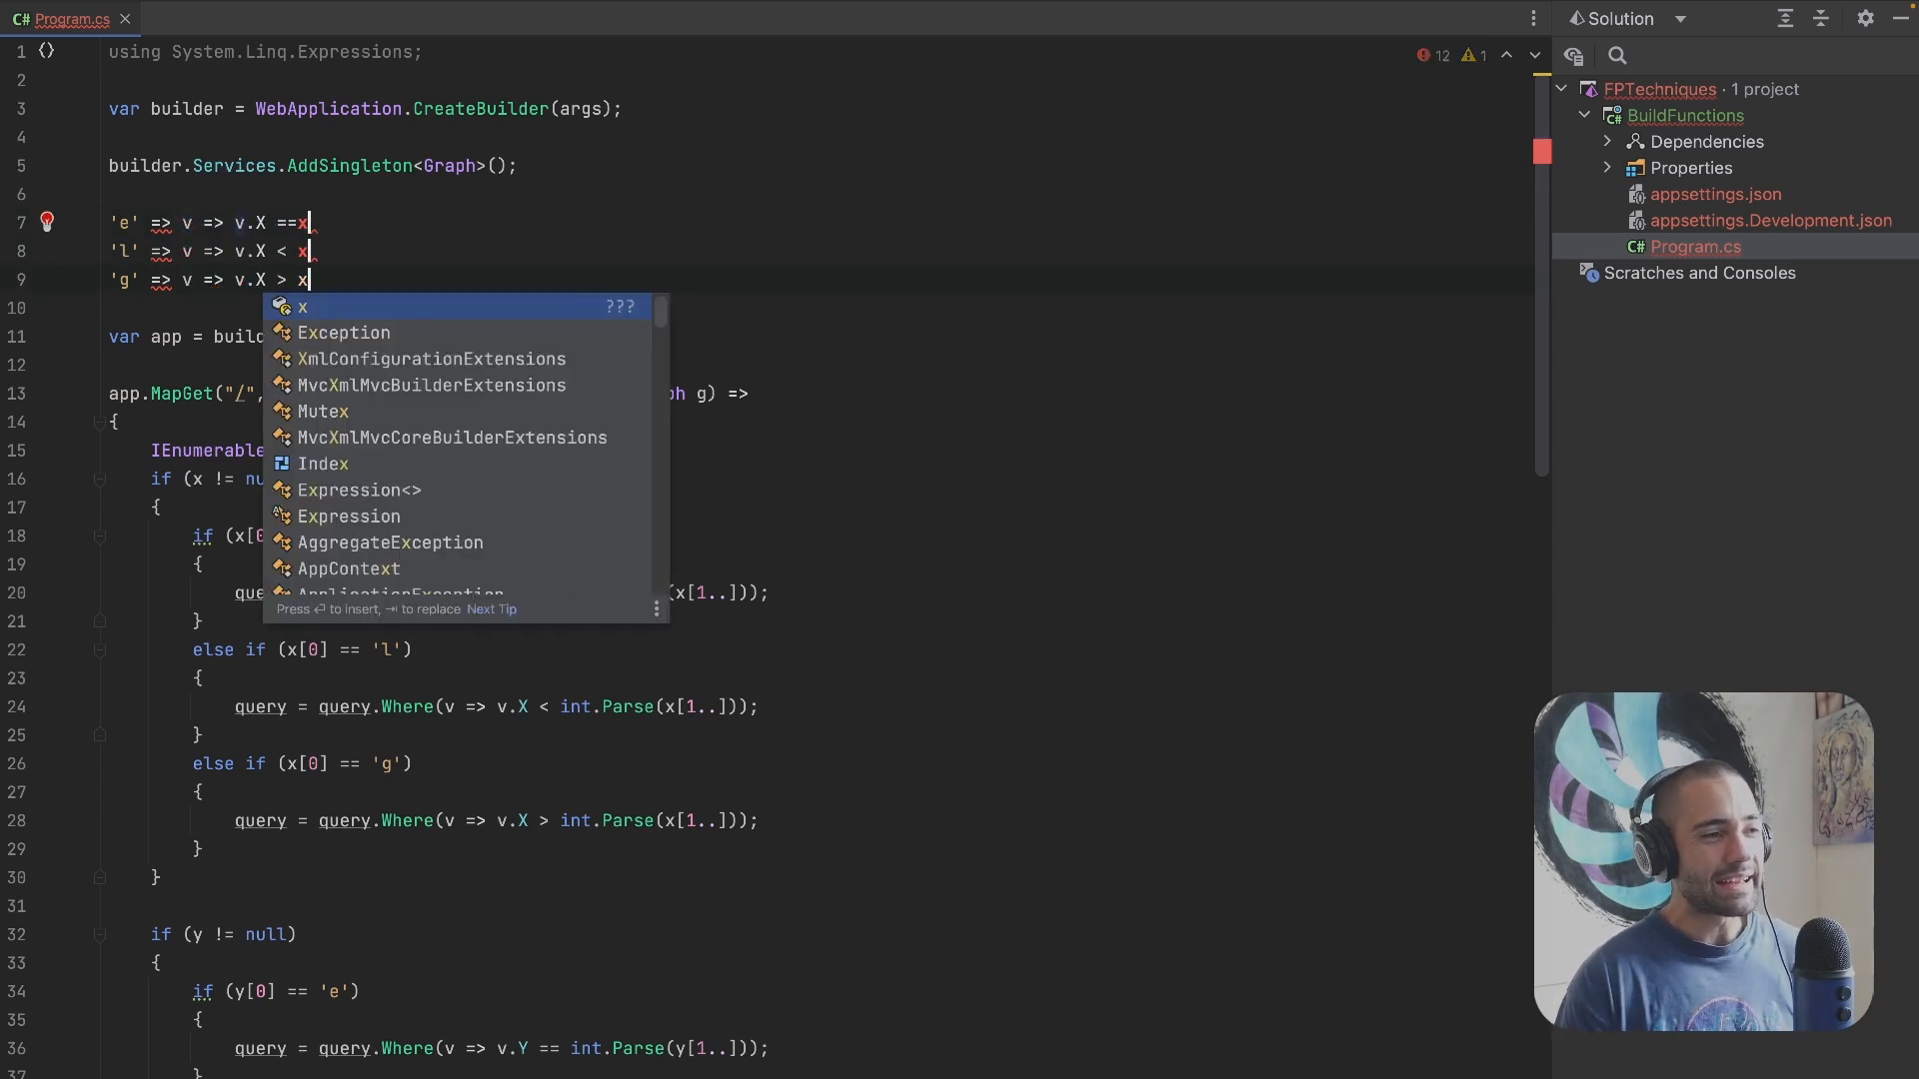
text(;)
key(Escape)
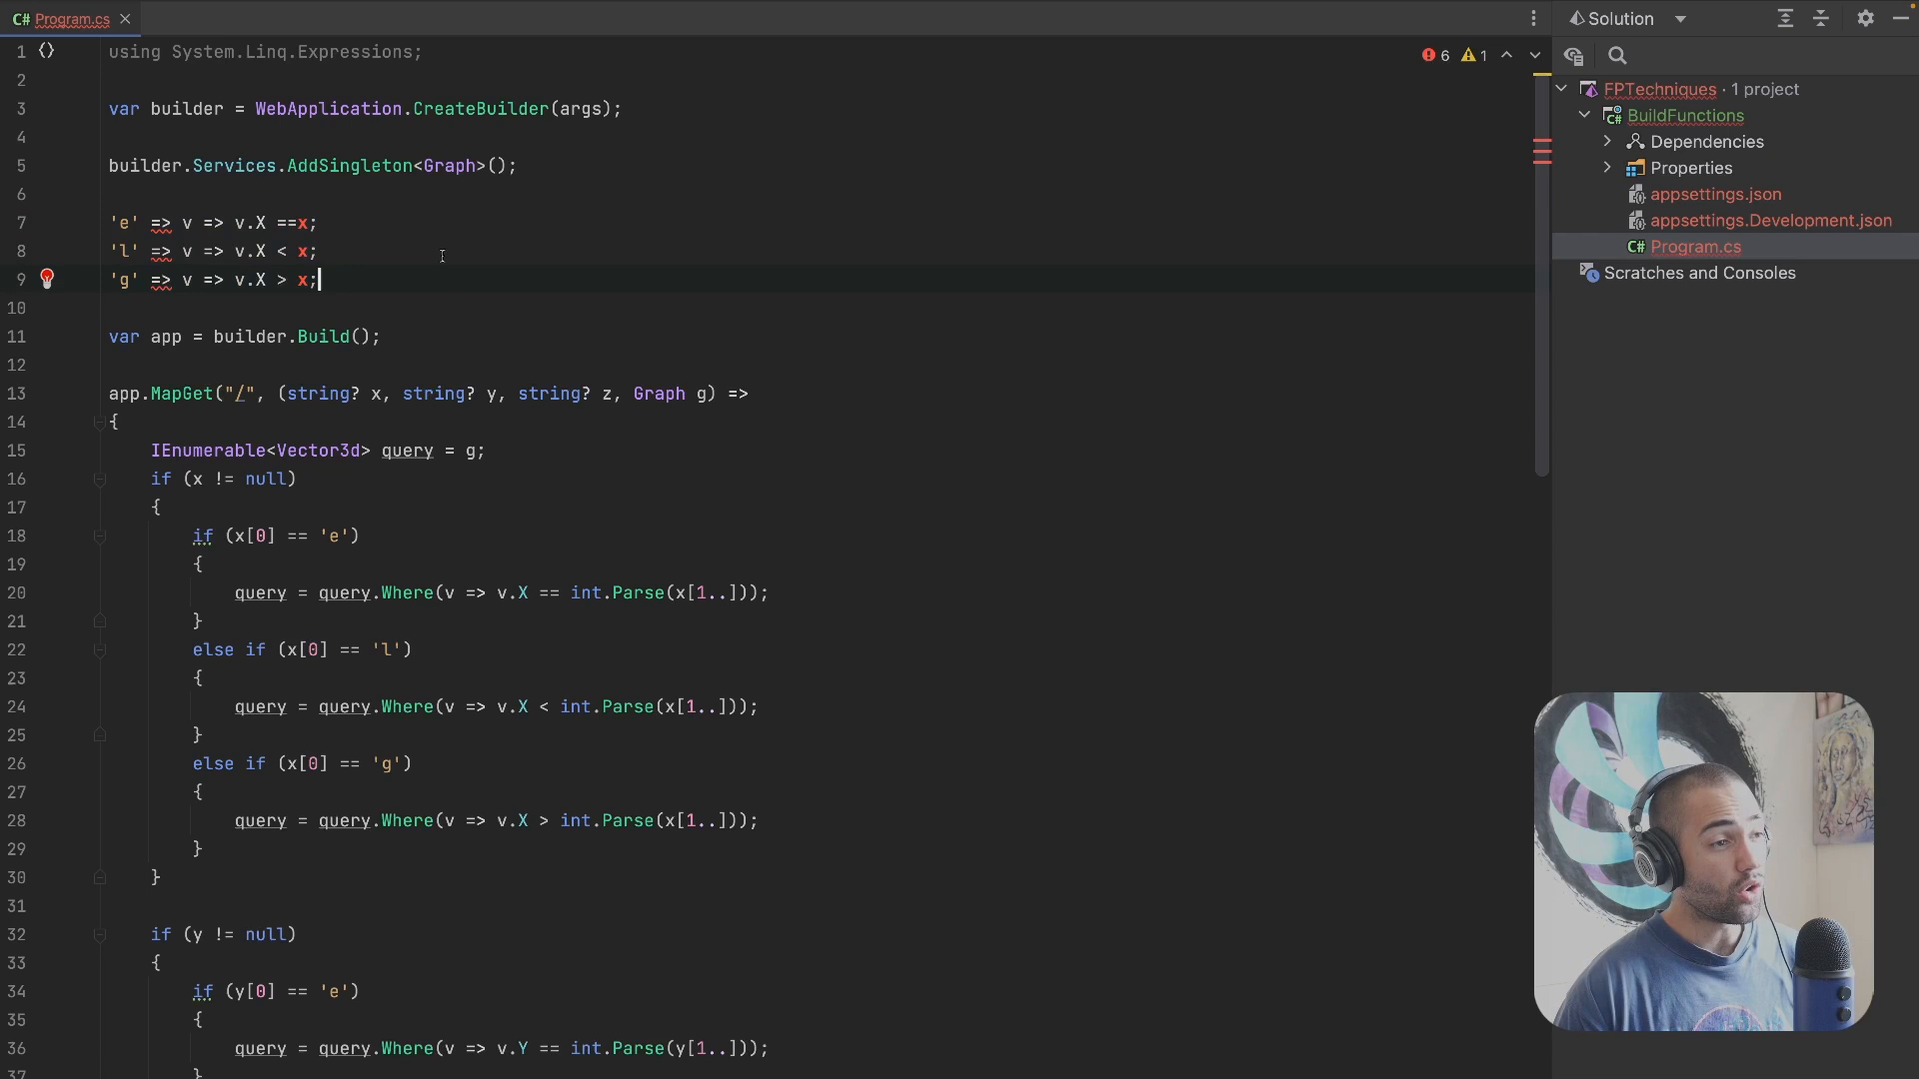
Step: Paste two copies of the three lambda lines, change them to v.Y and v.Z, and comment both groups out
key(Return)
key(Return)
text('e' => v => v.X ==x; 'l' => v => v.X < x; 'g' => v => v.X > x;)
key(Return)
key(Return)
text('e' => v => v.X ==x; 'l' => v => v.X < x; 'g' => v => v.X > x;)
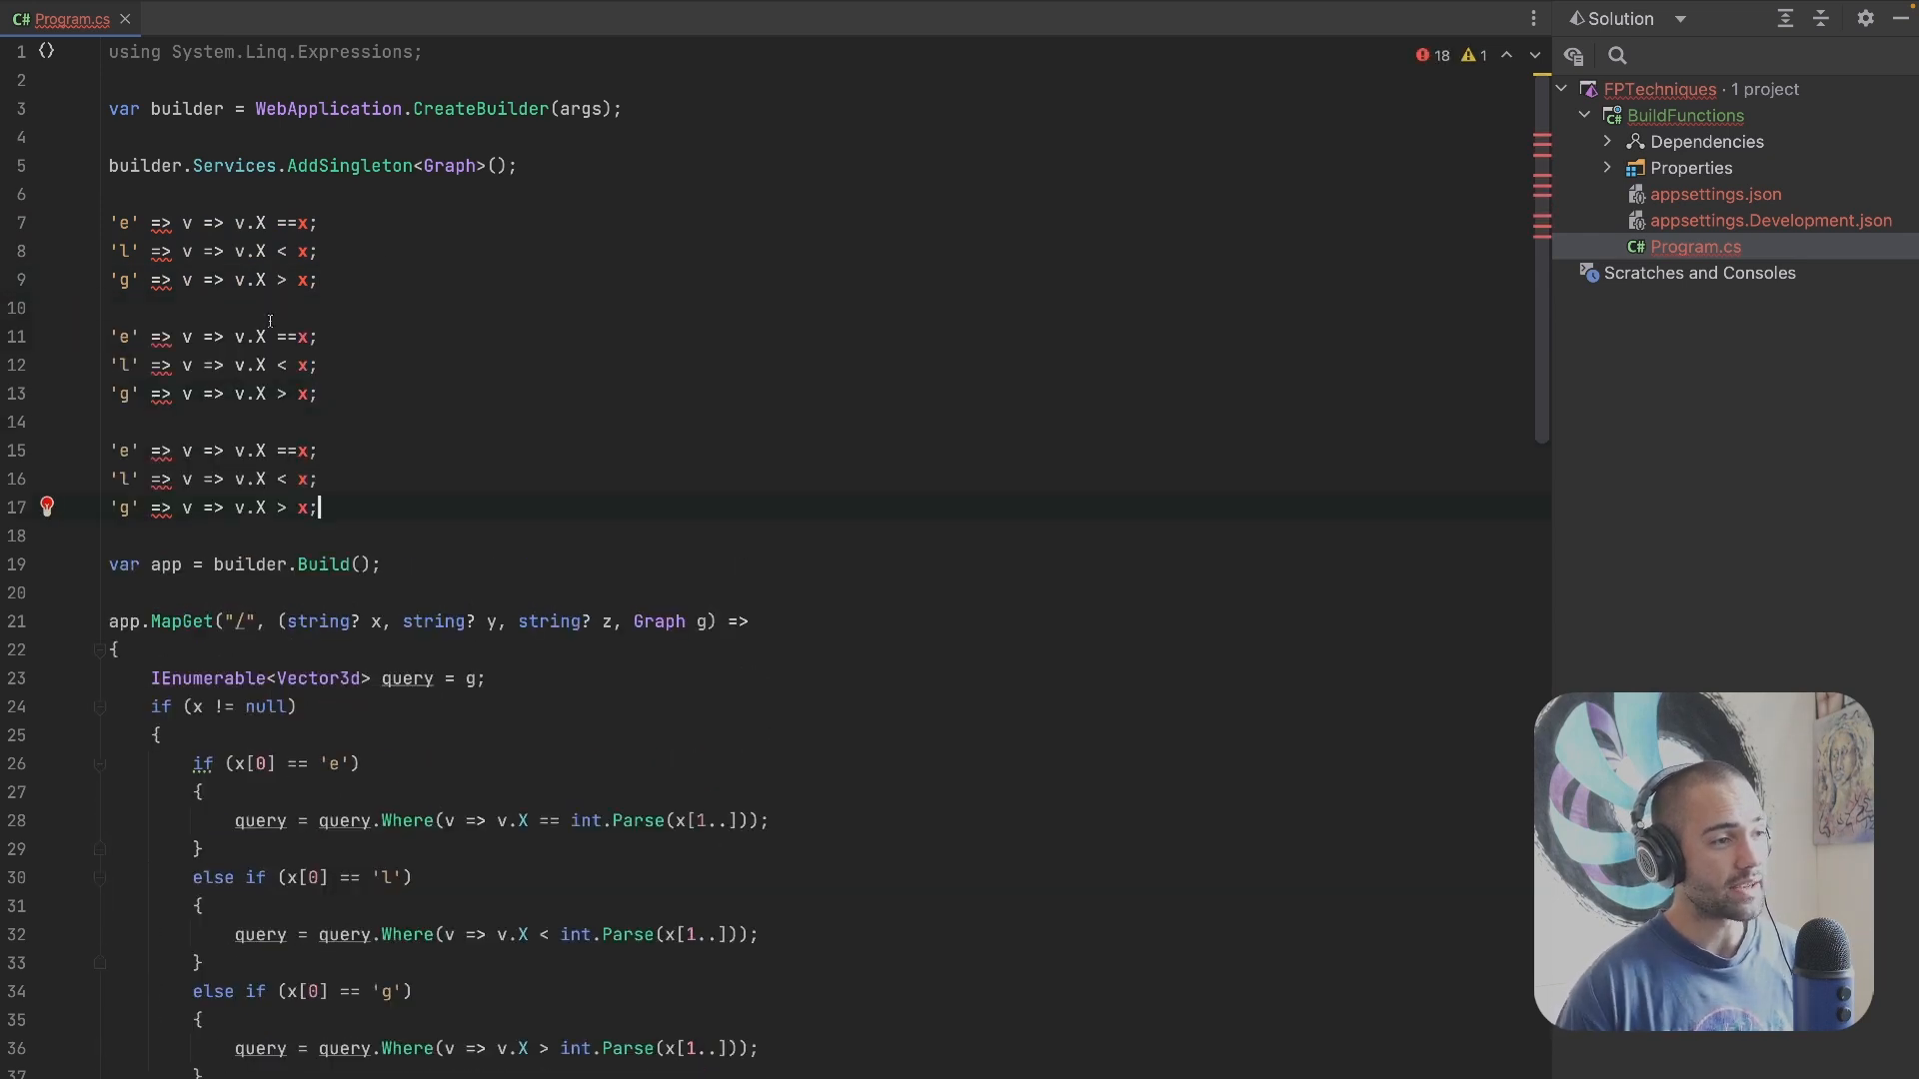
drag(258, 336, 270, 393)
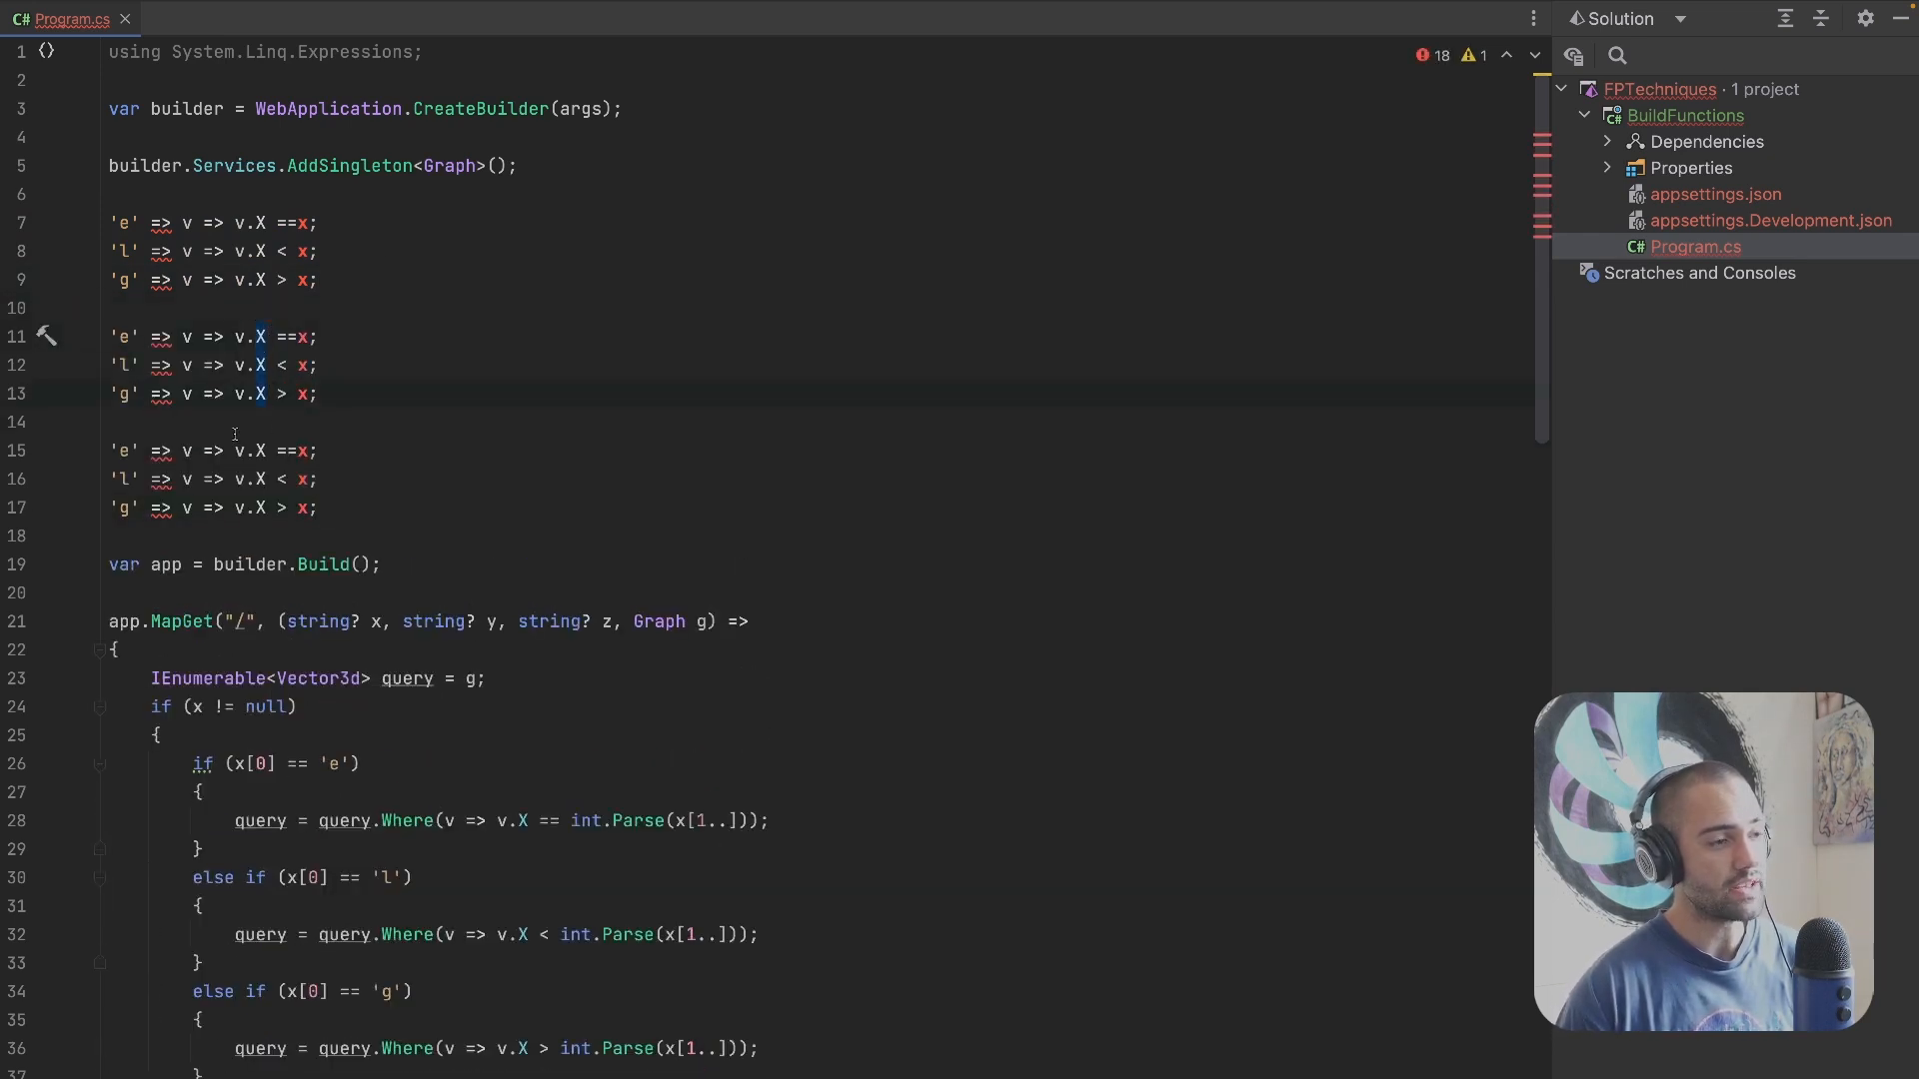
text(Y)
mouse_move(258, 449)
mouse_down()
mouse_move(270, 508)
mouse_move(108, 337)
mouse_up()
text(Z)
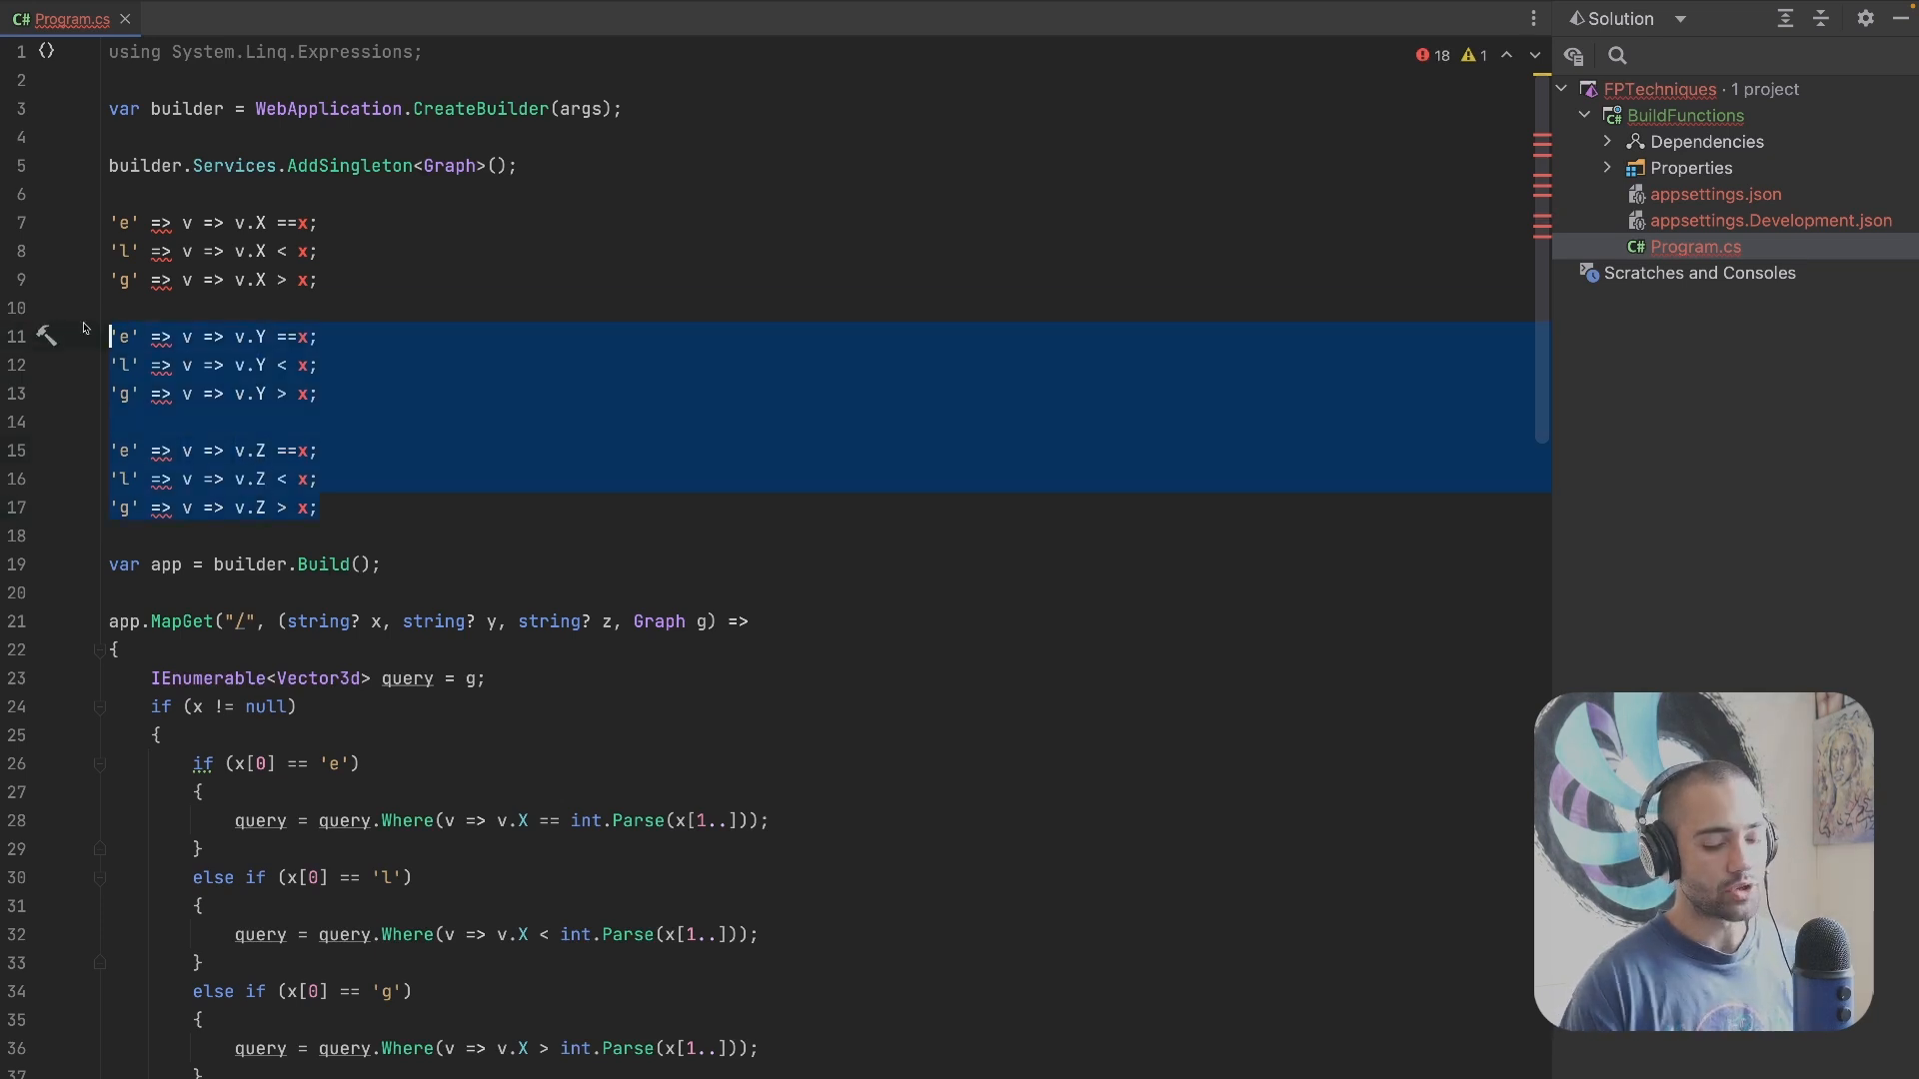
key(ctrl+slash)
mouse_move(108, 335)
mouse_down()
mouse_move(306, 479)
mouse_move(531, 497)
mouse_up()
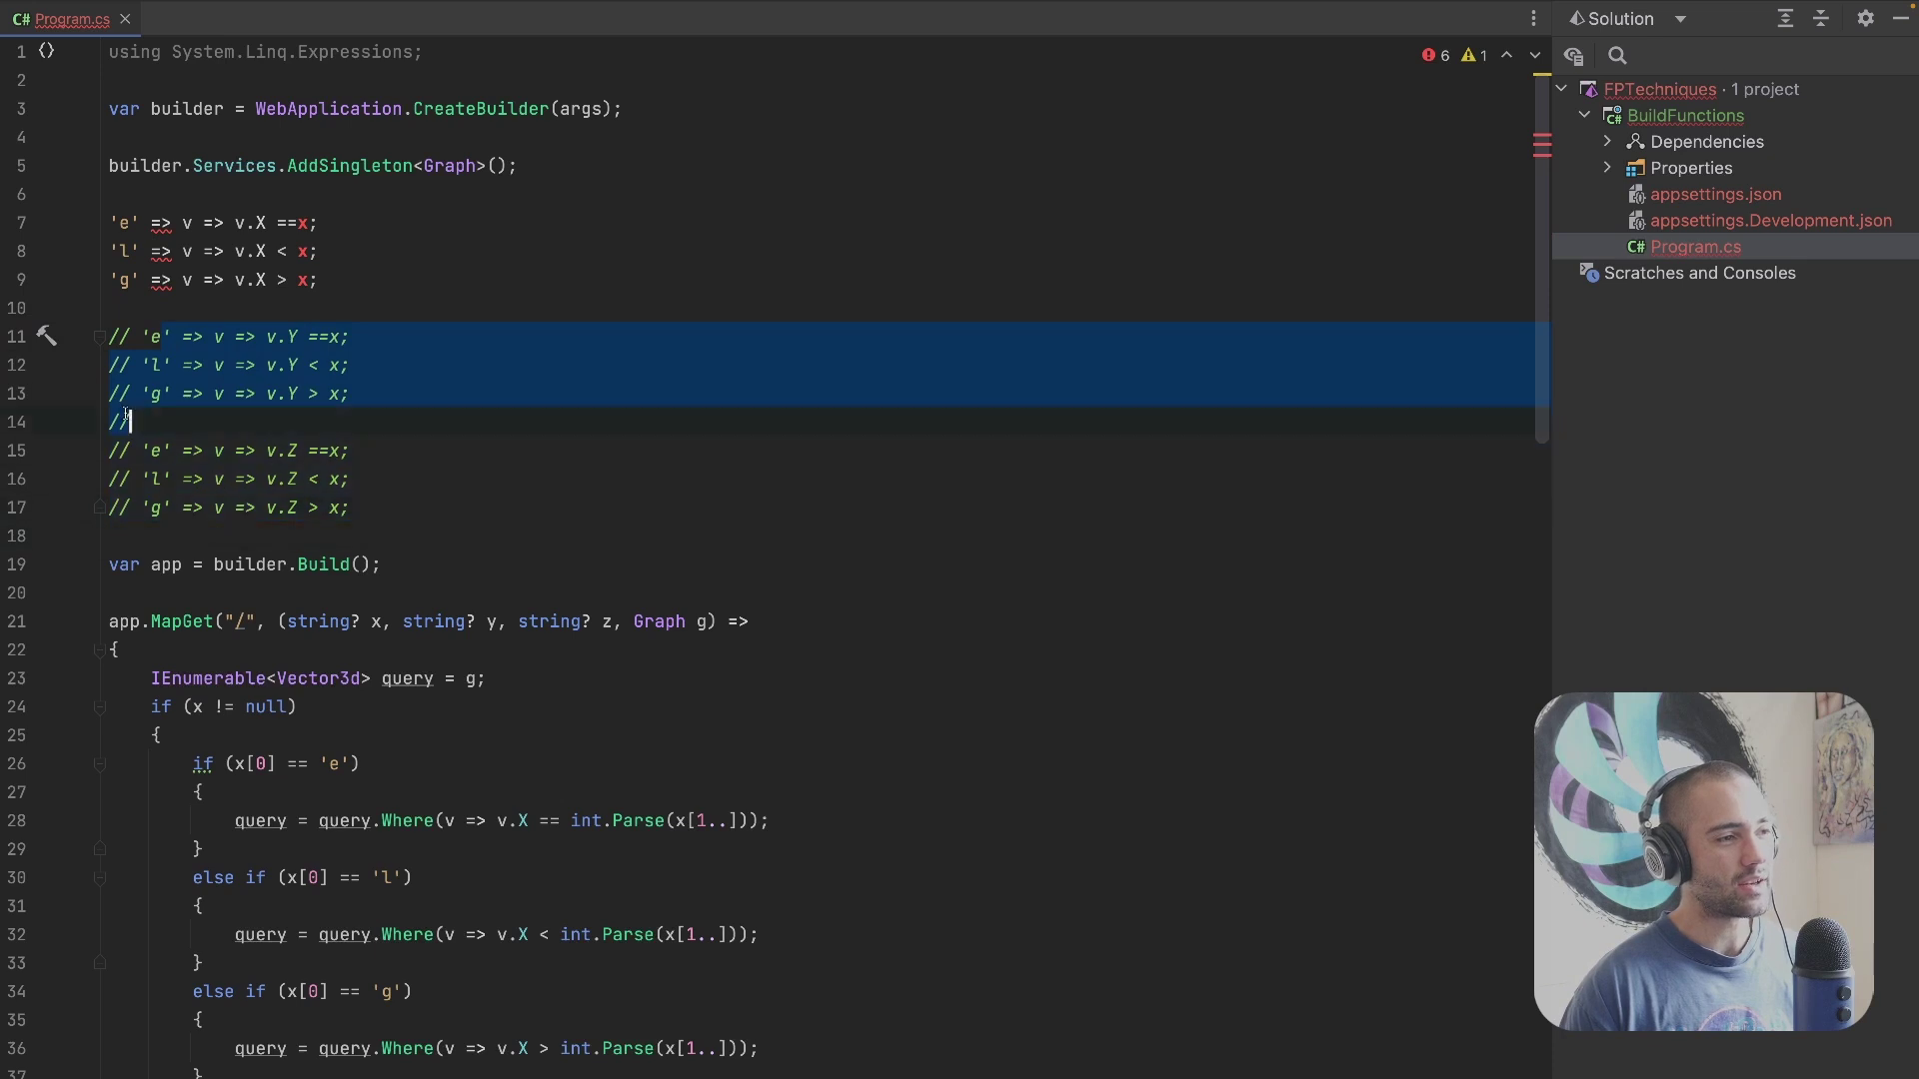
Step: Compare the three X condition lines 7–9 against the endpoint's x parameter on line 21
click(462, 479)
click(302, 223)
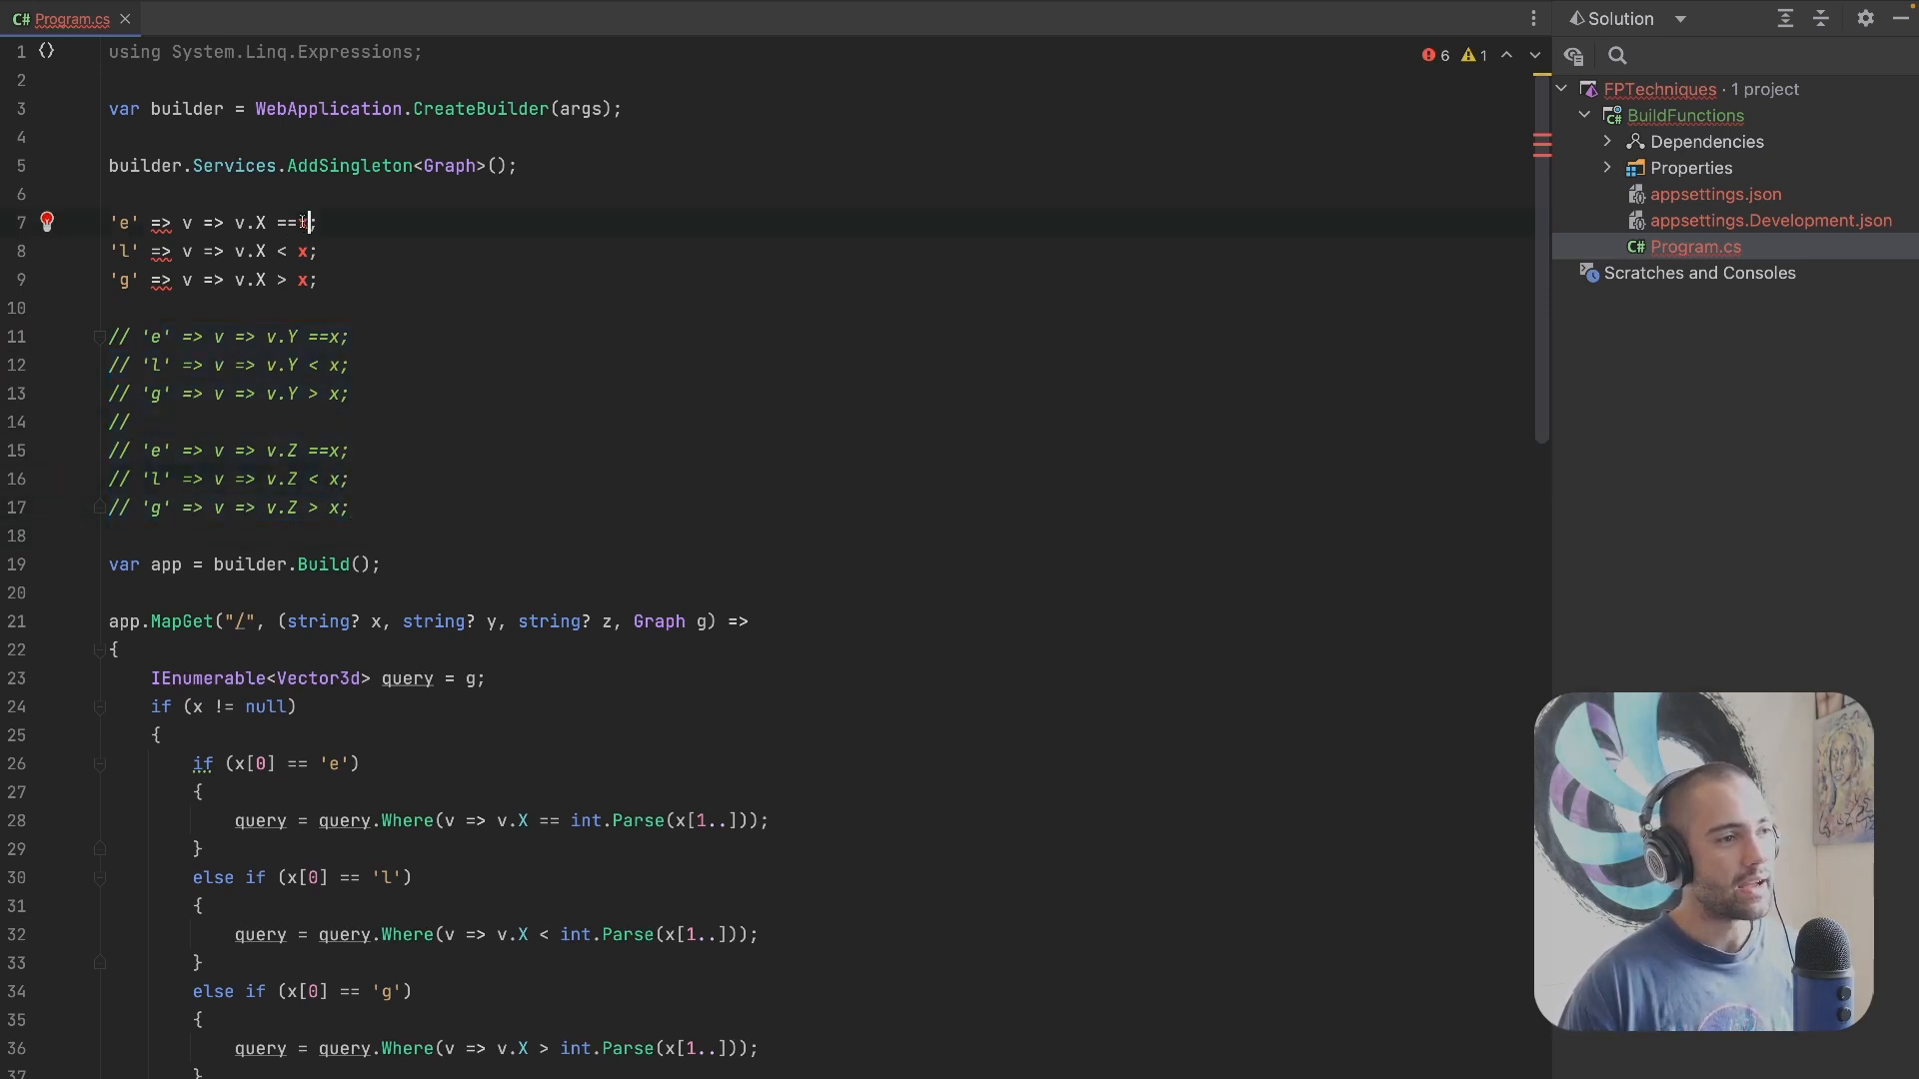
drag(317, 249, 311, 280)
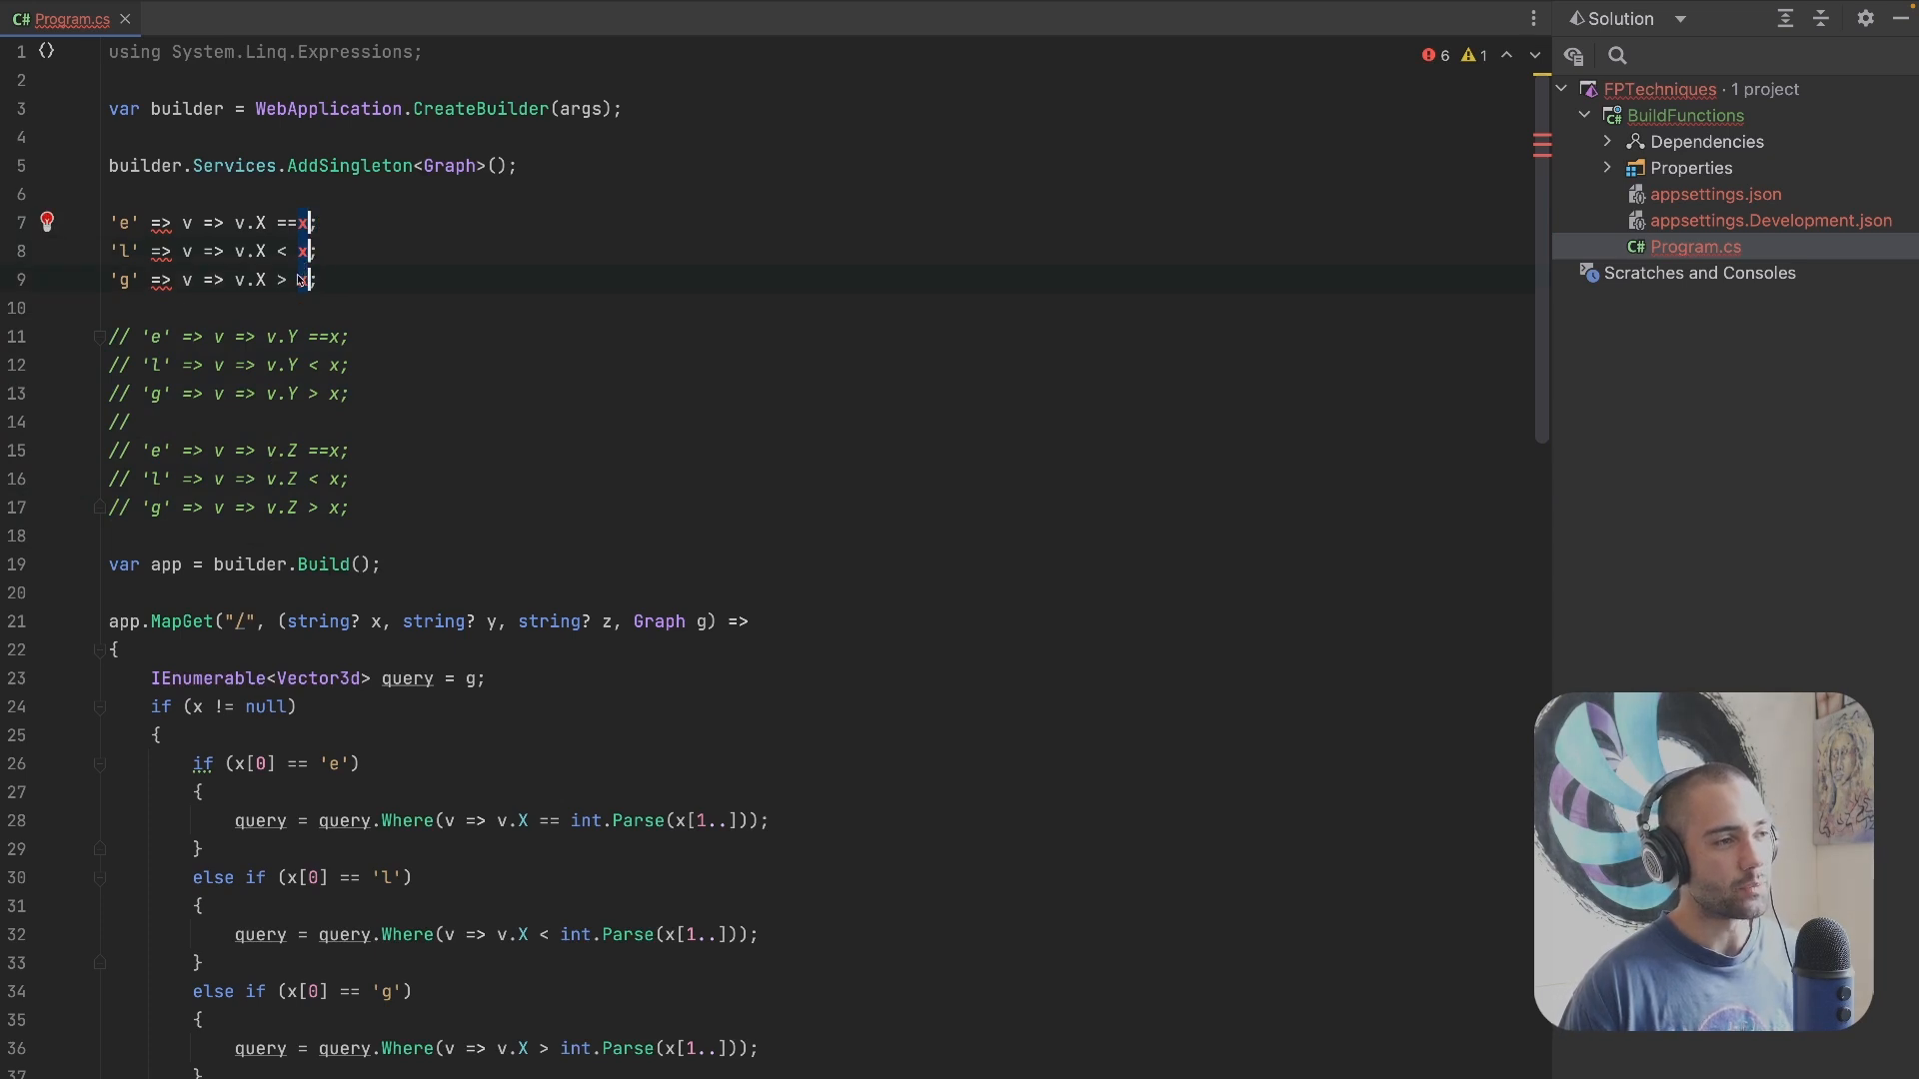
key(Escape)
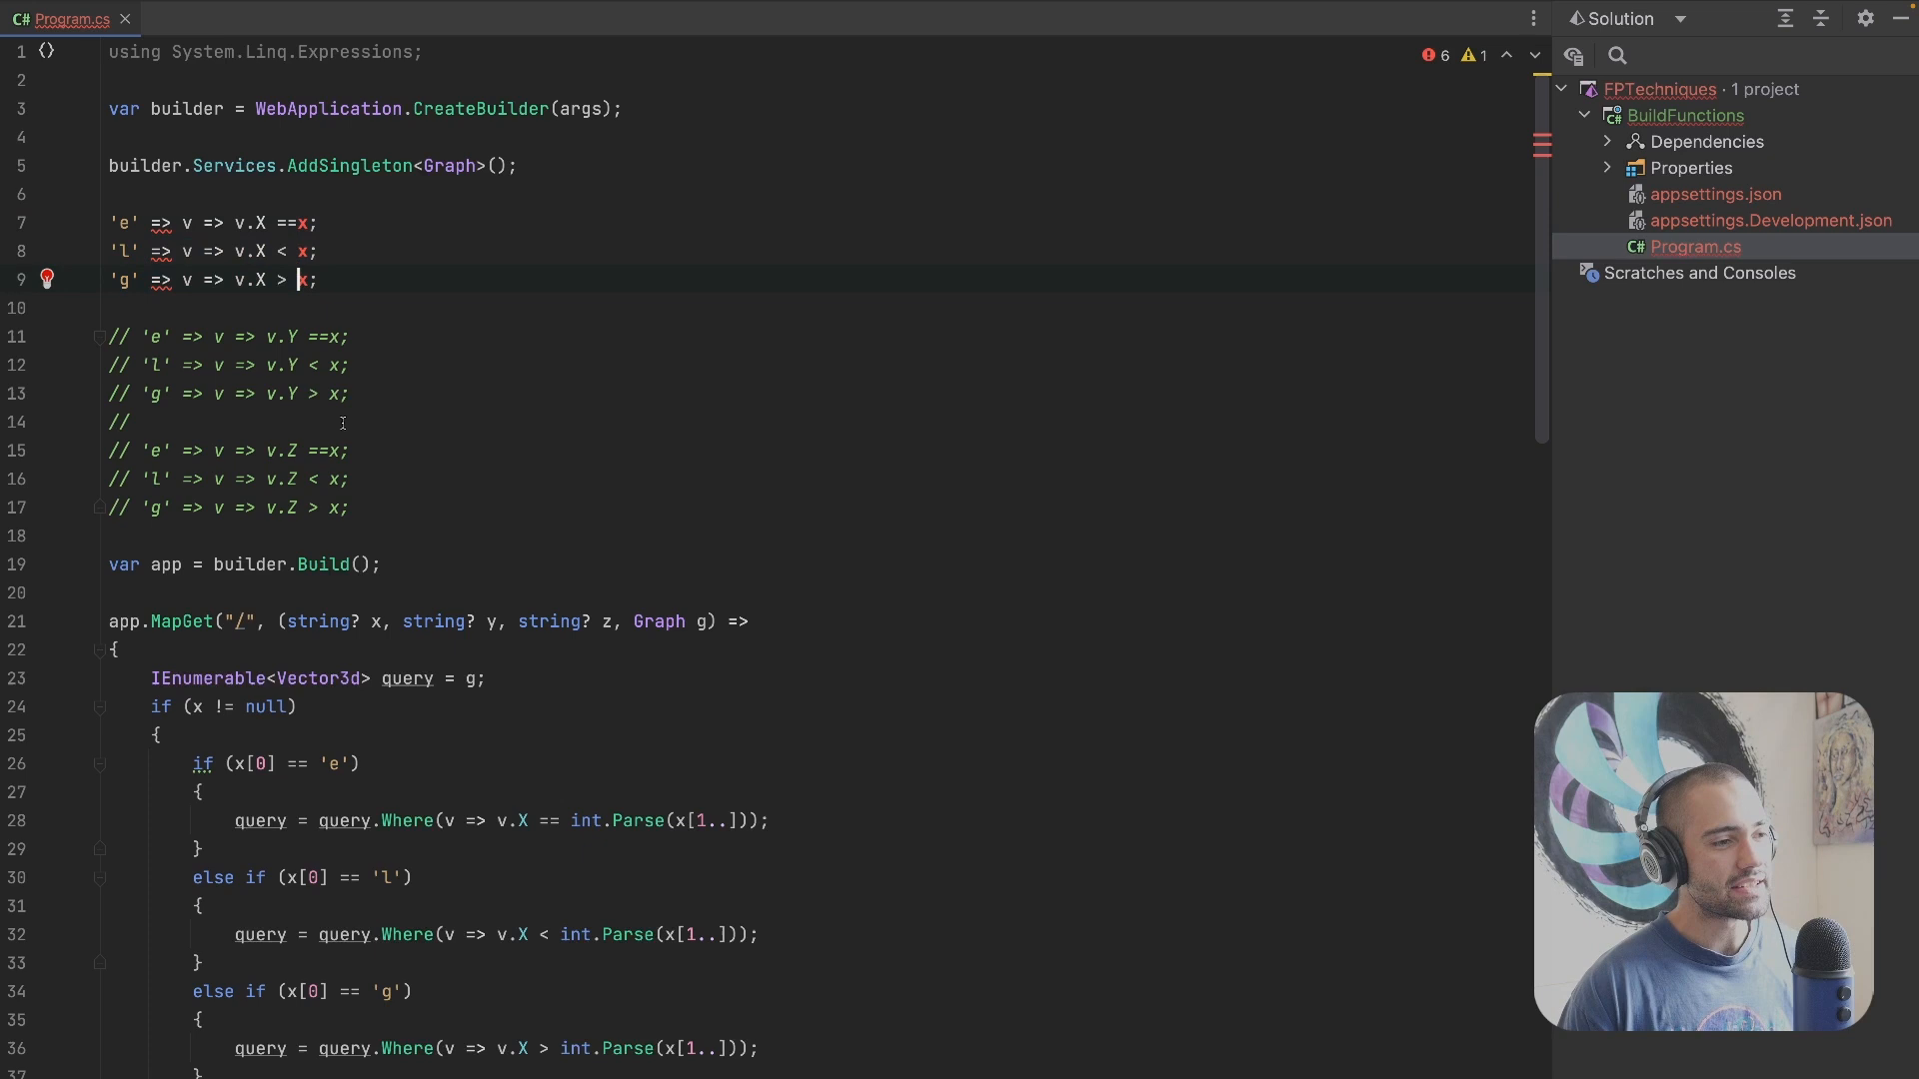
drag(285, 621, 393, 620)
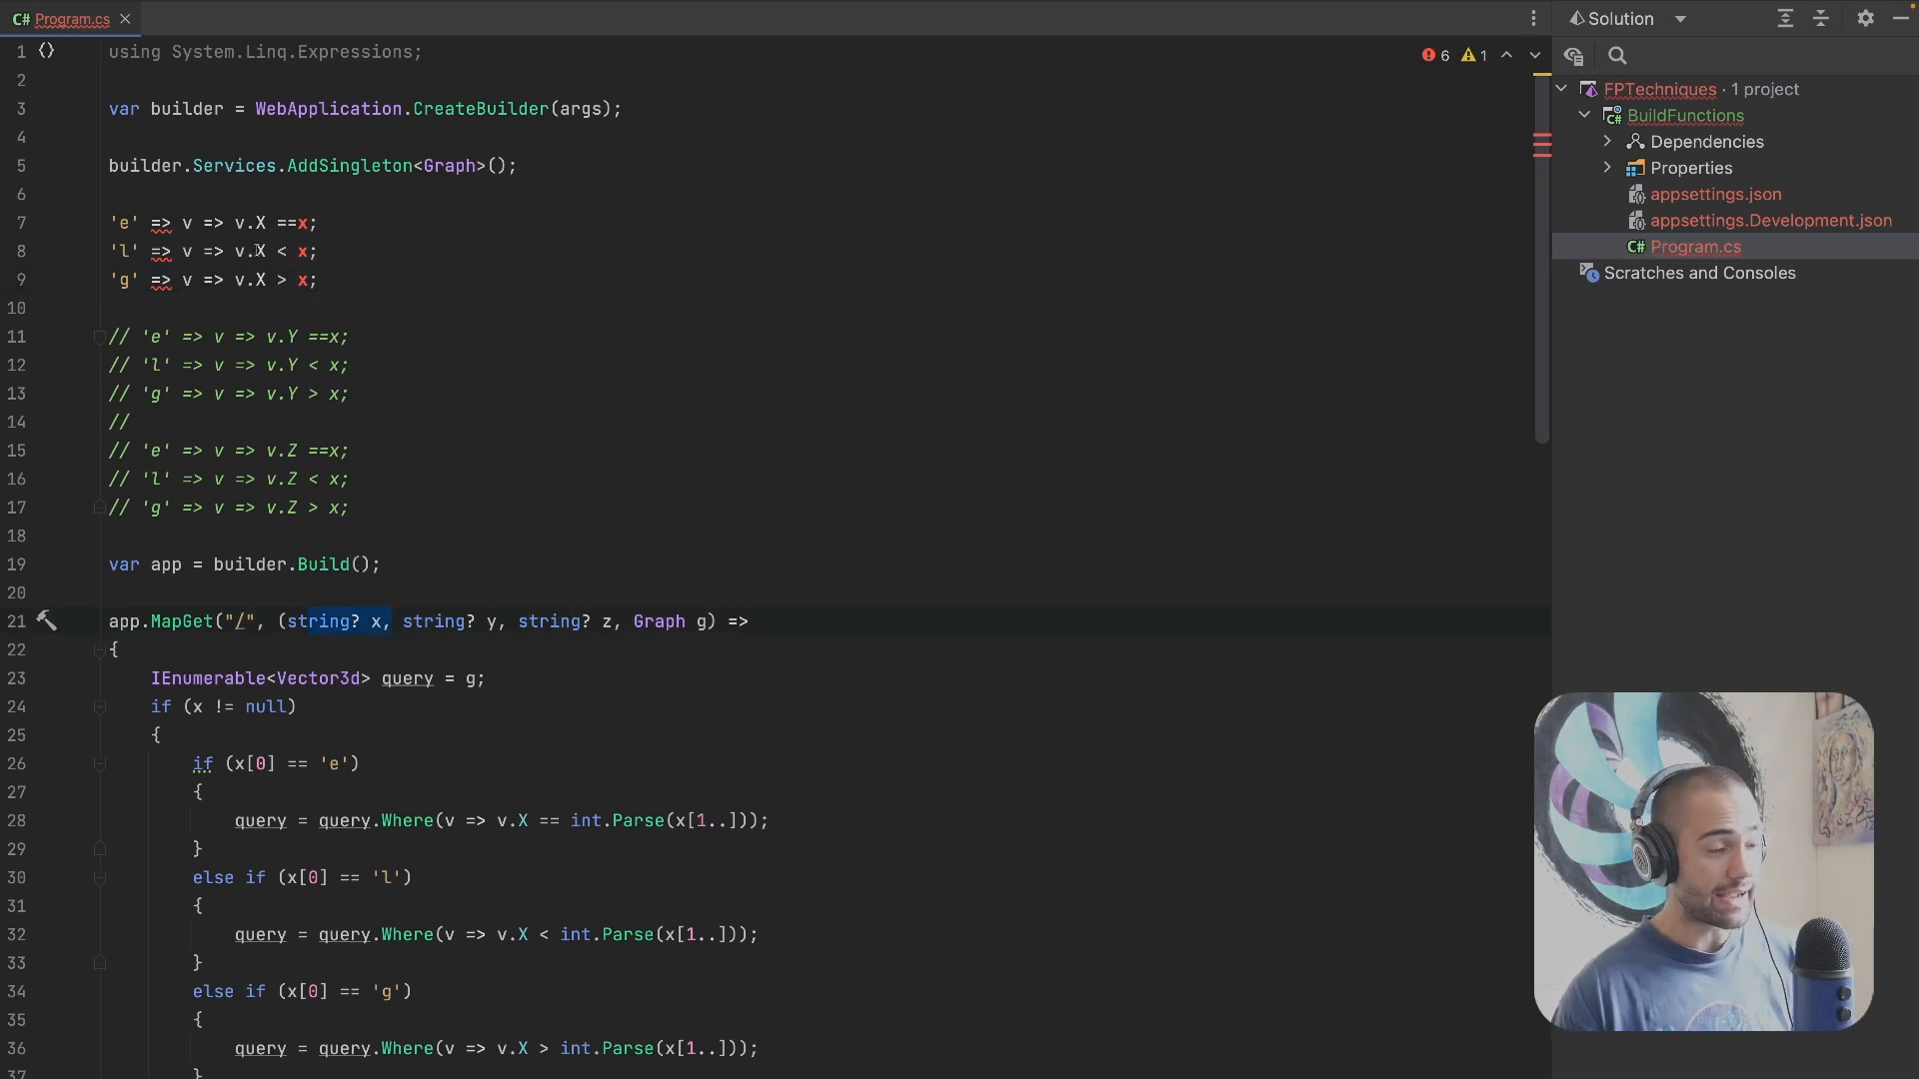
drag(110, 223, 243, 279)
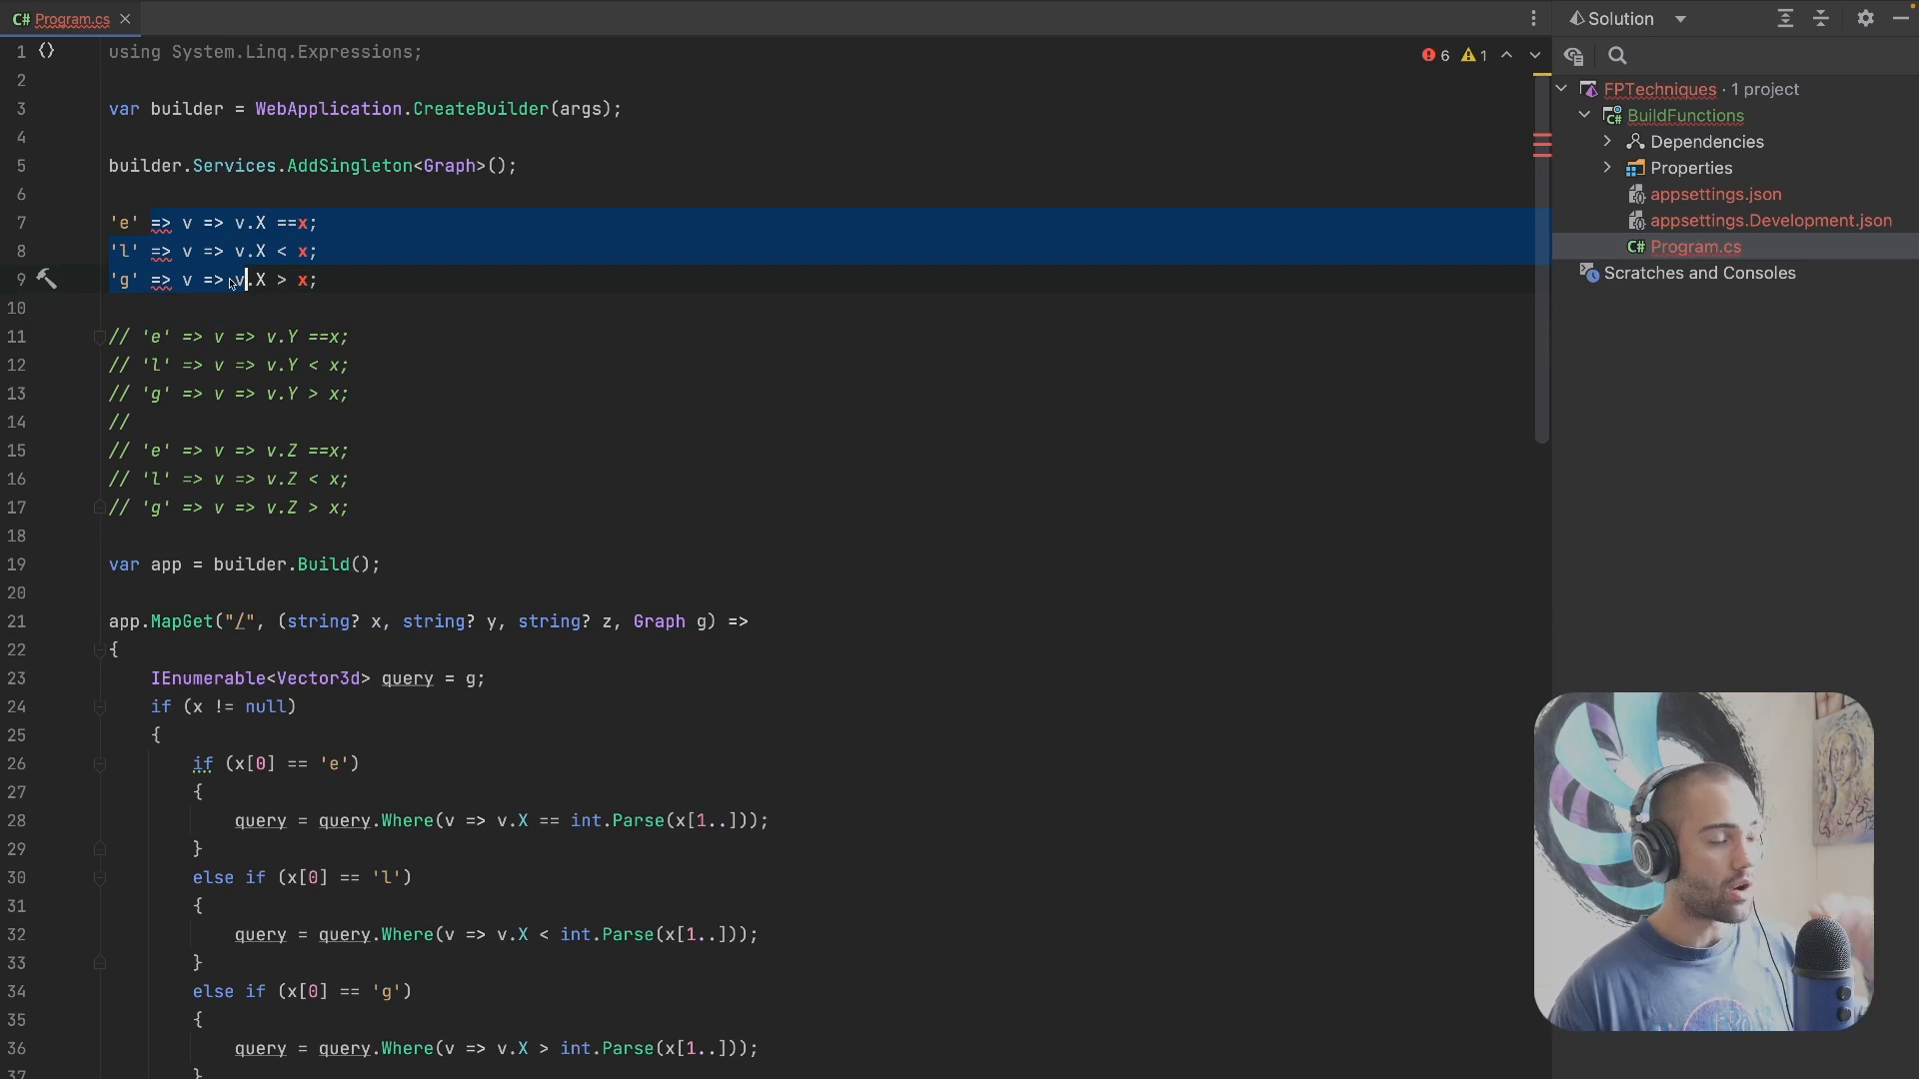
mouse_move(234, 280)
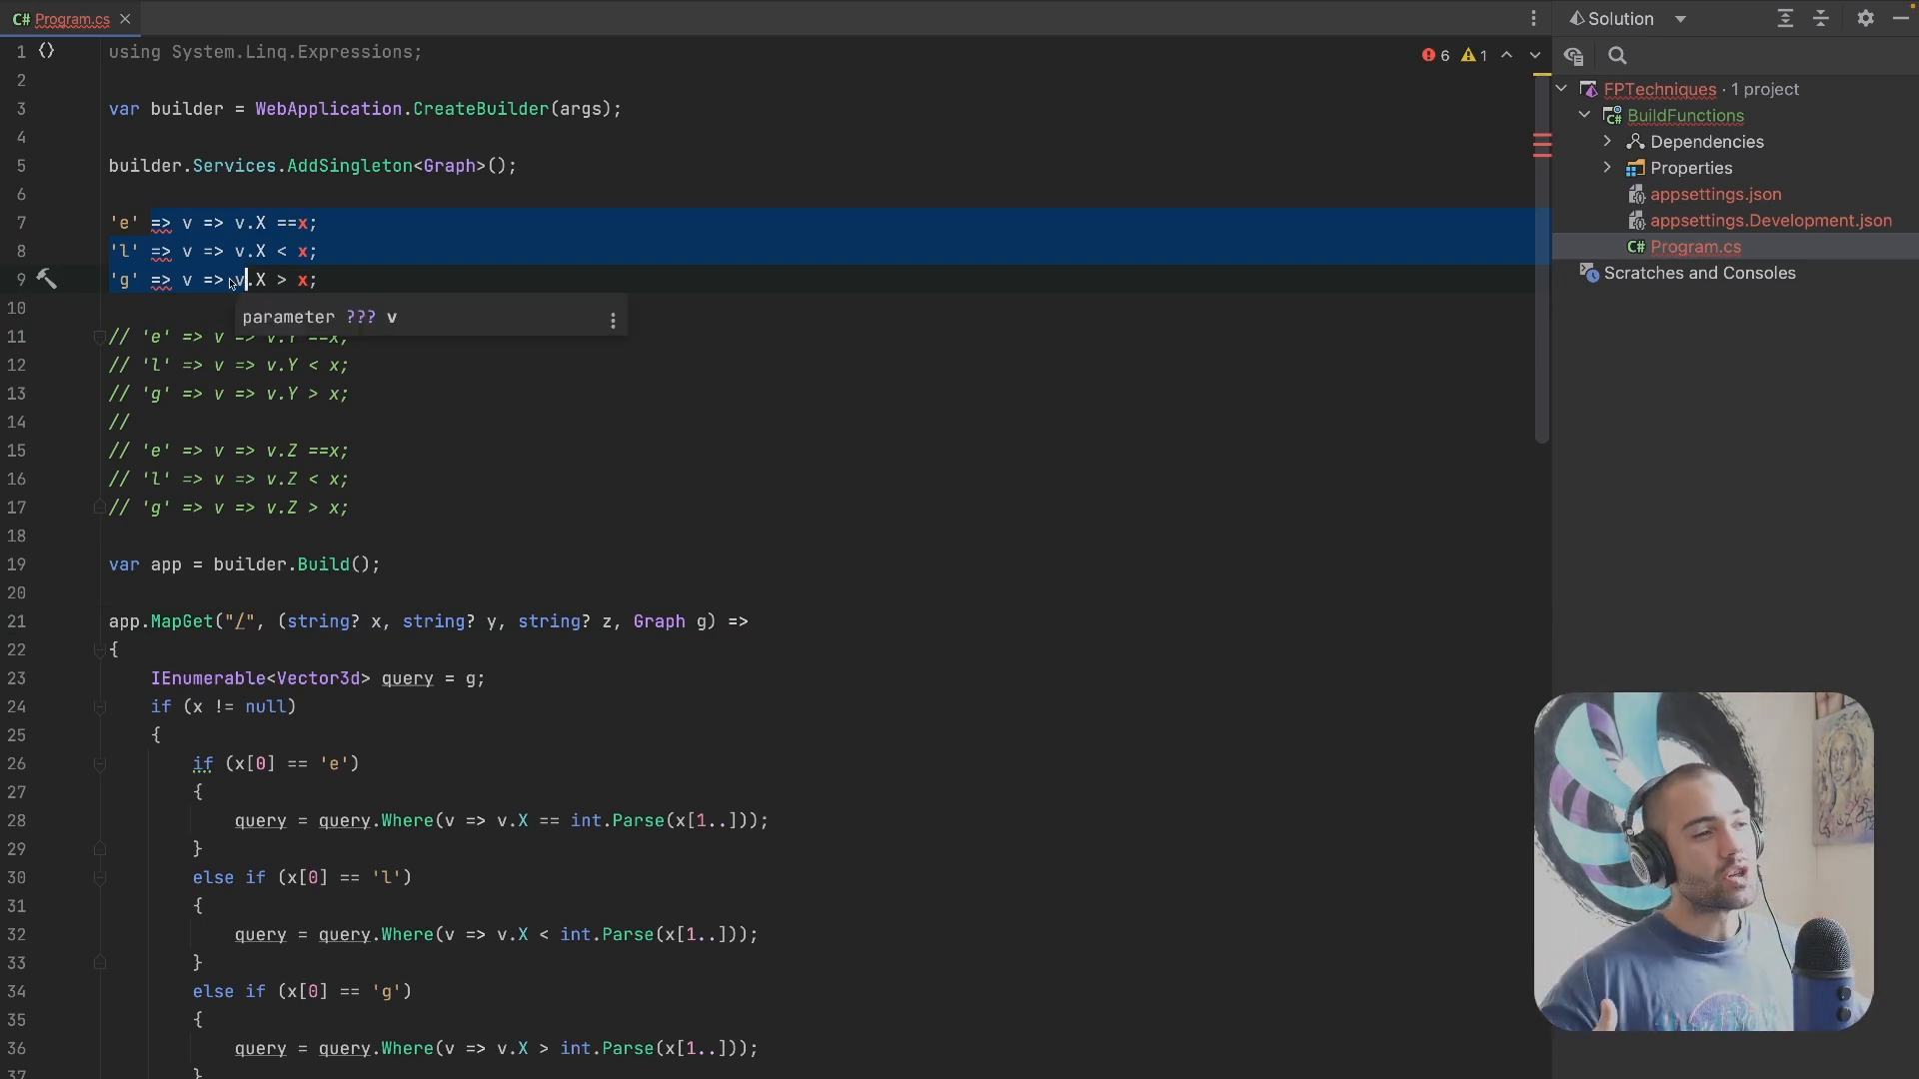
key(ctrl+w)
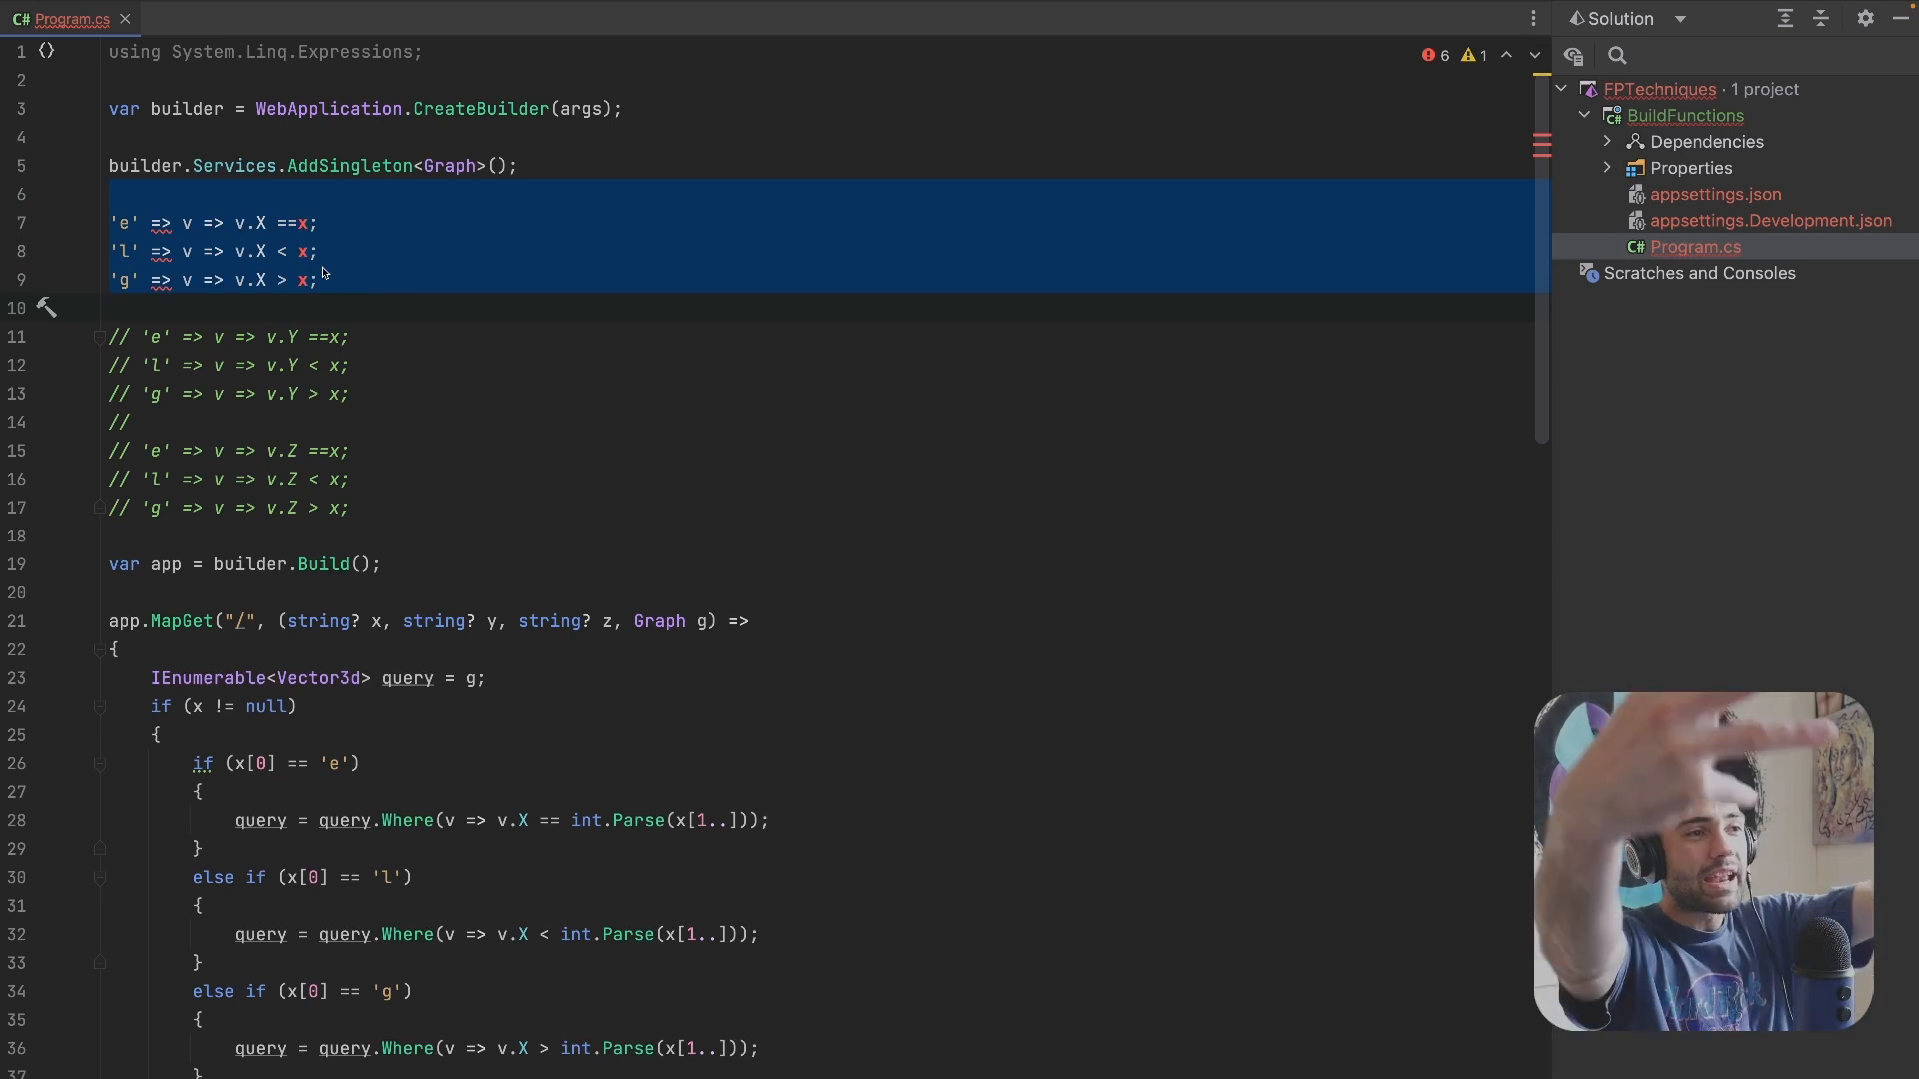
click(239, 223)
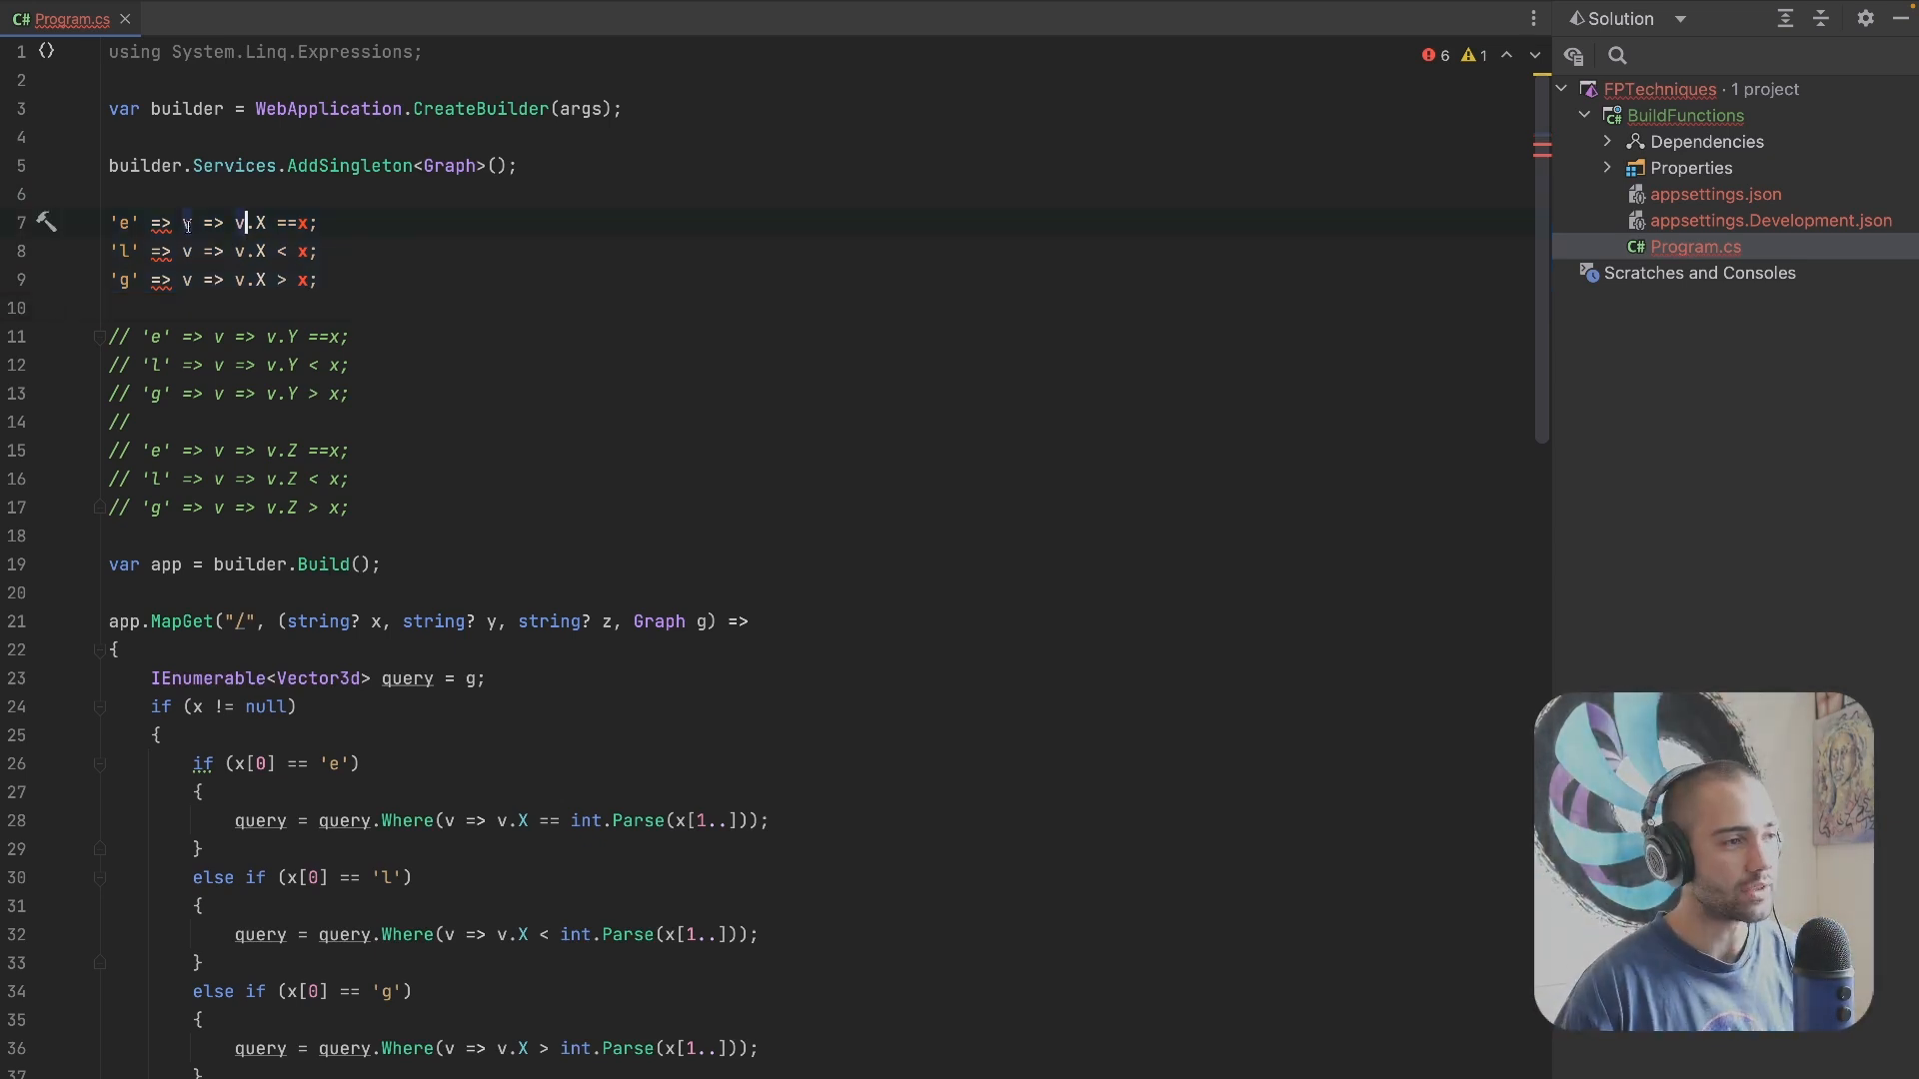
Step: Curry each mapping with an outer parameter: 'e' => x => v => v.X ==x on lines 7–9
drag(182, 222, 267, 280)
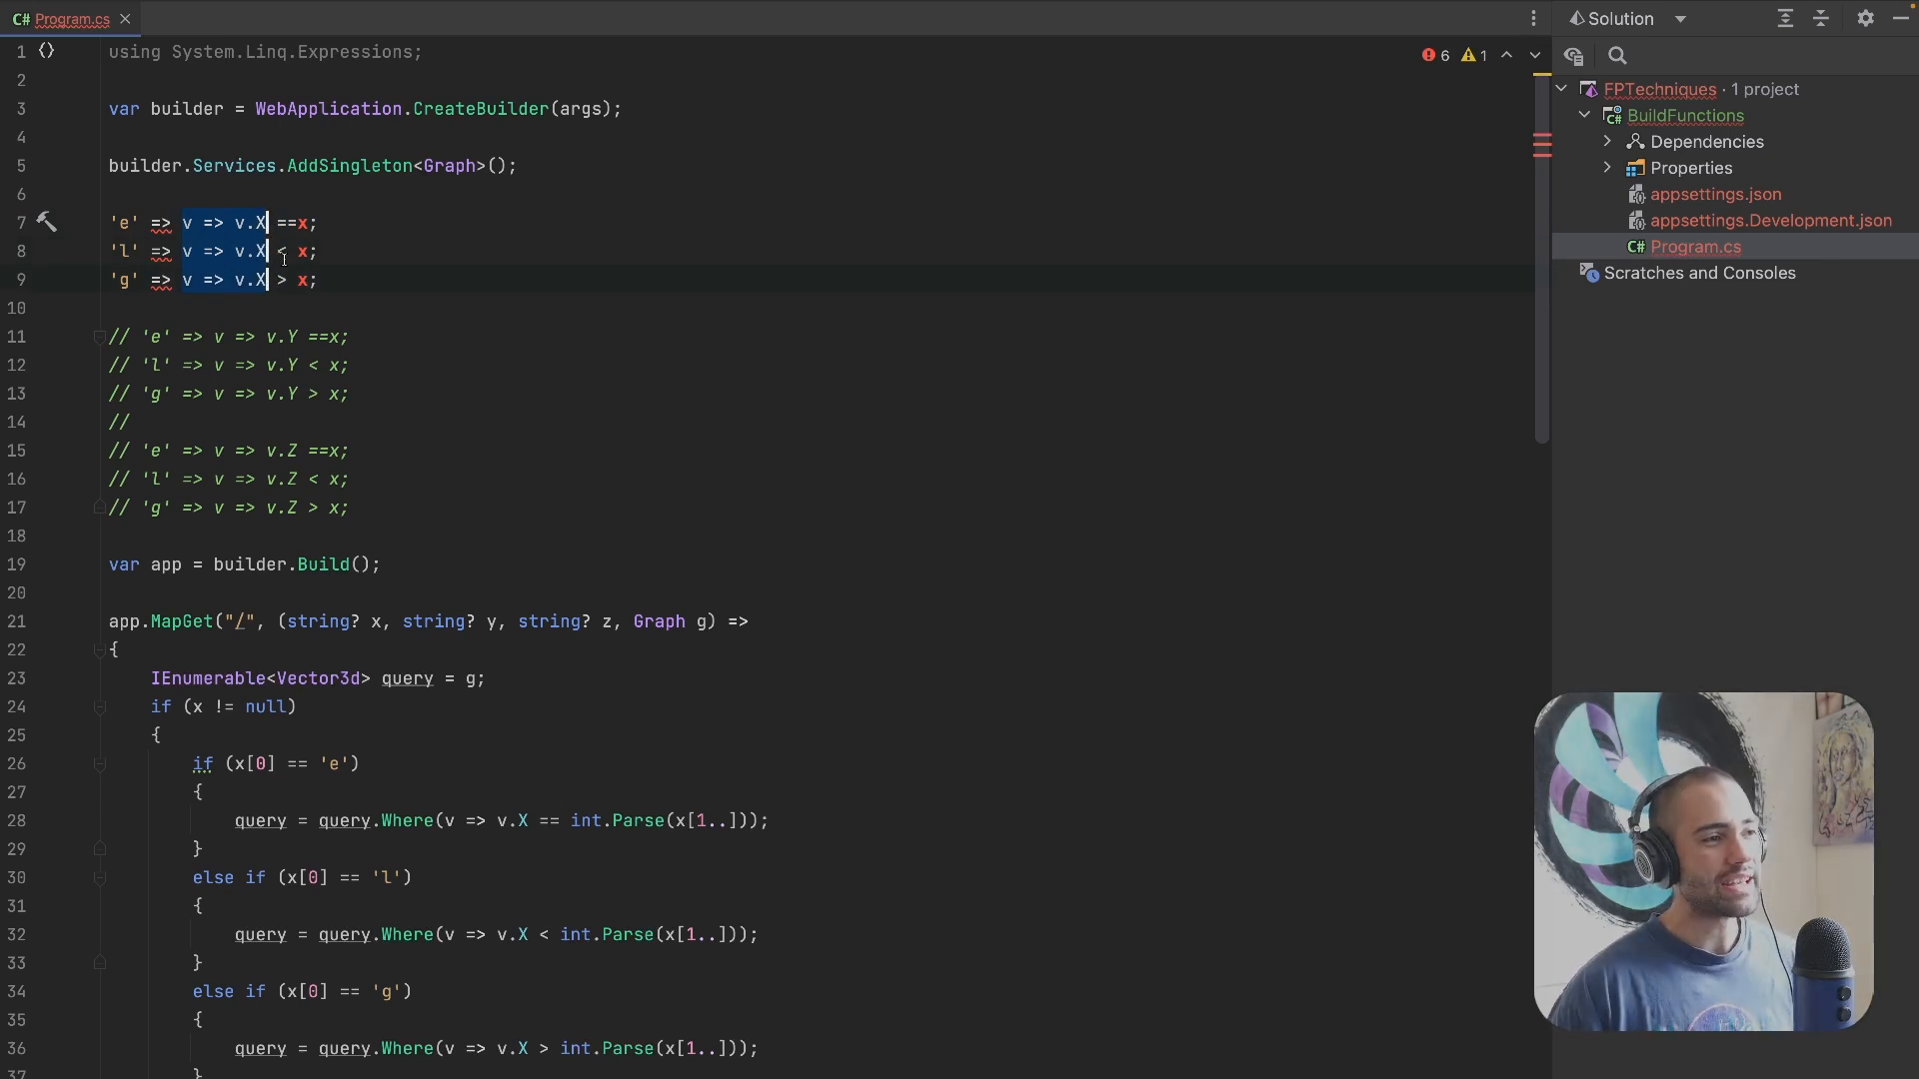
click(176, 223)
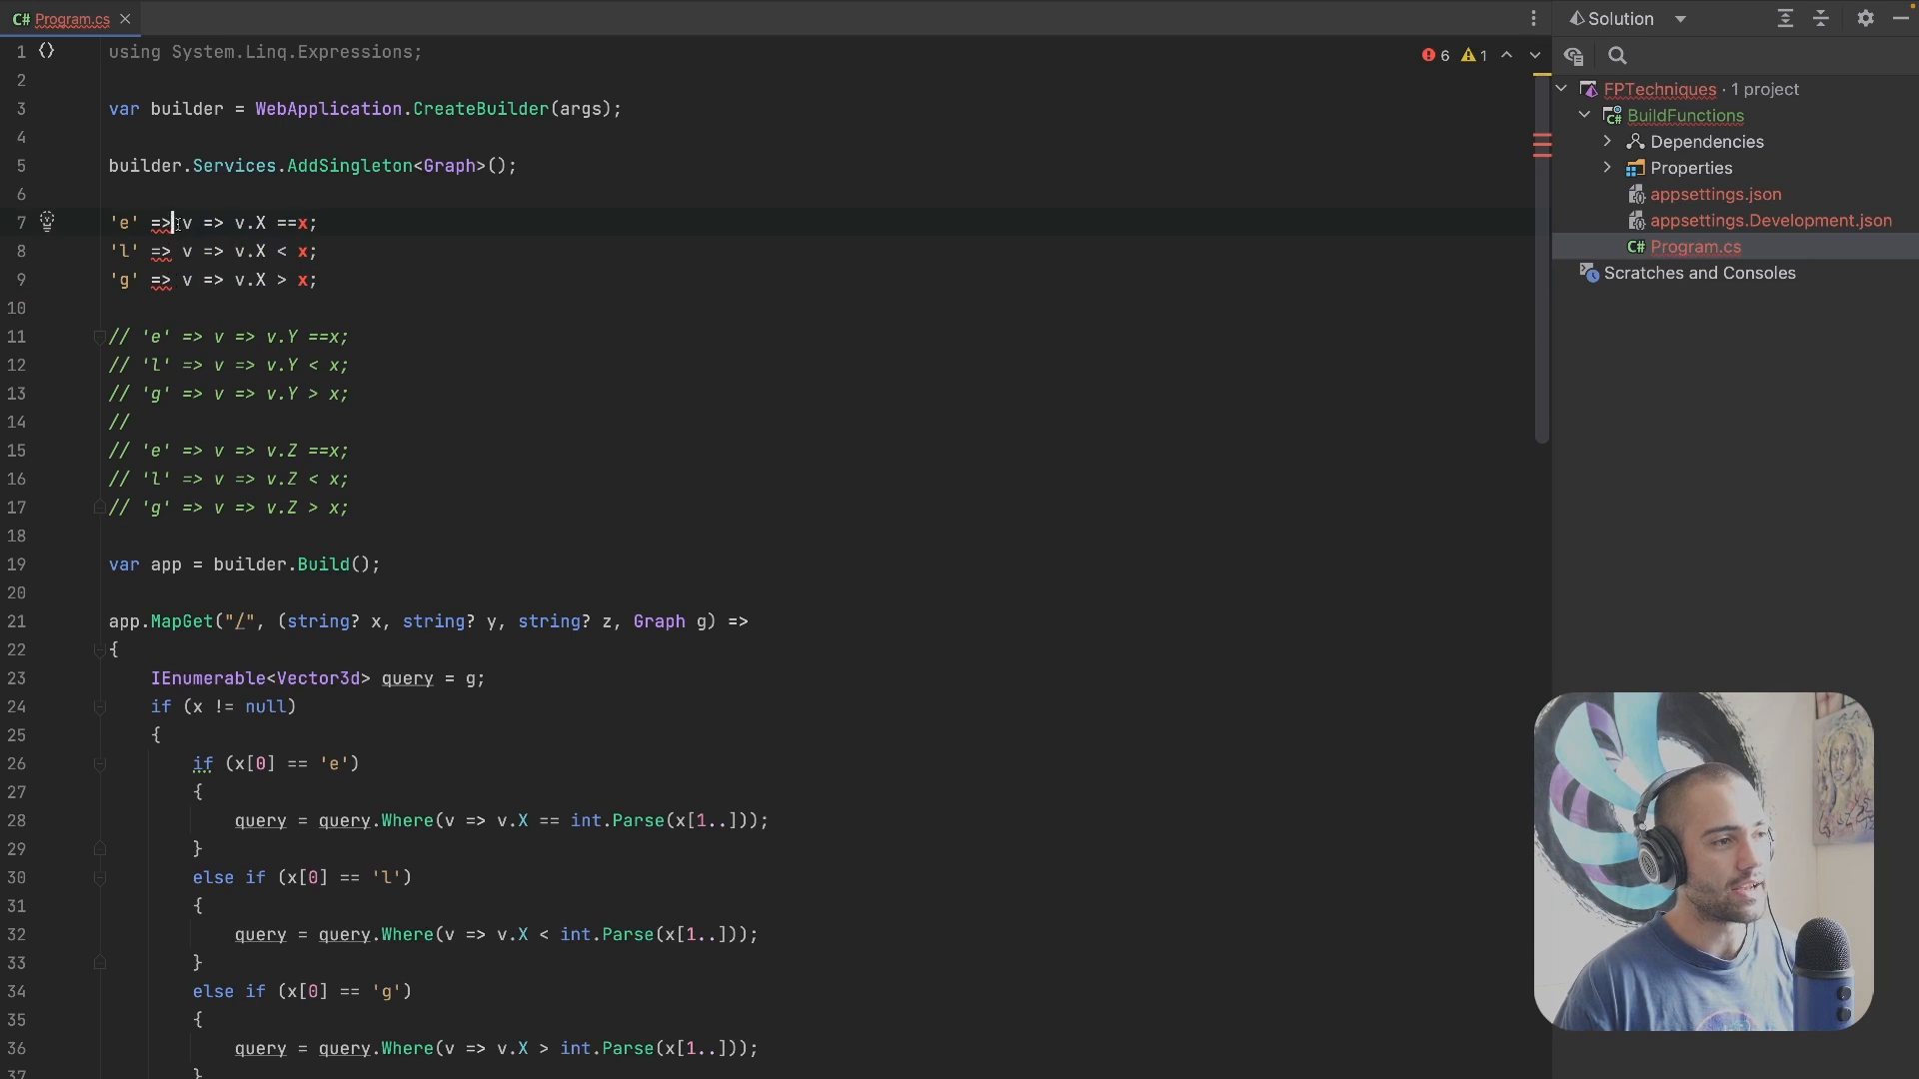
key(ctrl+alt+Down)
key(ctrl+alt+Down)
text(x =>)
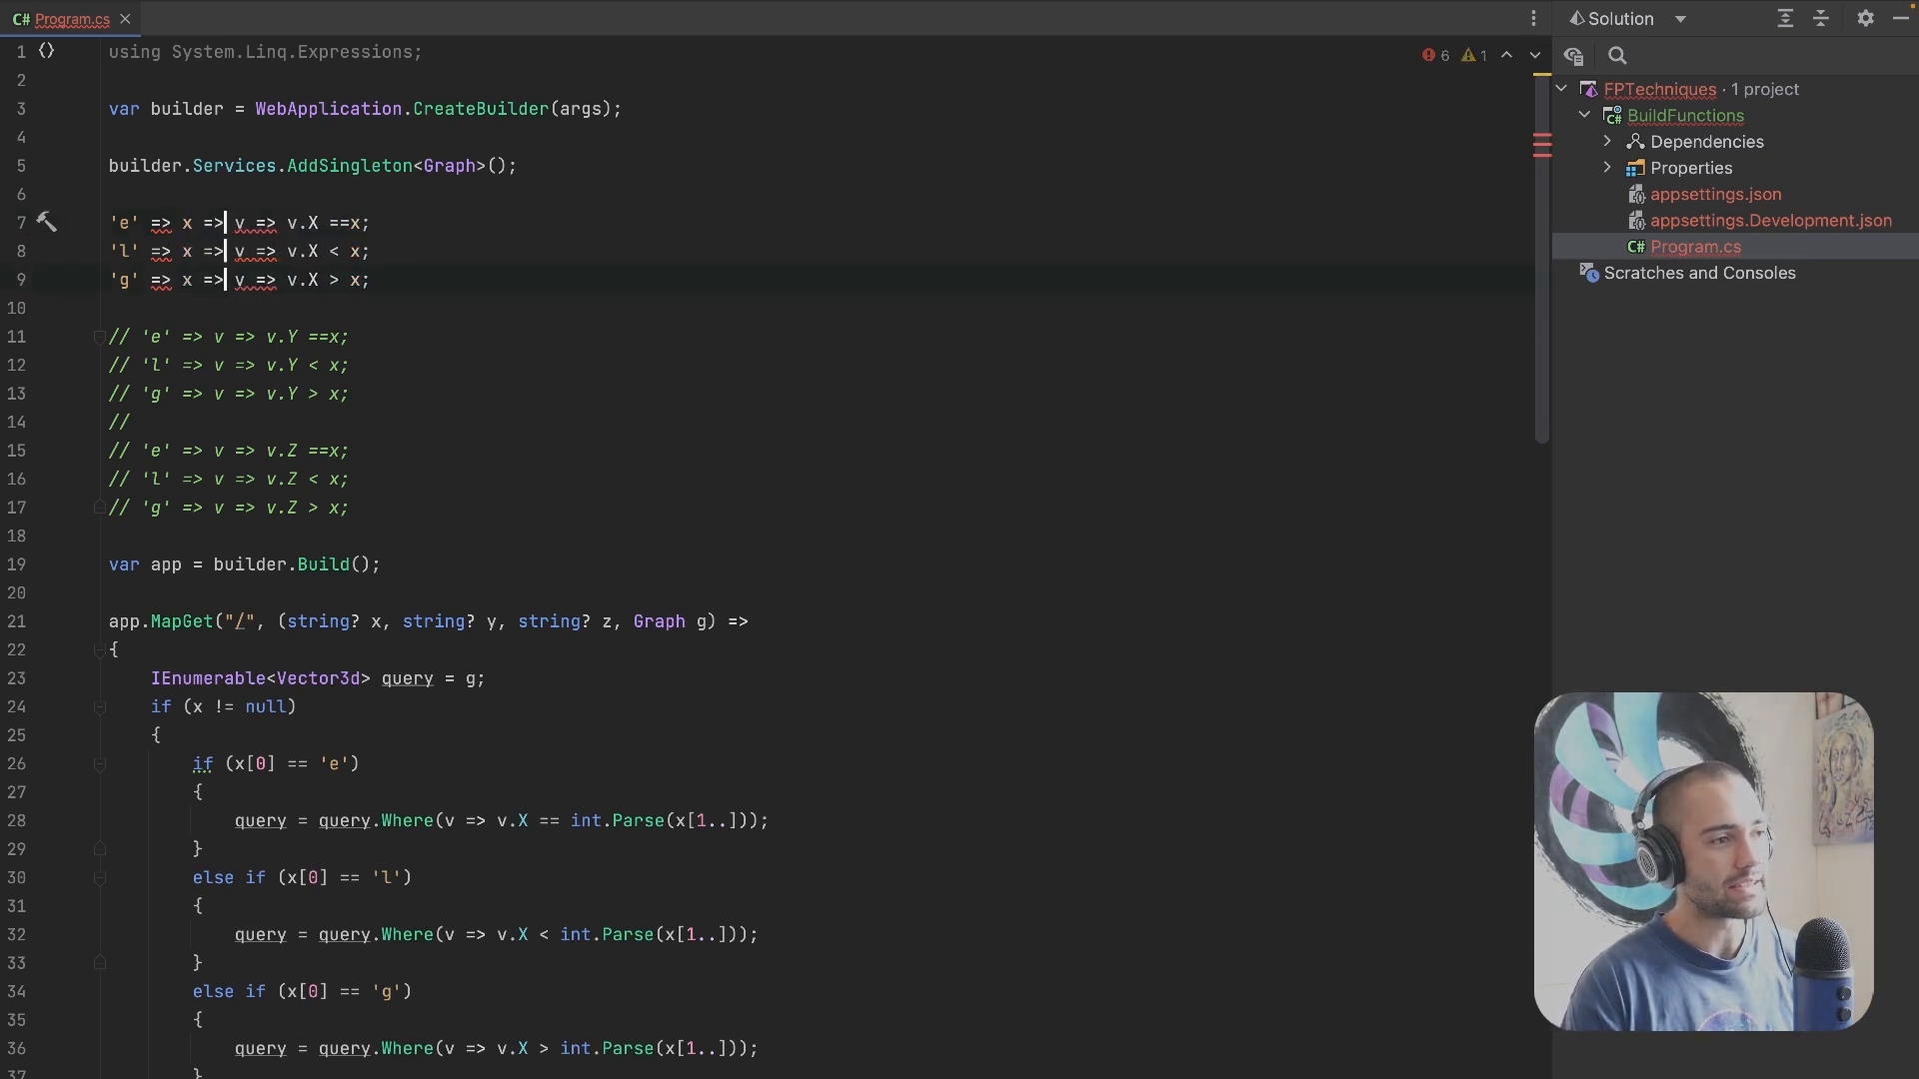
key(Escape)
key(Escape)
Step: Start a new line beneath the three curried conditions
click(259, 197)
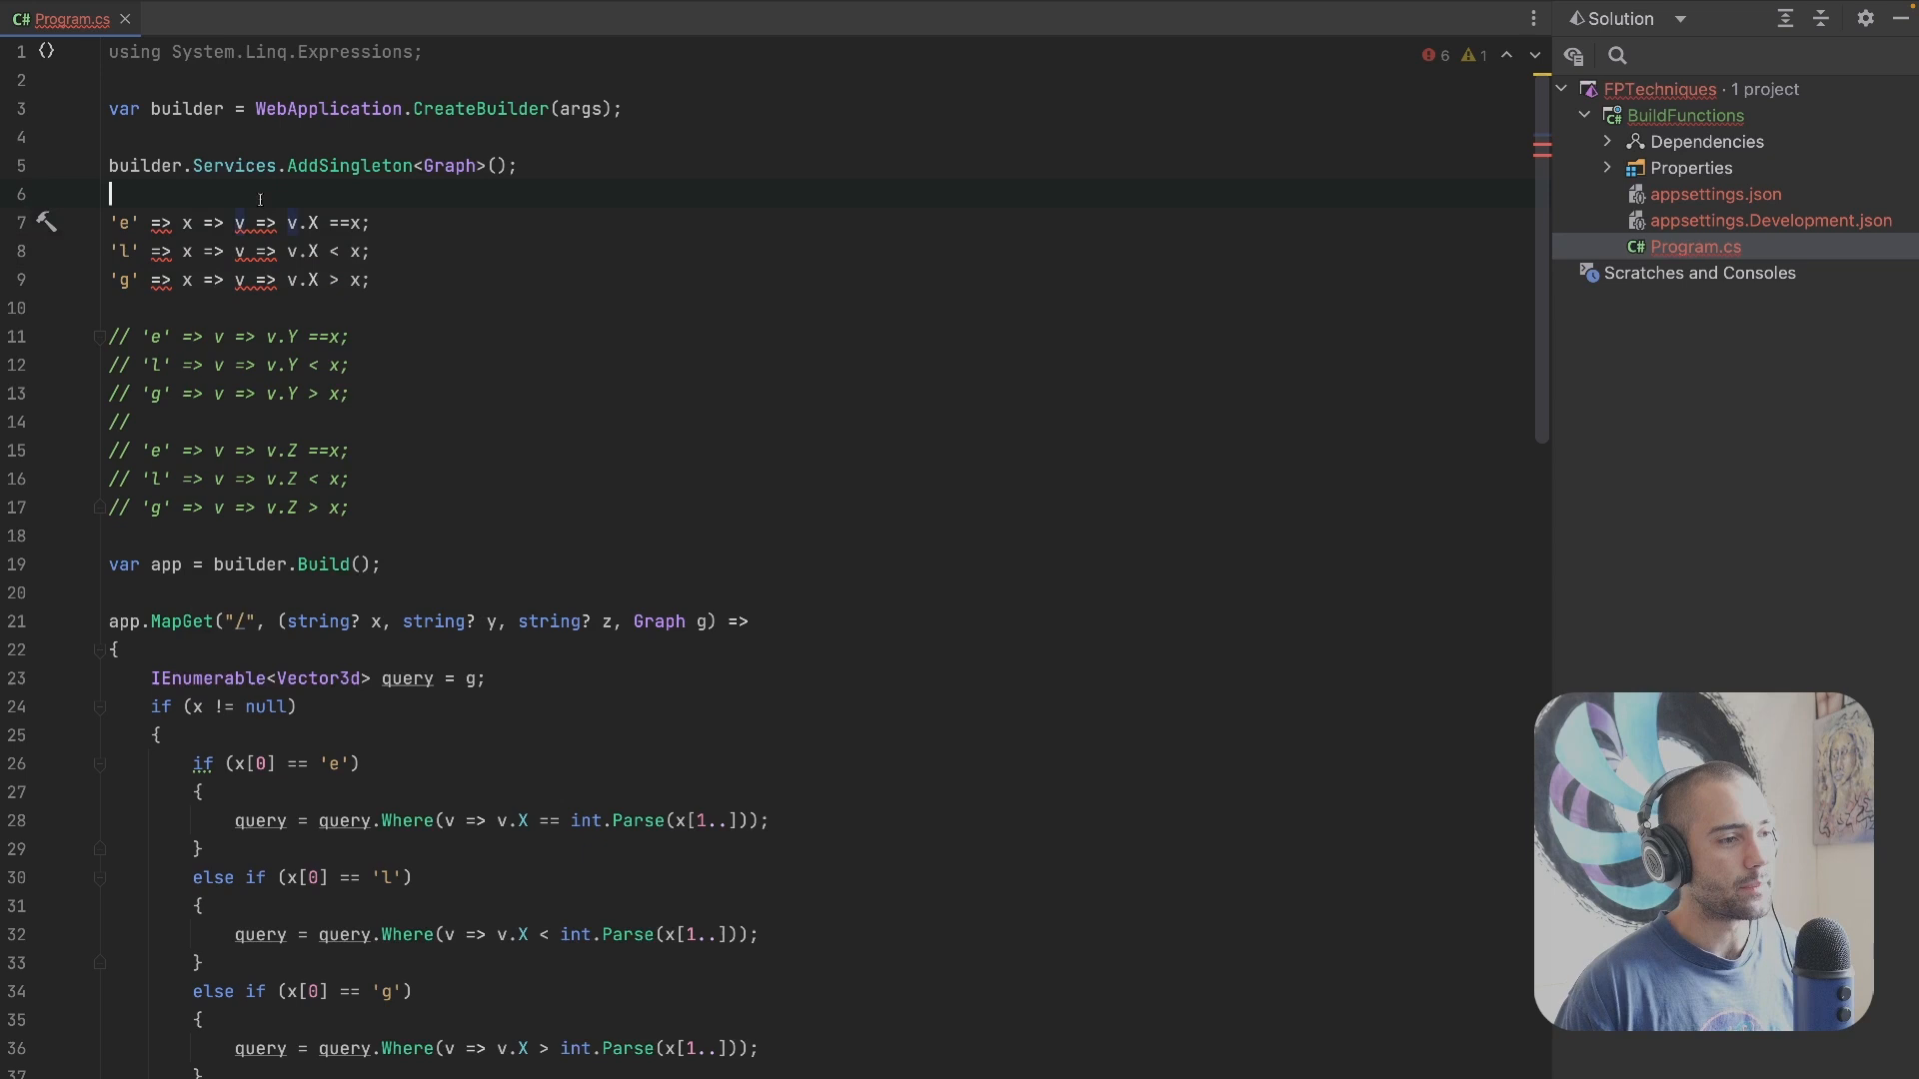
key(shift+Down)
key(shift+Down)
click(419, 245)
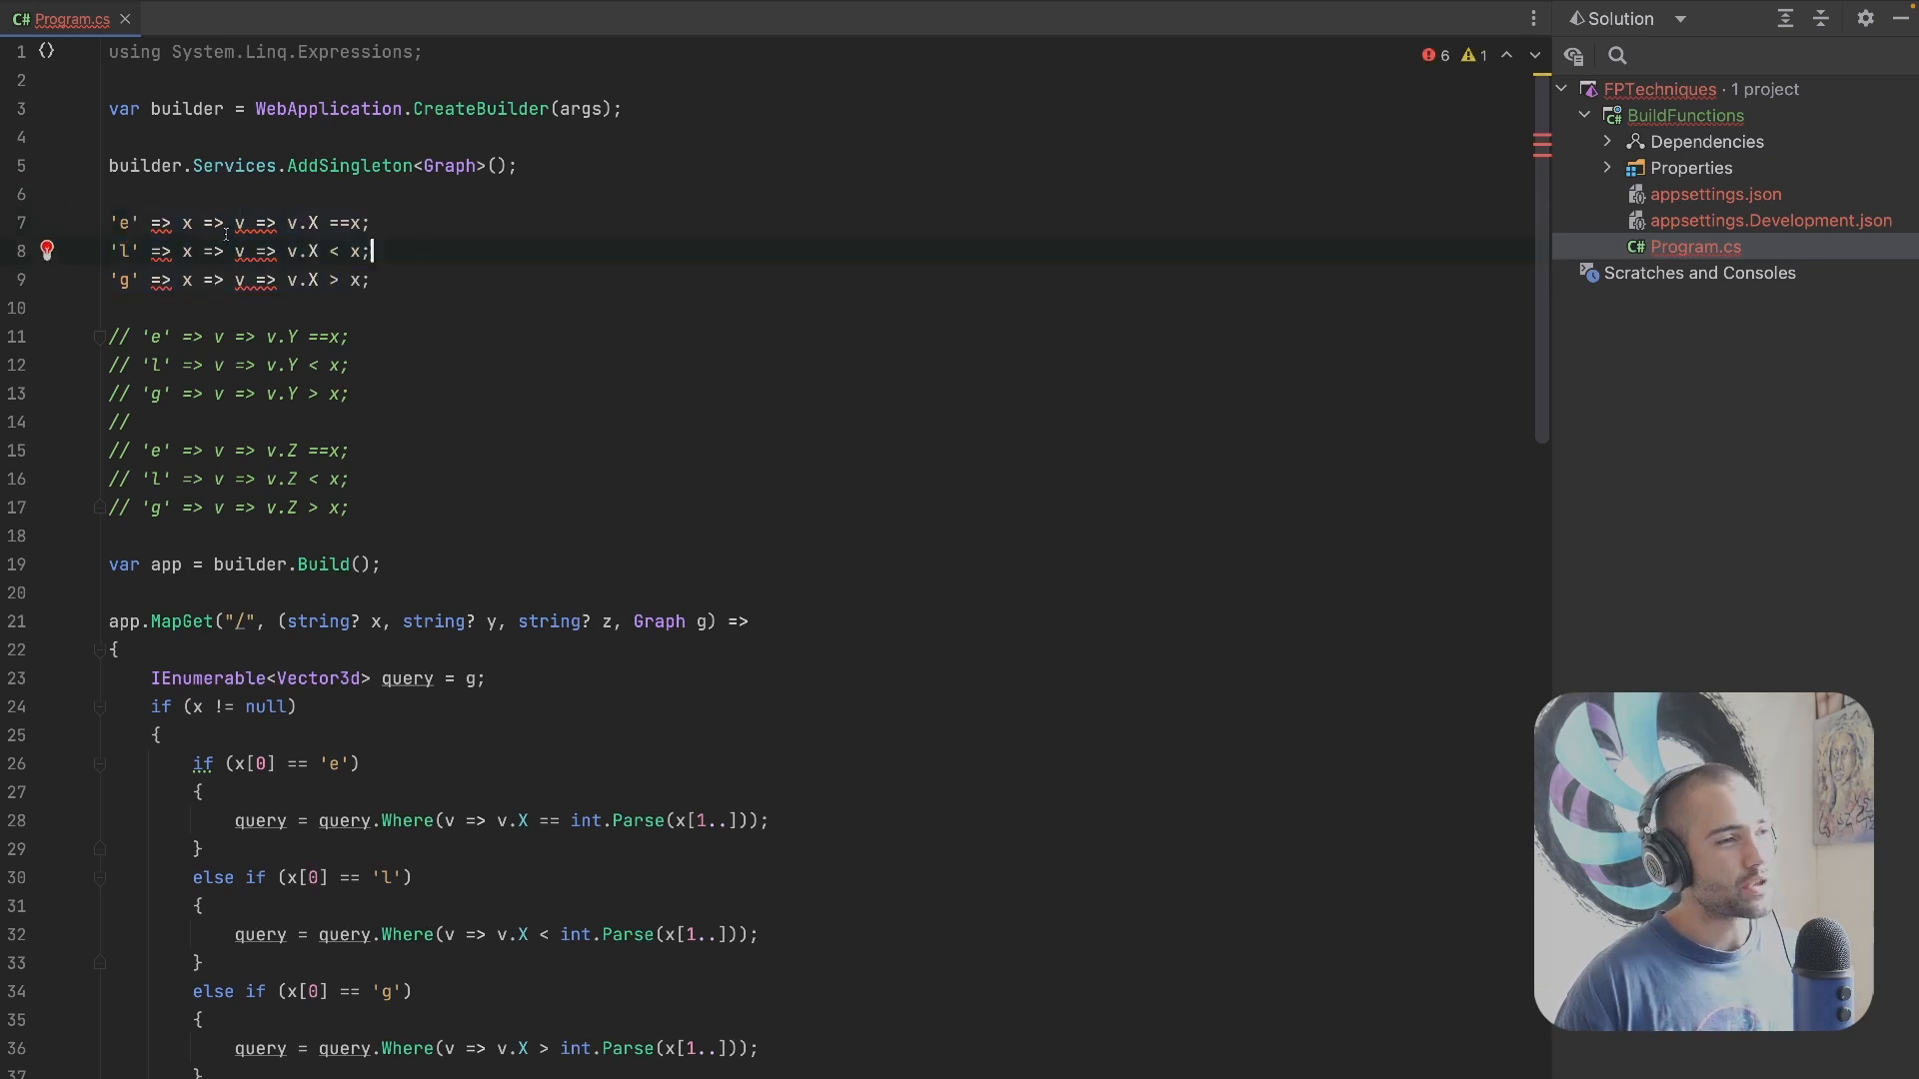
drag(232, 223, 321, 223)
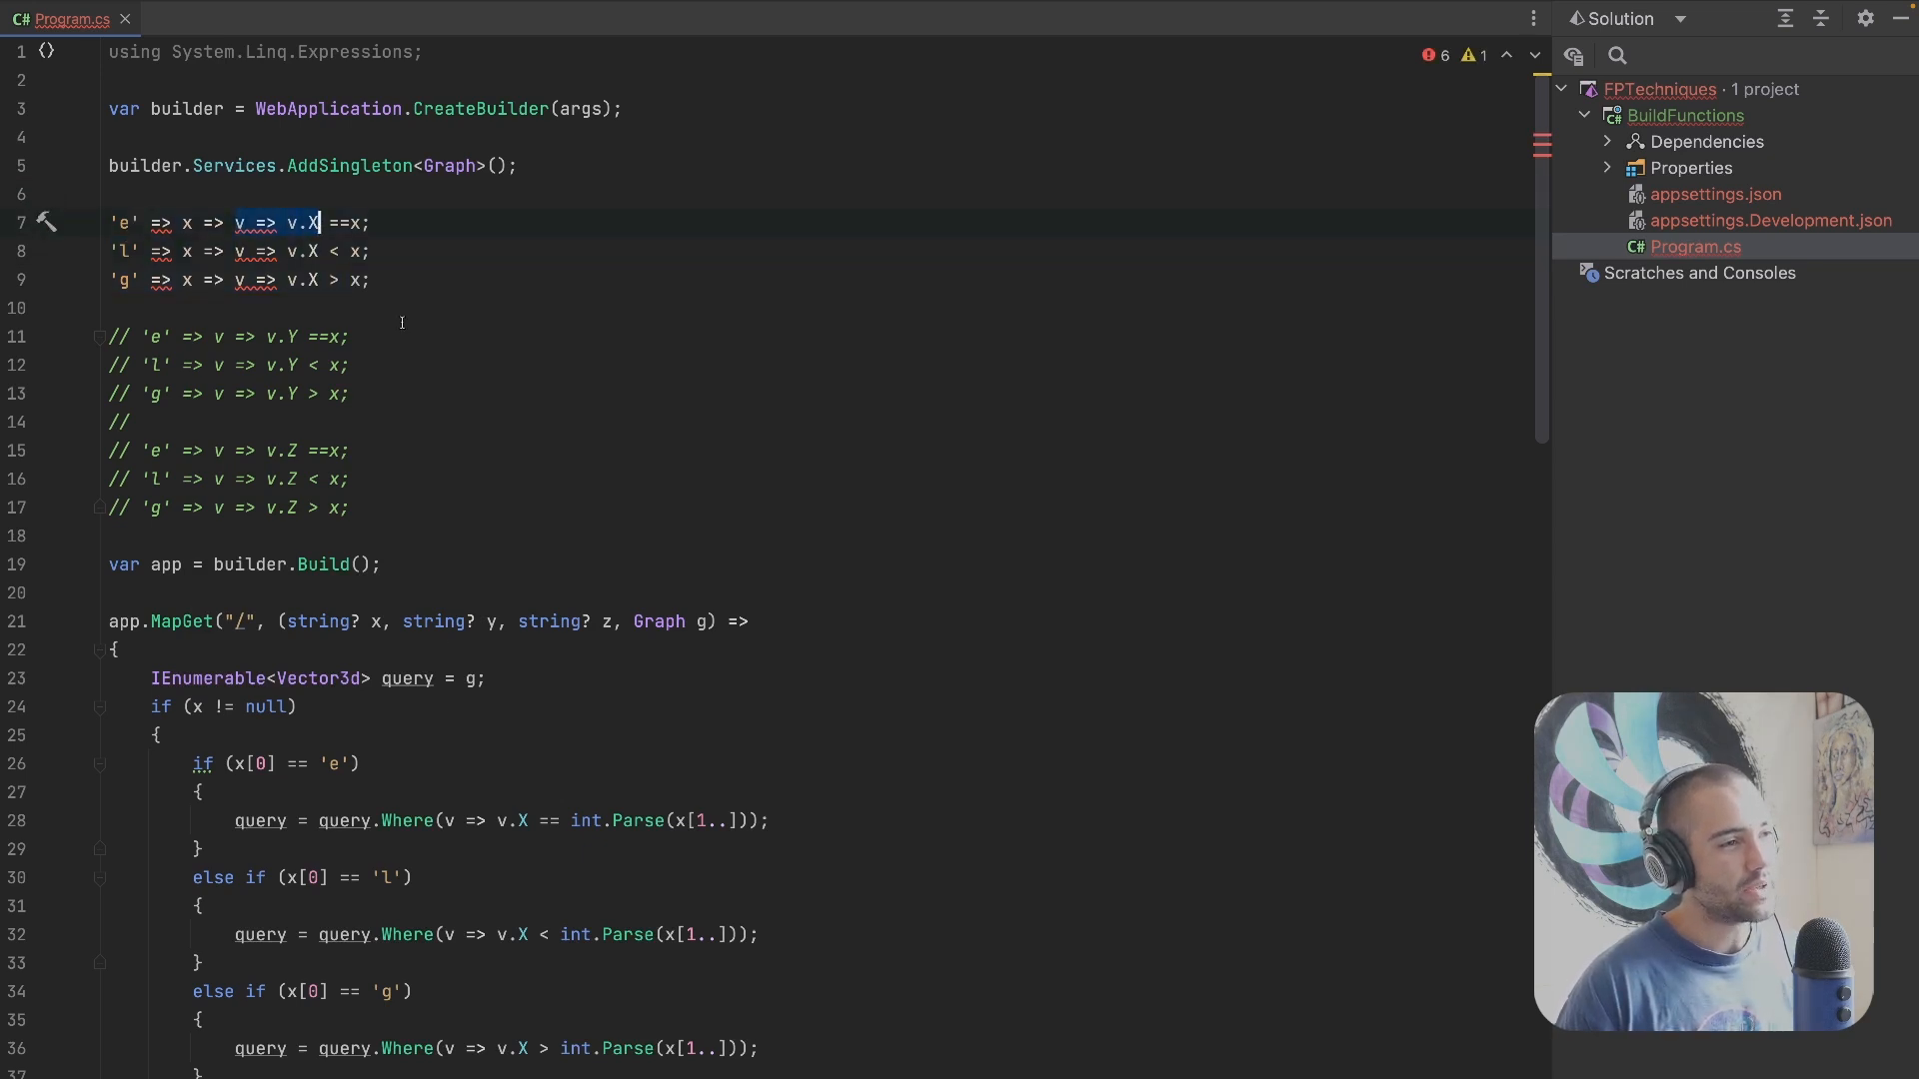
Step: Below the condition lines, start a Func<Vector3d, bool> declaration accepting the type completions
click(436, 296)
key(Return)
key(Return)
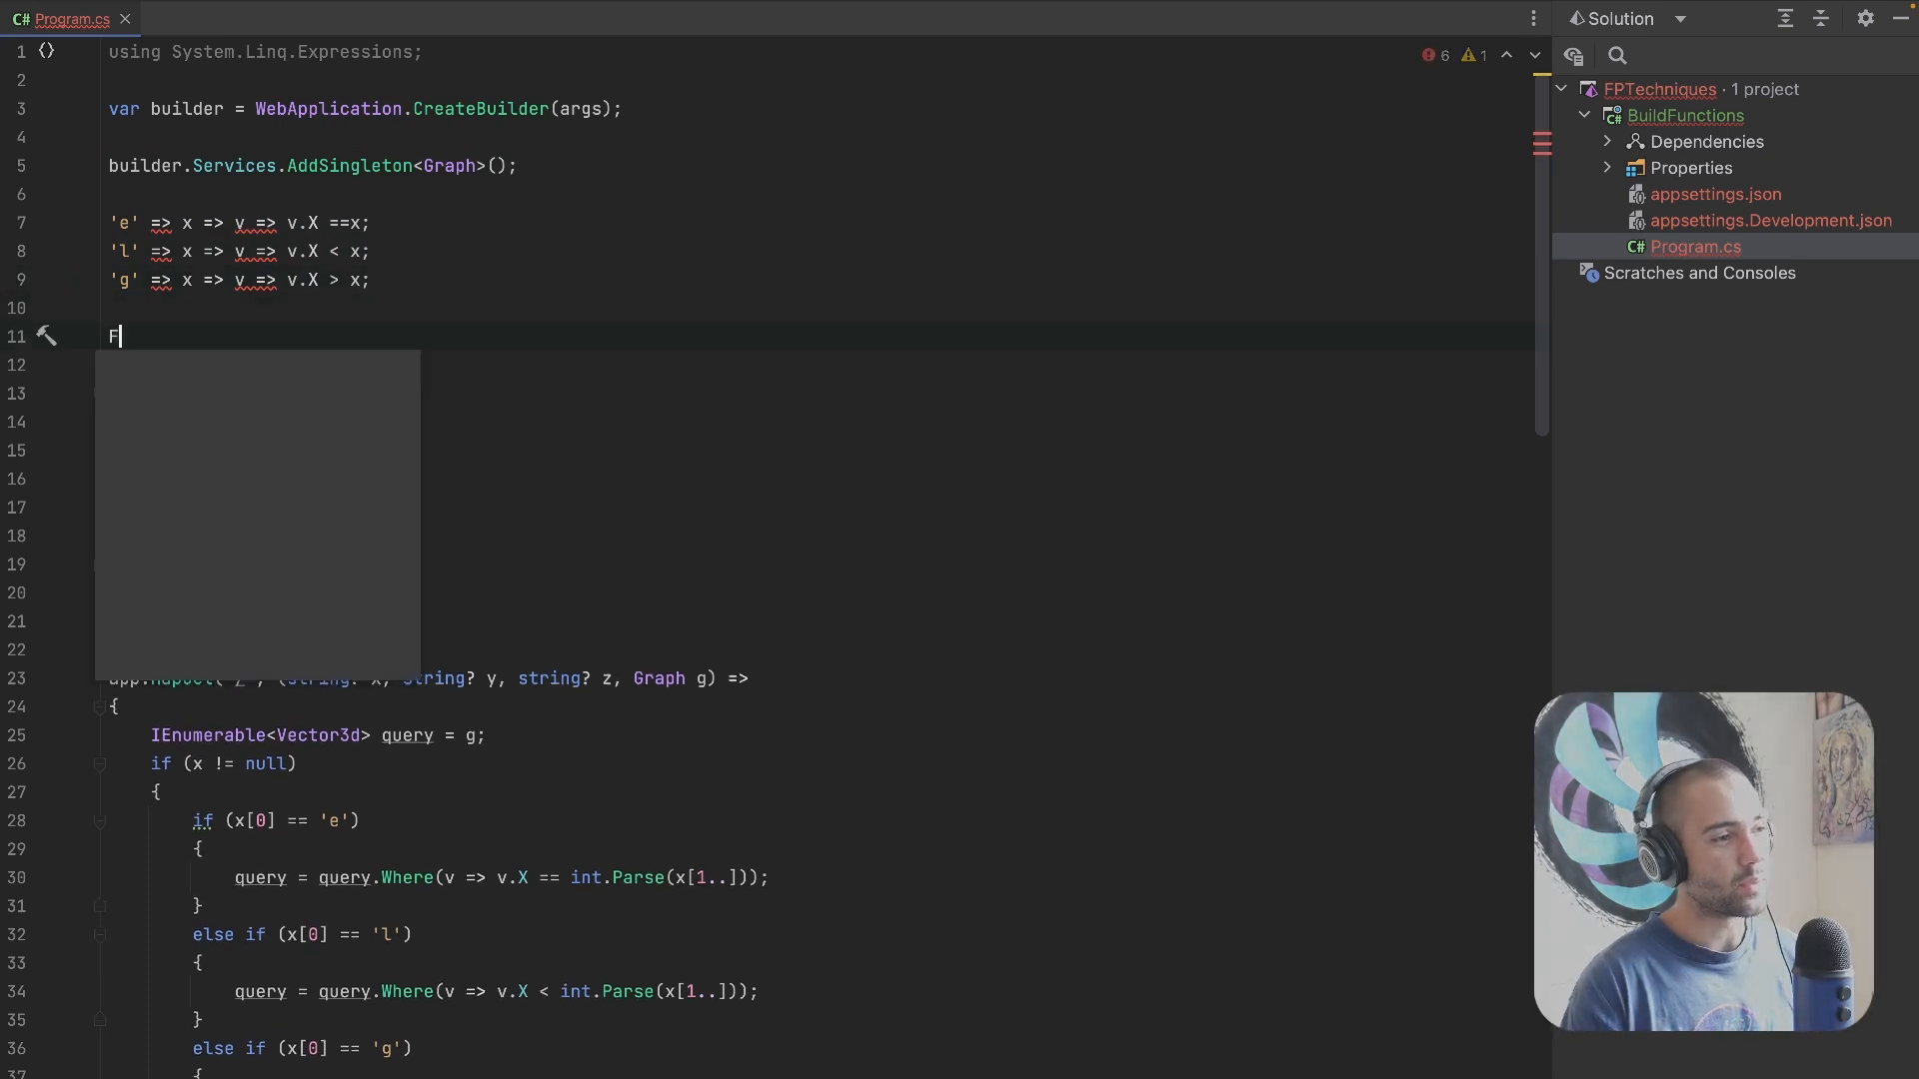
text(Func)
key(Tab)
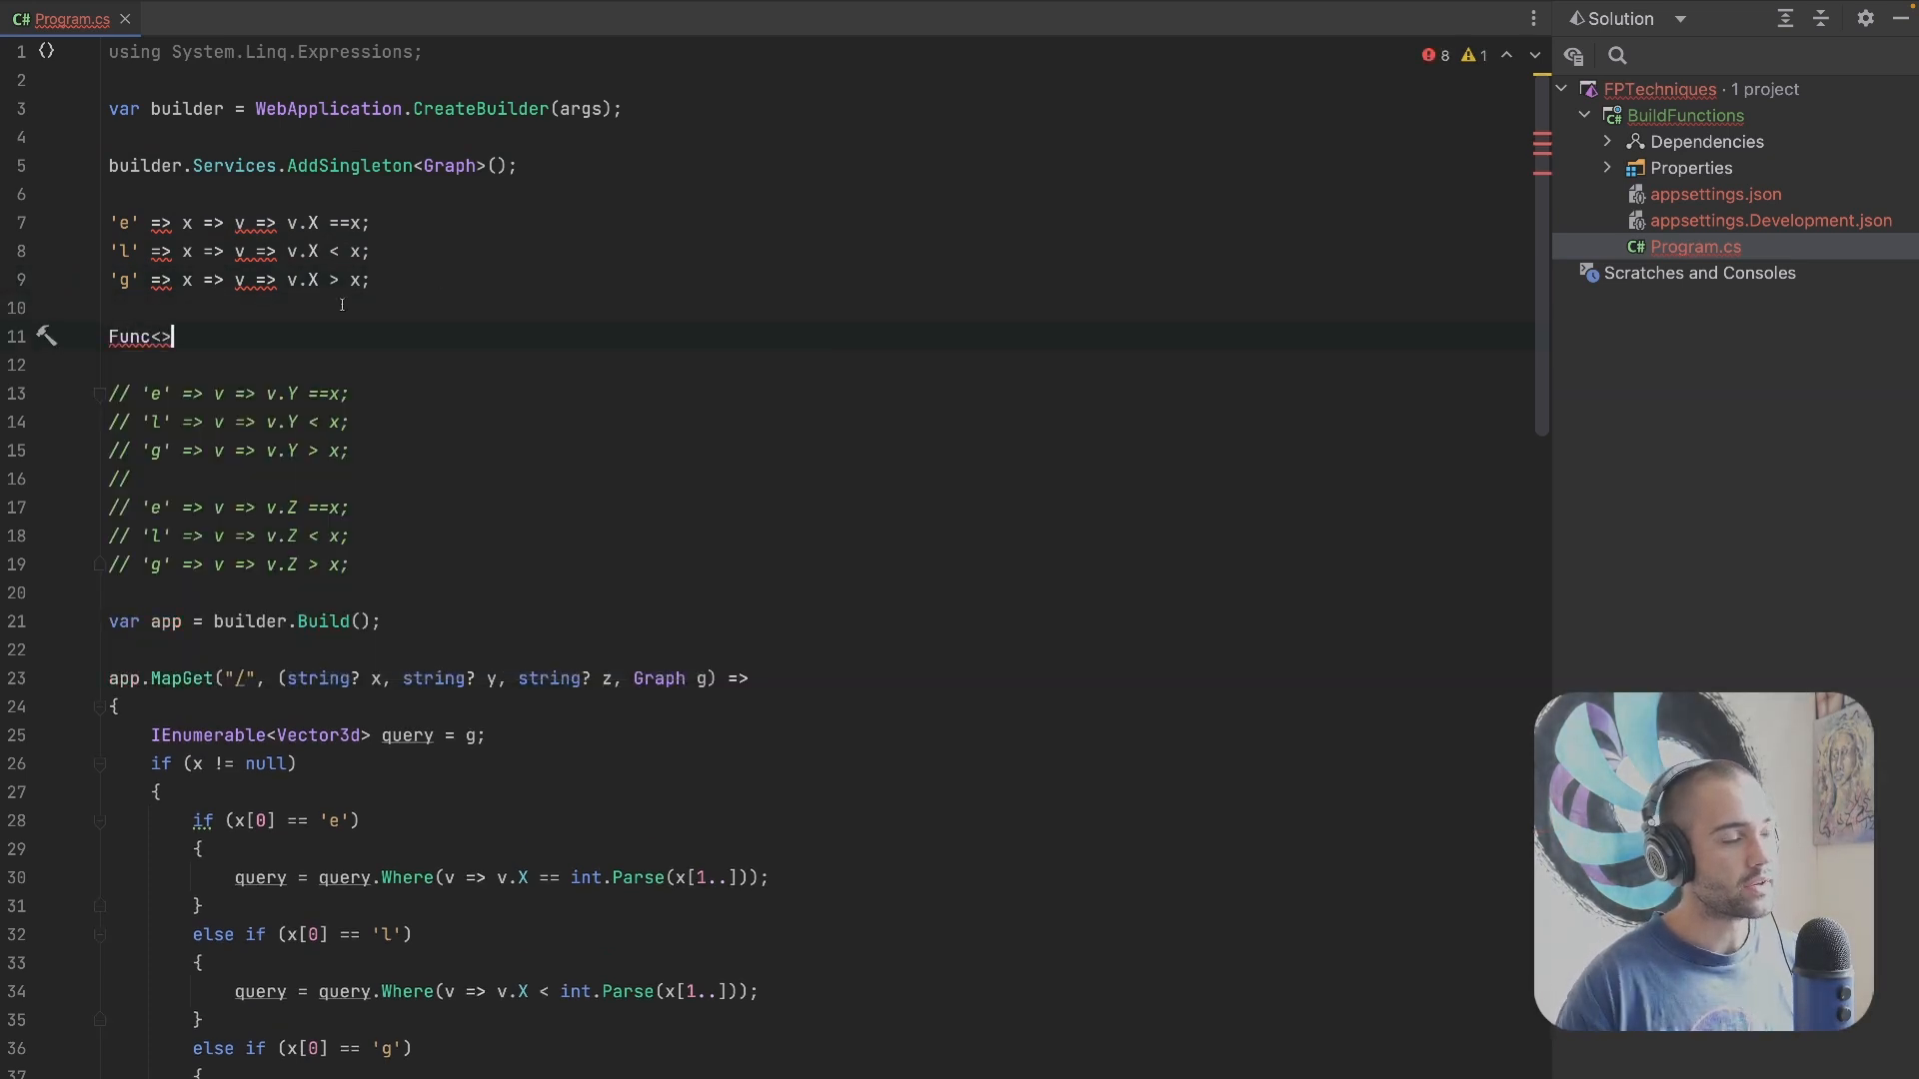
text(Vector)
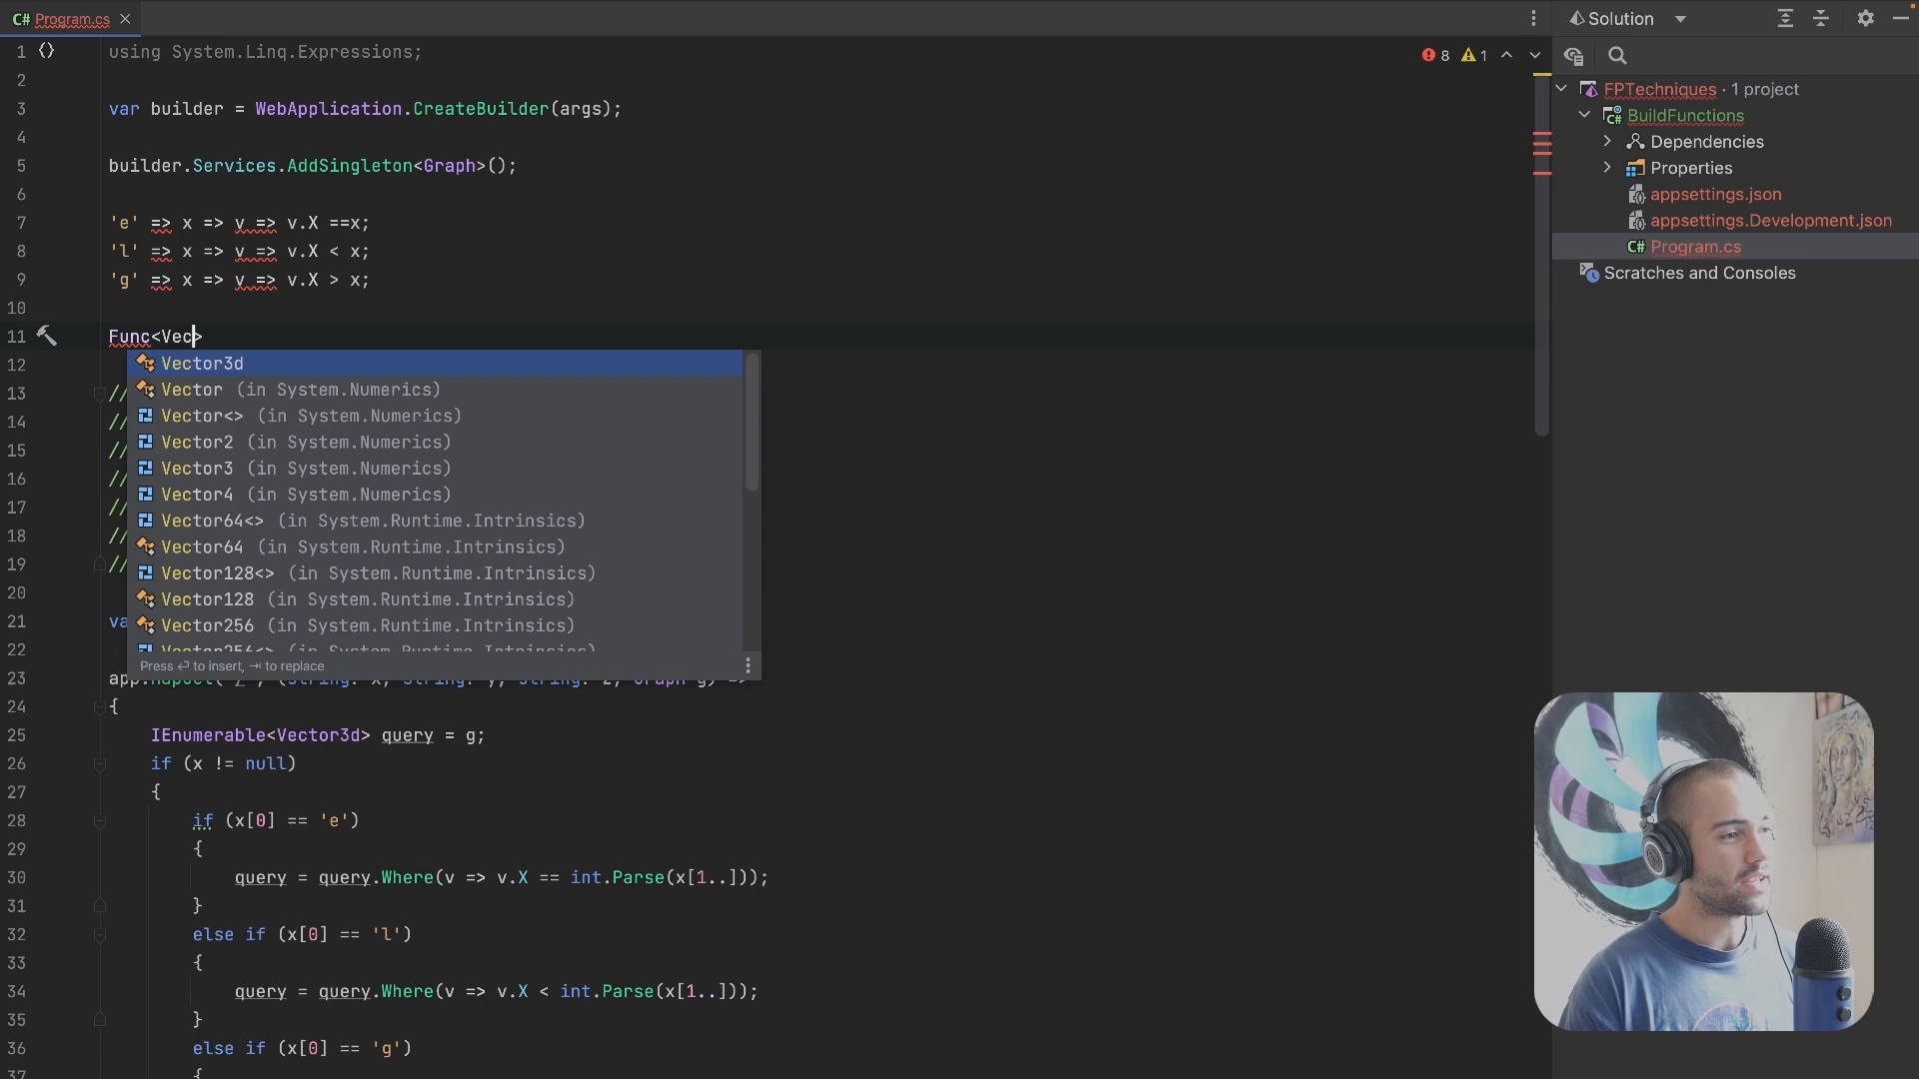
key(Tab)
text(, boo)
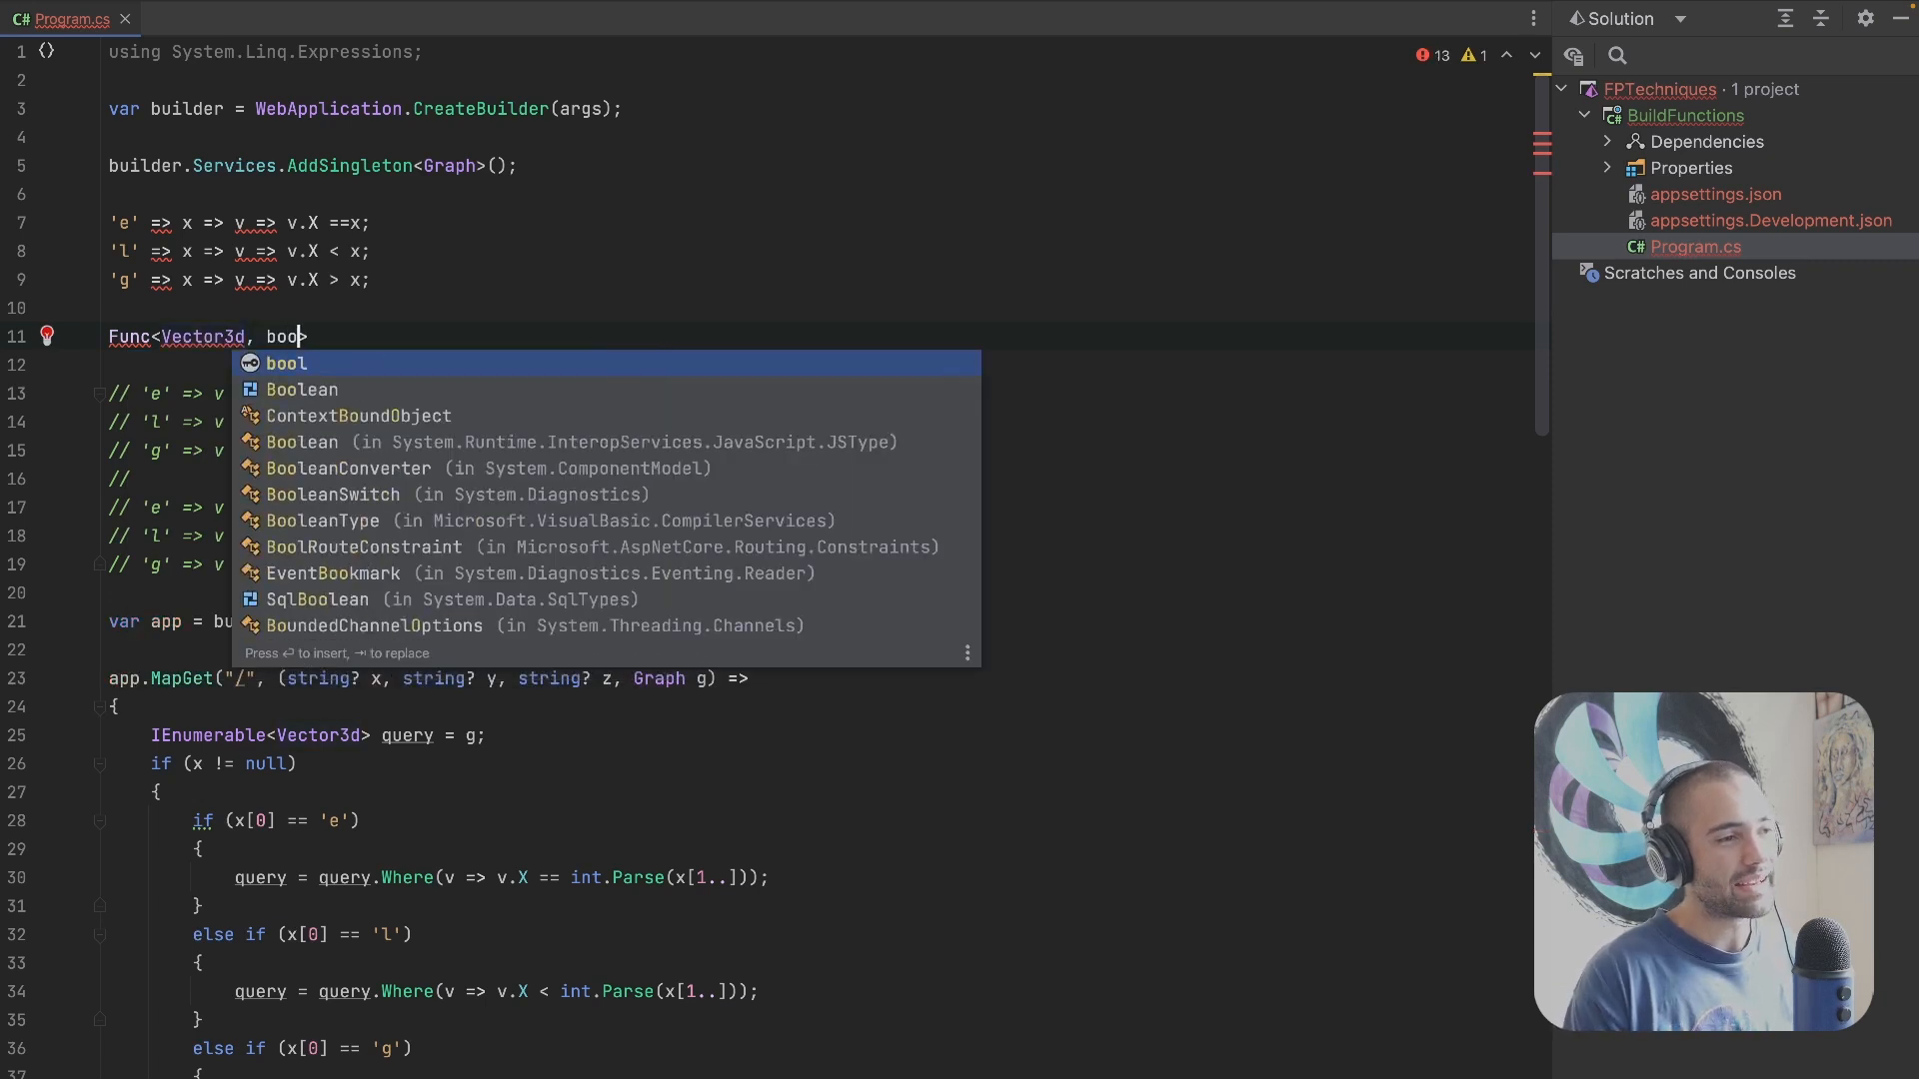
key(Tab)
text(>)
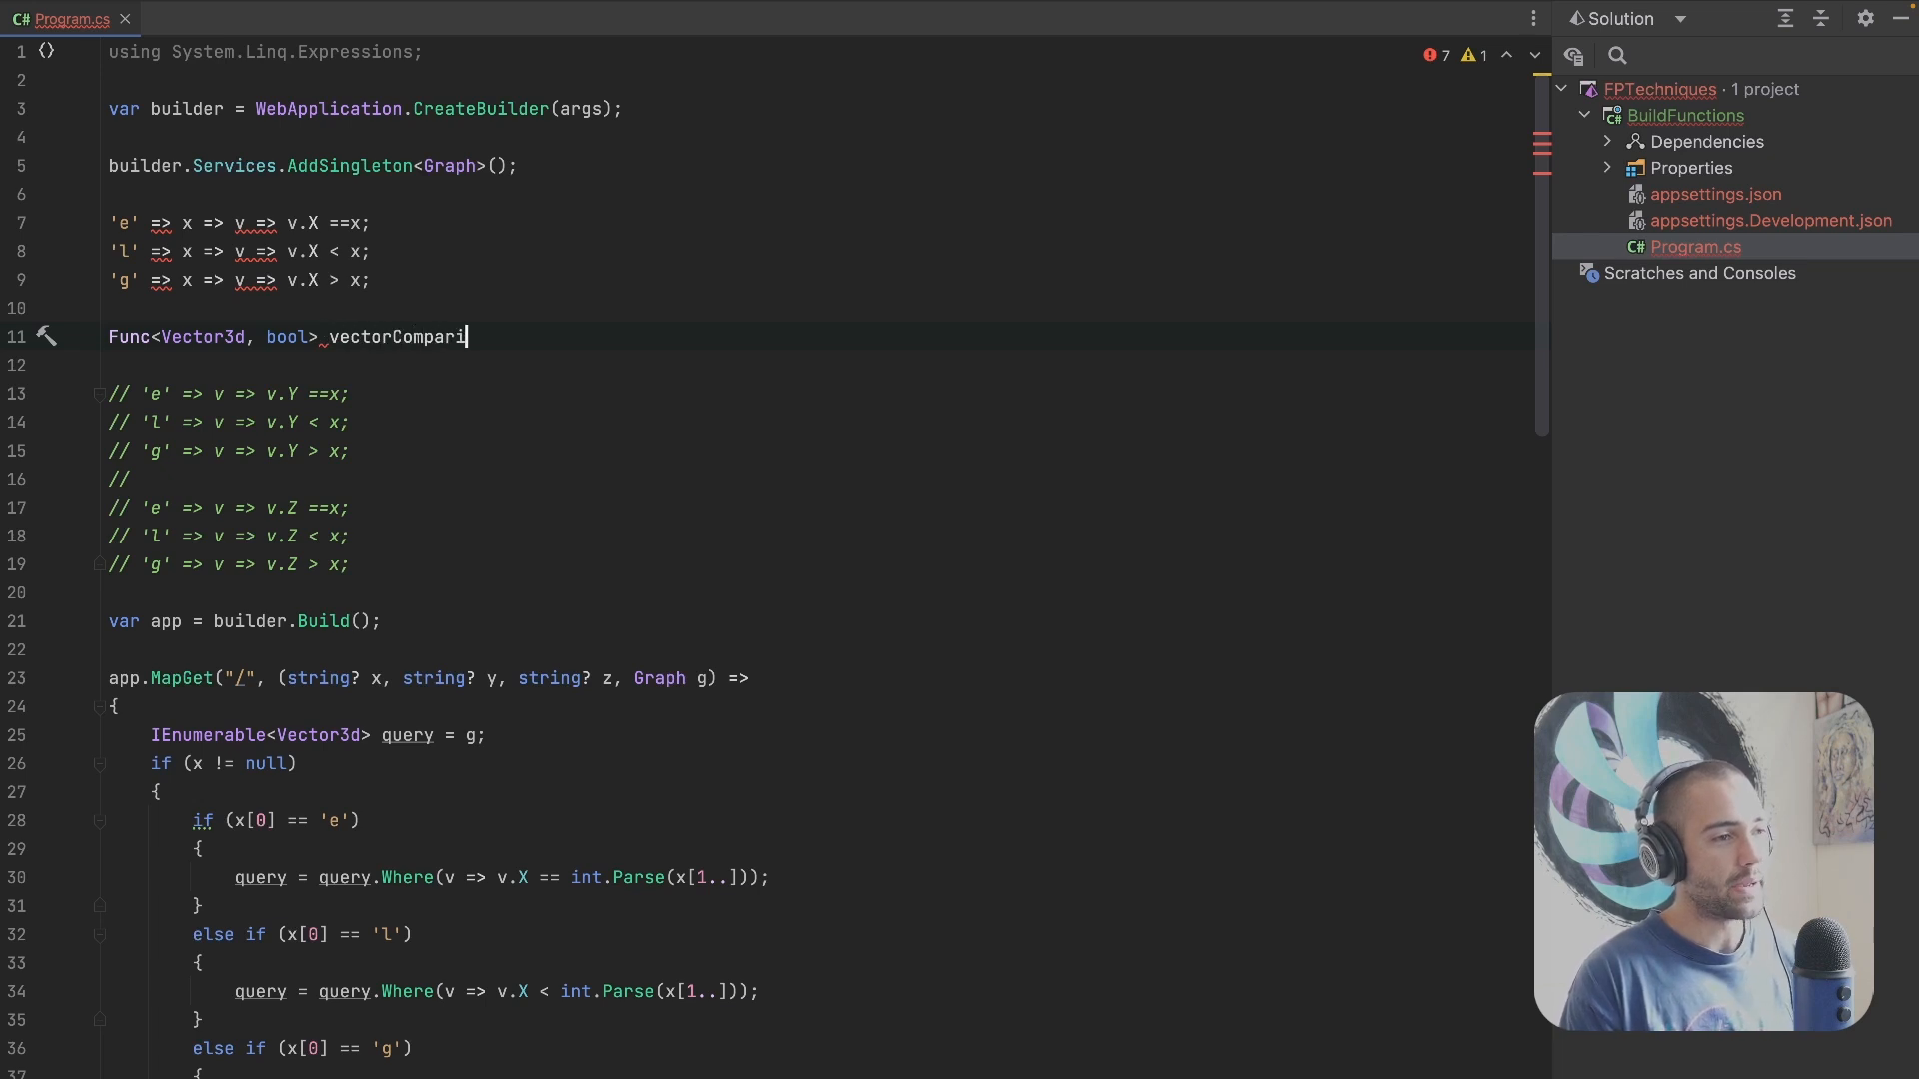
Step: Name the variable vectorComparison and assign it the lambda v => v.X == x
key(BackSpace)
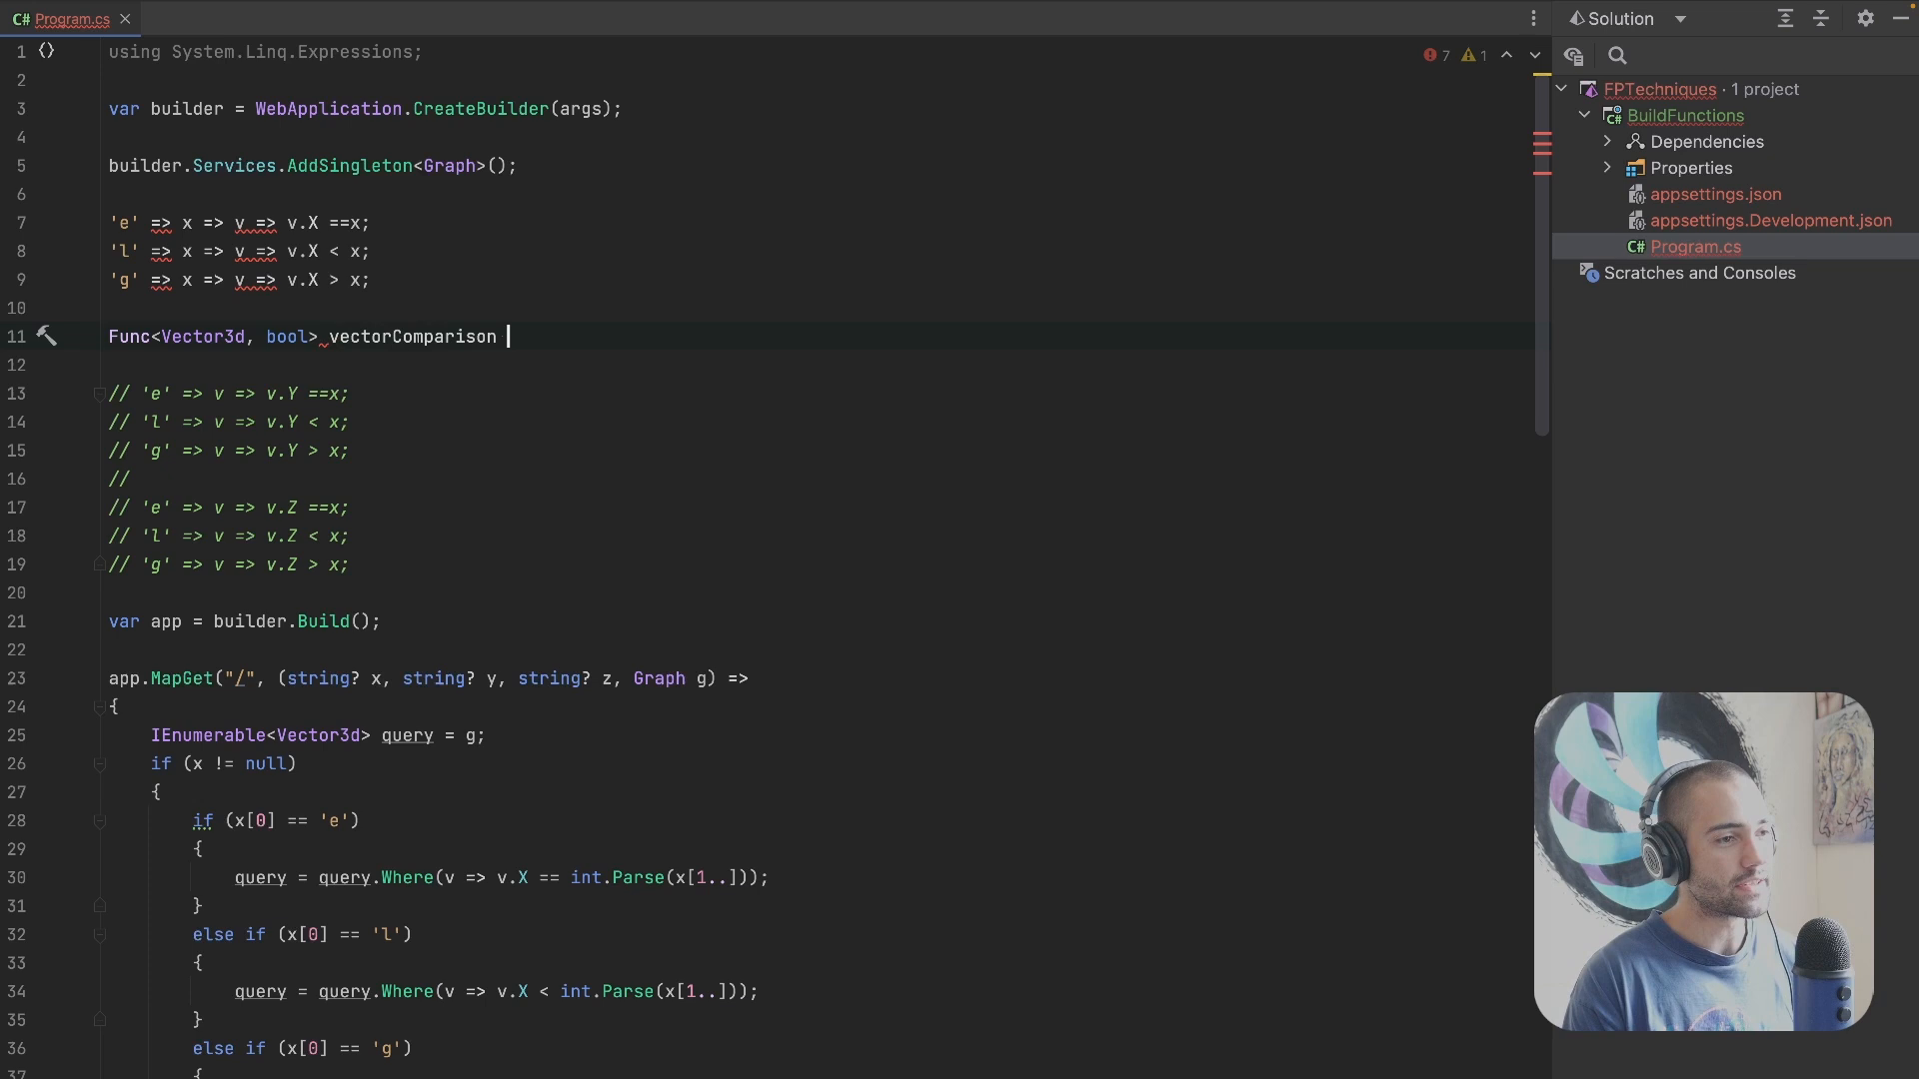
text(= v => v.X;)
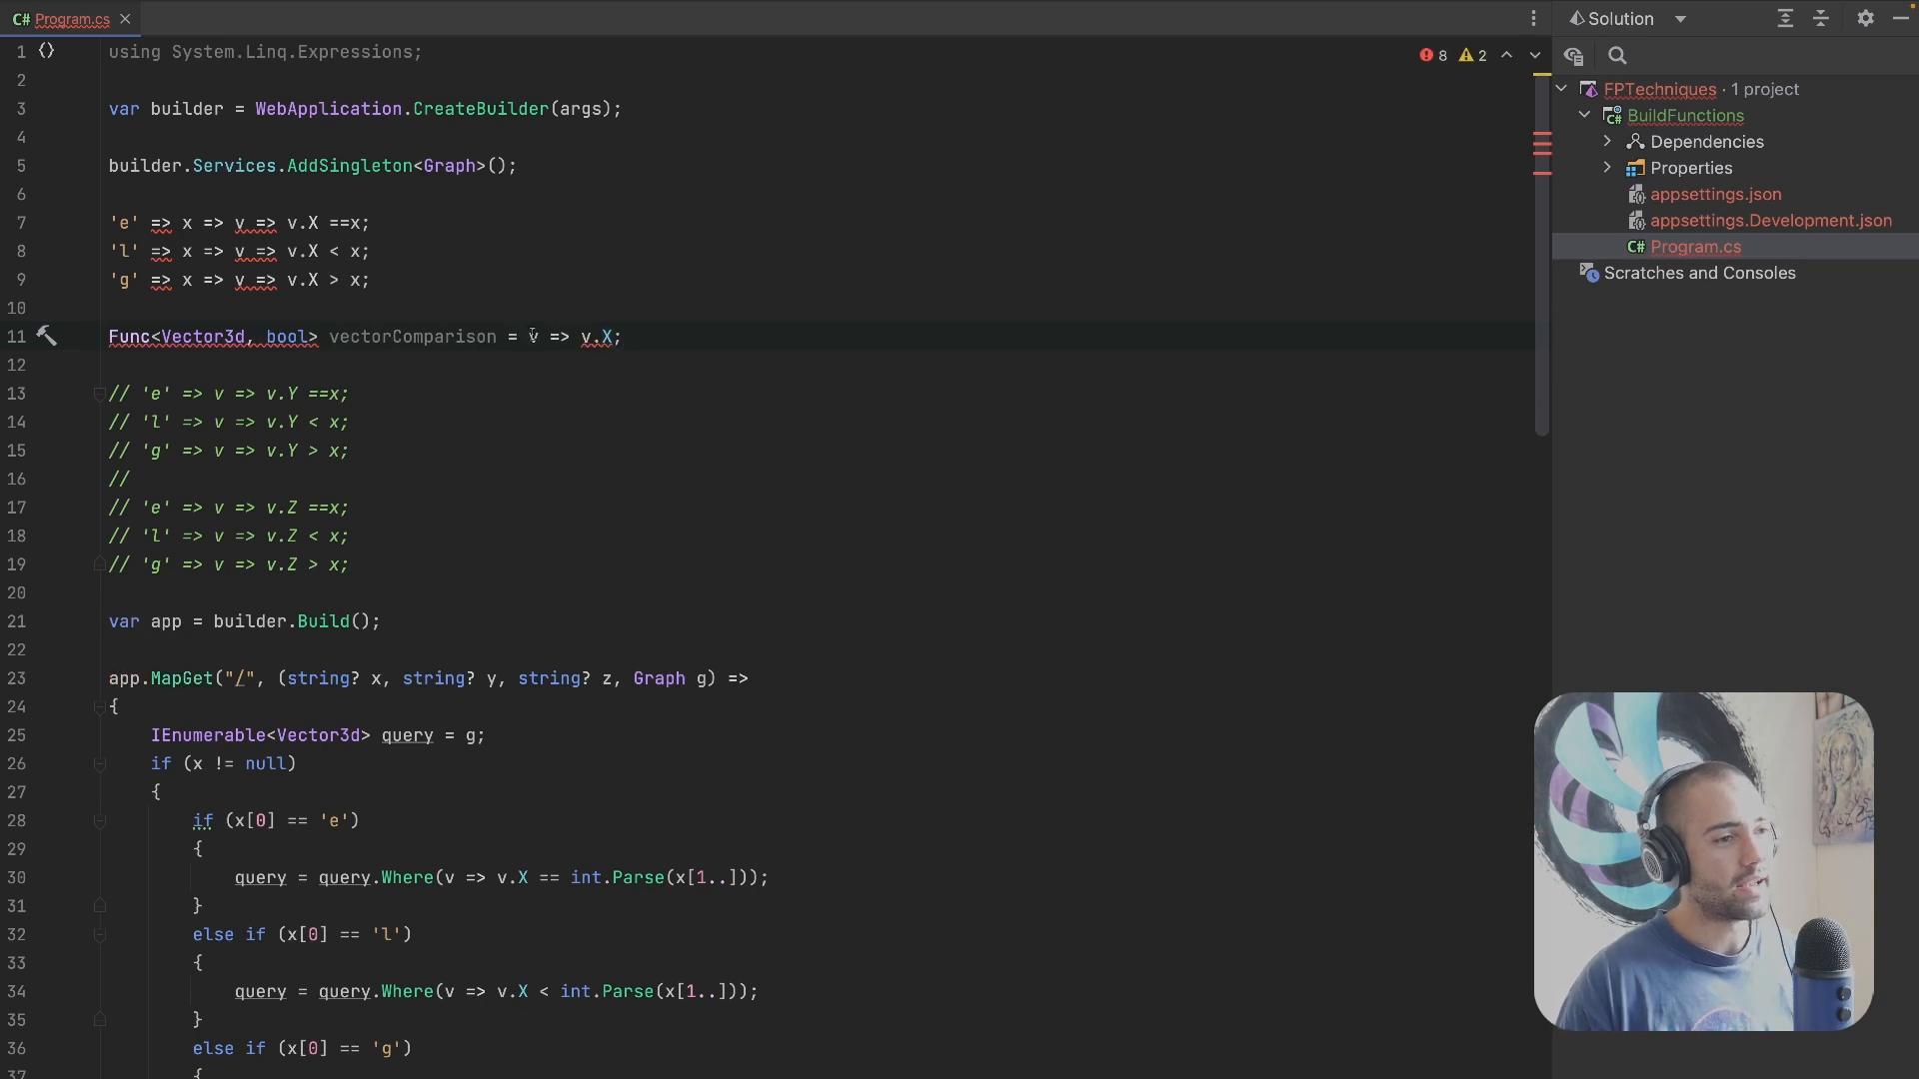
click(614, 334)
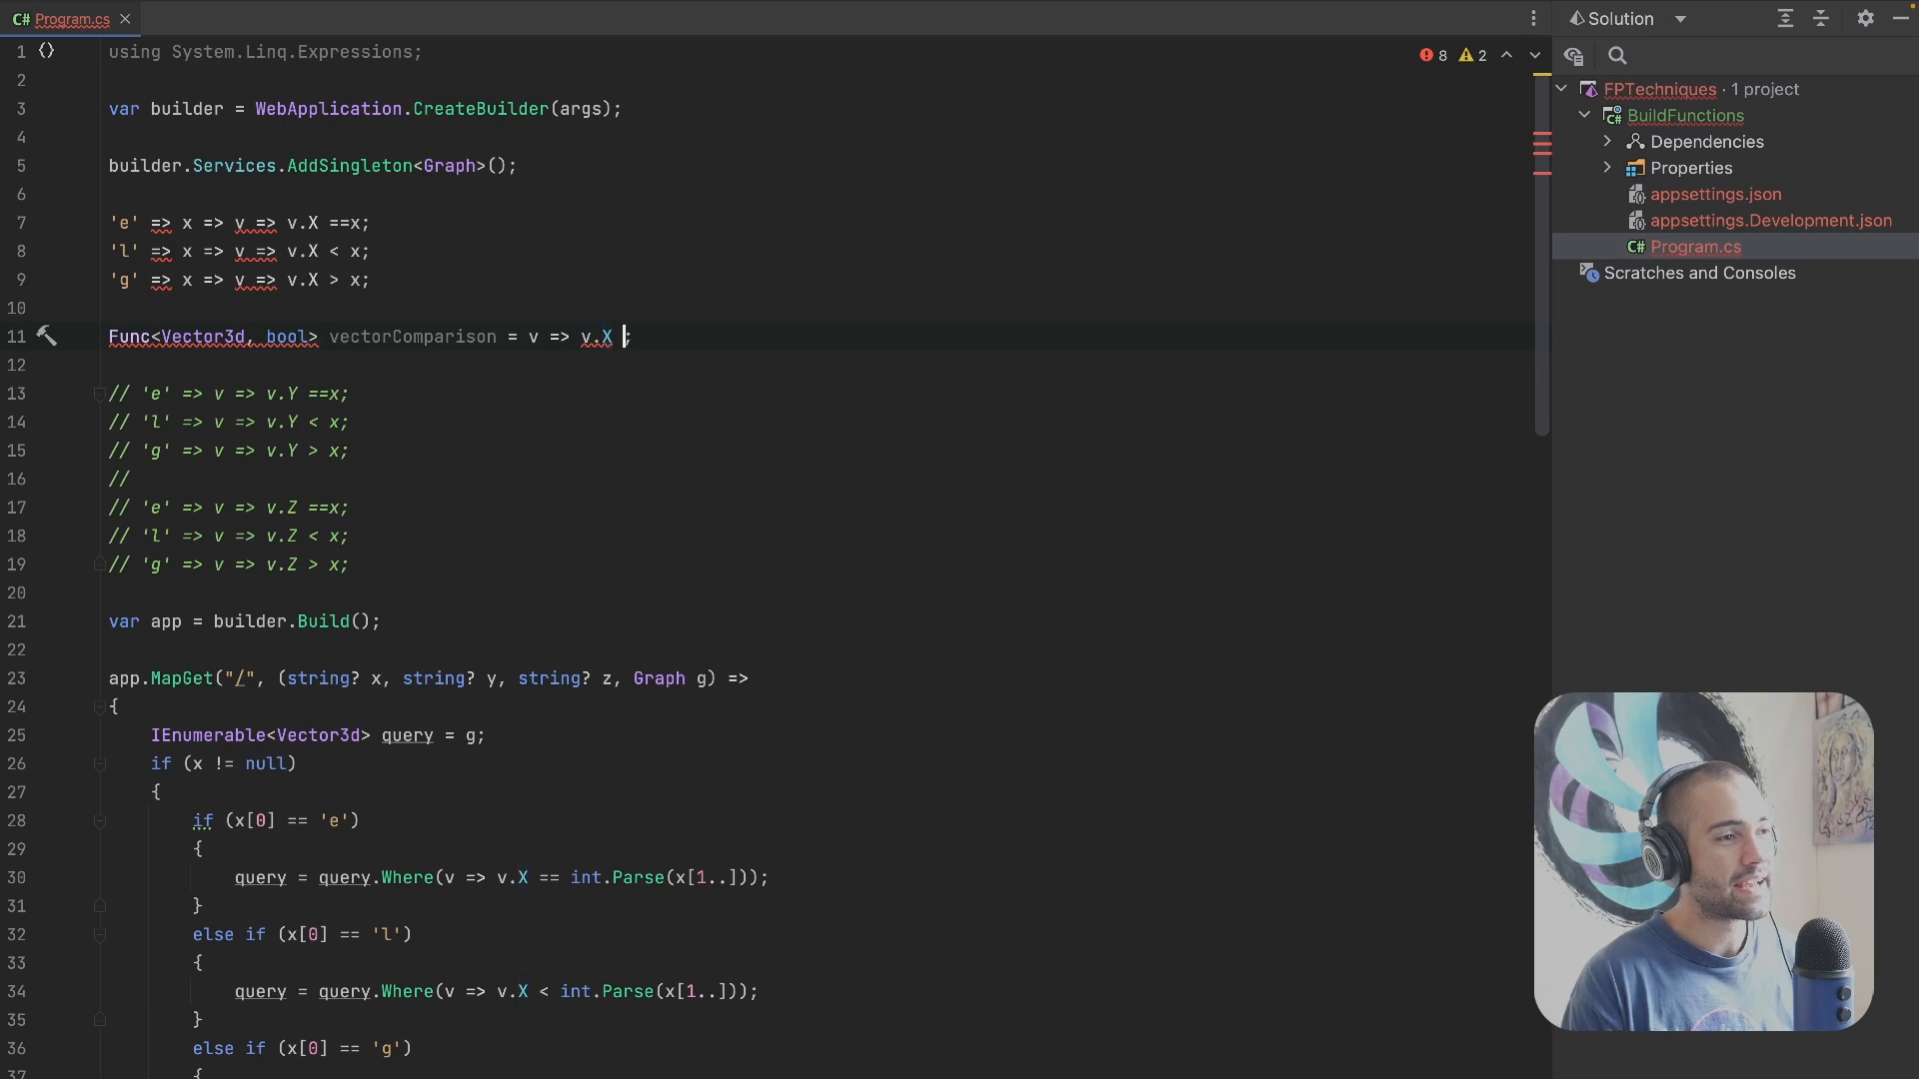
text(==)
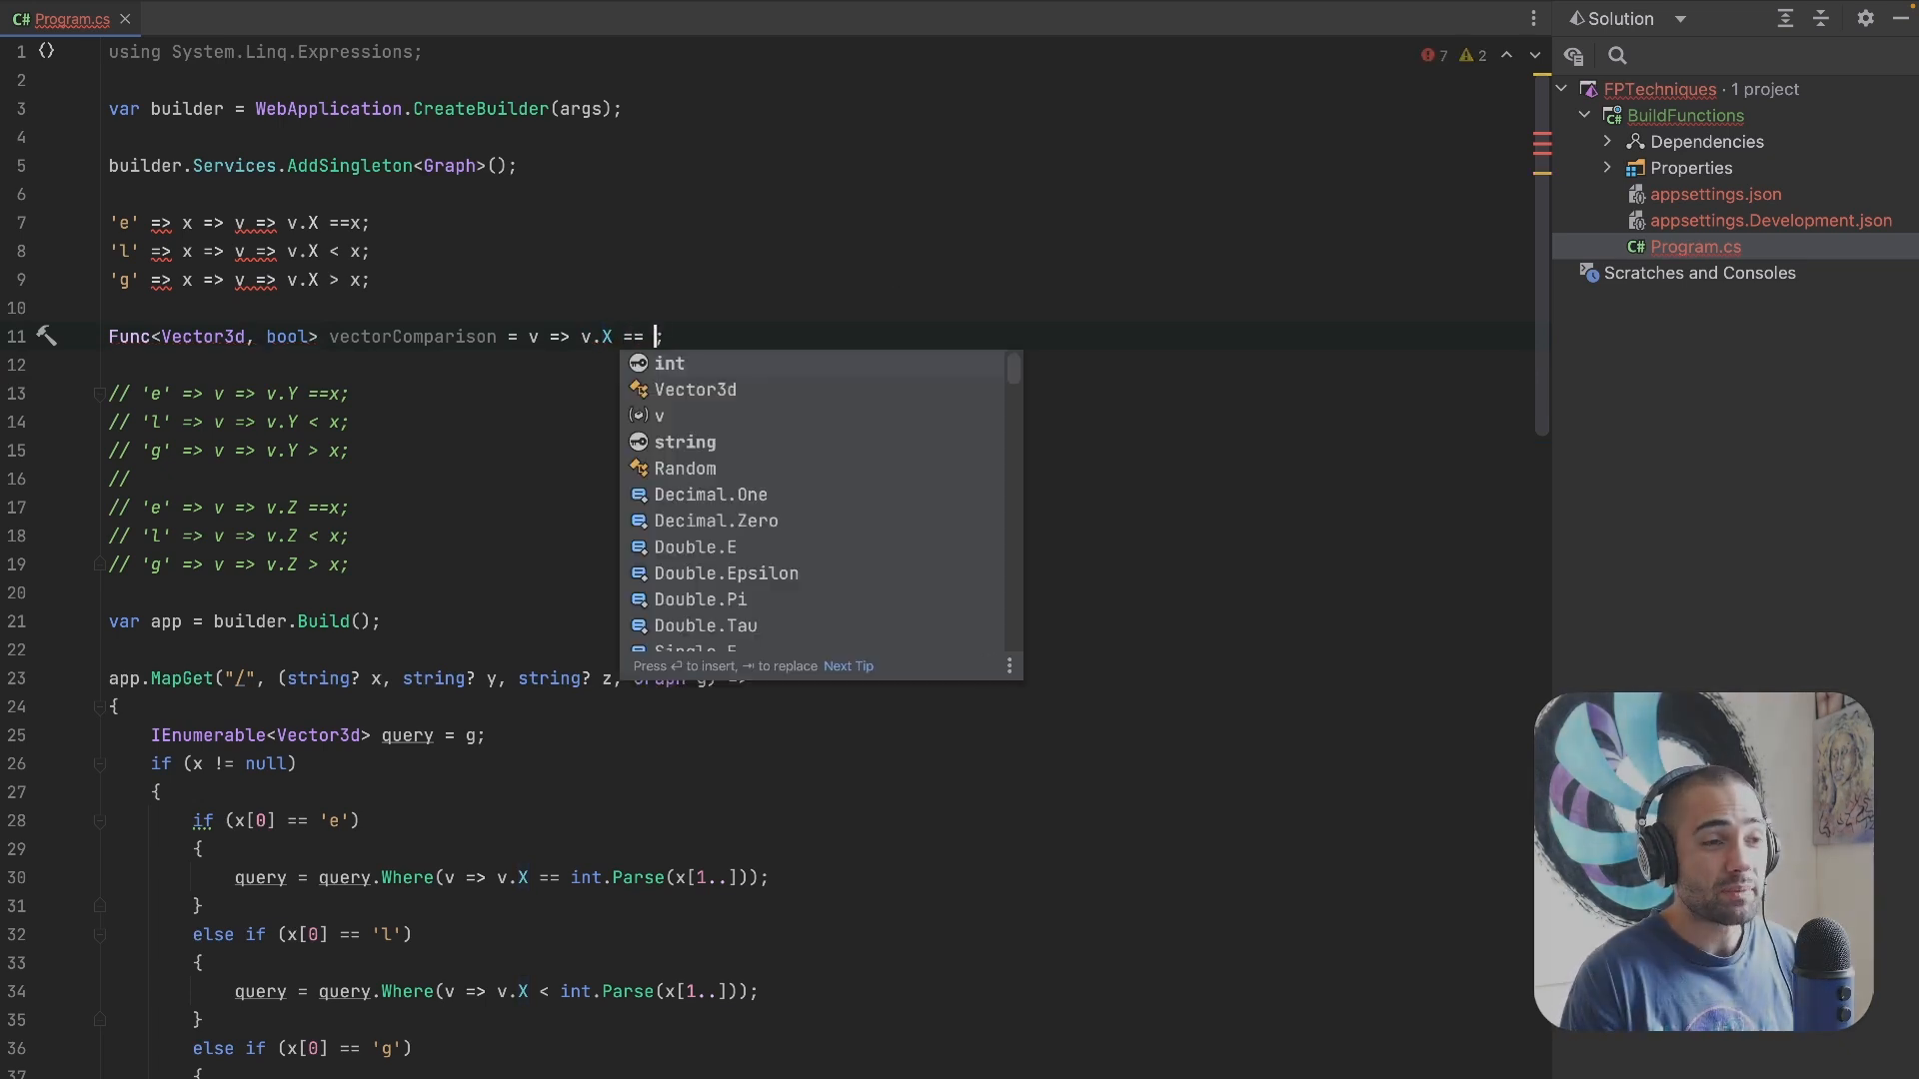
key(Escape)
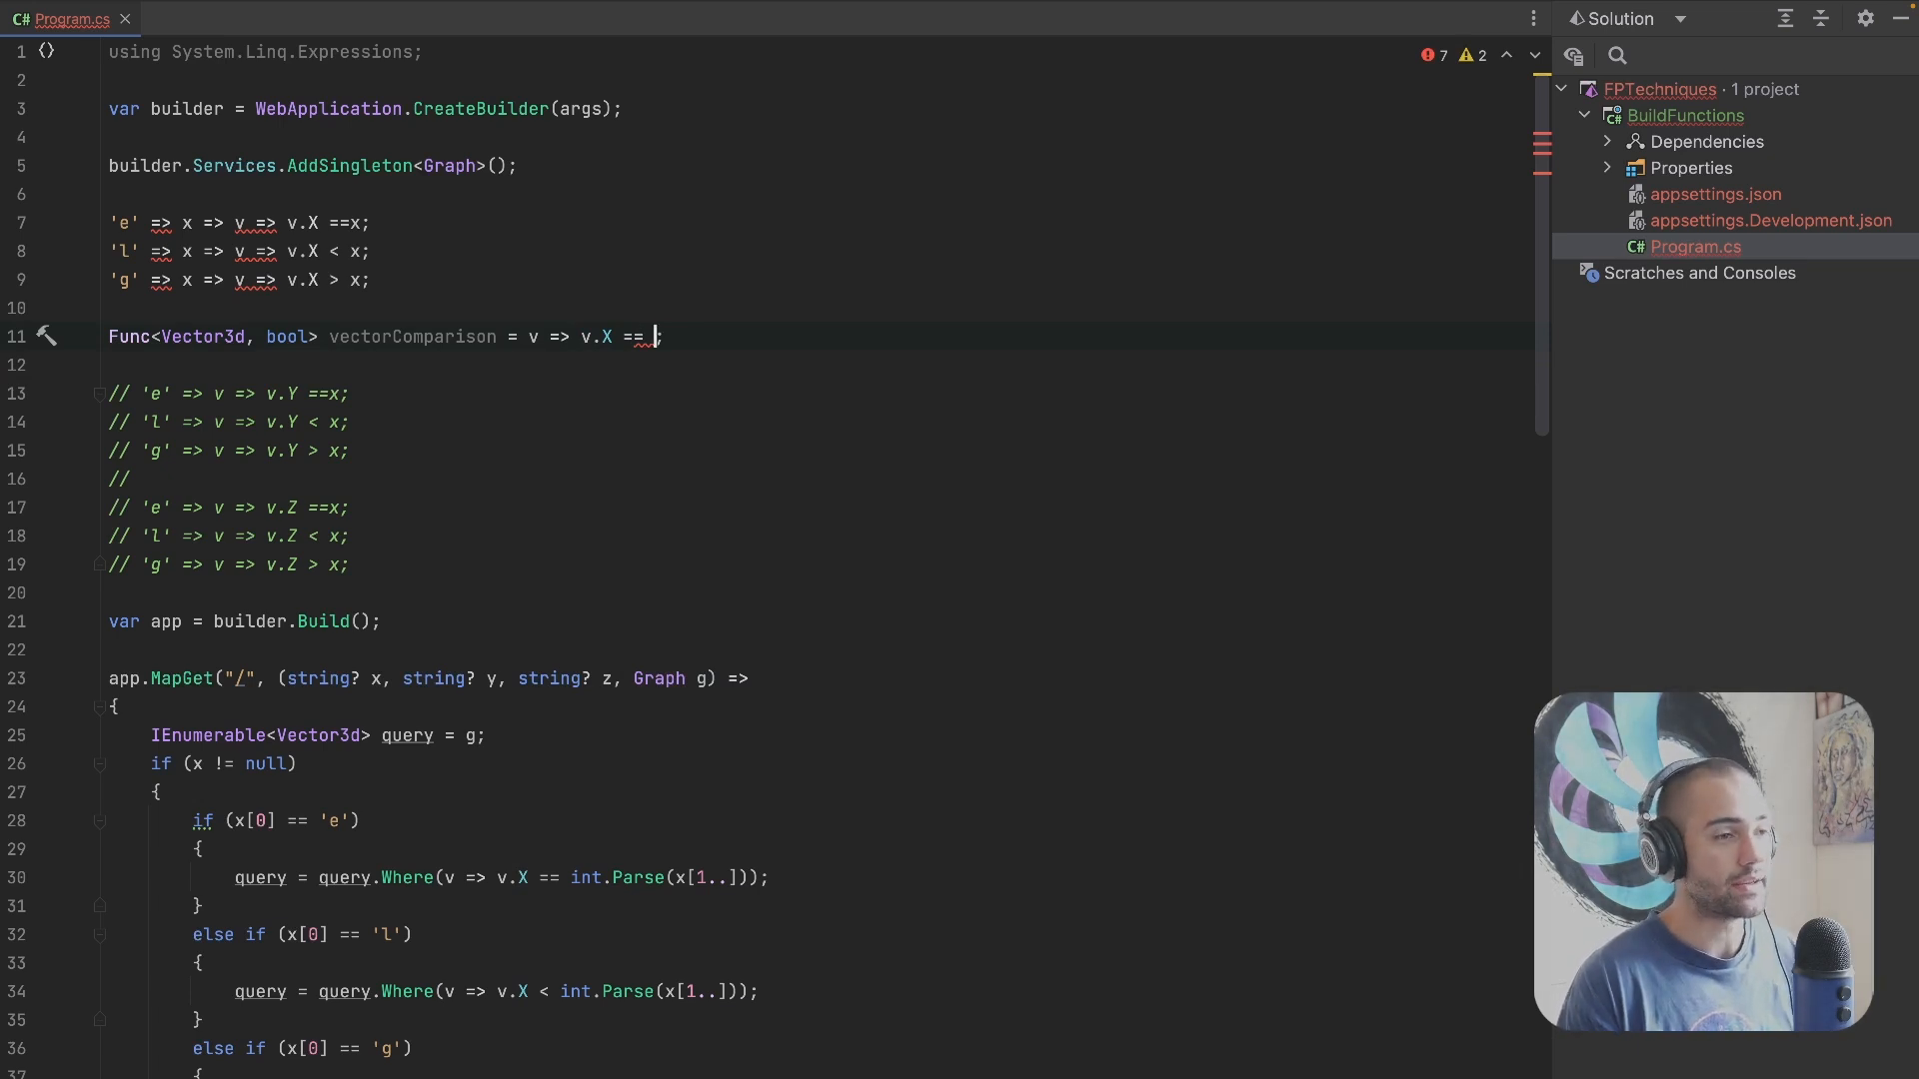
text(x)
Step: Rename vectorComparison into a local function CreateVectorComparison(int x)
click(330, 336)
text(C)
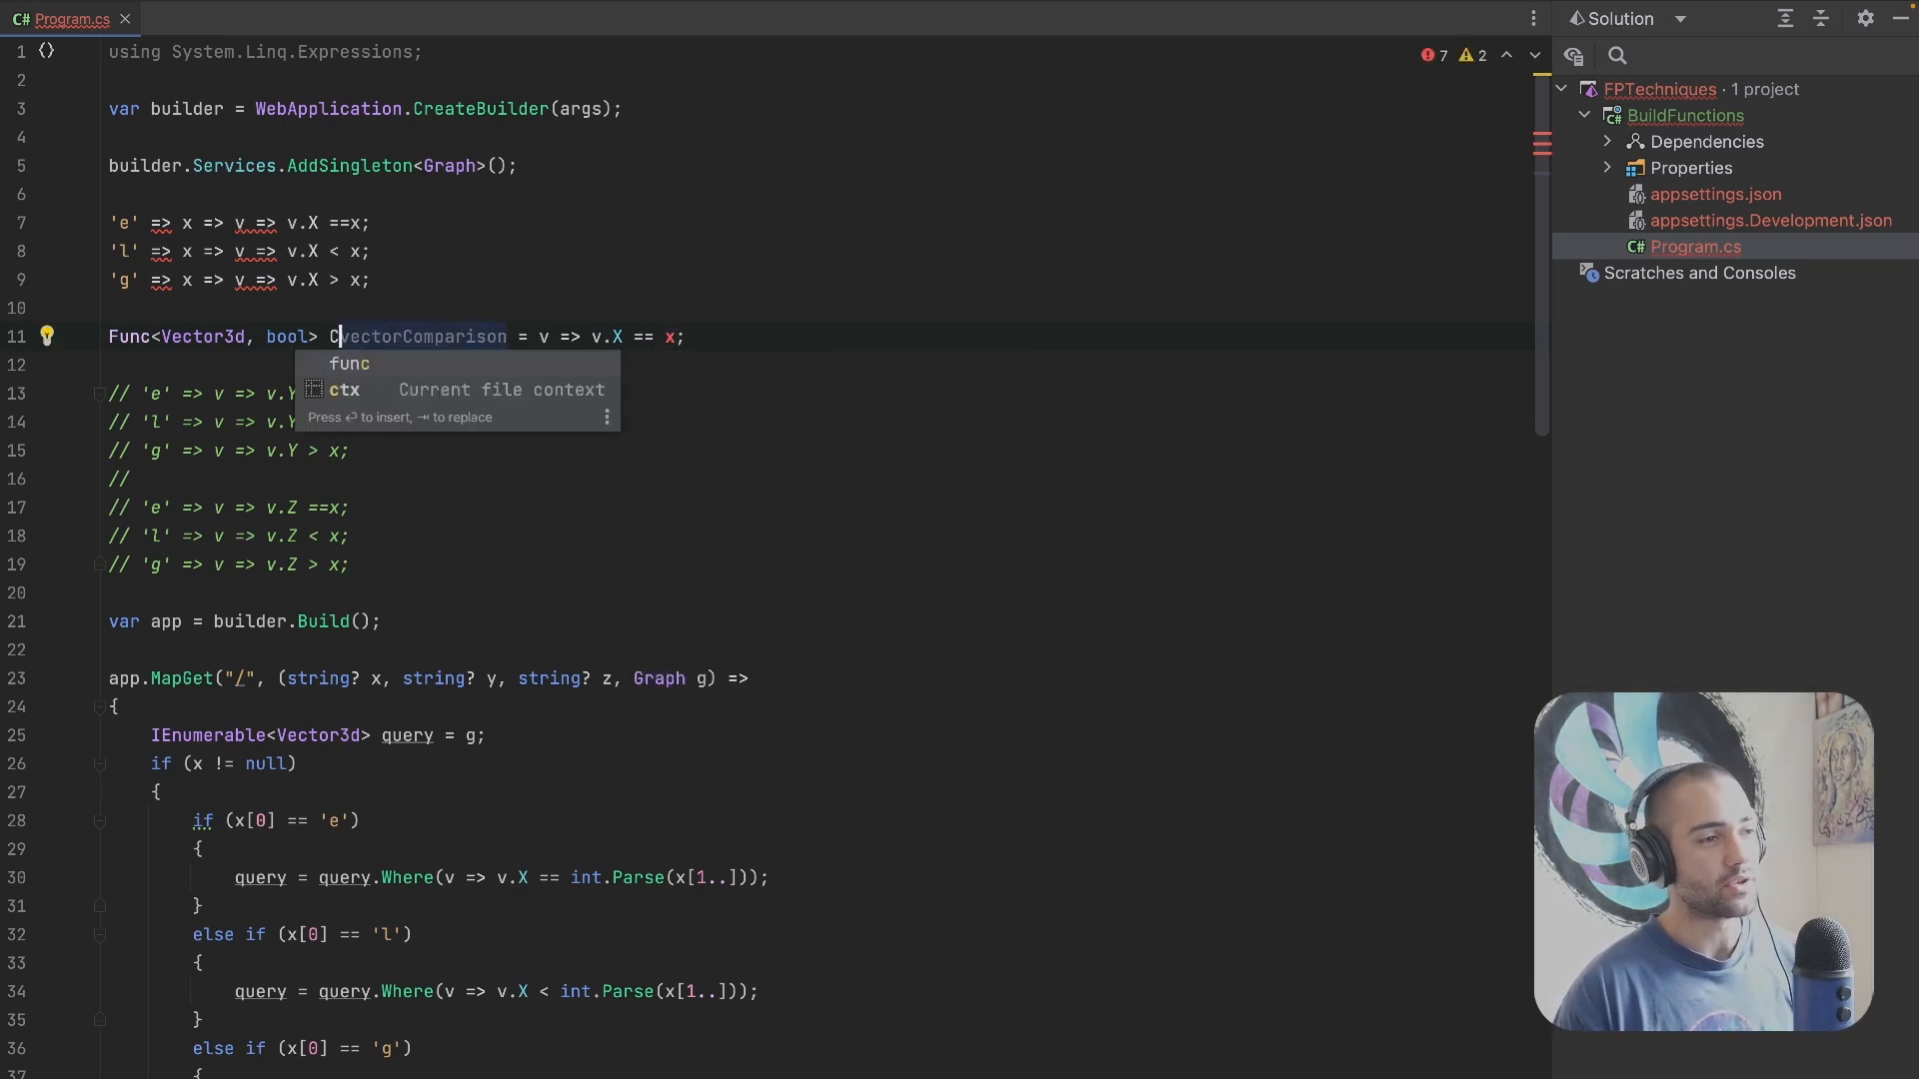
text(reate)
key(ctrl+r)
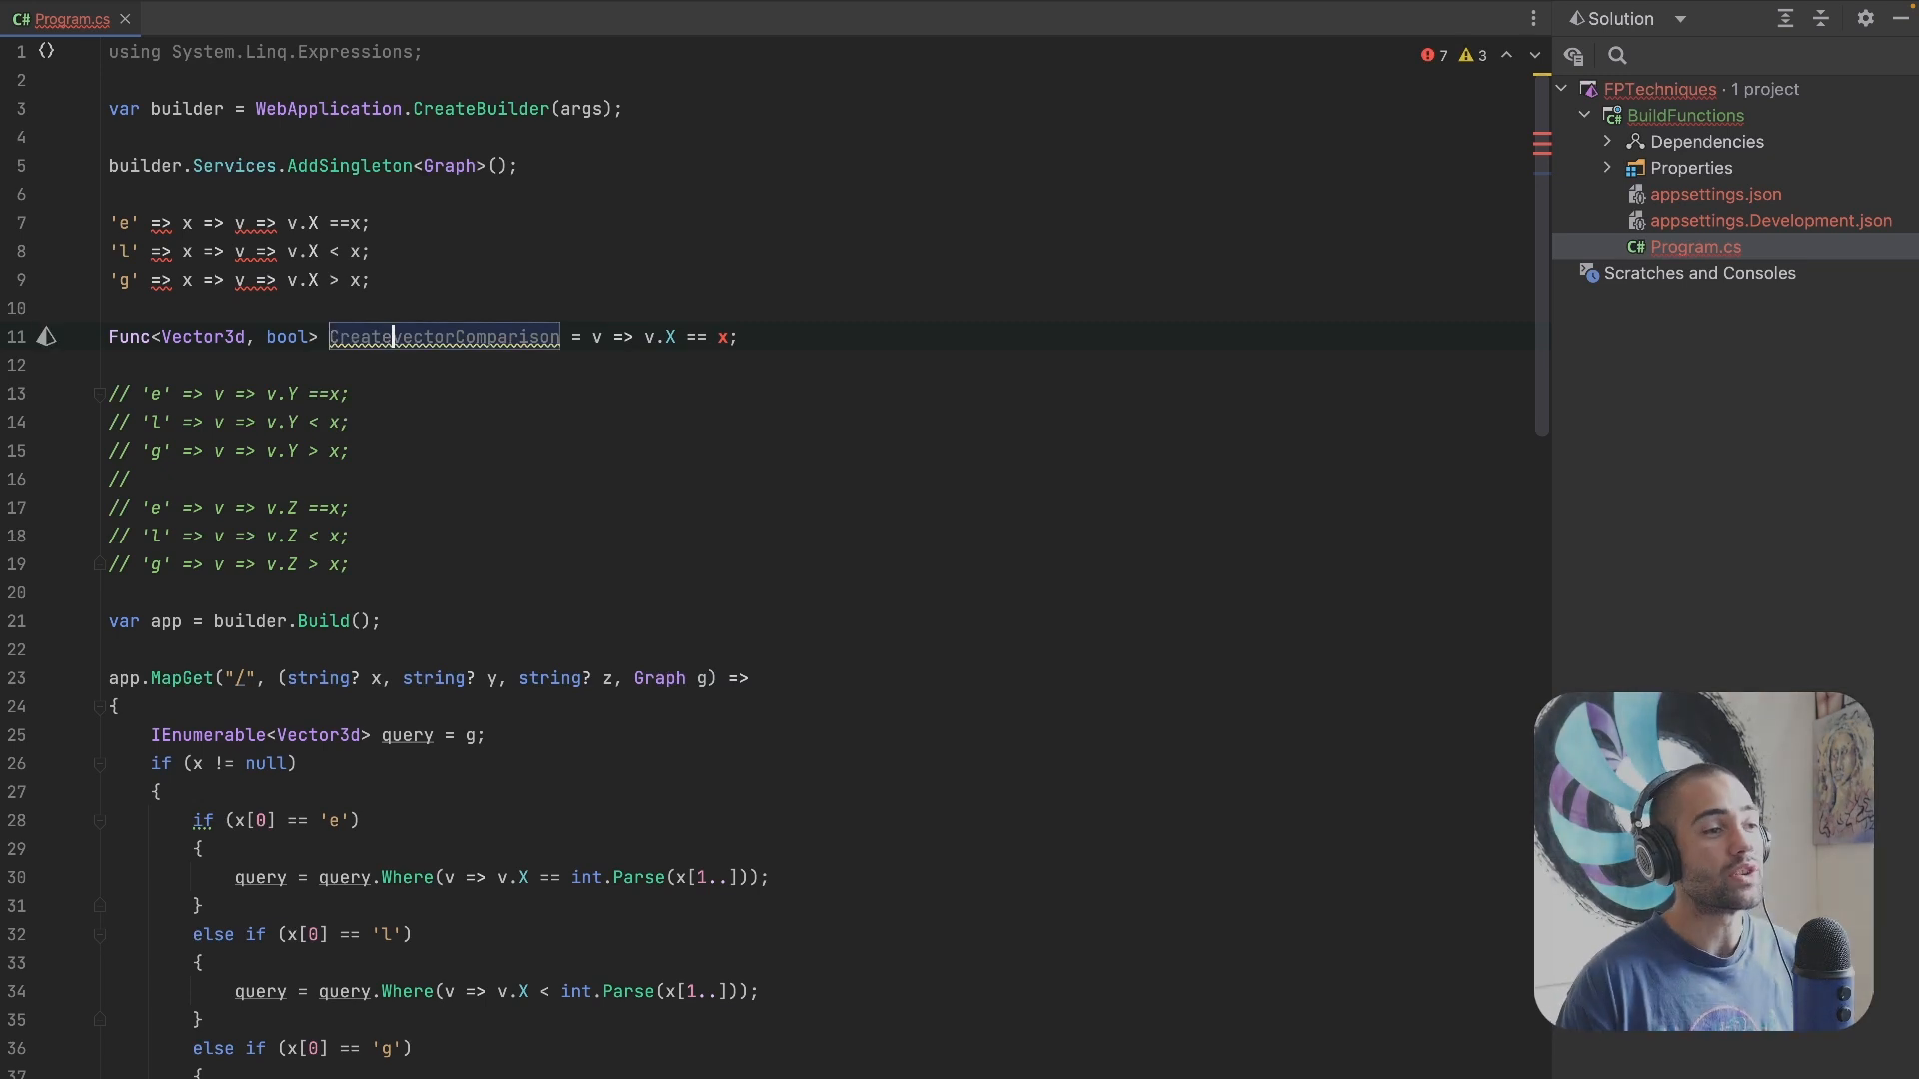
key(Delete)
text(V)
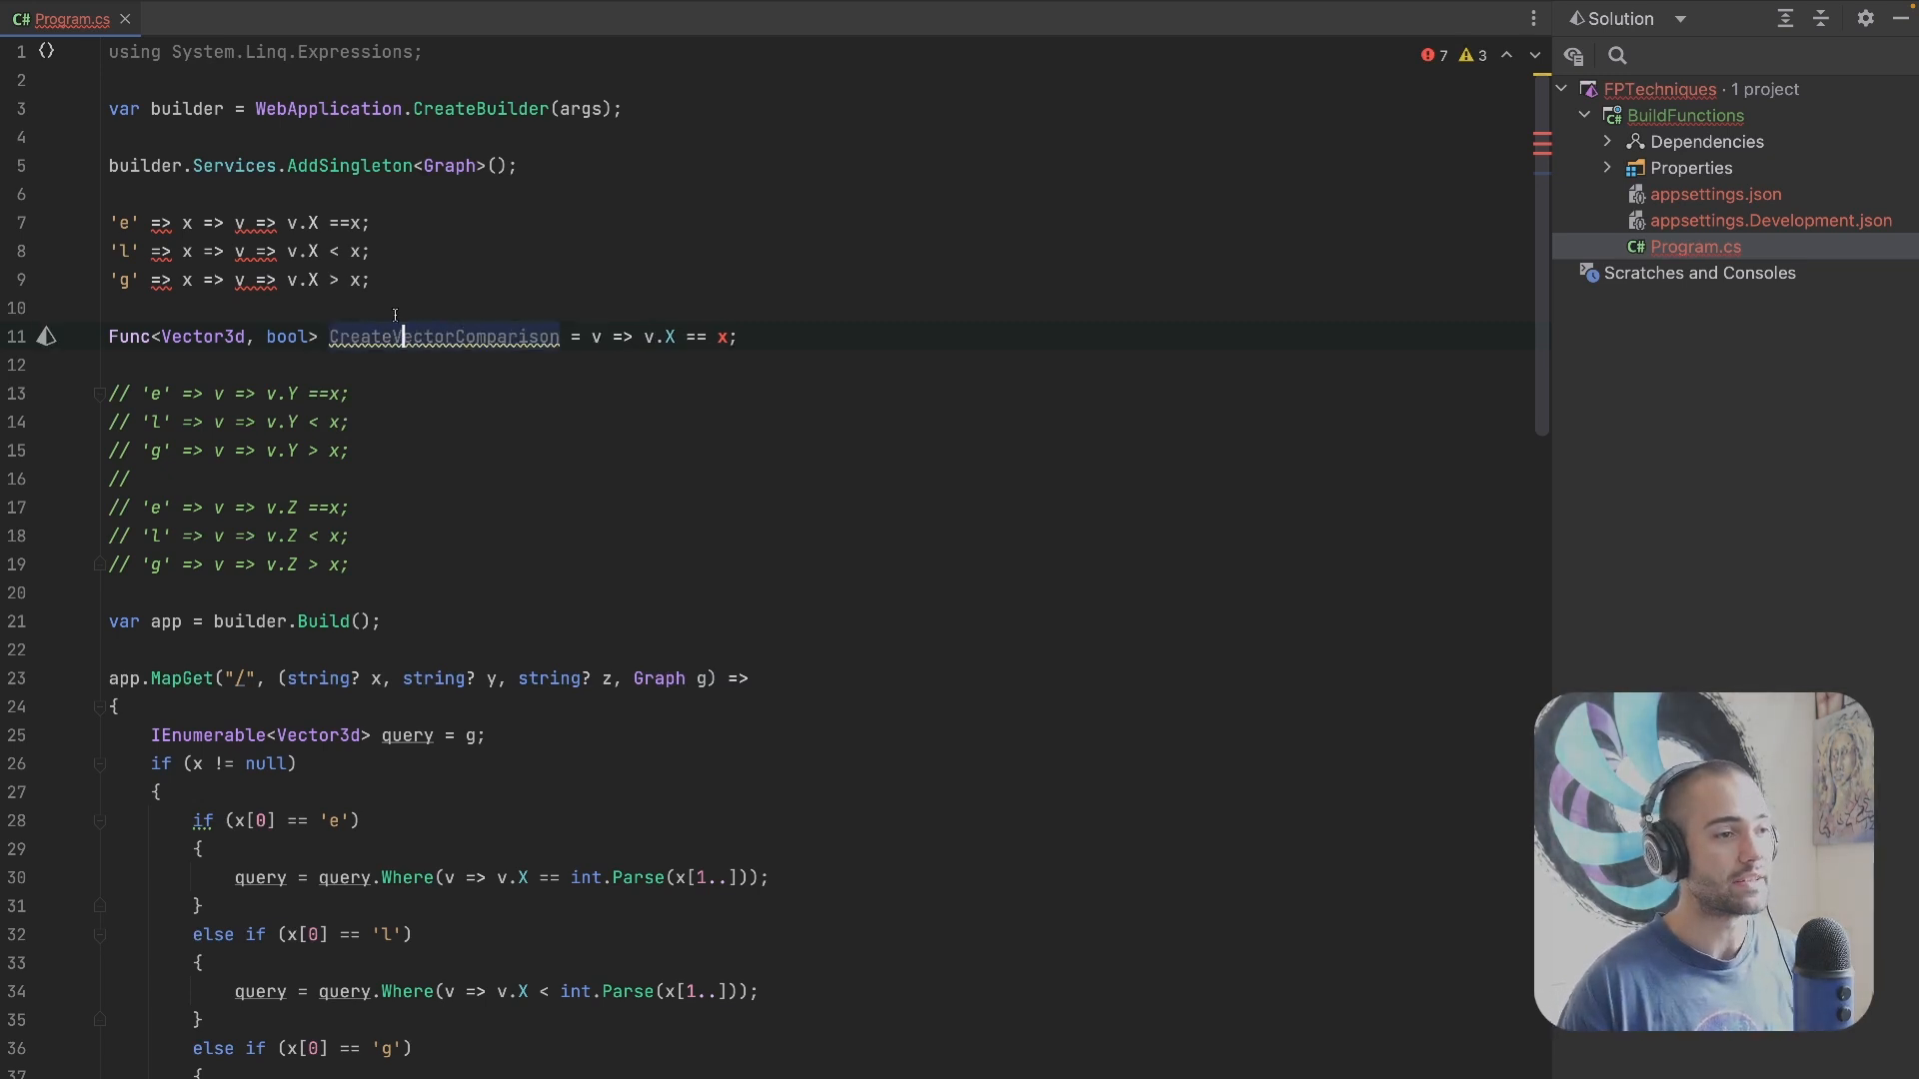
text(()
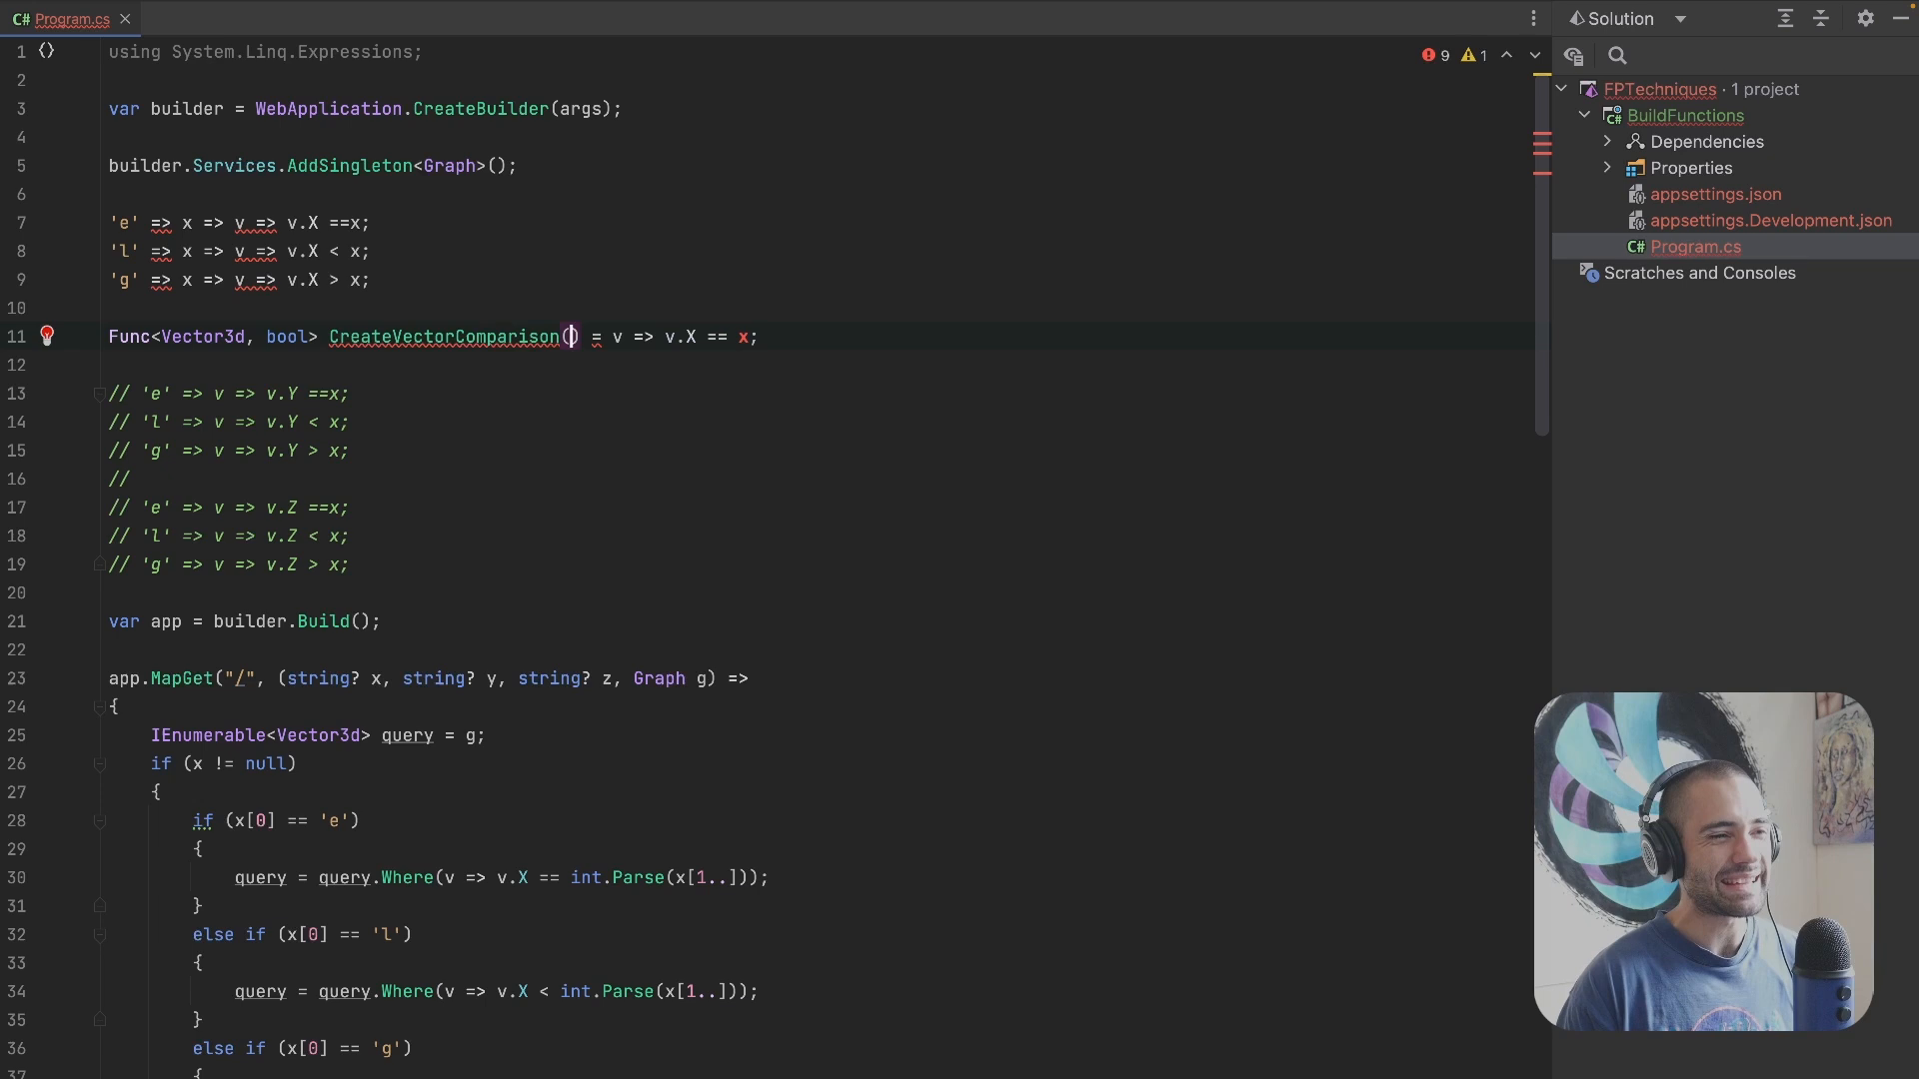
text(int x)
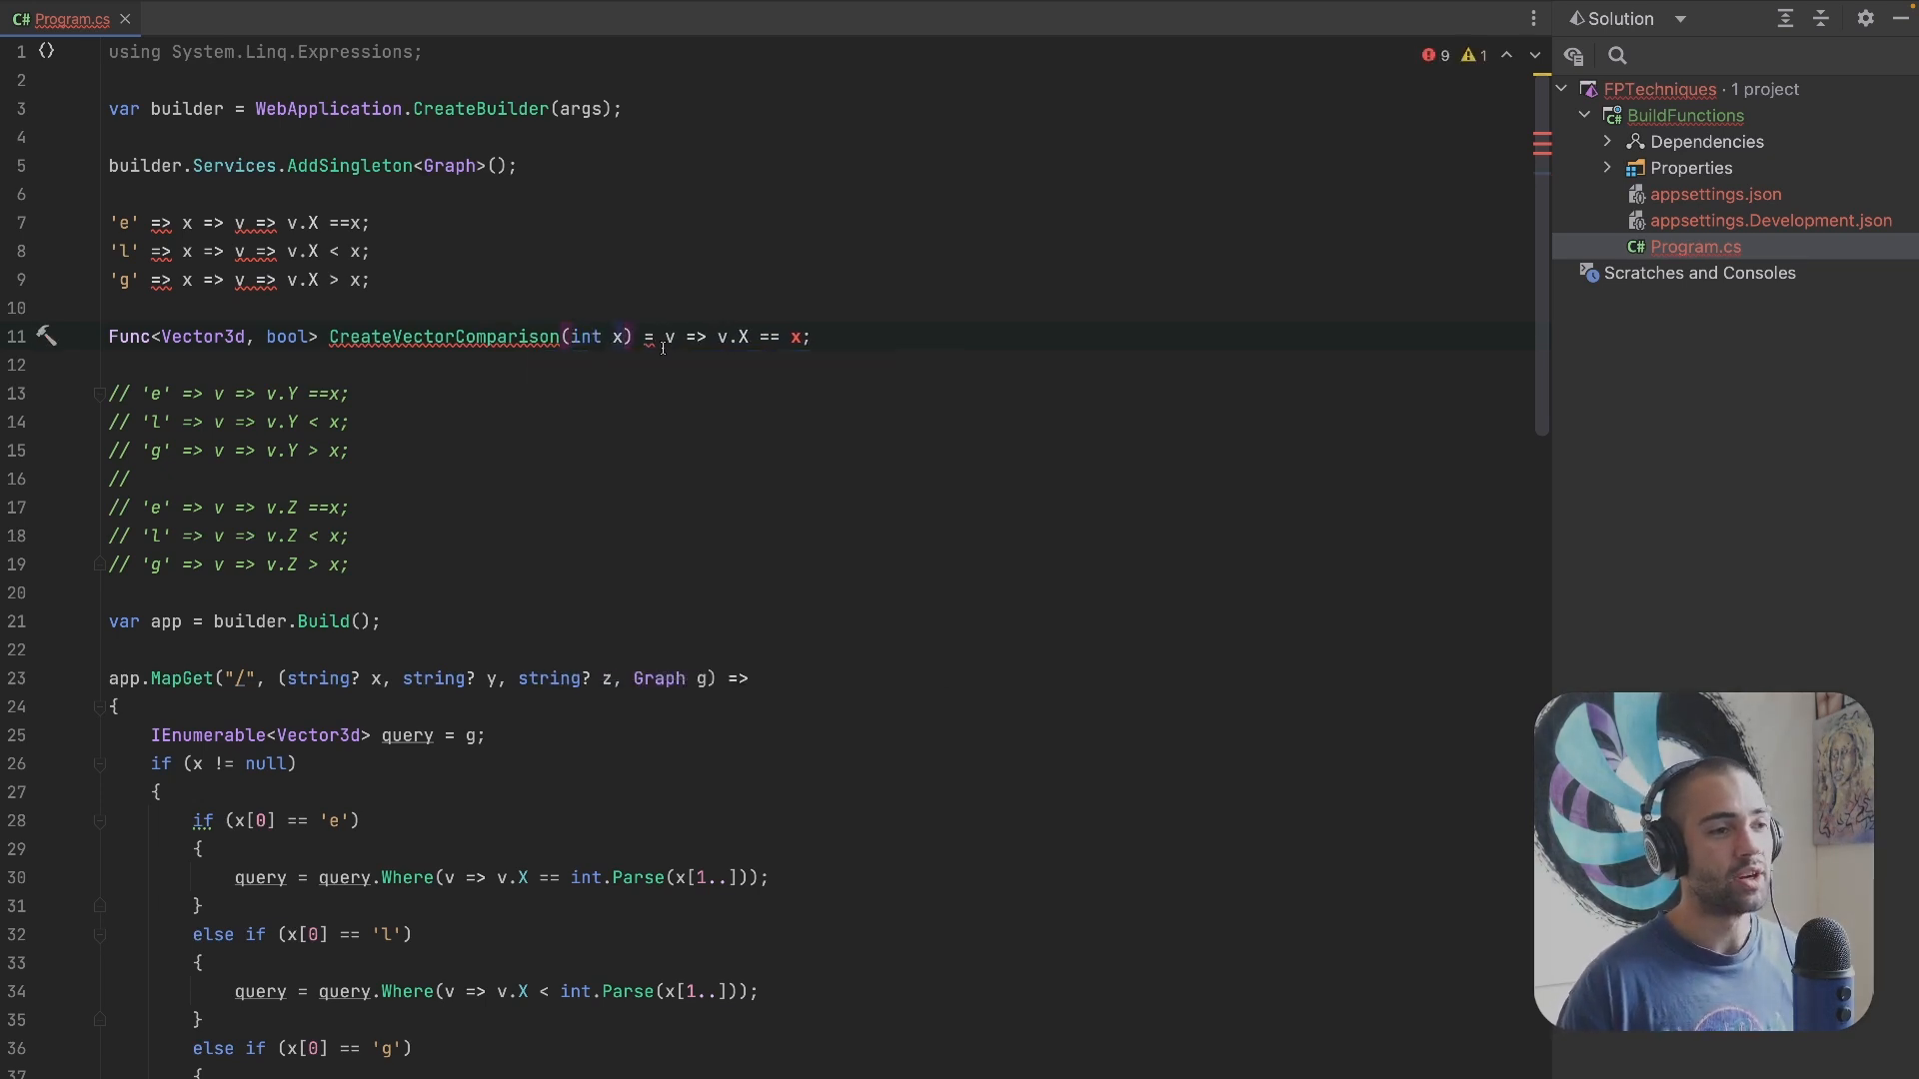
Step: Keep it expression-bodied as CreateVectorComparison(int x) => v => v.X == x, undoing the inserted block body
key(Right)
text({)
key(Return)
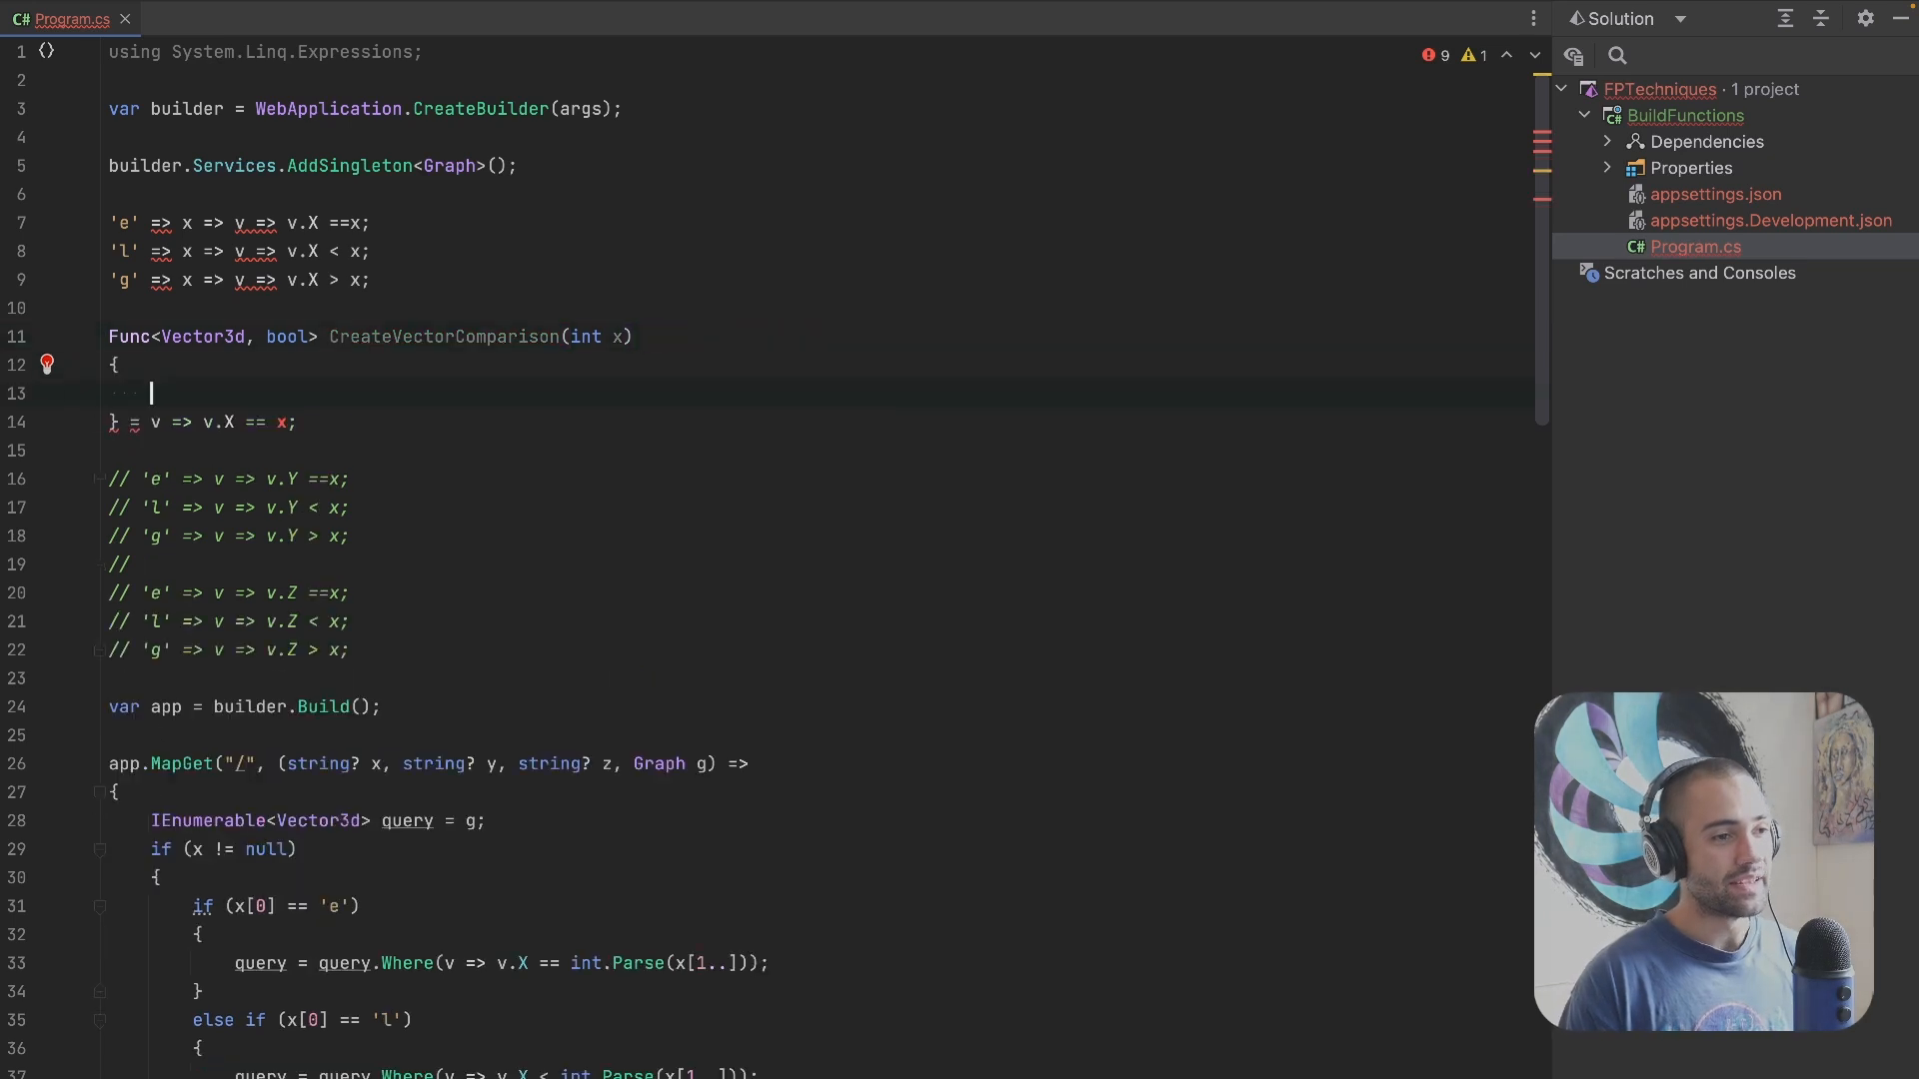
key(Down)
key(ctrl+shift+Right)
key(ctrl+shift+Right)
key(ctrl+shift+Right)
key(ctrl+shift+Right)
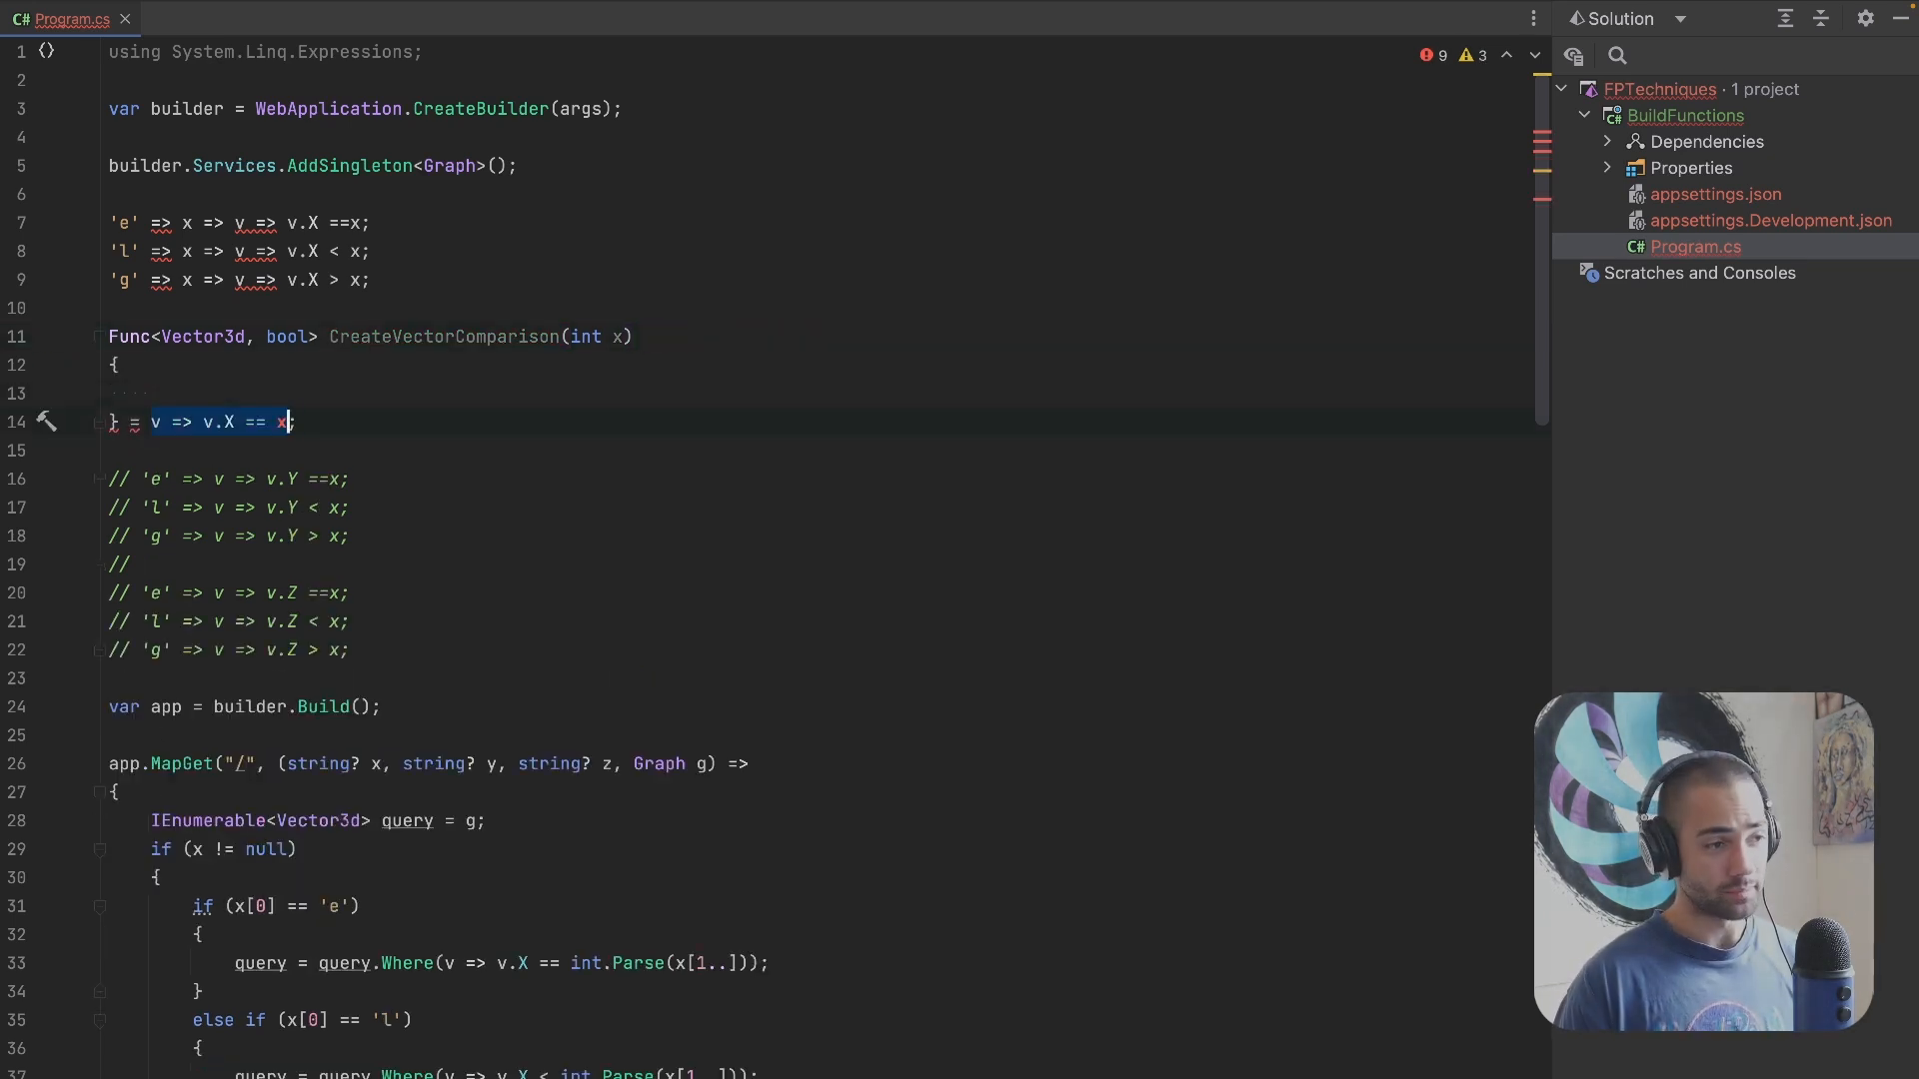
key(ctrl+z)
key(ctrl+z)
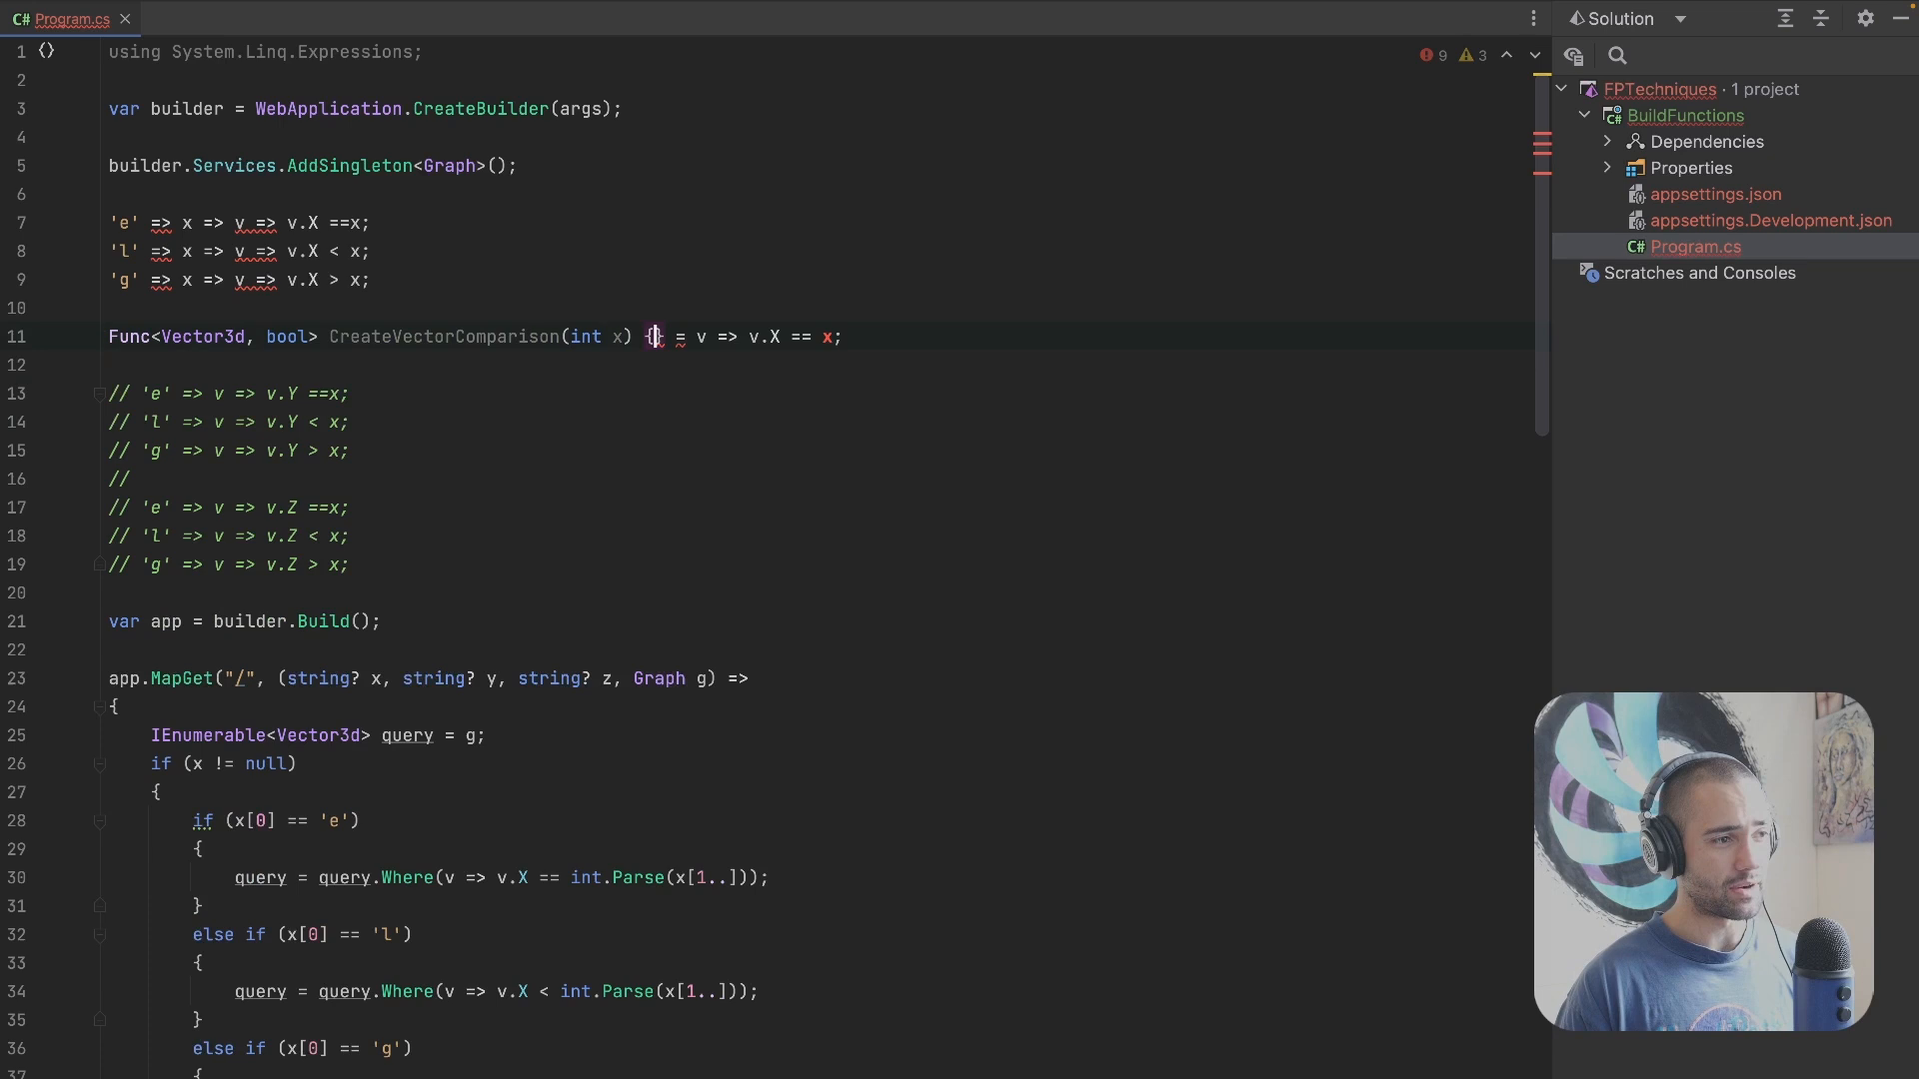
key(ctrl+z)
key(ctrl+z)
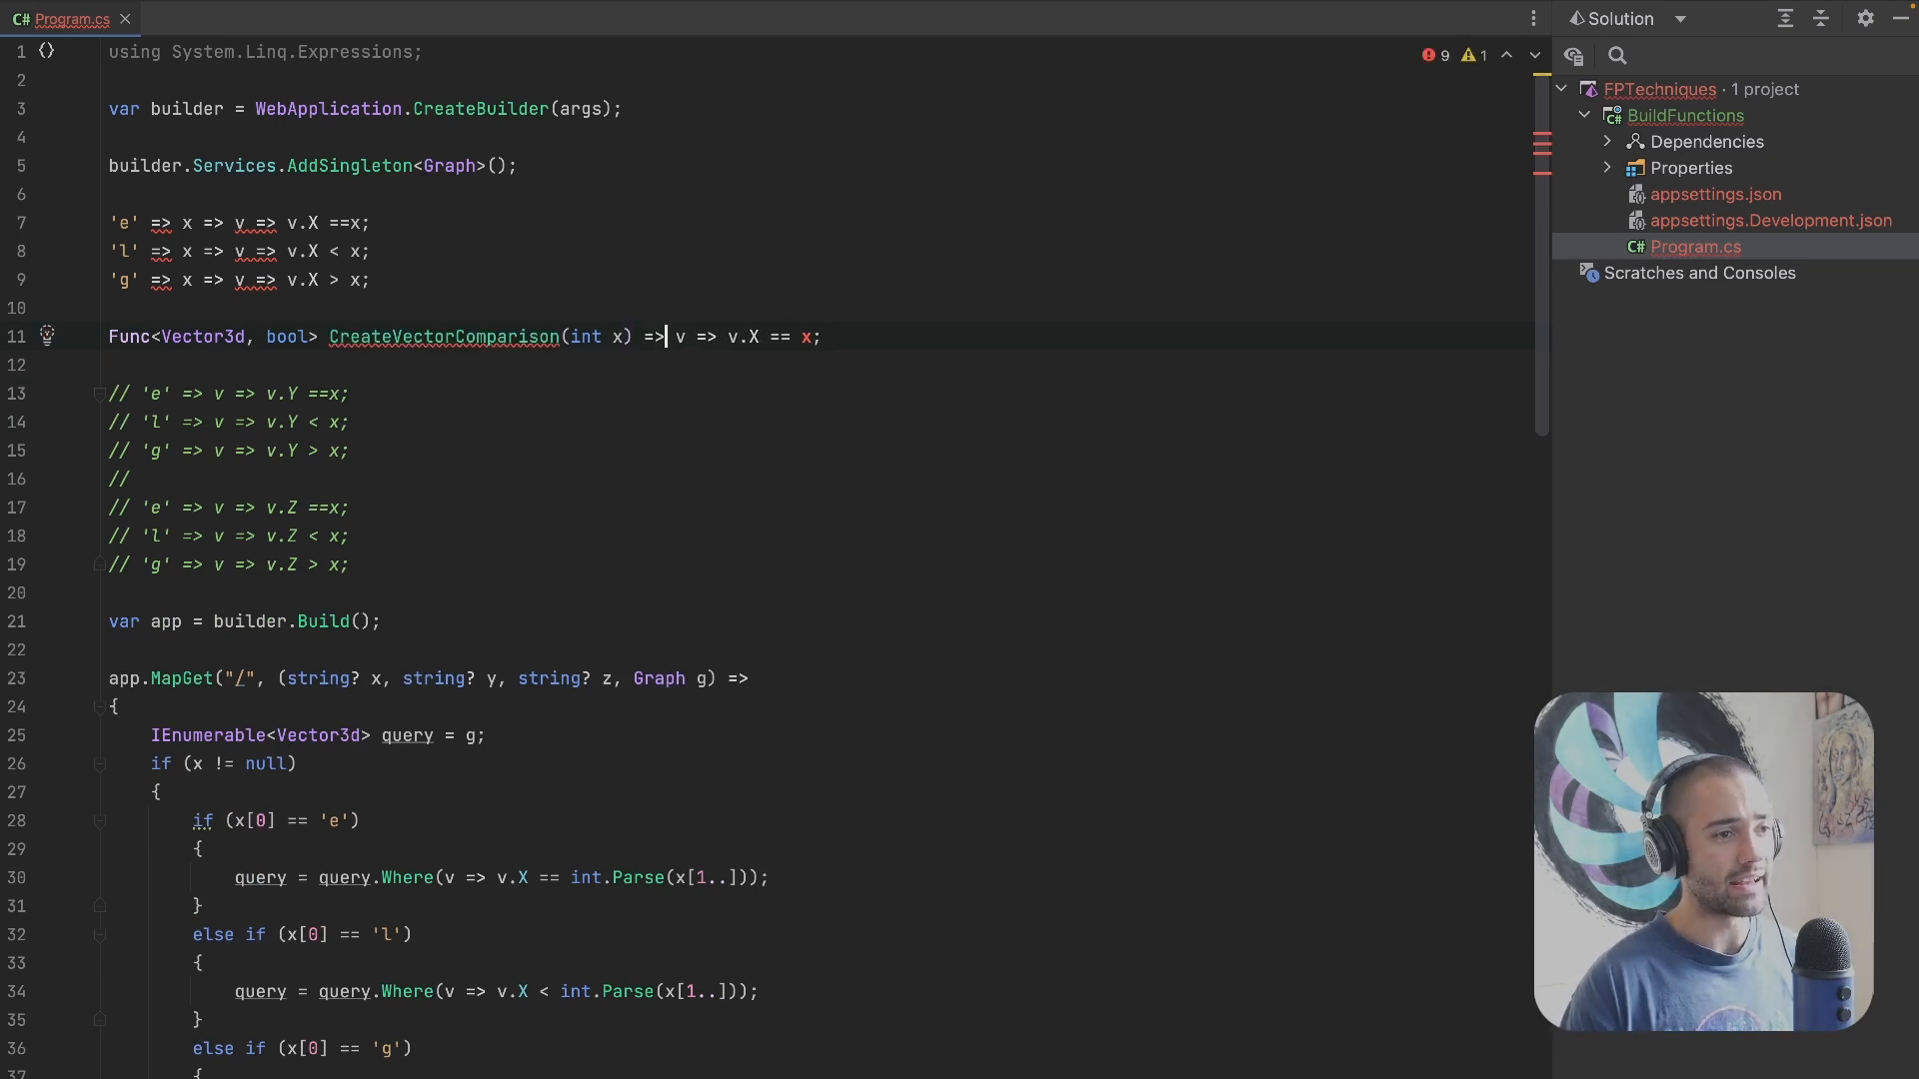
text(>)
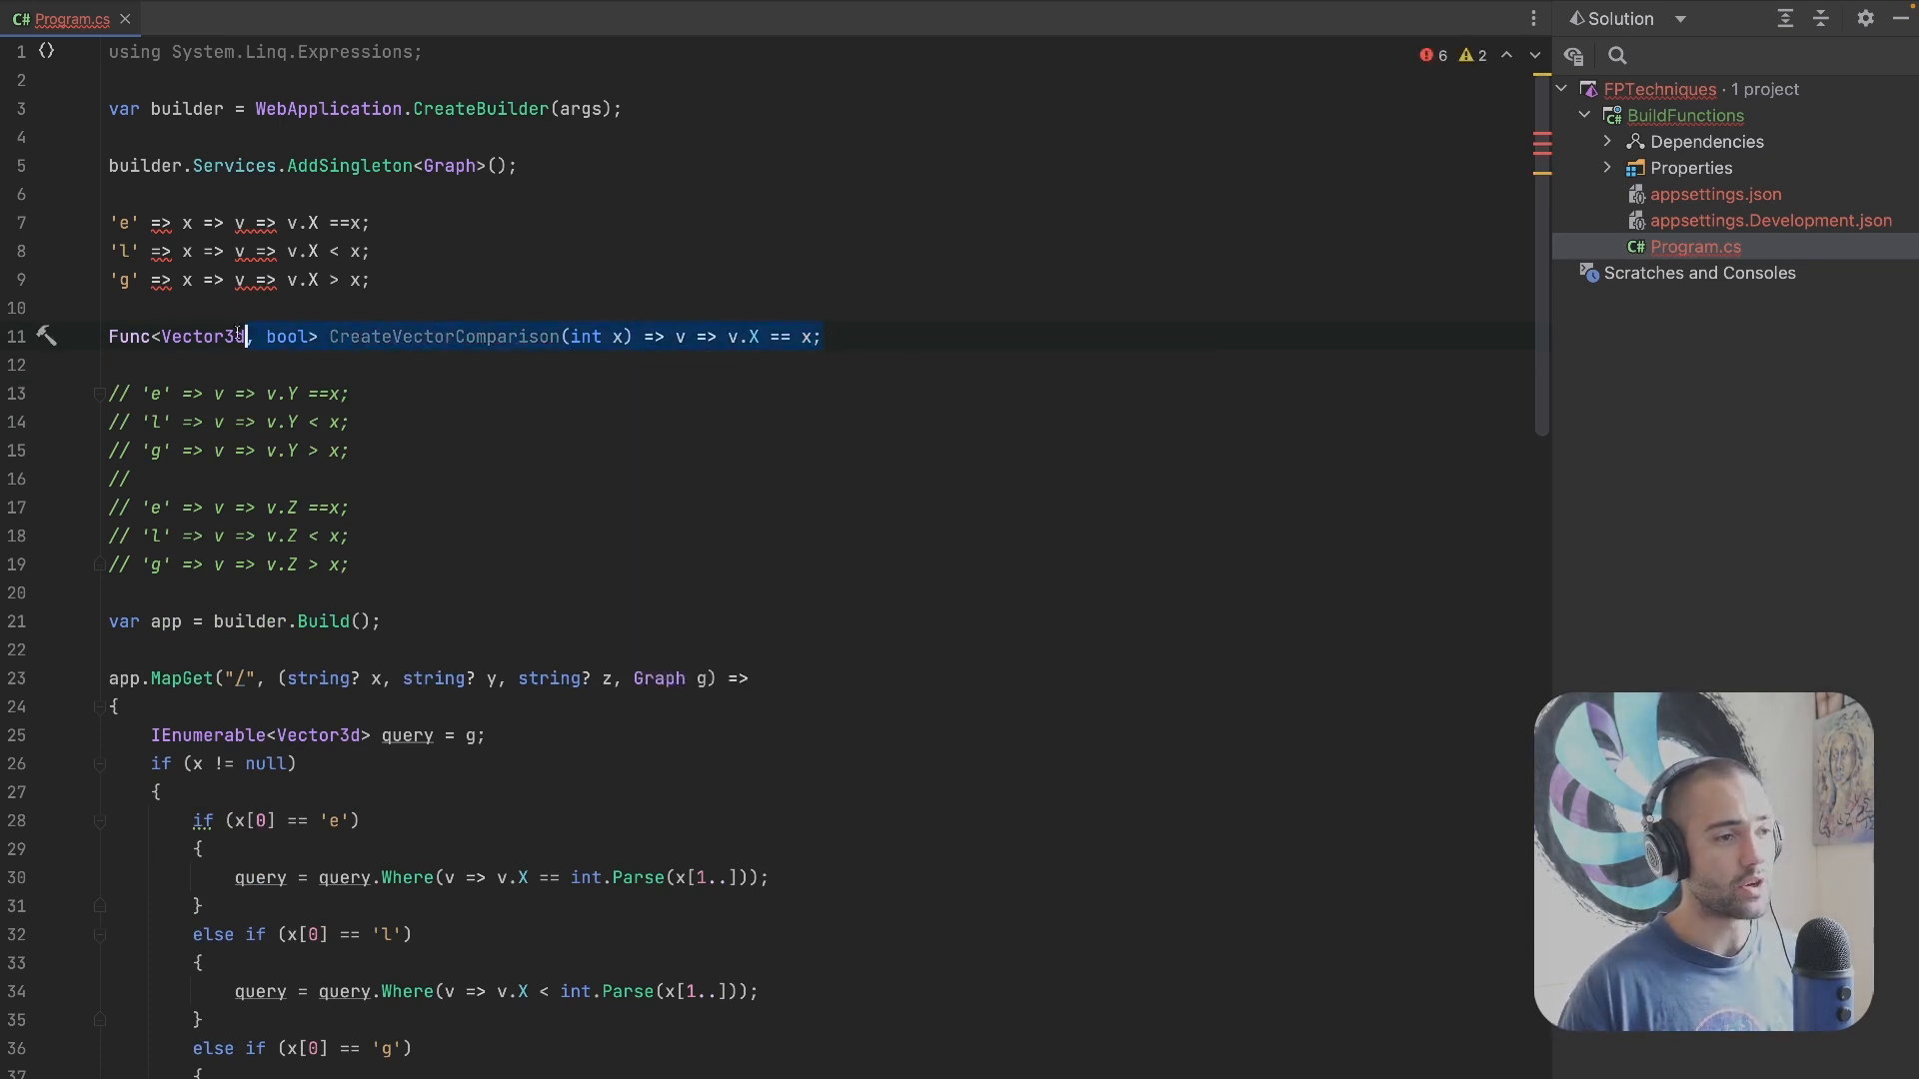
key(Up)
key(Home)
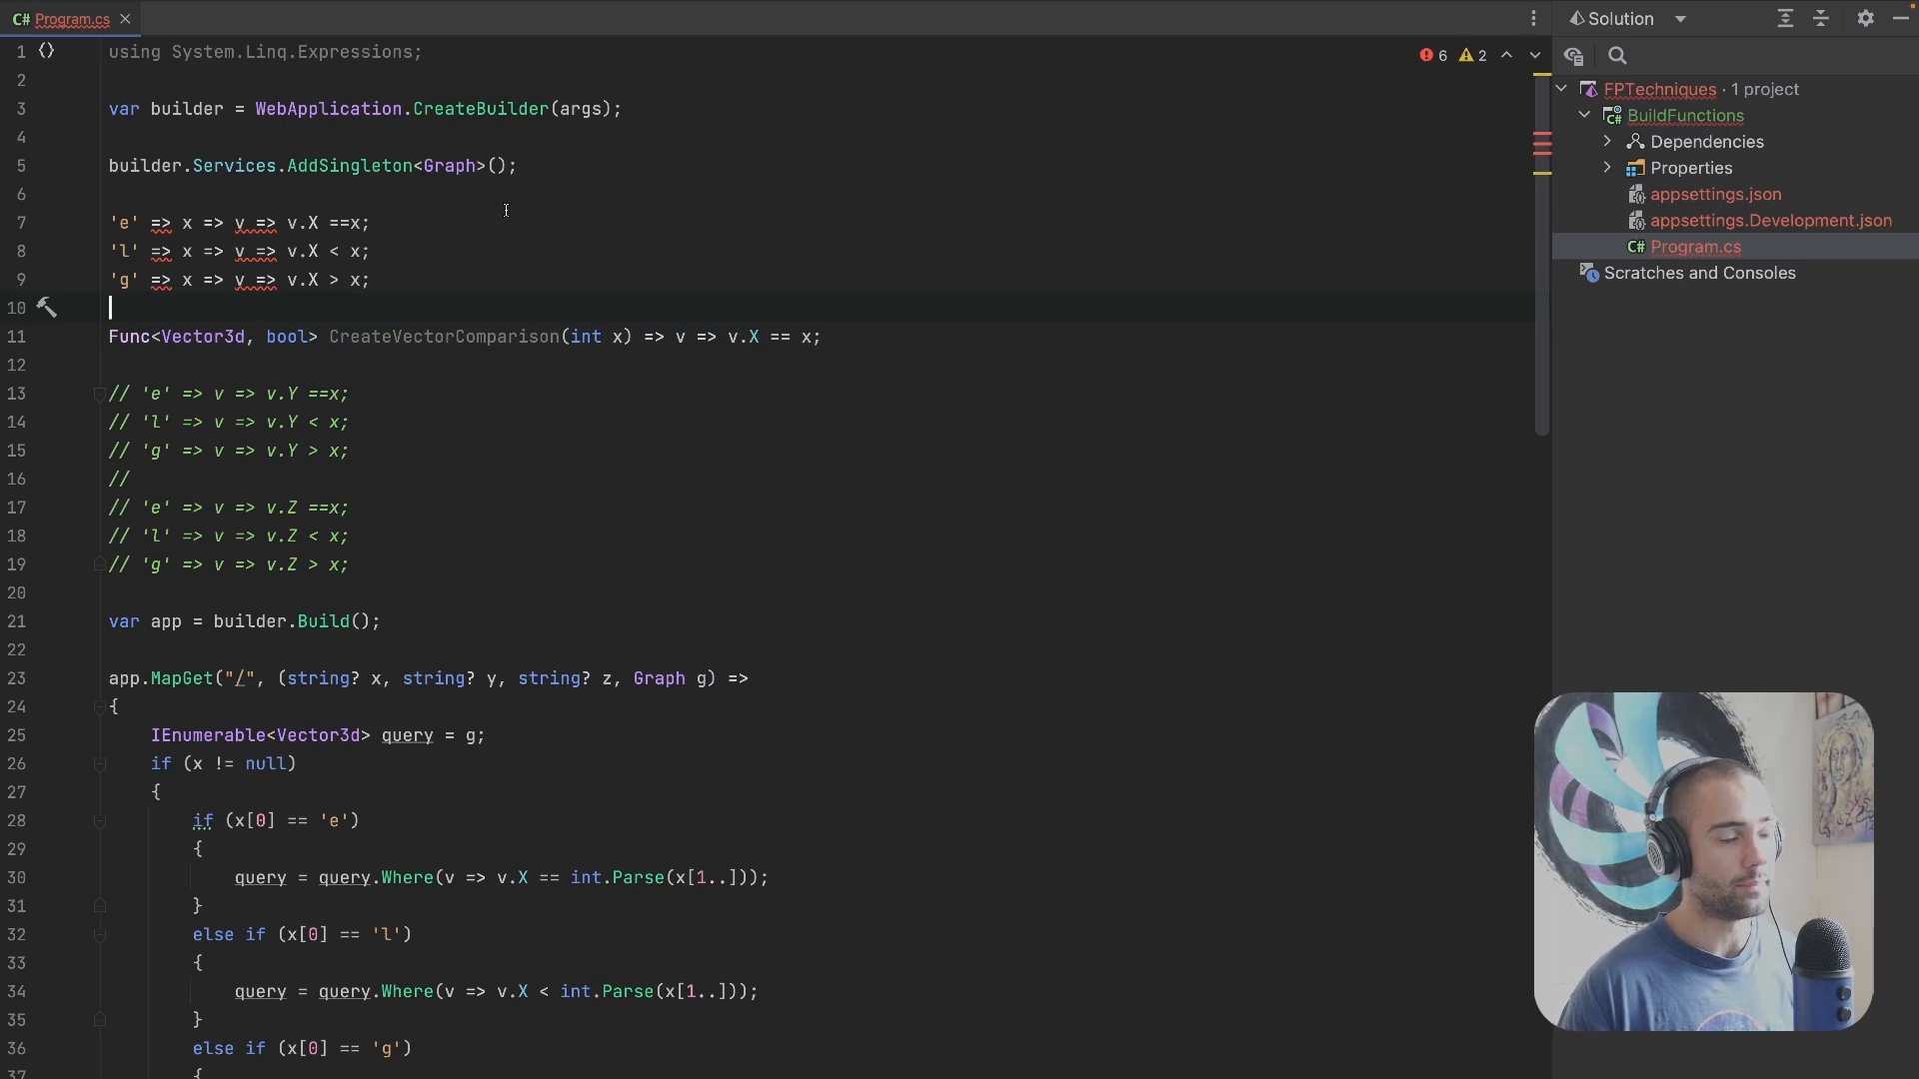
Step: Duplicate the function line twice and change the copies' operators to < and >
key(Down)
key(ctrl+d)
key(ctrl+d)
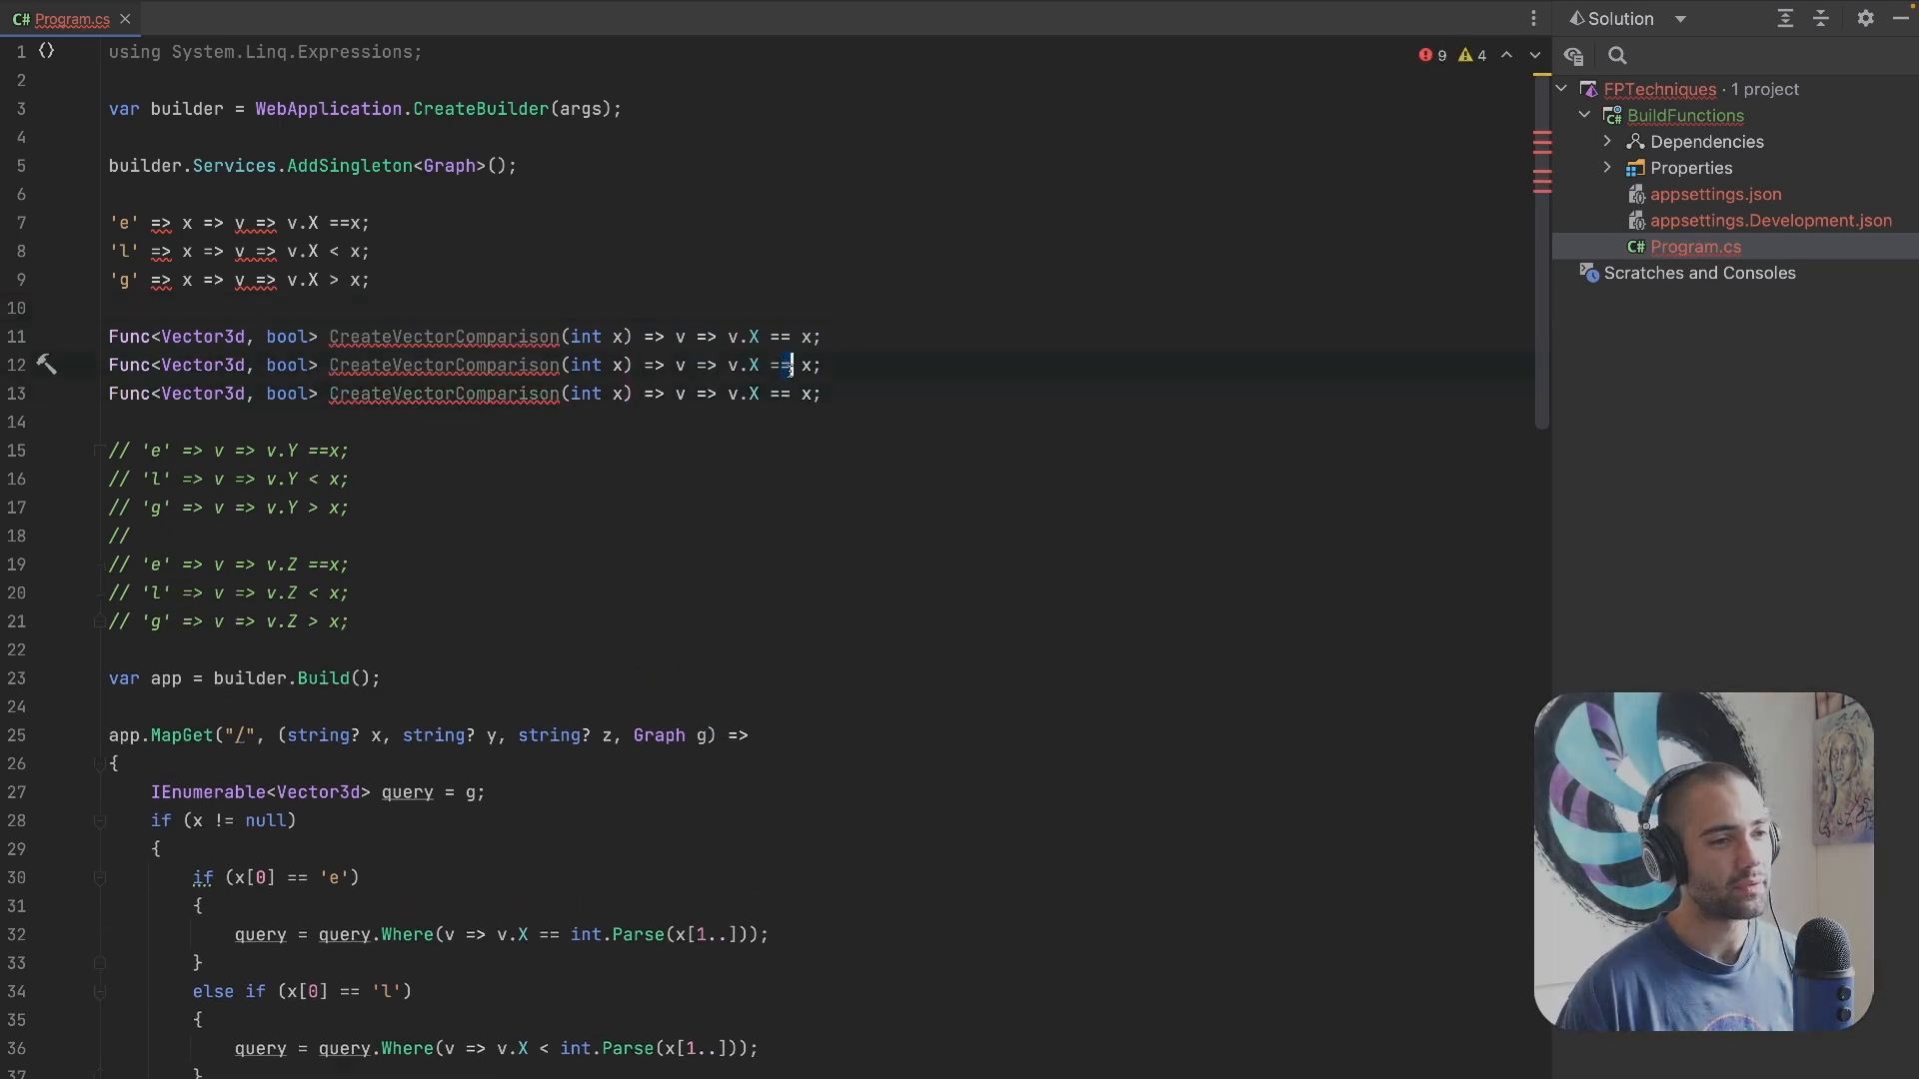
key(shift+Left)
text(<)
key(Down)
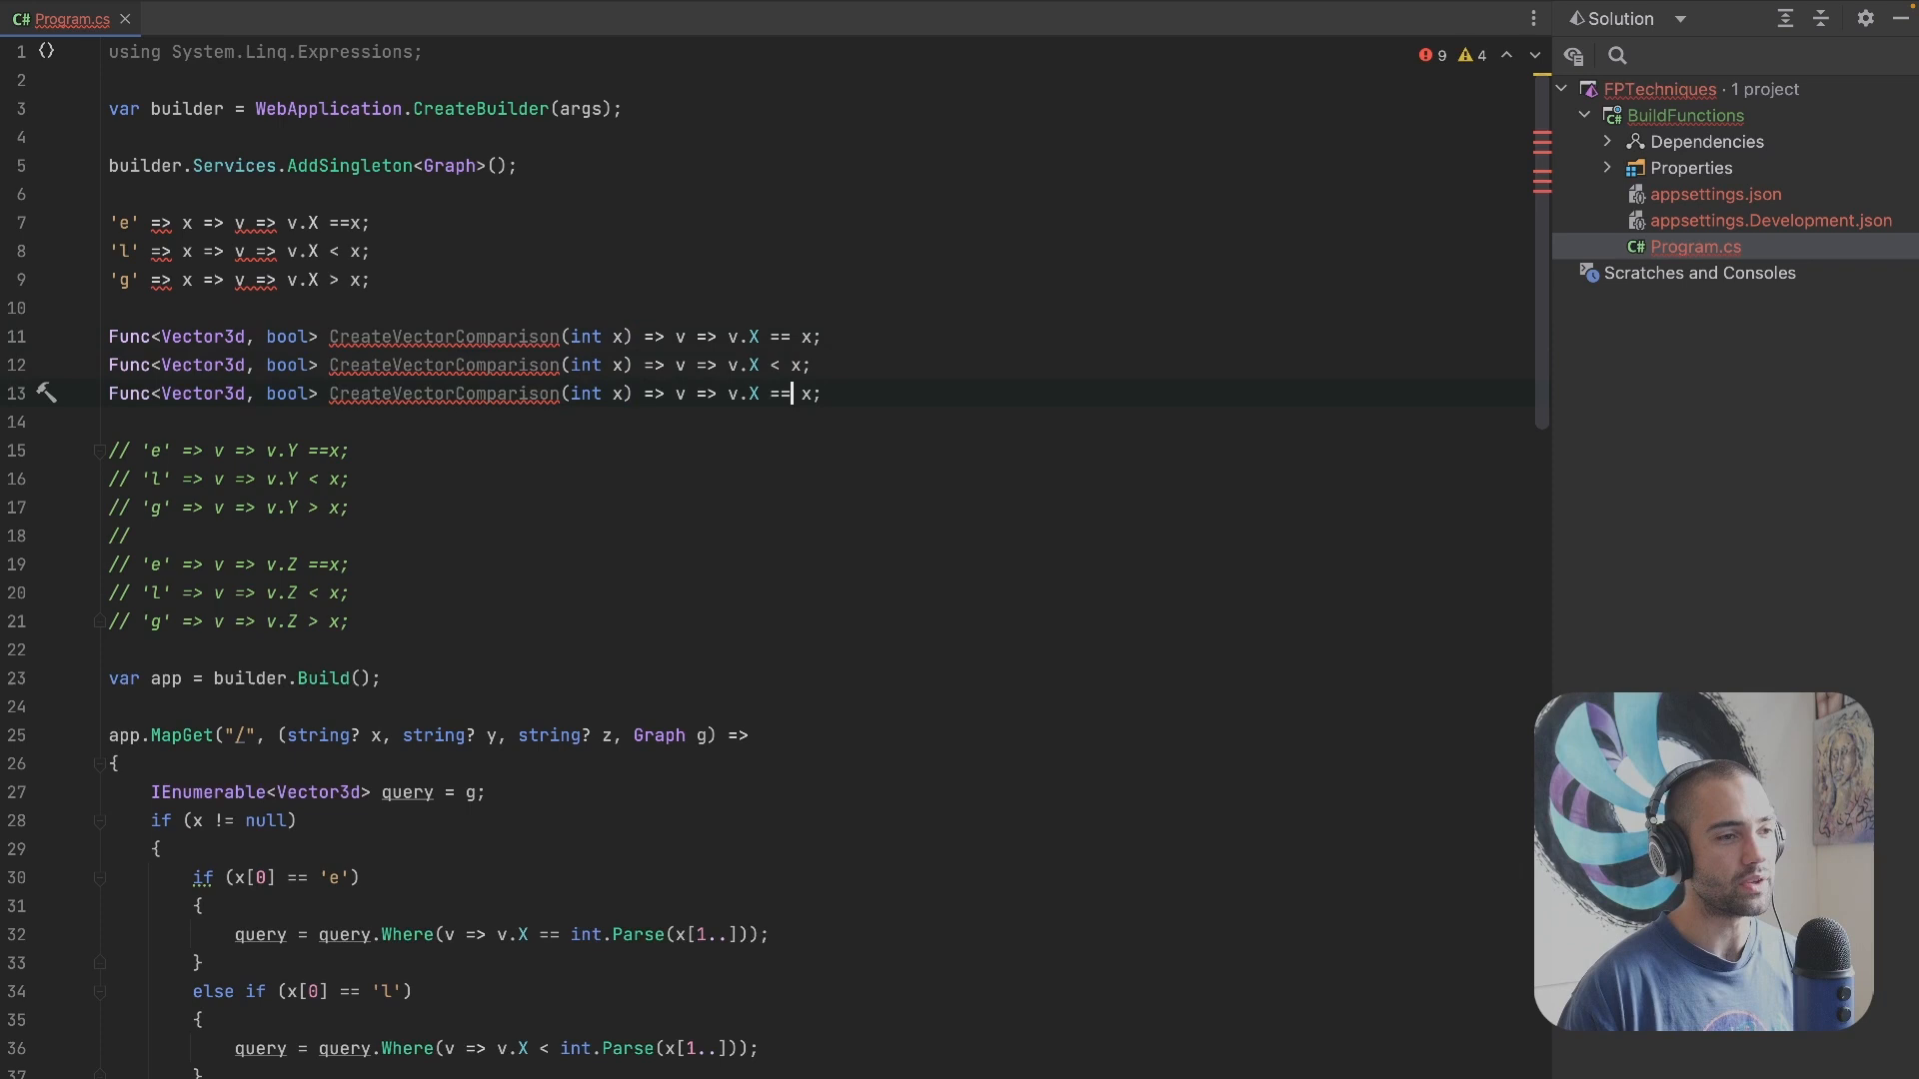
Step: Rename the three functions CreateVectorEqualComparison, CreateVectorLessComparison and CreateVectorGreaterComparison, copying the Equal name
click(455, 336)
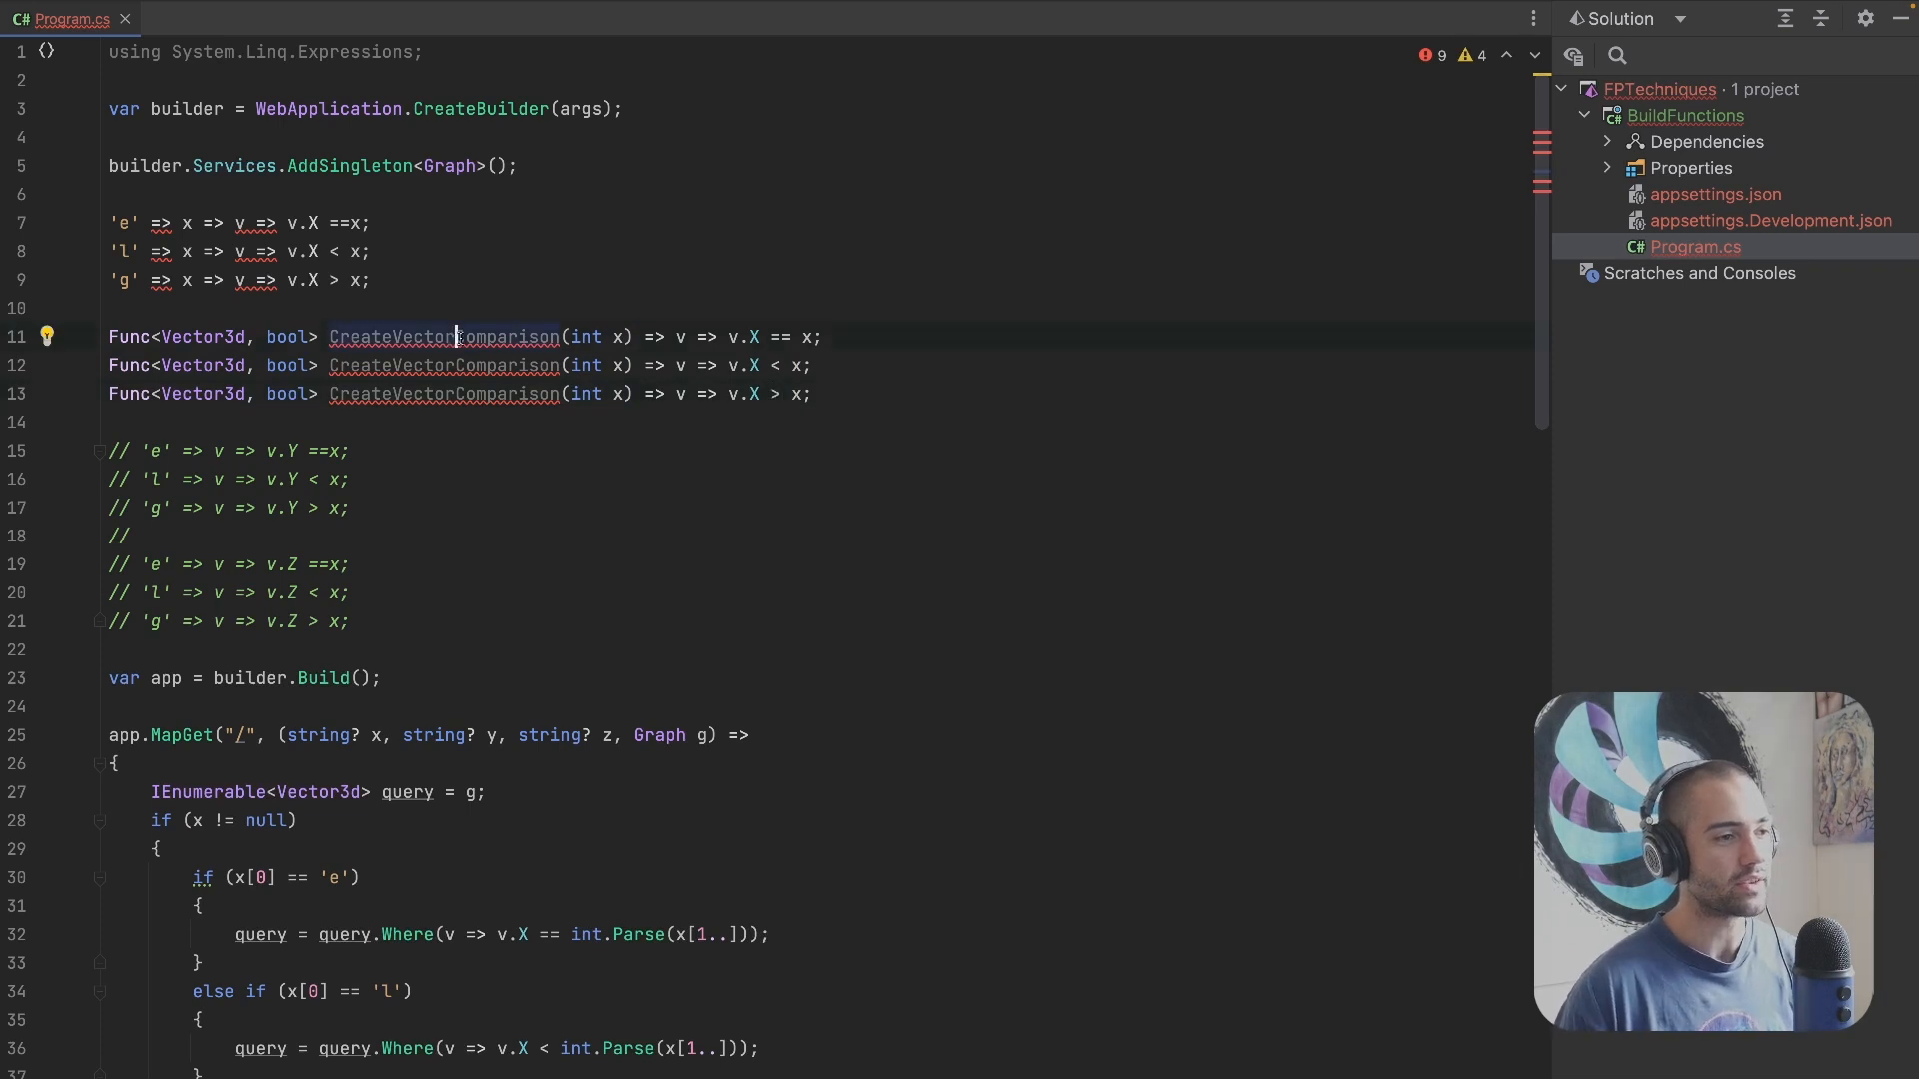
text(Equal)
key(Down)
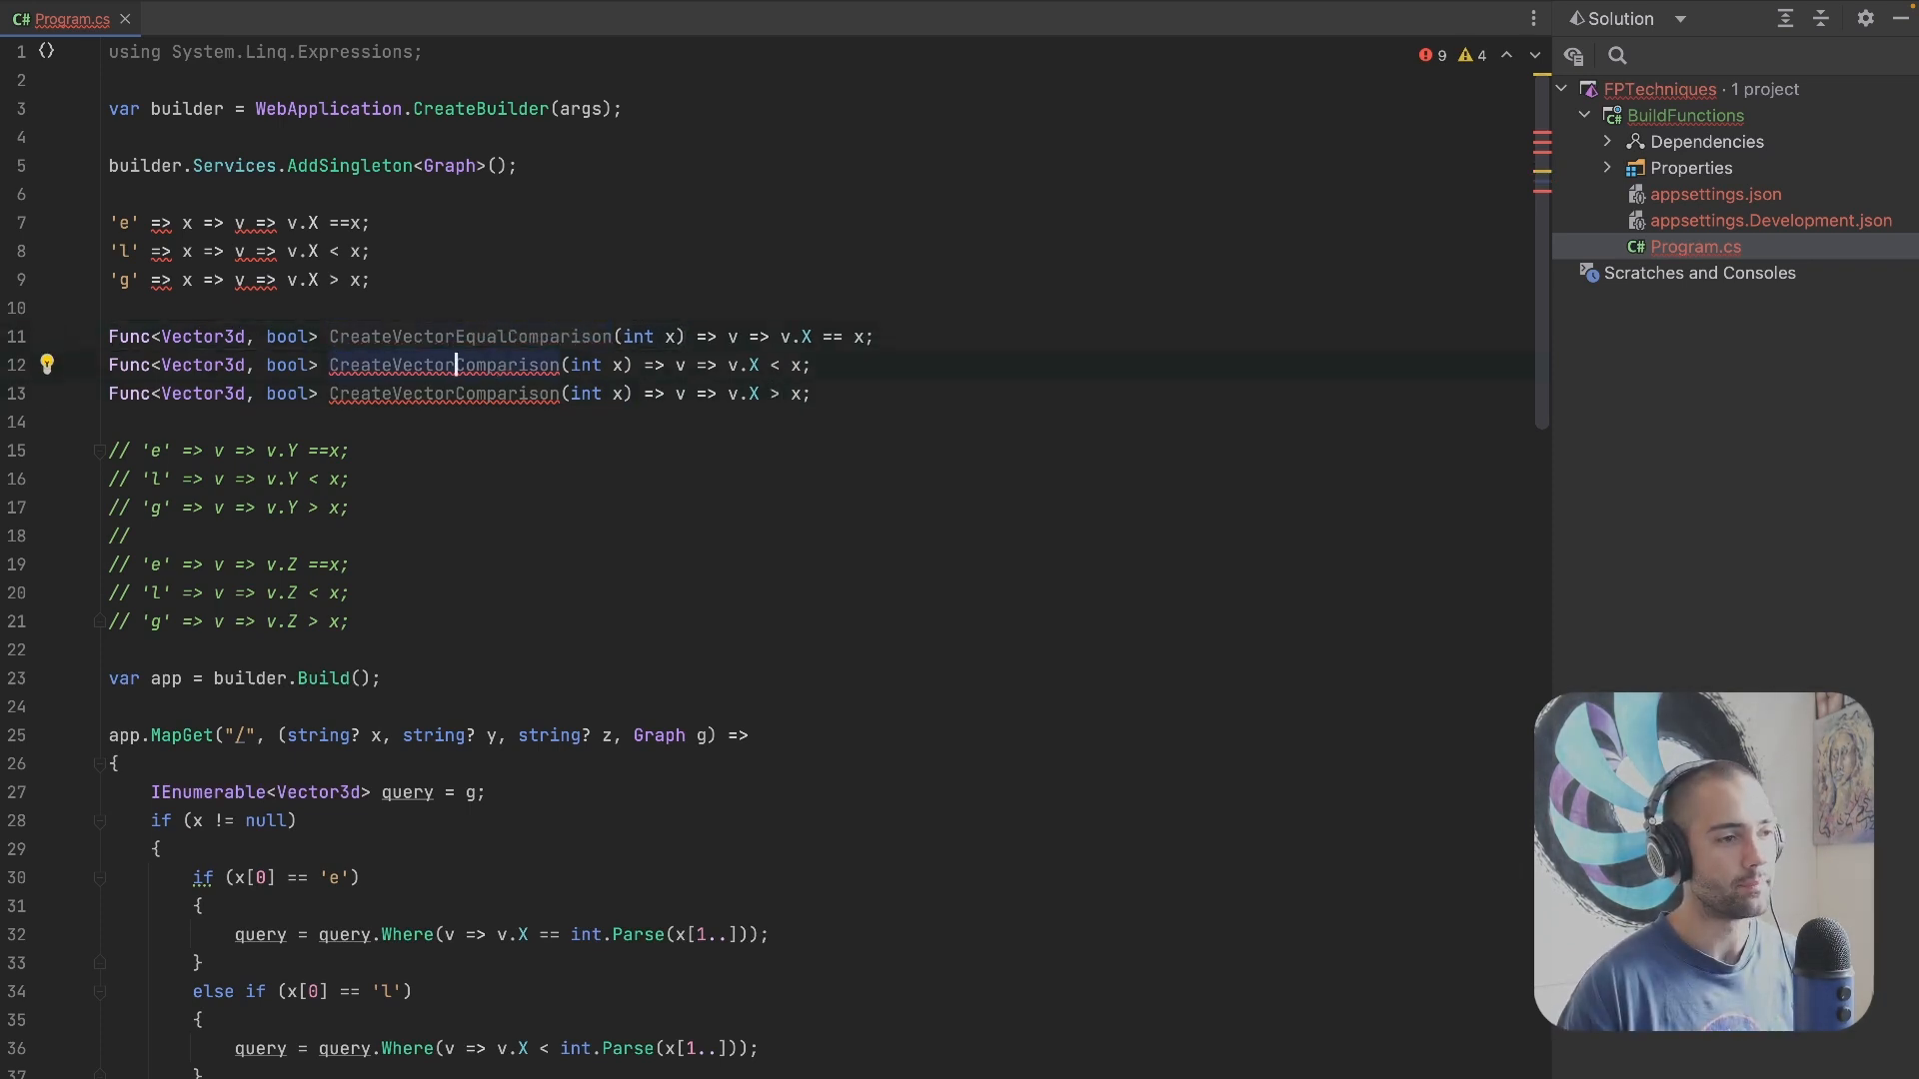
text(Less)
key(Down)
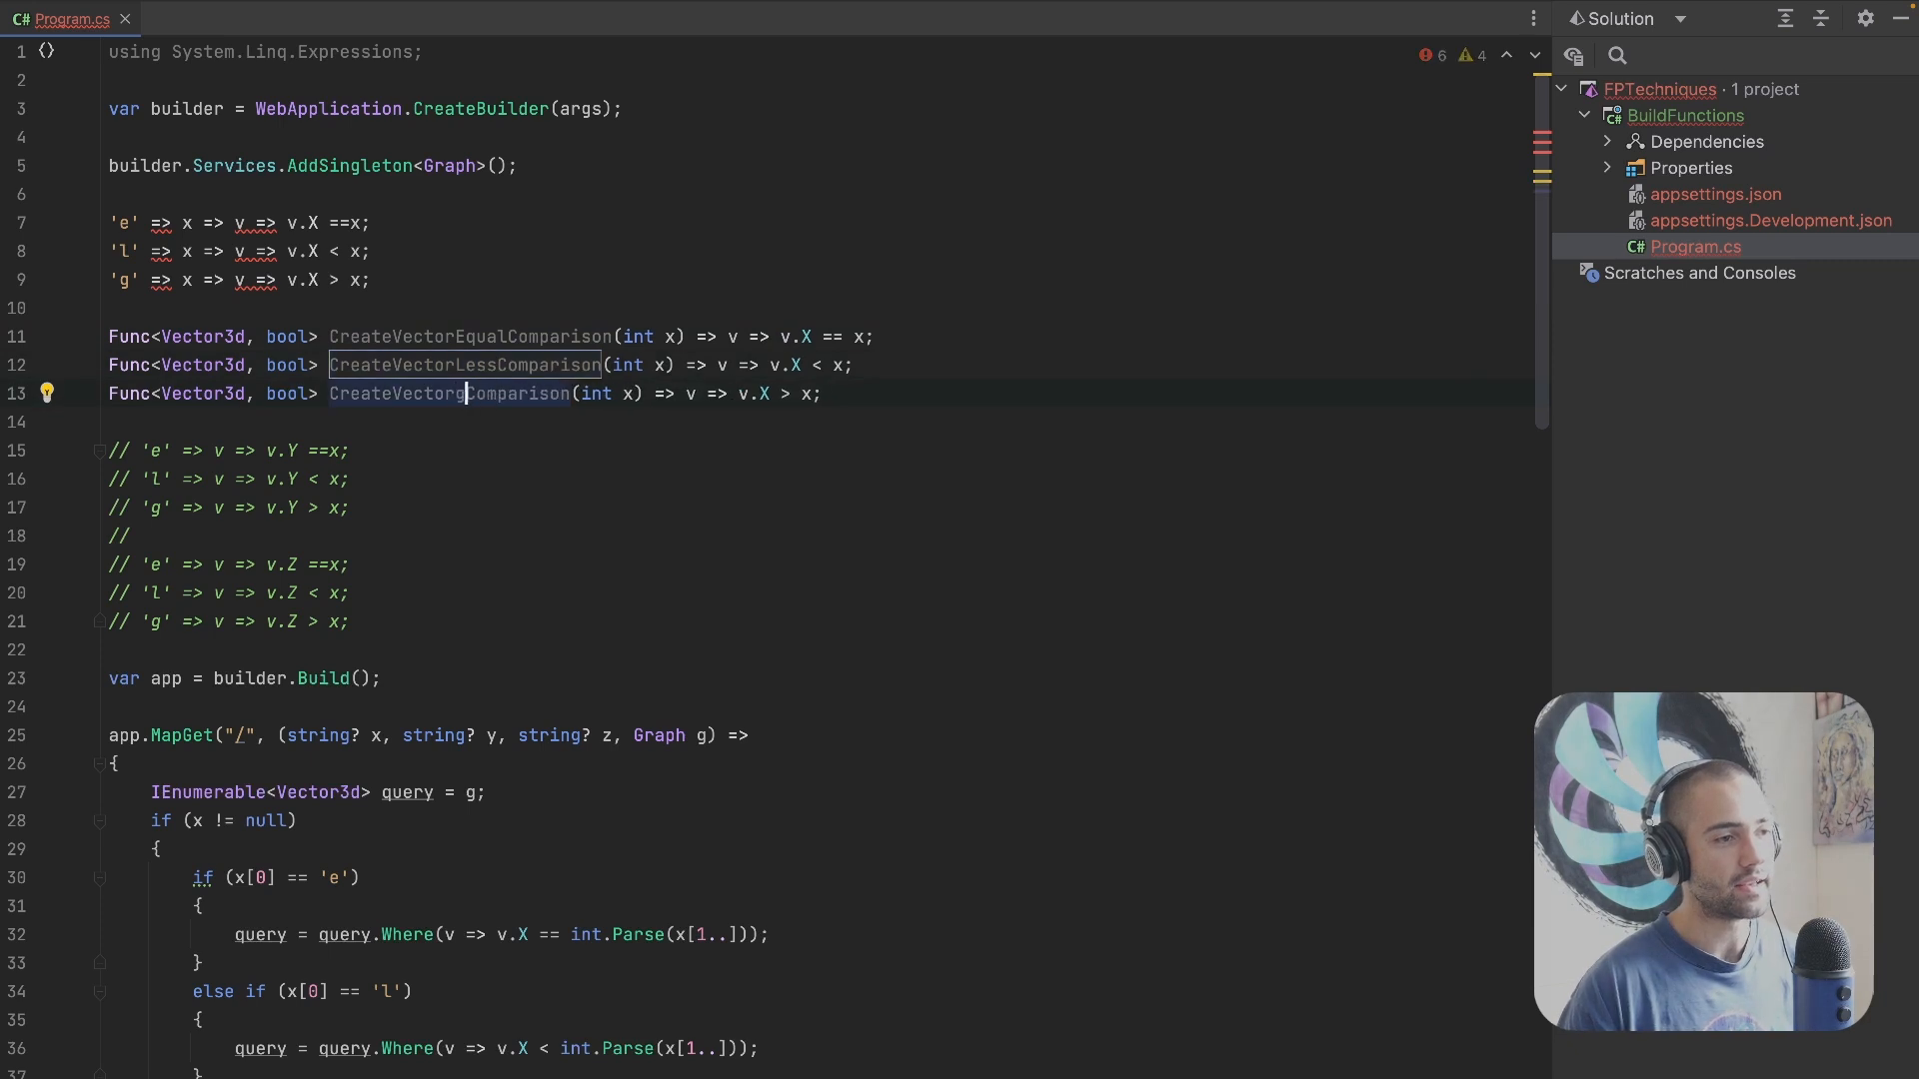
text(greate)
key(BackSpace)
key(BackSpace)
key(BackSpace)
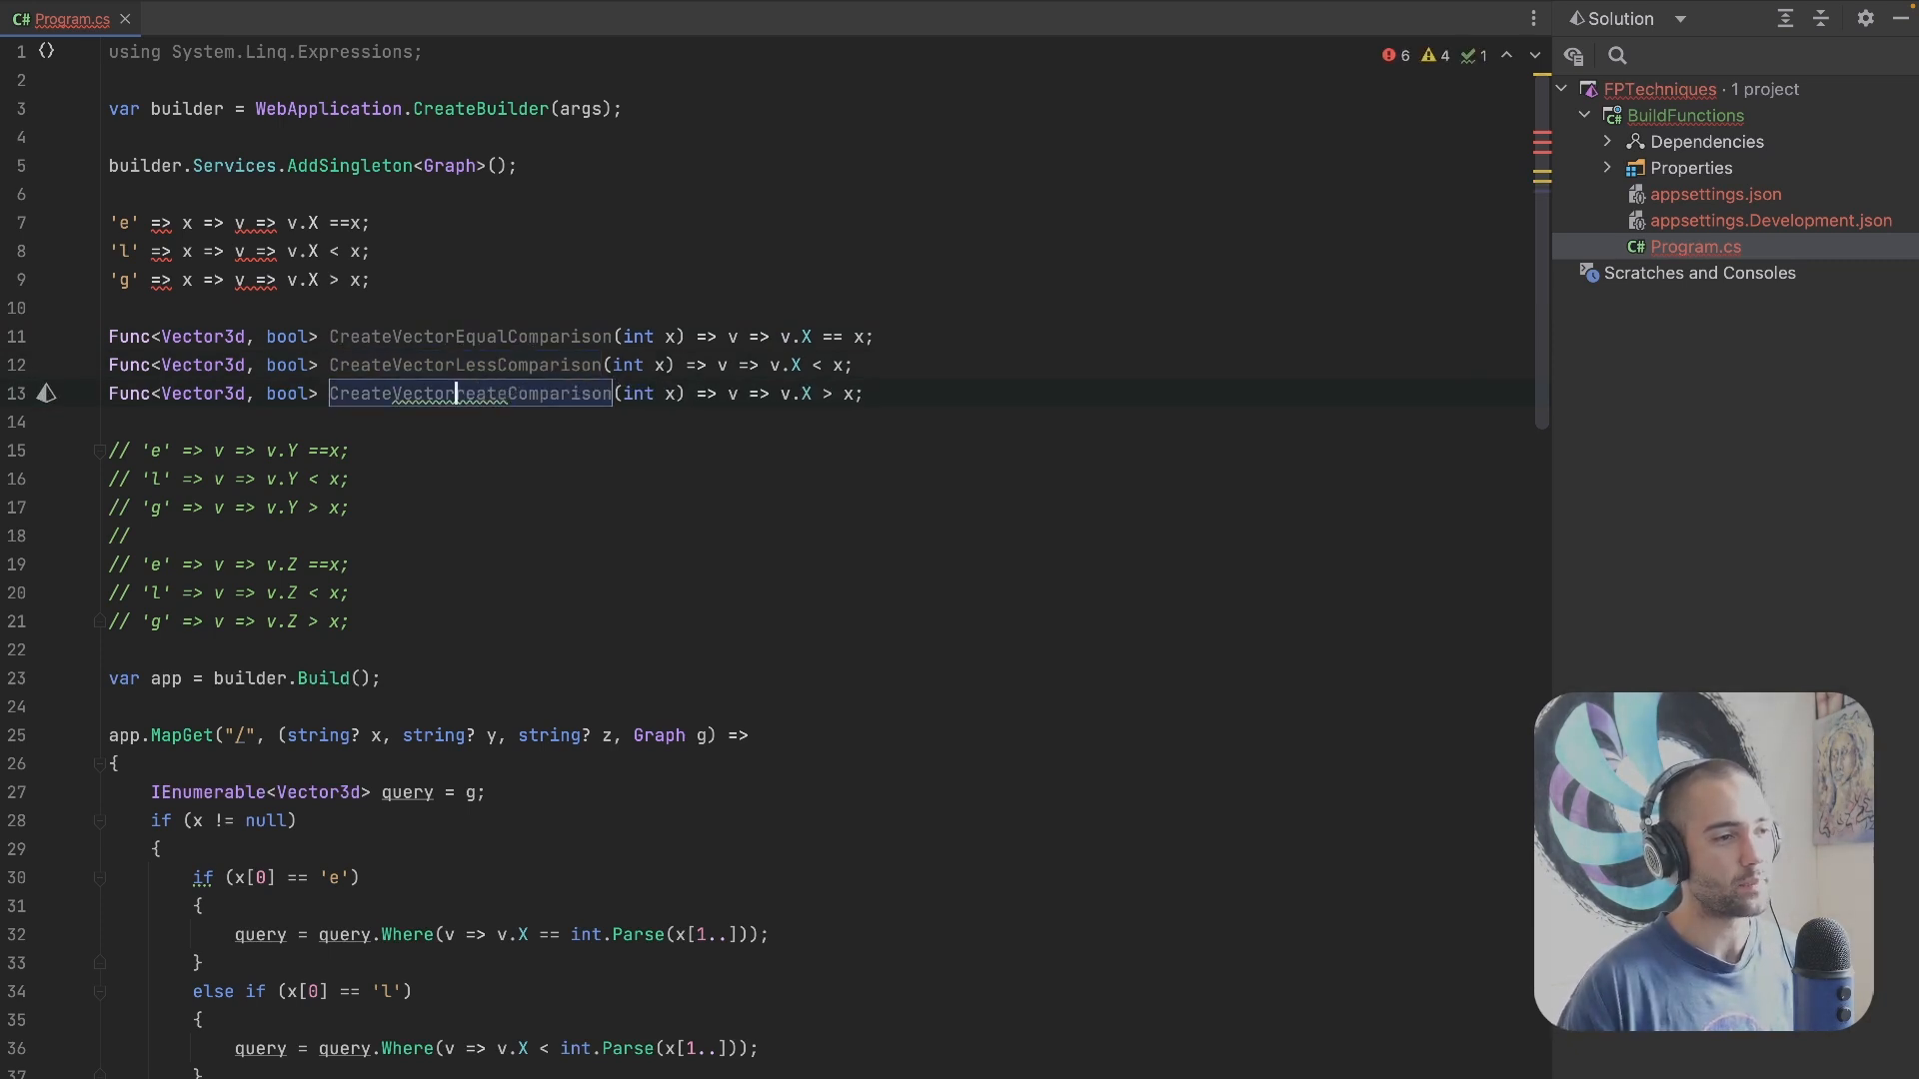
text(Great)
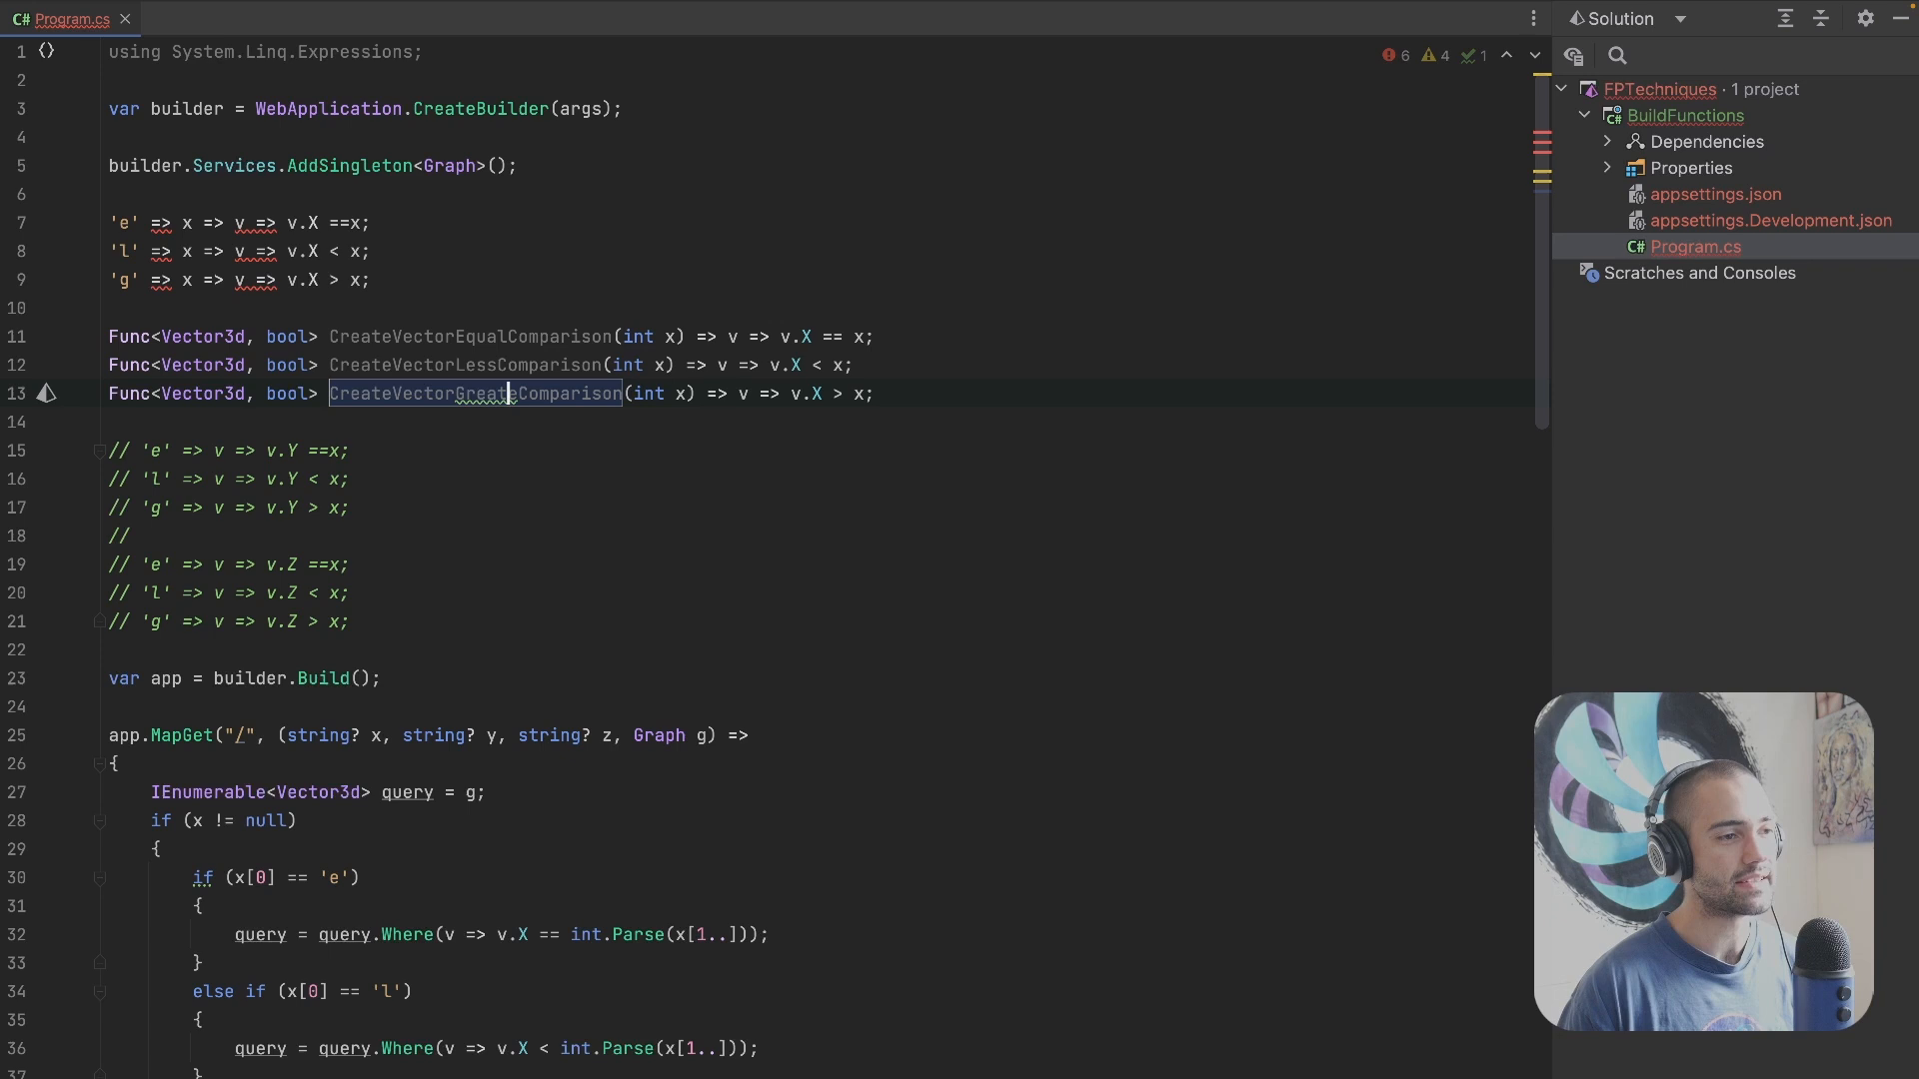
text(er)
key(Up)
key(Up)
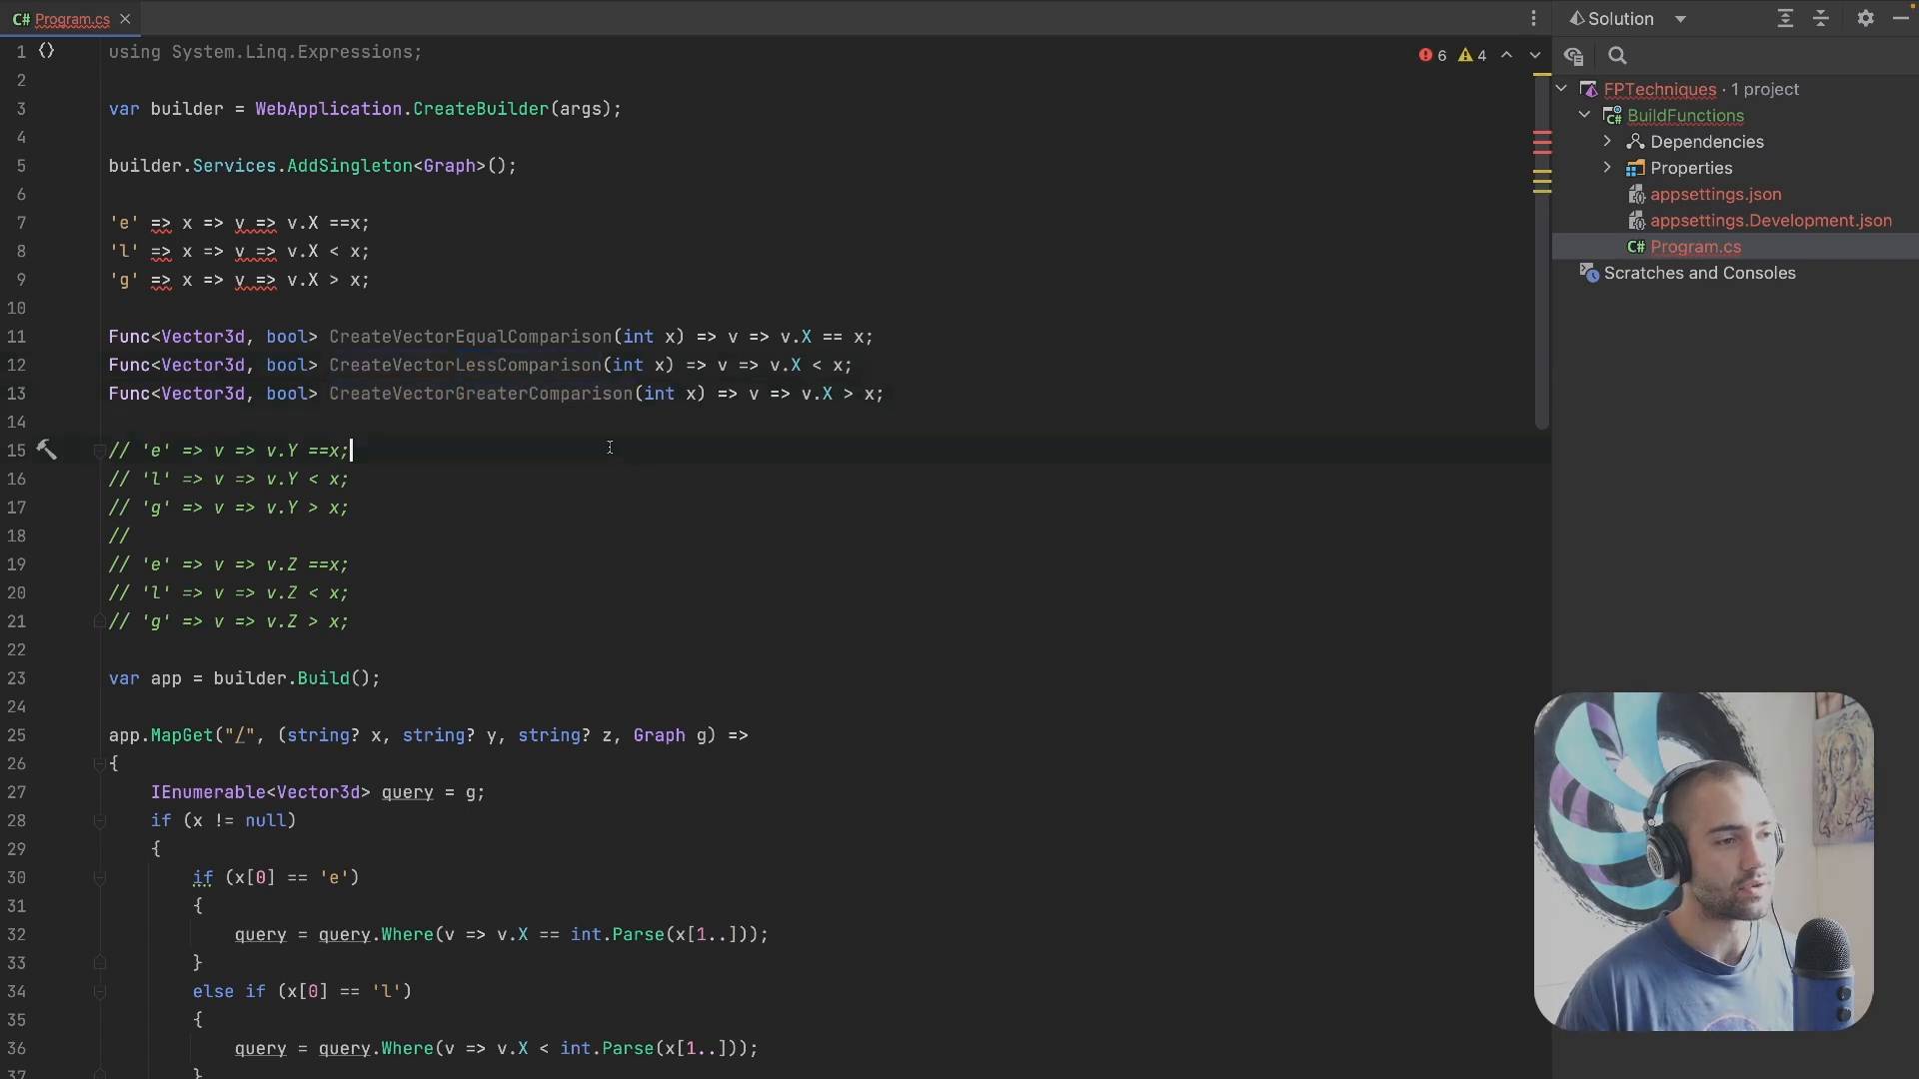
key(ctrl+w)
Step: Replace the inline lambdas after 'e', 'l' and 'g' with the Equal, Less and Greater comparison method names
drag(181, 223, 361, 222)
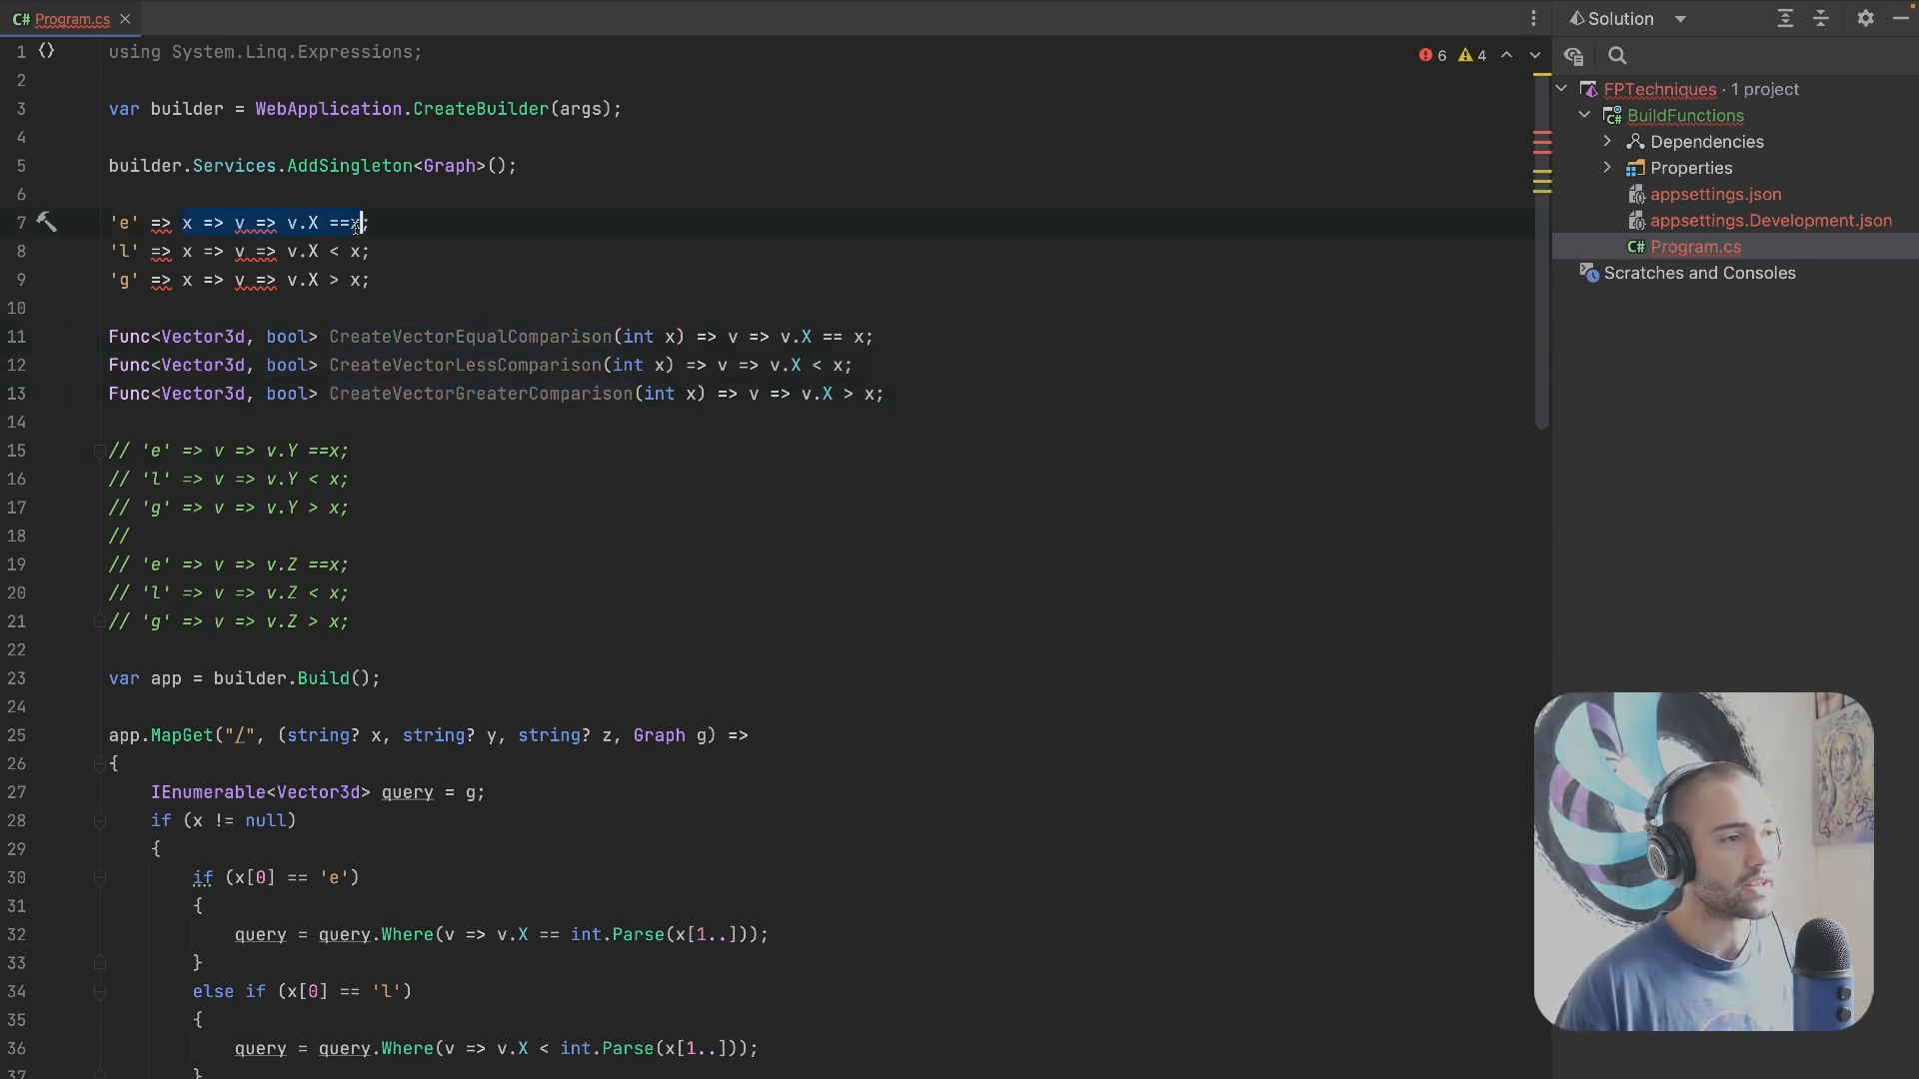
text(CreateVectorEqualComparison)
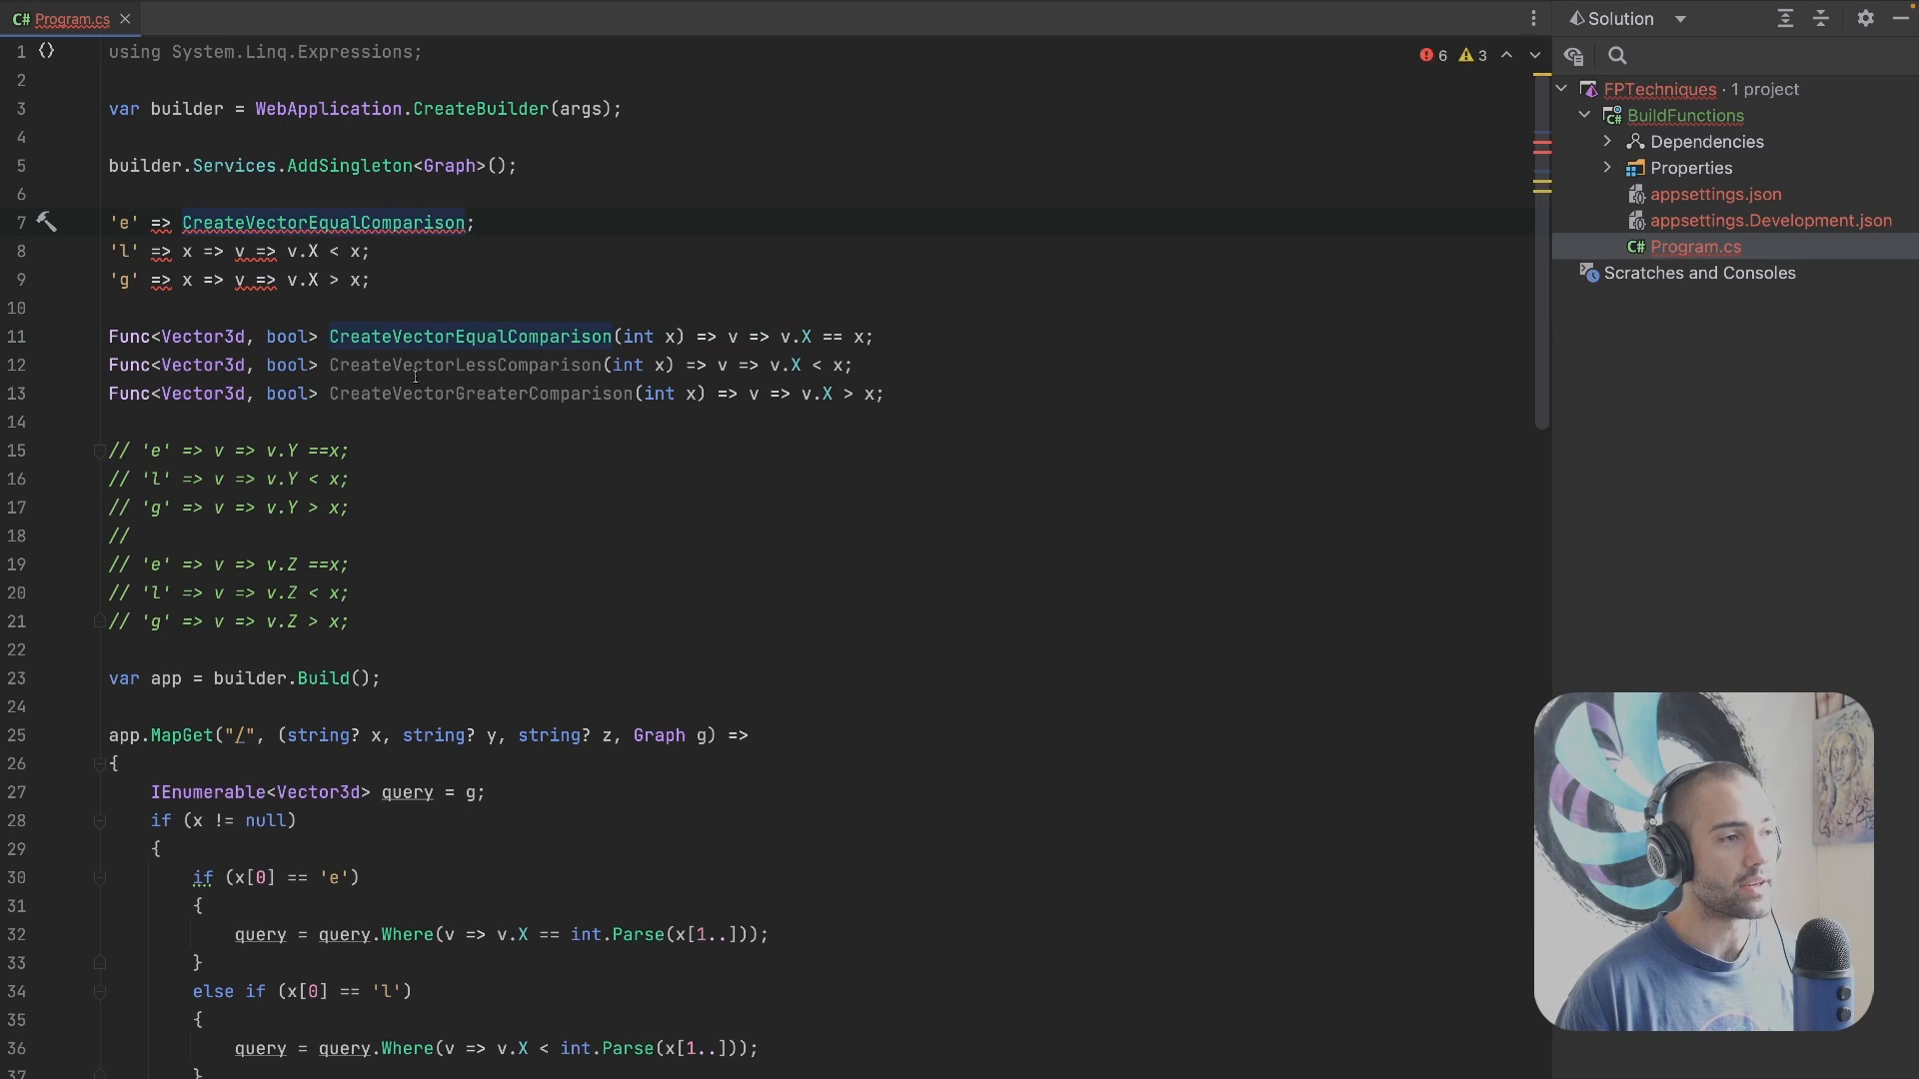
double_click(450, 365)
key(ctrl+c)
drag(181, 251, 368, 250)
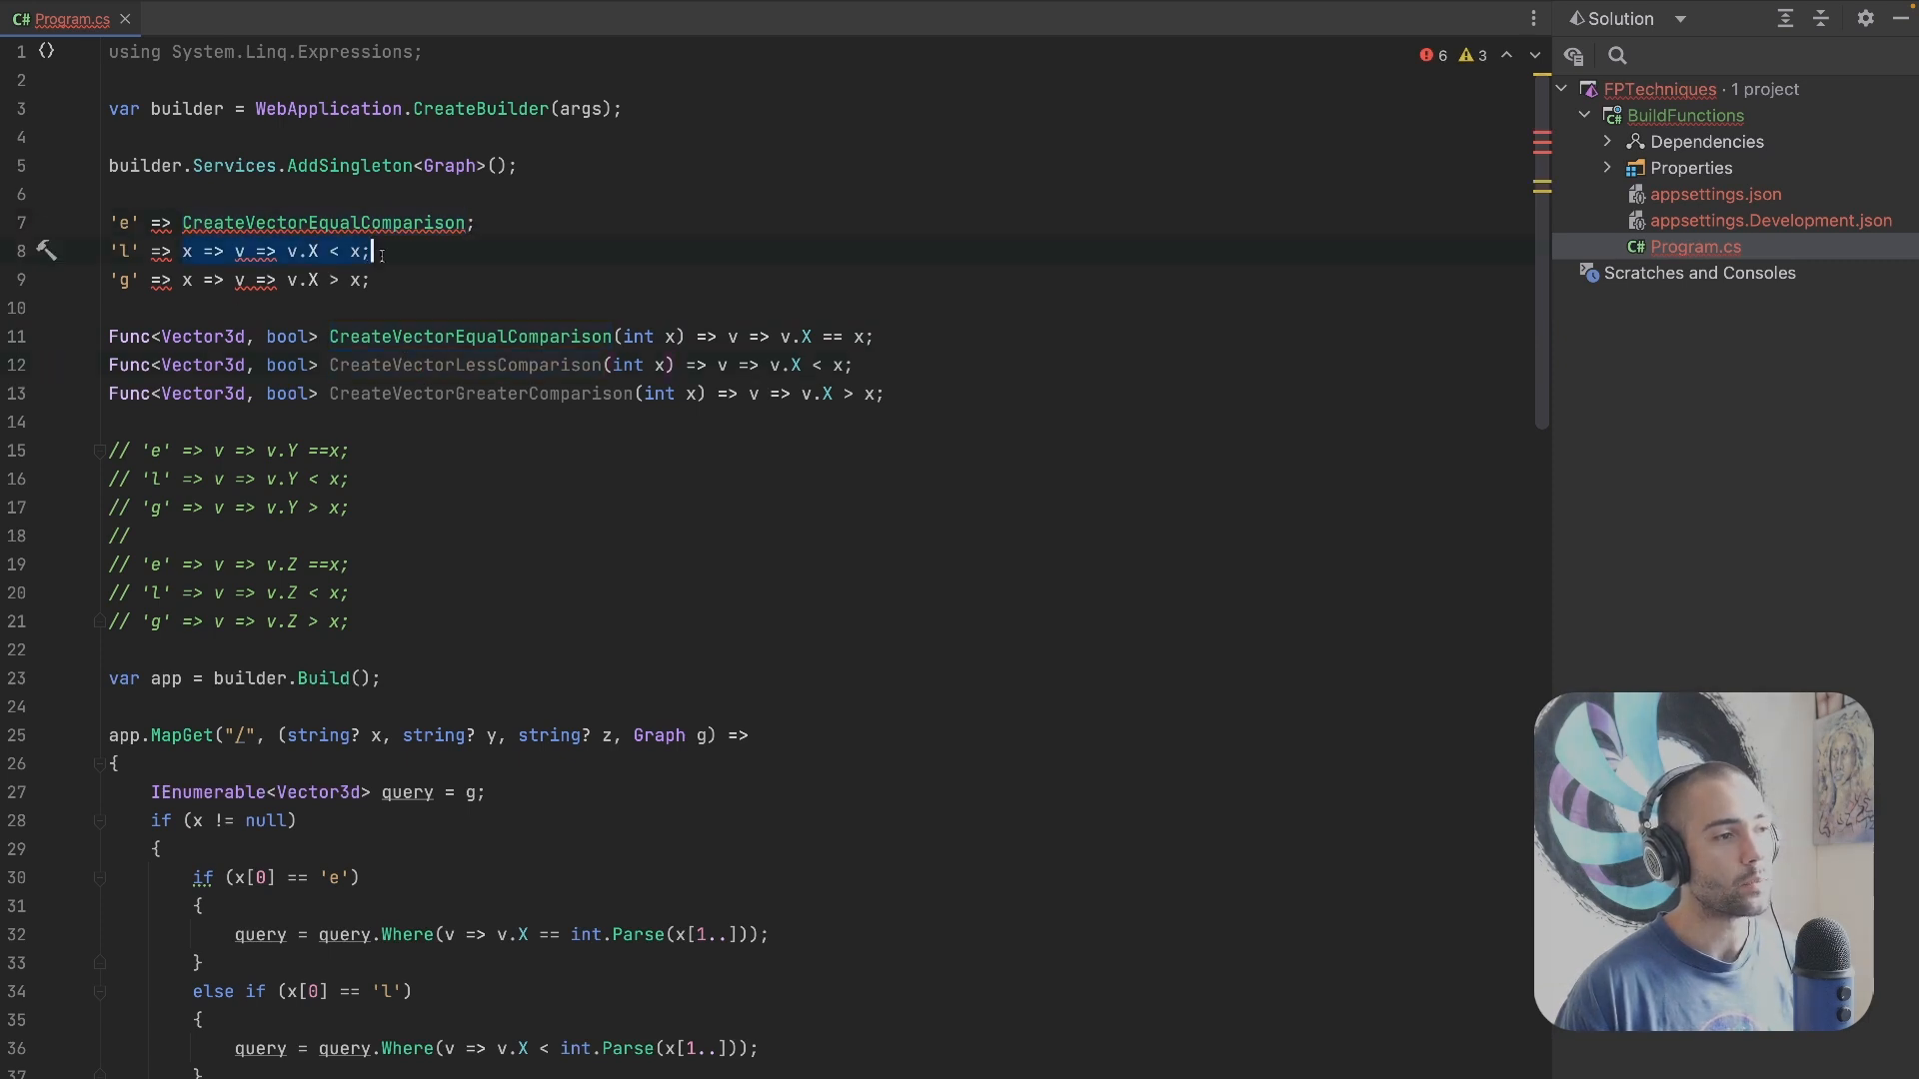
key(ctrl+v)
double_click(480, 393)
key(ctrl+c)
drag(182, 279, 367, 279)
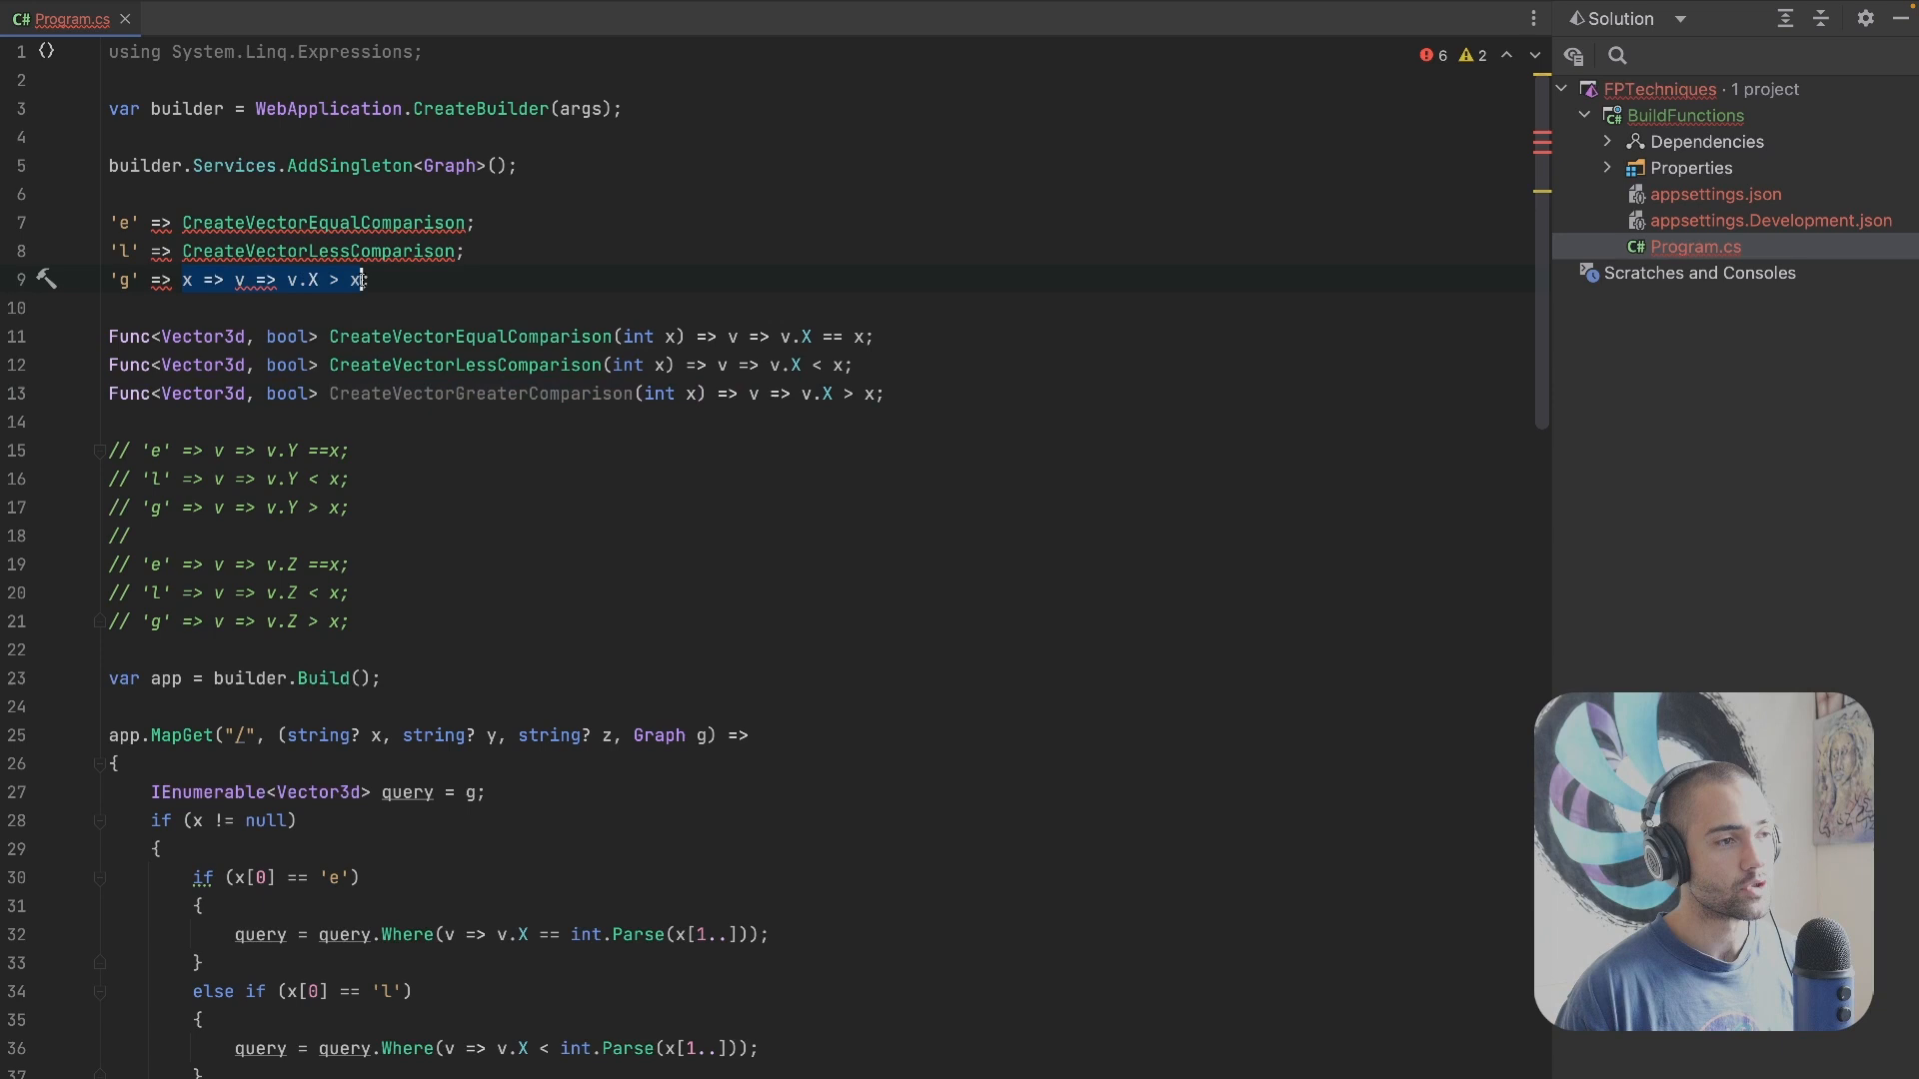
key(ctrl+v)
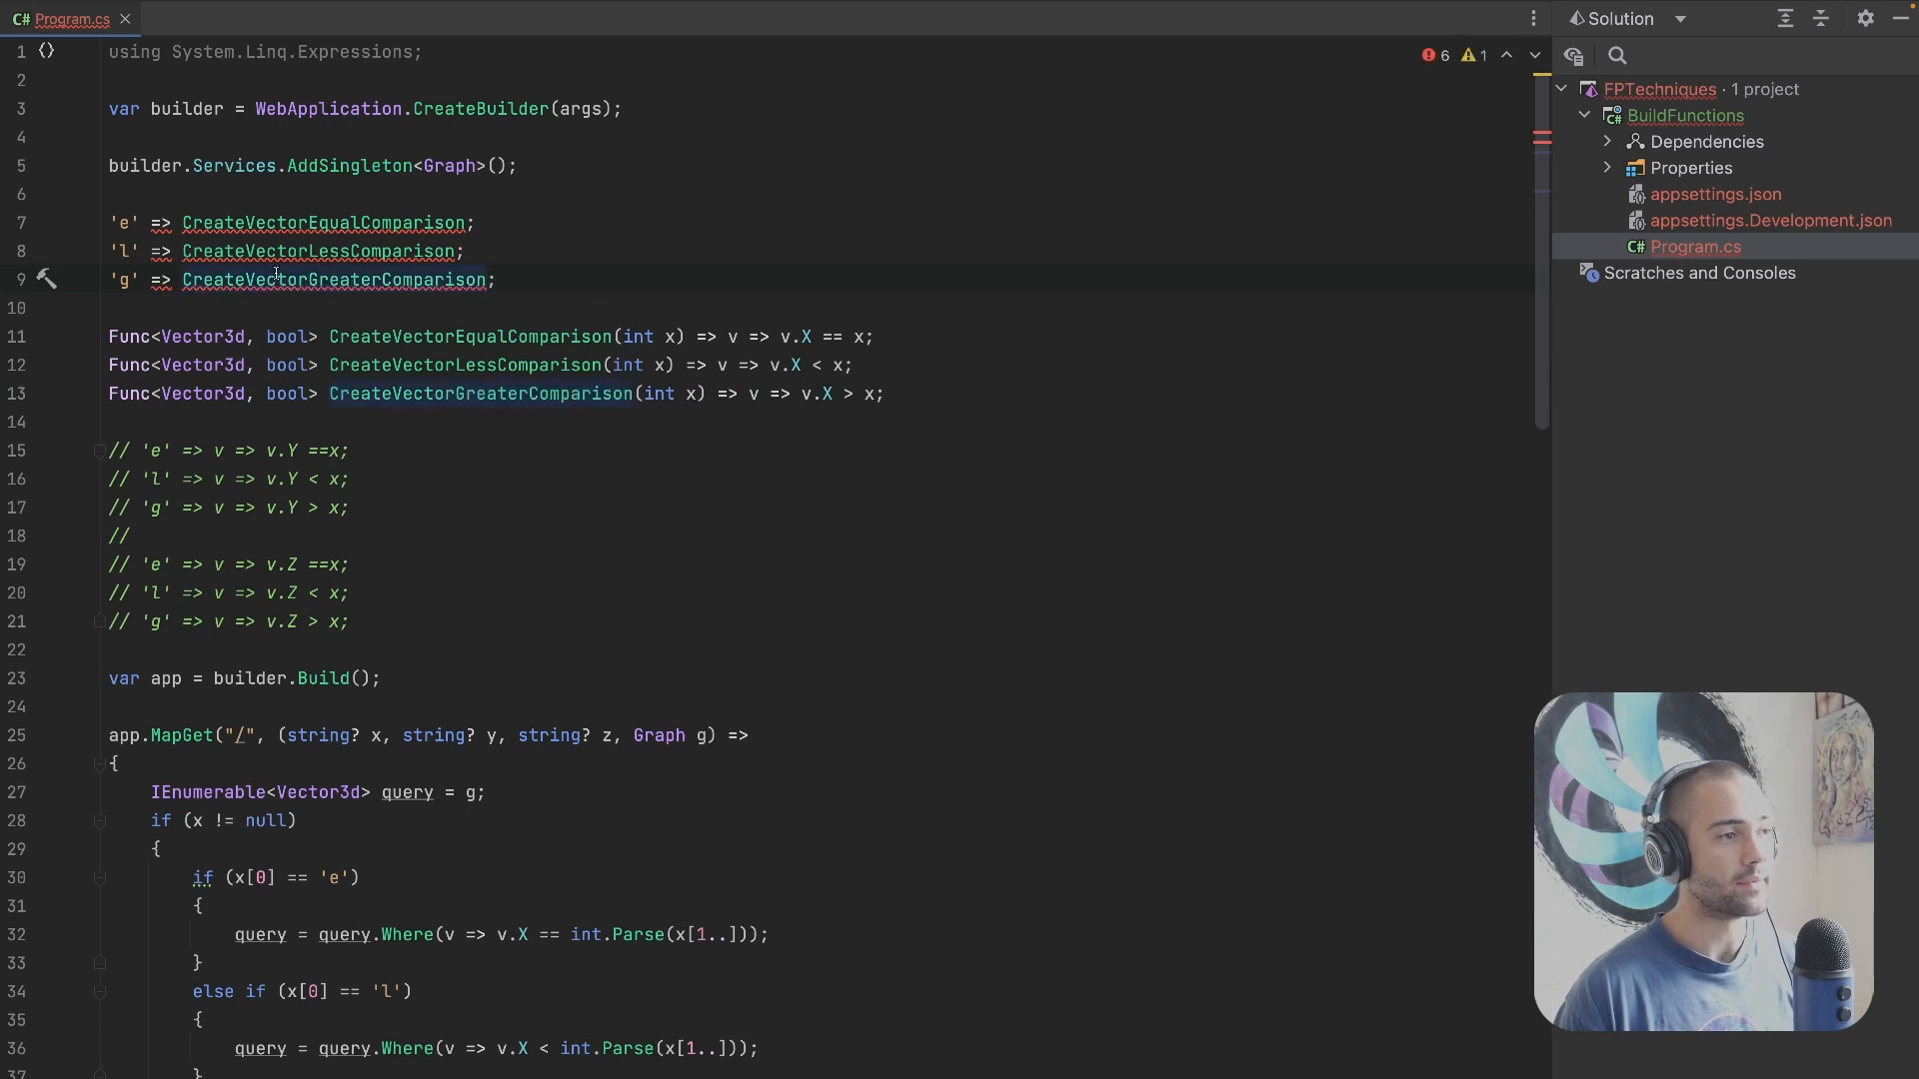
click(381, 735)
click(319, 308)
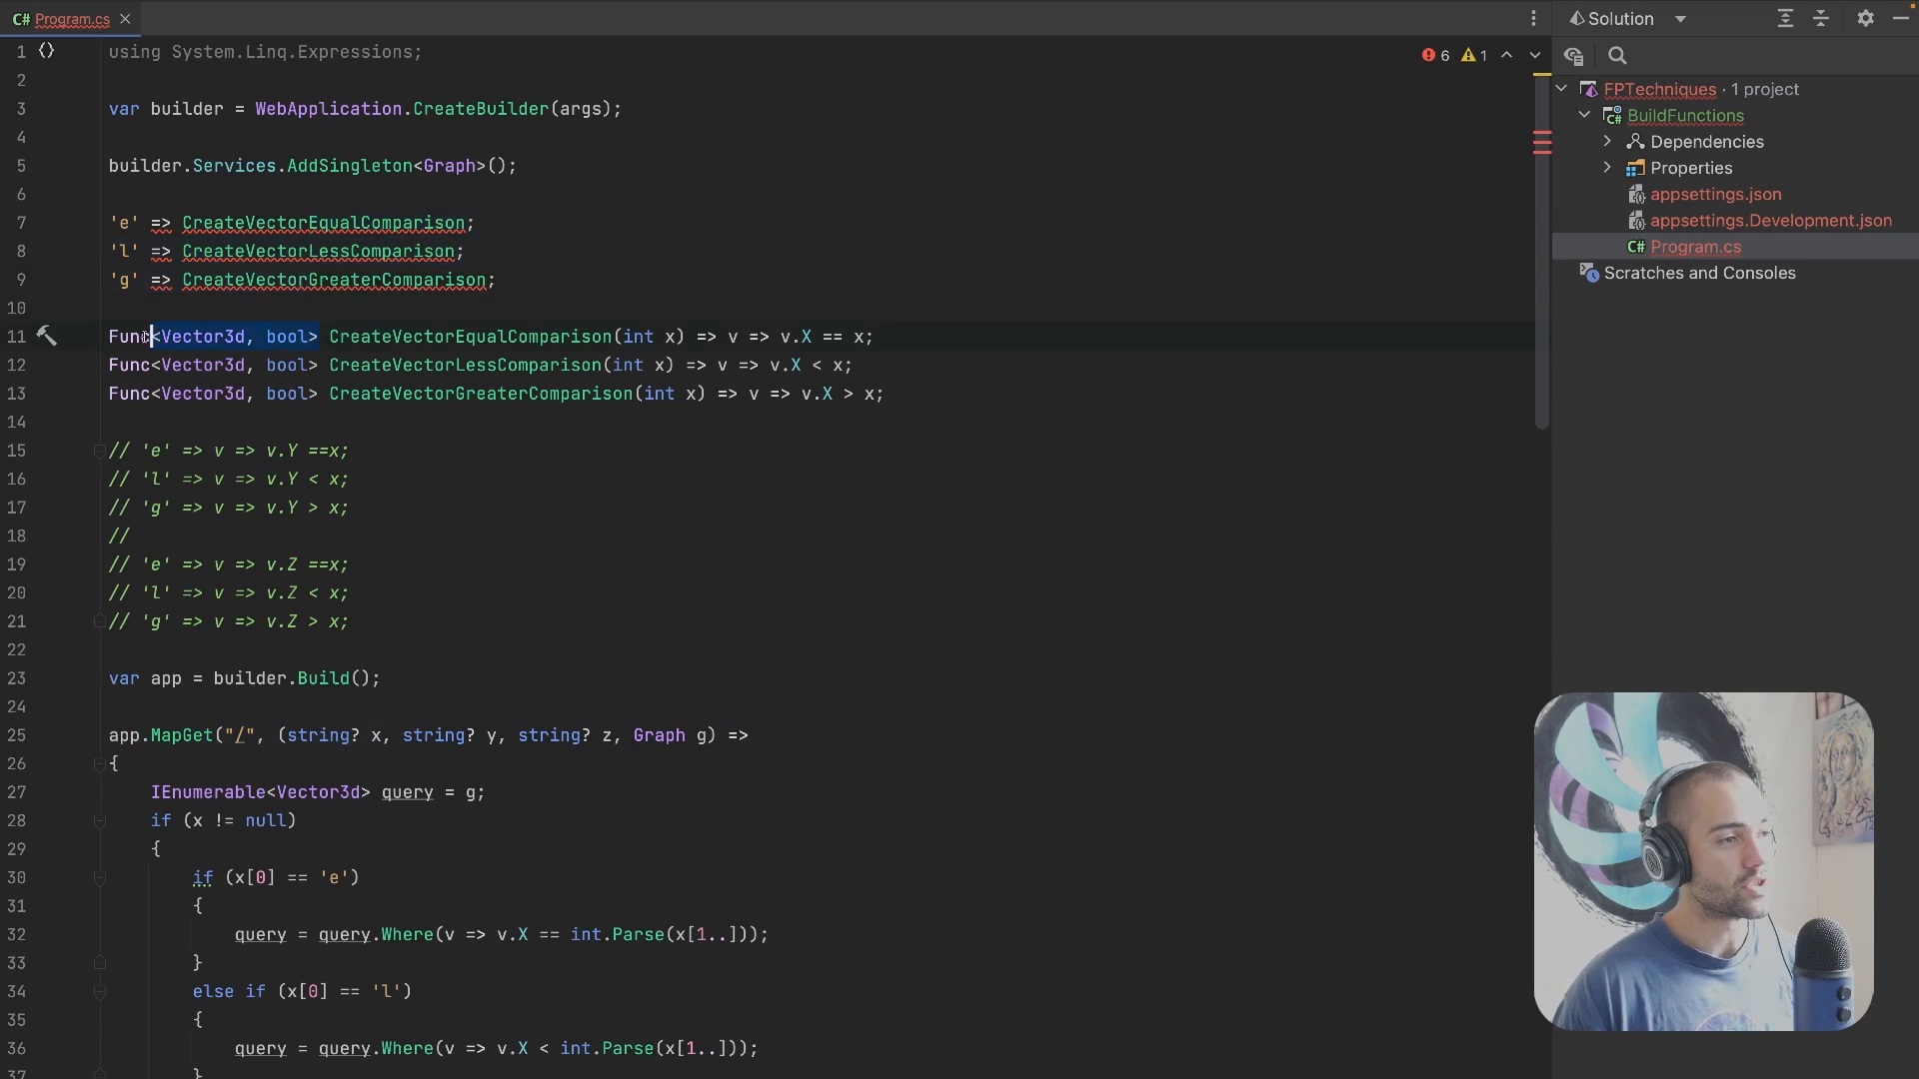
Step: Declare Func<Vector3d, bool> CreateCondition(string val) => val switch { } and move the three cases inside it
click(111, 194)
key(Return)
key(ctrl+v)
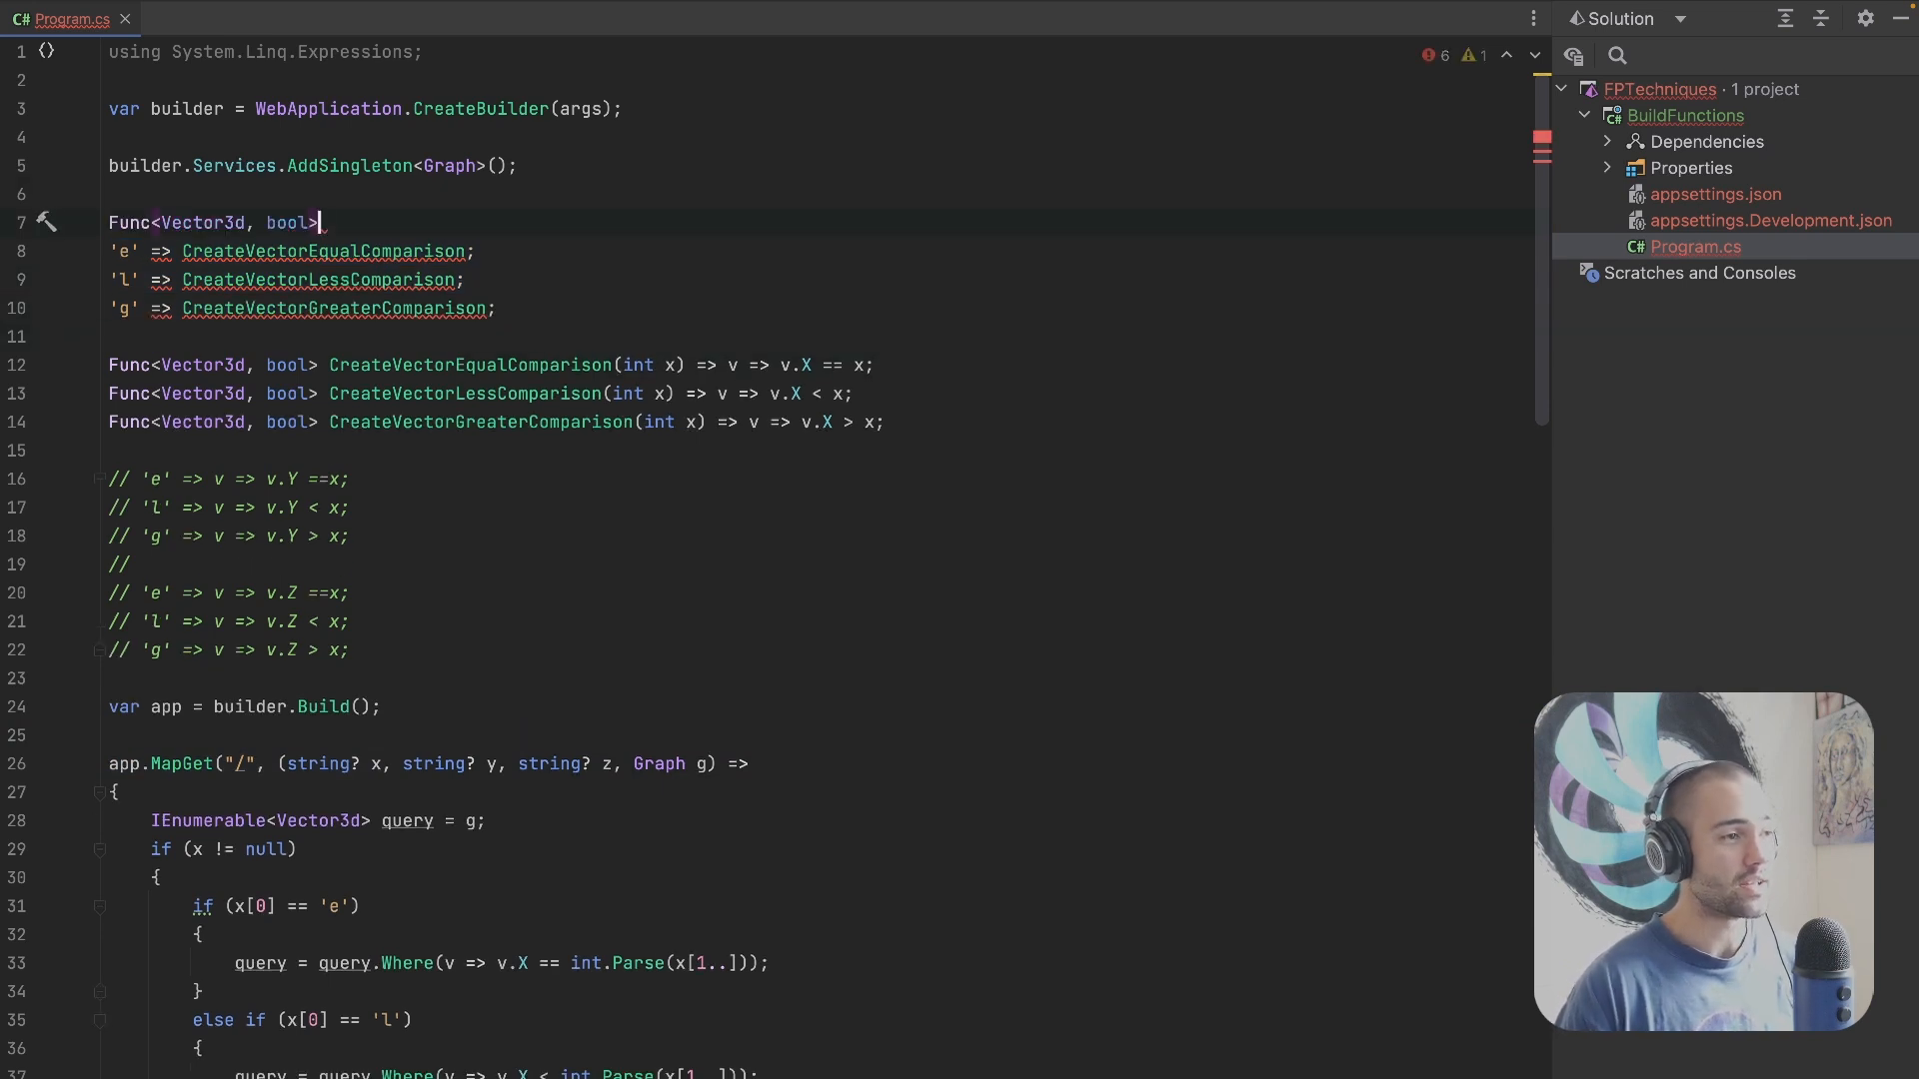
text( CreateCondition()
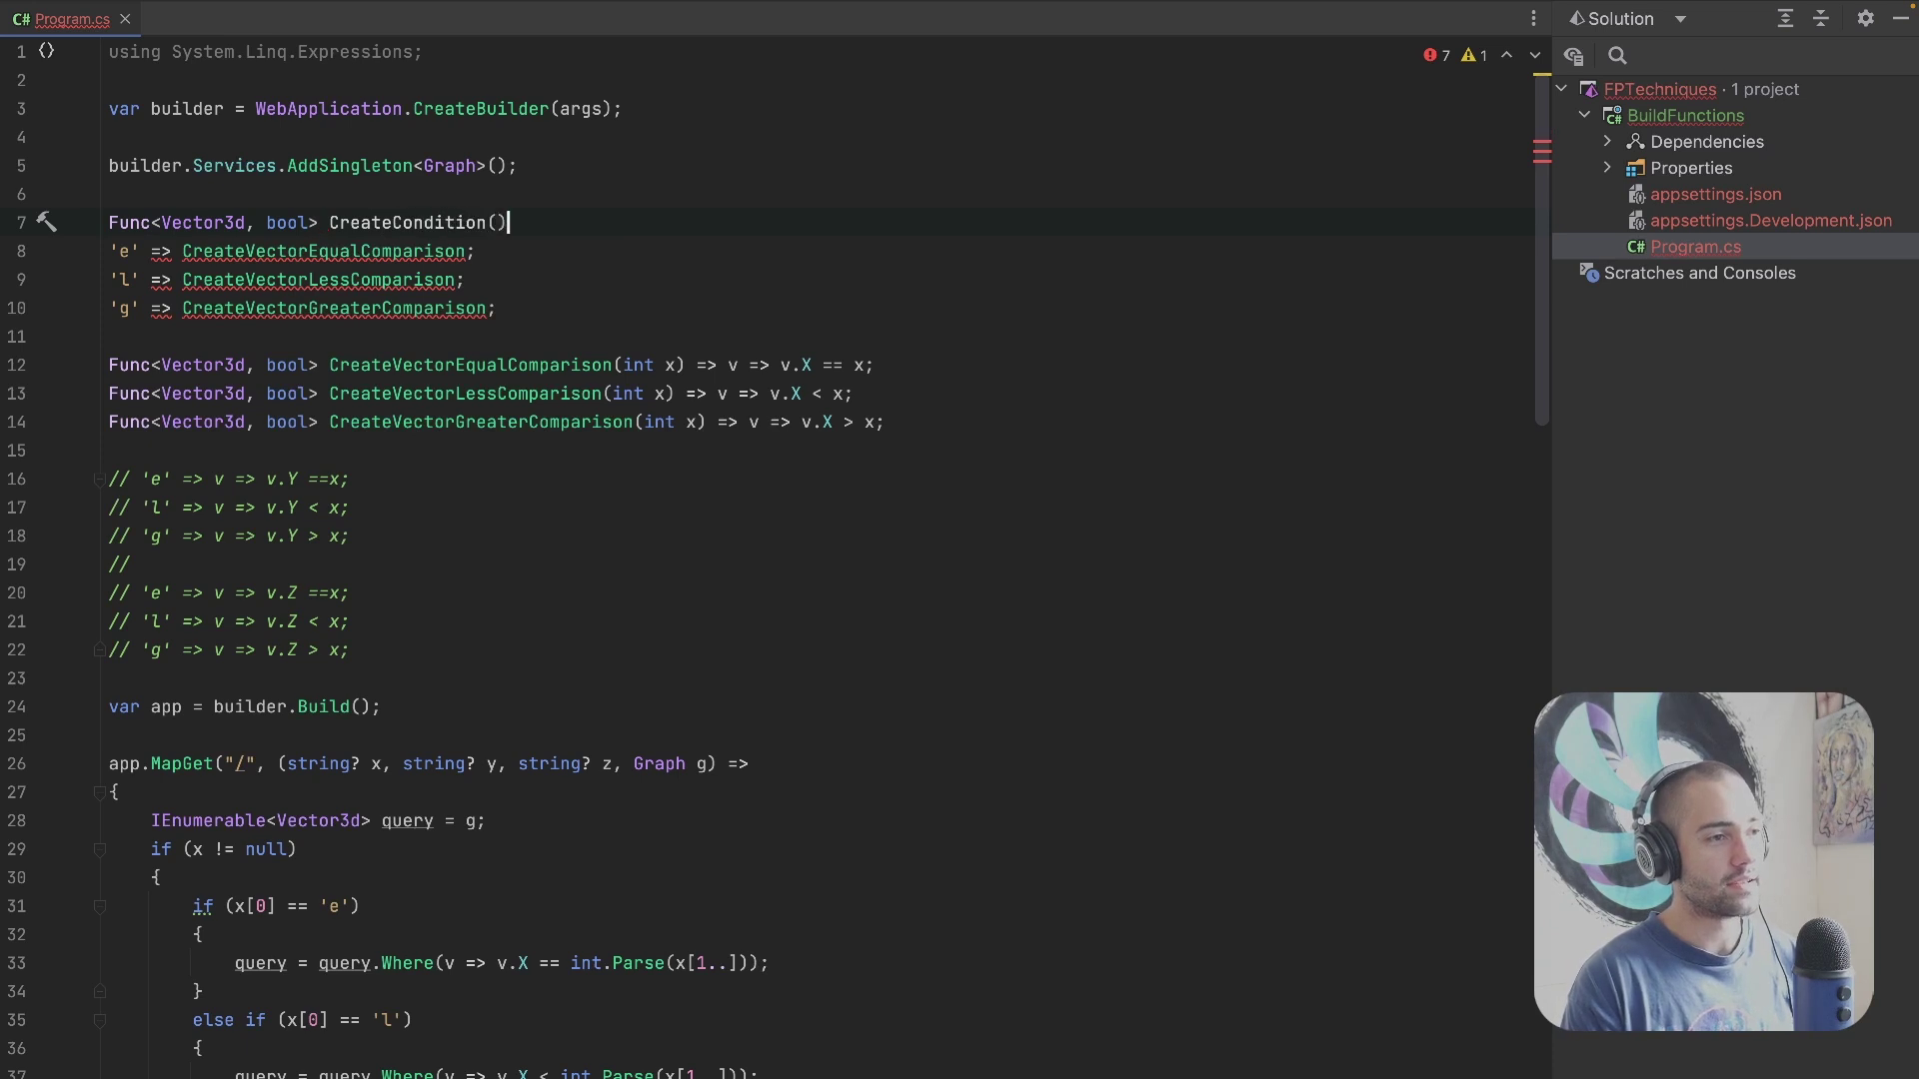
key(Left)
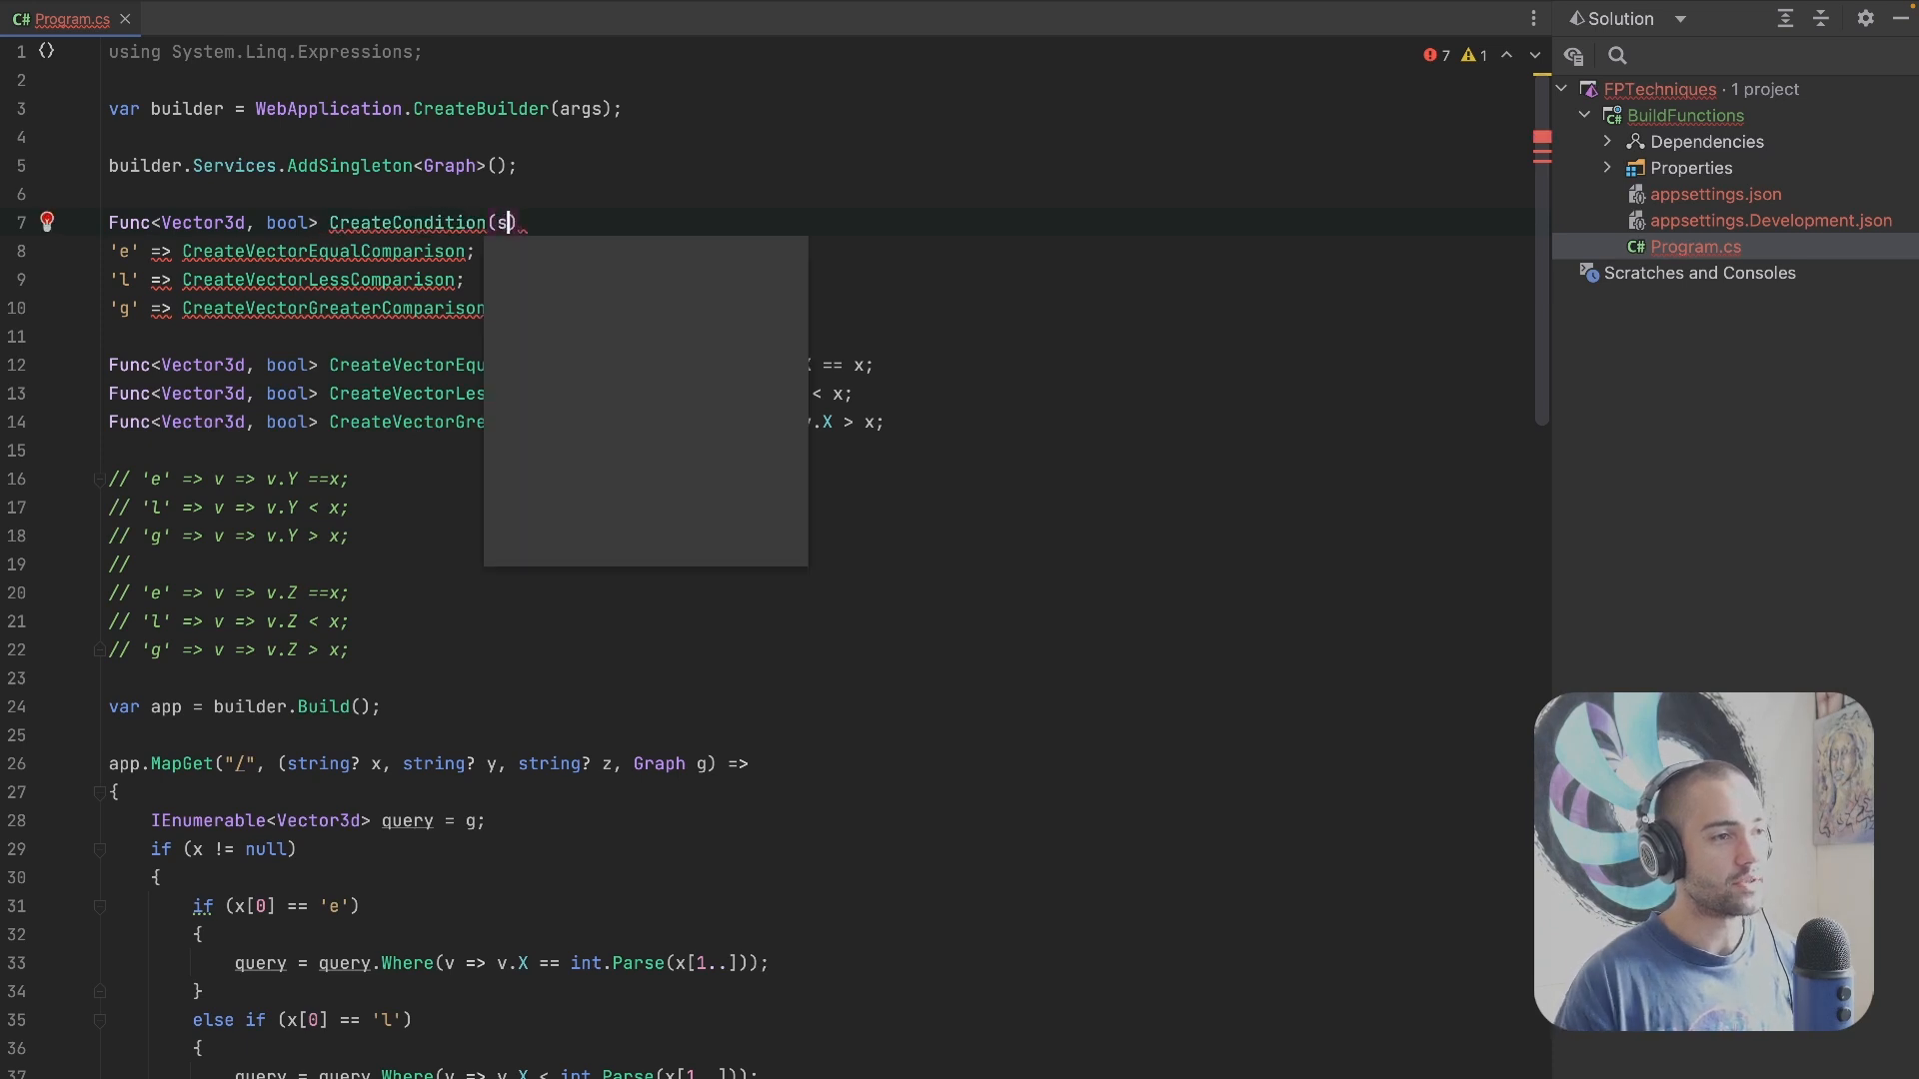
text(string val)
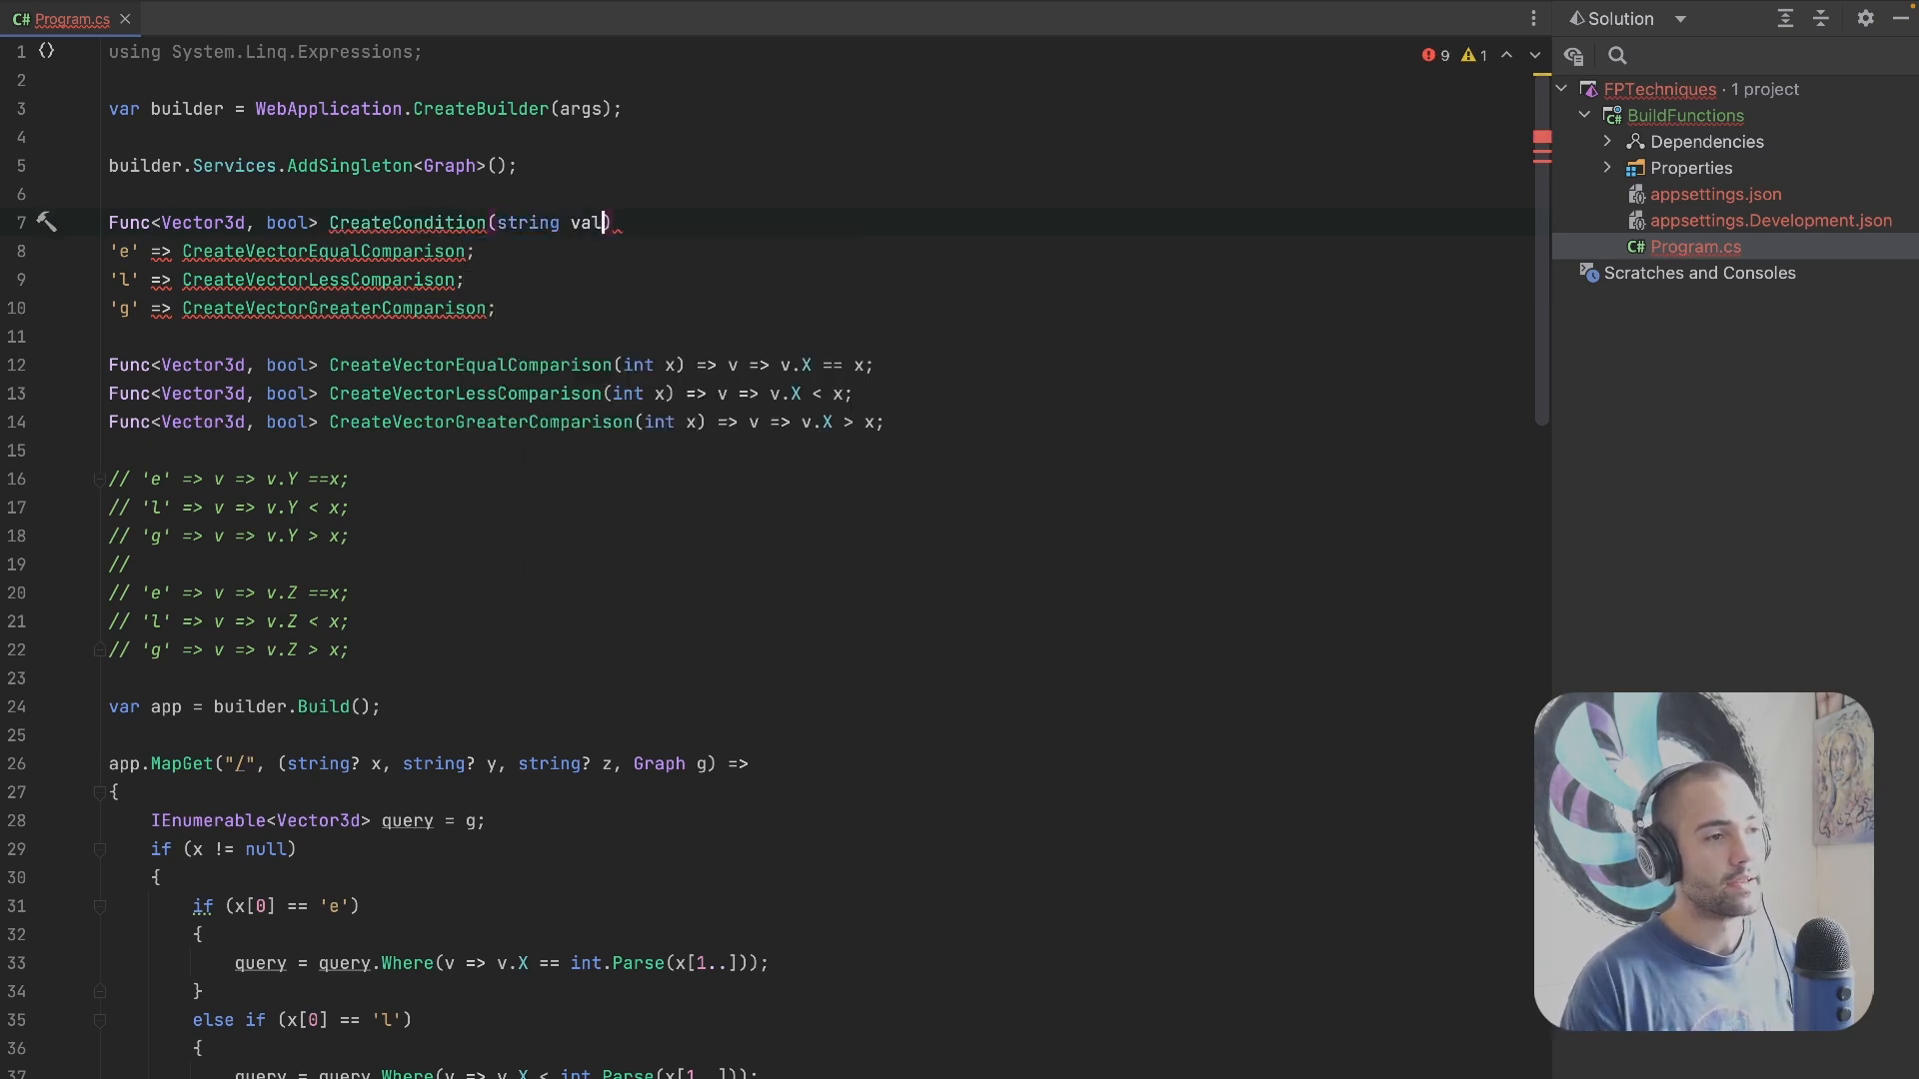
key(End)
text(=>)
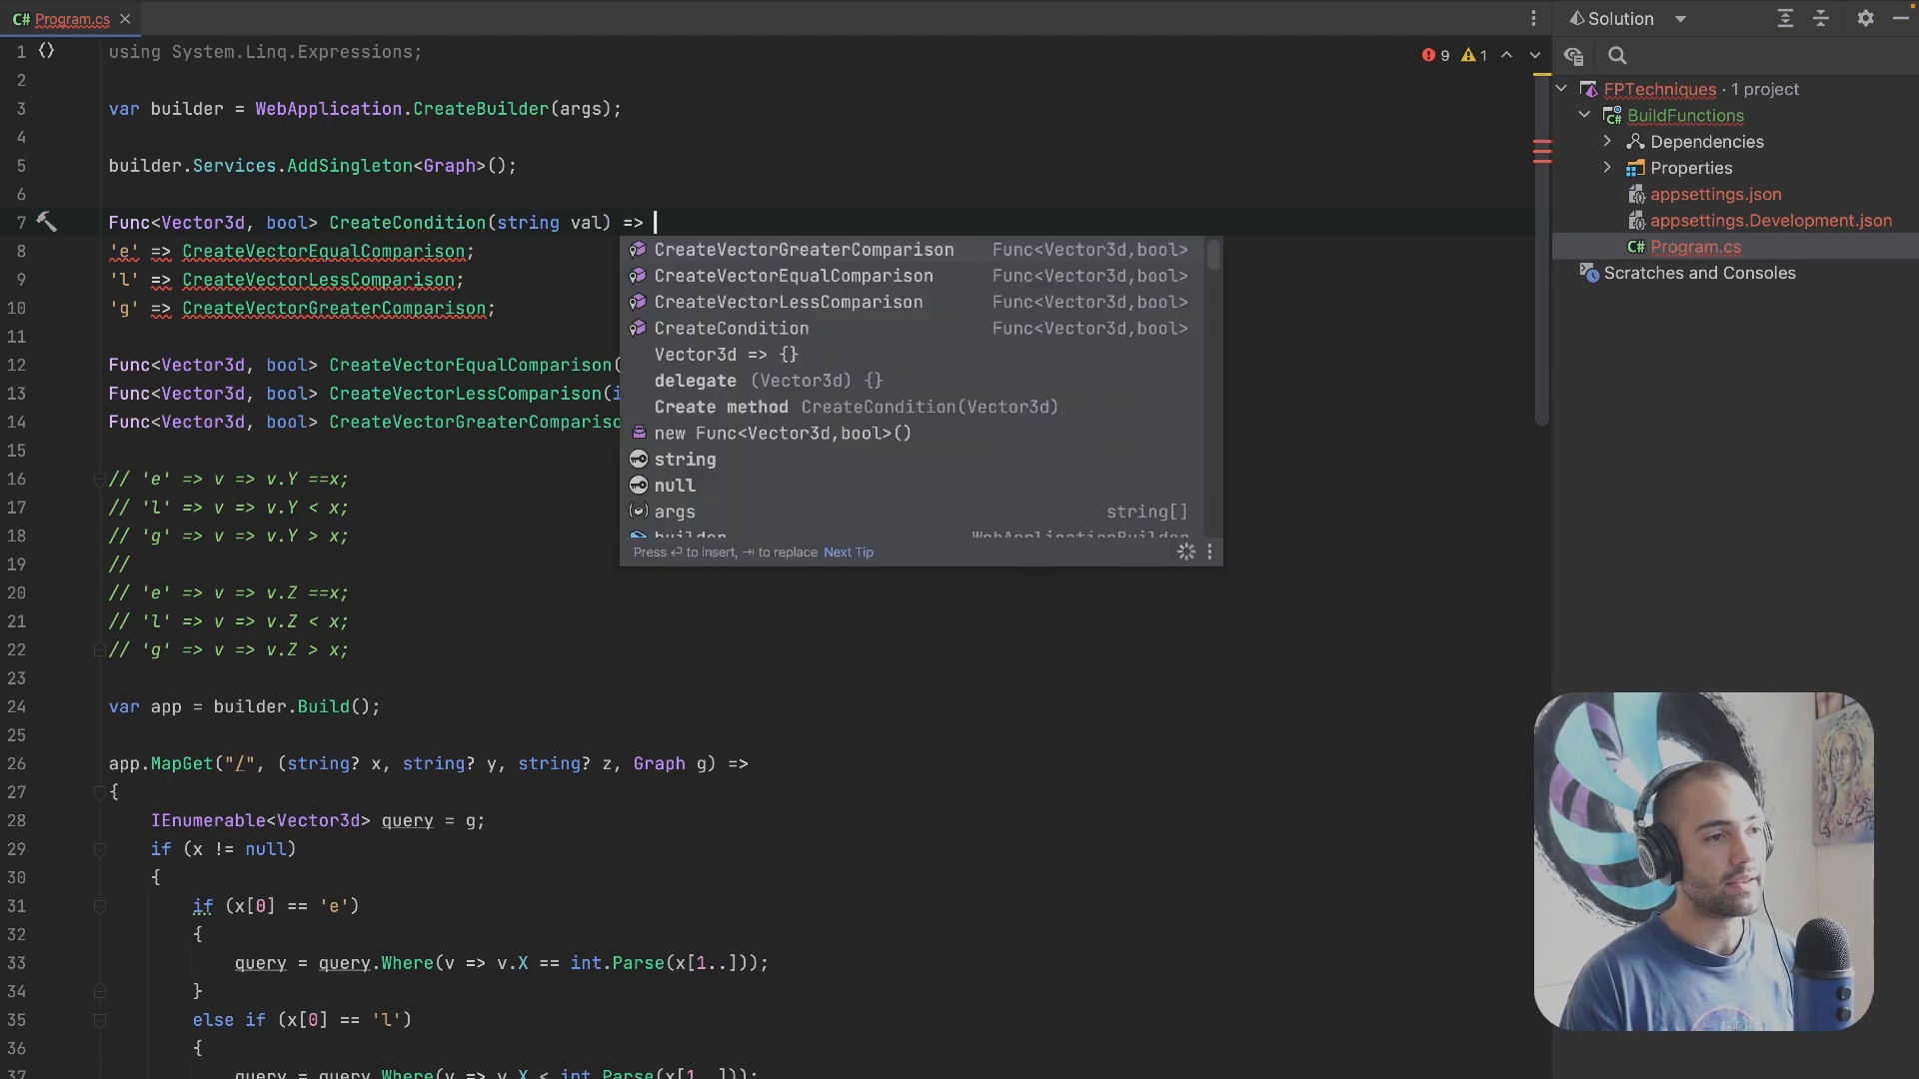
text( val swit)
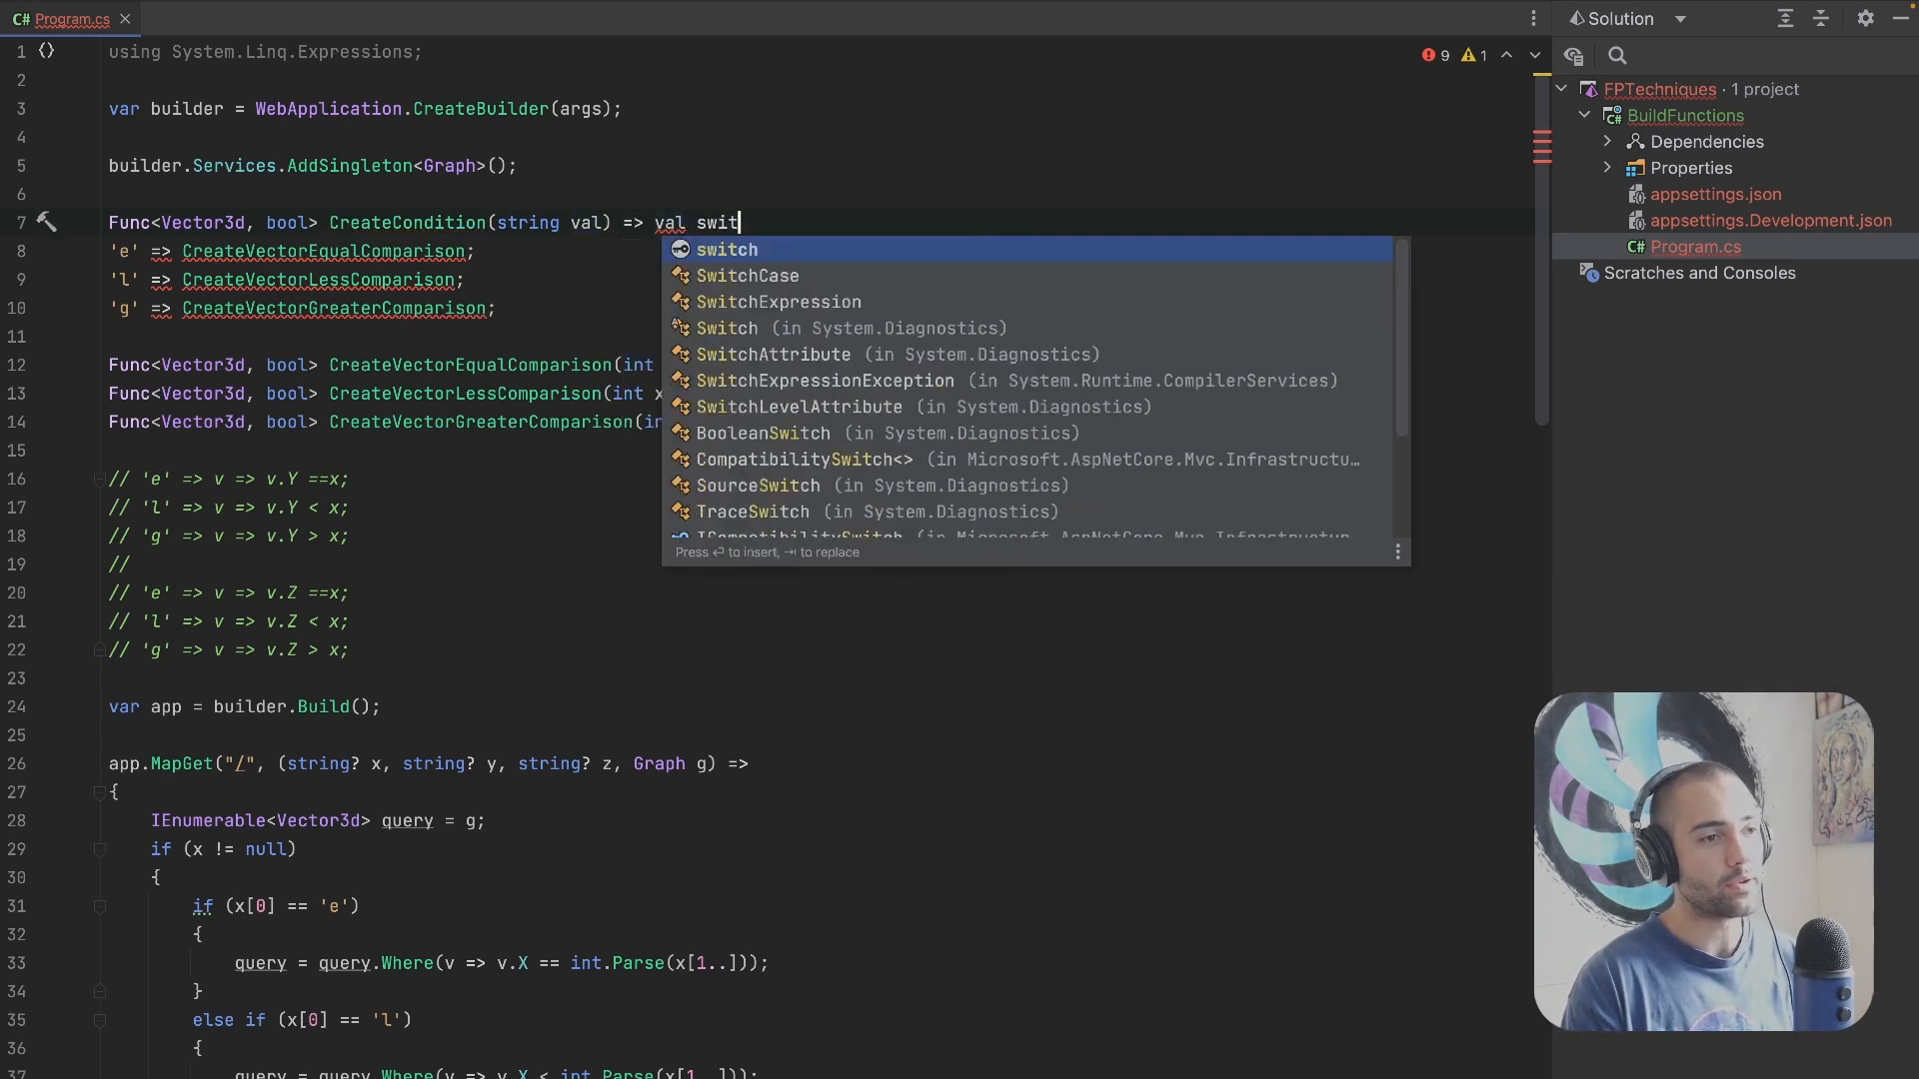
text(ch{})
key(Return)
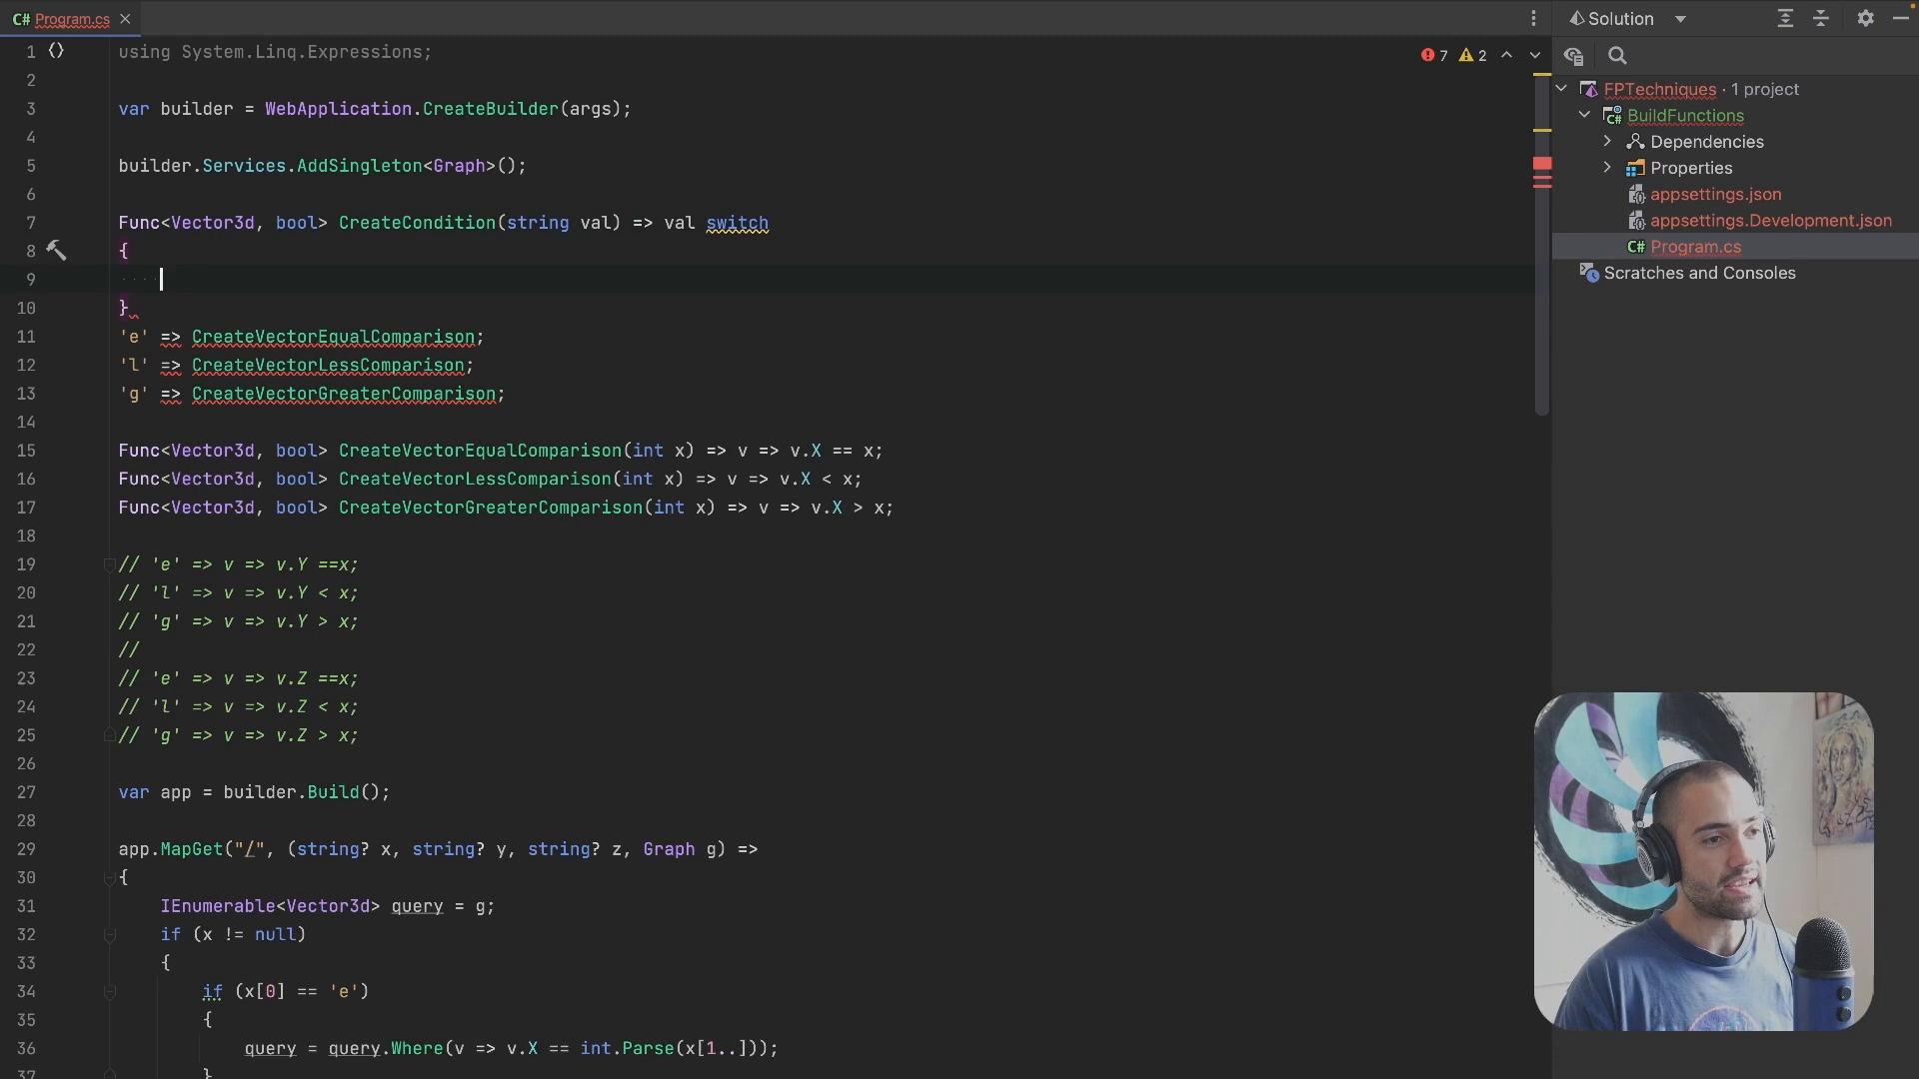
key(Down)
key(ctrl+shift+alt+Down)
key(ctrl+shift+alt+Down)
key(ctrl+shift+alt+Down)
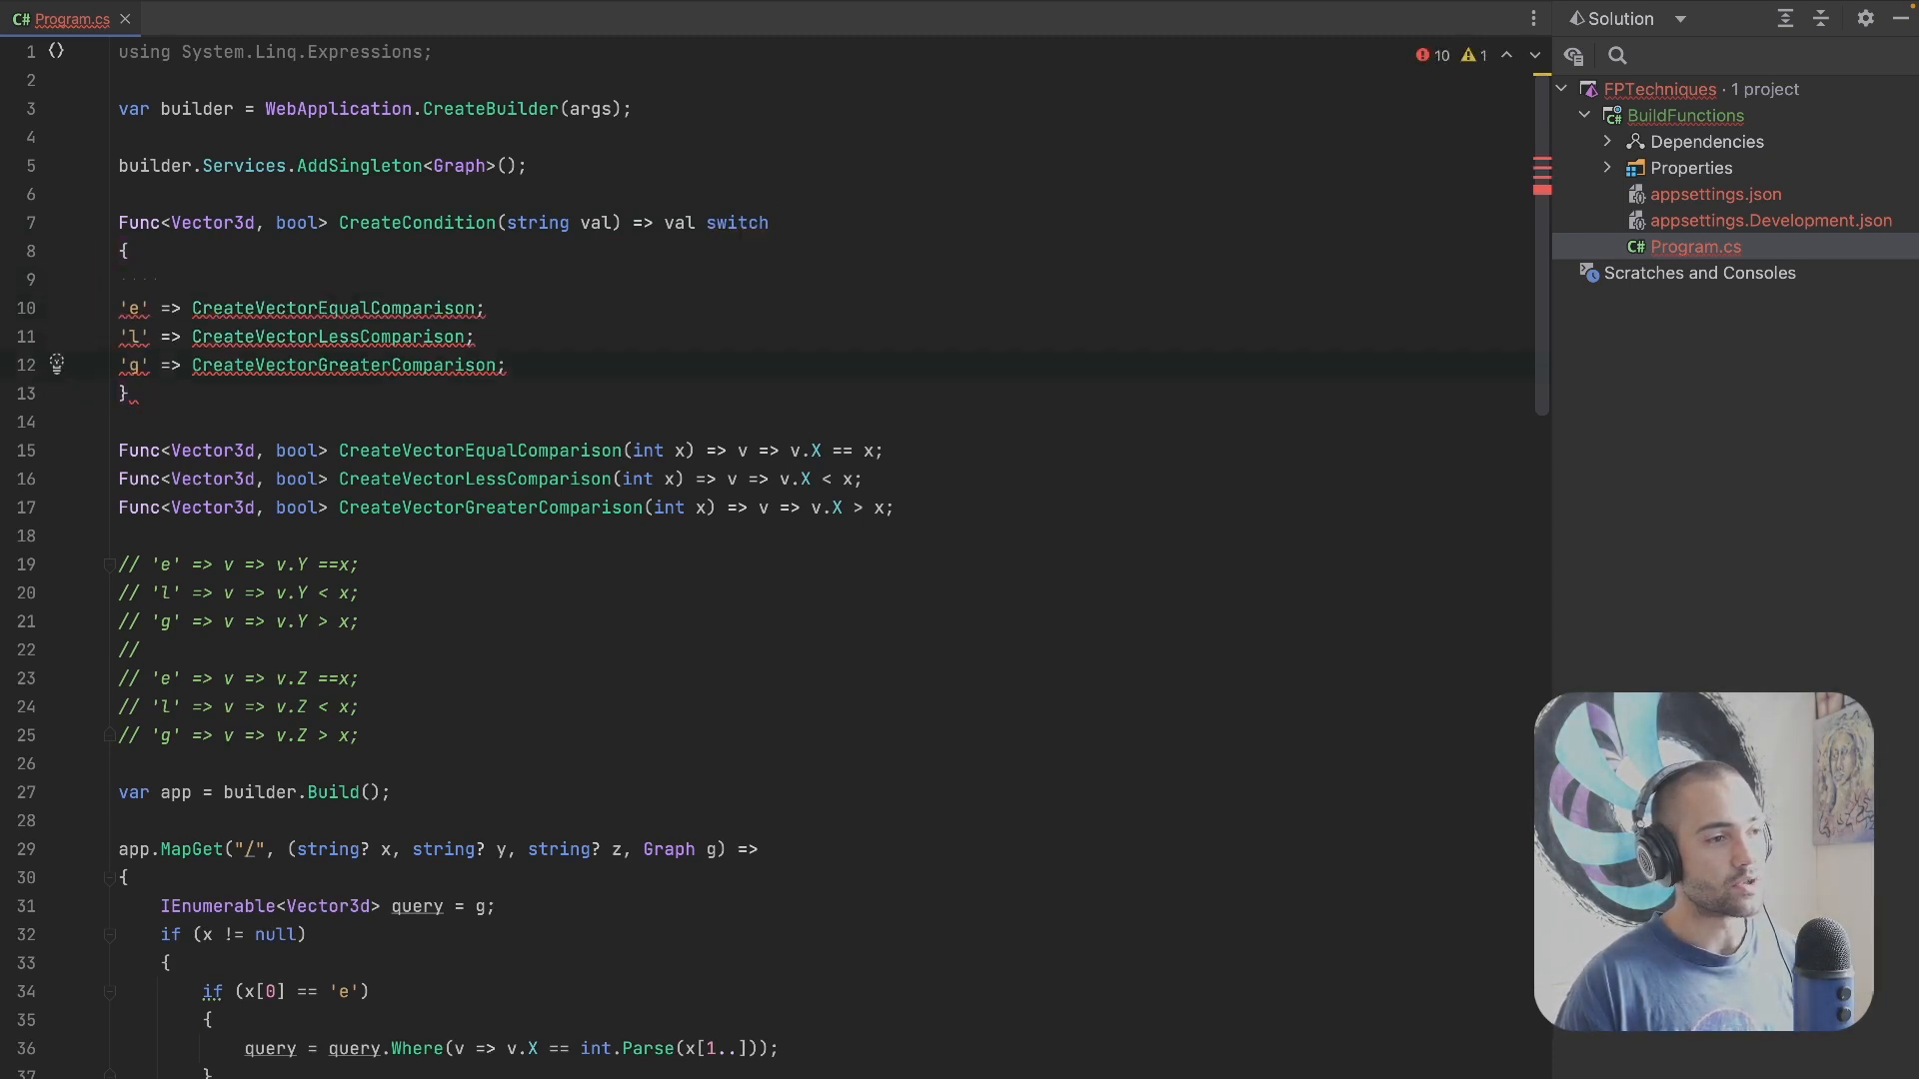
Step: Turn the cases into comma-separated, indented switch arms and remove the blank line inside the switch
click(597, 309)
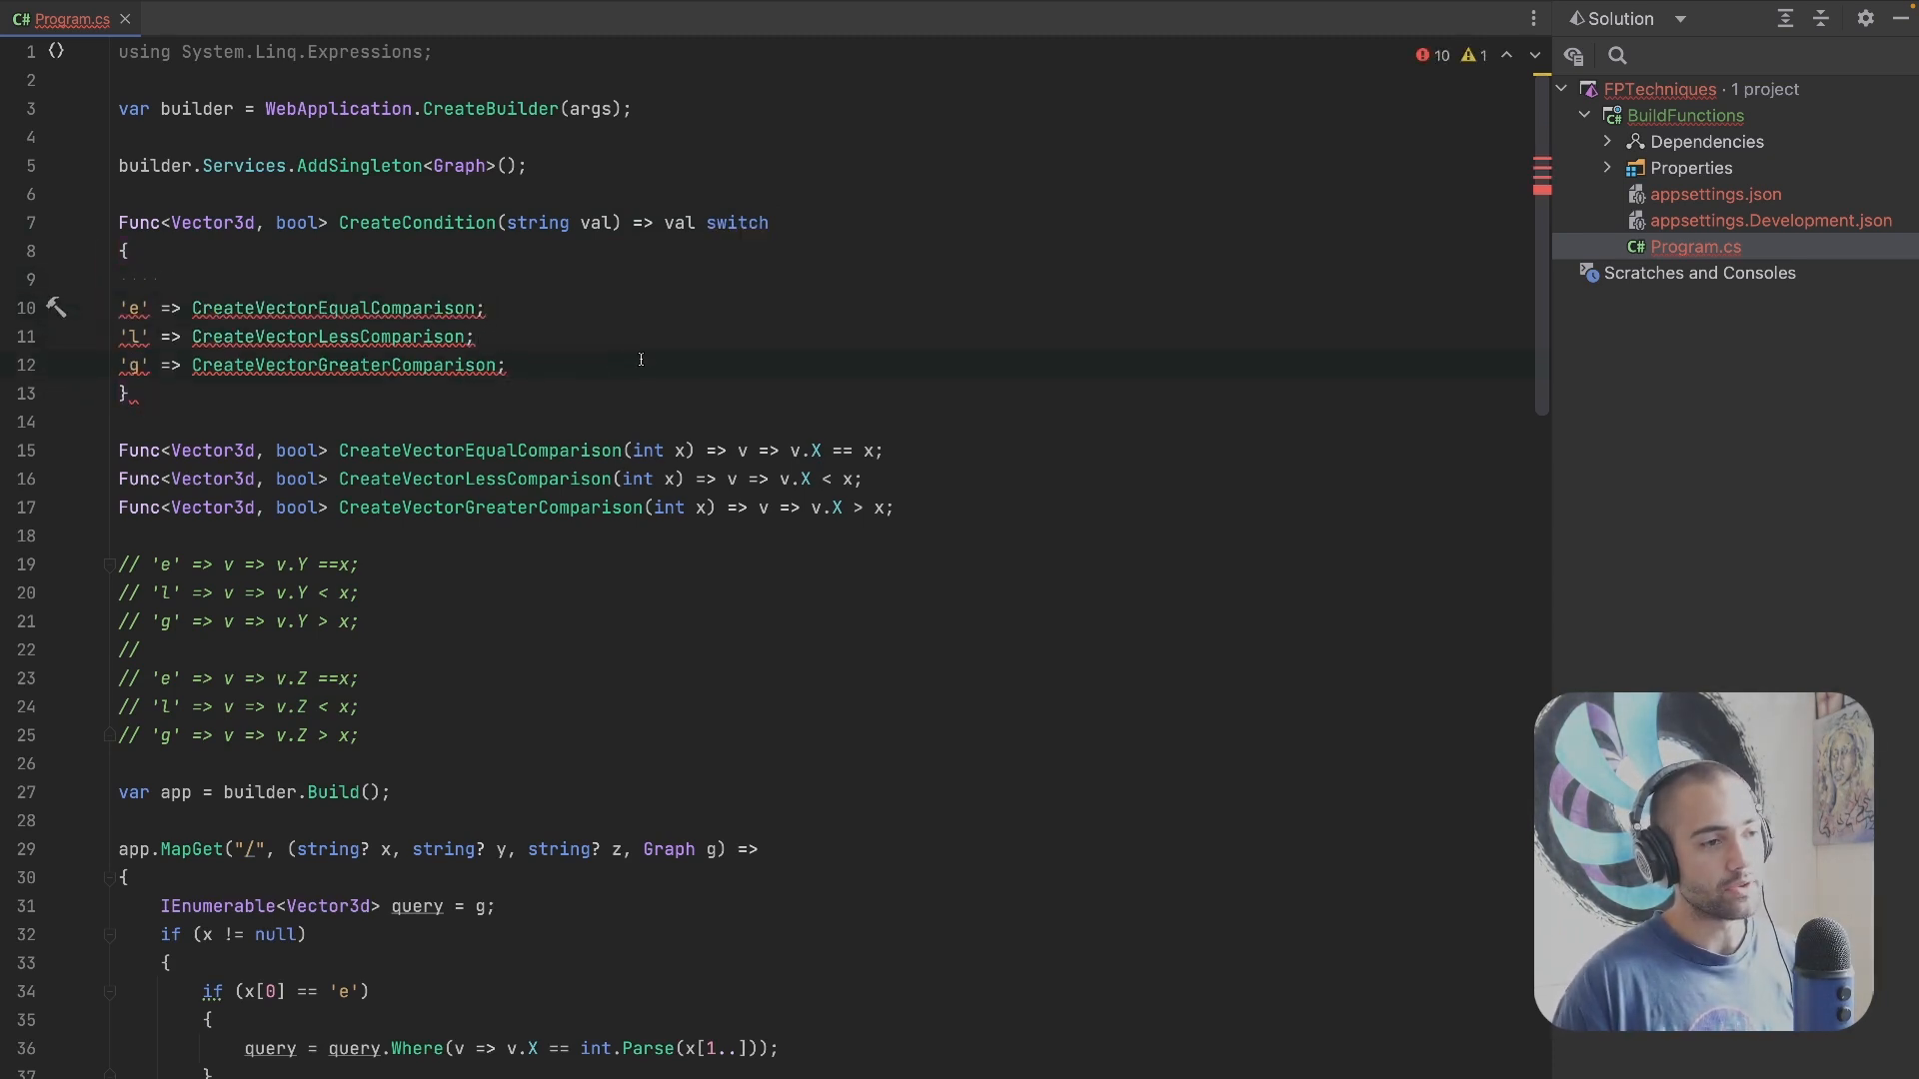
key(BackSpace)
text(,)
key(Home)
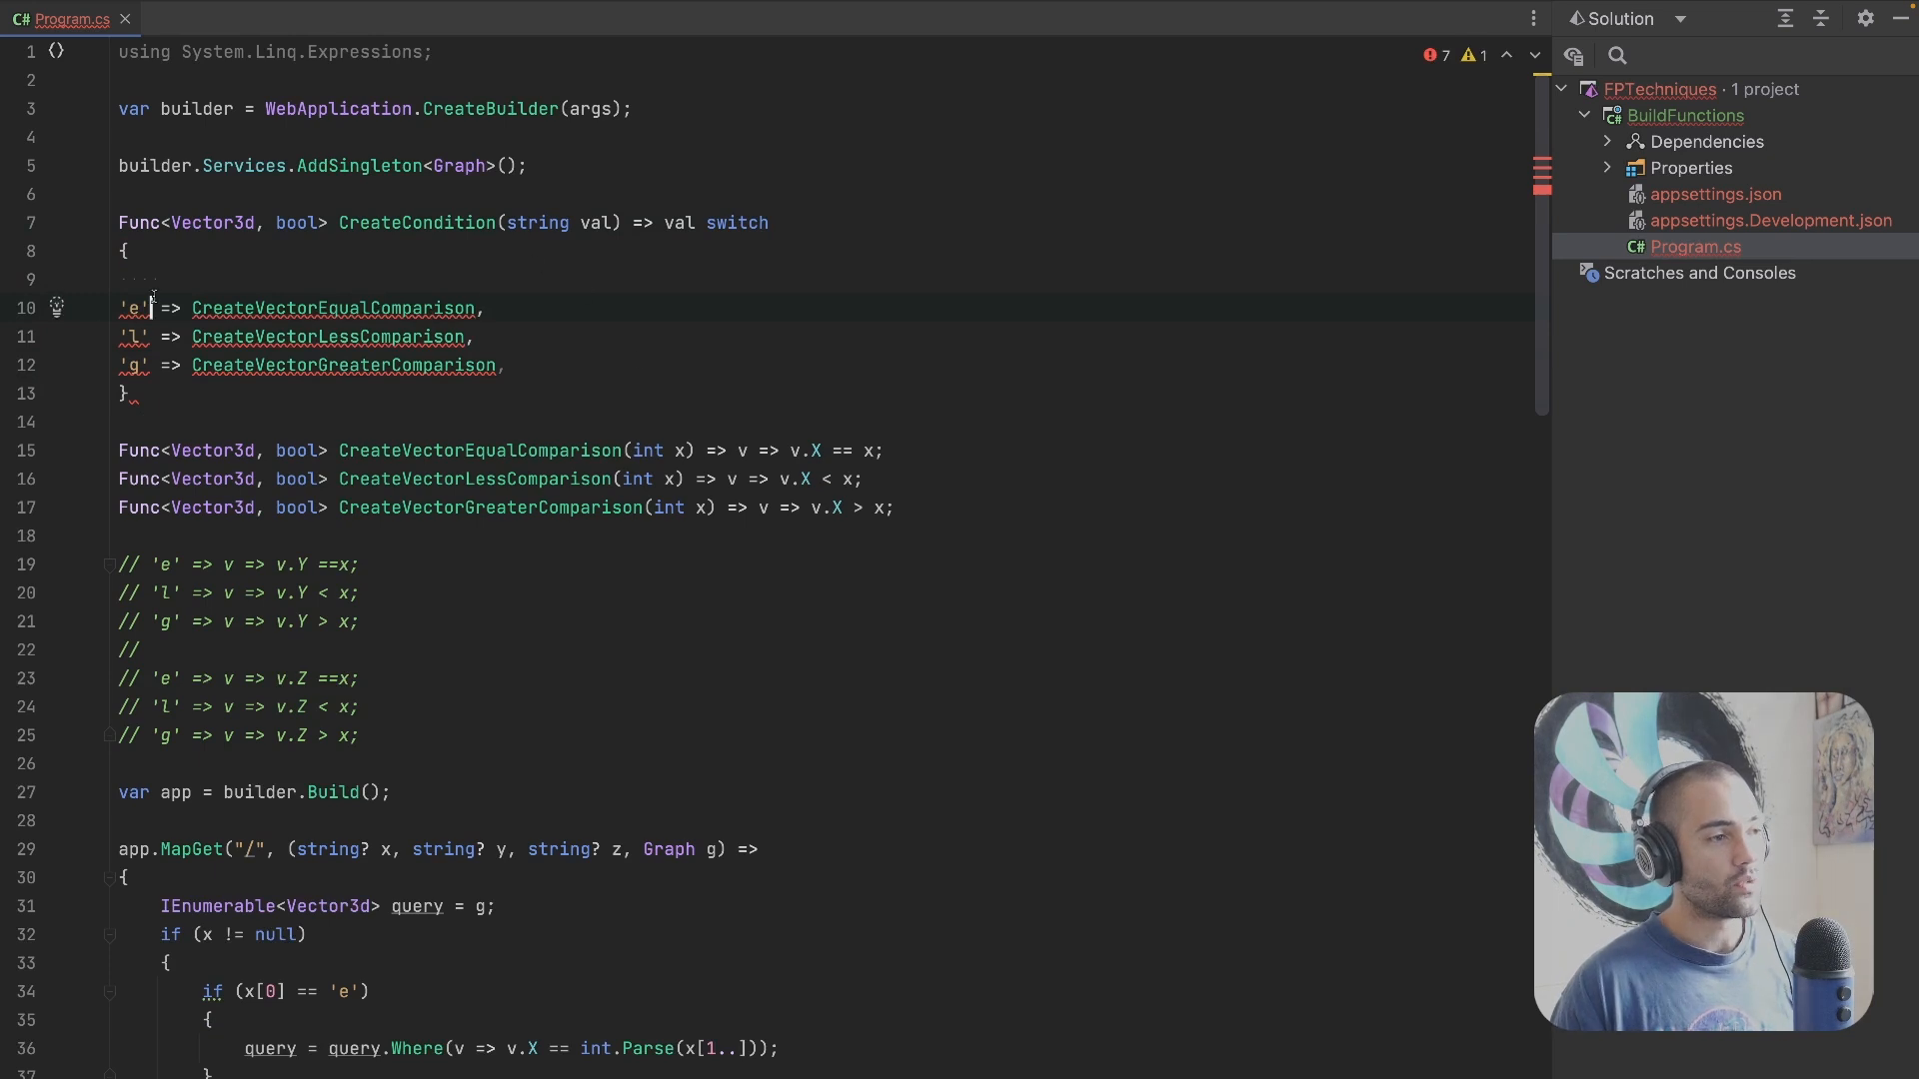
key(shift+Down)
key(shift+Down)
key(shift+Down)
key(Tab)
key(Up)
key(Up)
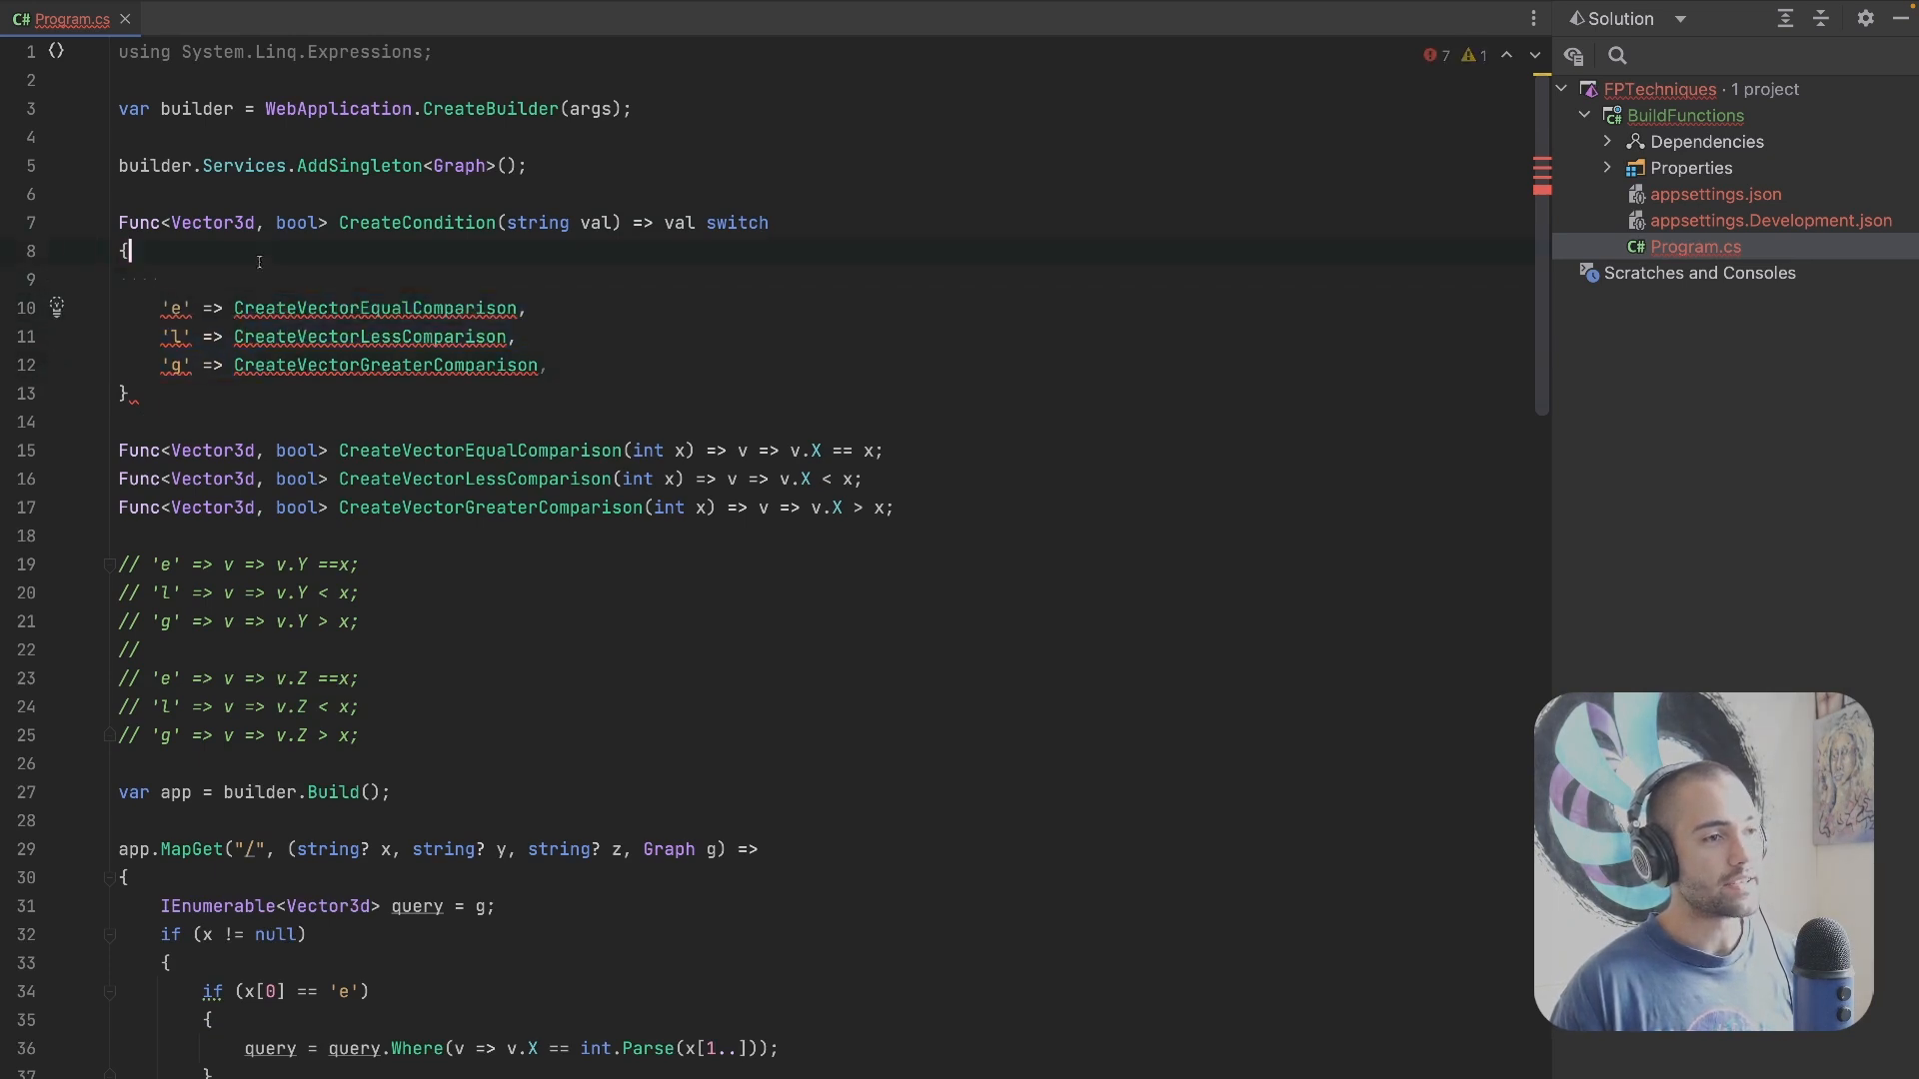
key(Delete)
Step: Rewrite the 'e', 'l' and 'g' arms as list patterns like ['e', .. var rest]
key(Down)
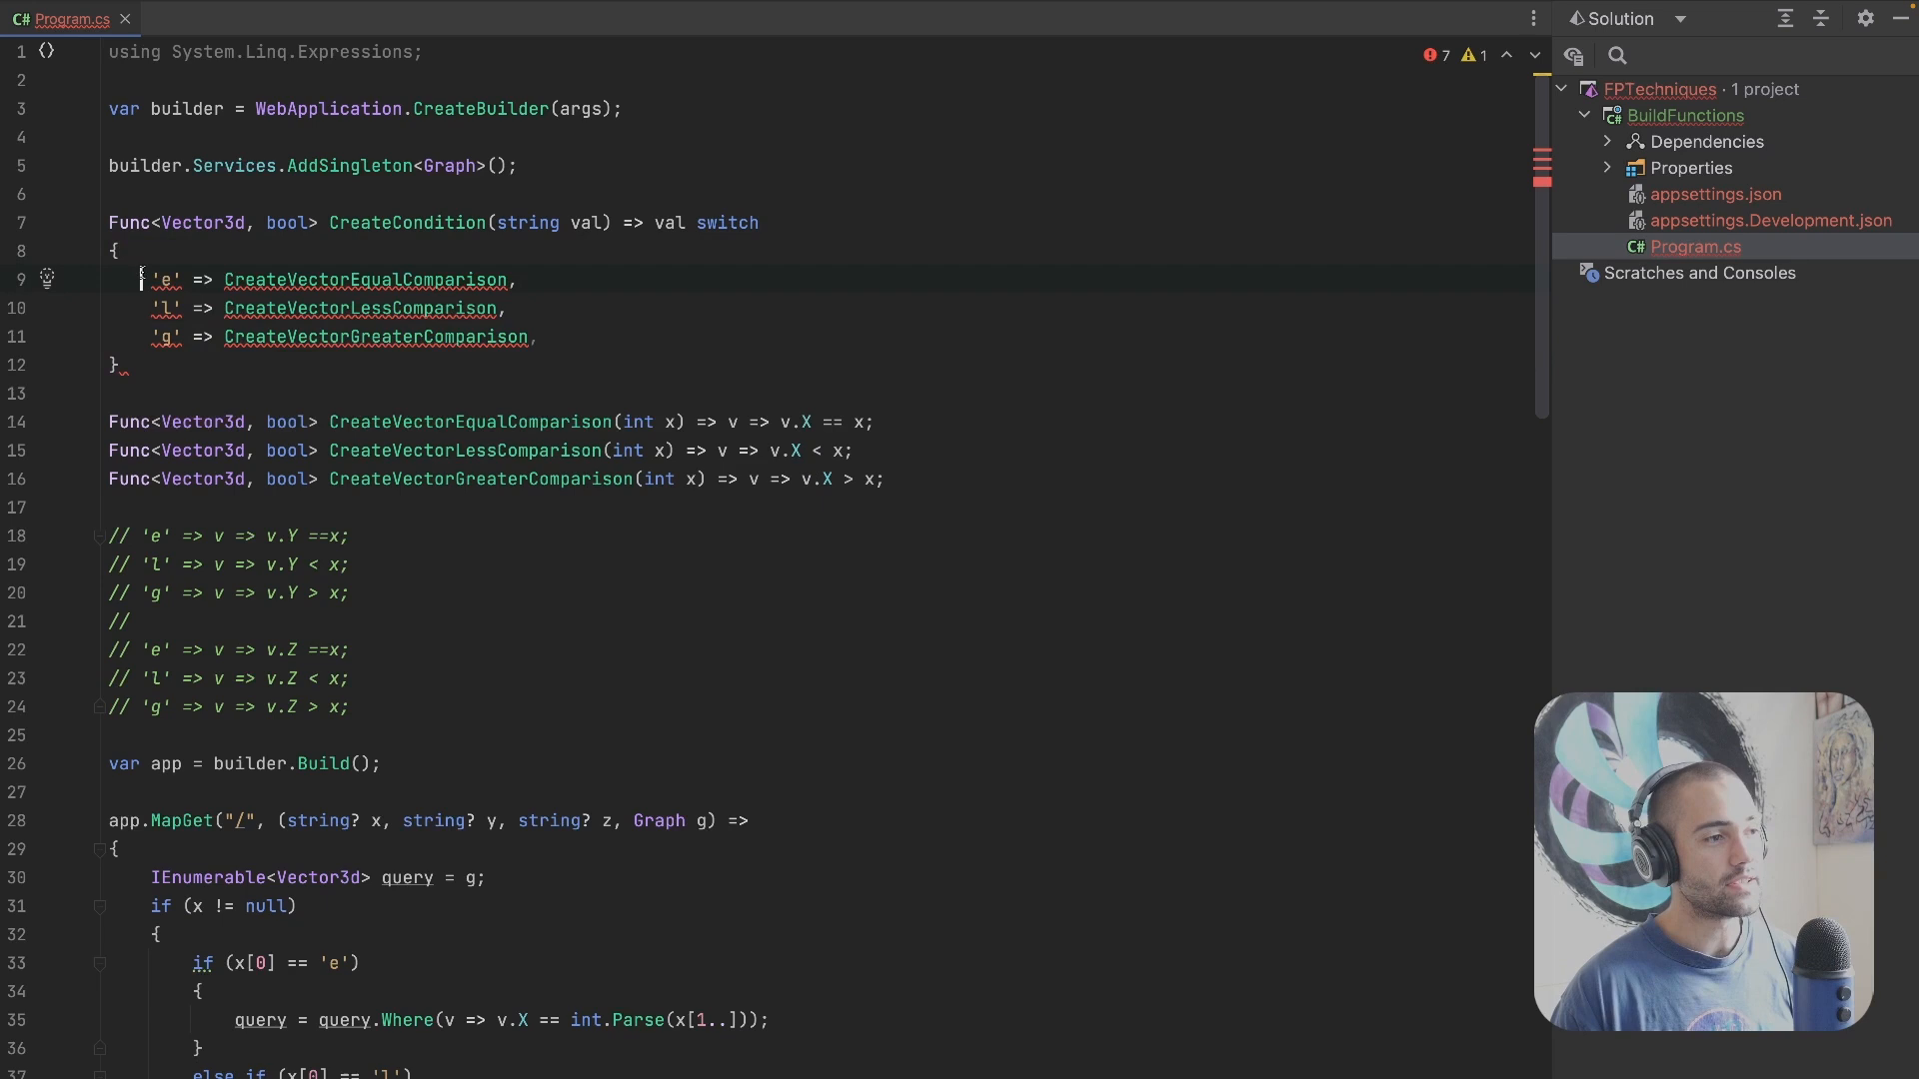
text([)
key(Right)
key(Right)
text(, ... ])
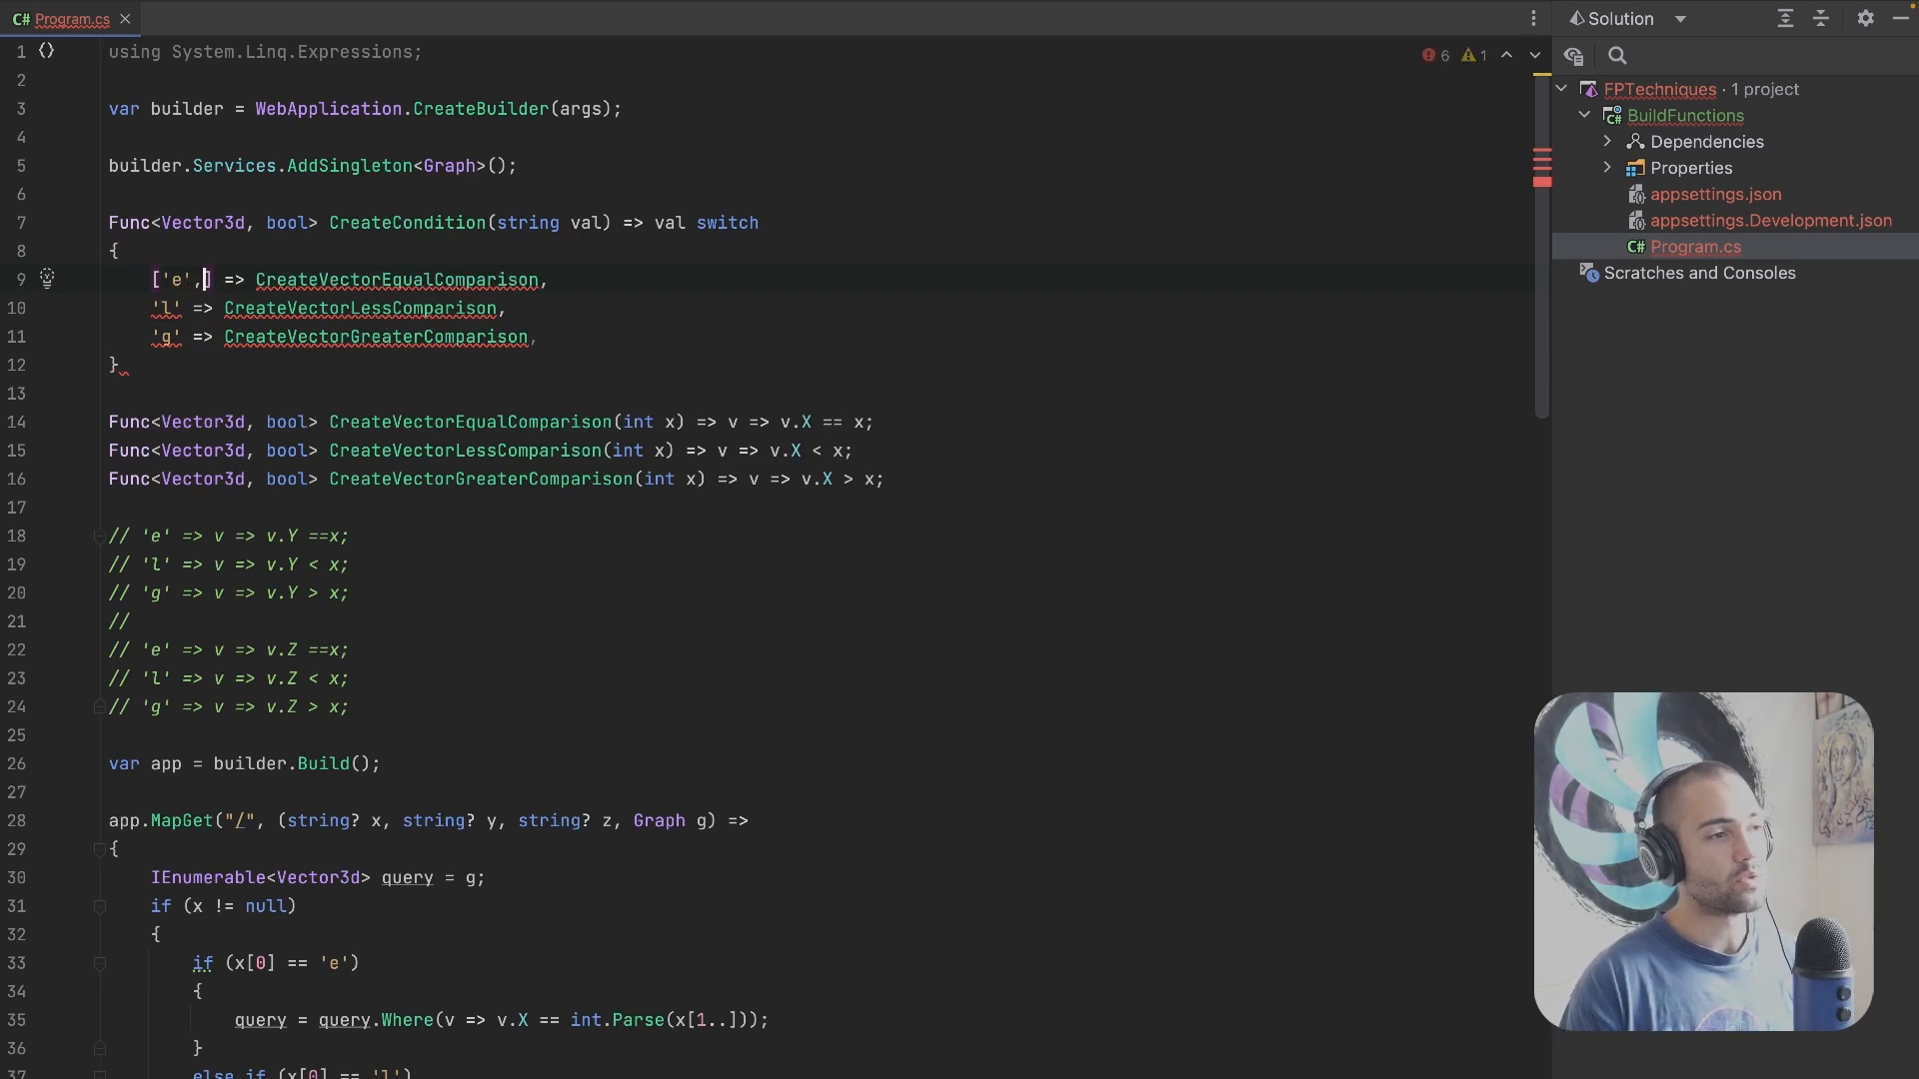
text( rest)
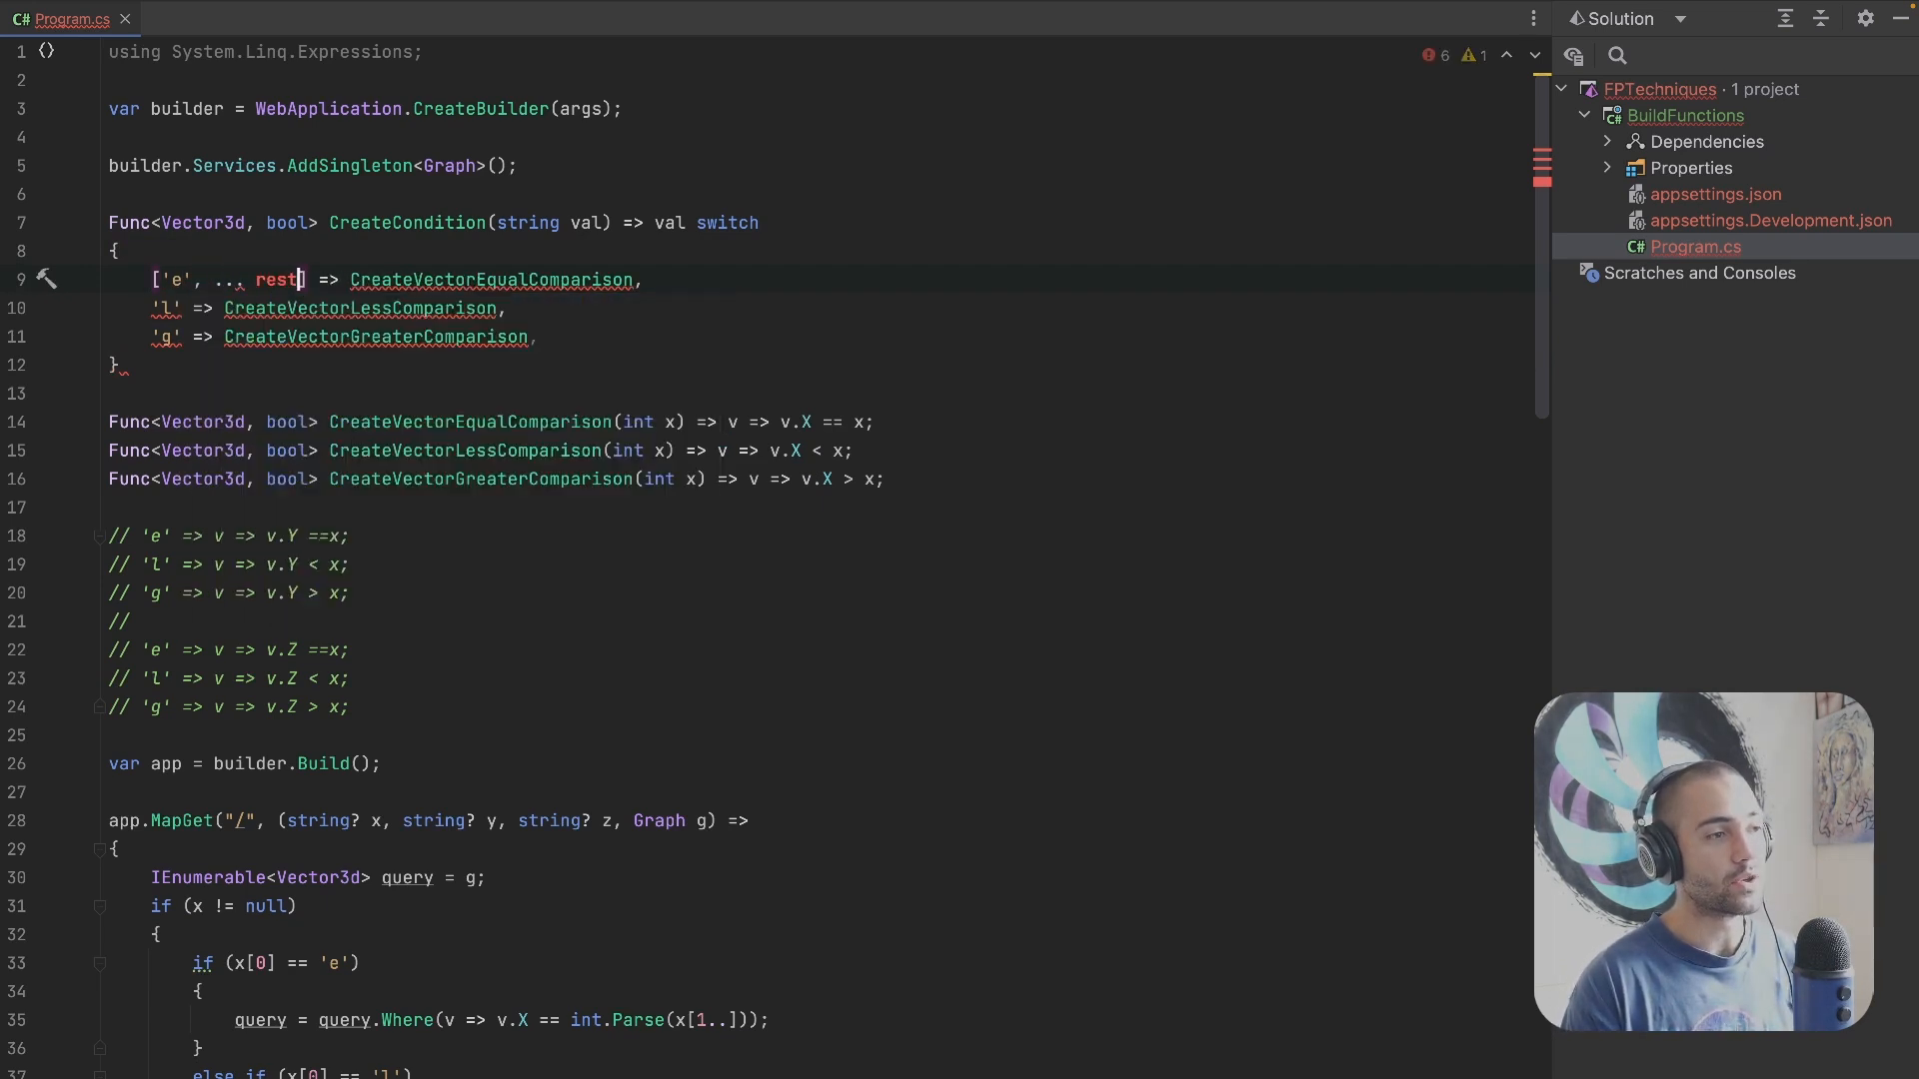
text(var)
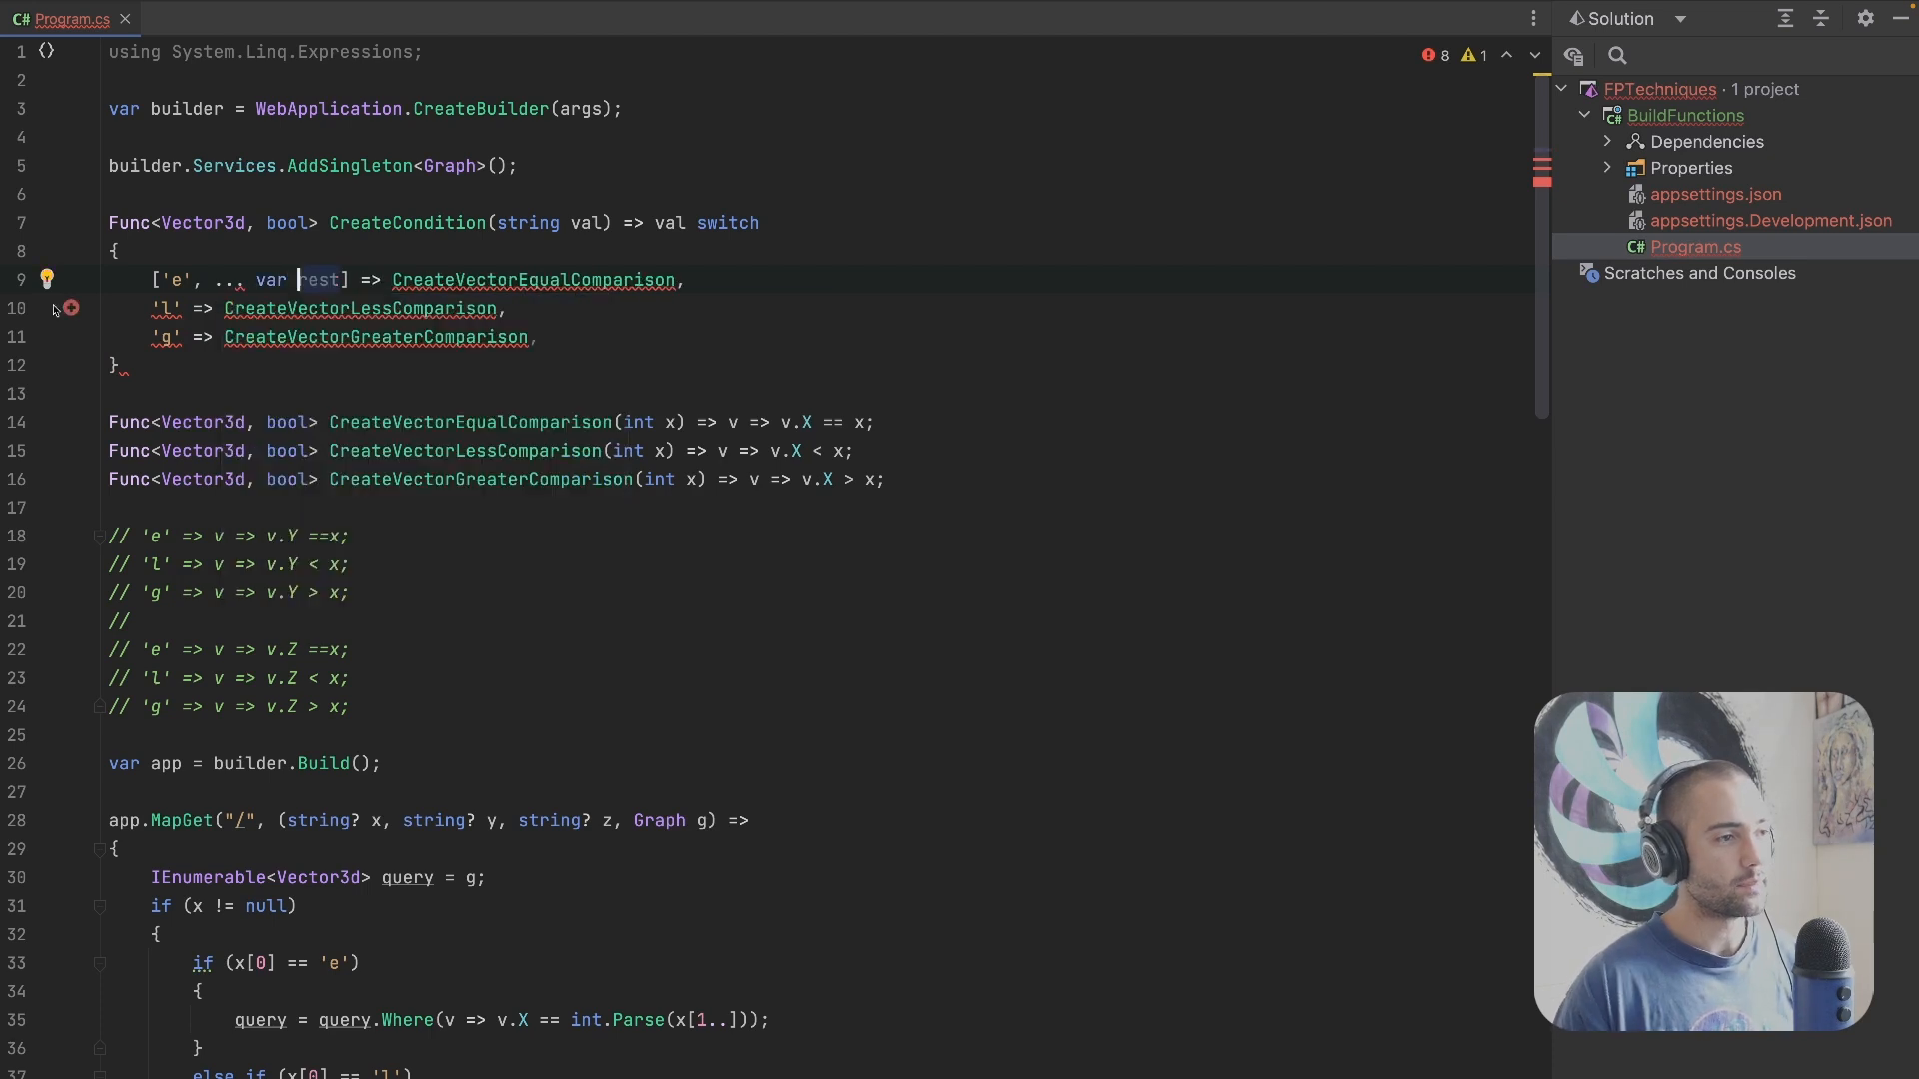
click(488, 336)
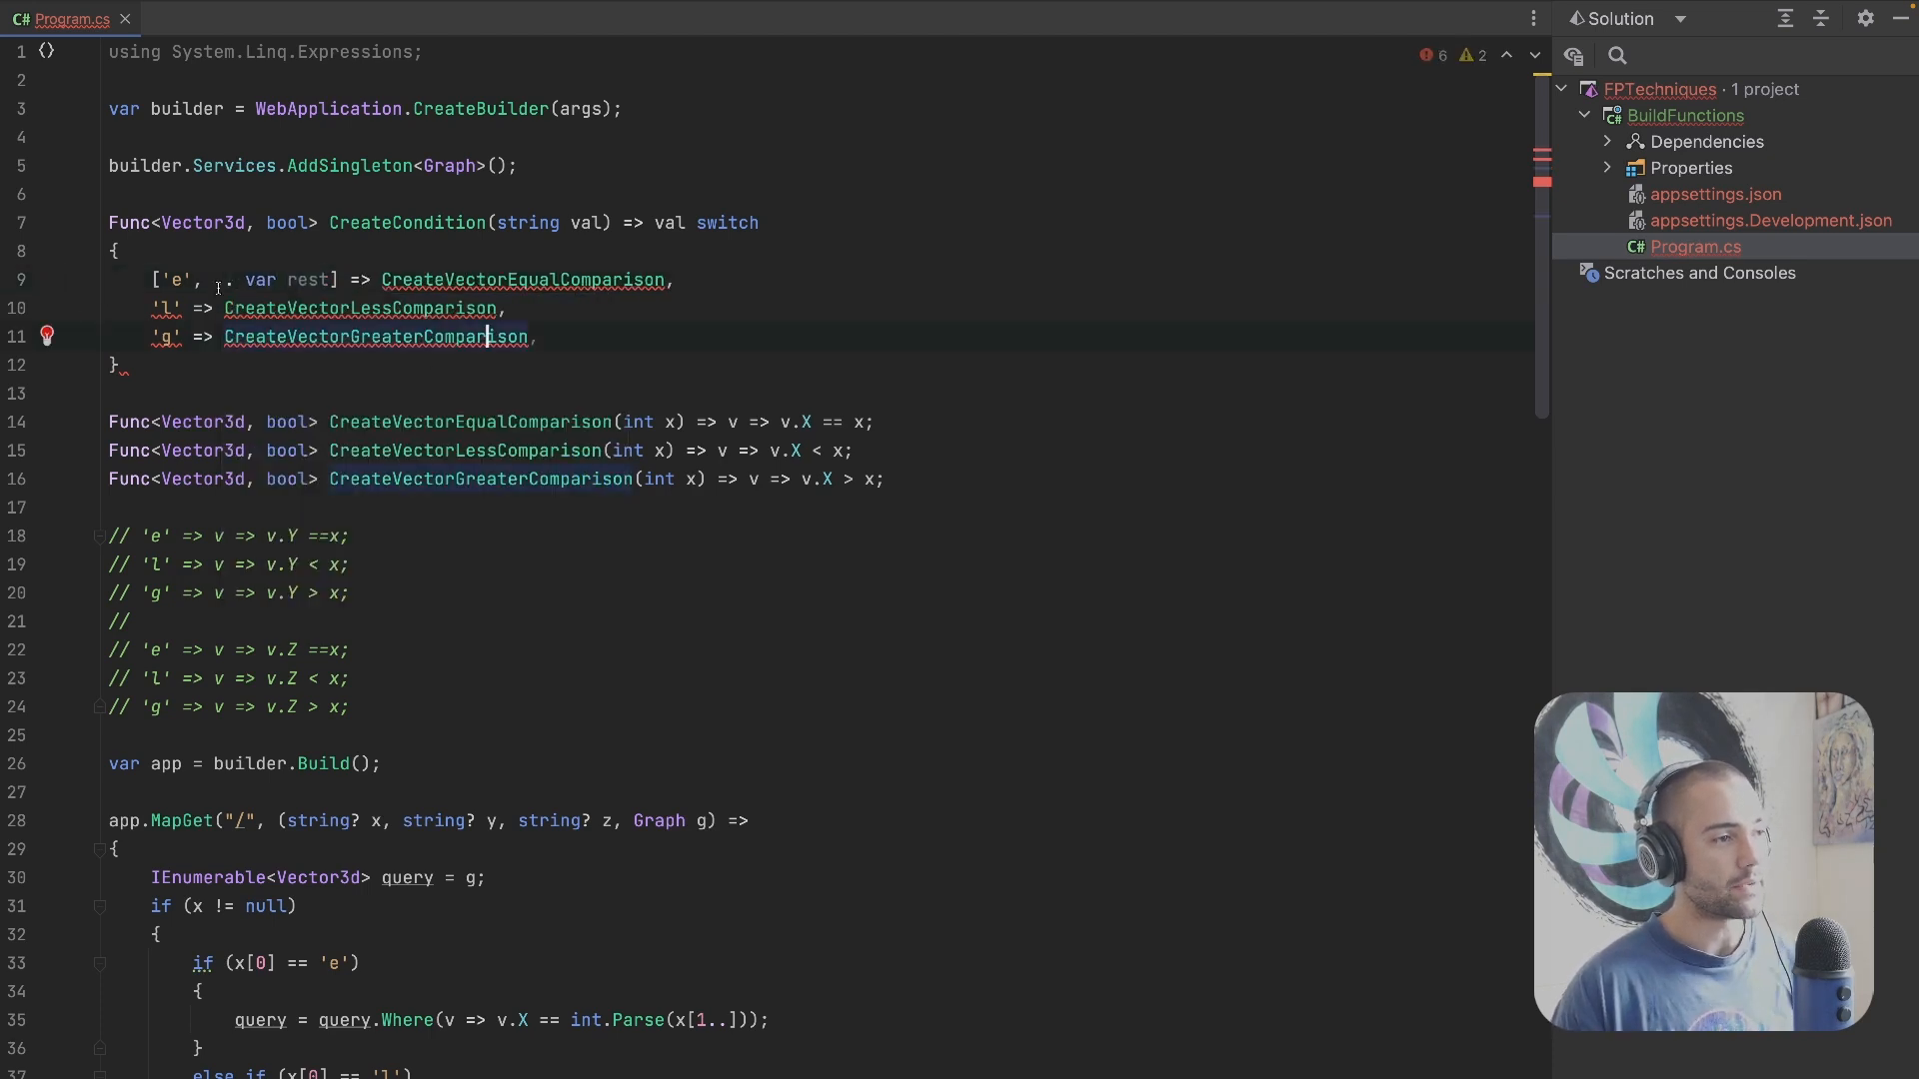
mouse_move(318, 279)
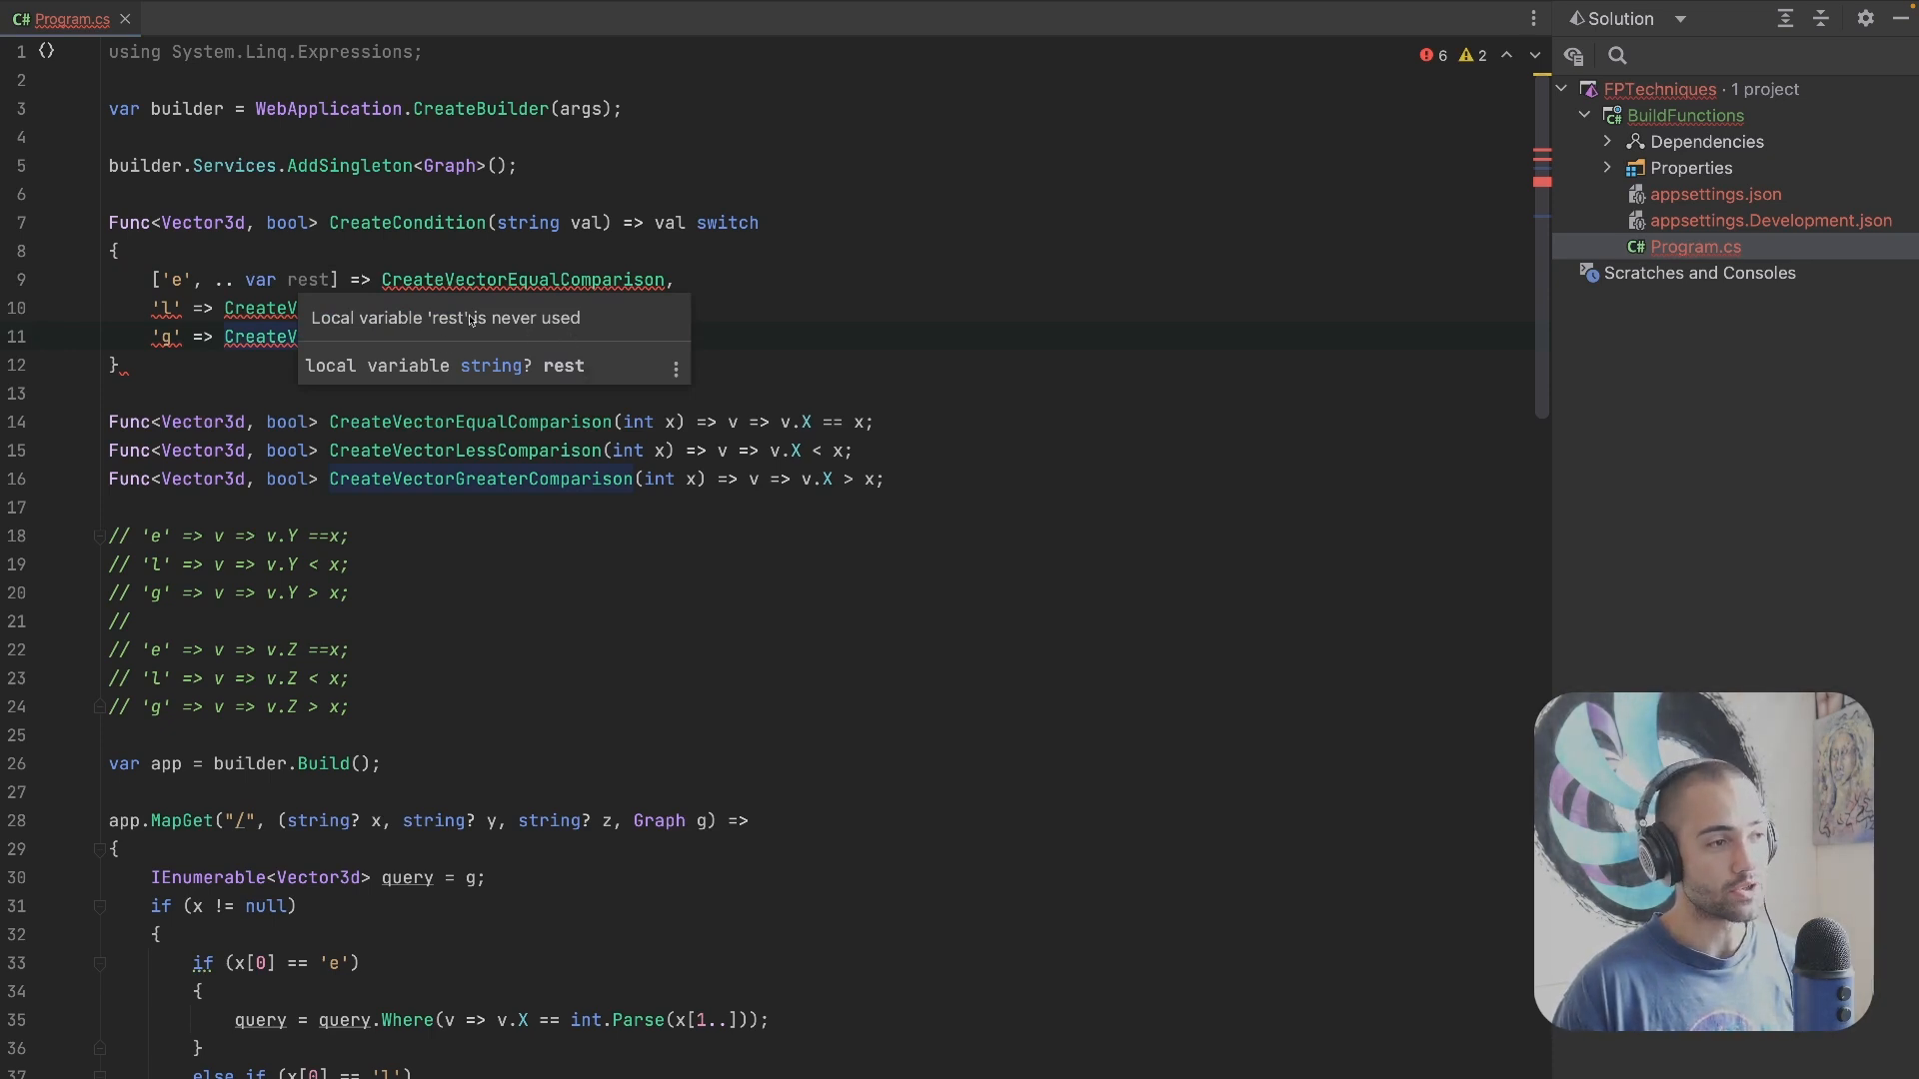
drag(339, 280, 151, 280)
key(ctrl+c)
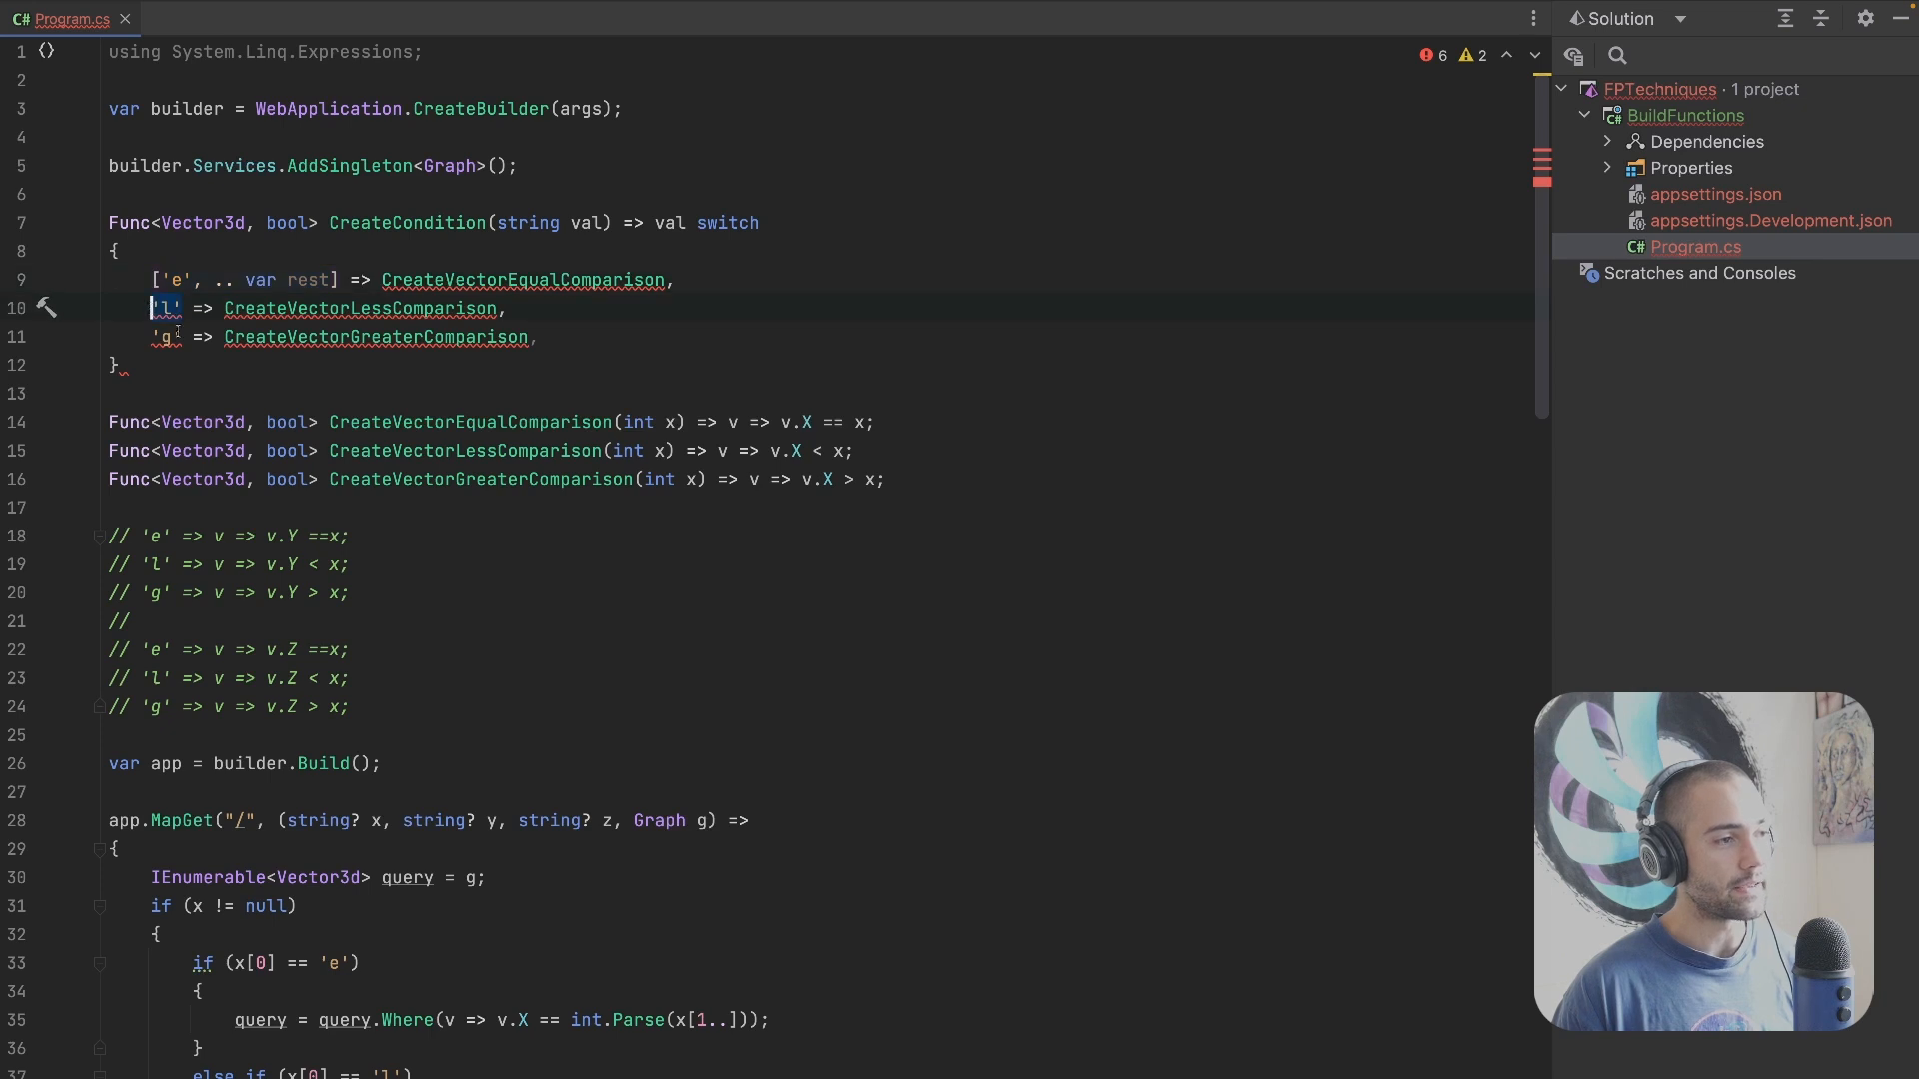
key(ctrl+v)
key(ctrl+v)
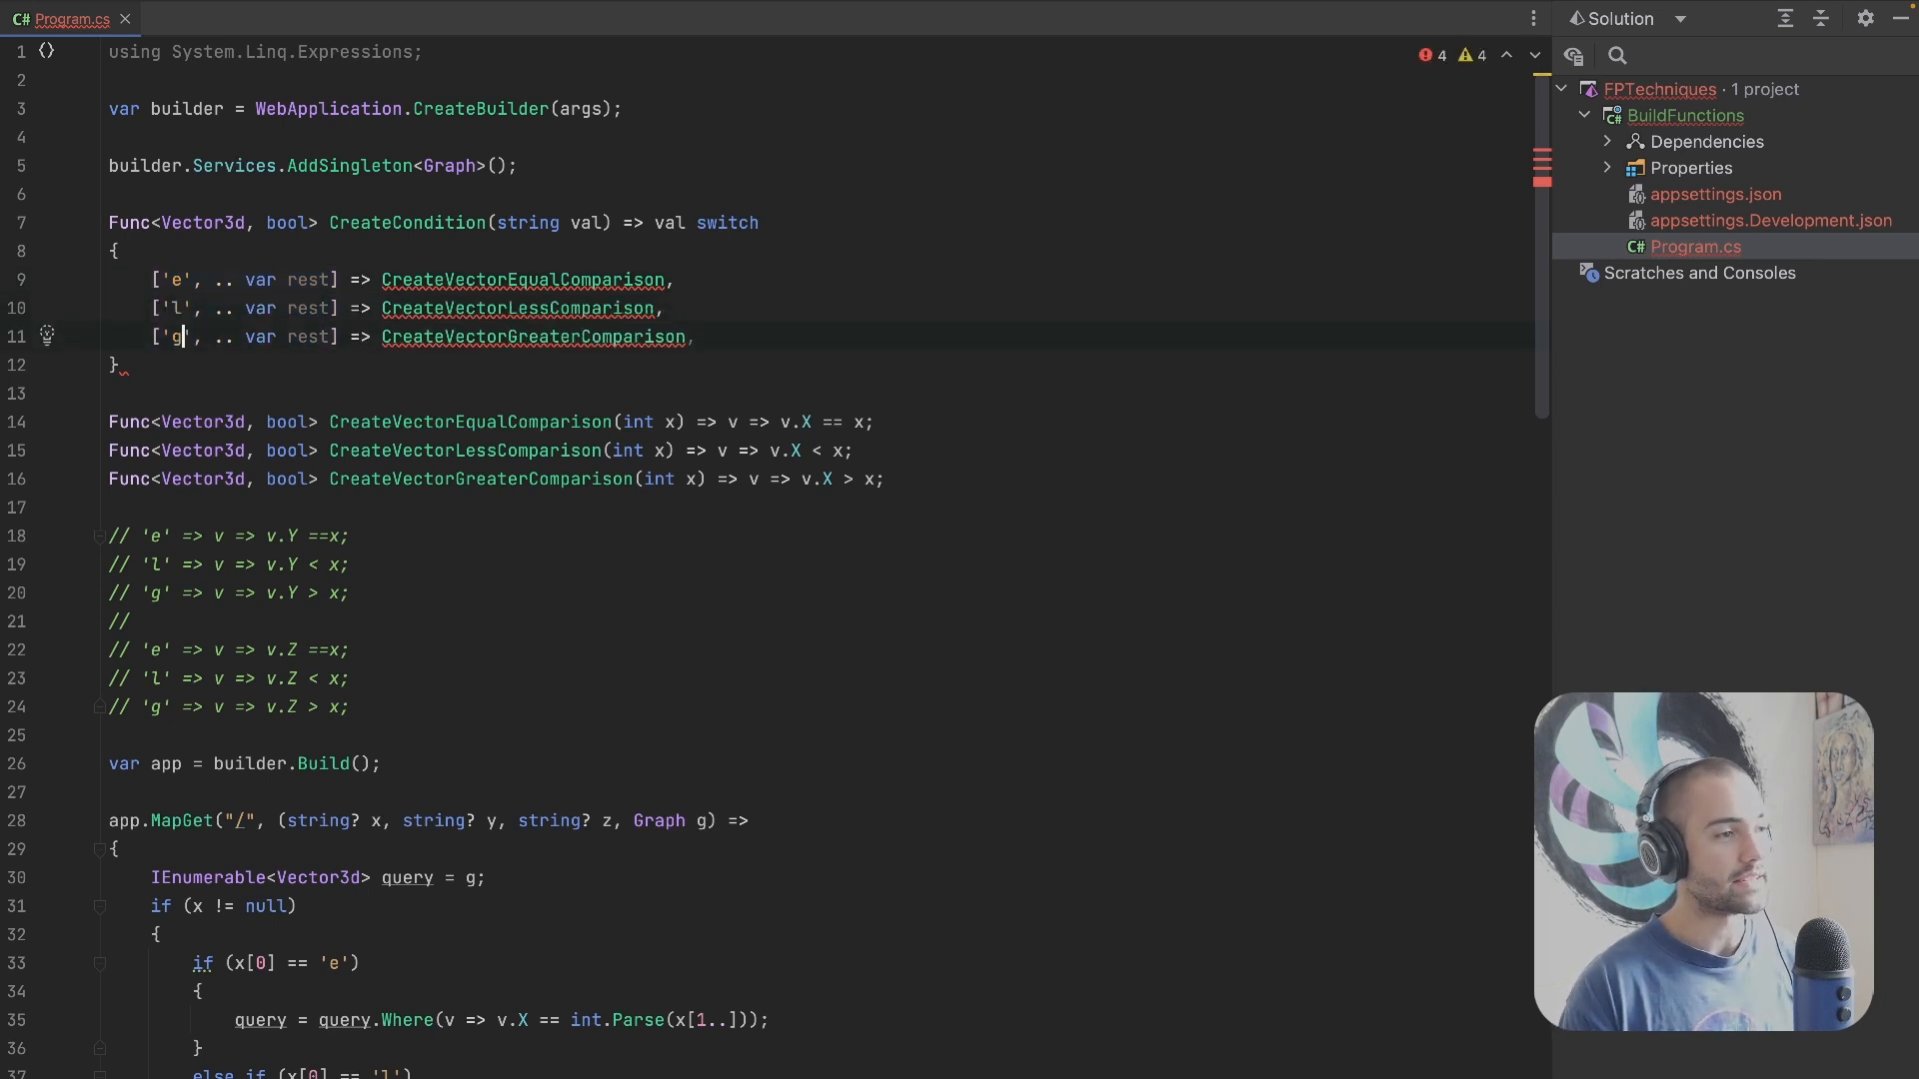
Step: Pass int.Parse(rest) to the comparison call on all three arms at once
click(749, 283)
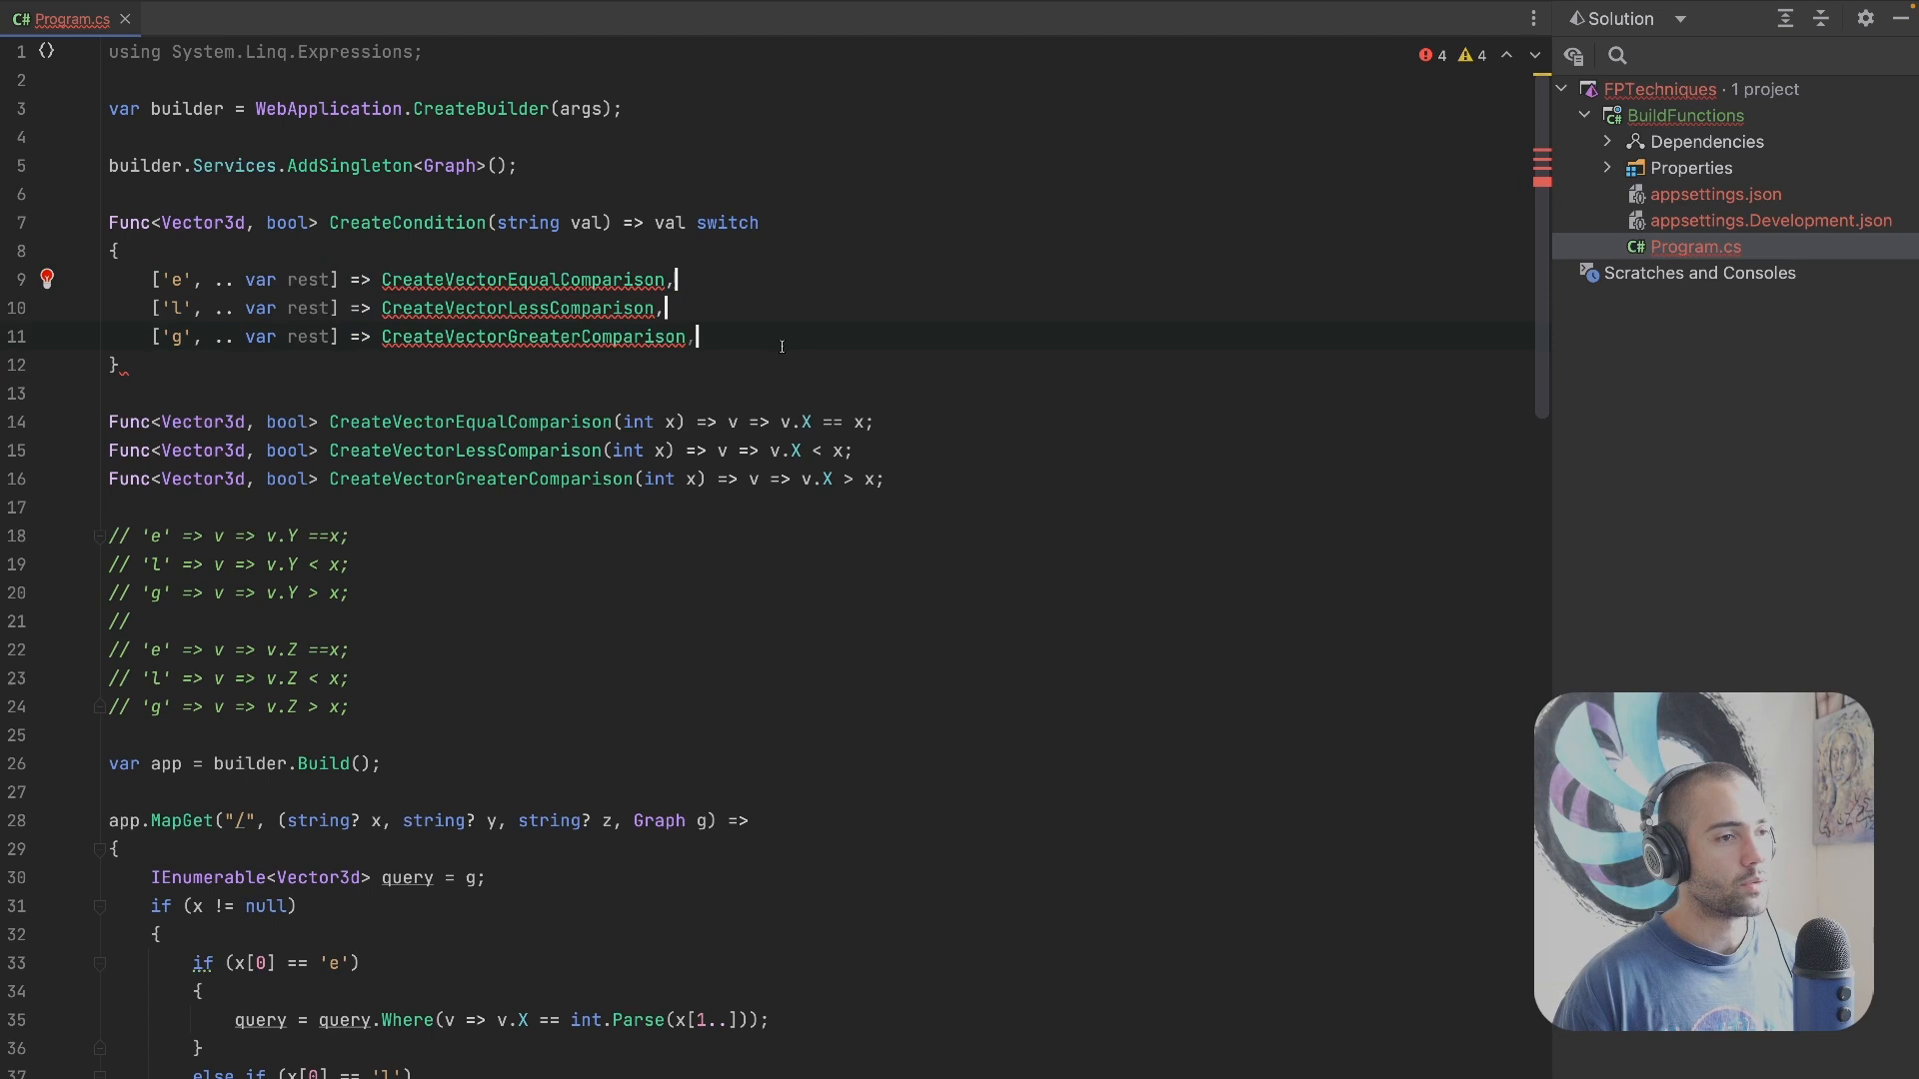
key(Left)
text(()
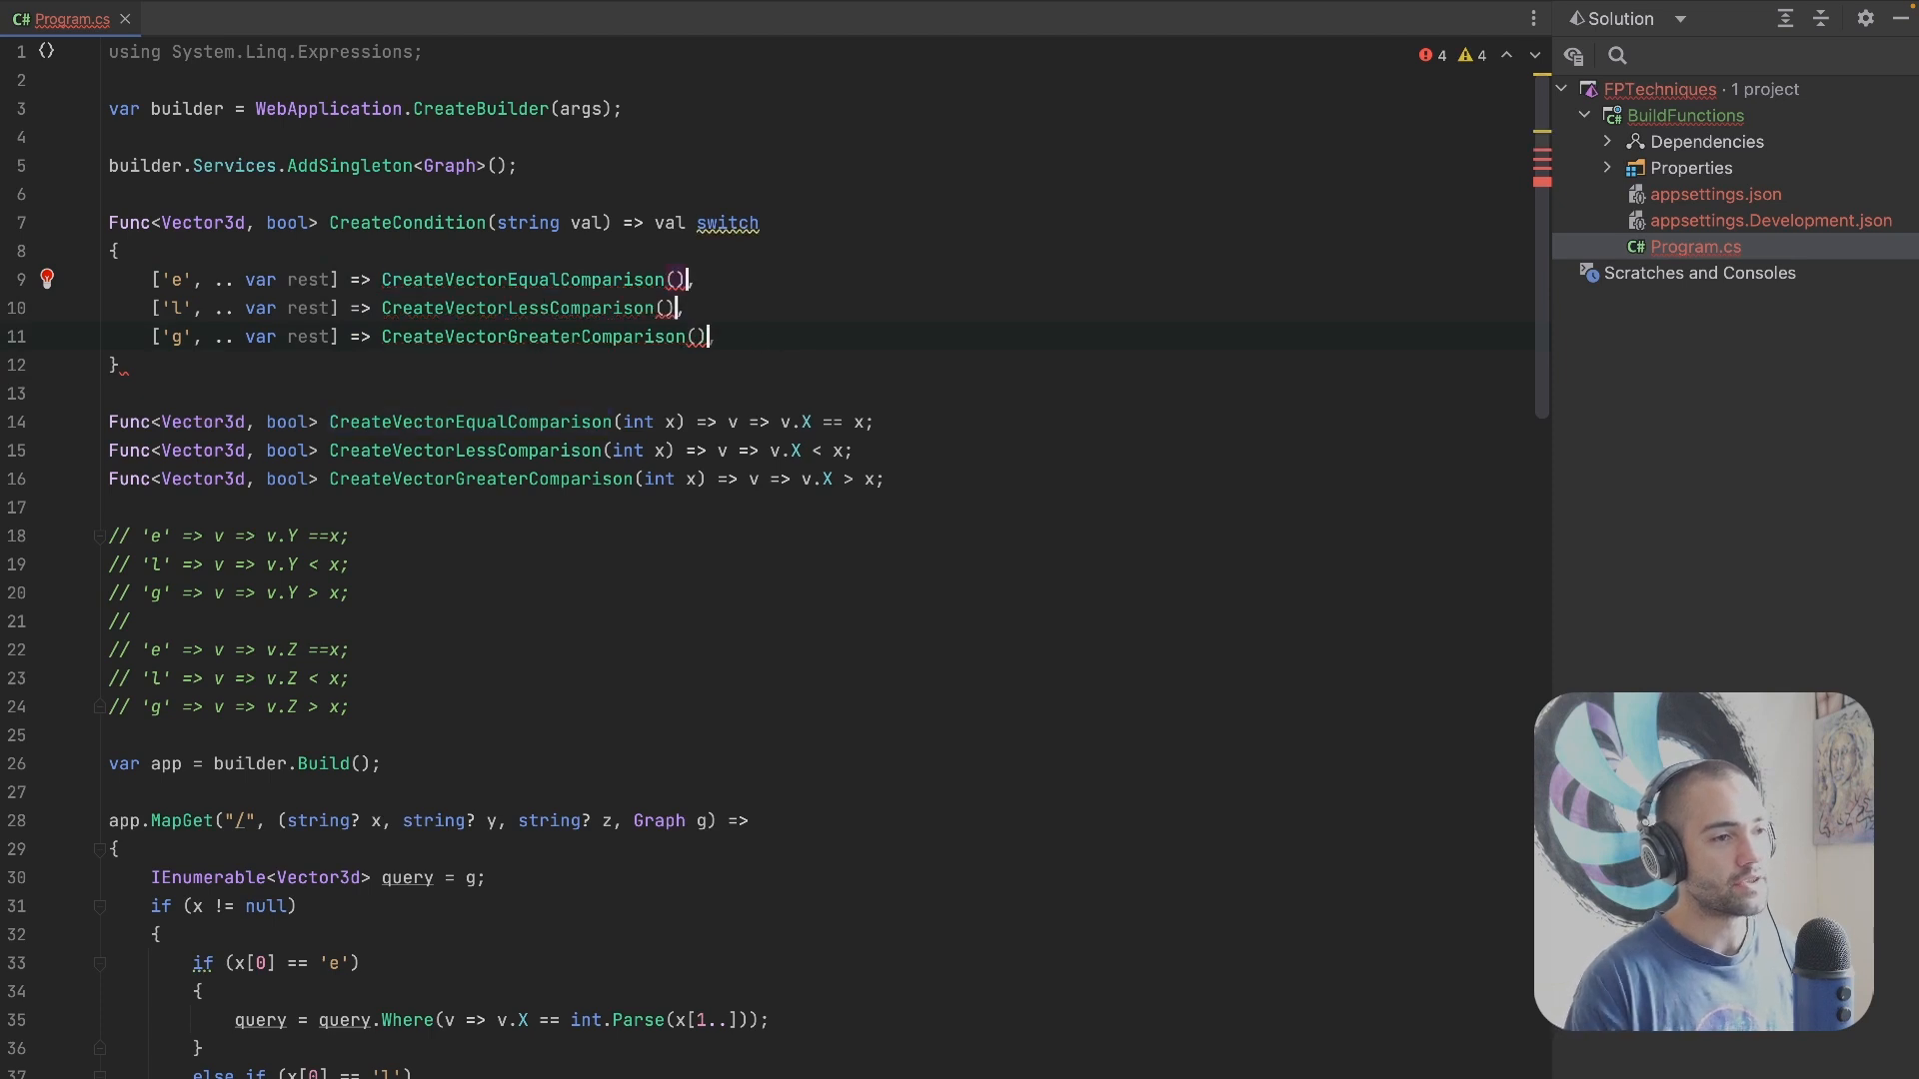
text(int.P)
key(Tab)
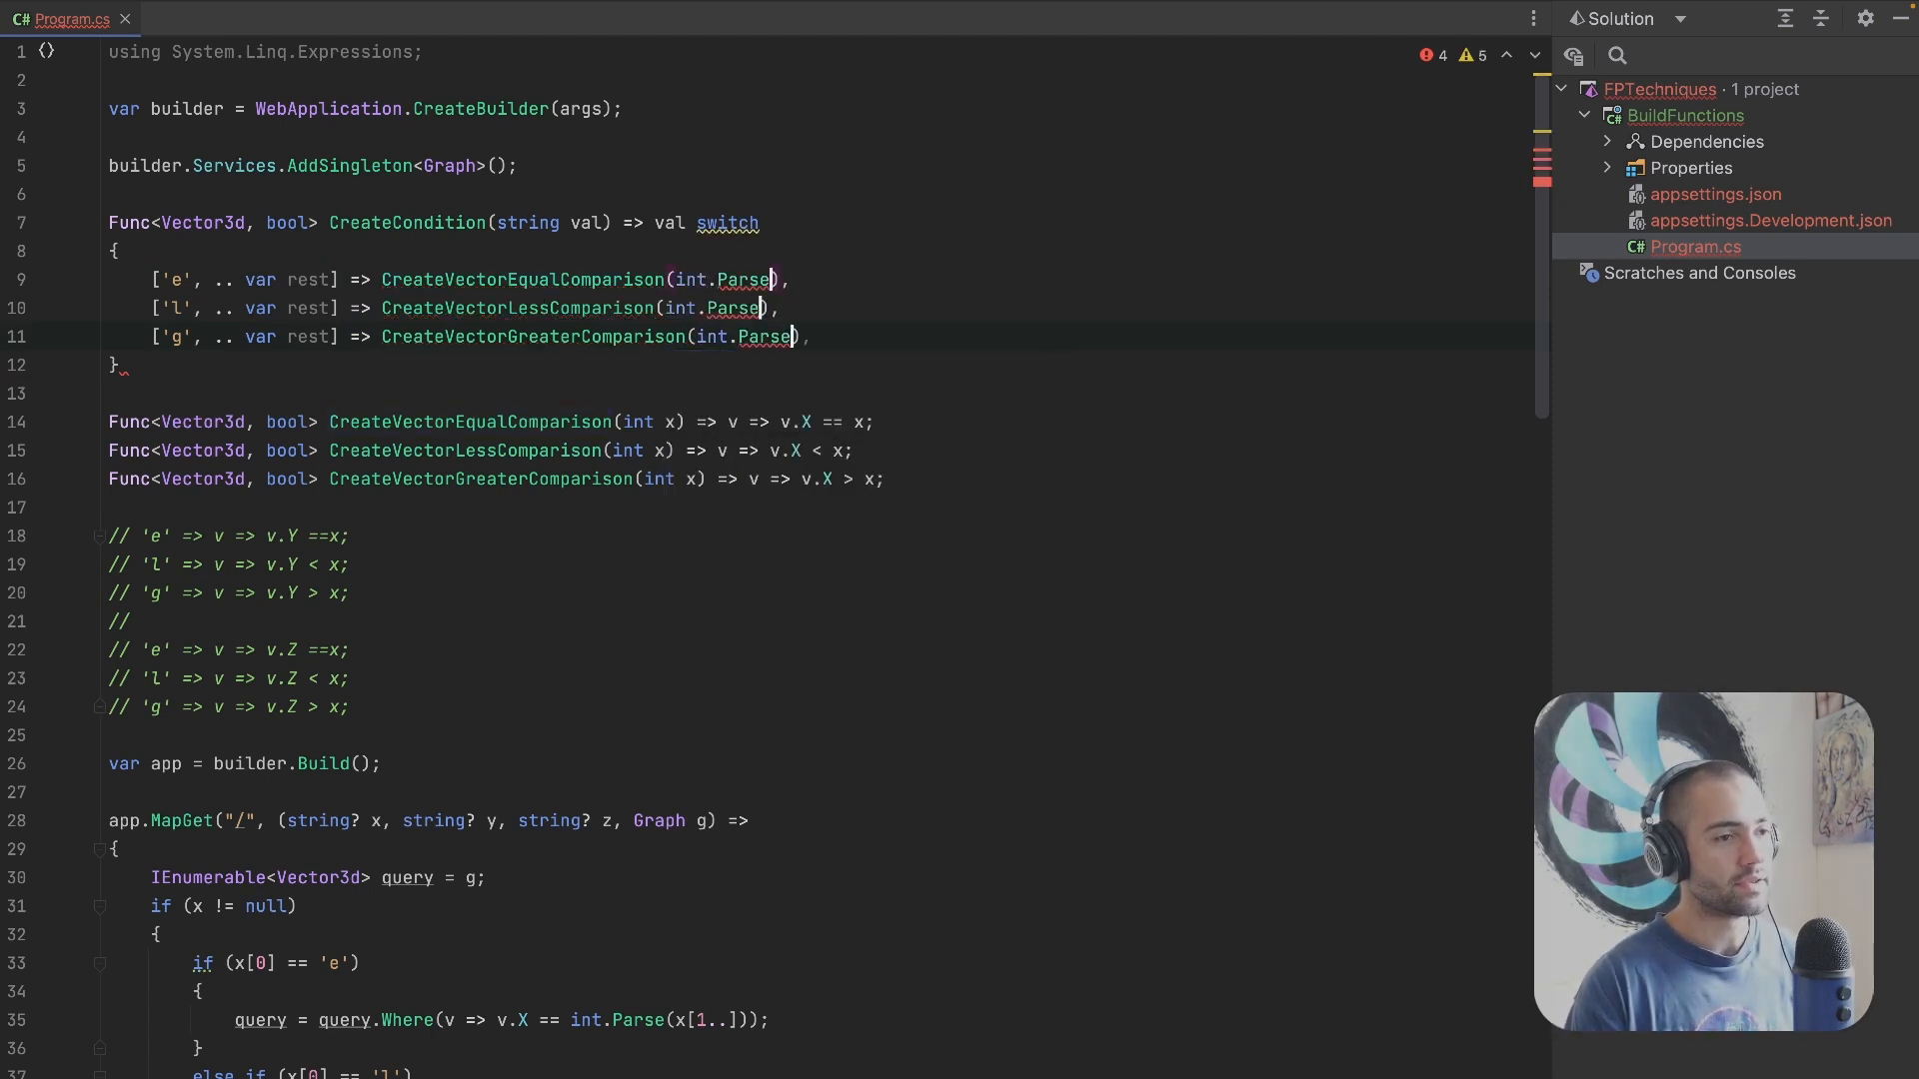
text((rest)
key(Escape)
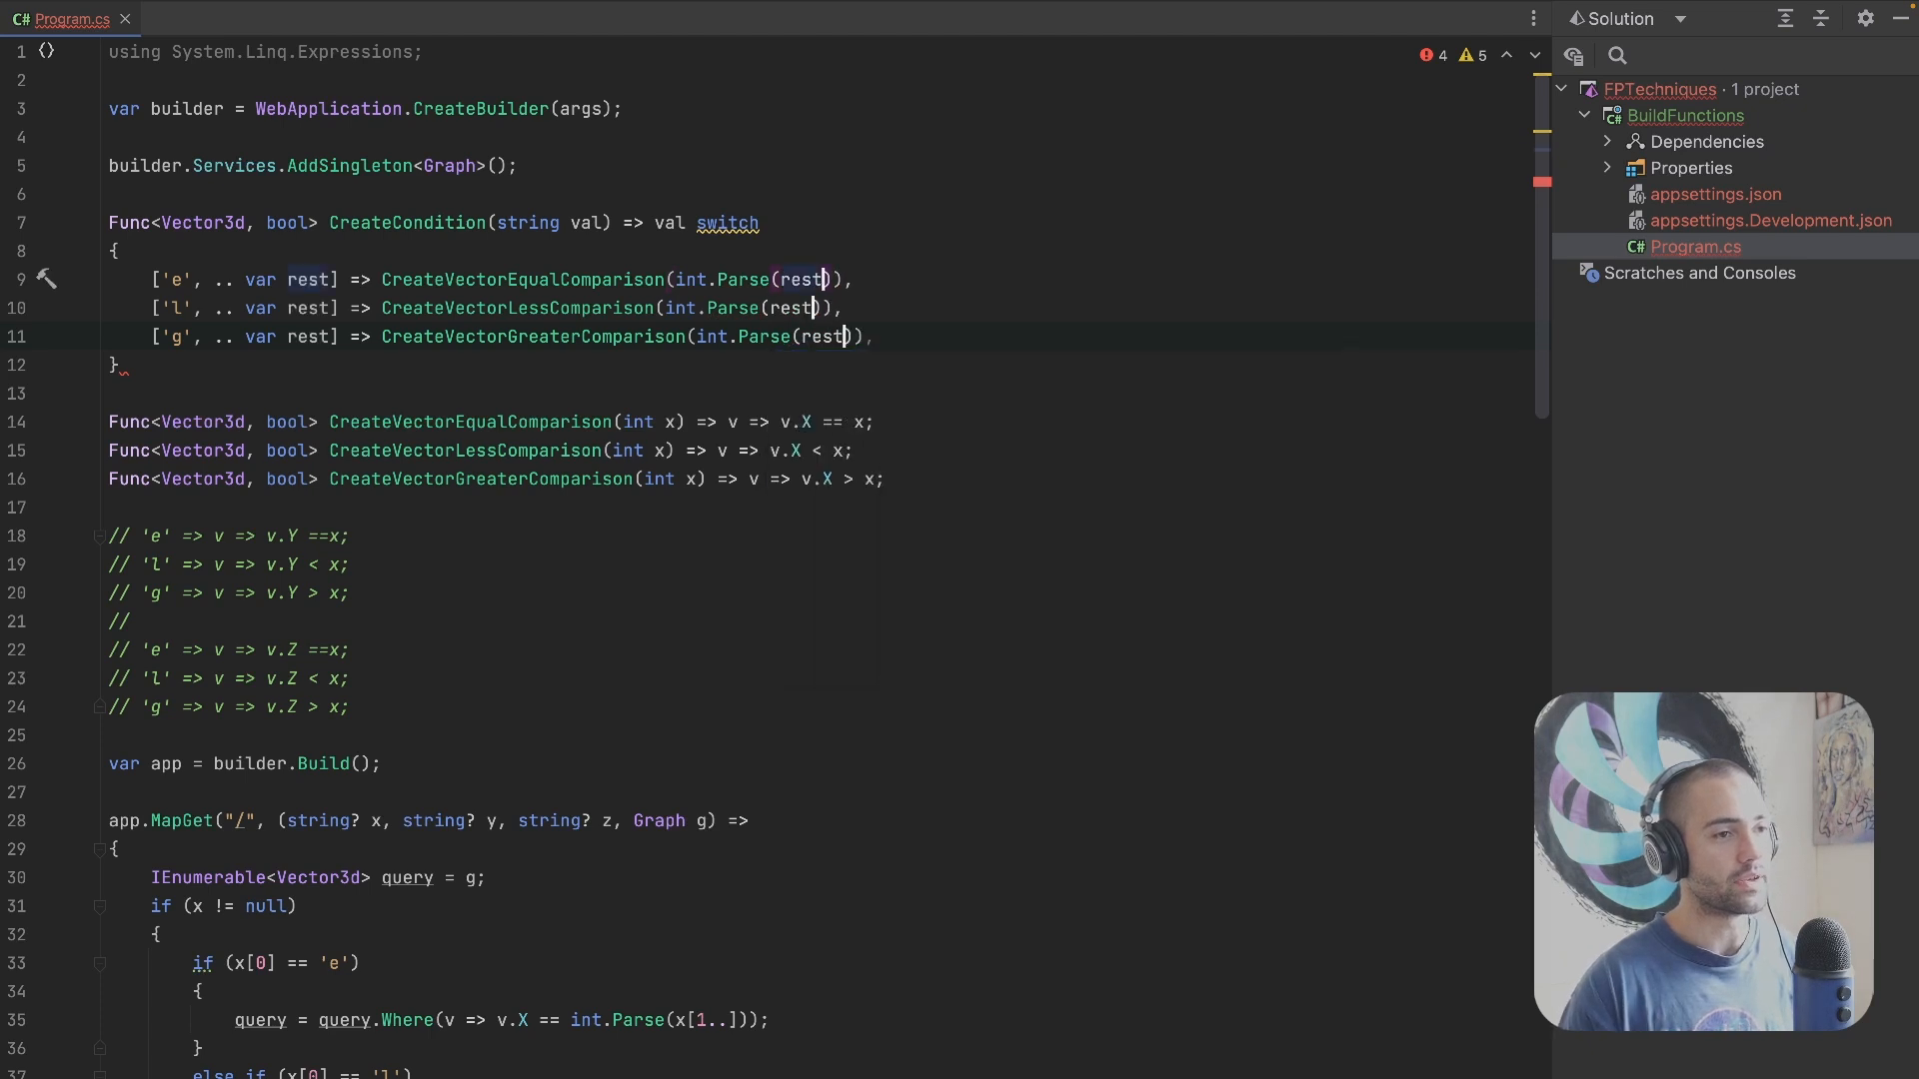
key(Escape)
Step: Add a default arm _ => throw new NotSupportedException(val) to the switch
key(End)
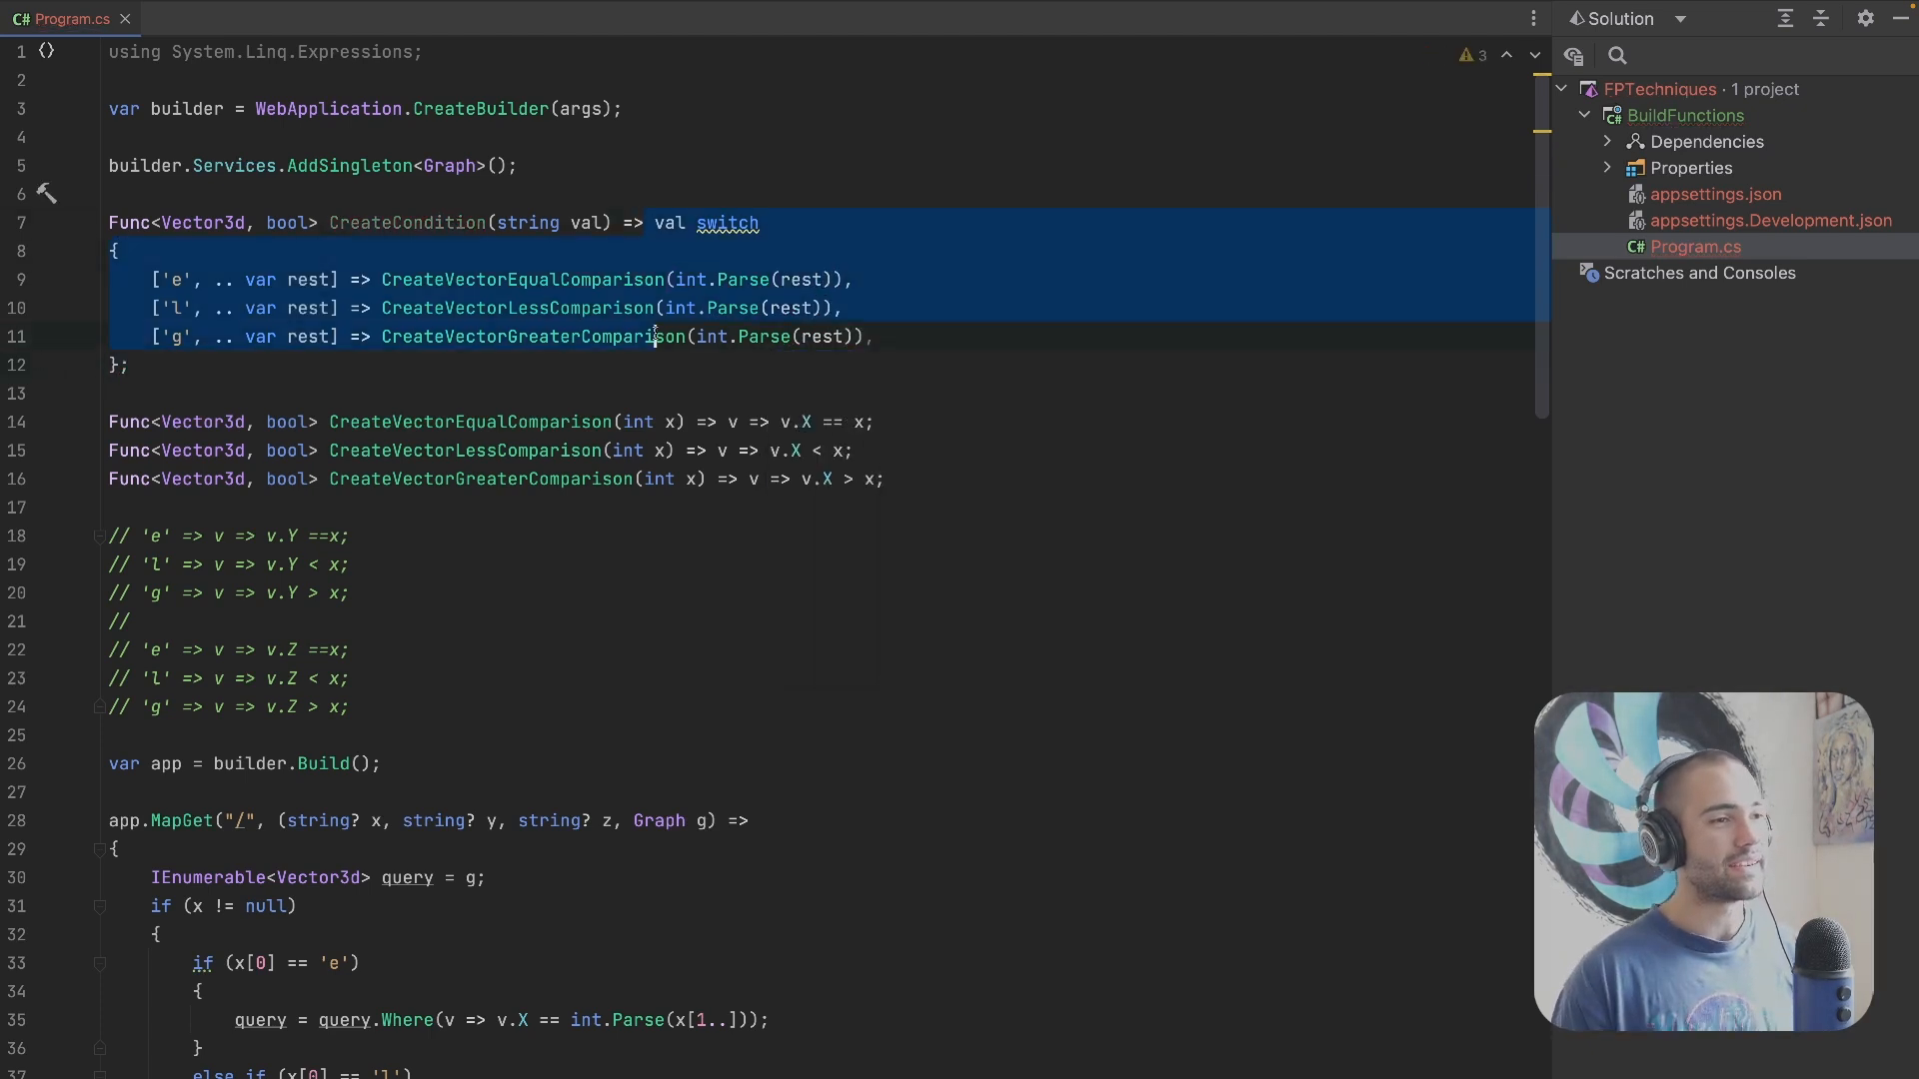
key(Return)
text(_ => throw )
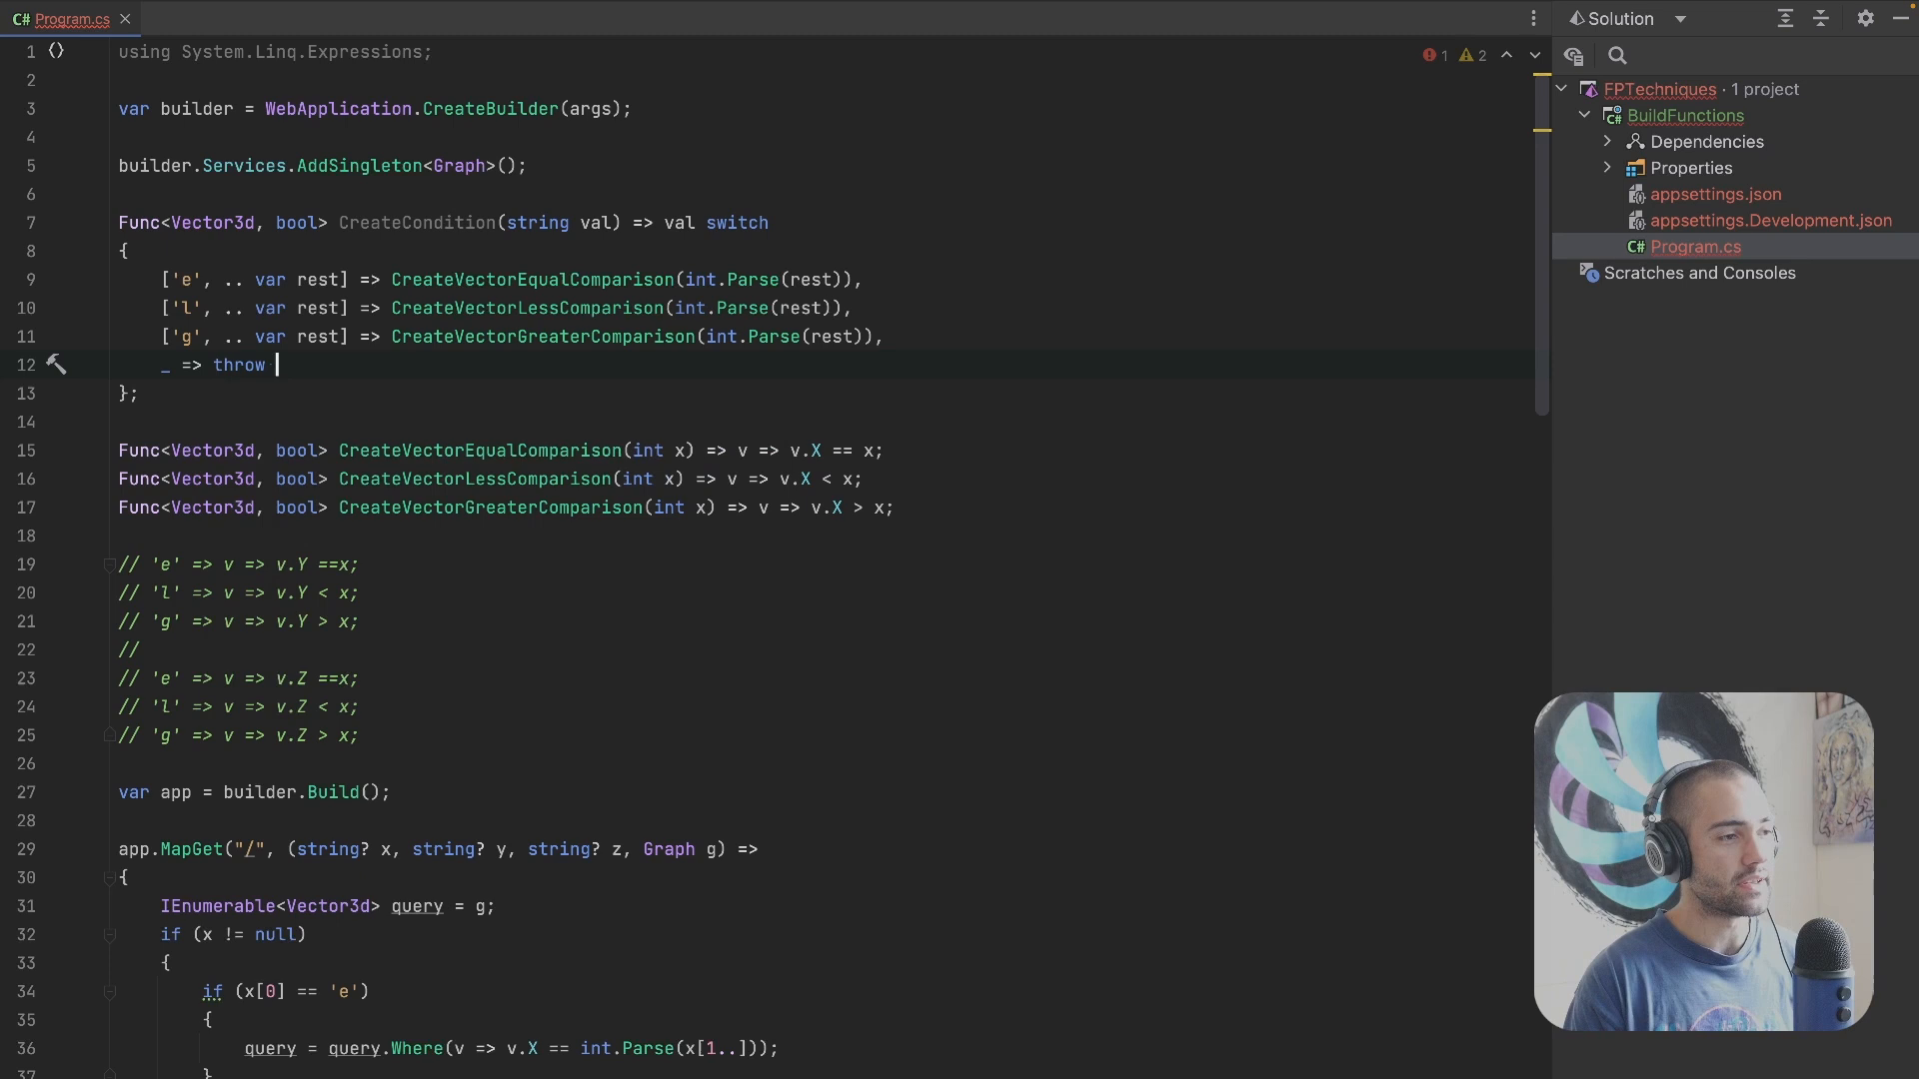
text(new Not)
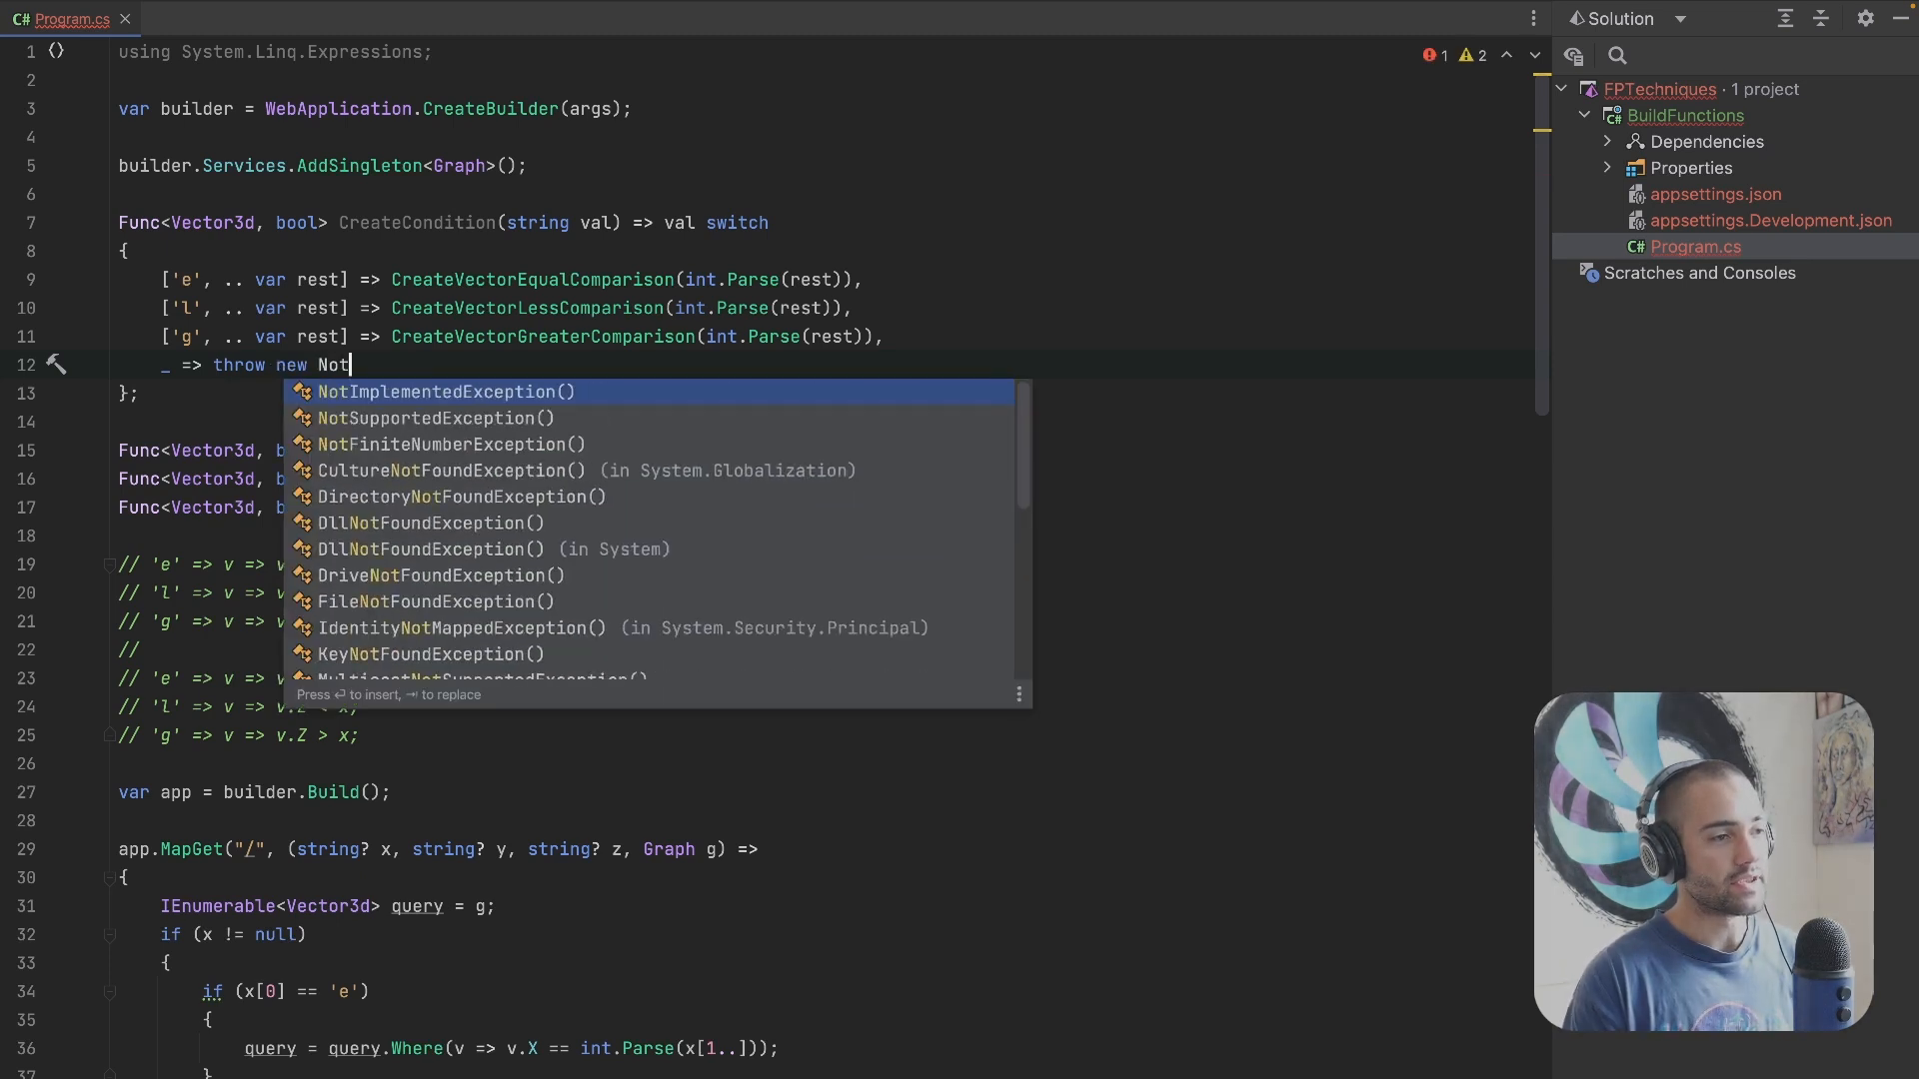
key(Down)
key(Return)
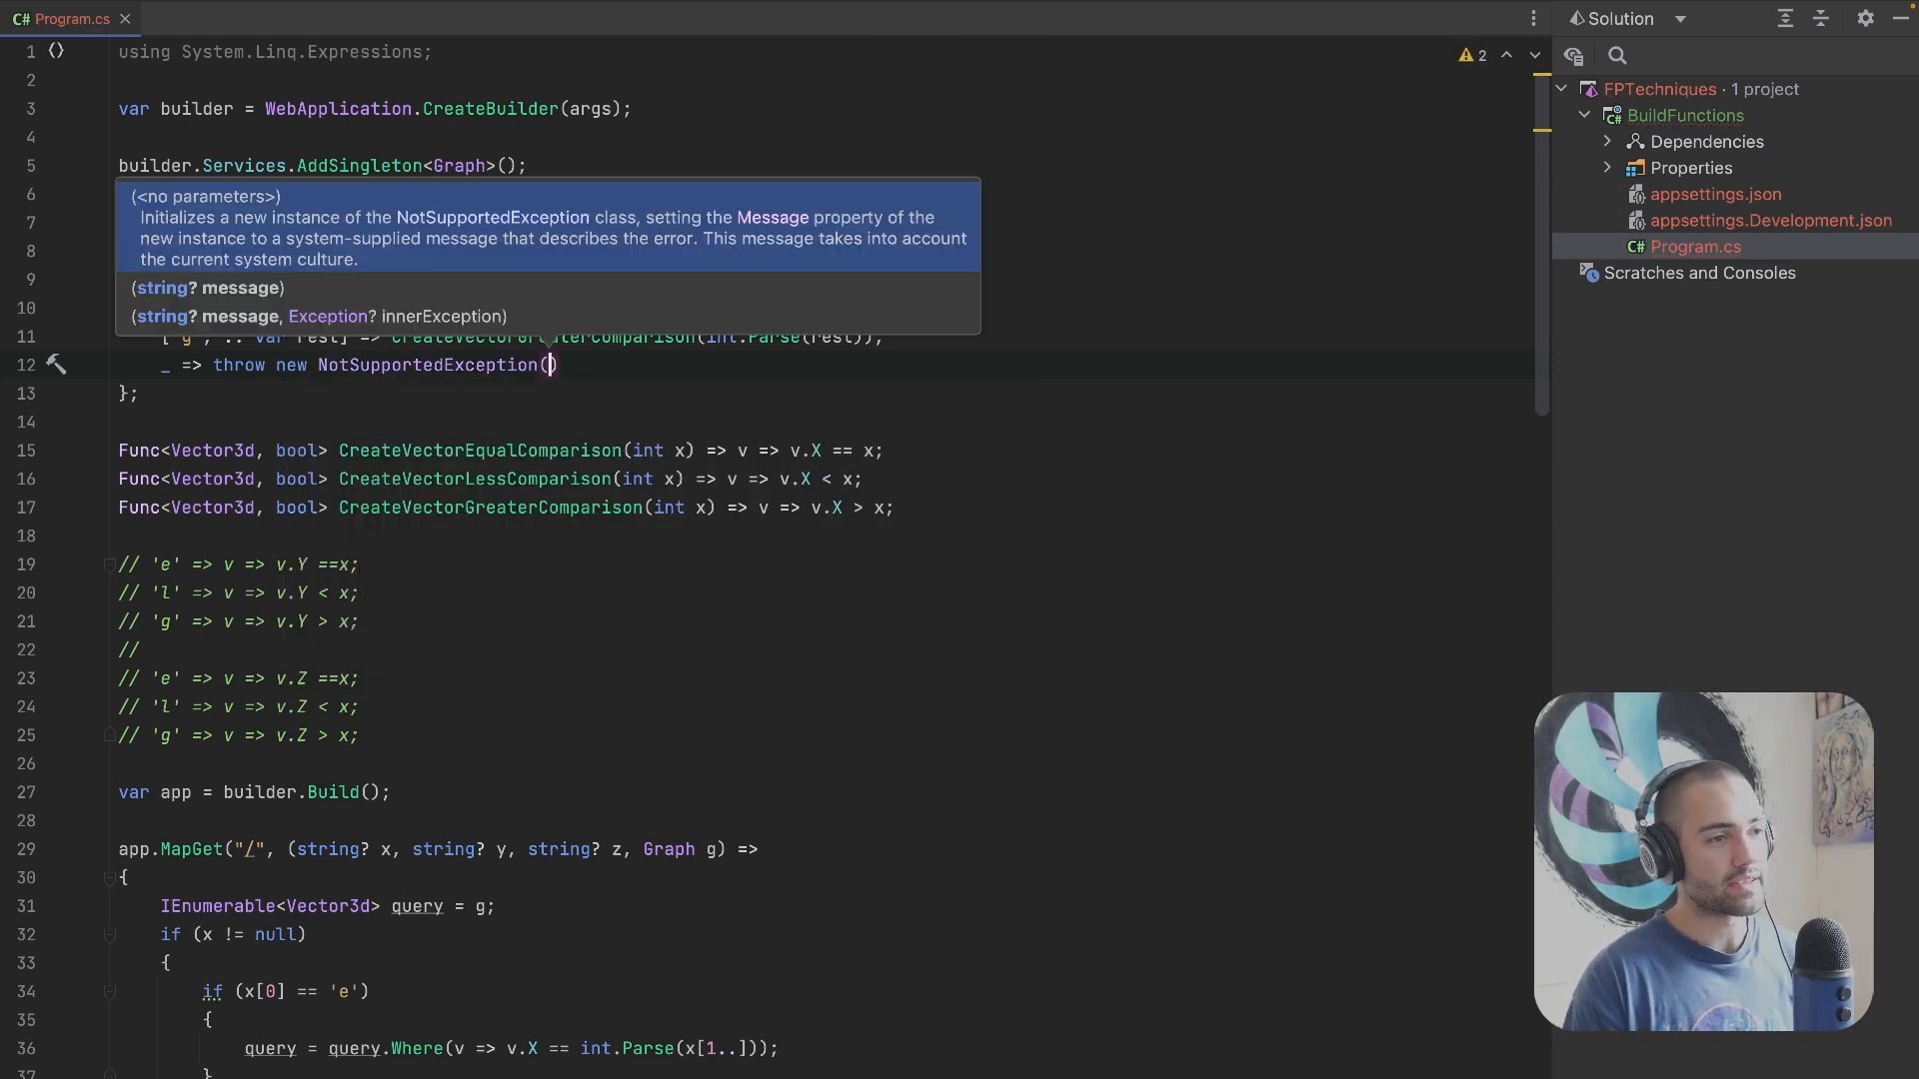
text(val)
key(Return)
key(Escape)
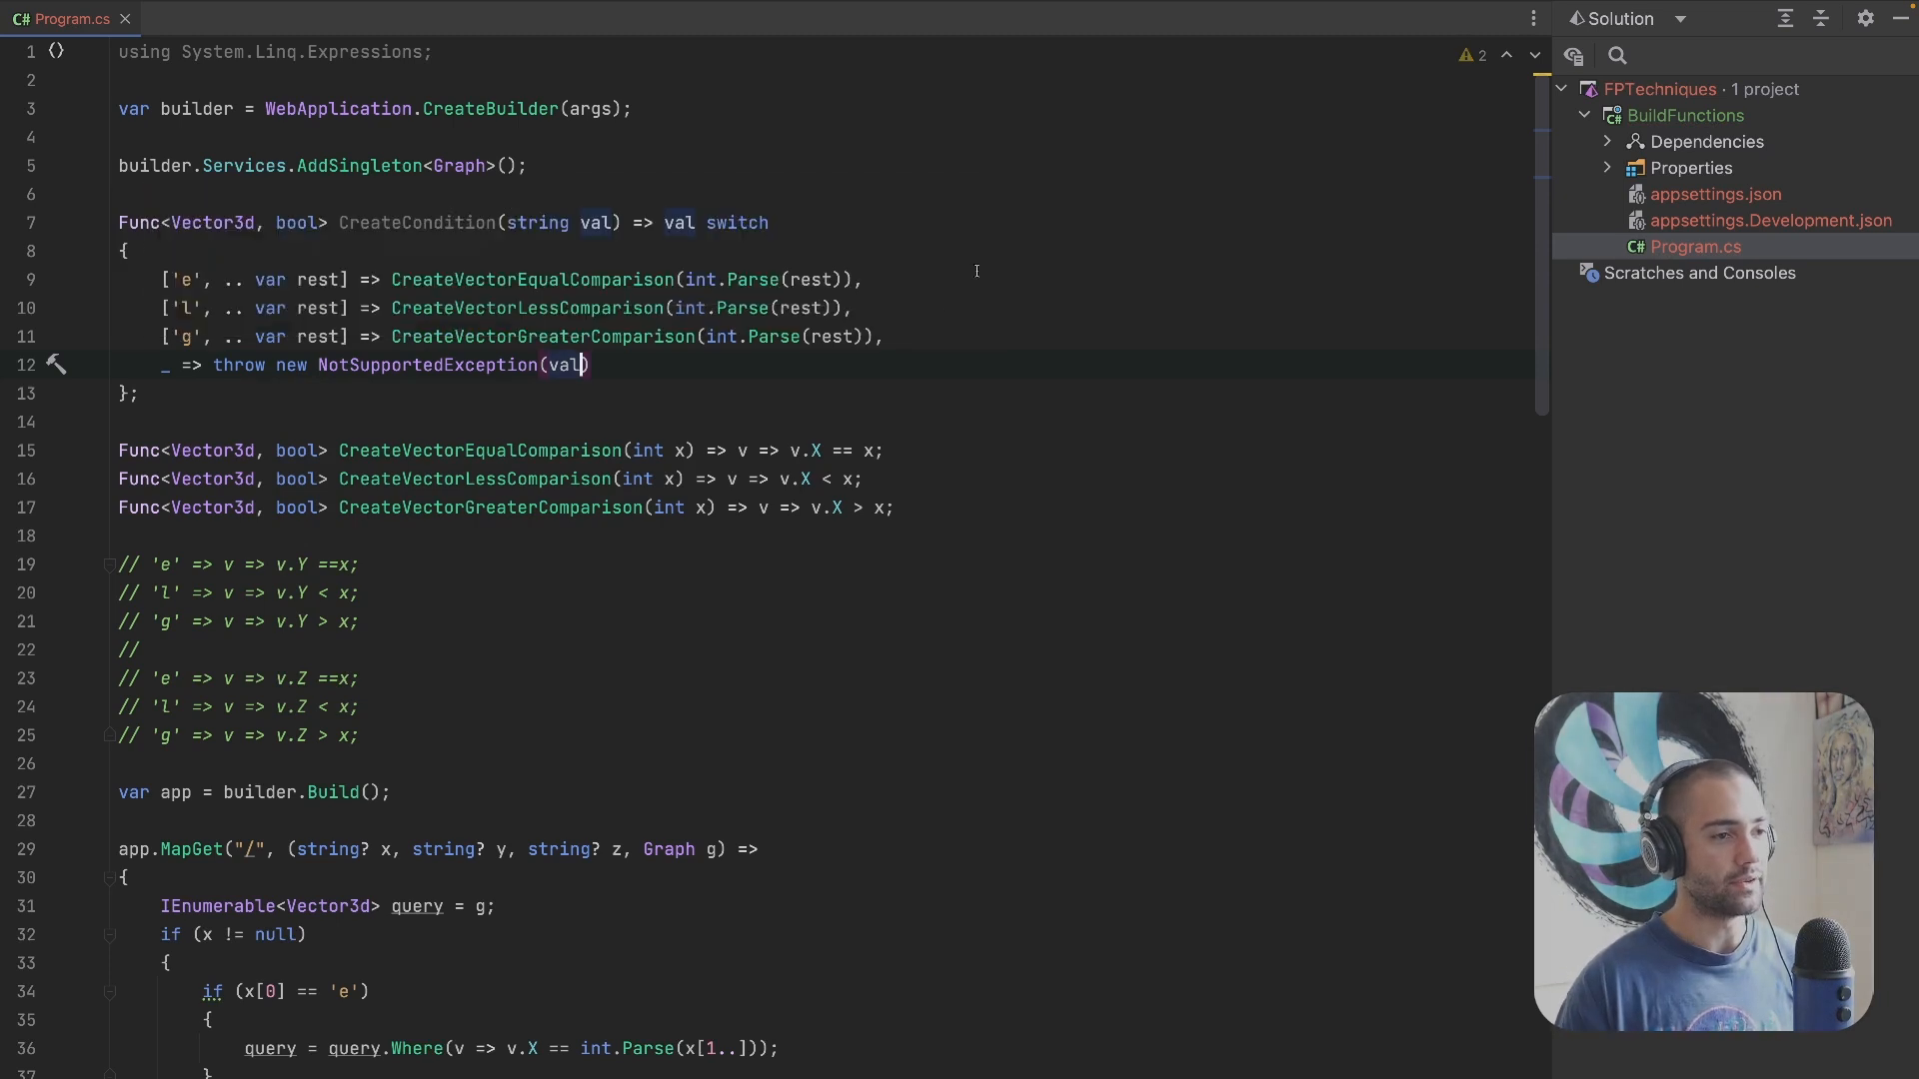
click(496, 223)
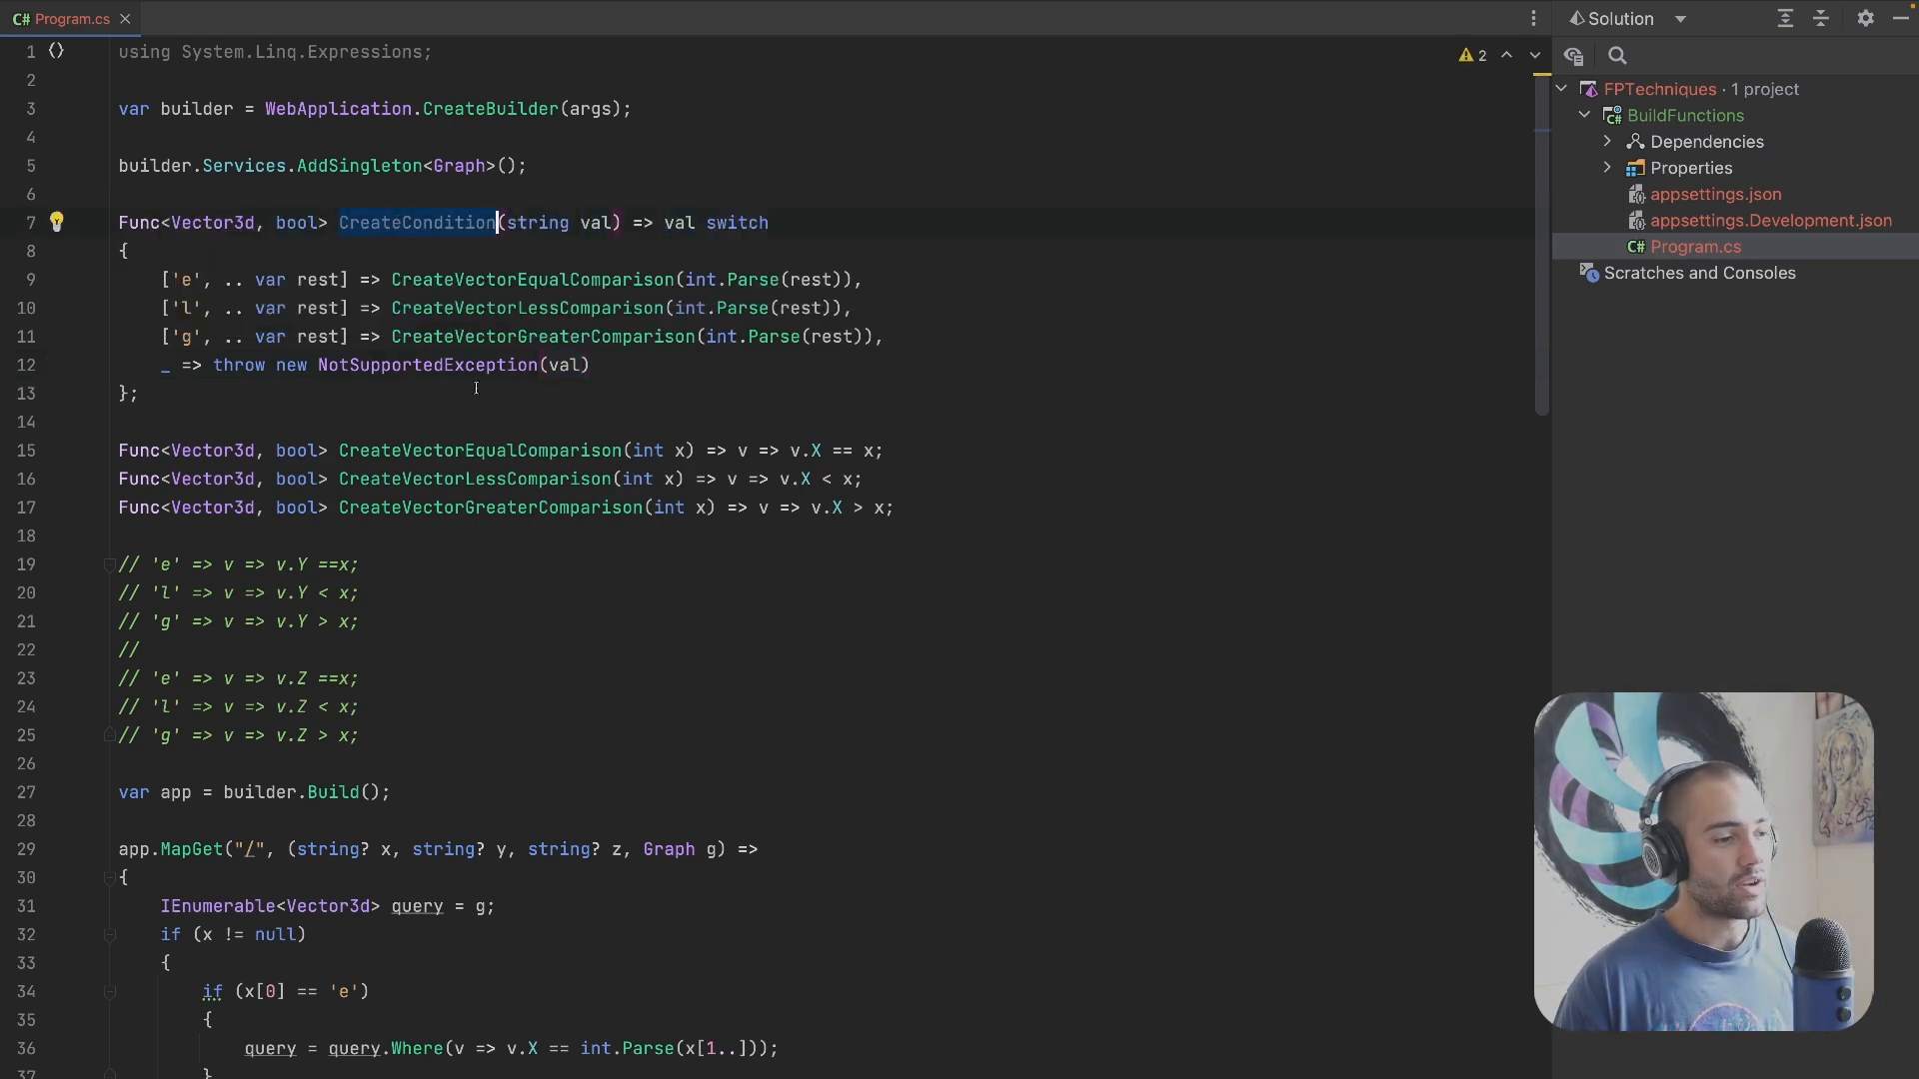
scroll(440, 945, down, 2)
Step: Collapse the x block to a single query.Where(CreateCondition(x)) call, deleting the else-if branches and reformatting
drag(453, 886, 738, 887)
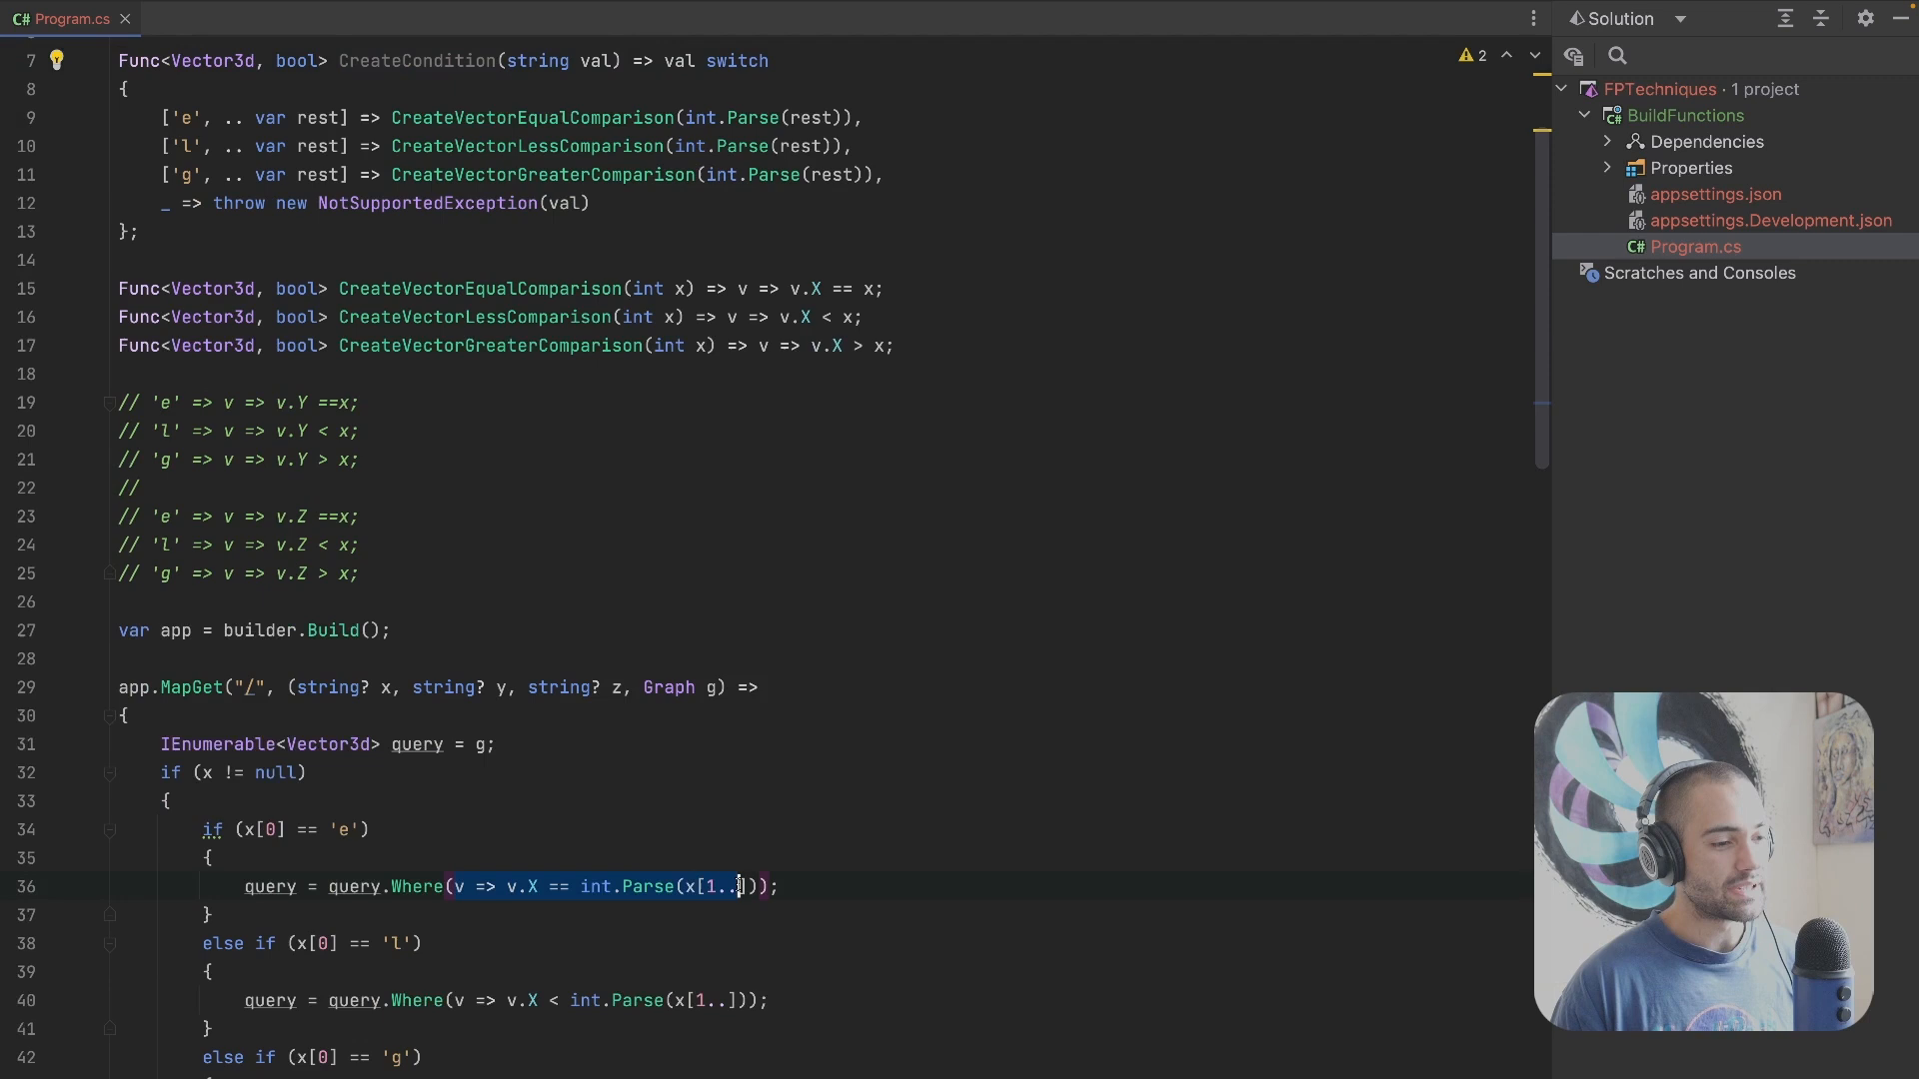
text(CreateCondition()
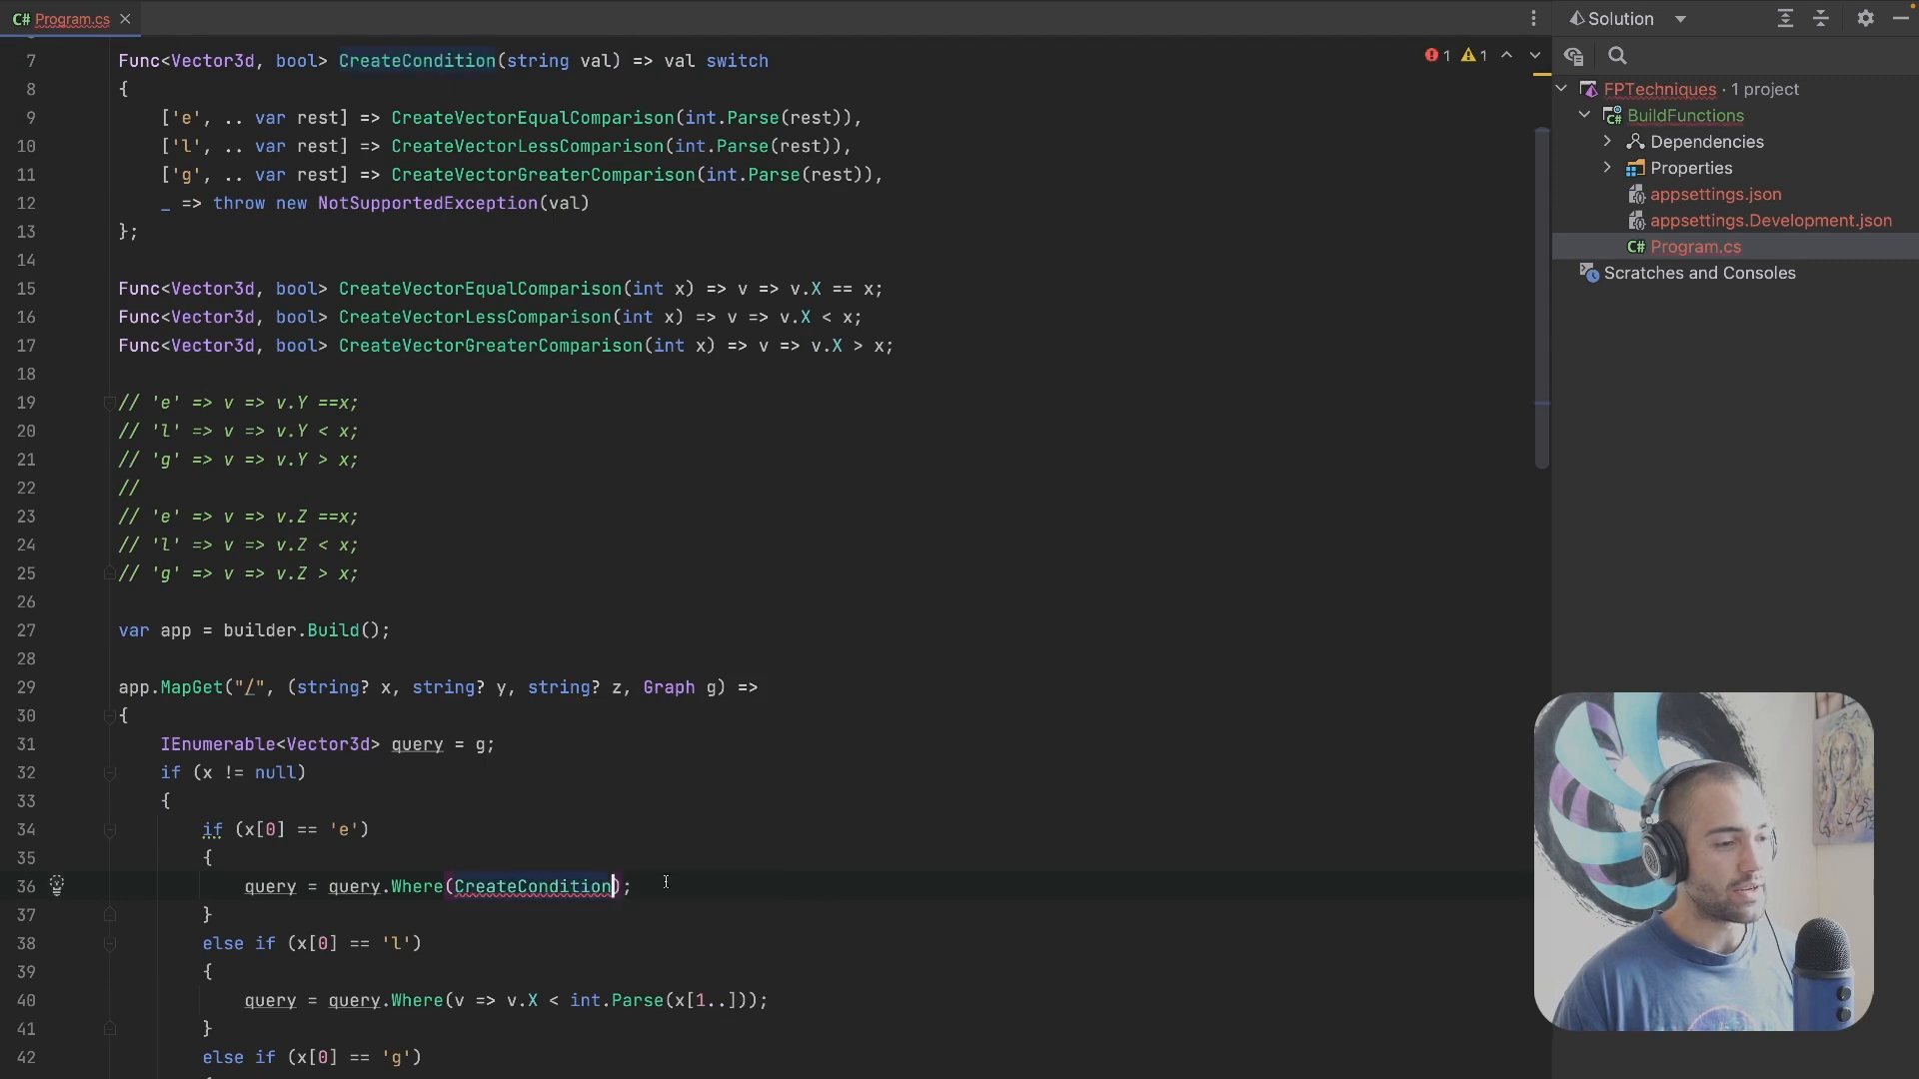
text(x)
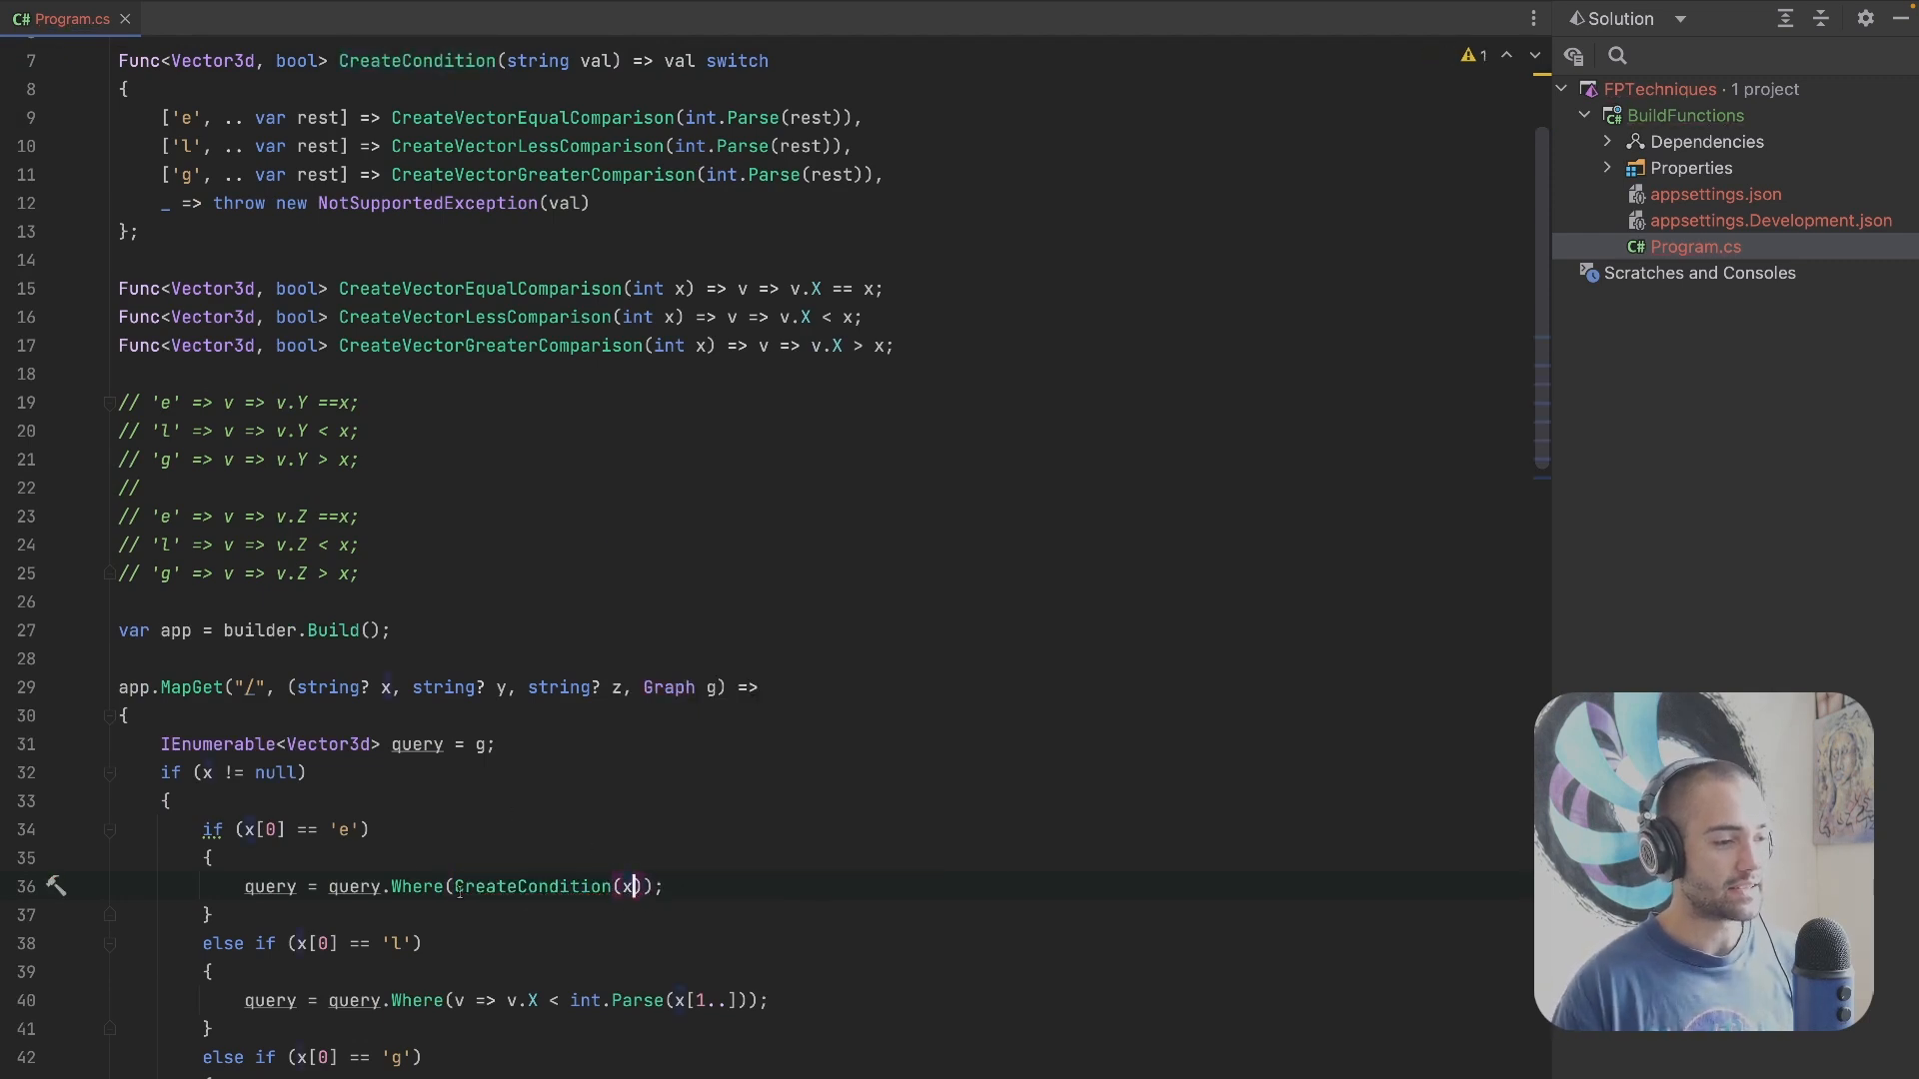
scroll(749, 599, down, 3)
key(shift+Up)
key(shift+Up)
key(shift+Up)
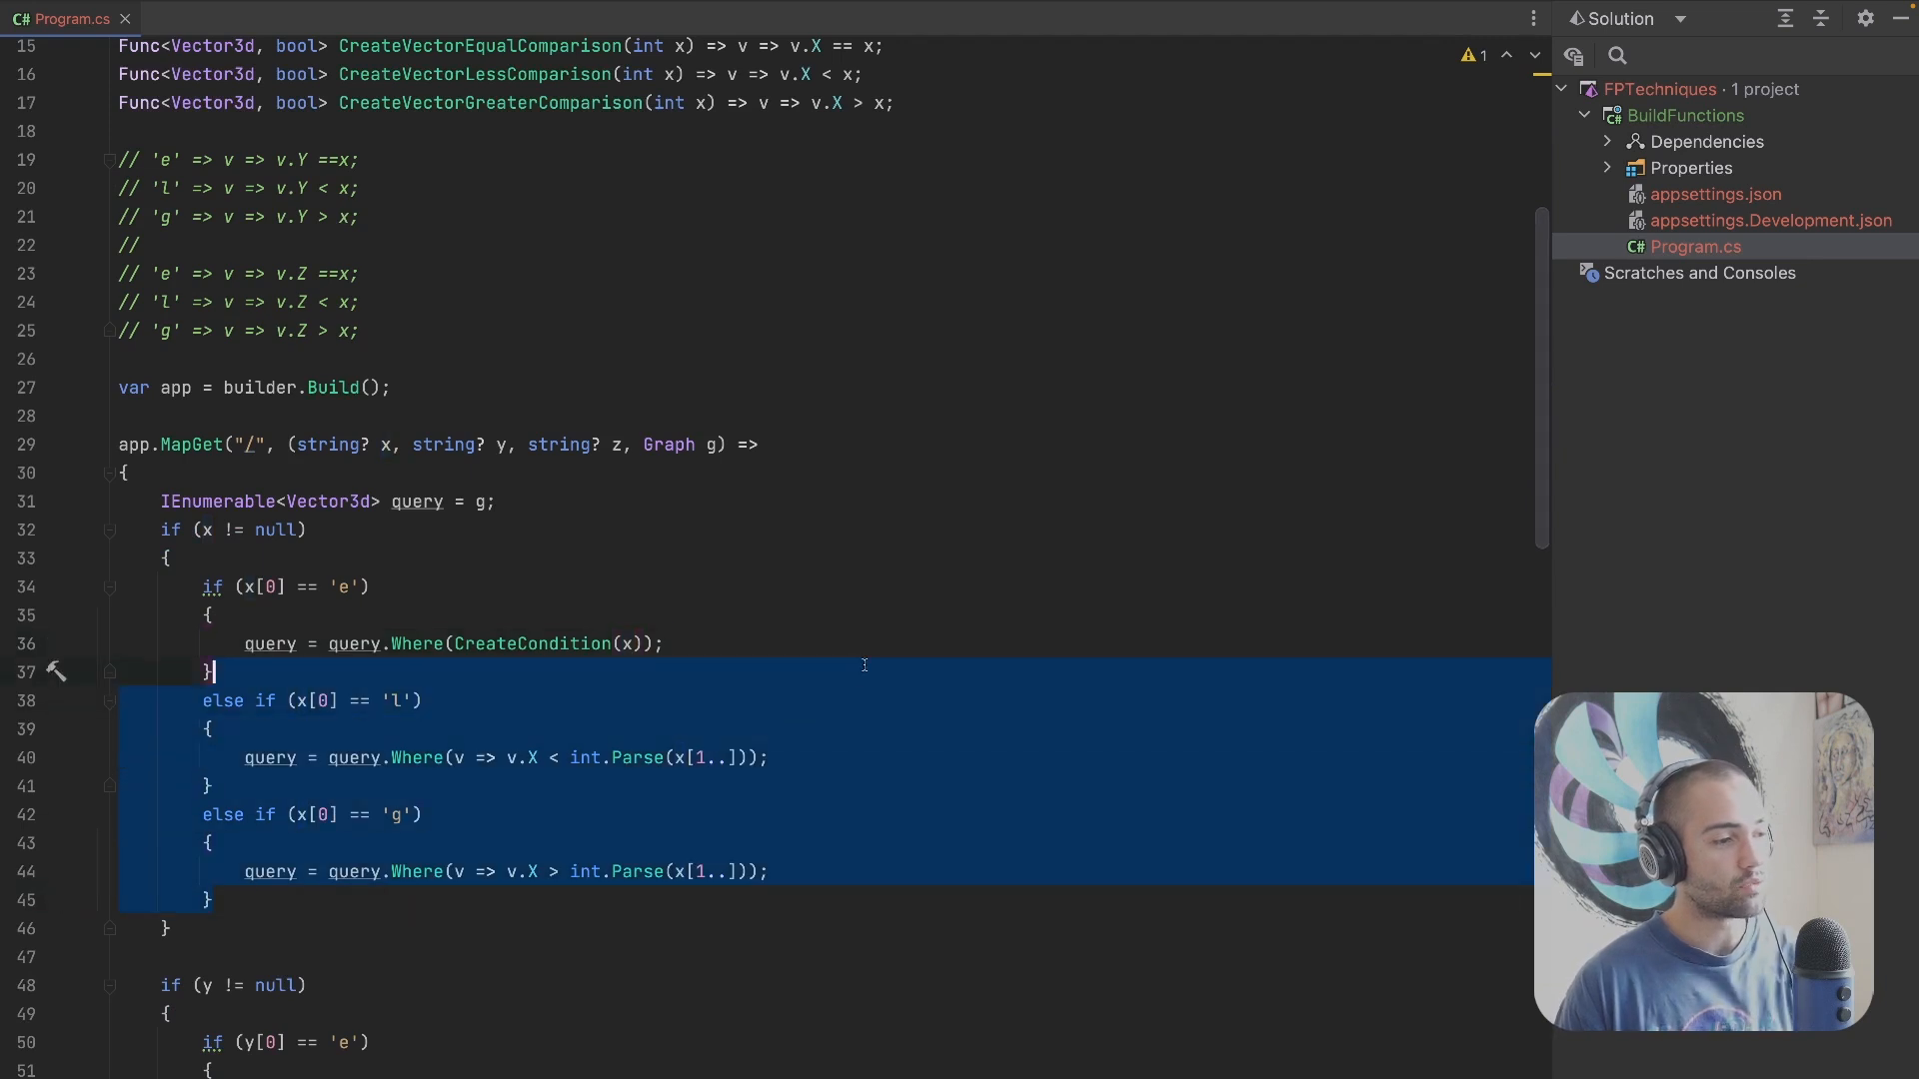
key(BackSpace)
key(shift+Up)
key(shift+Up)
key(shift+Up)
key(BackSpace)
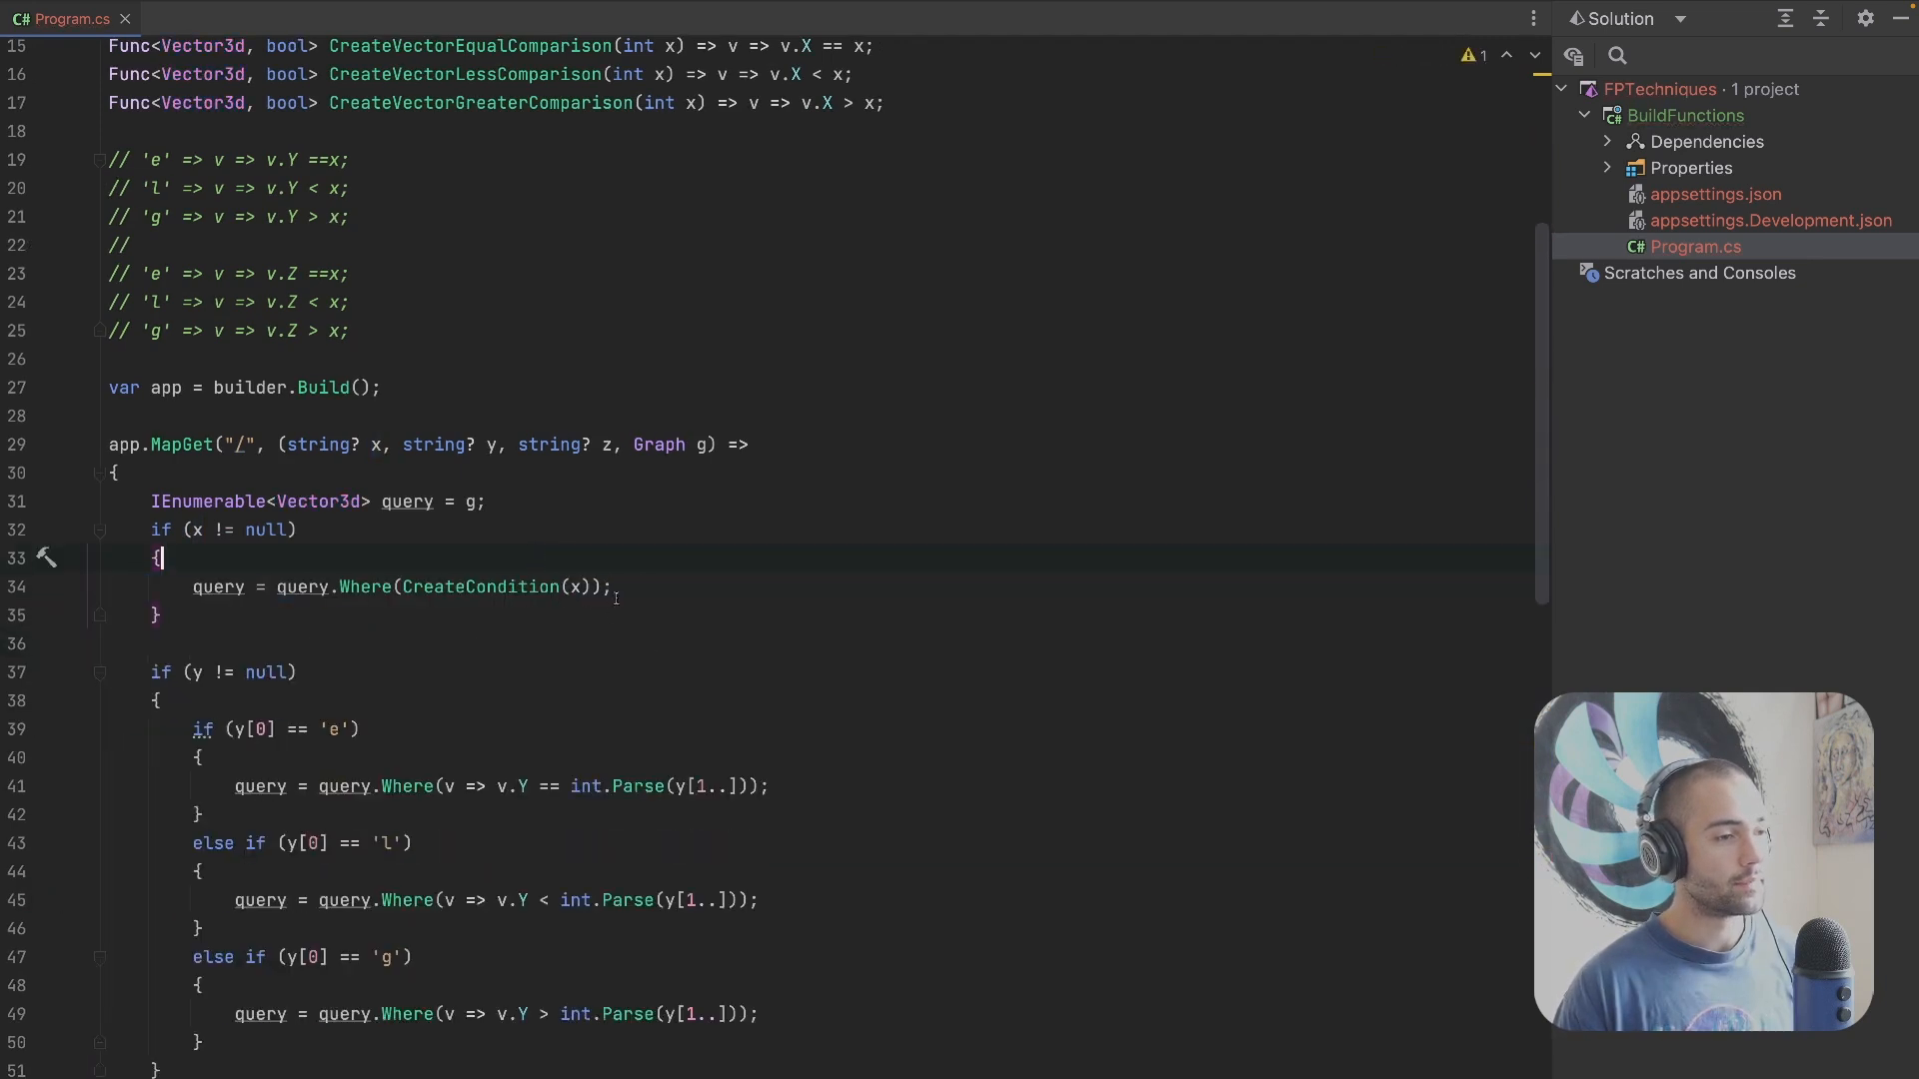
key(ctrl+alt+l)
Step: Copy that line over the y and z blocks' if/else chains
key(shift+Down)
key(ctrl+c)
key(shift+Down)
key(shift+Down)
key(shift+Down)
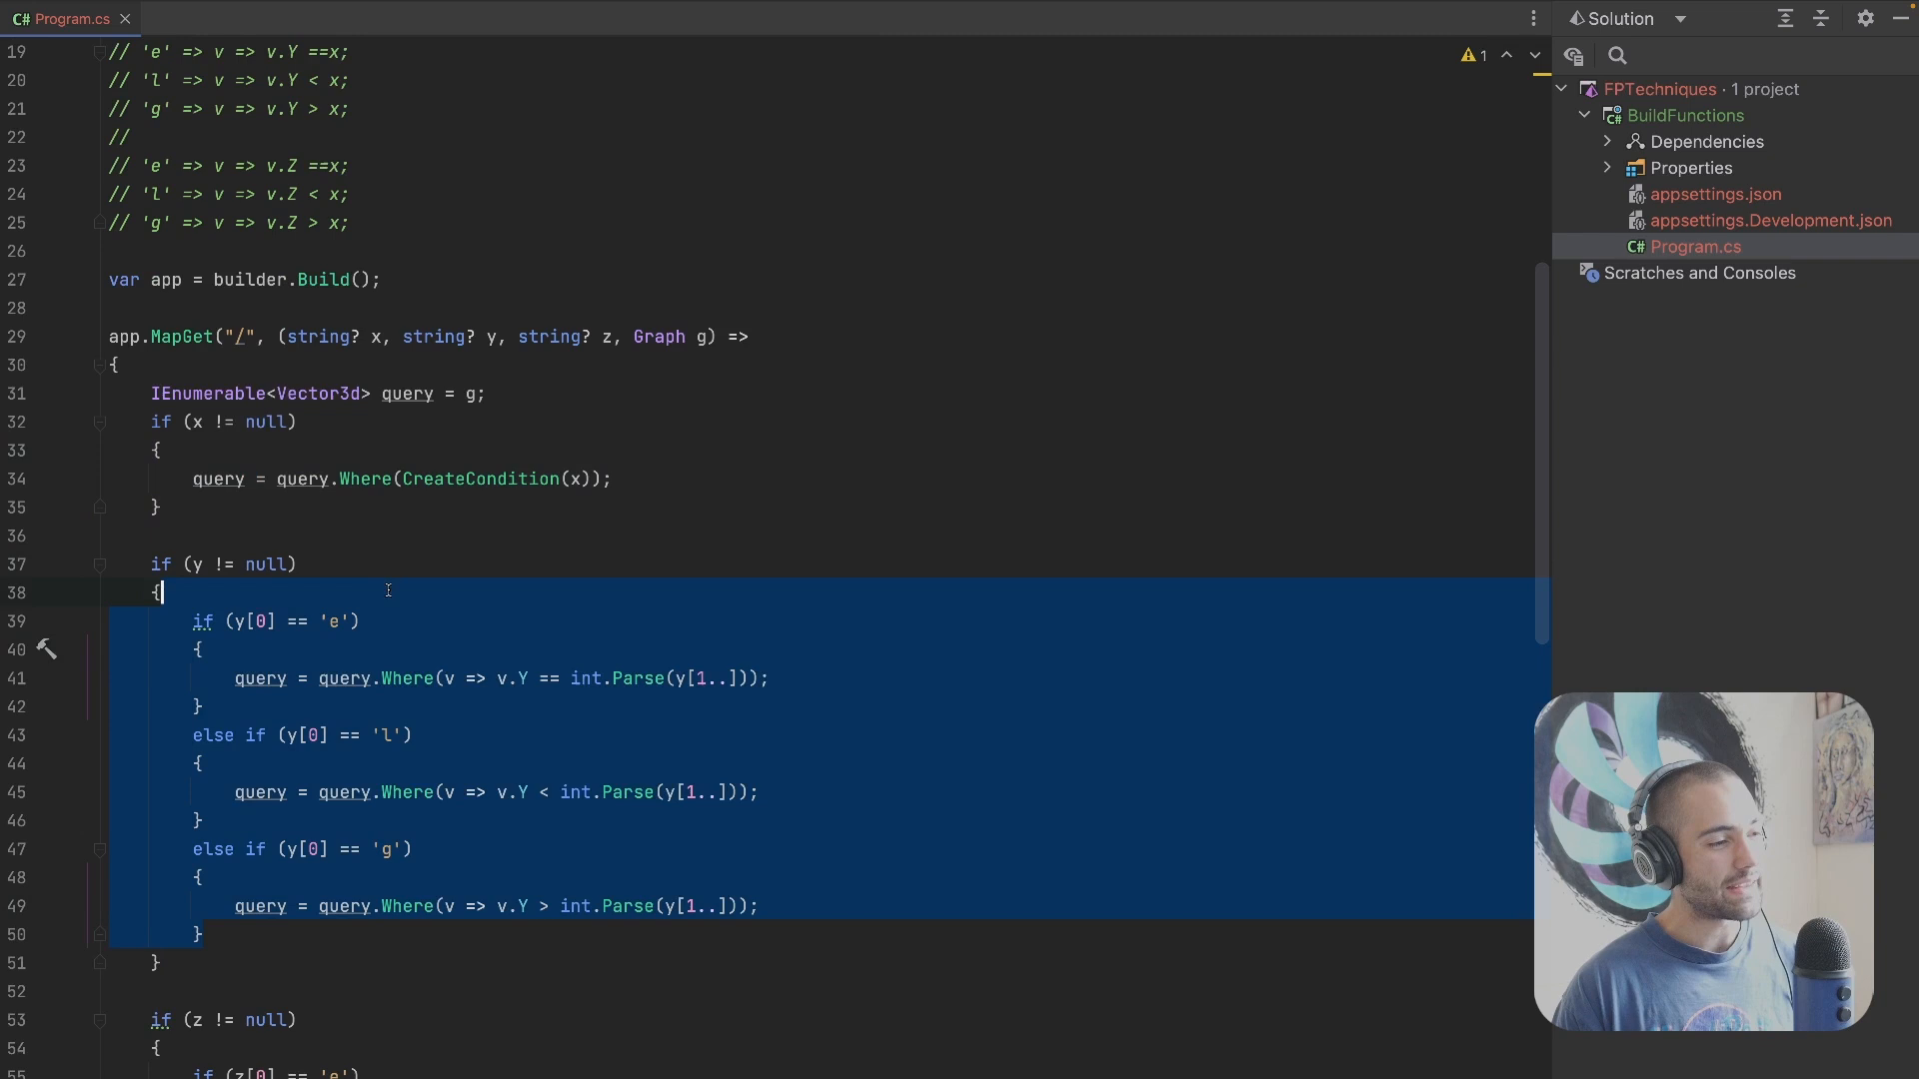
key(ctrl+v)
scroll(750, 599, down, 3)
click(202, 916)
key(shift+Up)
key(shift+Up)
key(shift+Up)
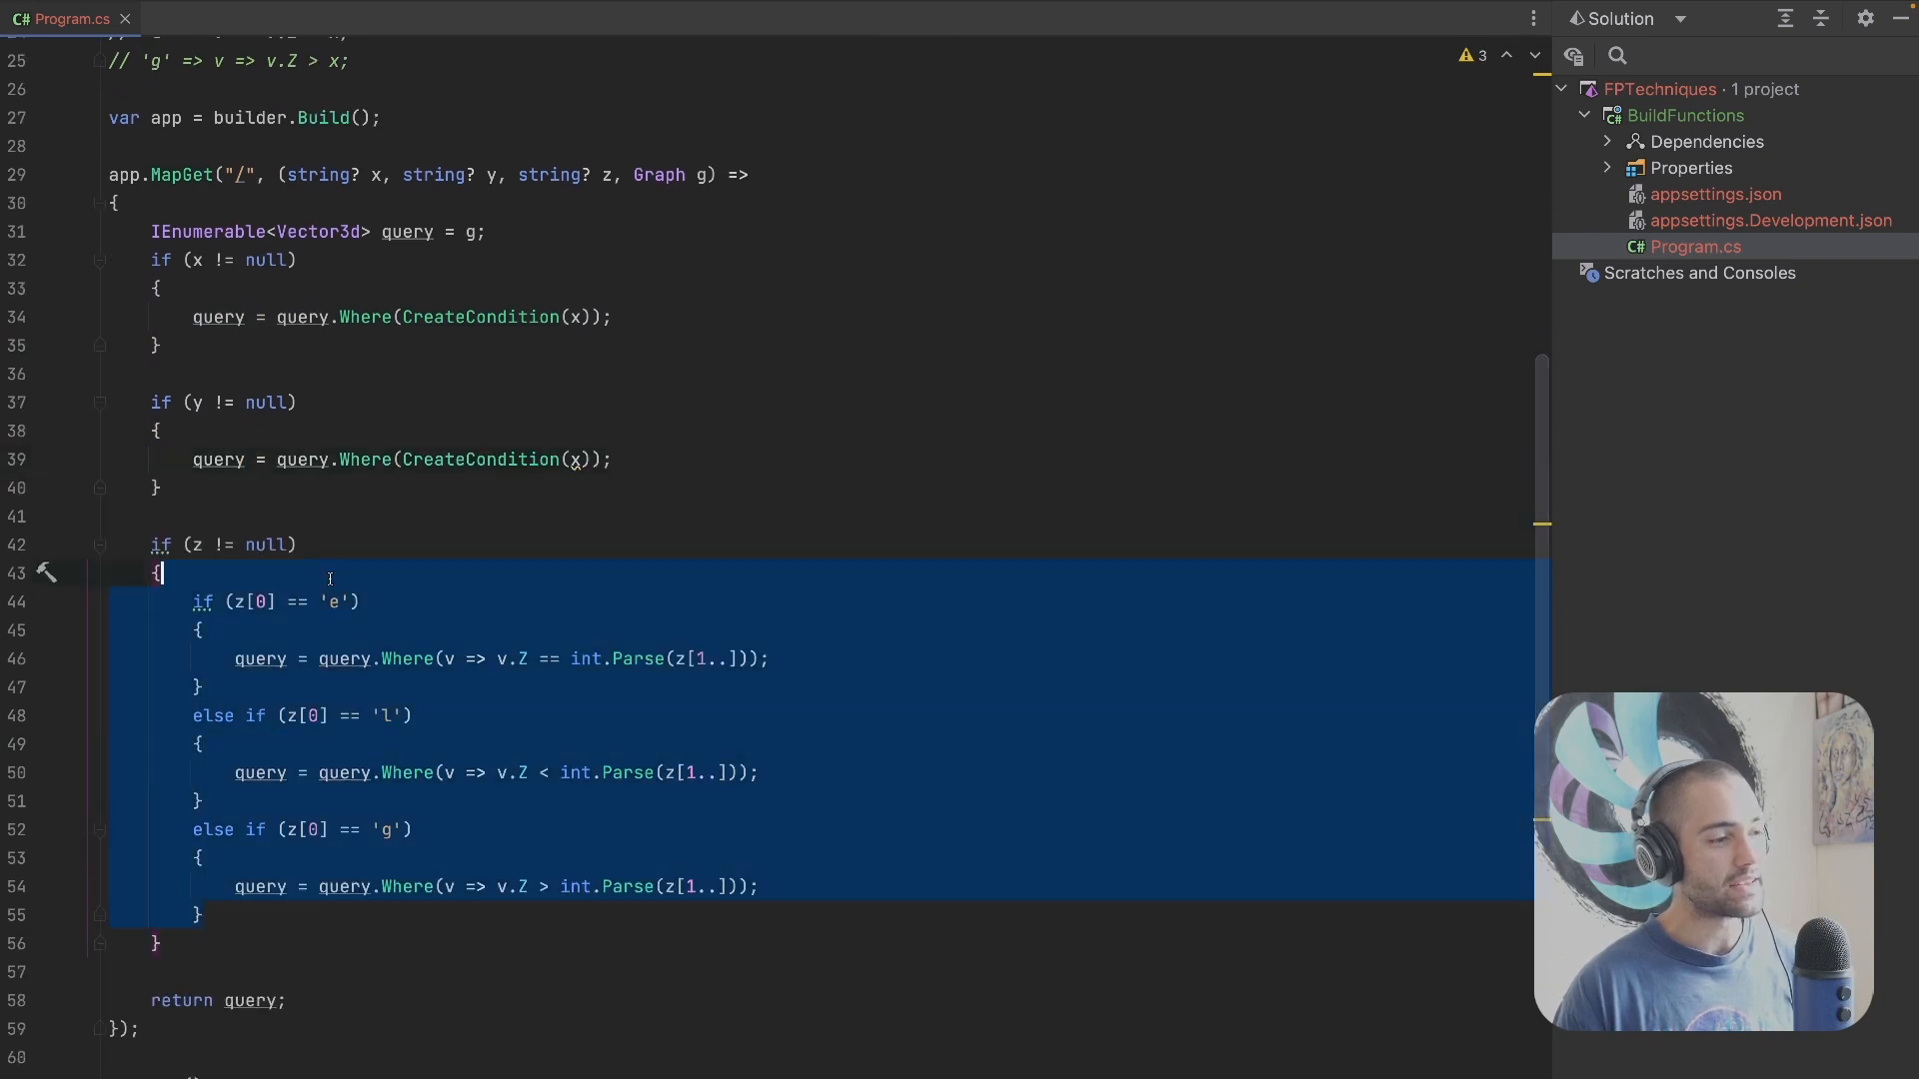
key(ctrl+v)
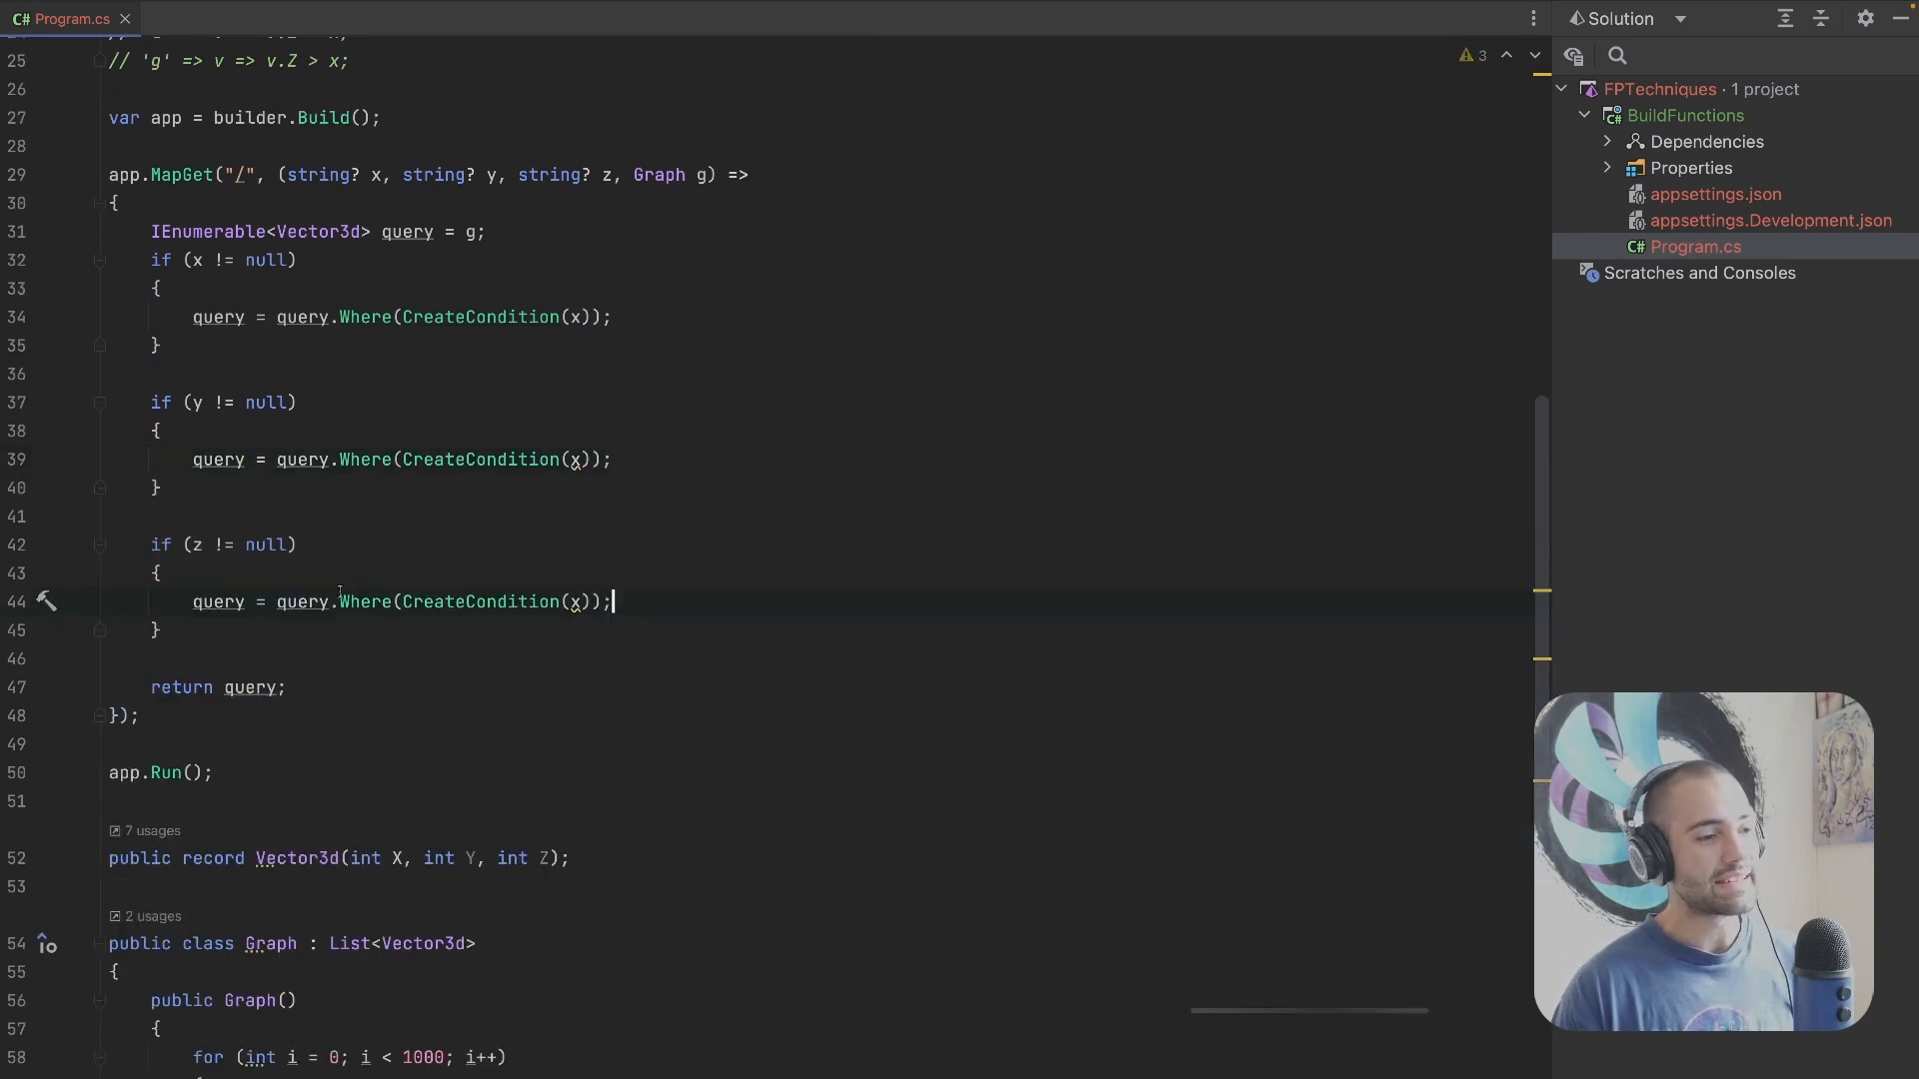
Step: Change the copied calls' arguments to y and z in their blocks
click(577, 460)
key(BackSpace)
text(y)
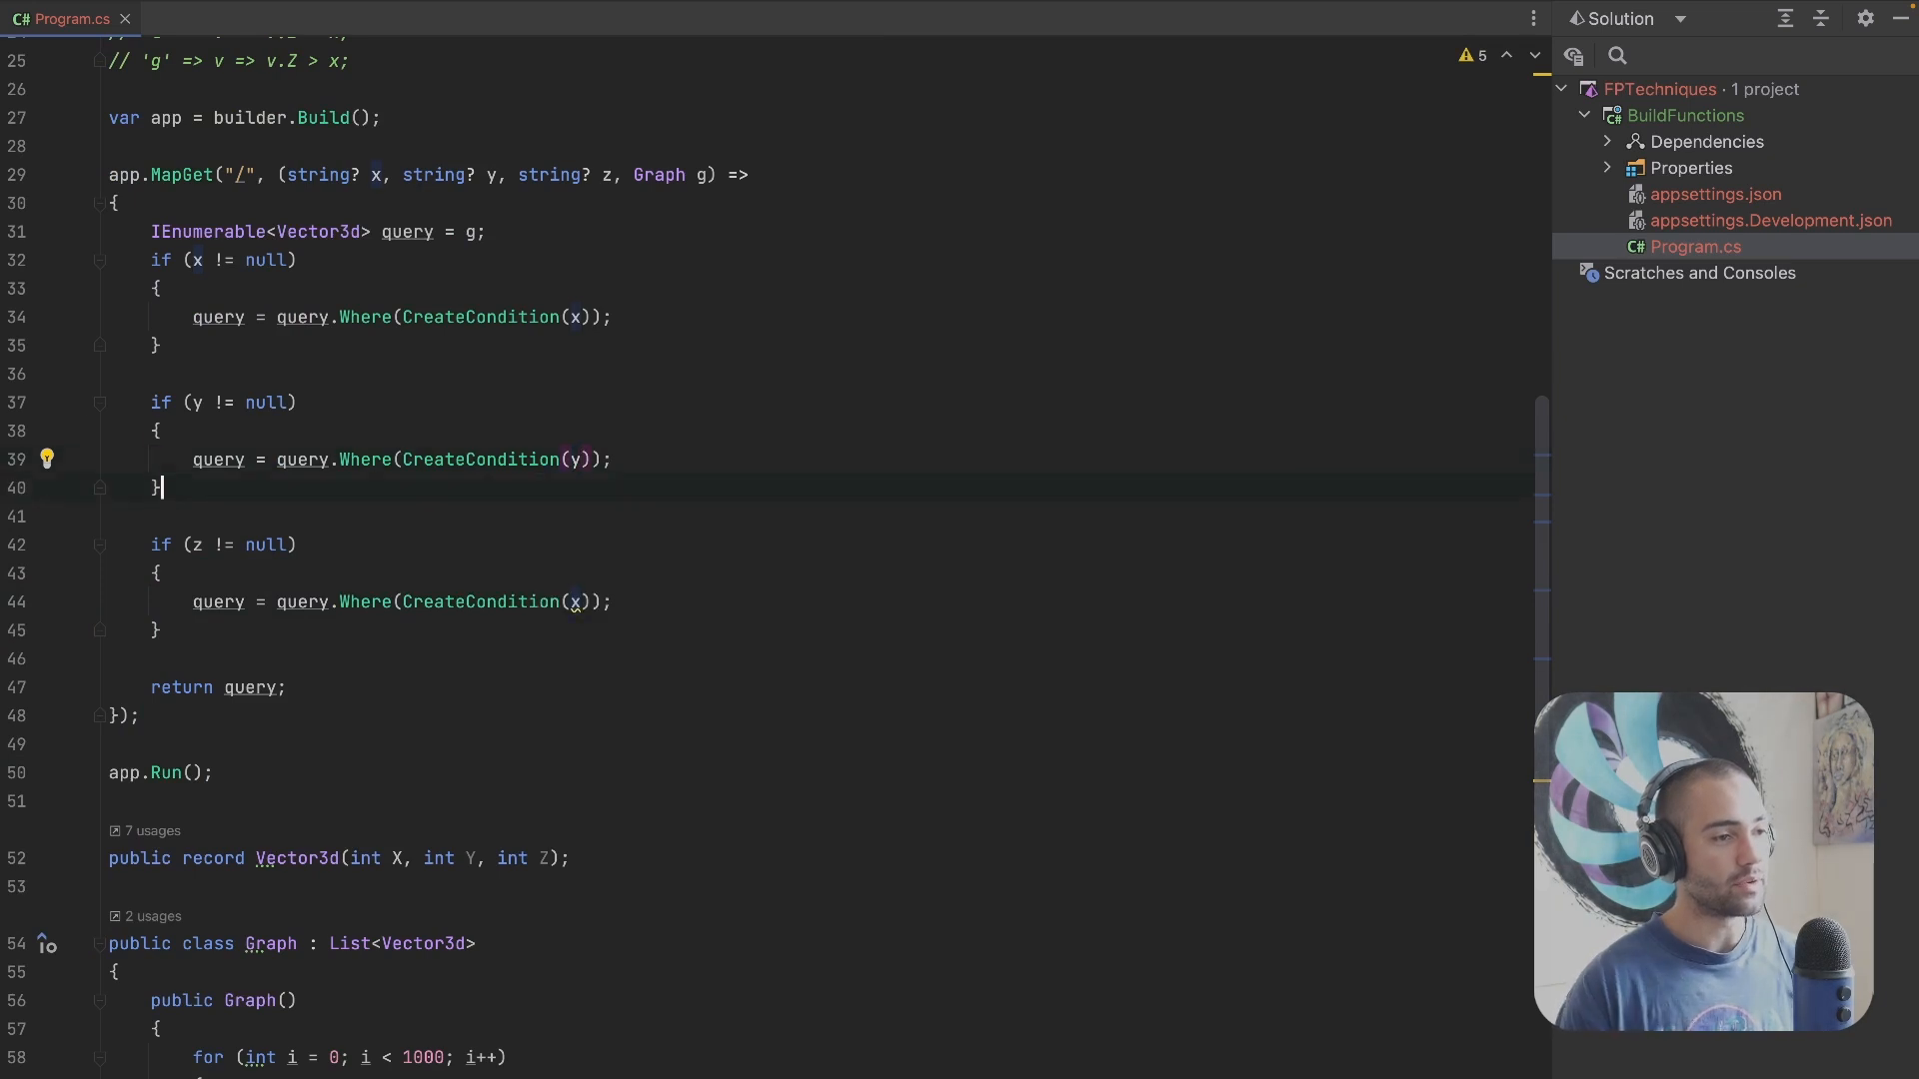
key(Down)
key(Down)
key(Down)
key(BackSpace)
text(z)
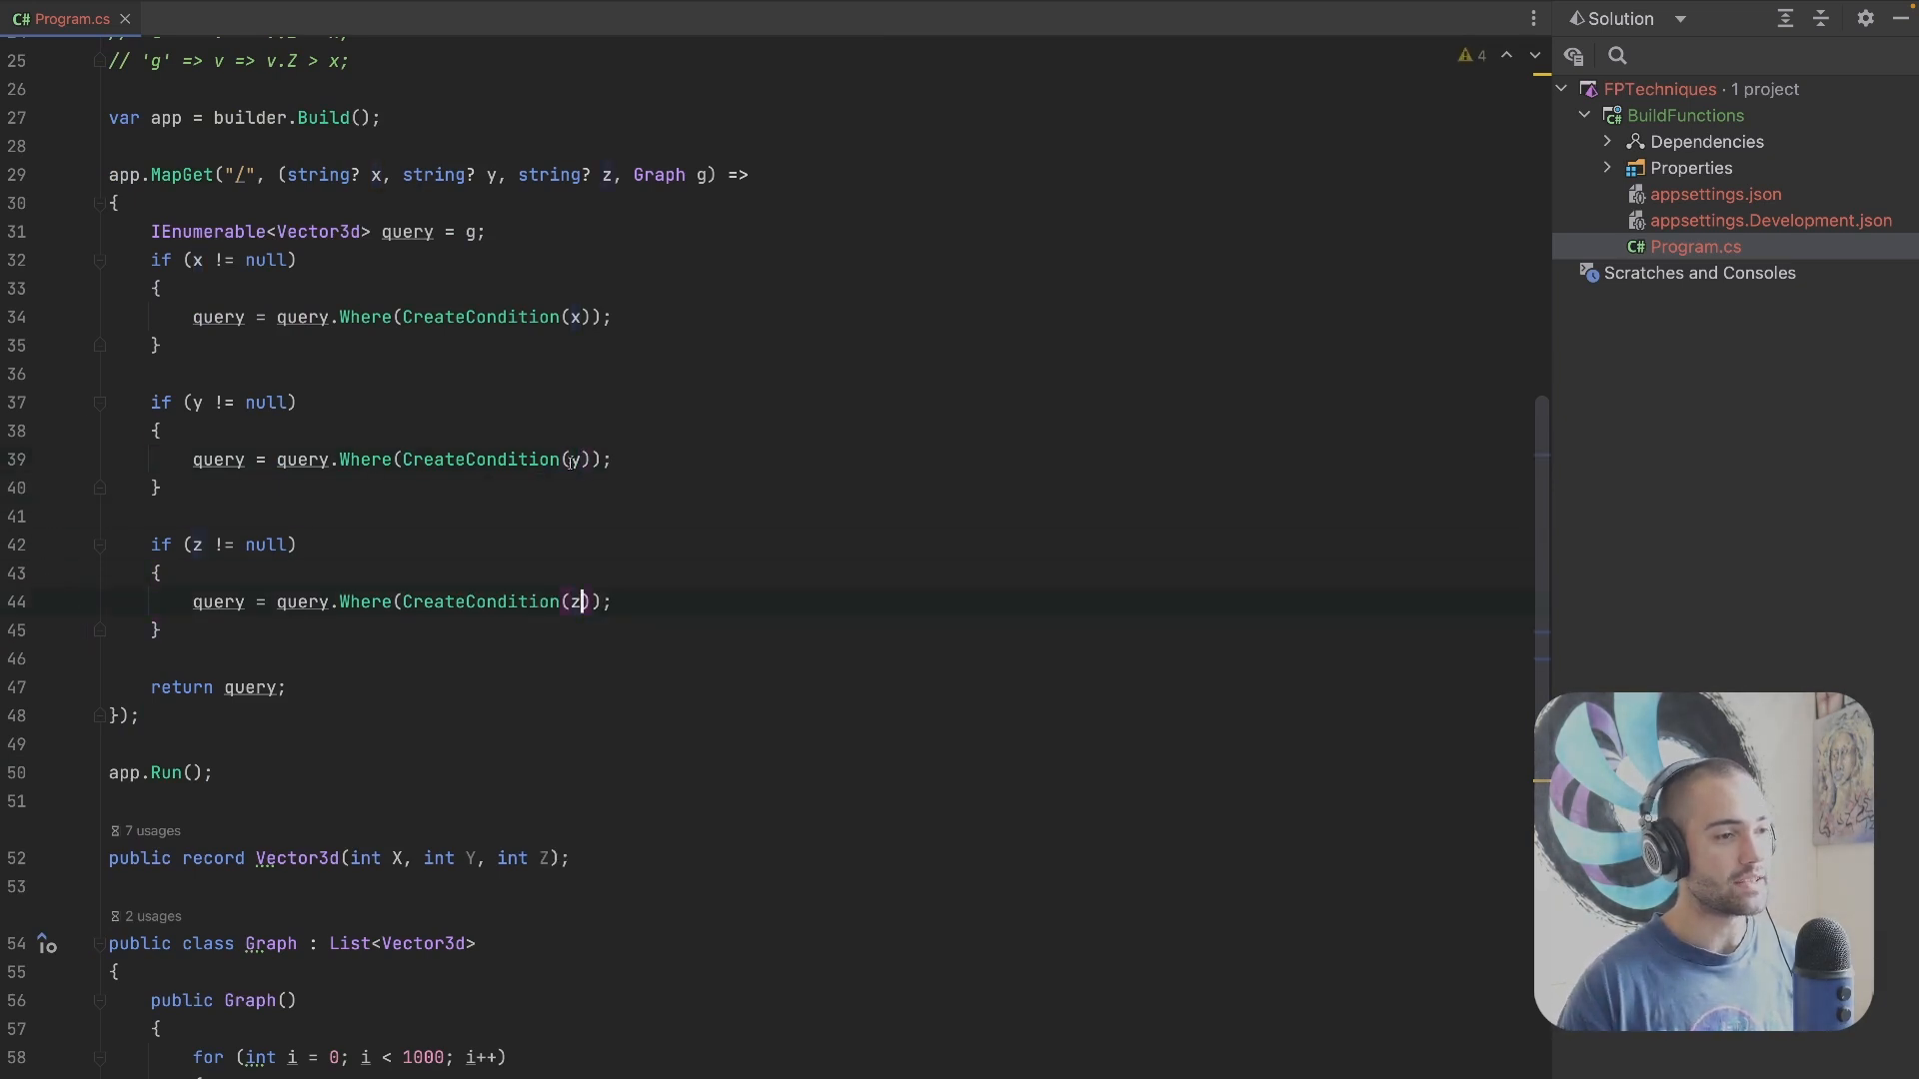
scroll(601, 601, up, 10)
click(468, 998)
scroll(458, 371, up, 3)
Step: Paste two more copies of the three comparison helper functions below the originals
drag(108, 221, 110, 420)
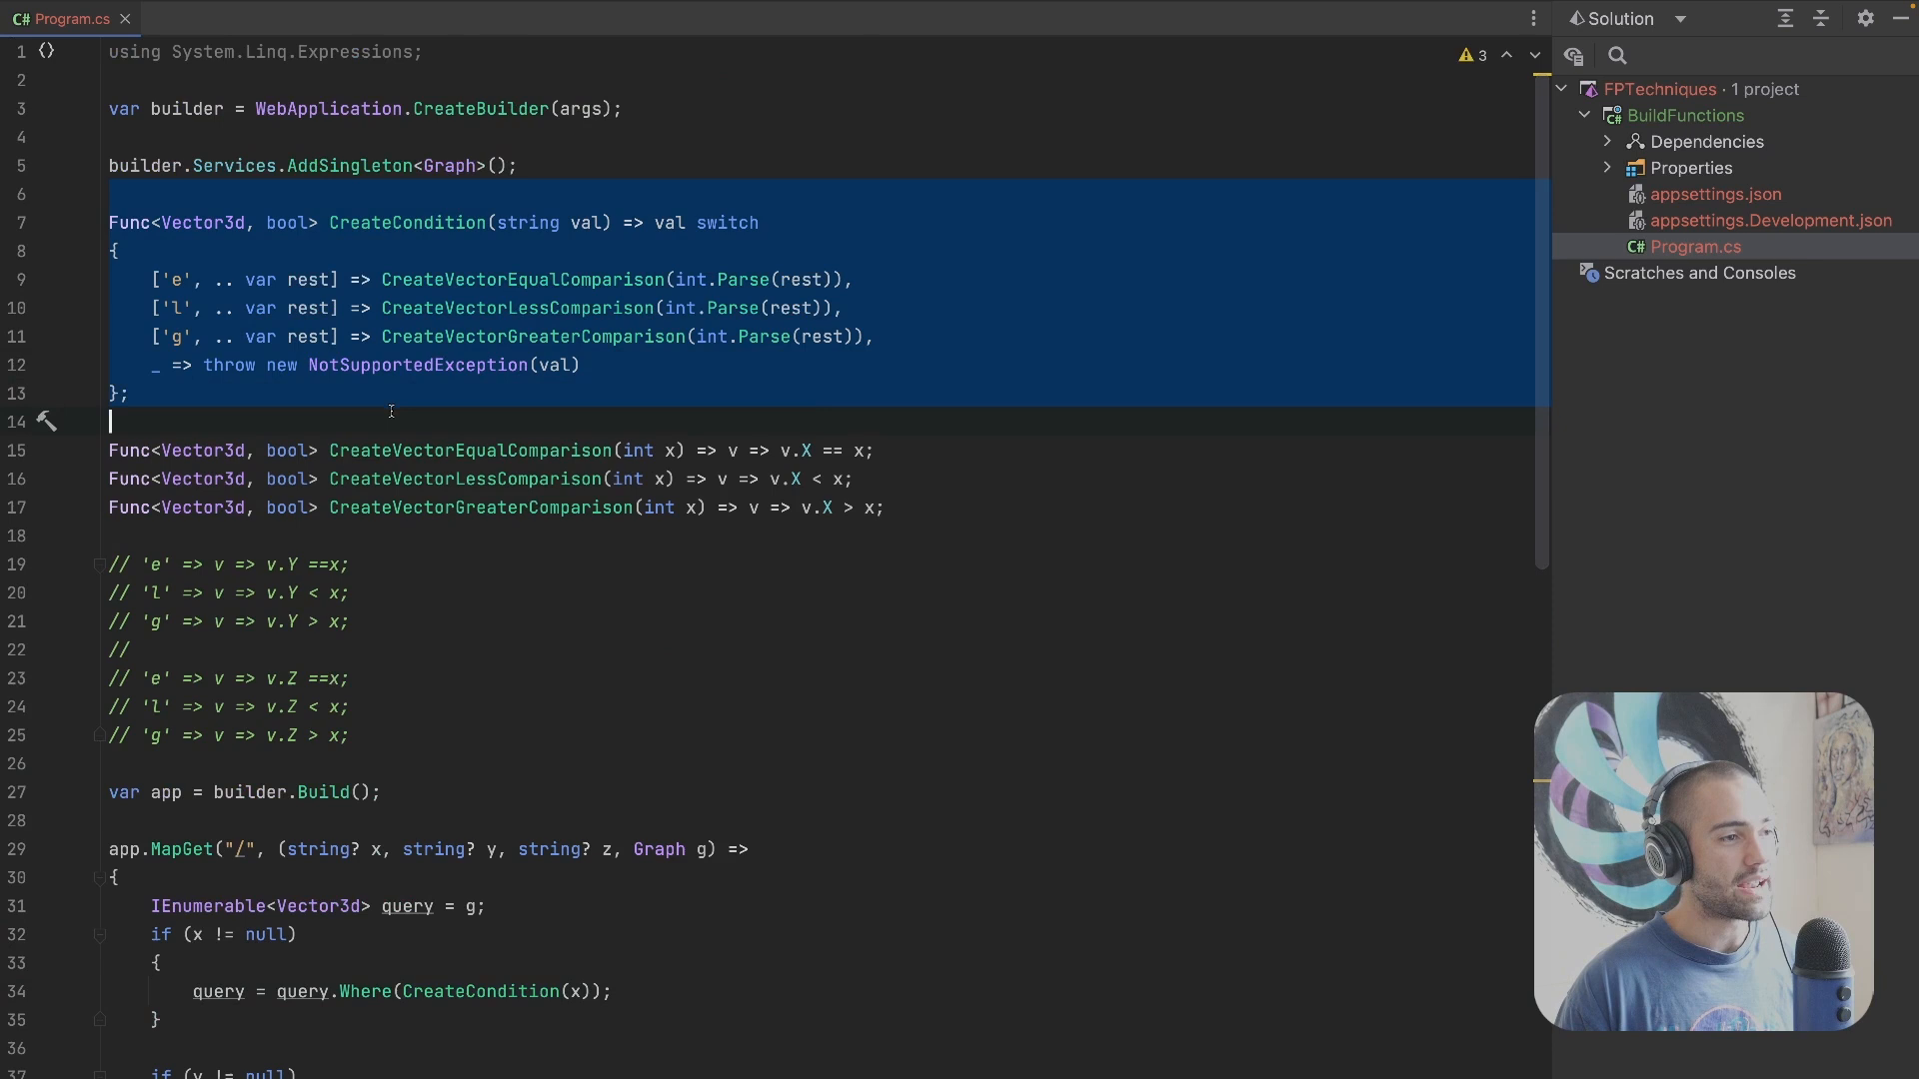
drag(389, 413, 451, 517)
click(450, 419)
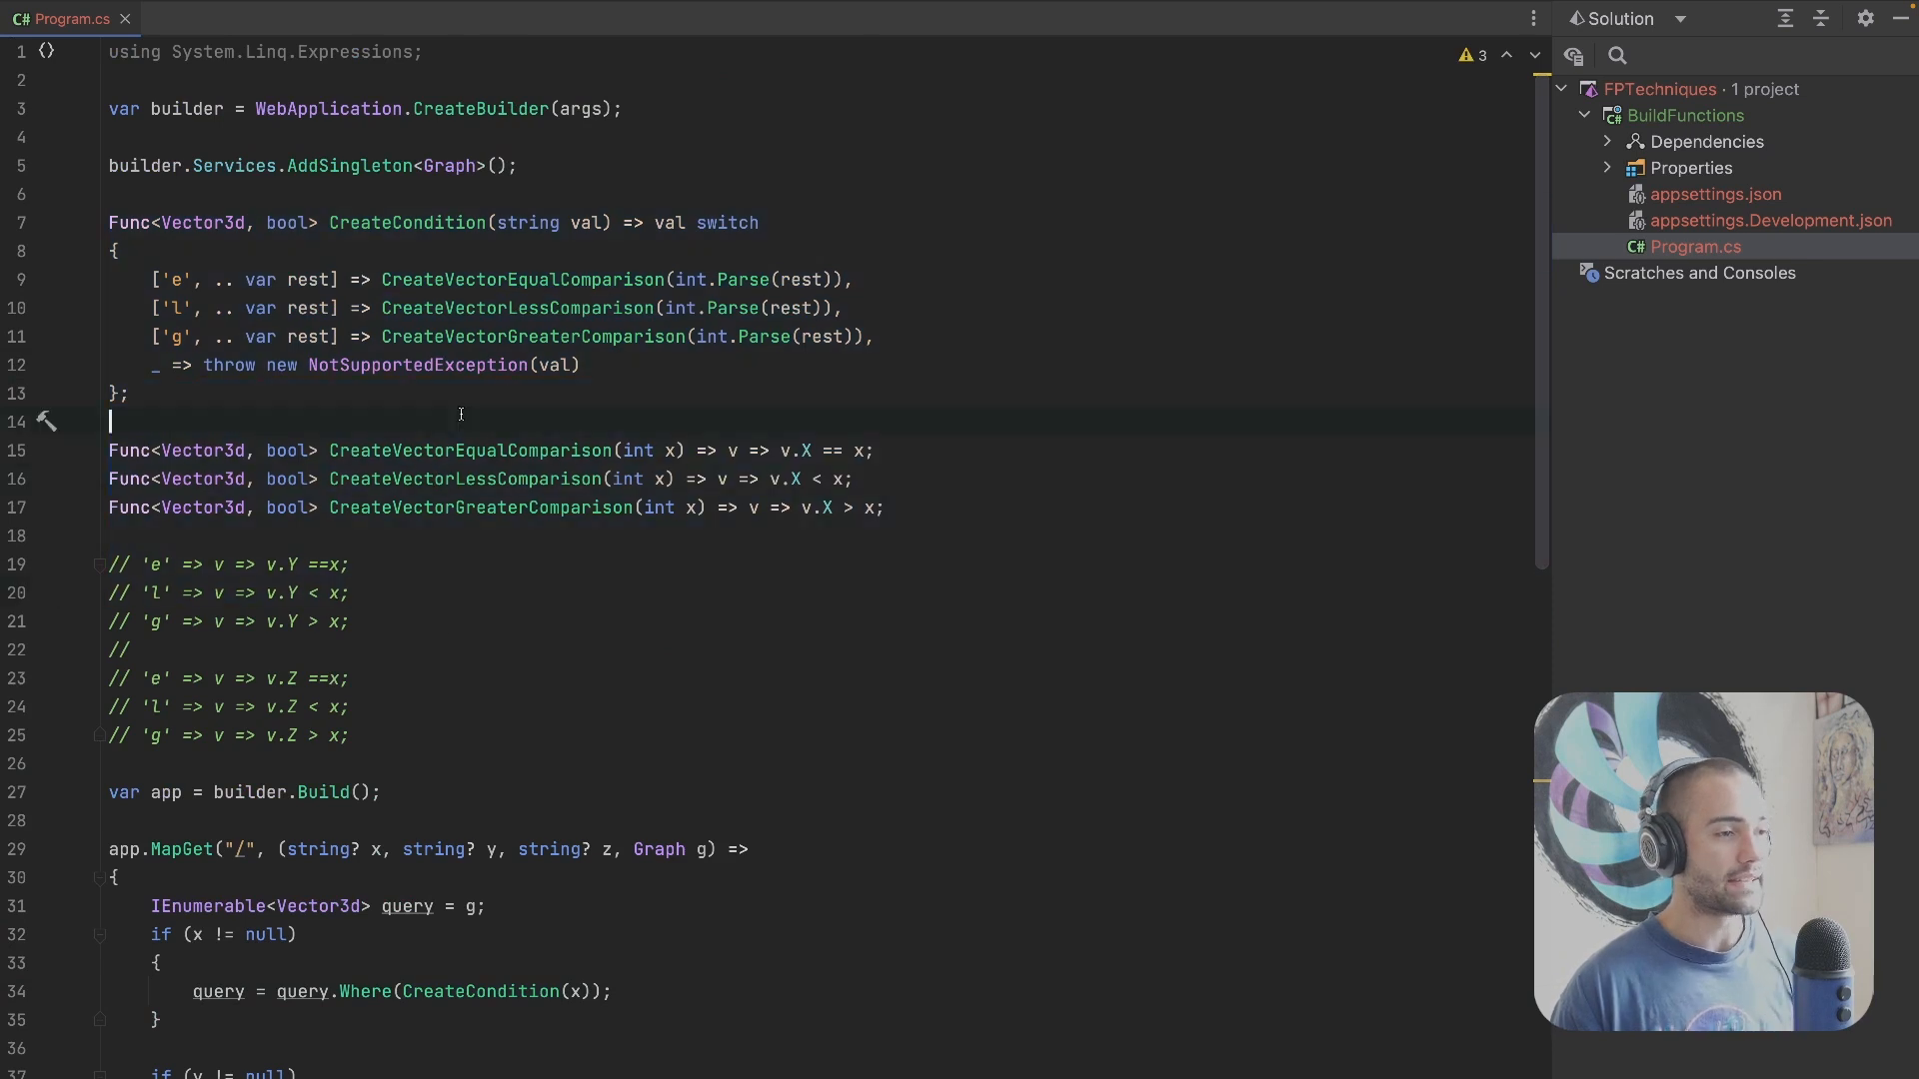
drag(892, 506, 910, 423)
key(ctrl+c)
click(888, 511)
key(Return)
key(ctrl+v)
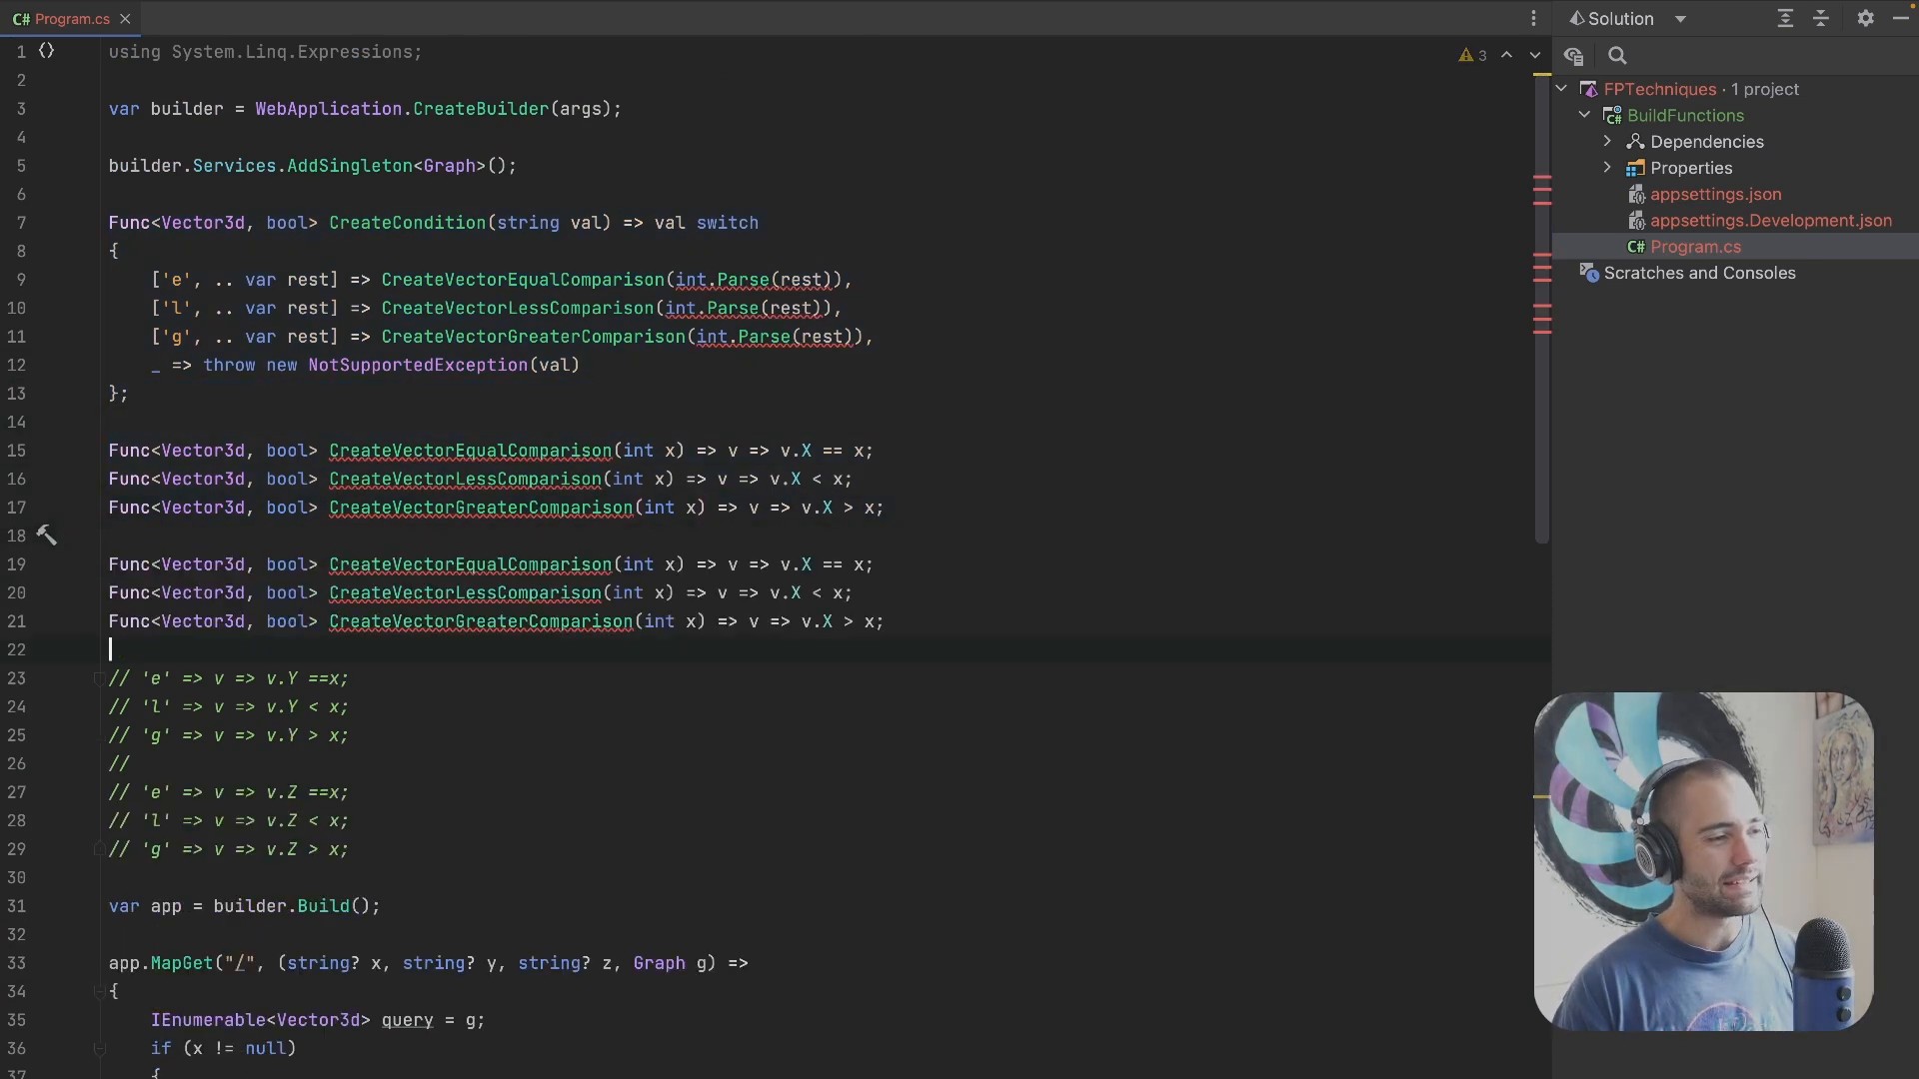
key(Return)
key(ctrl+v)
key(Up)
key(Up)
key(Up)
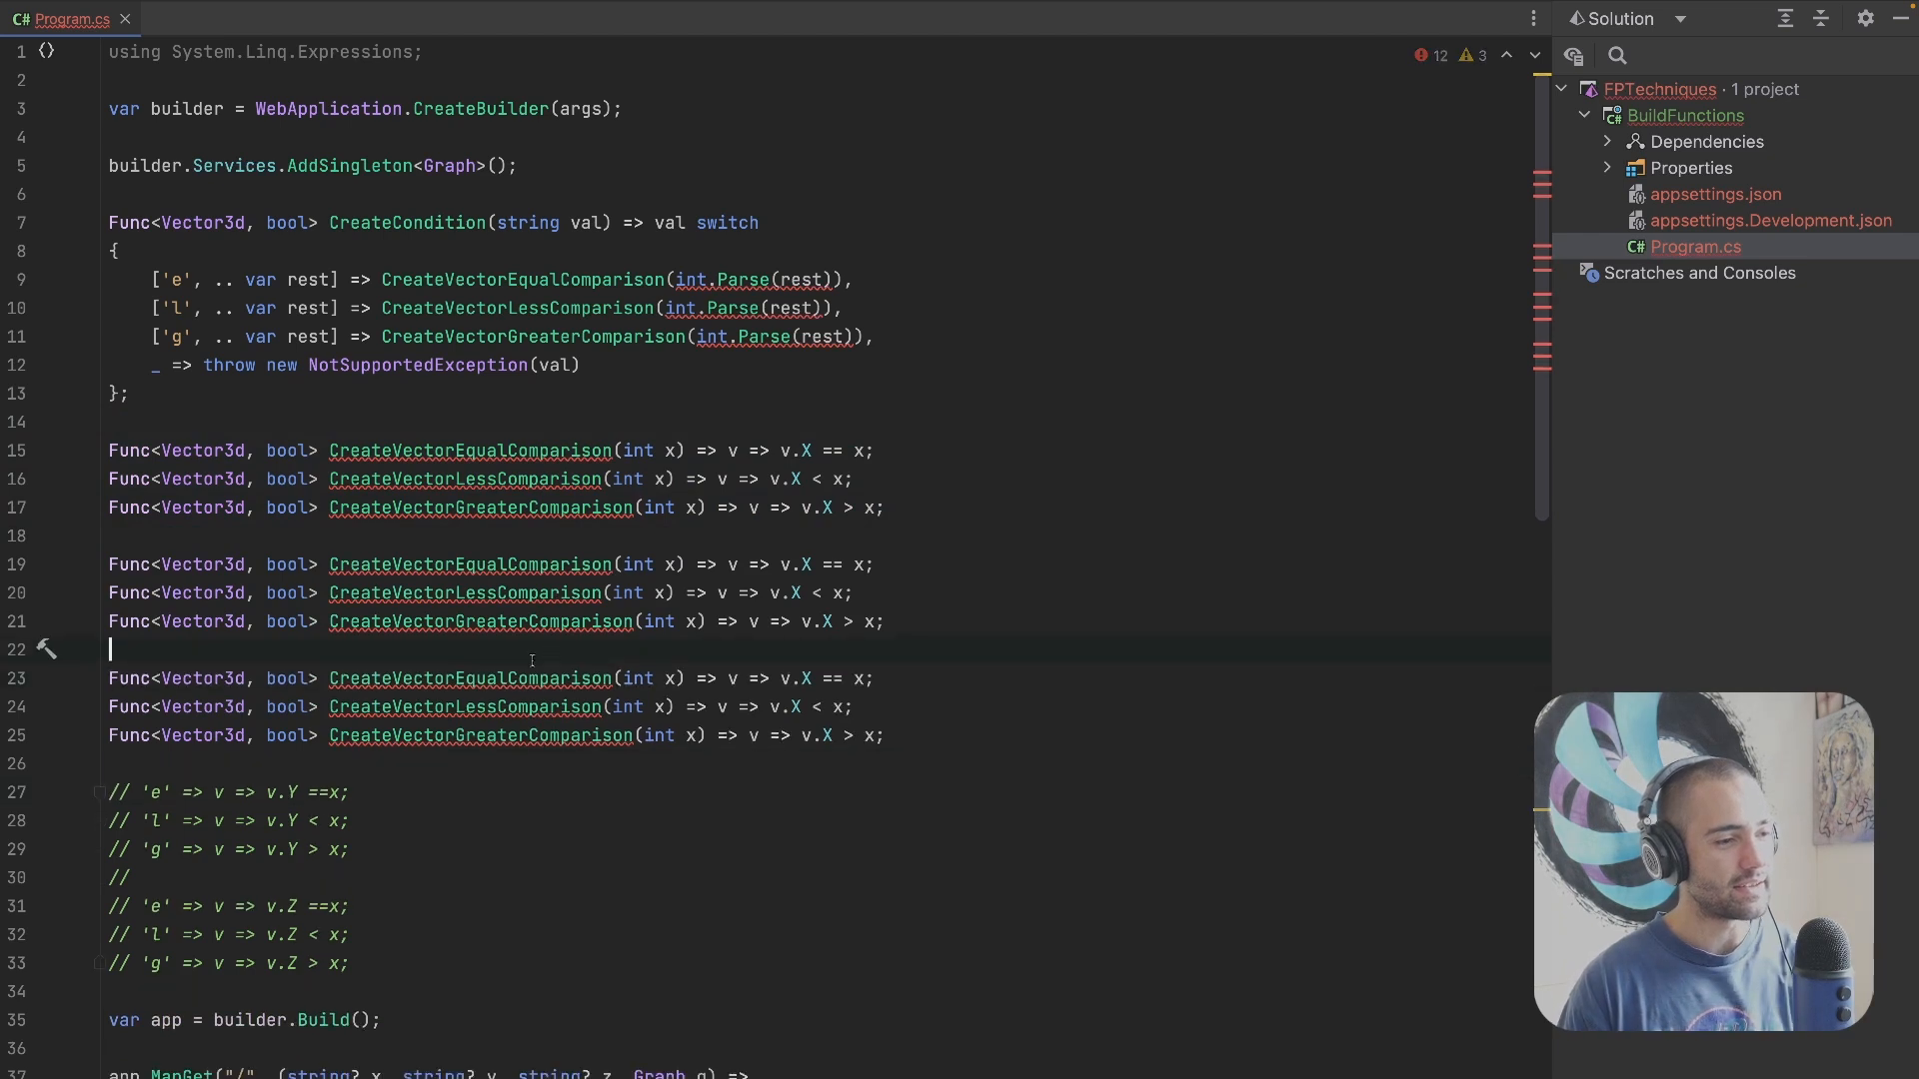
text(X)
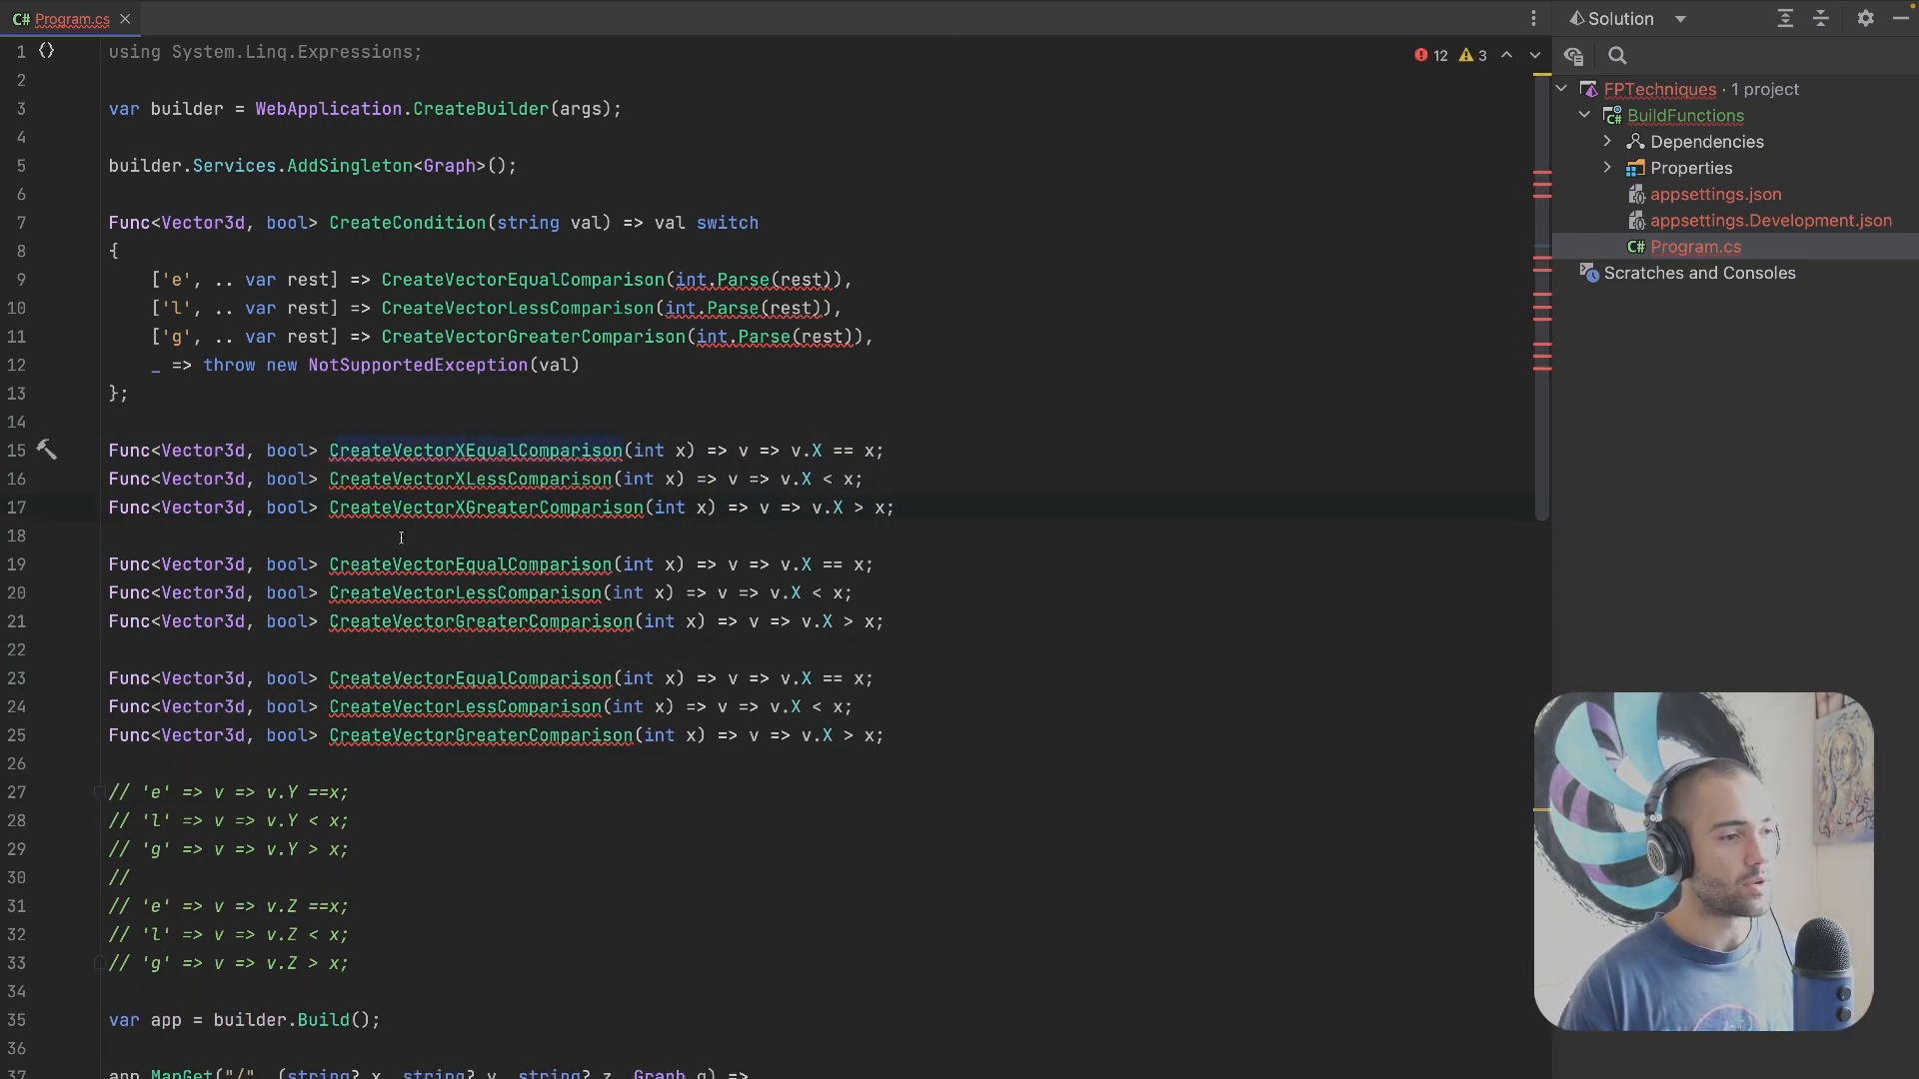
Step: With multiple carets, add X, Y and Z into the three groups' function names
key(Escape)
click(457, 564)
key(ctrl+ctrl+Down)
key(Down)
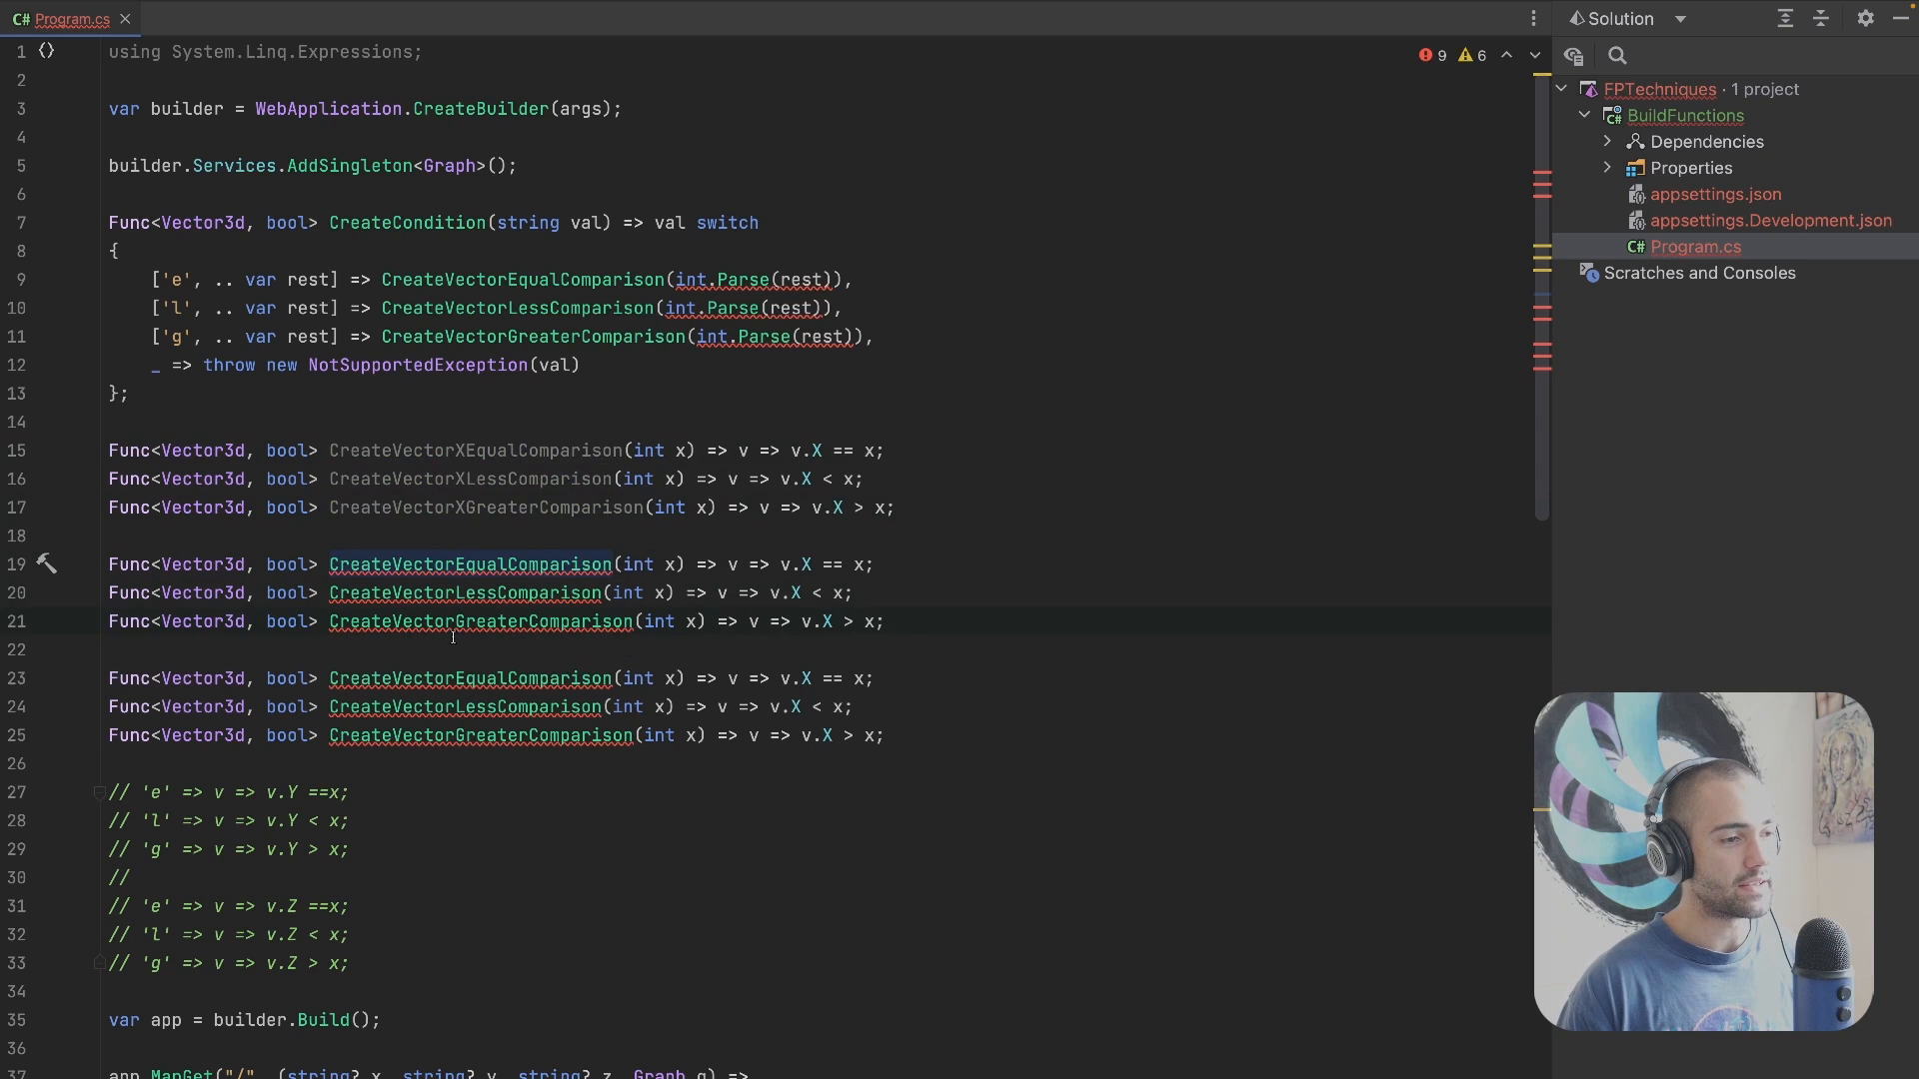
text(Y)
key(Escape)
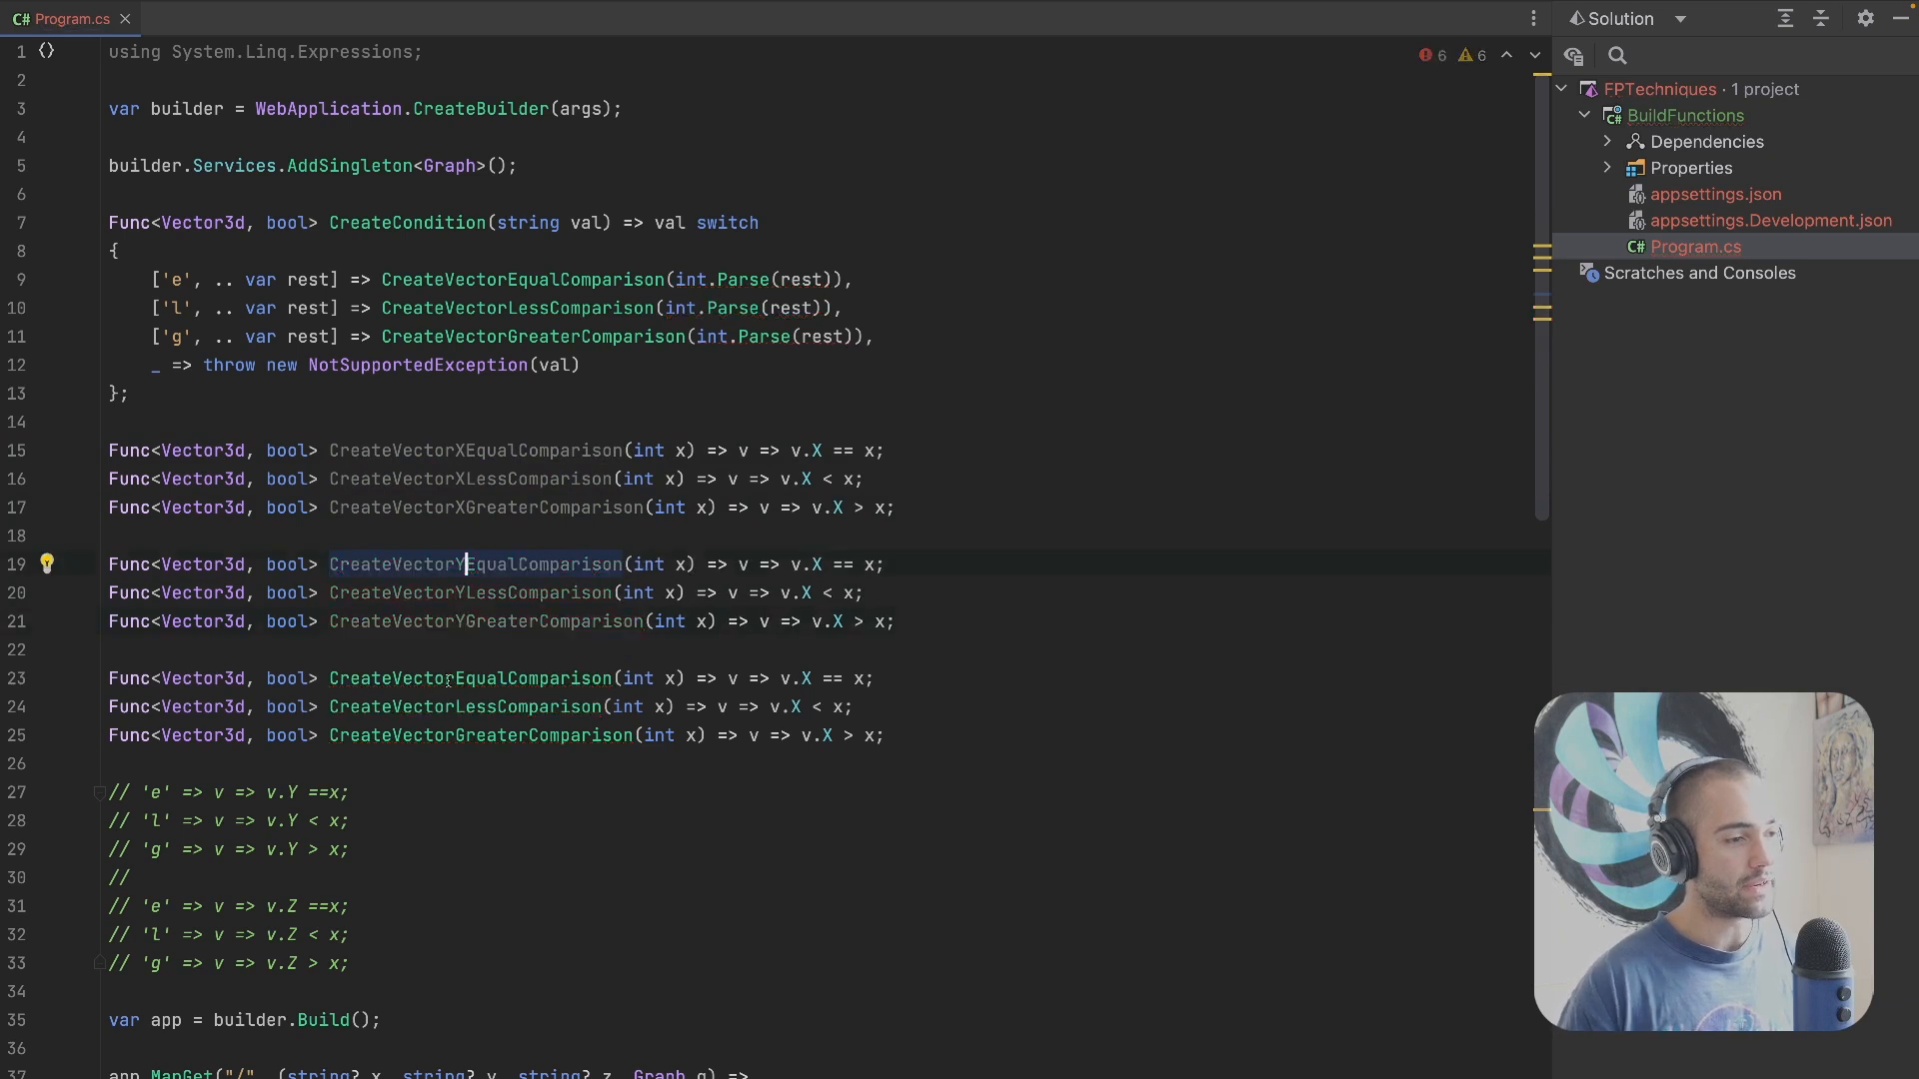
key(Down)
key(Down)
key(Down)
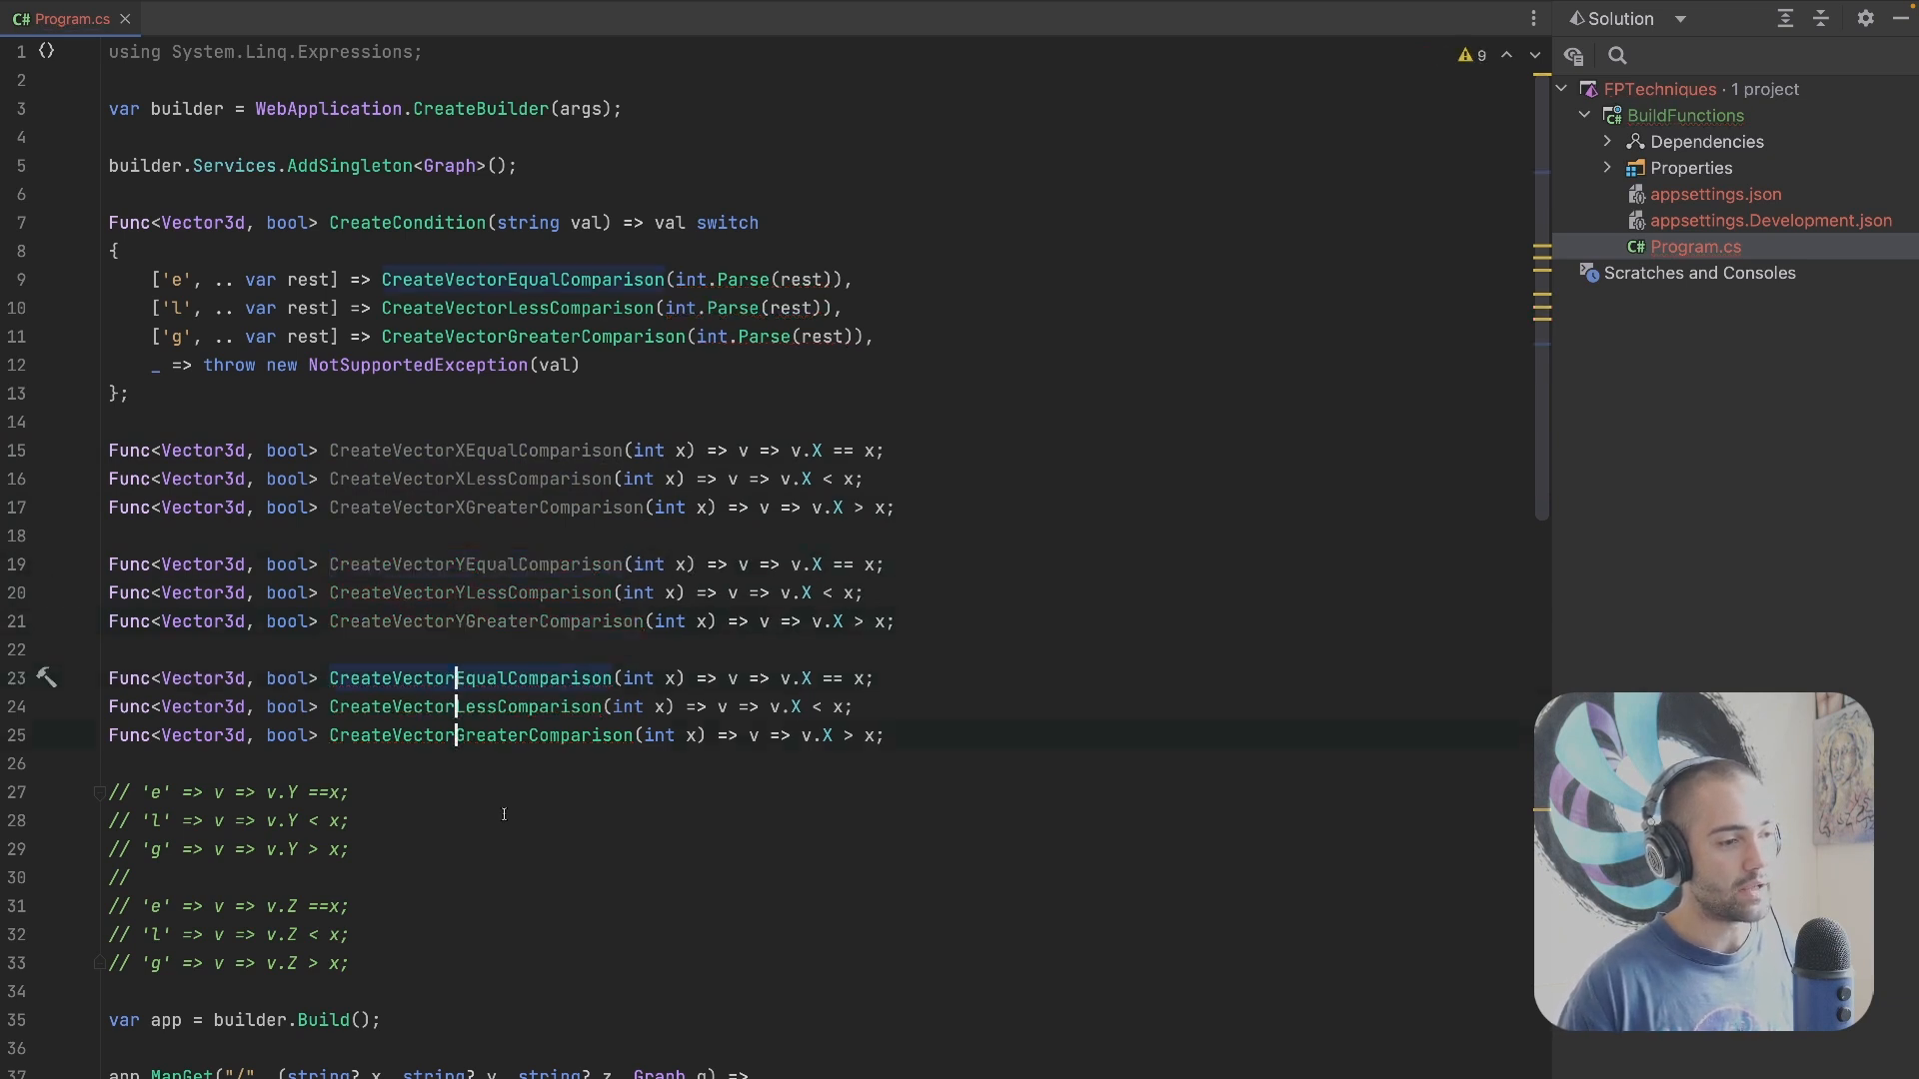
text(Z)
key(Escape)
Step: Change v.X to v.Y and v.Z in the Y and Z groups
click(822, 564)
key(ctrl+ctrl+Down)
key(Down)
key(shift+Left)
text(Y)
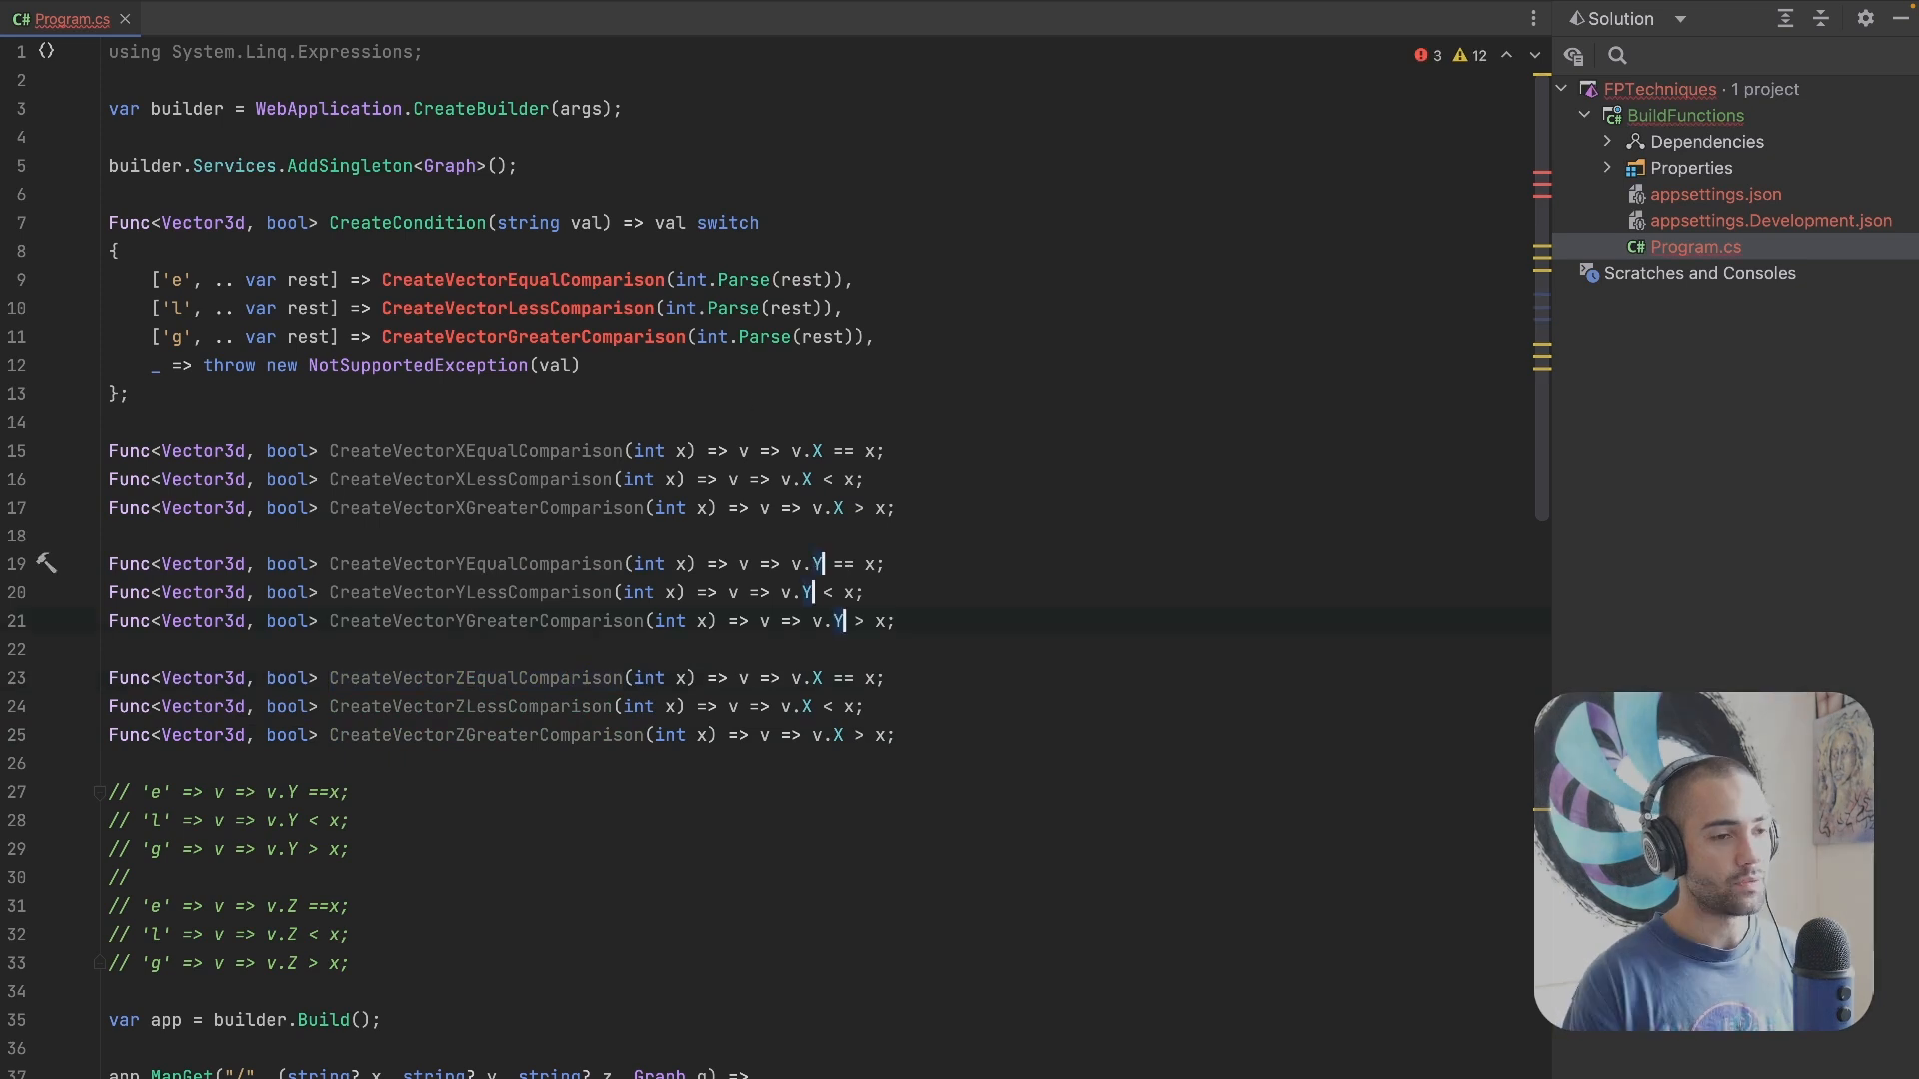
click(821, 679)
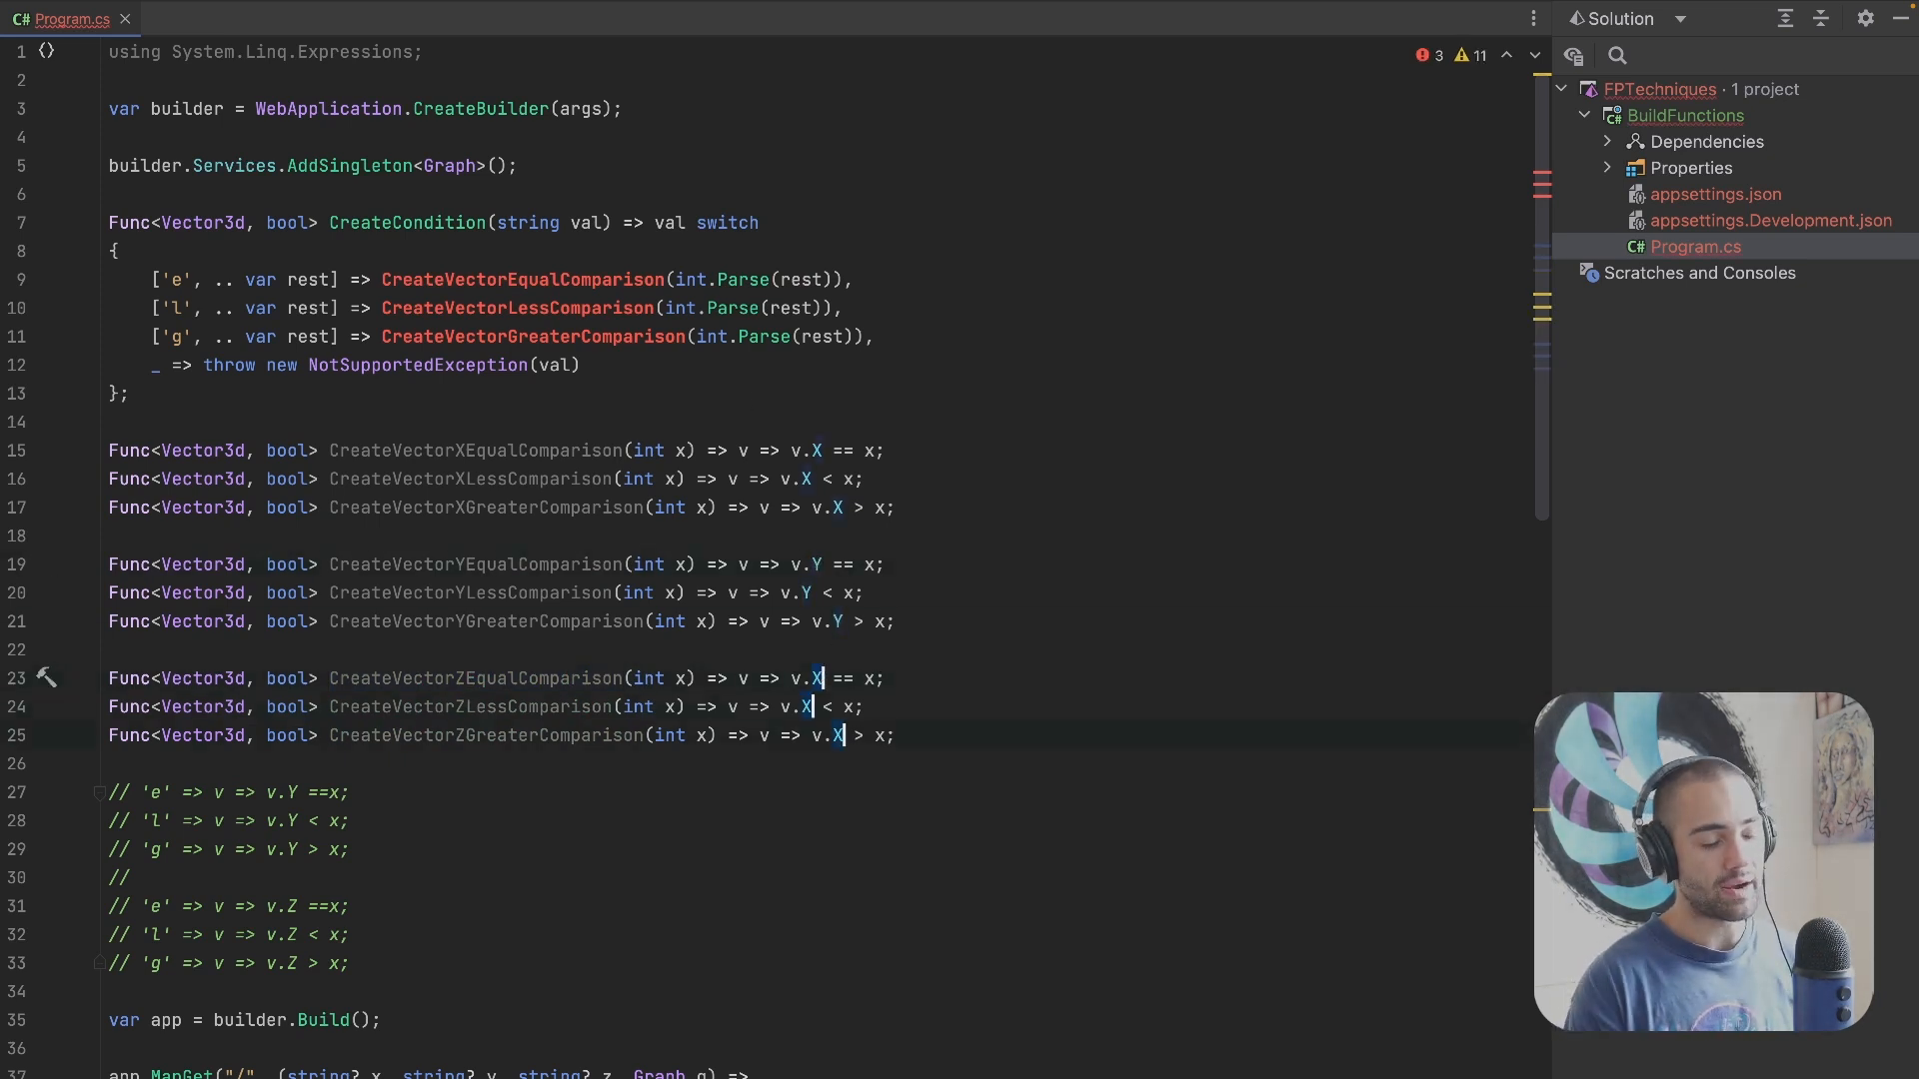
text(Z)
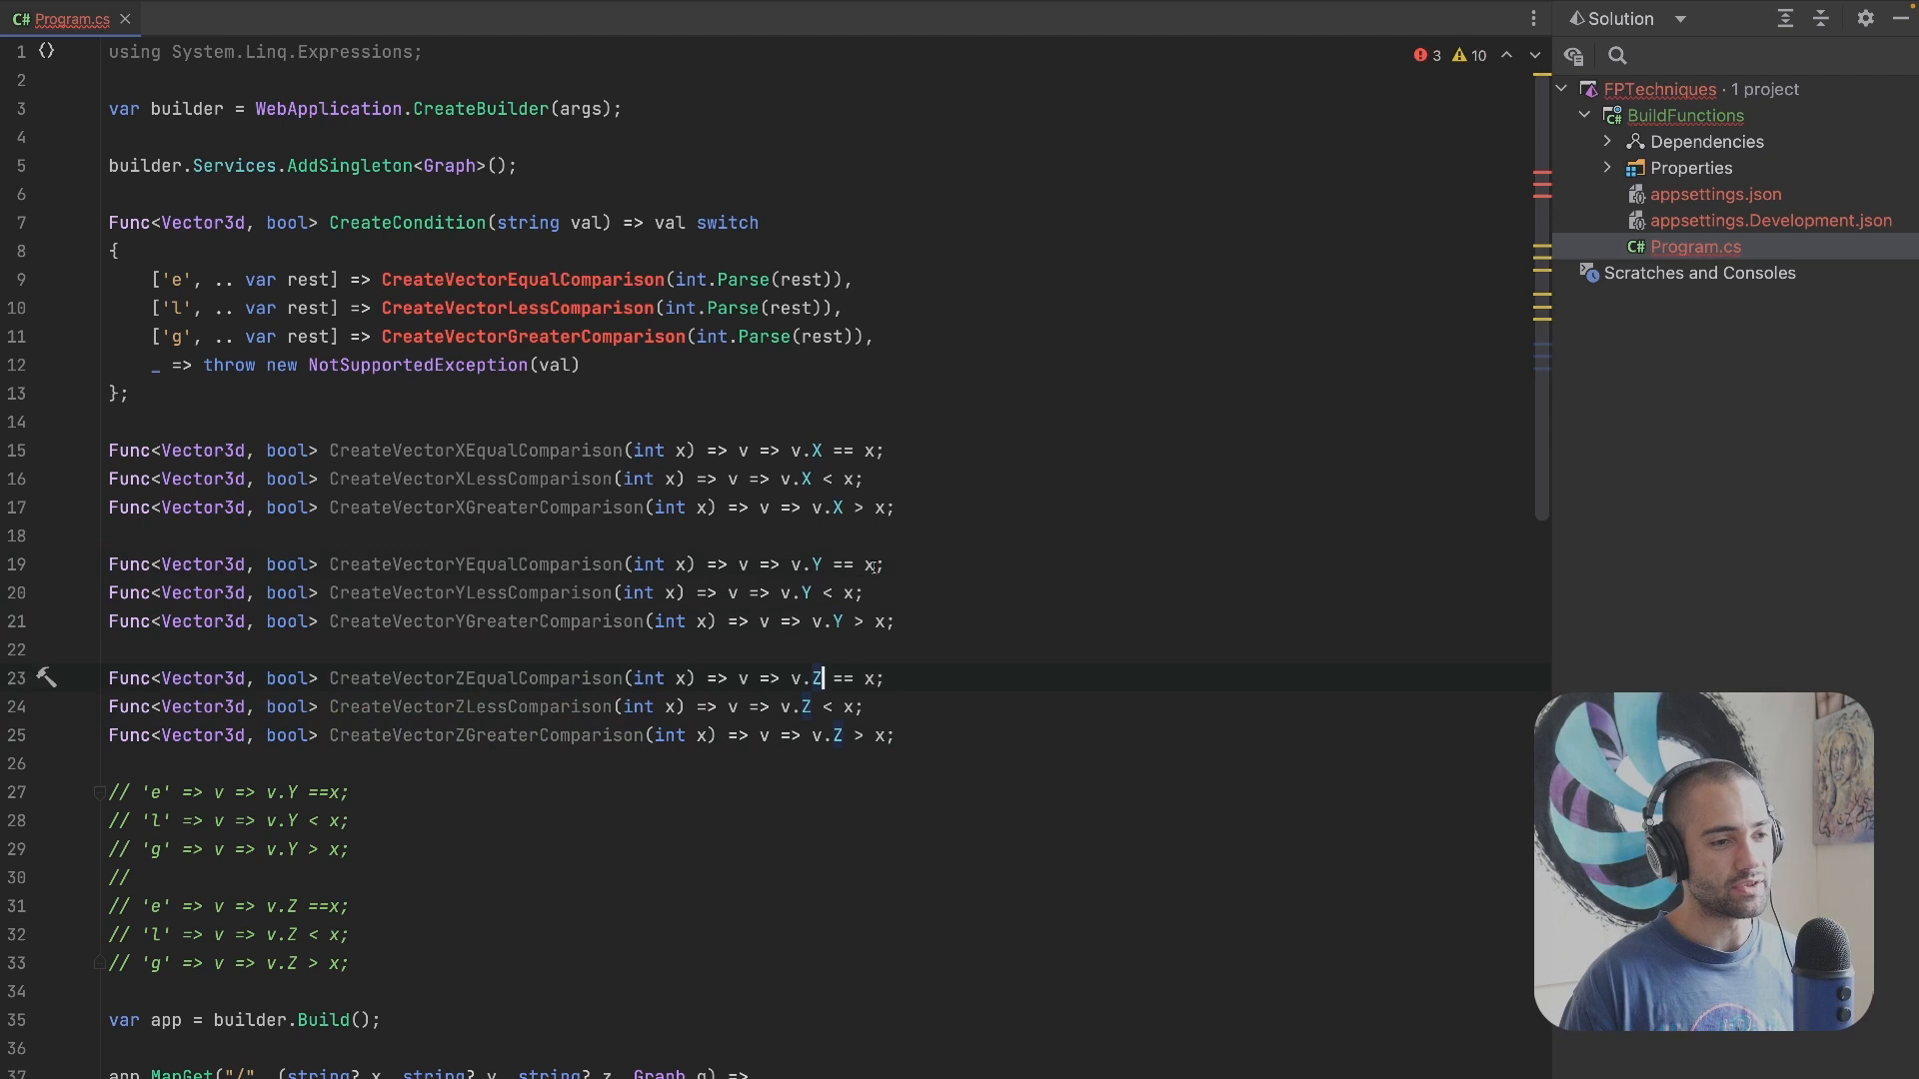
Step: Rename the parameter x to n across all nine comparison functions
click(870, 564)
click(675, 449)
alt+shift+click(875, 450)
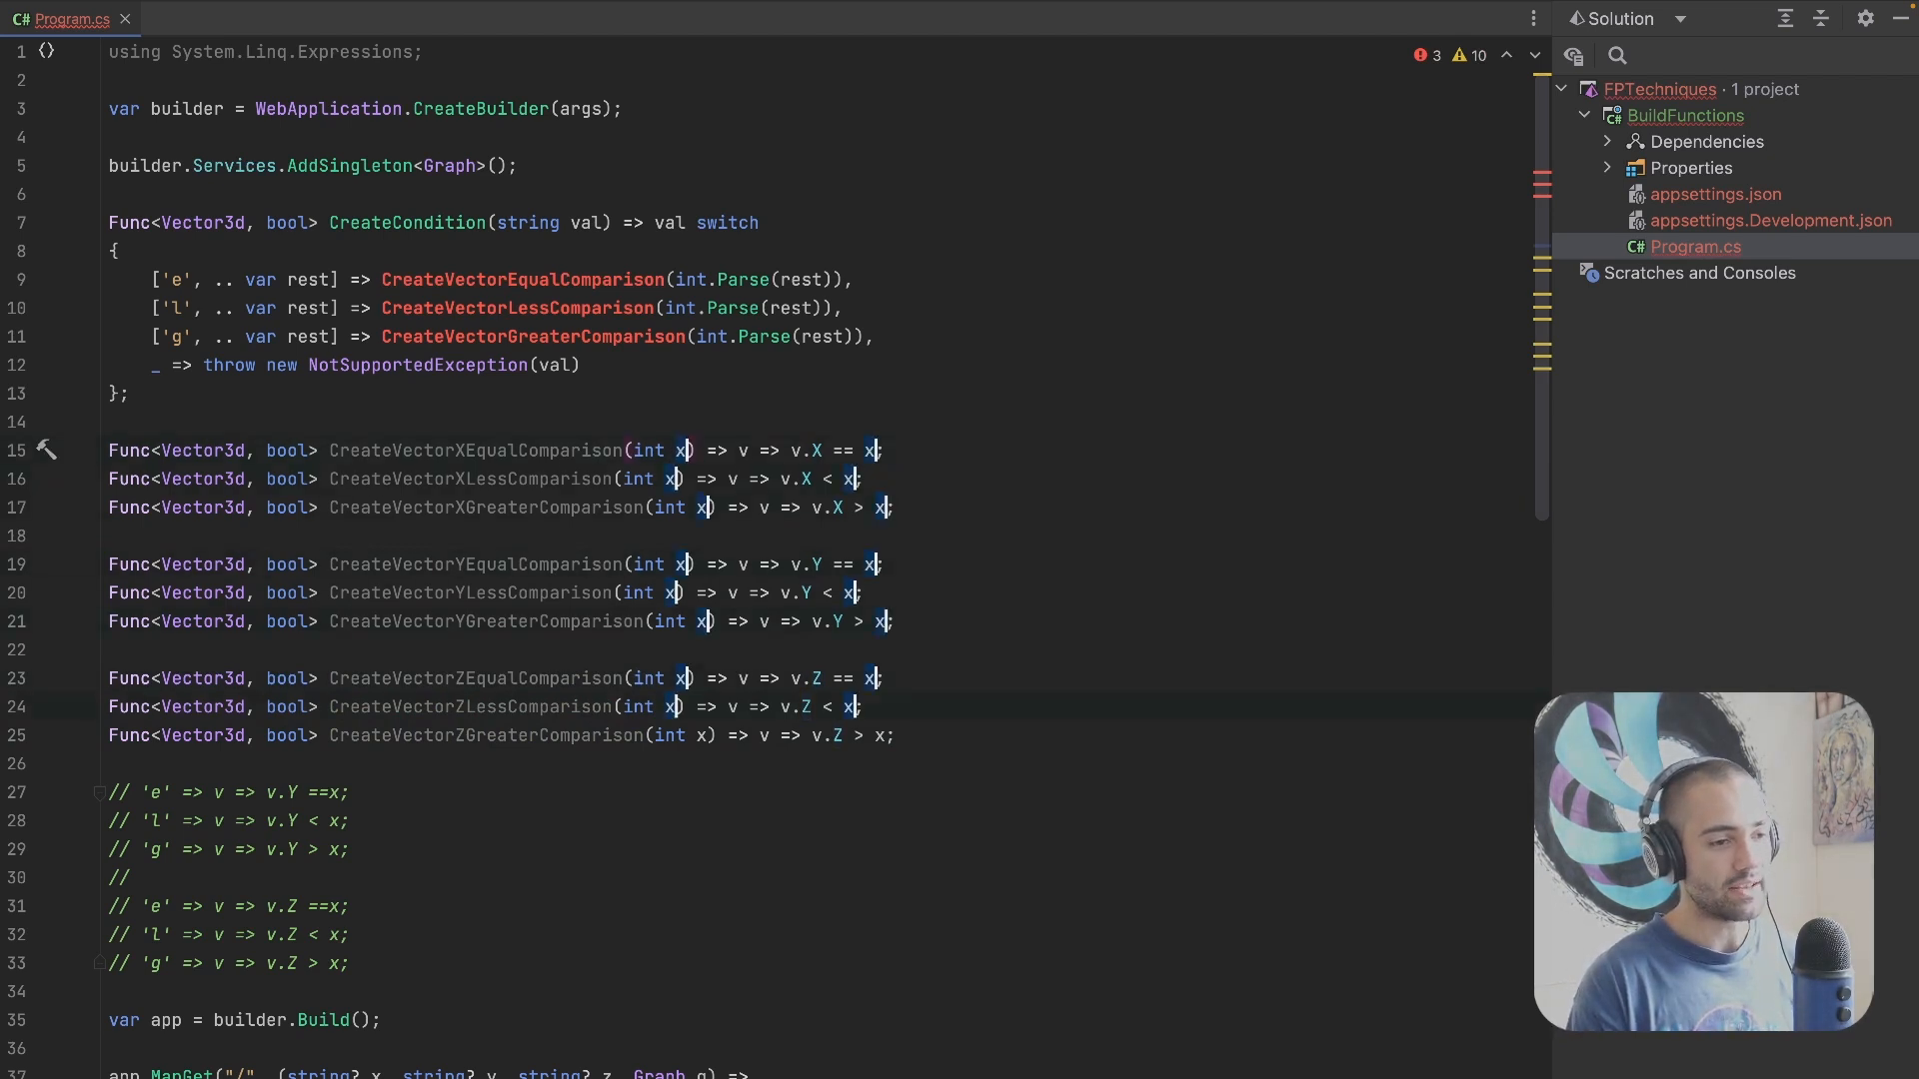
text(n)
key(Escape)
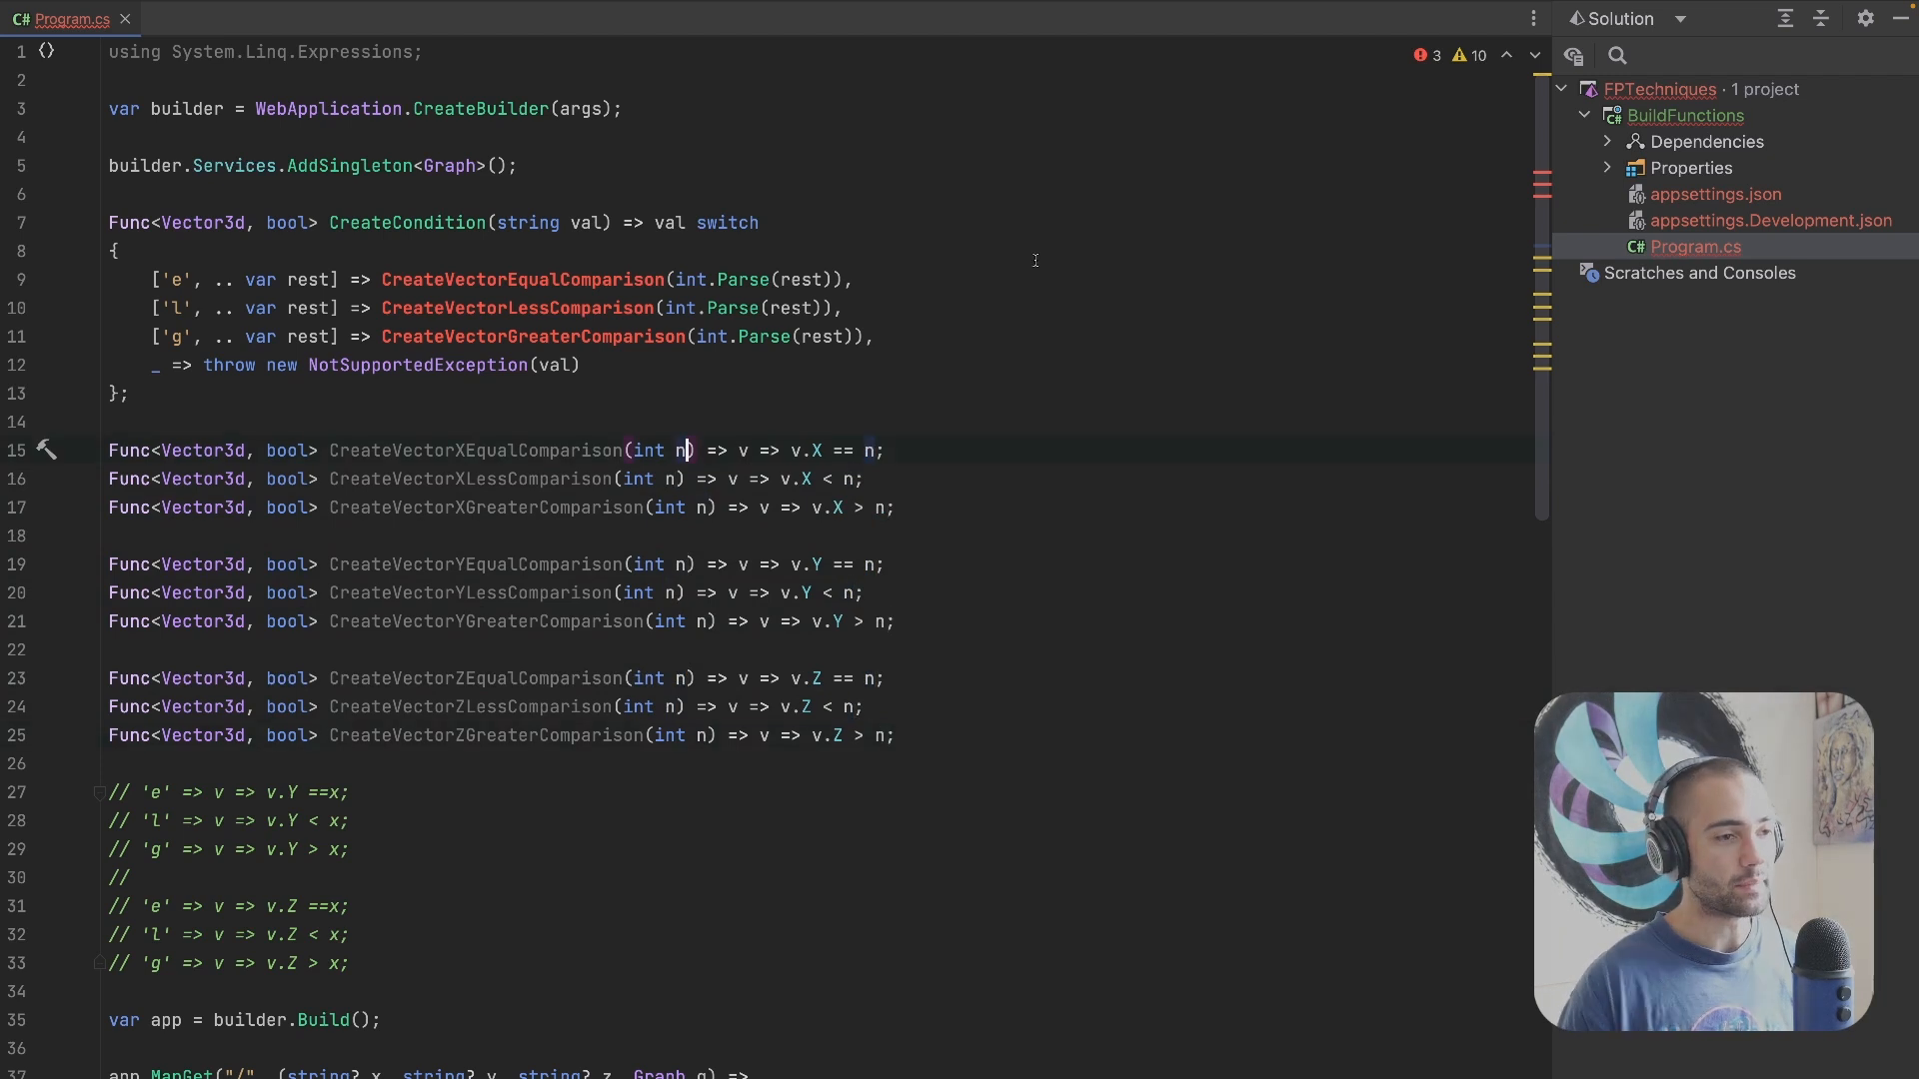
Step: Insert X into the three switch arms' comparison calls to match the renamed X functions
key(Home)
key(ctrl+Left)
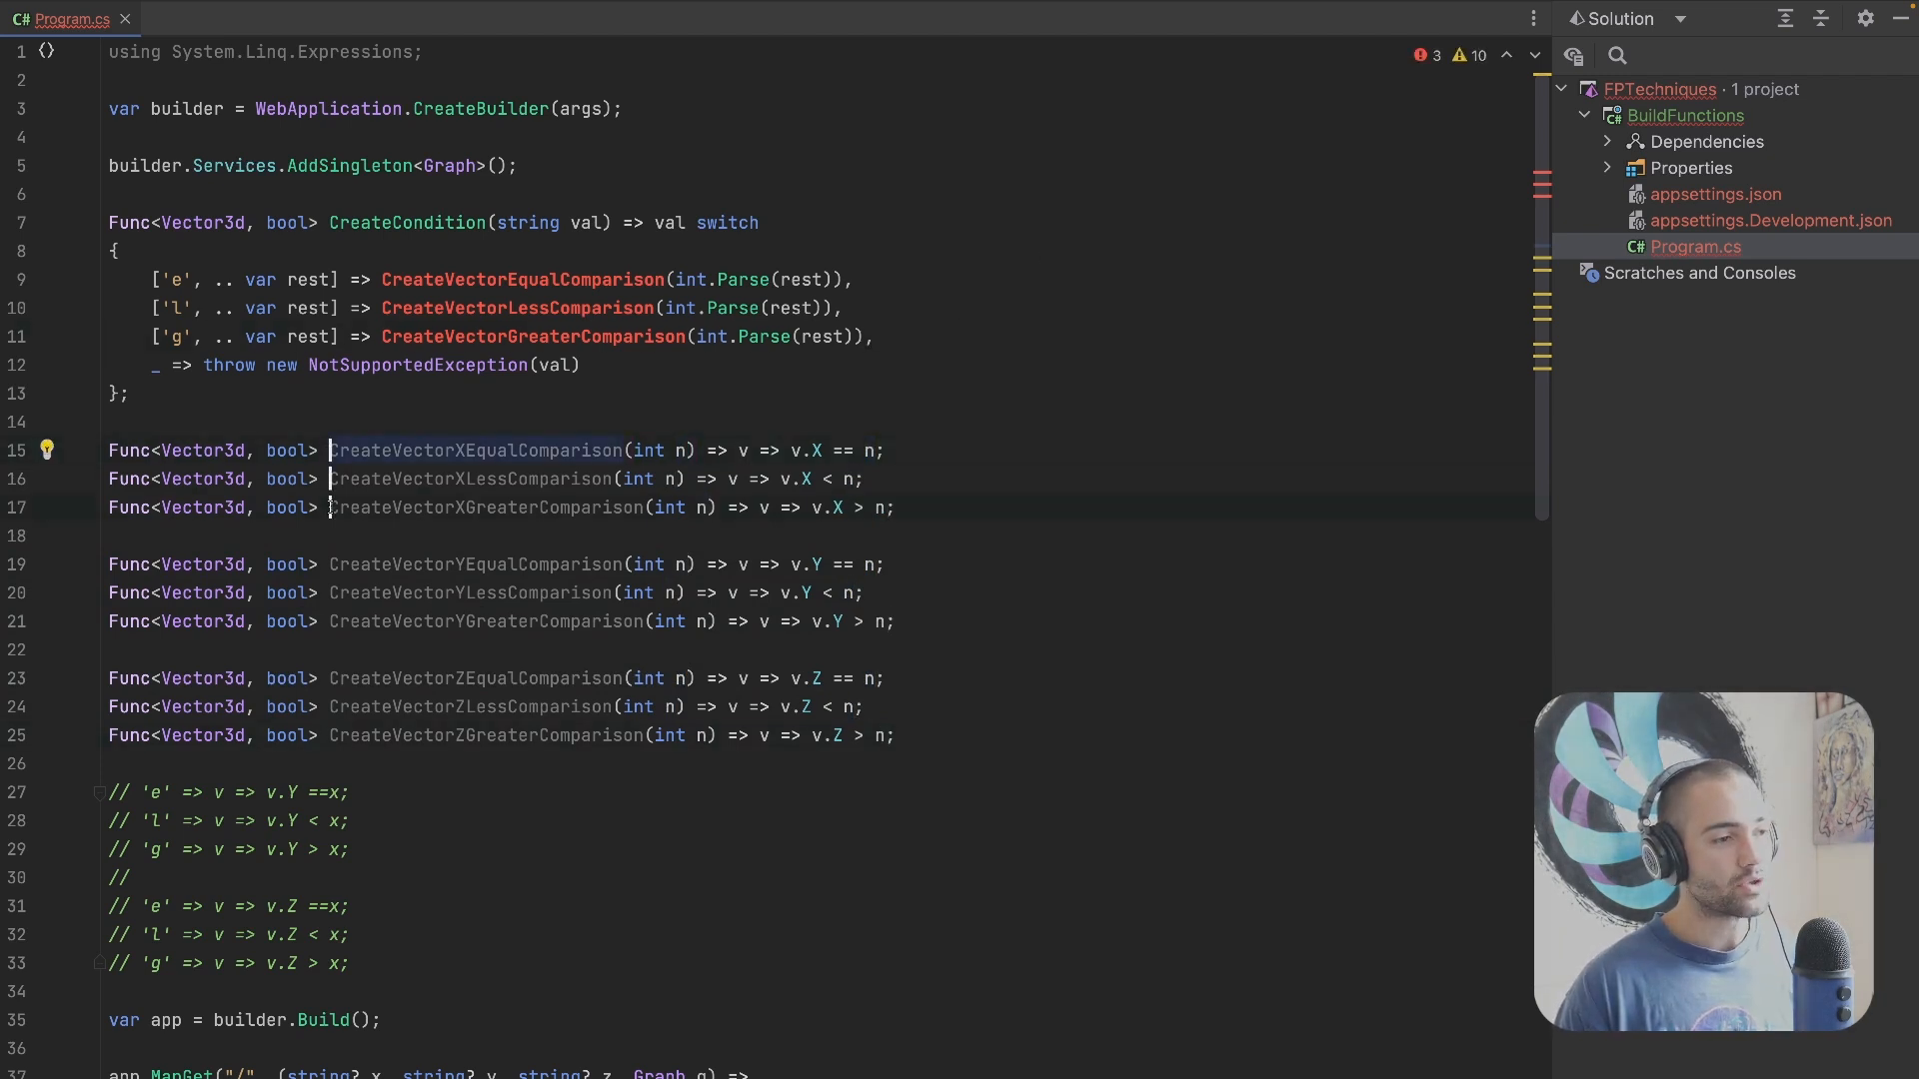
key(ctrl+shift+Right)
click(382, 279)
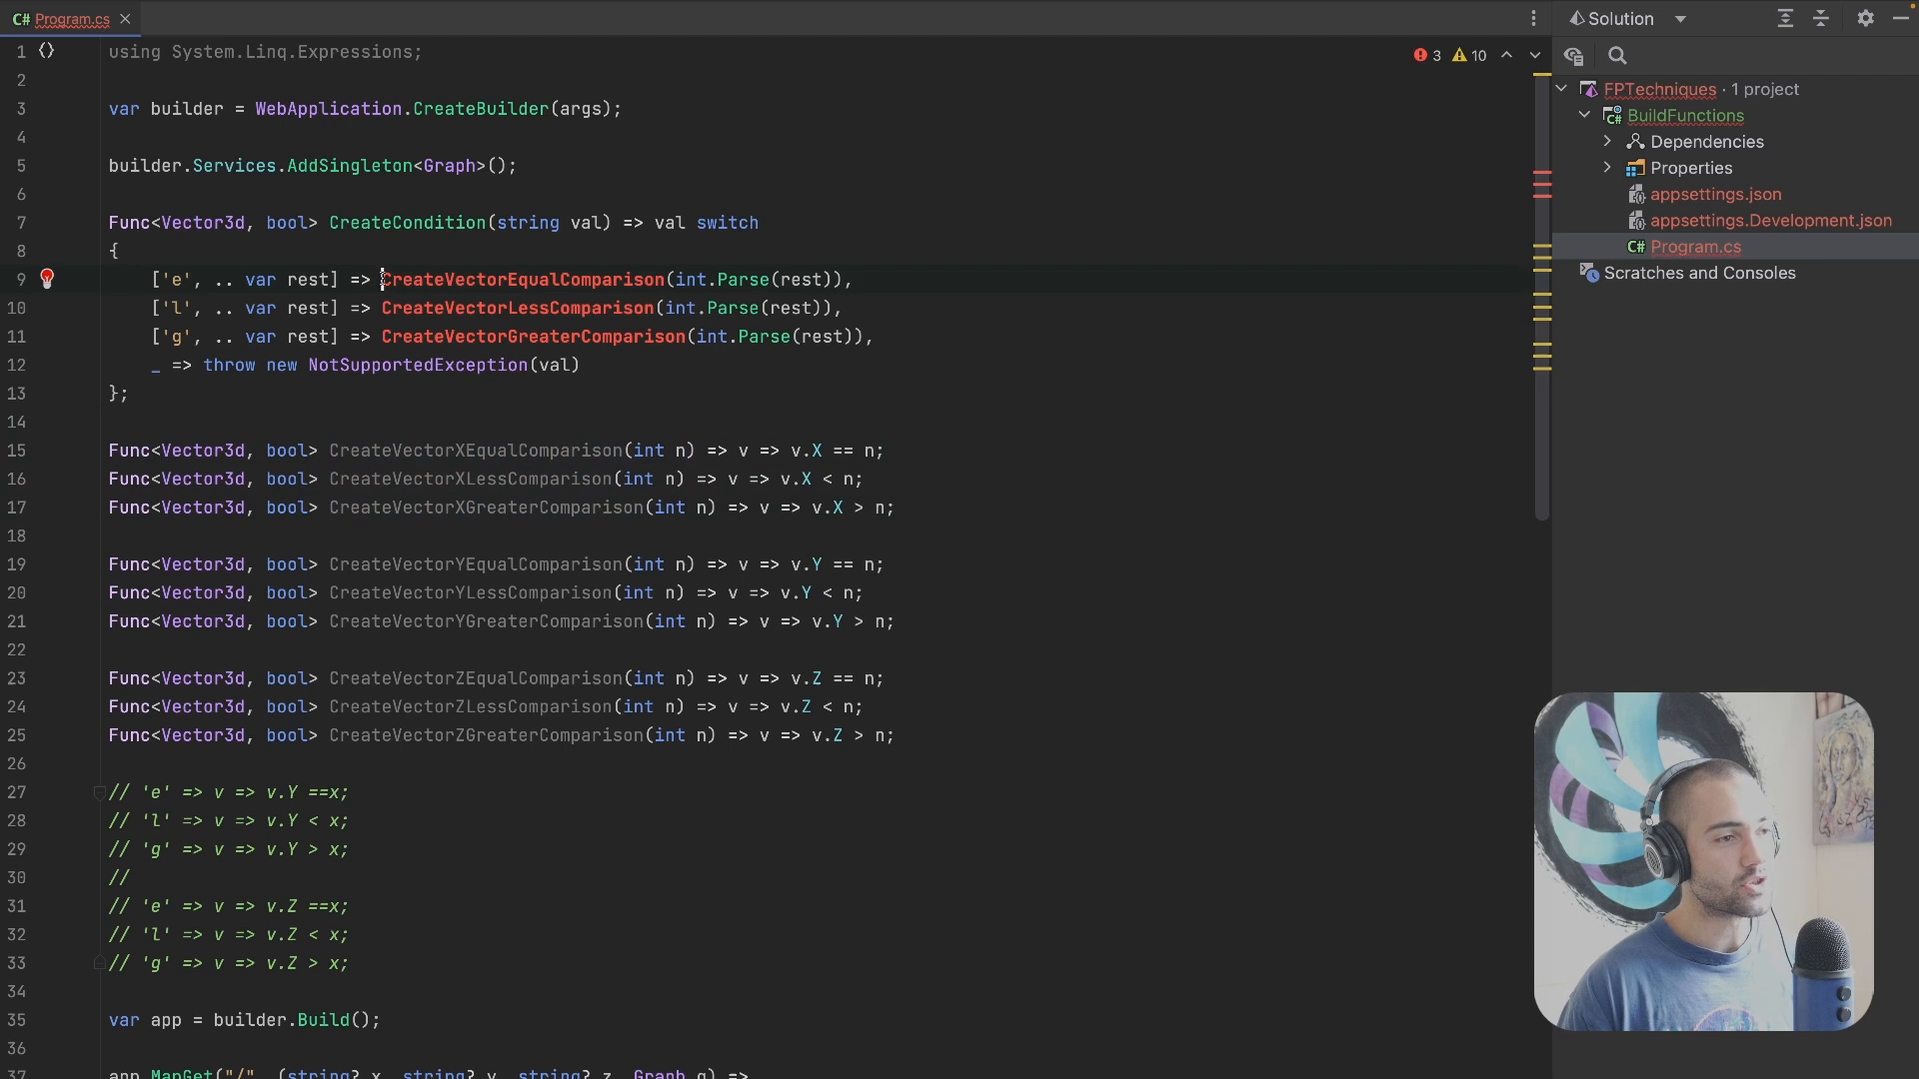
key(ctrl+shift+Right)
key(ctrl+w)
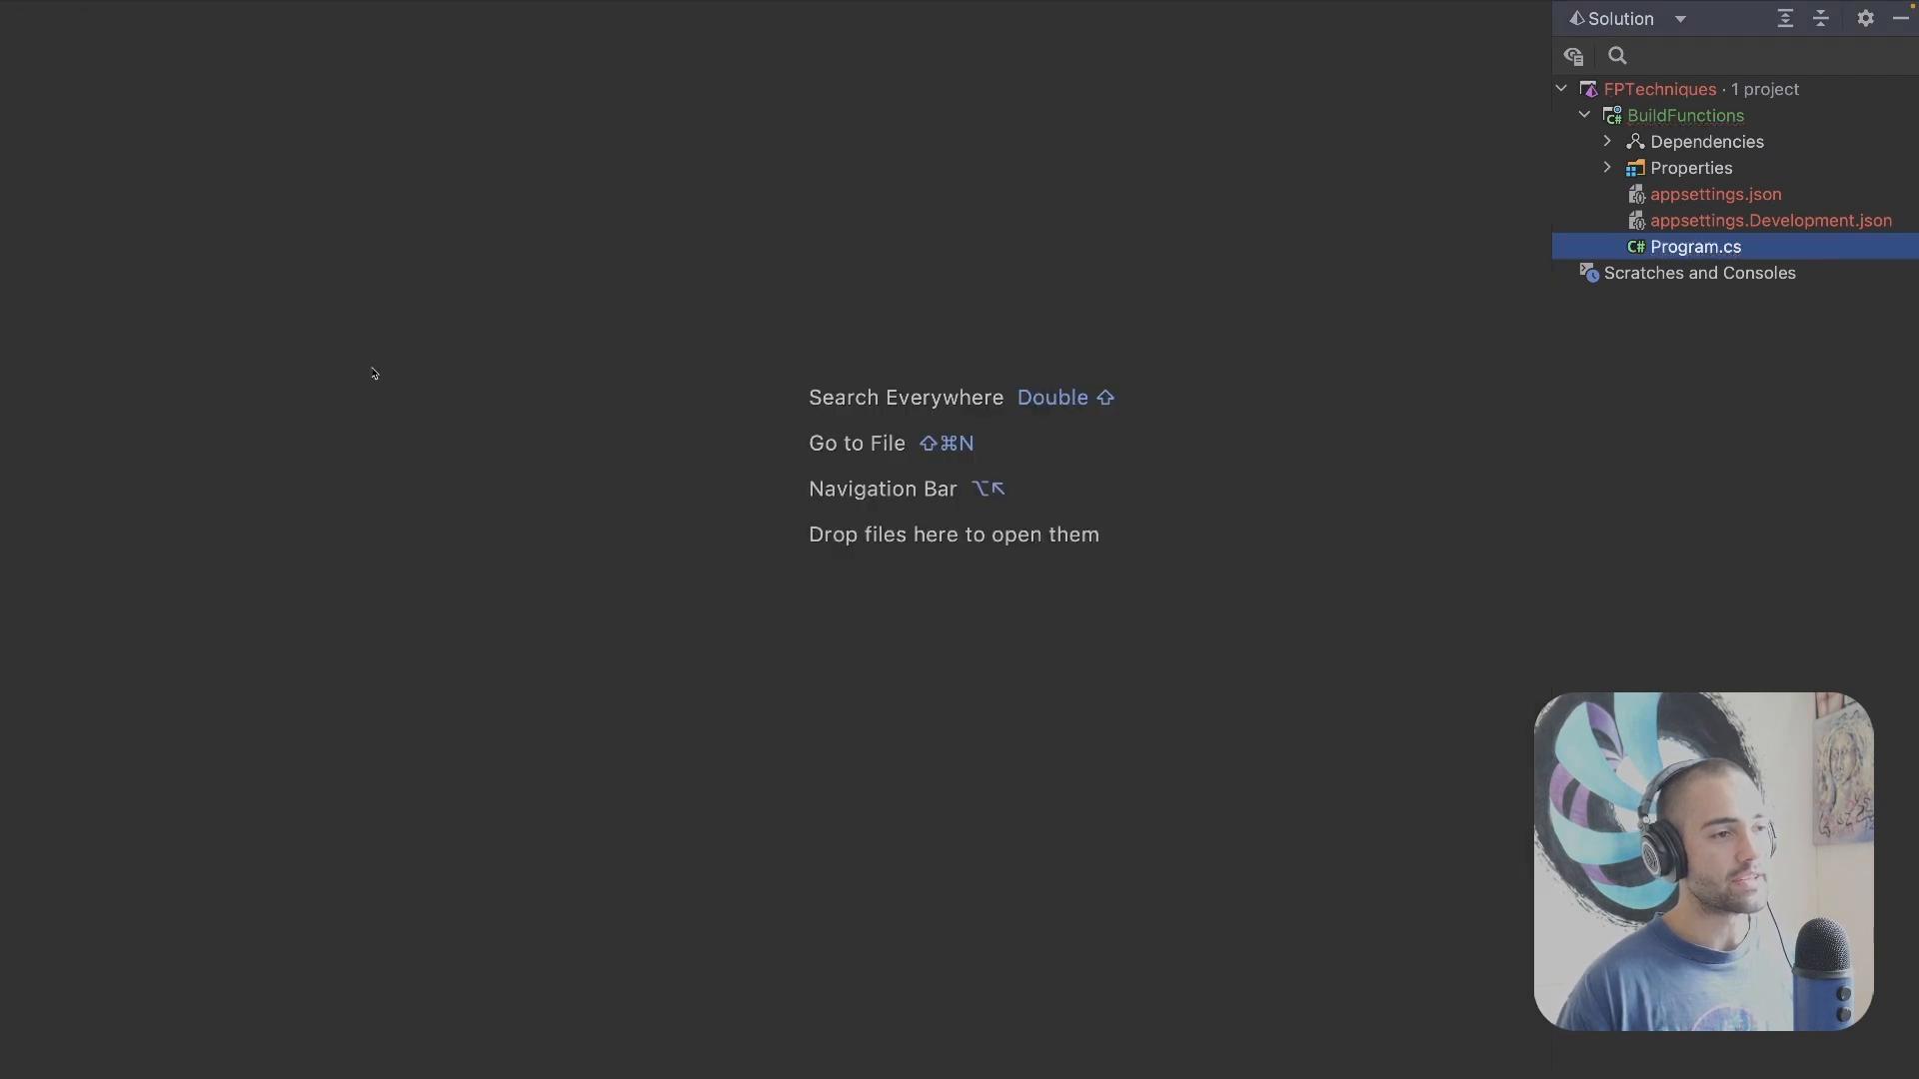
key(ctrl+shift+t)
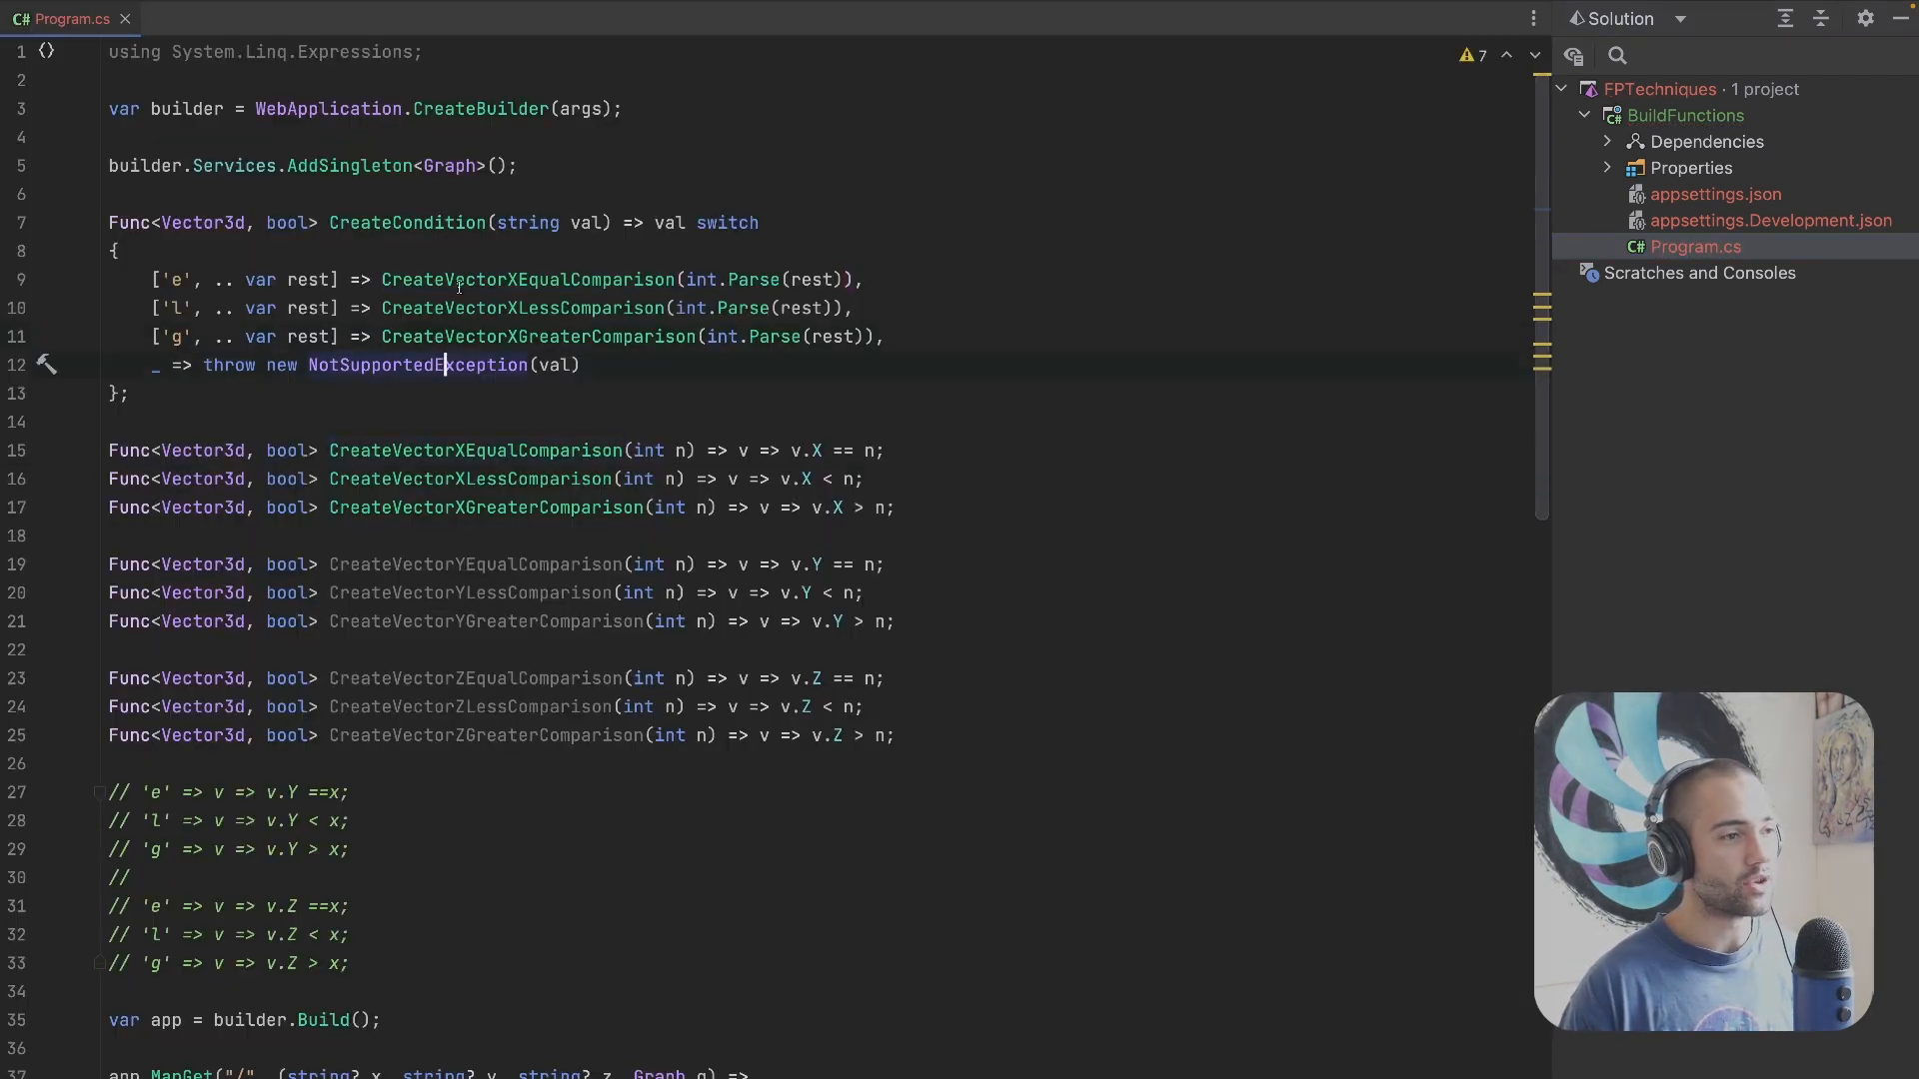
Step: Rename CreateCondition to CreateXCondition and duplicate the whole block twice
click(394, 222)
text(X)
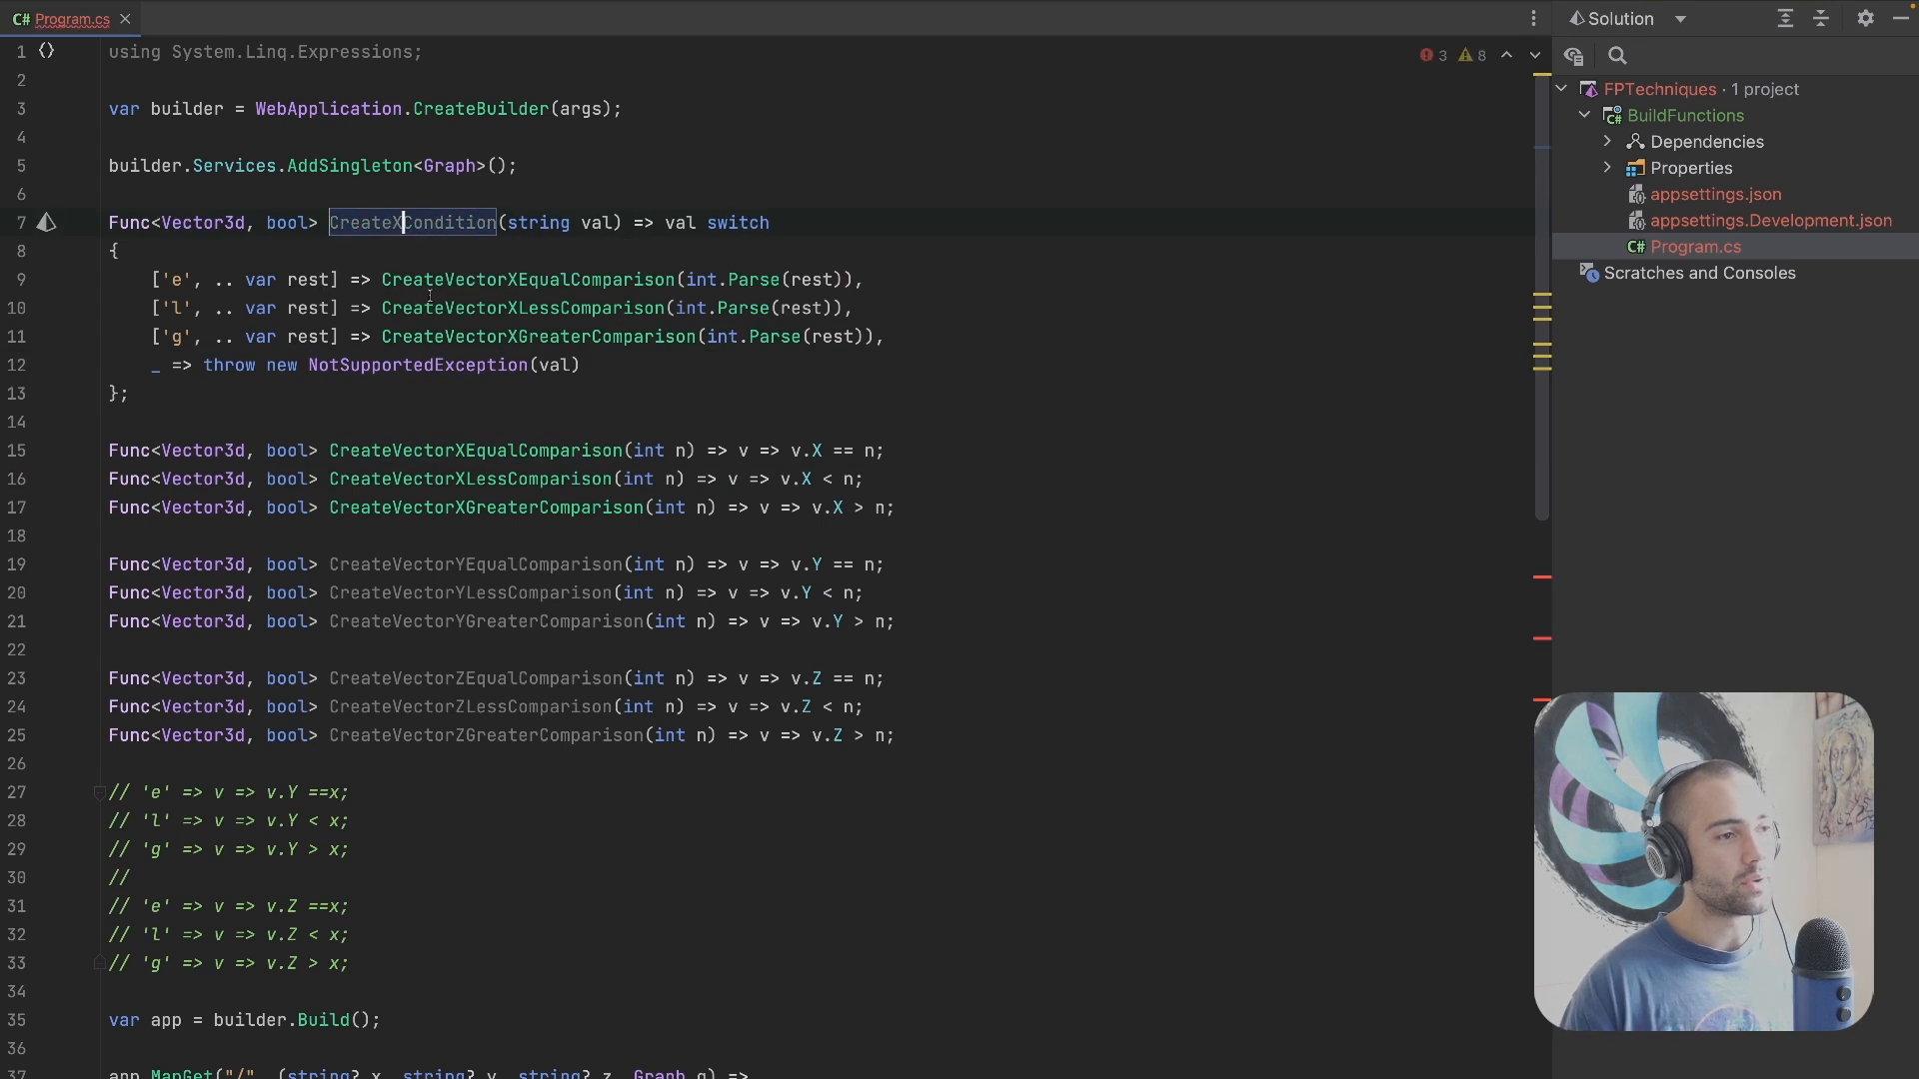
click(295, 394)
key(shift+Up)
key(Up)
key(Up)
key(Up)
key(ctrl+d)
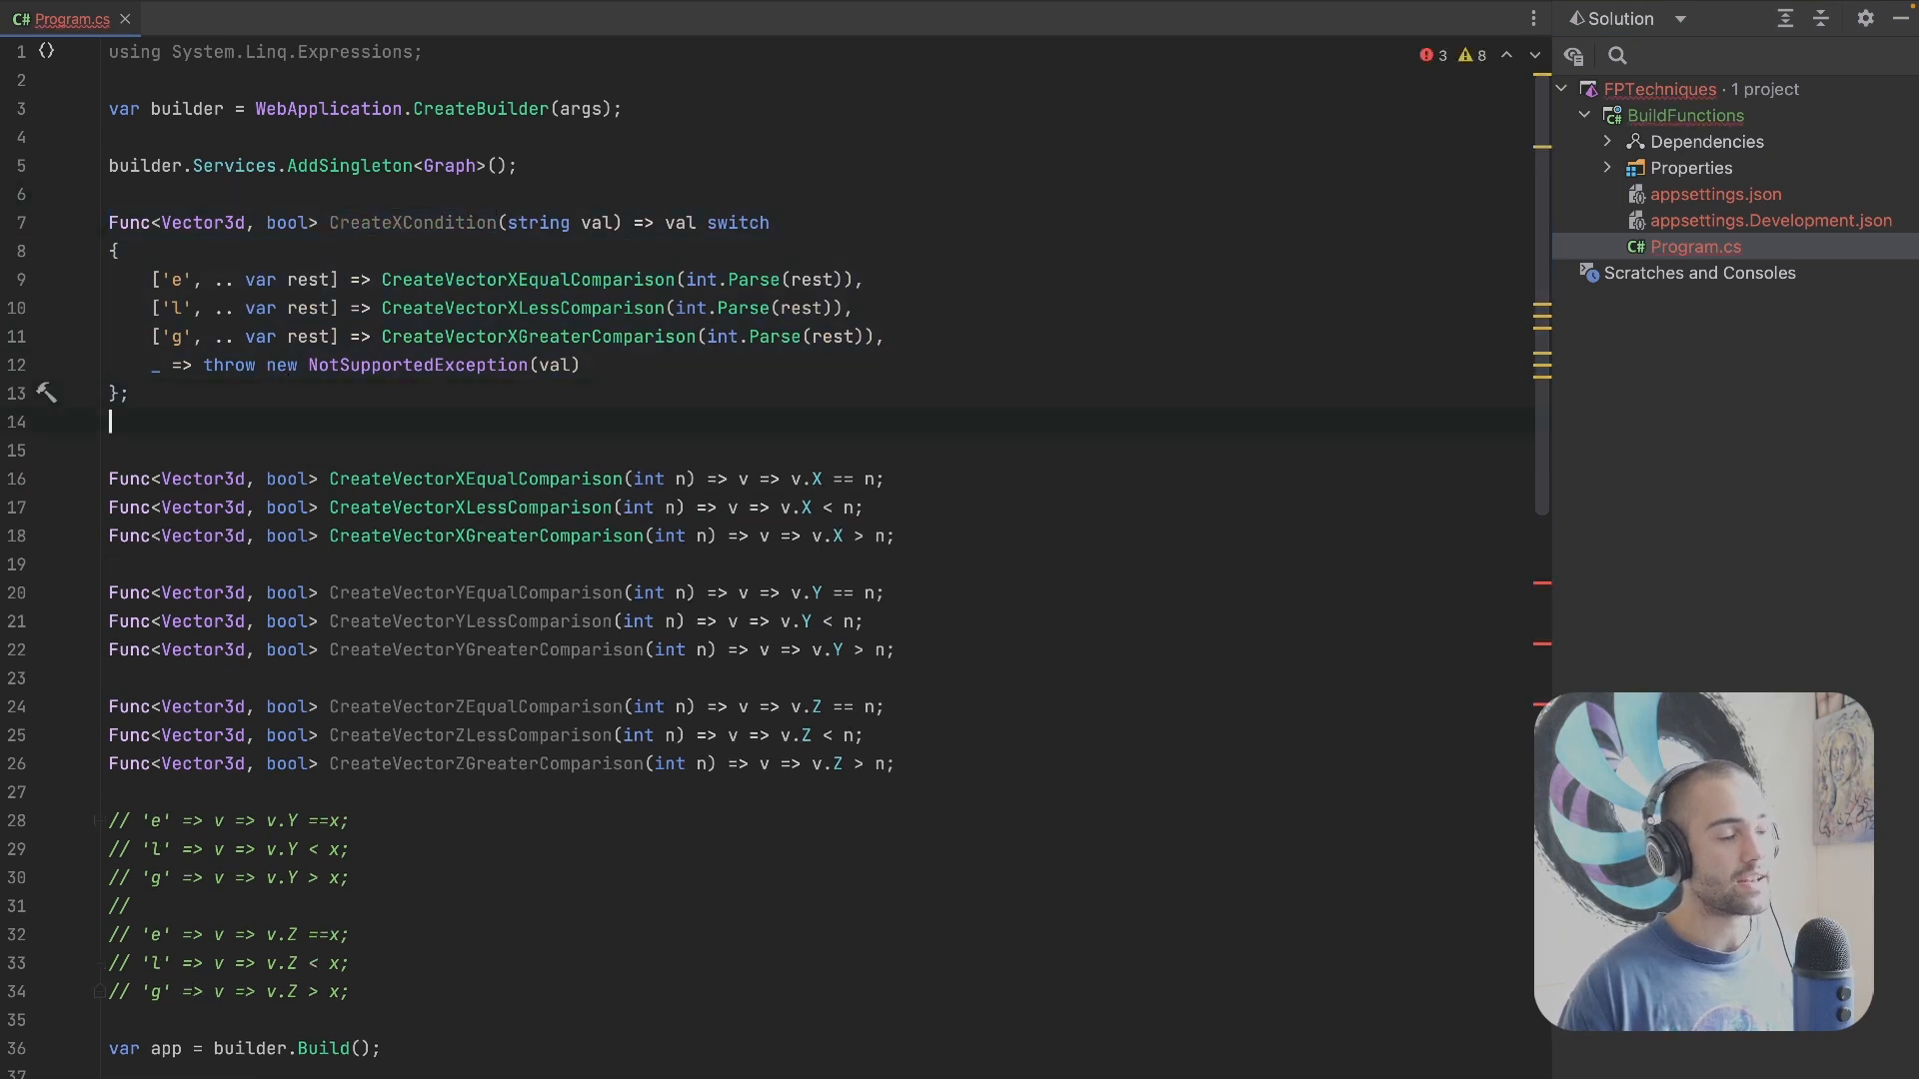
key(ctrl+d)
scroll(440, 732, down, 2)
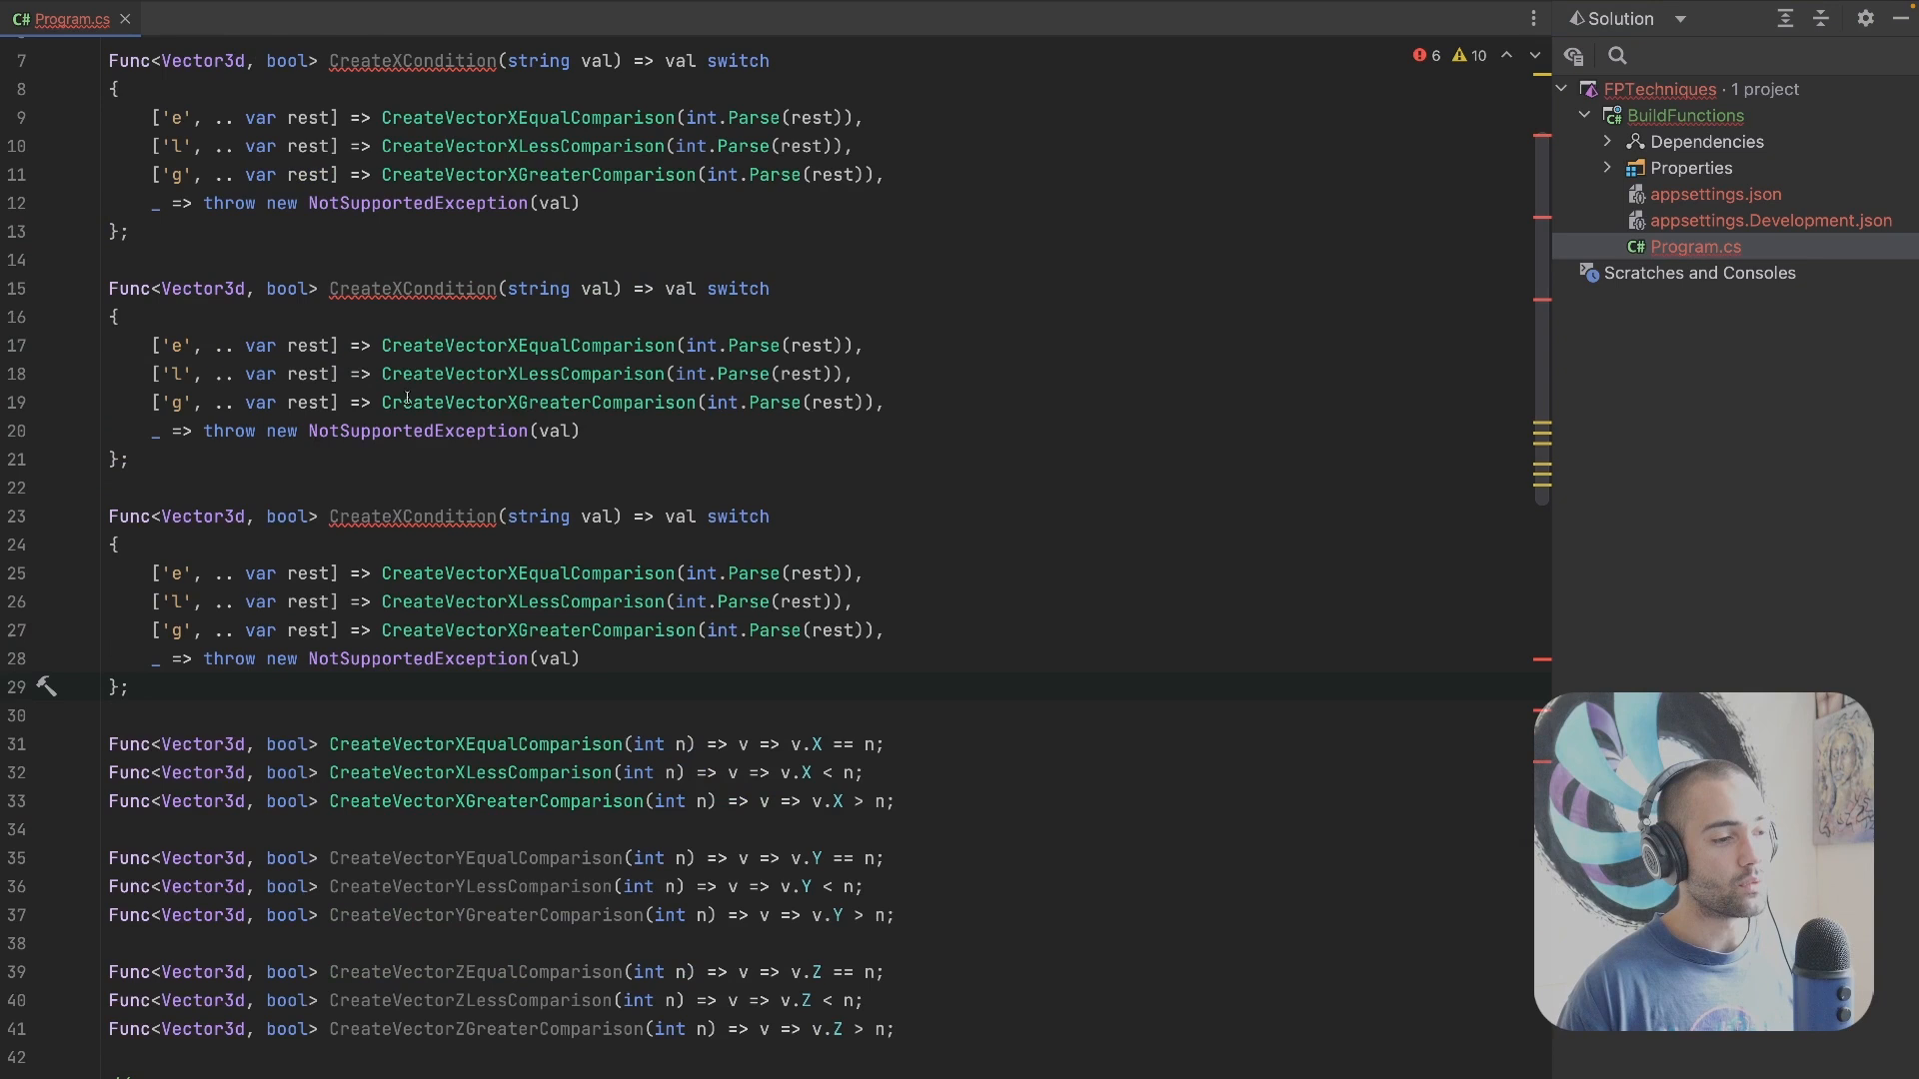
Step: With multi-caret edits, turn the copies into CreateYCondition and CreateZCondition calling the Y and Z functions
key(shift+Right)
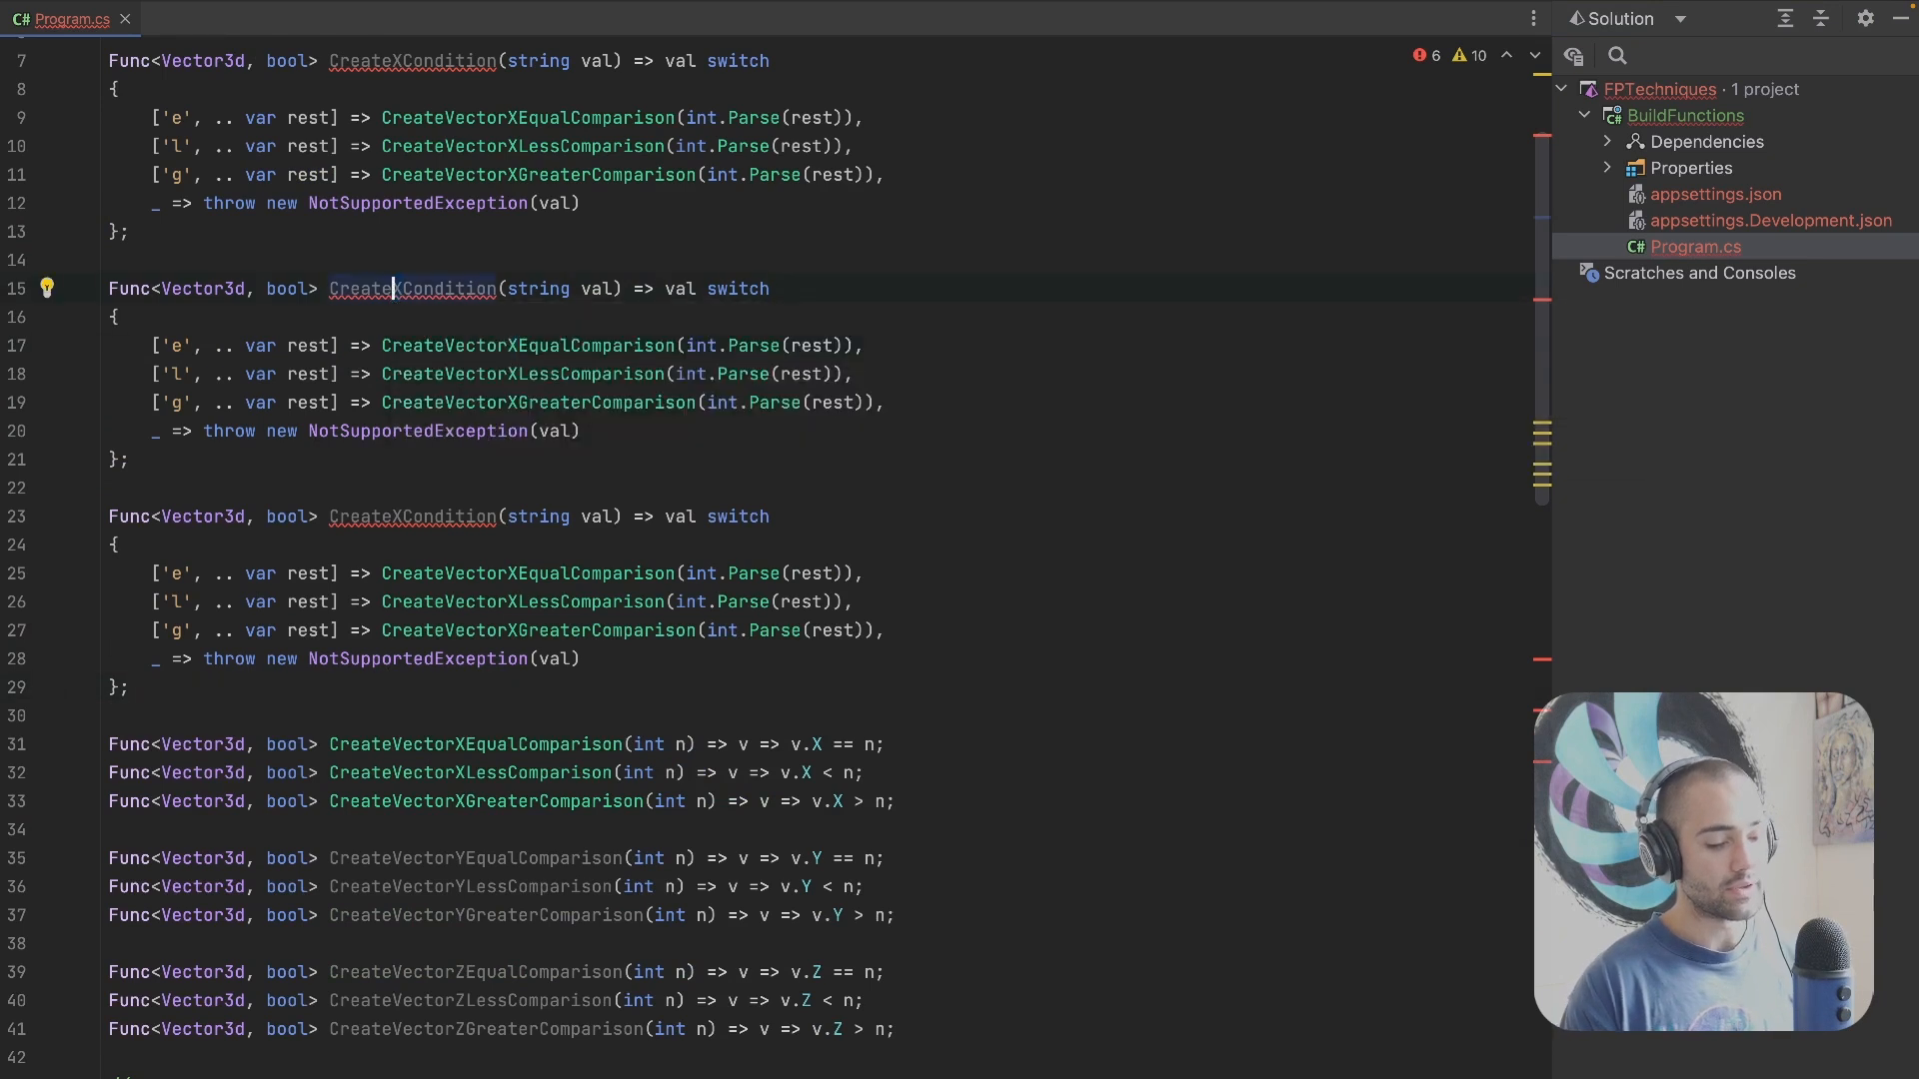
key(alt+j)
key(alt+j)
key(alt+j)
text(Y)
click(395, 515)
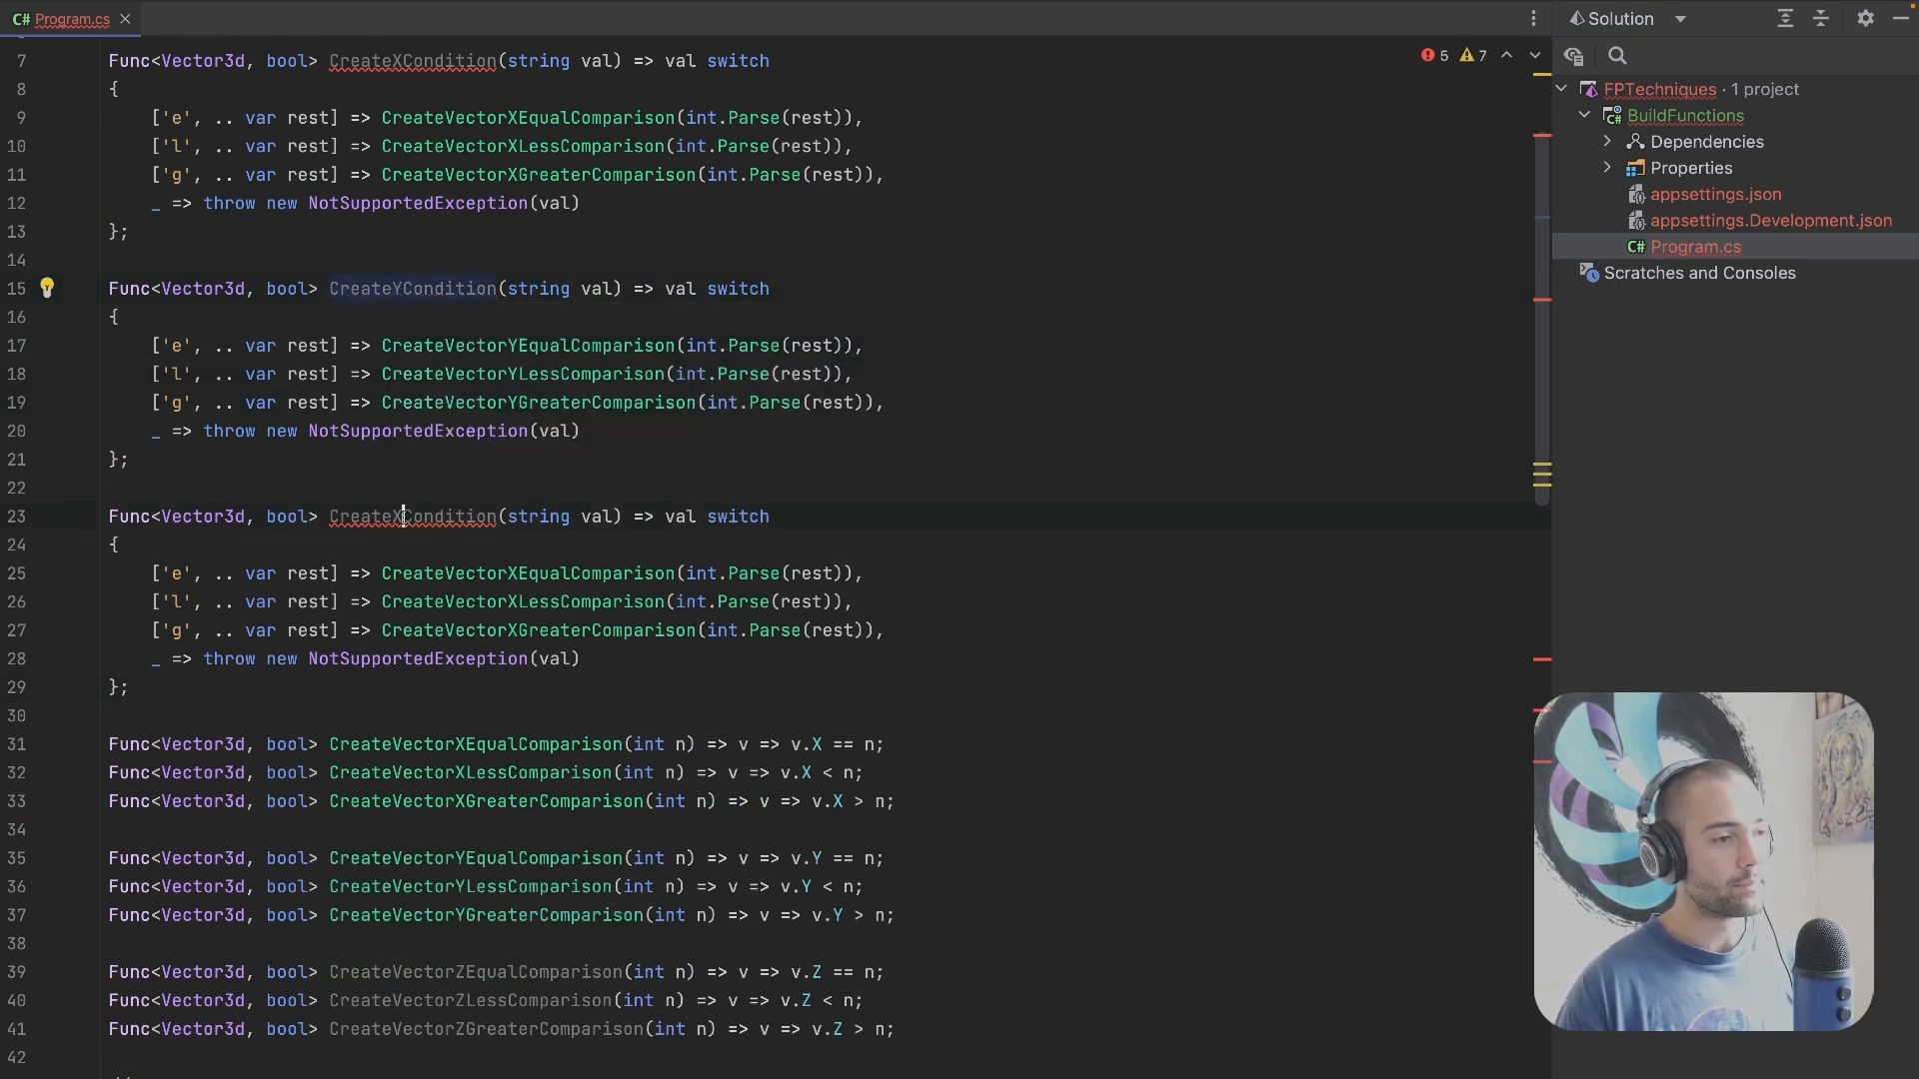
key(shift+Right)
key(alt+j)
key(alt+j)
text(Z)
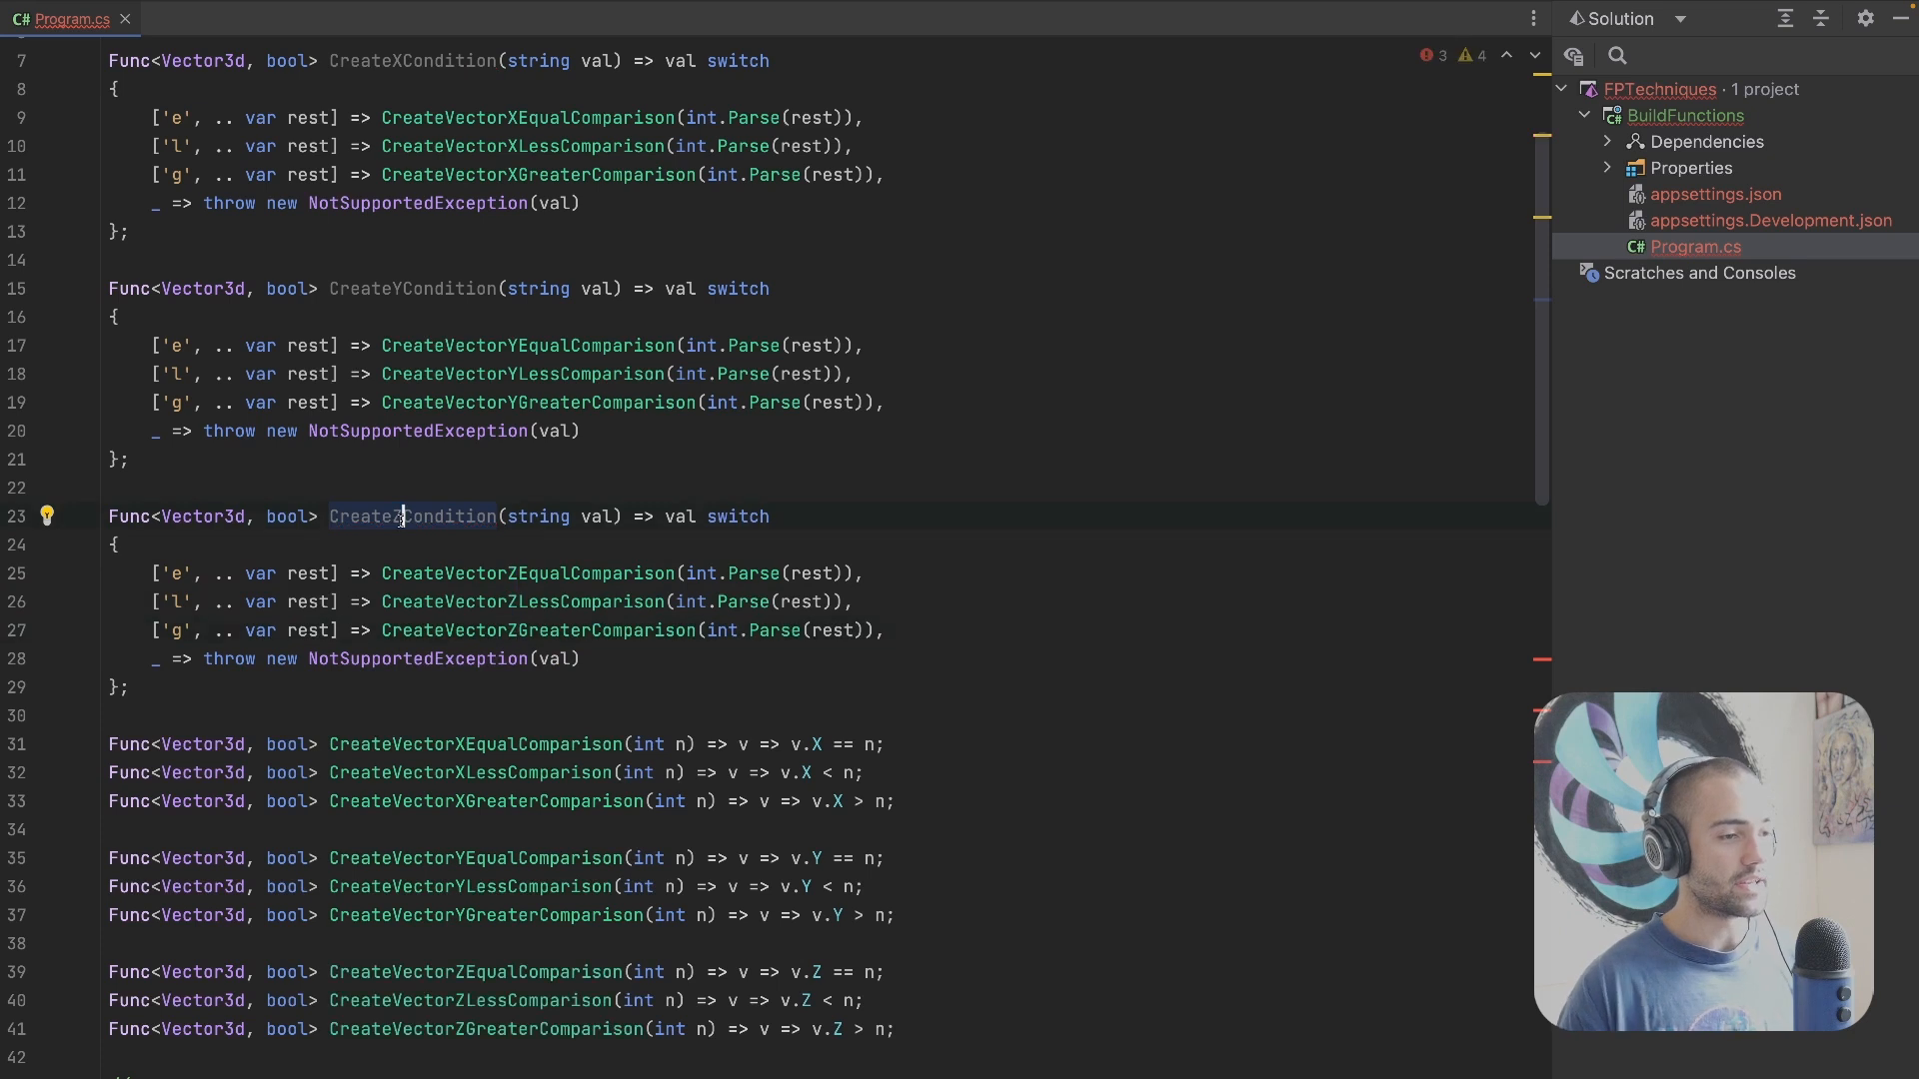
key(F2)
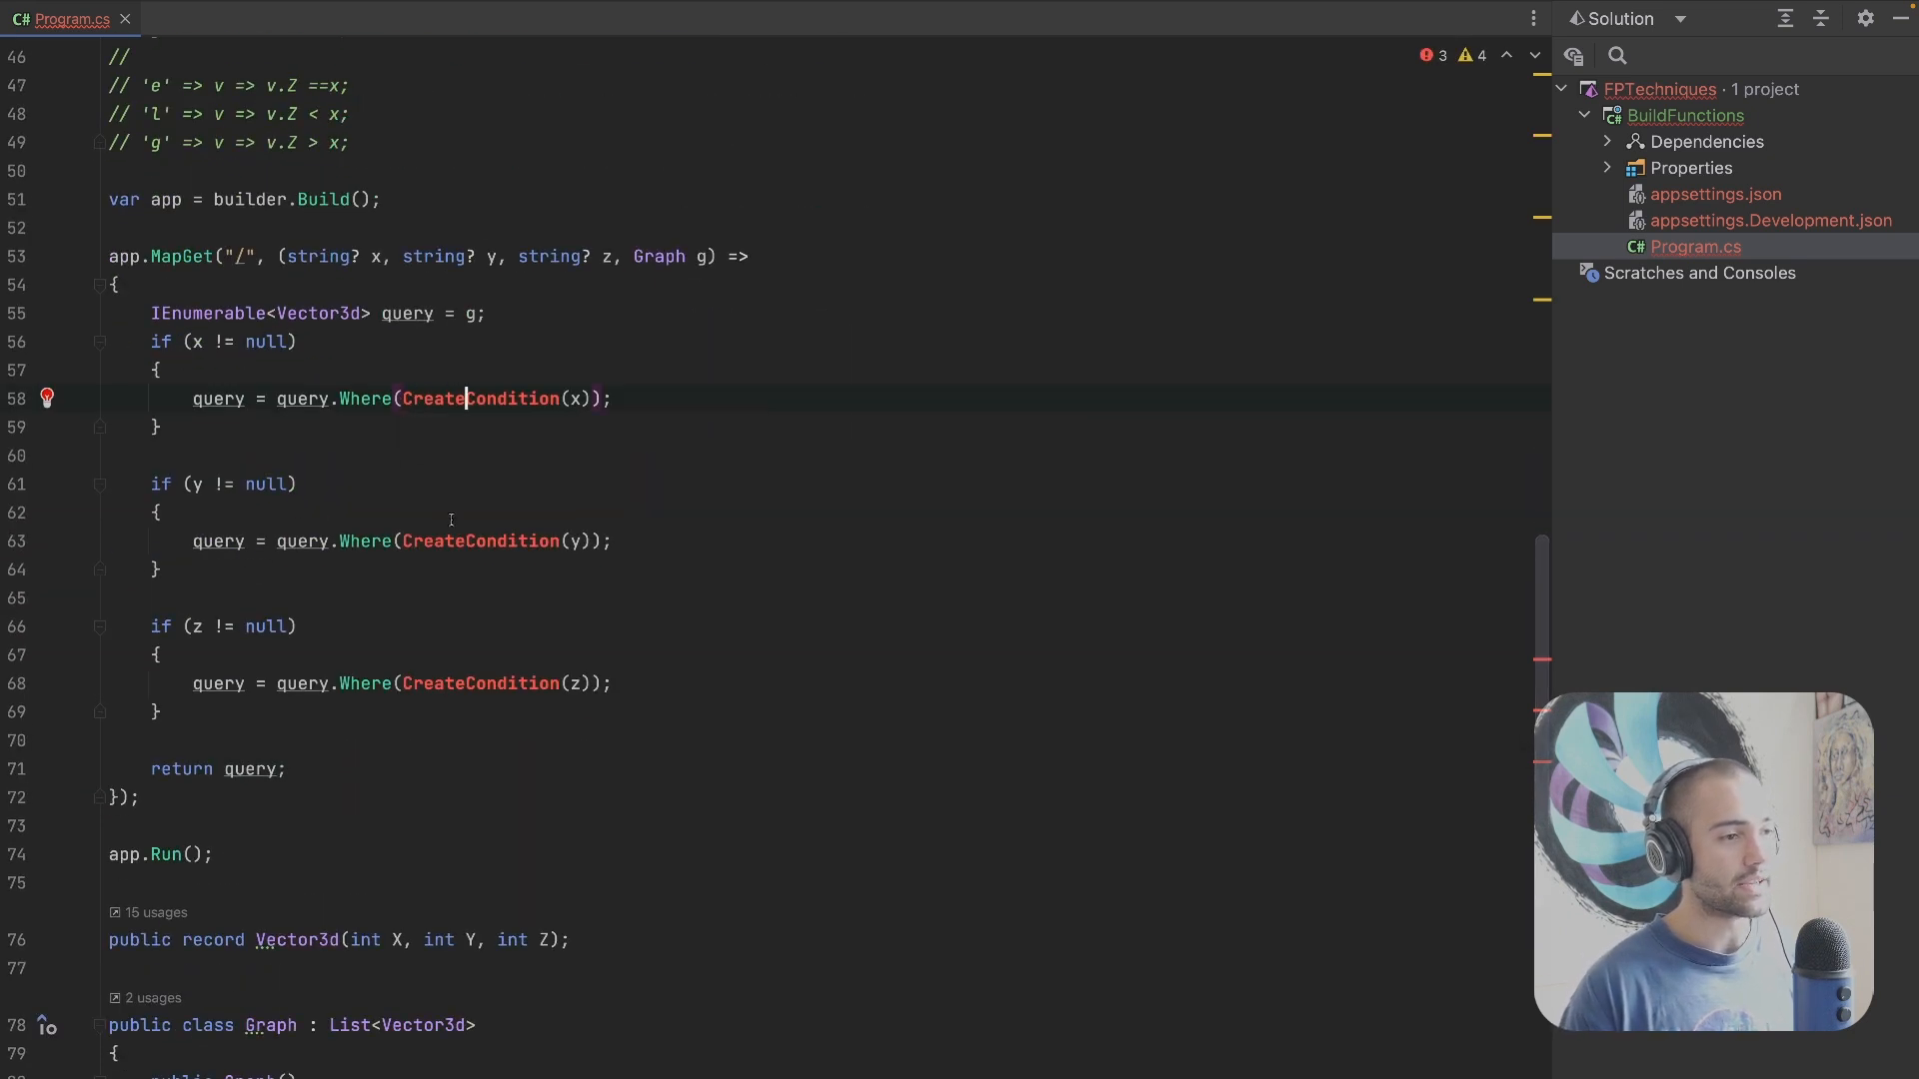
text(X)
Step: Complete the endpoint calls as CreateYCondition and CreateZCondition after CreateXCondition
key(F2)
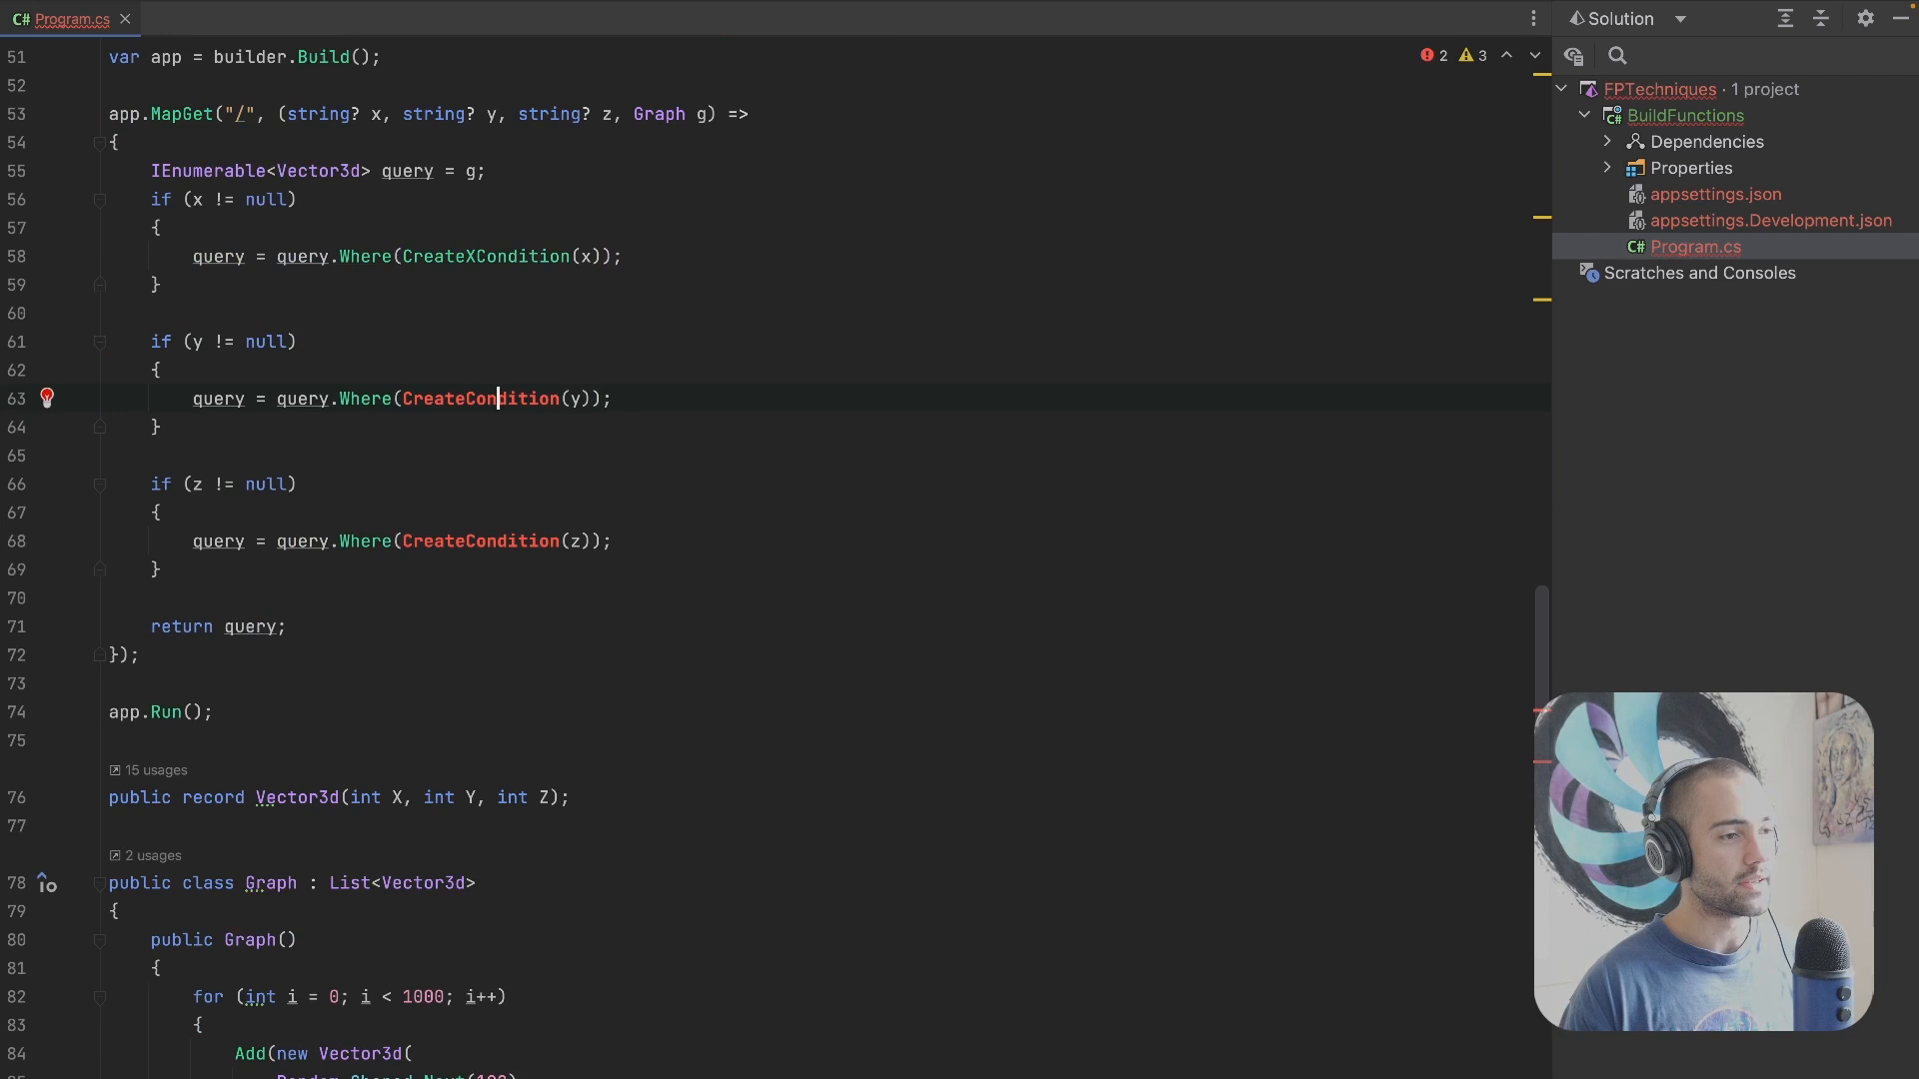
text(Y)
key(F2)
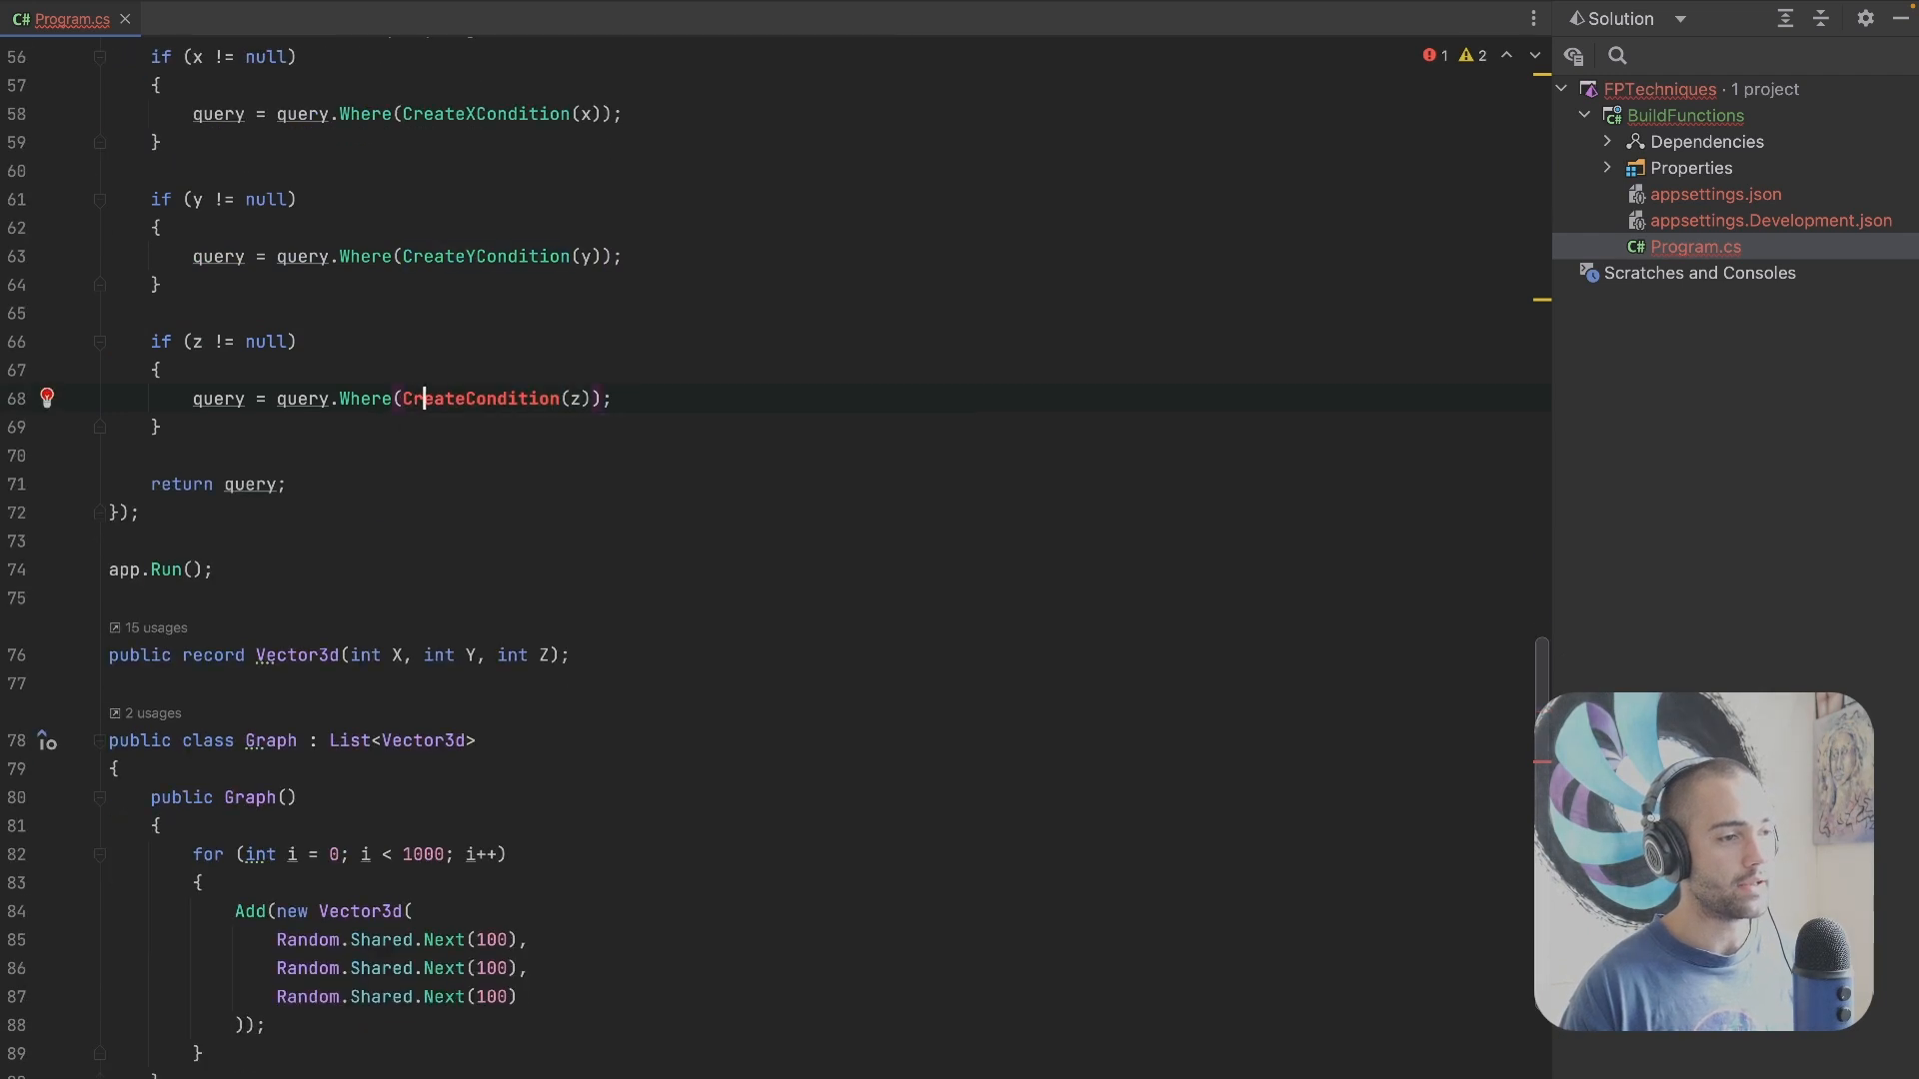
text(Z)
key(Escape)
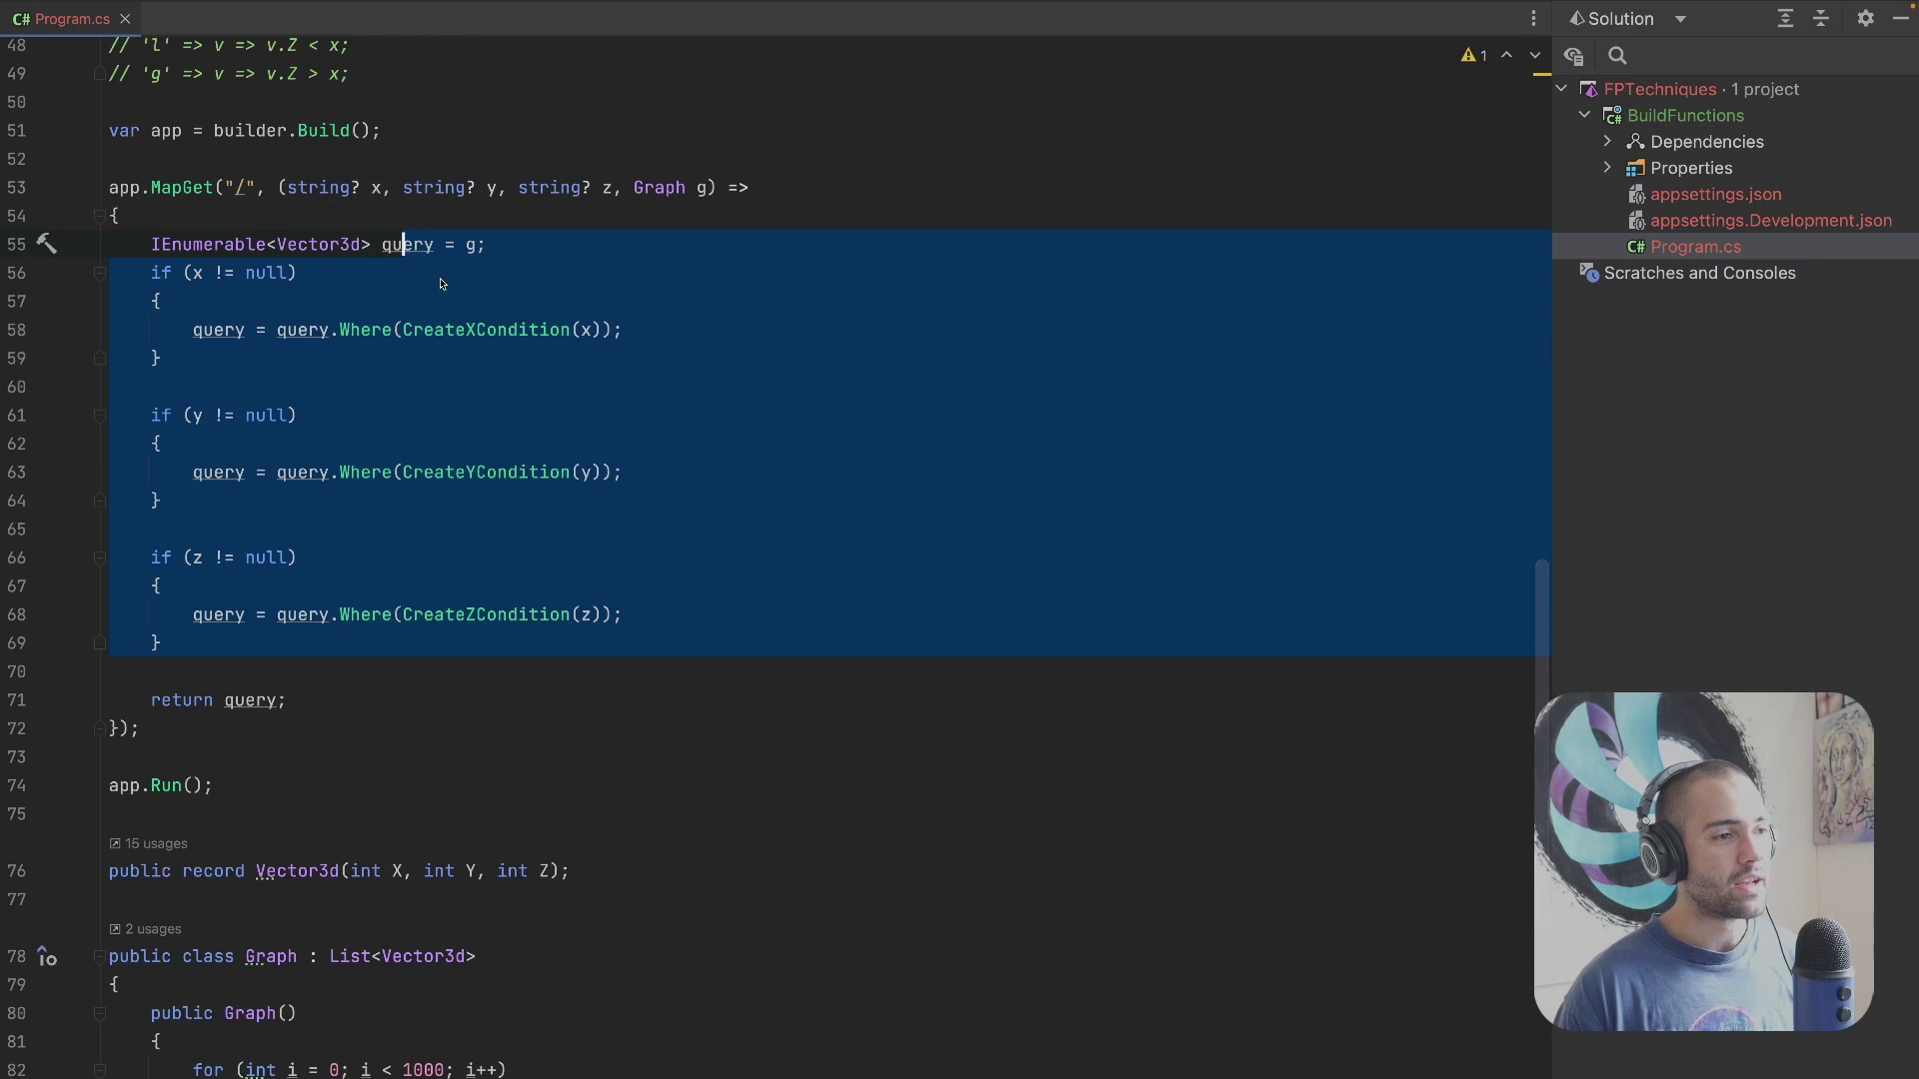
Step: Delete the commented-out lambda sketch lines and switch to the browser to test
drag(111, 215, 161, 642)
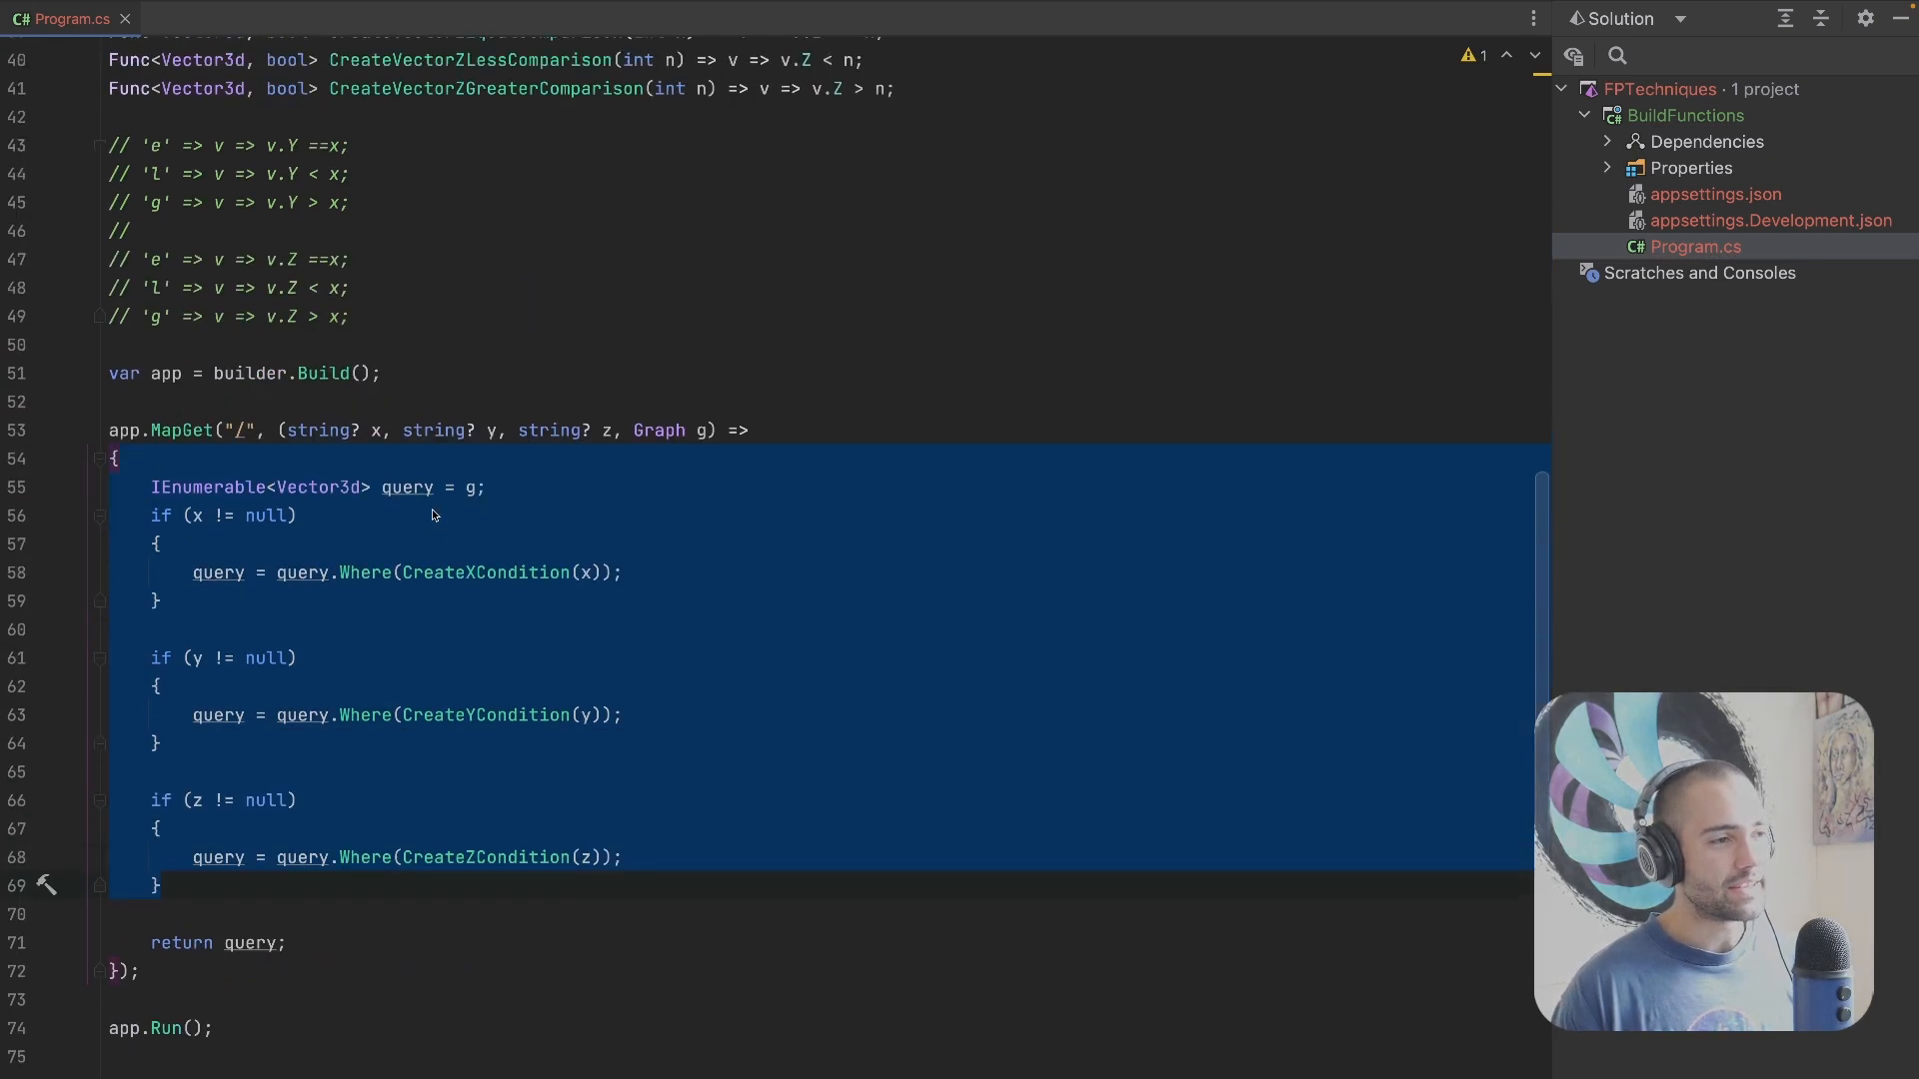
scroll(450, 525, up, 10)
scroll(520, 583, up, 2)
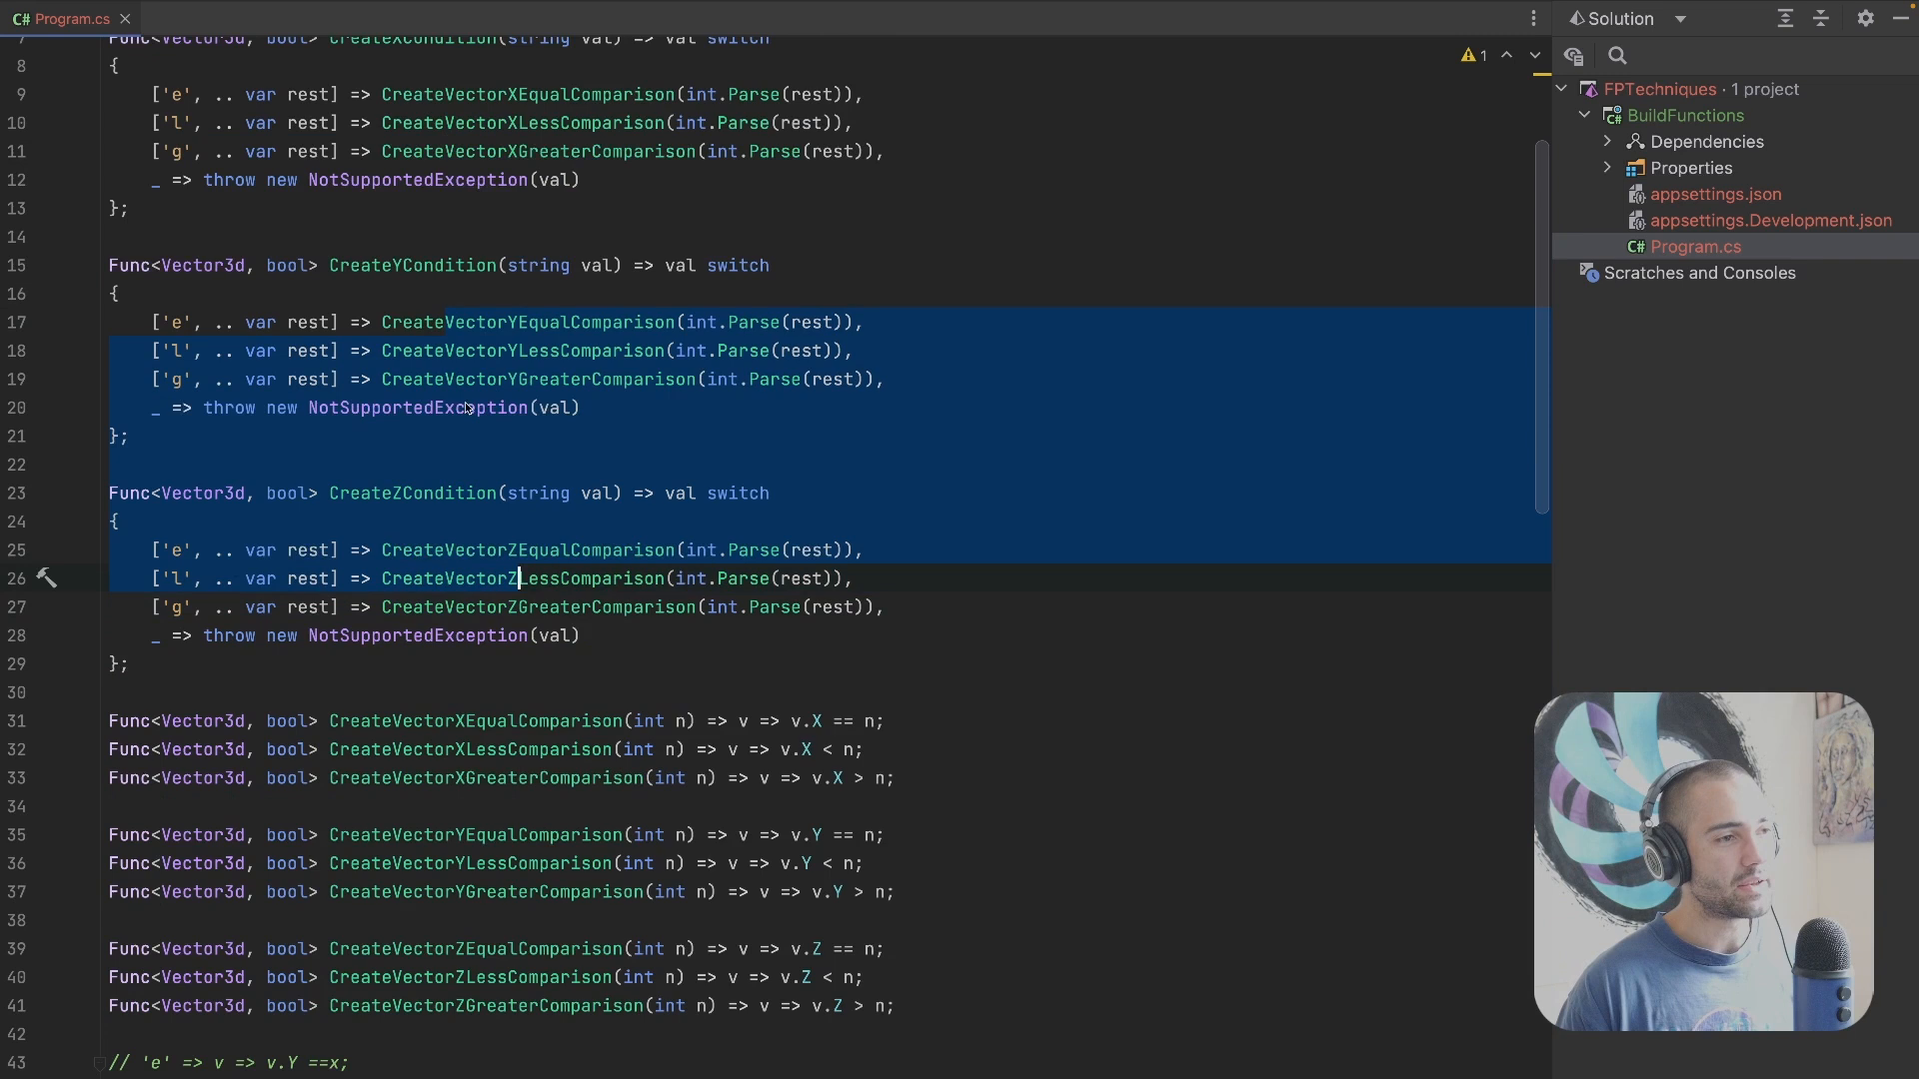
click(468, 150)
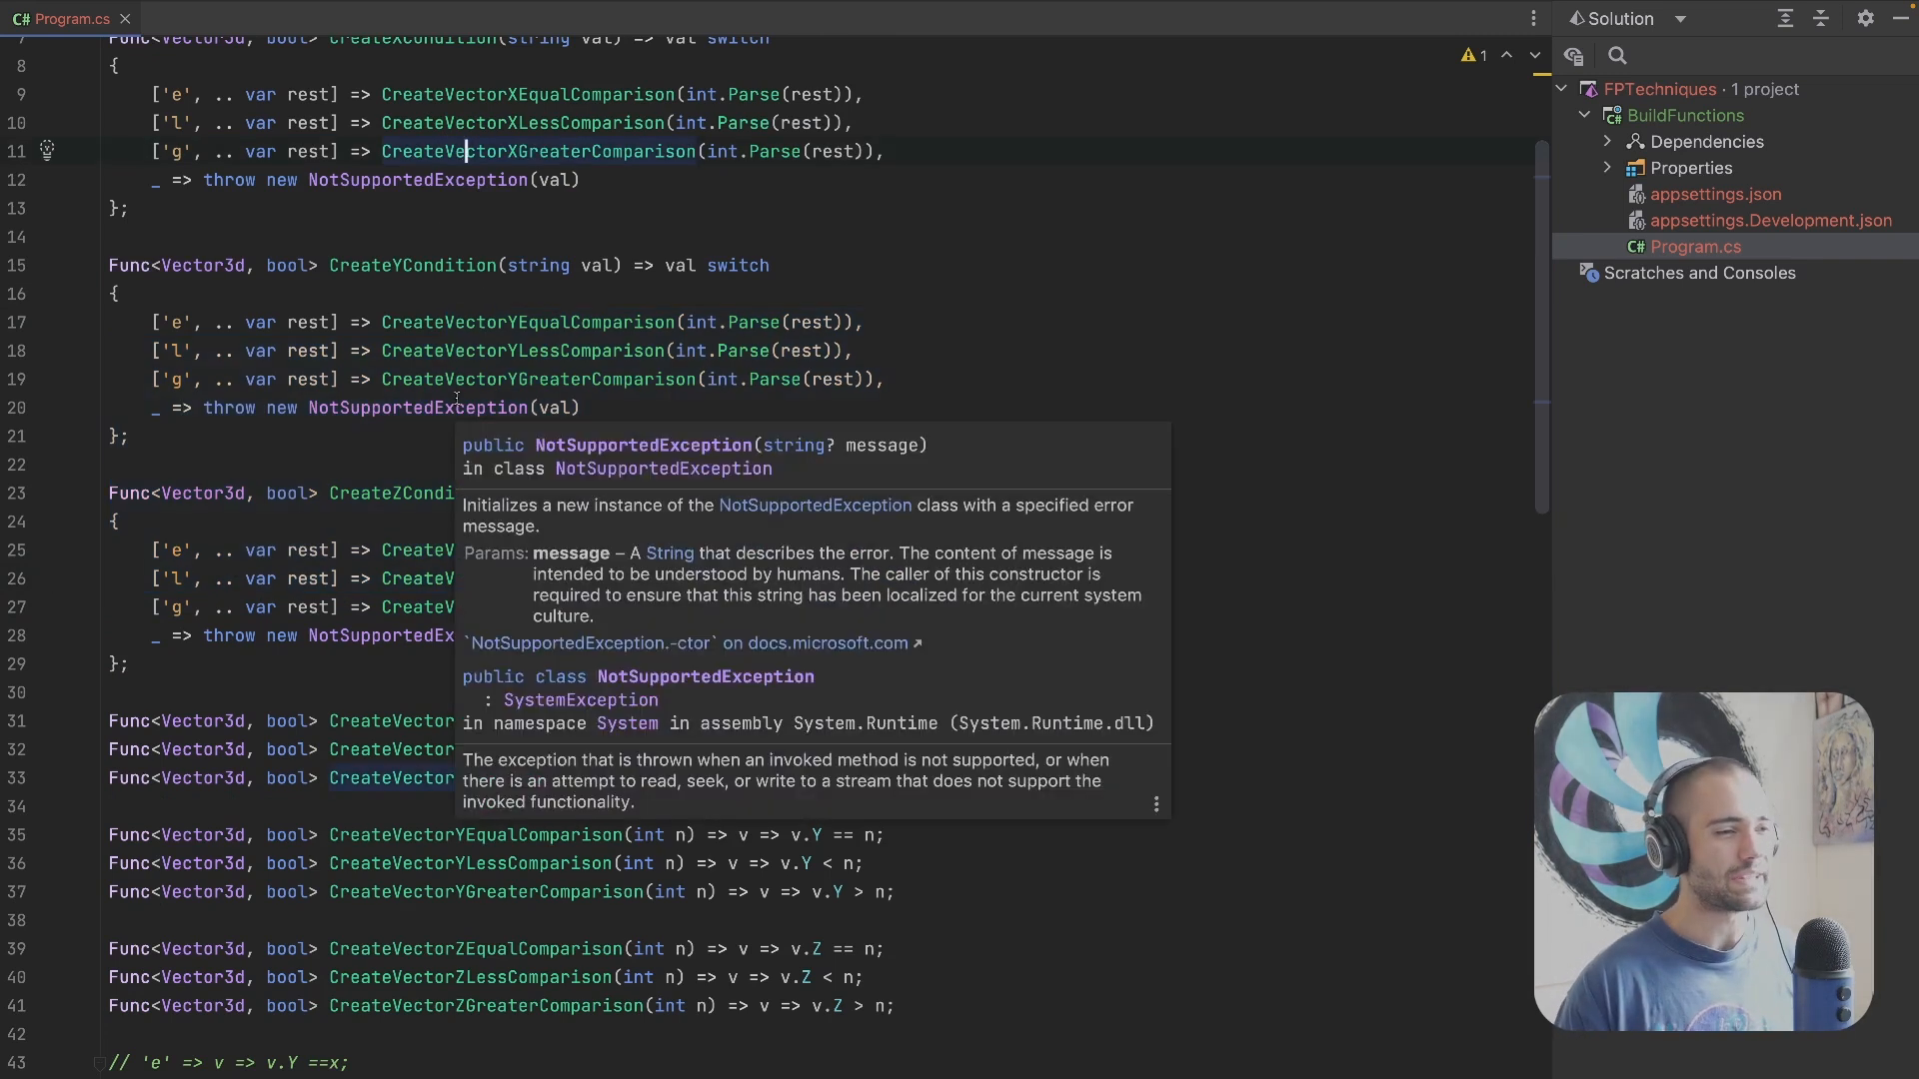
drag(900, 1049, 497, 193)
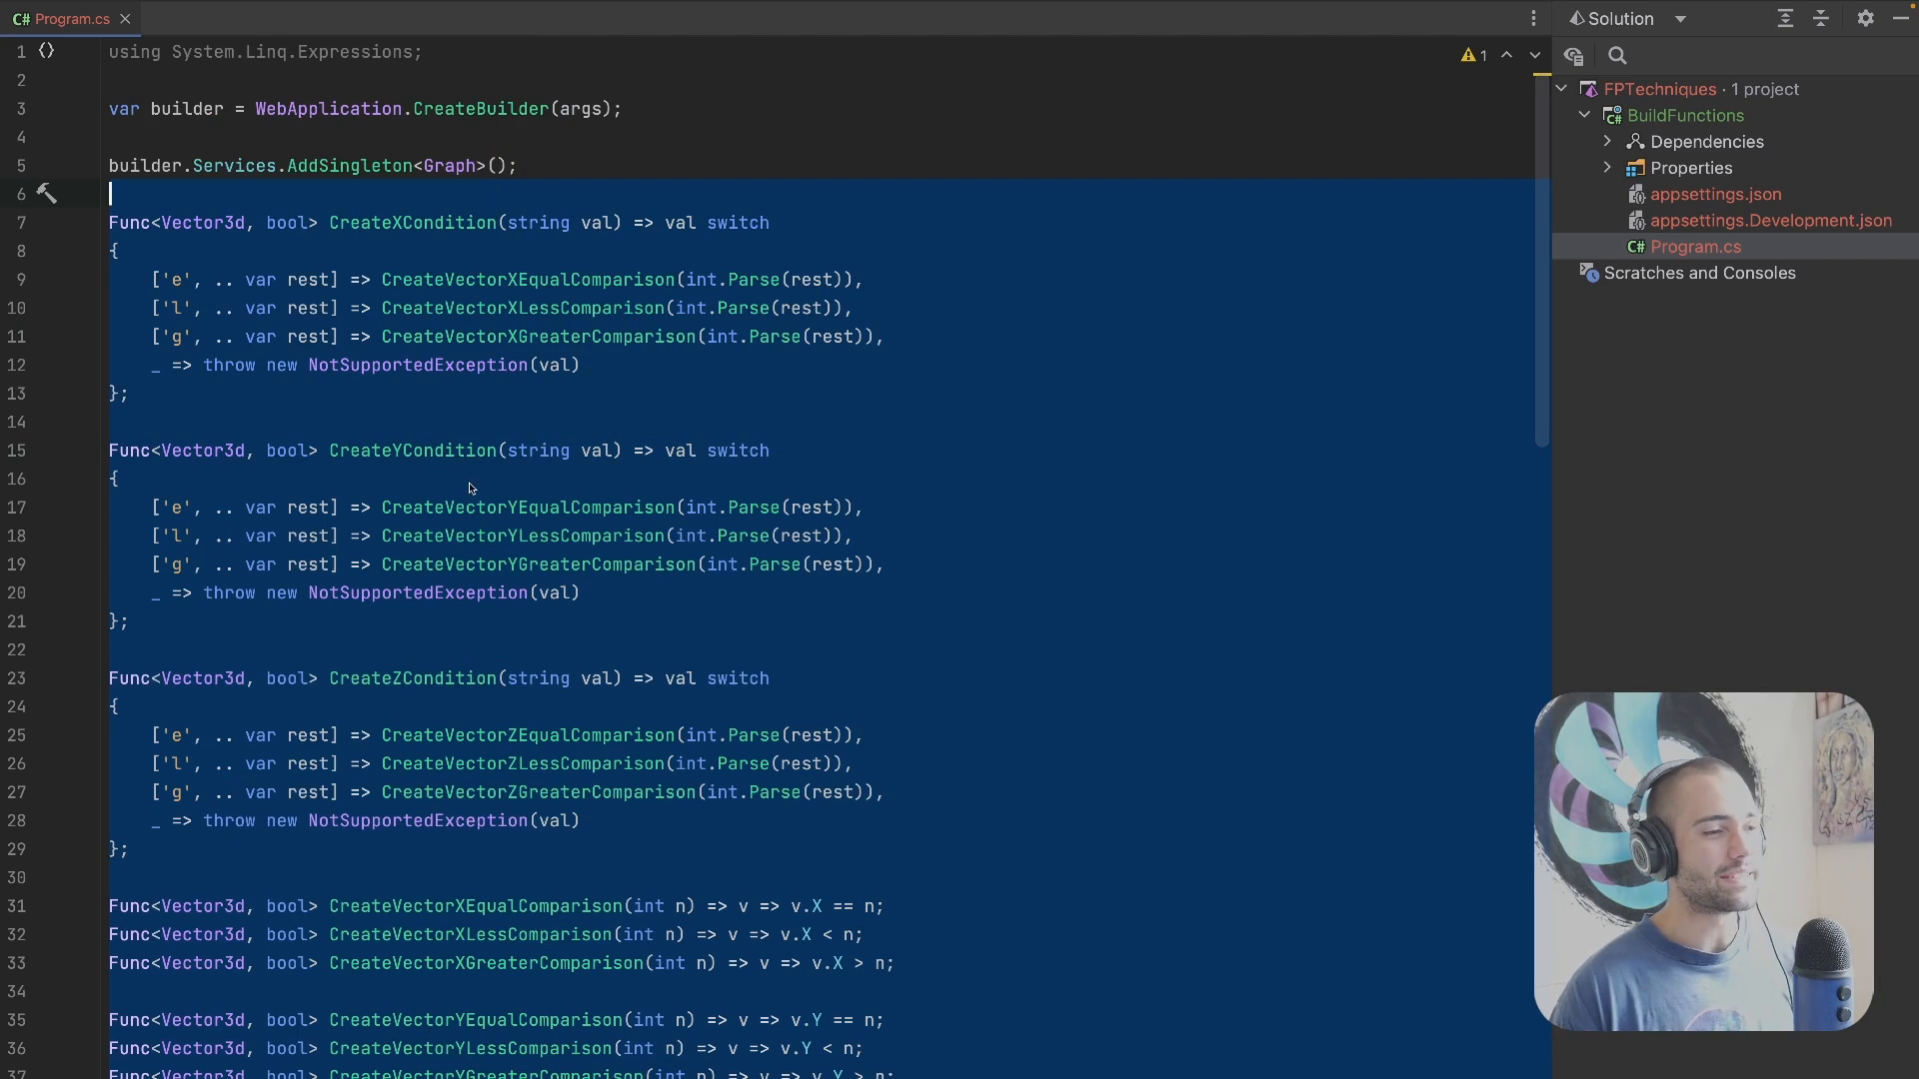
click(439, 620)
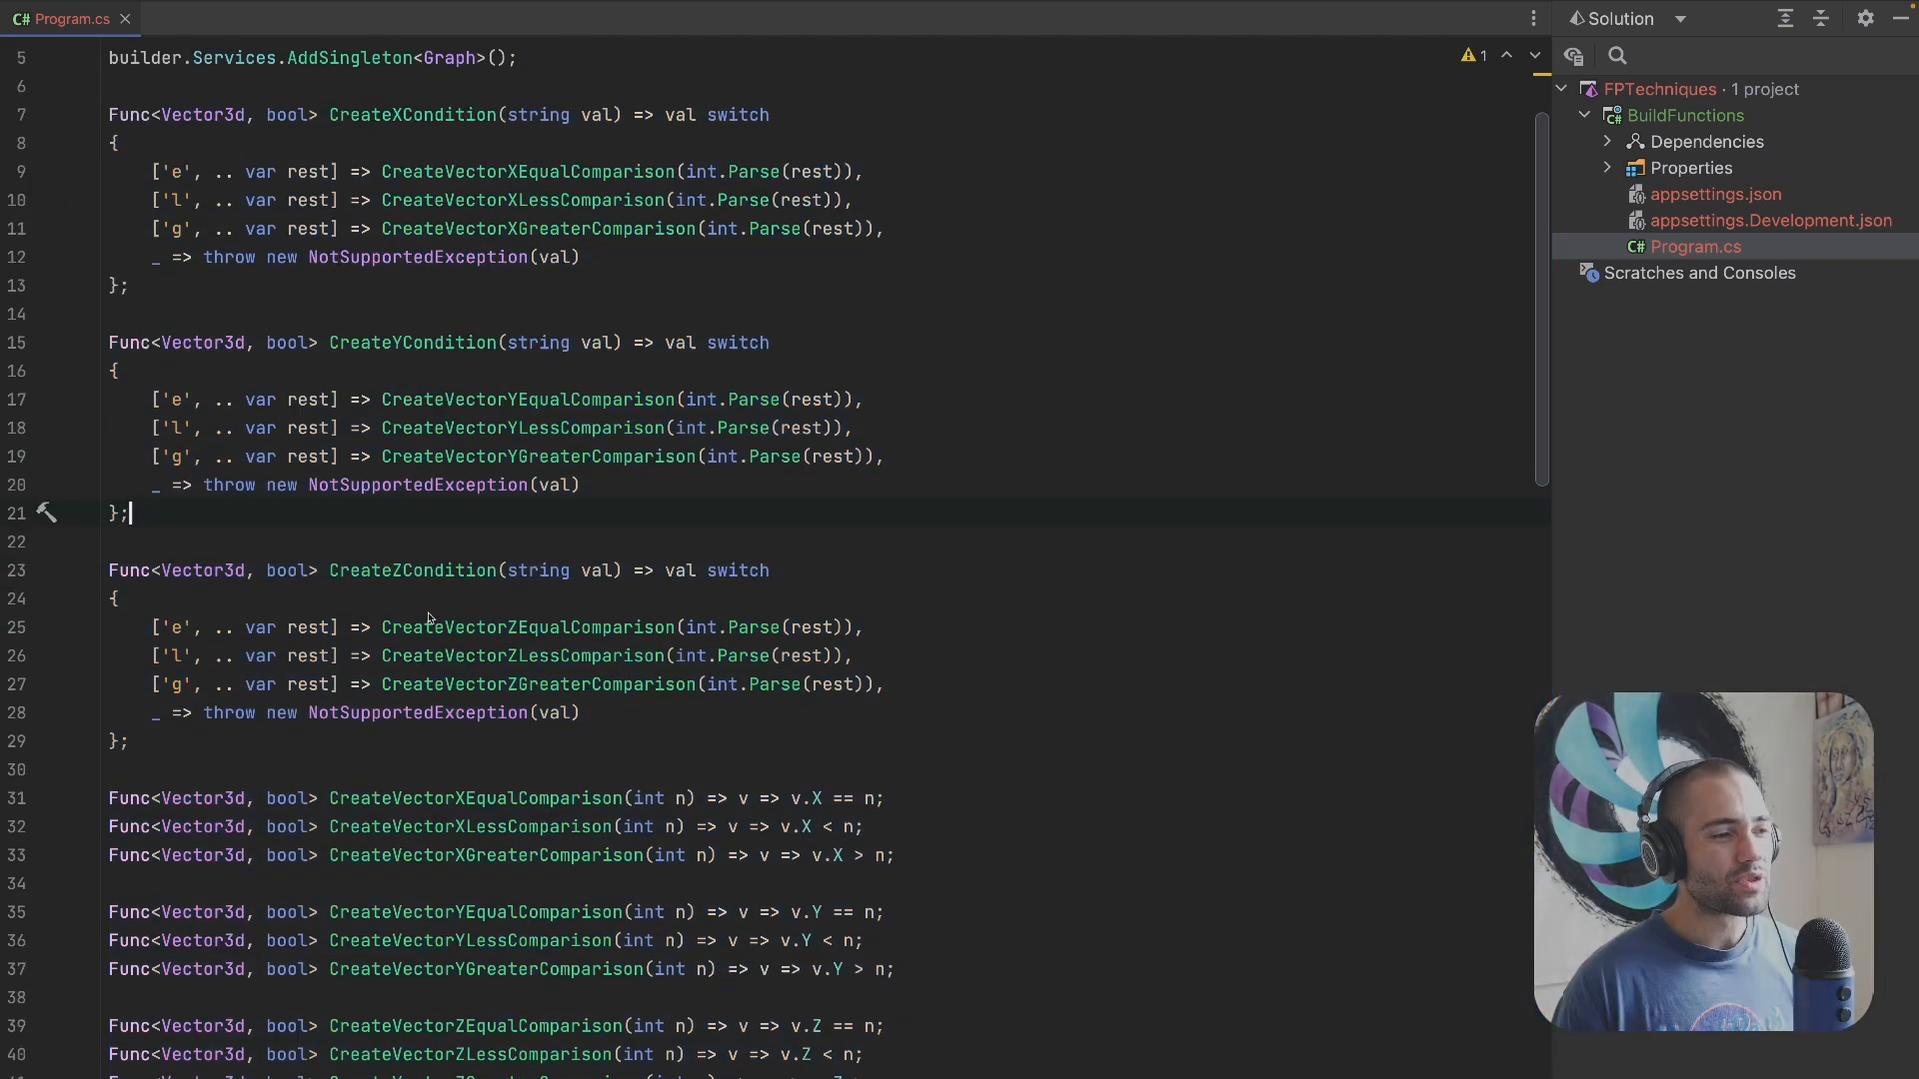
scroll(423, 610, down, 1)
scroll(425, 610, down, 3)
scroll(463, 594, down, 2)
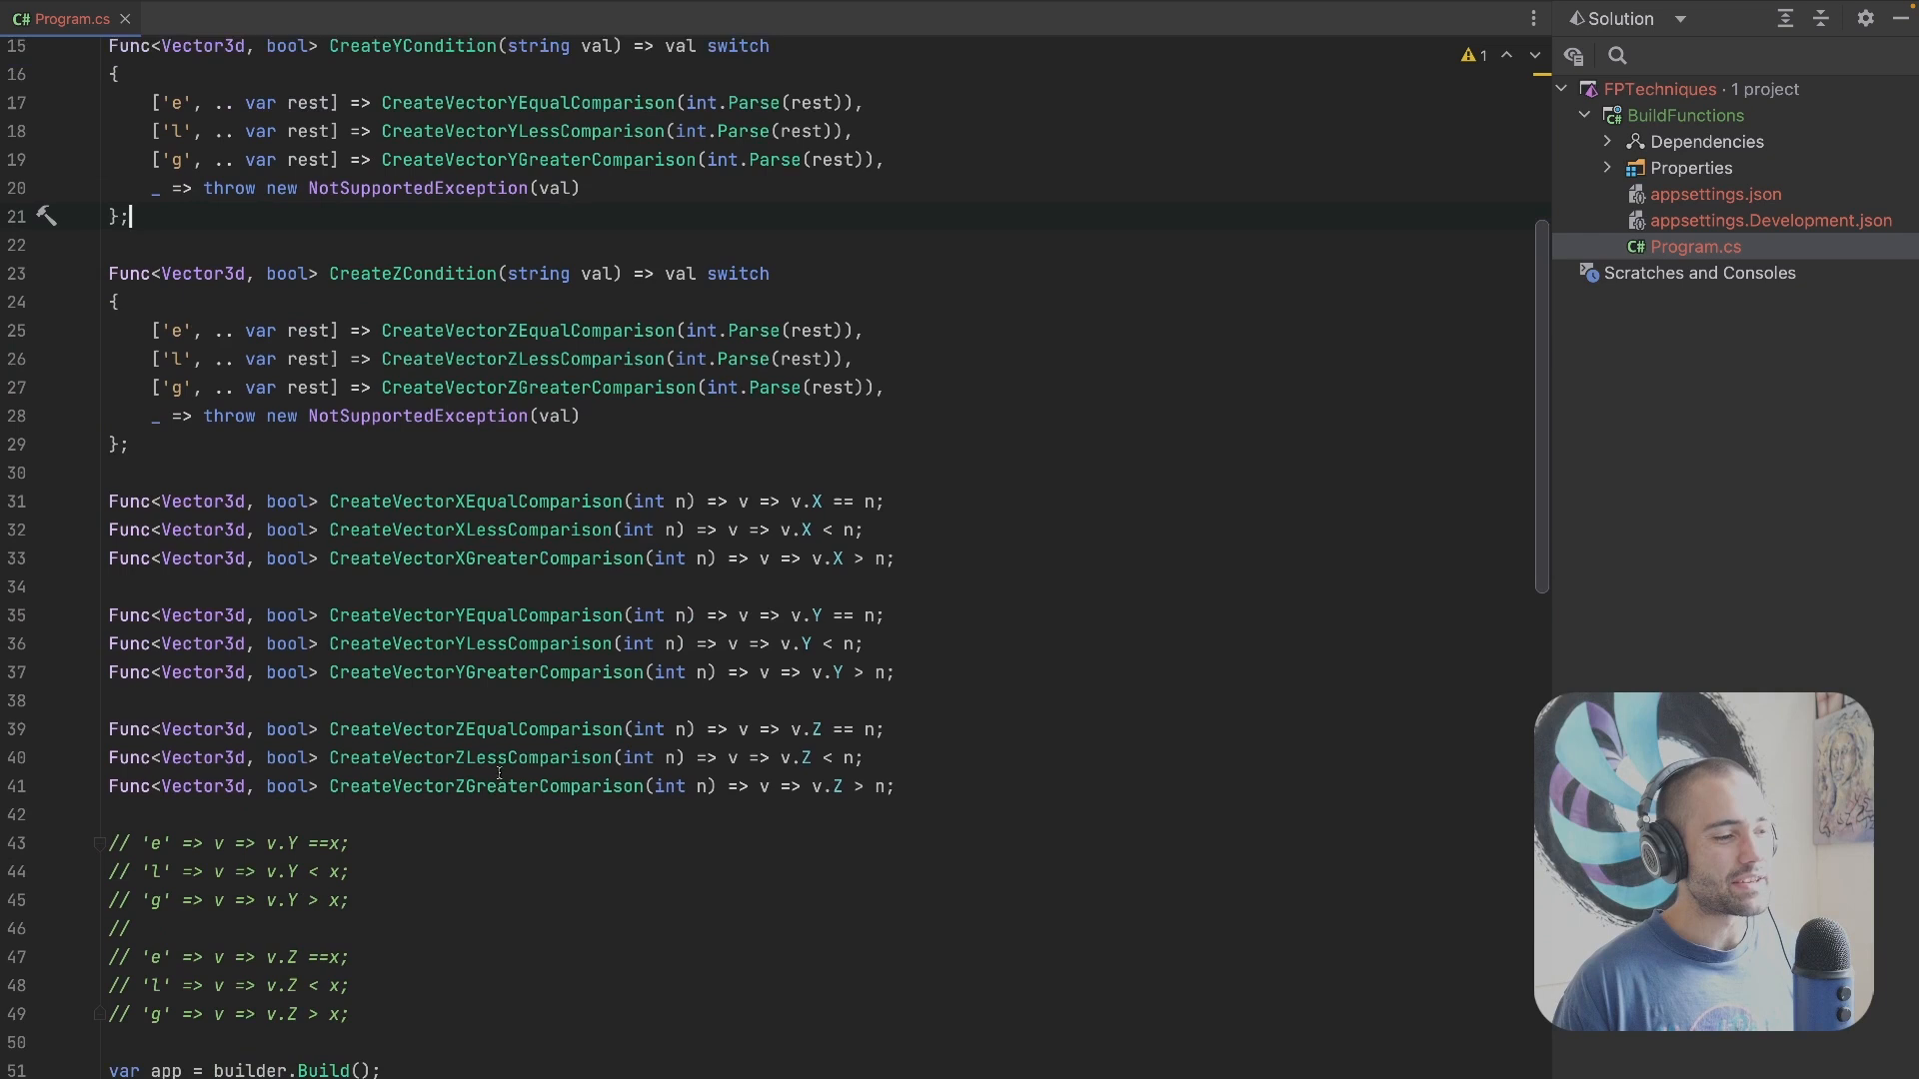
drag(360, 973, 110, 788)
key(BackSpace)
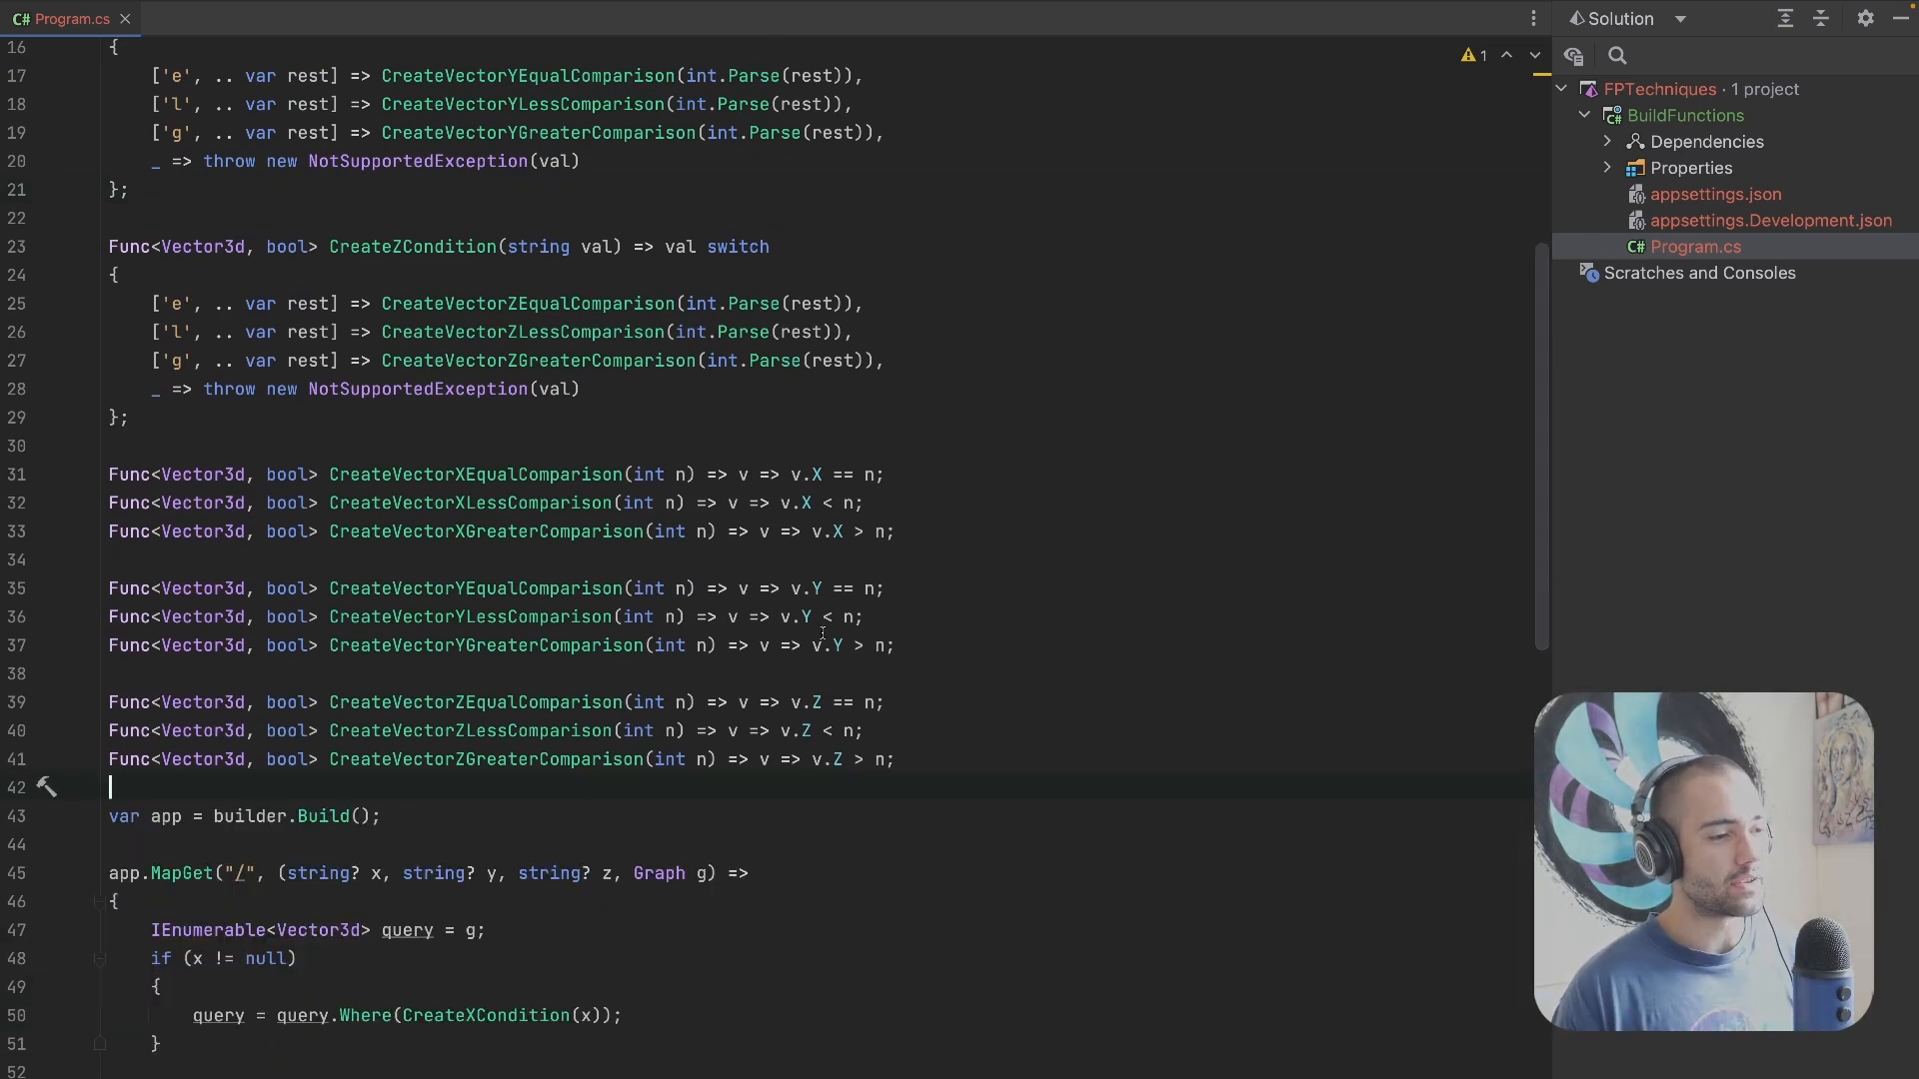
key(alt+Tab)
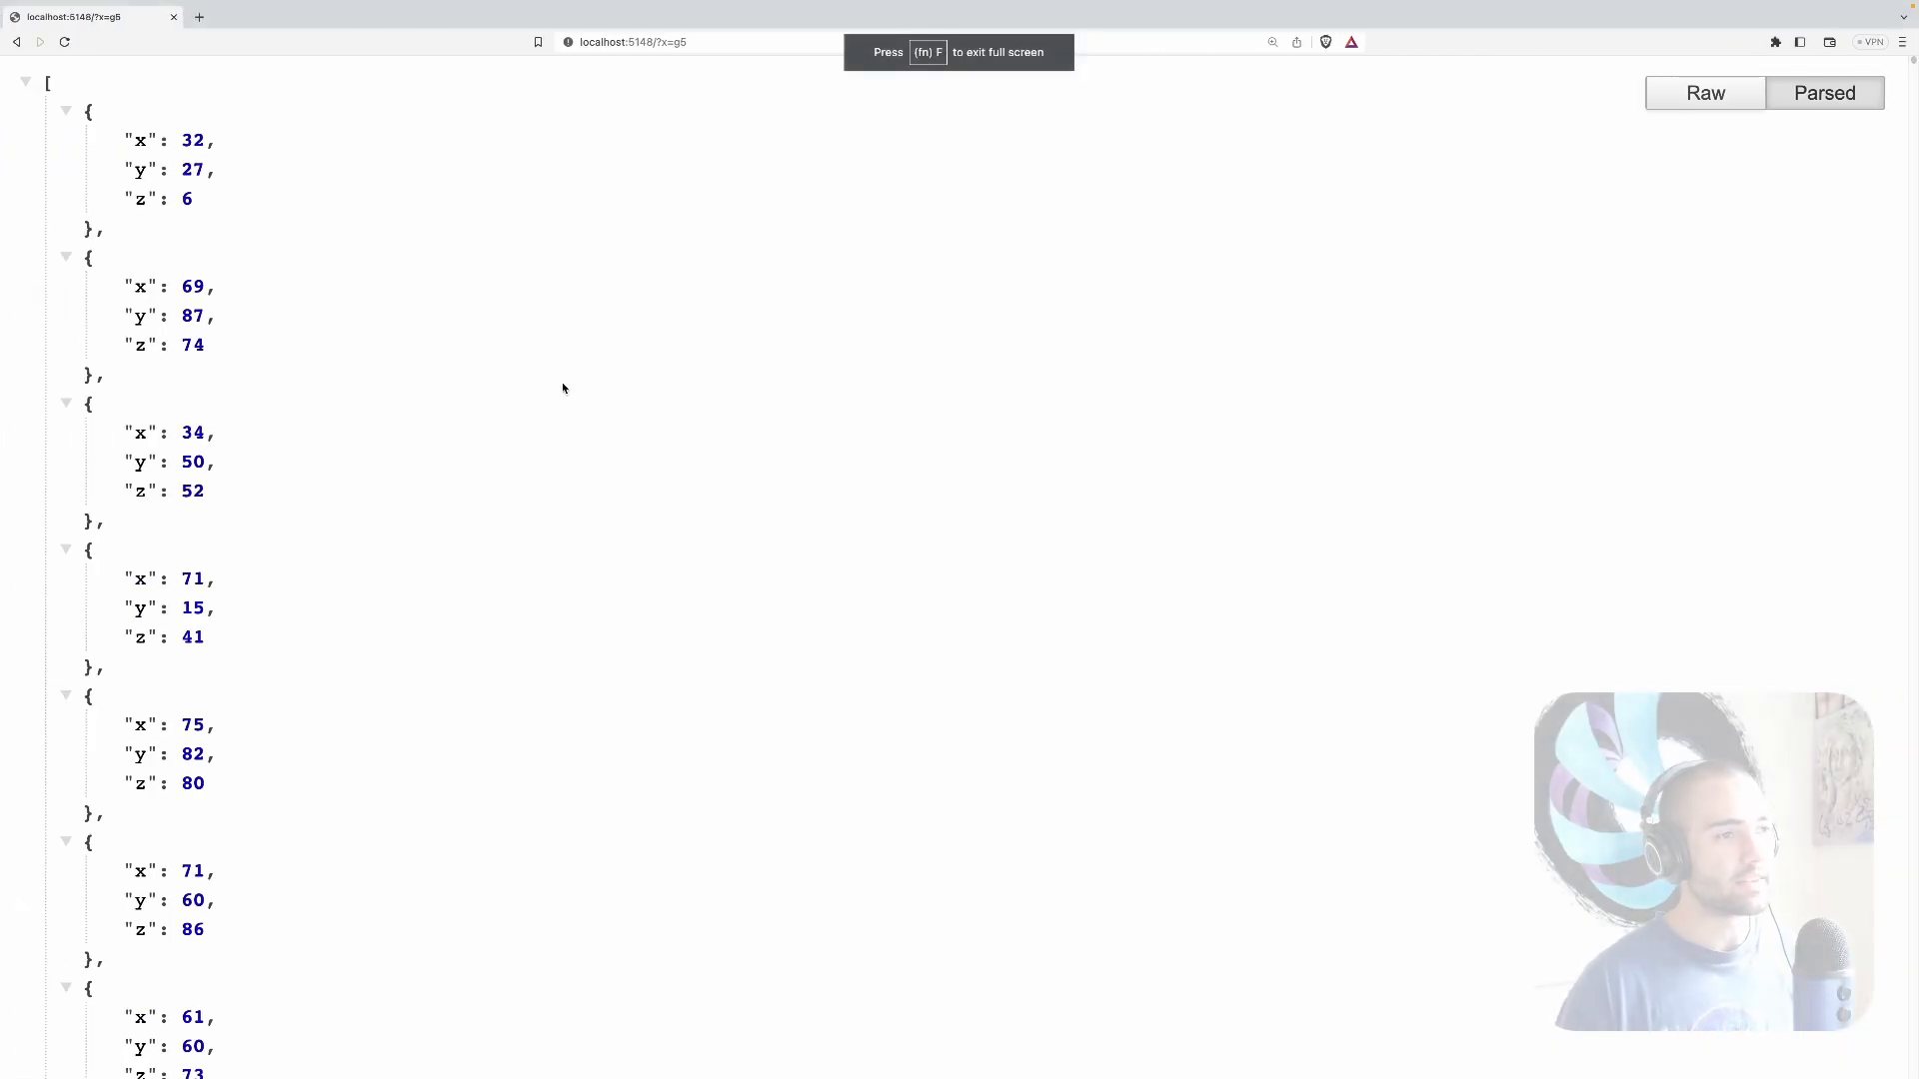
Step: Reload localhost:5148 and request it with x=l5 to list points with x below 5
key(F5)
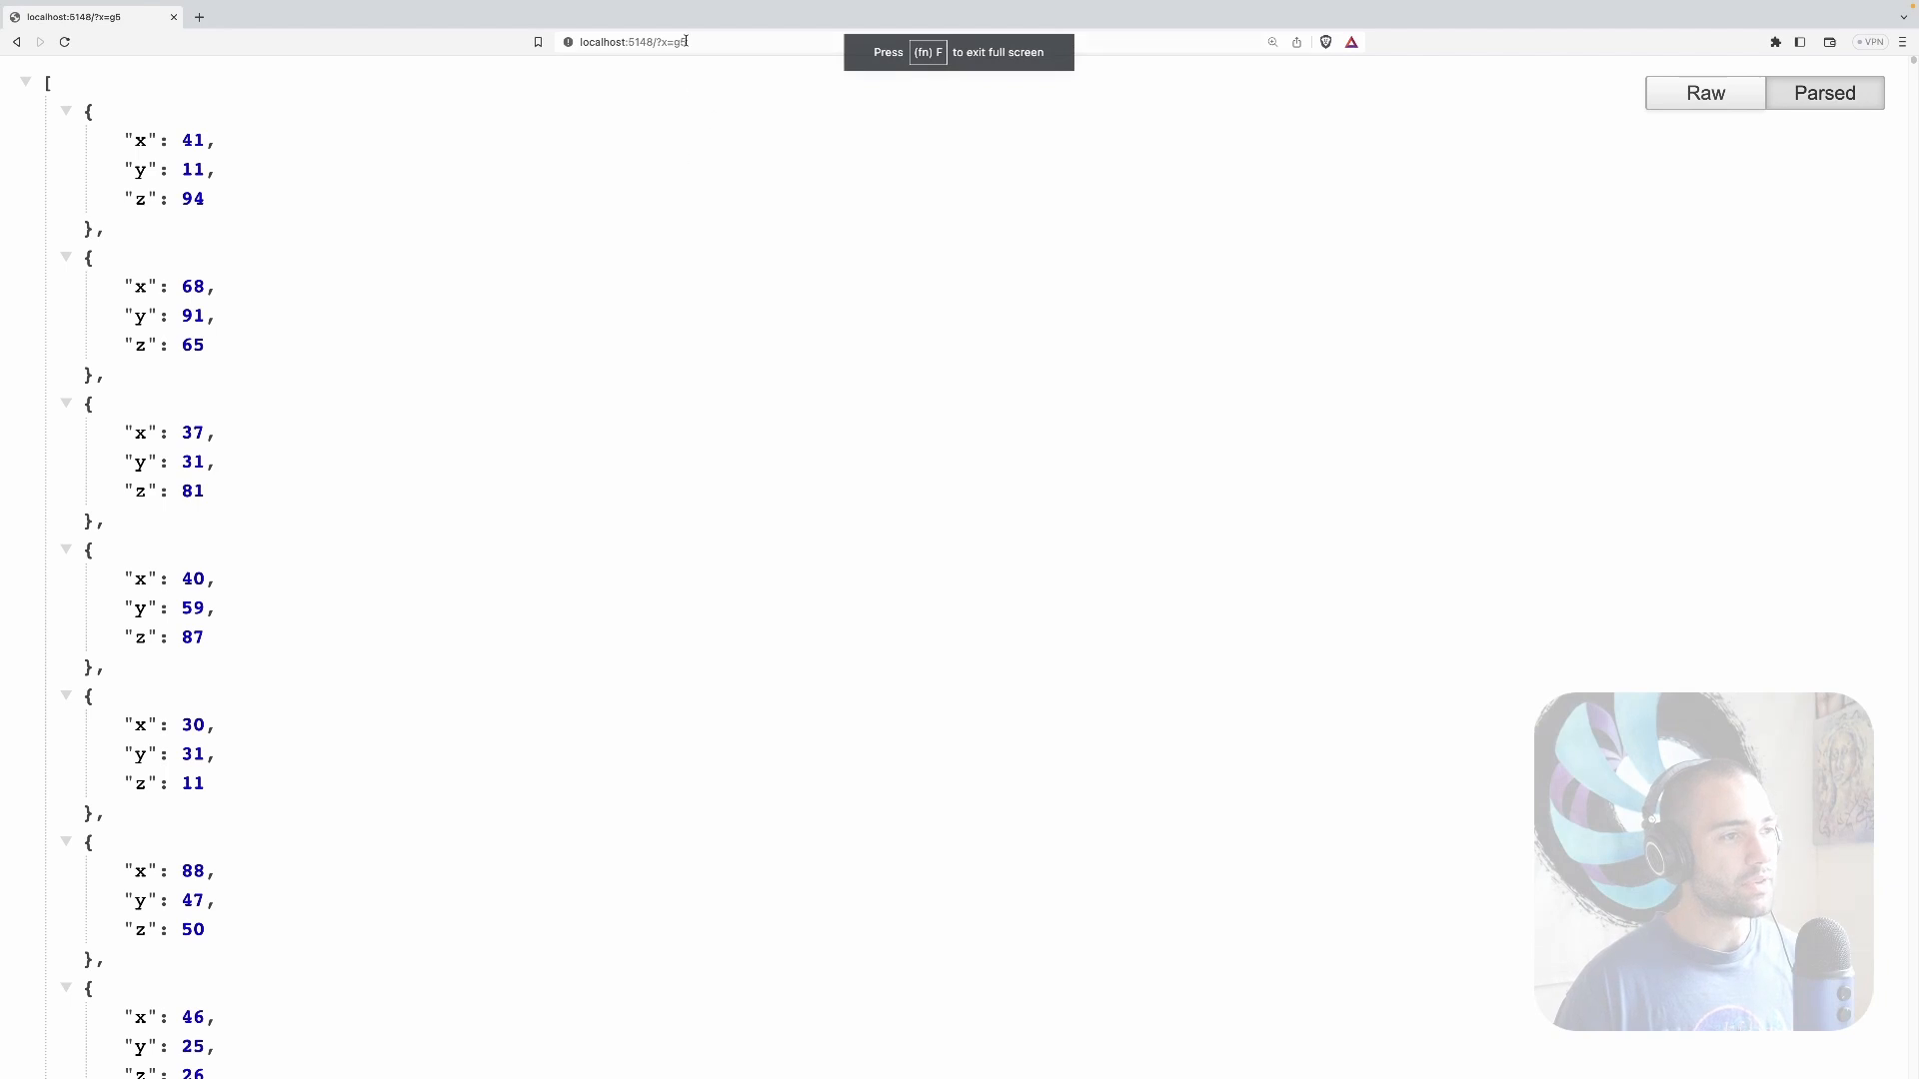
click(684, 41)
text(5)
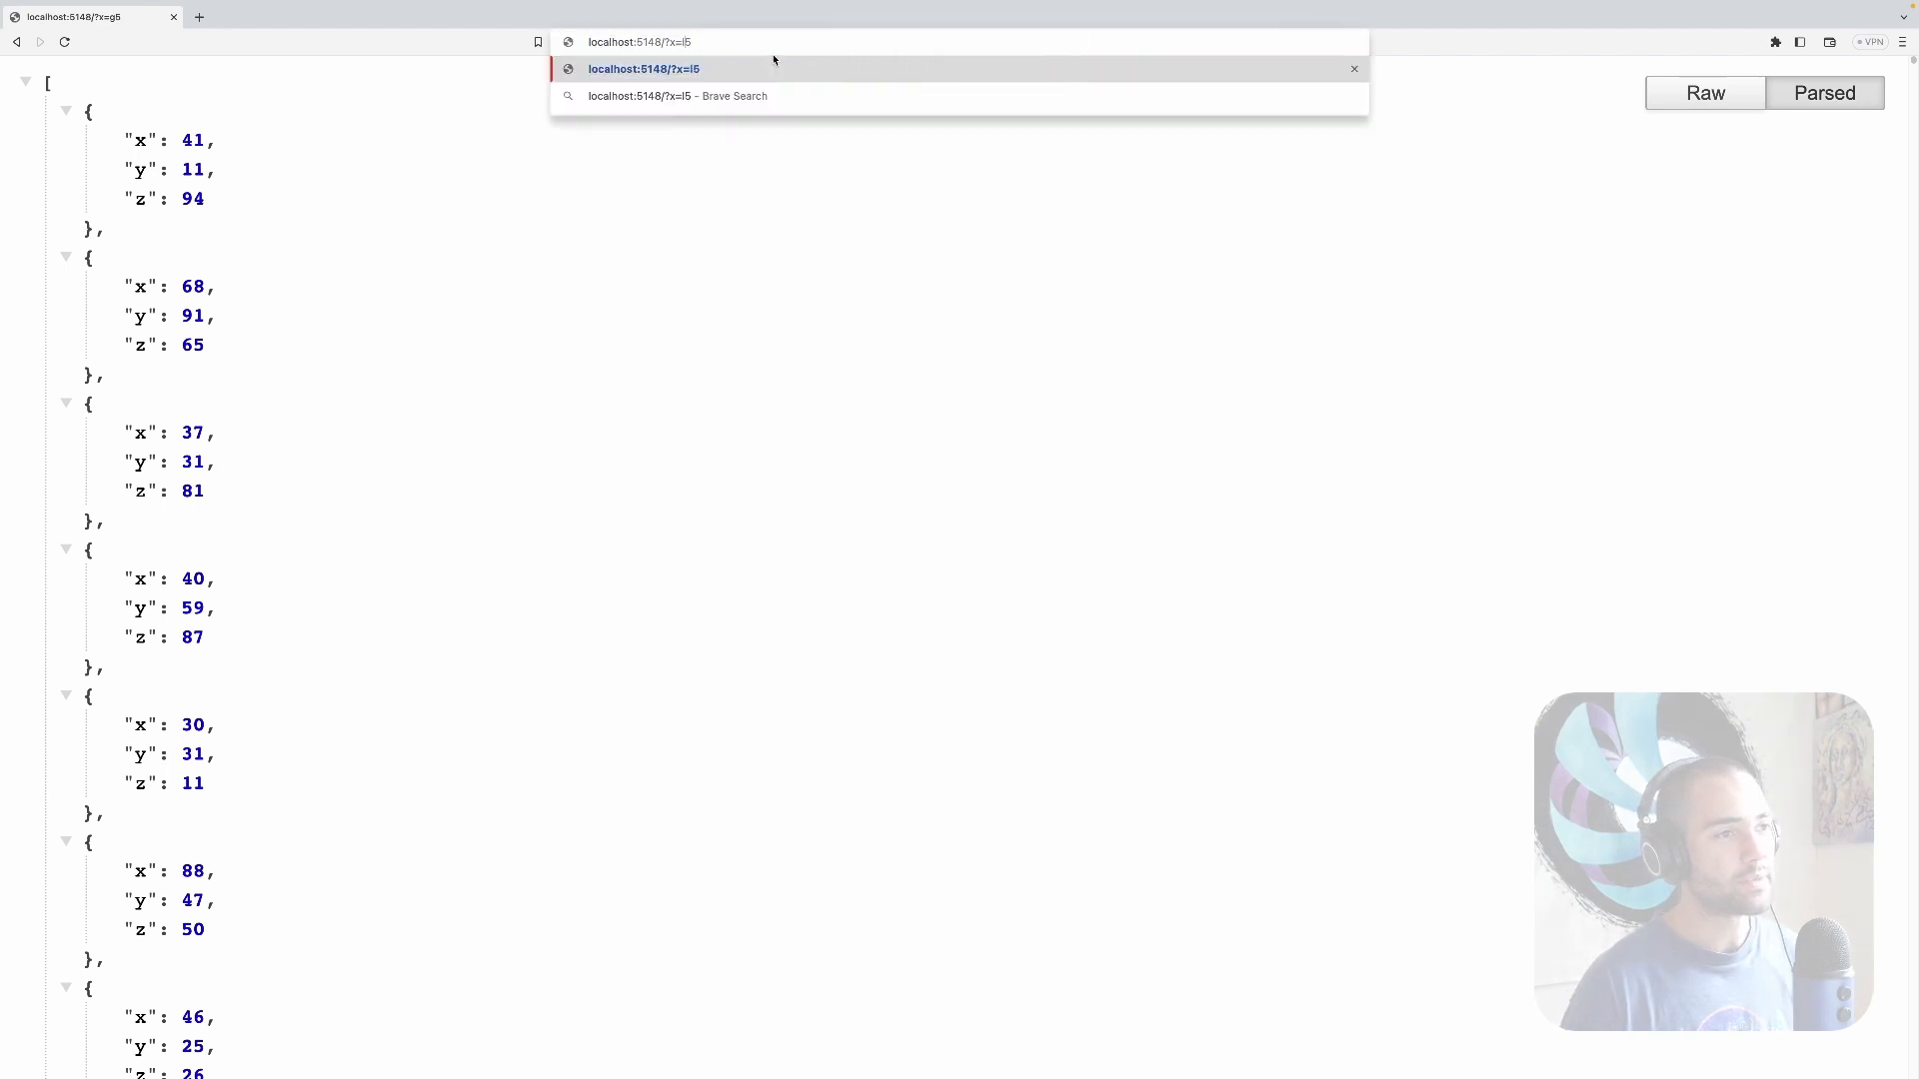
key(Return)
drag(155, 142, 269, 669)
click(868, 211)
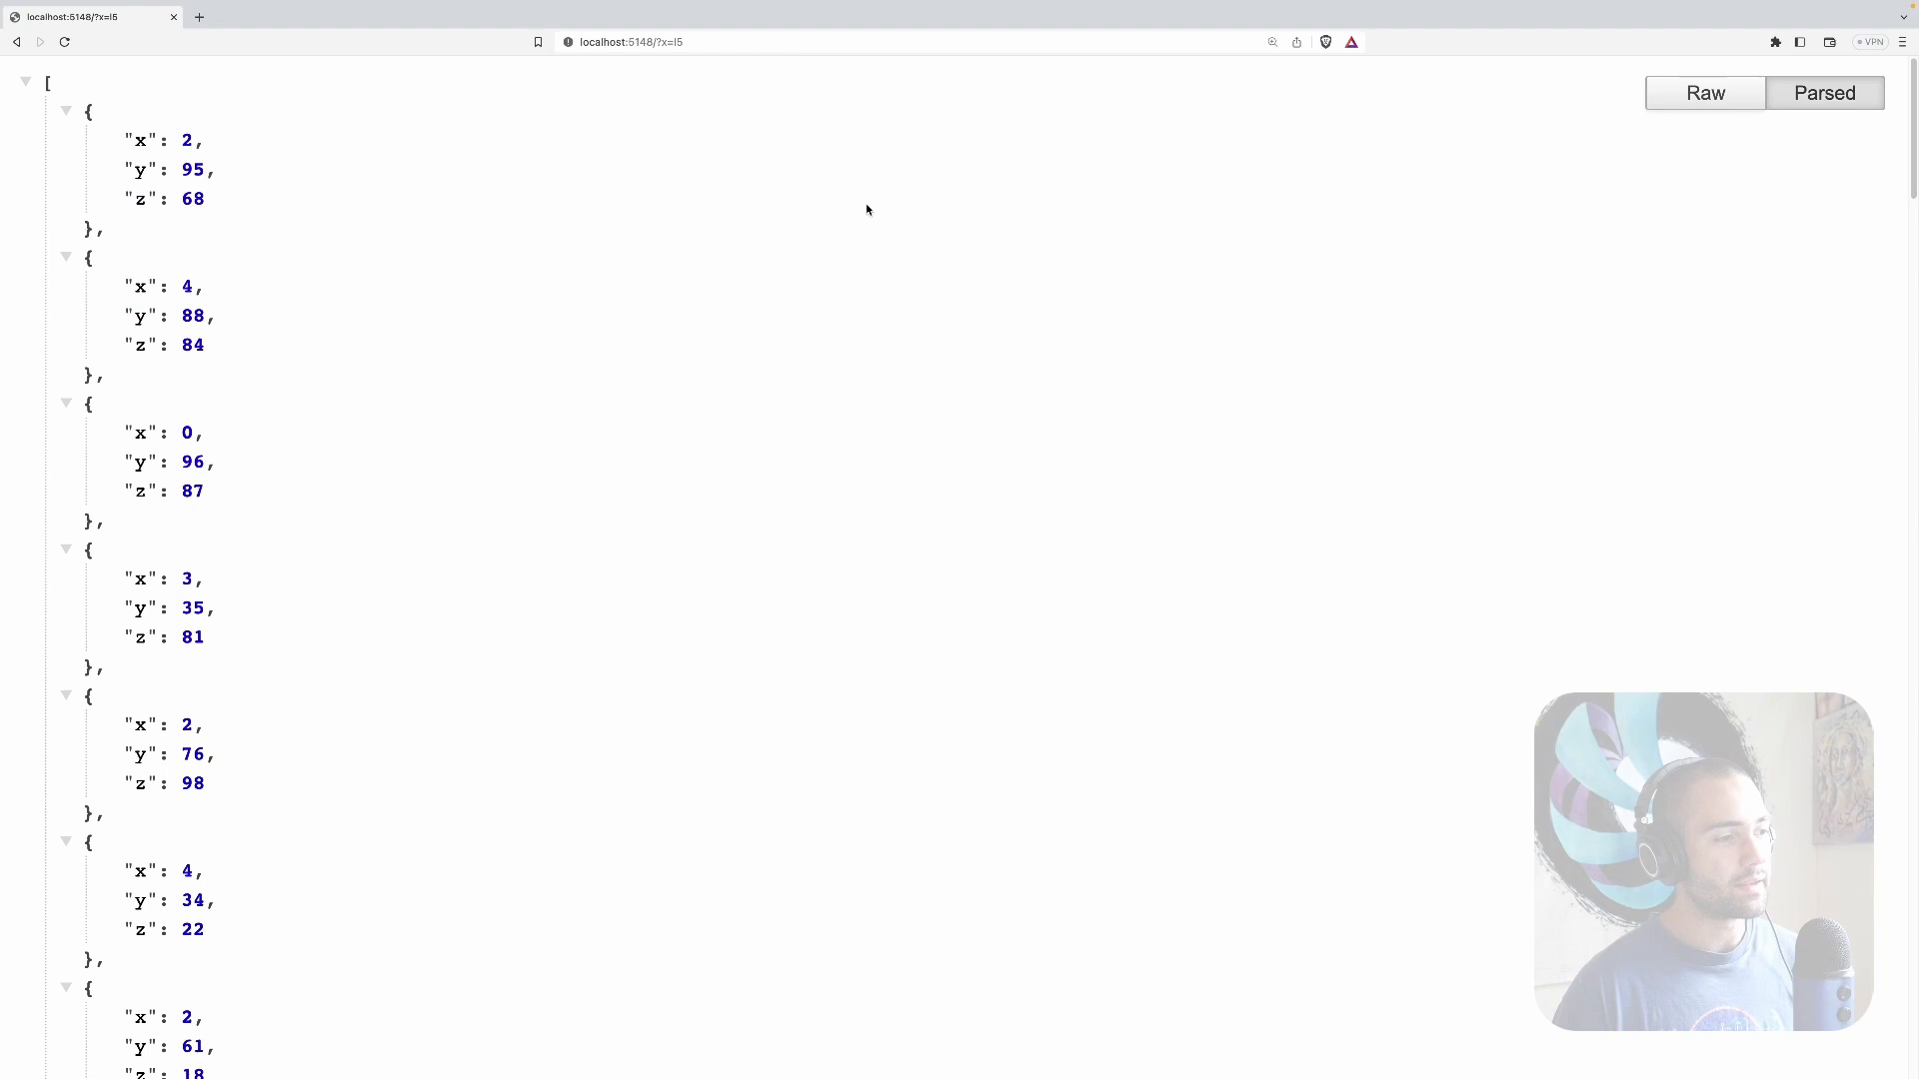
Step: Request localhost:5148/?x=e5 to list points with x equal to 5, then return to Rider
click(682, 41)
text(e)
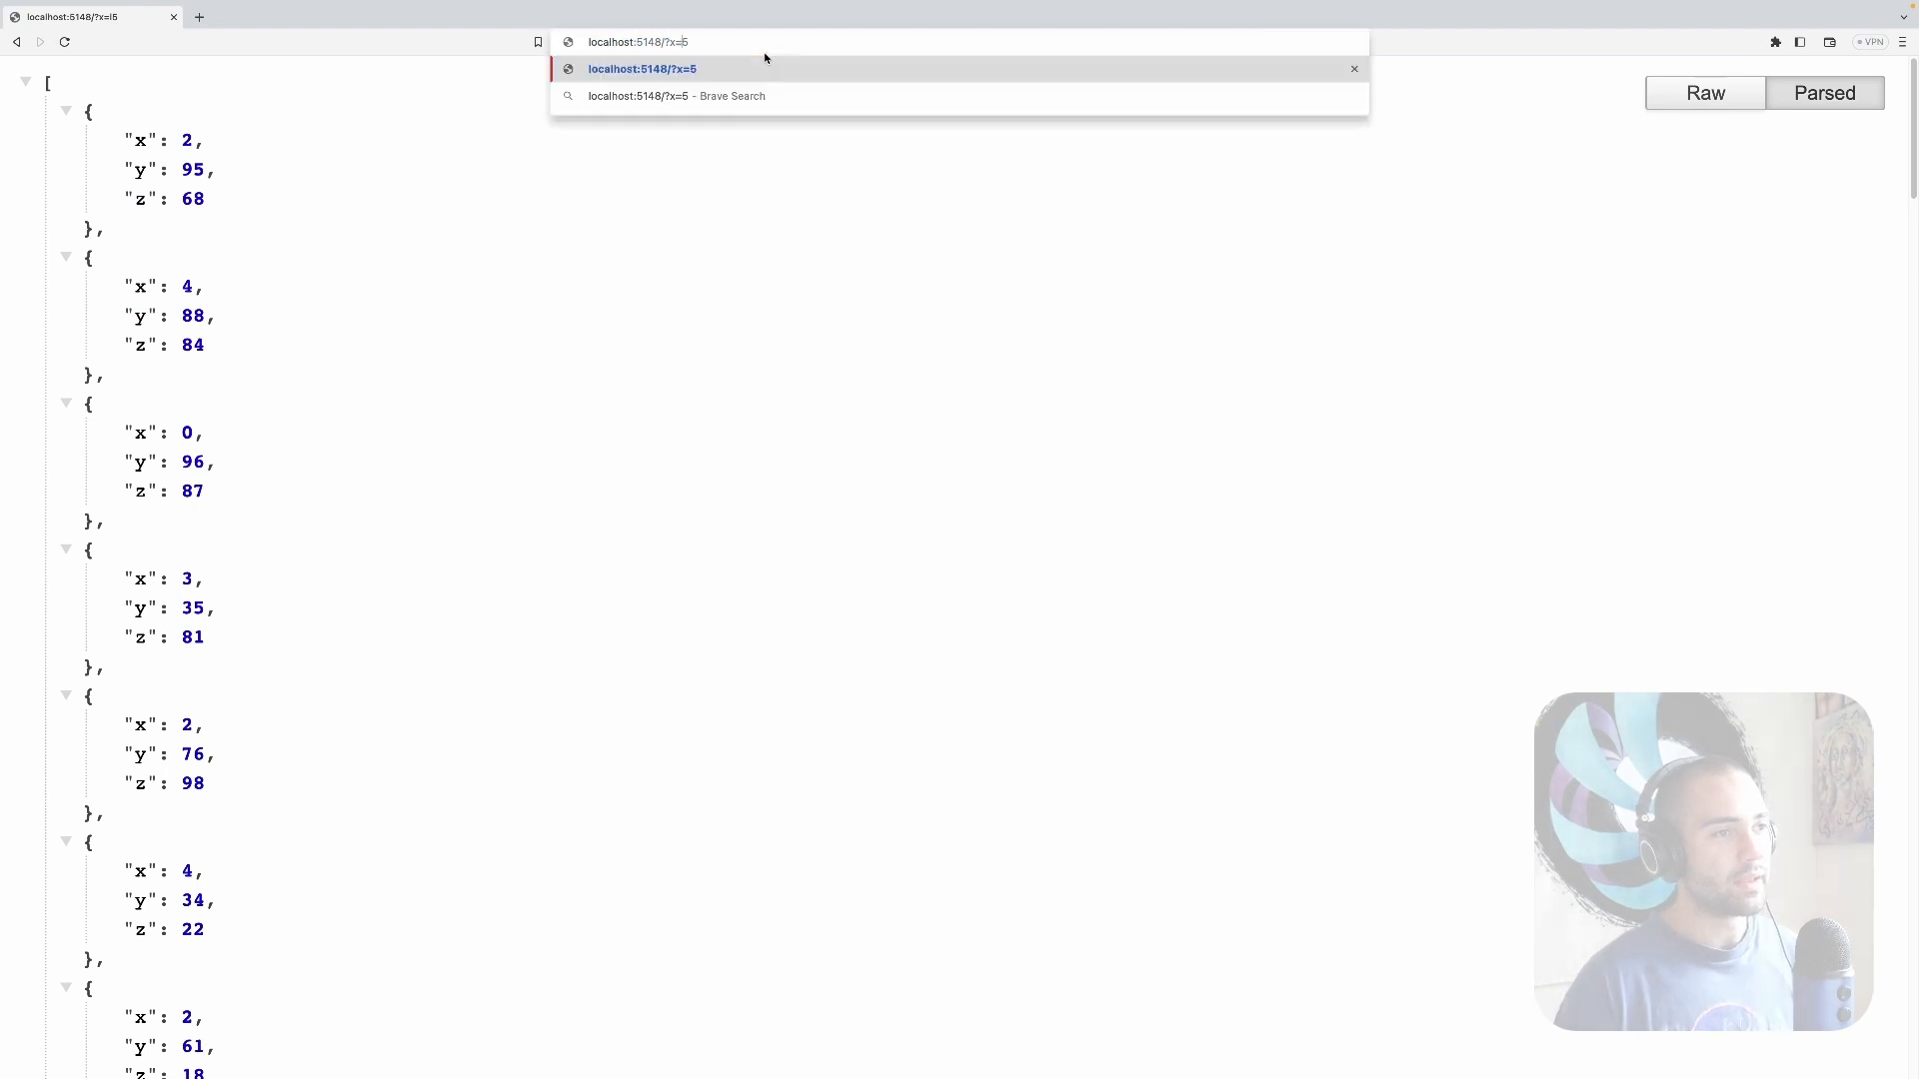
key(Return)
key(ctrl+Left)
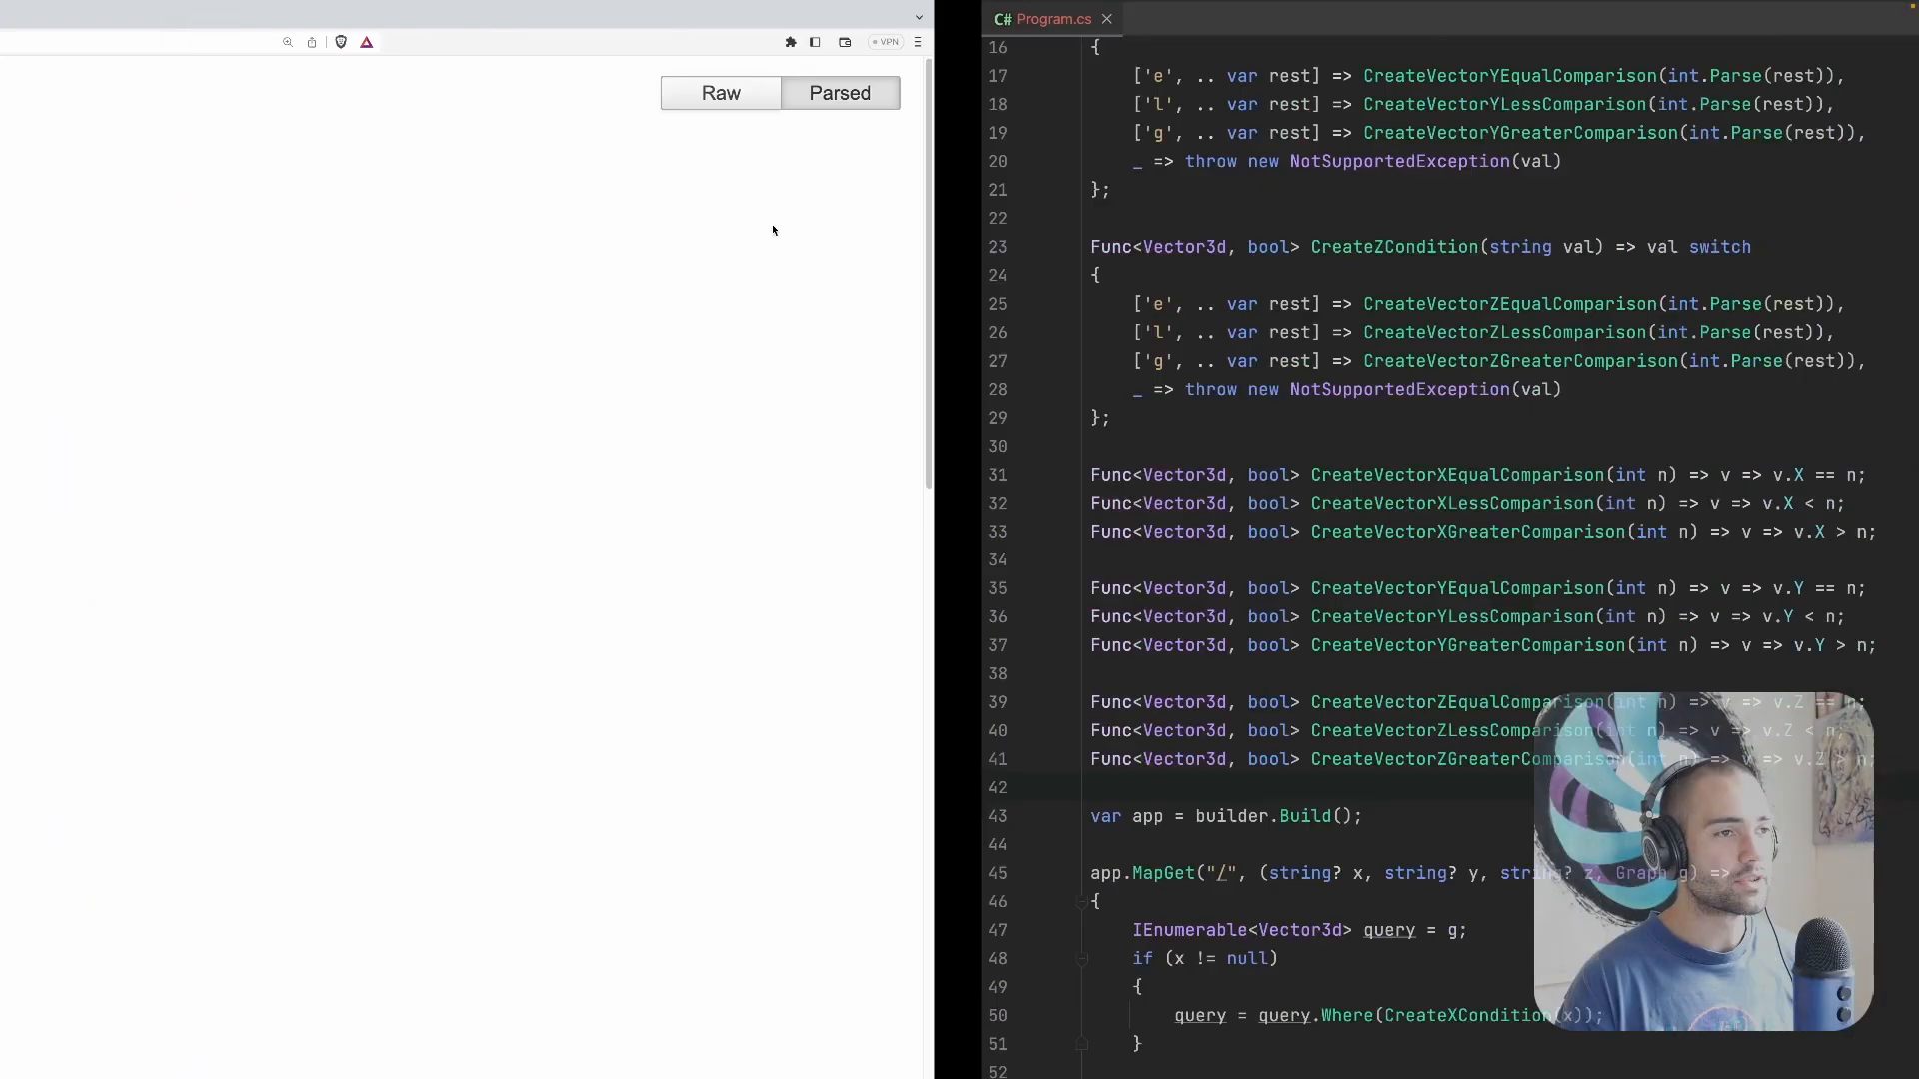
scroll(364, 300, up, 5)
mouse_move(343, 219)
mouse_down()
mouse_move(942, 795)
mouse_move(899, 812)
mouse_up()
Step: Review the Vector X/Y equal comparison helpers and select the v => v.X lambda on line 31
click(773, 601)
scroll(773, 450, up, 4)
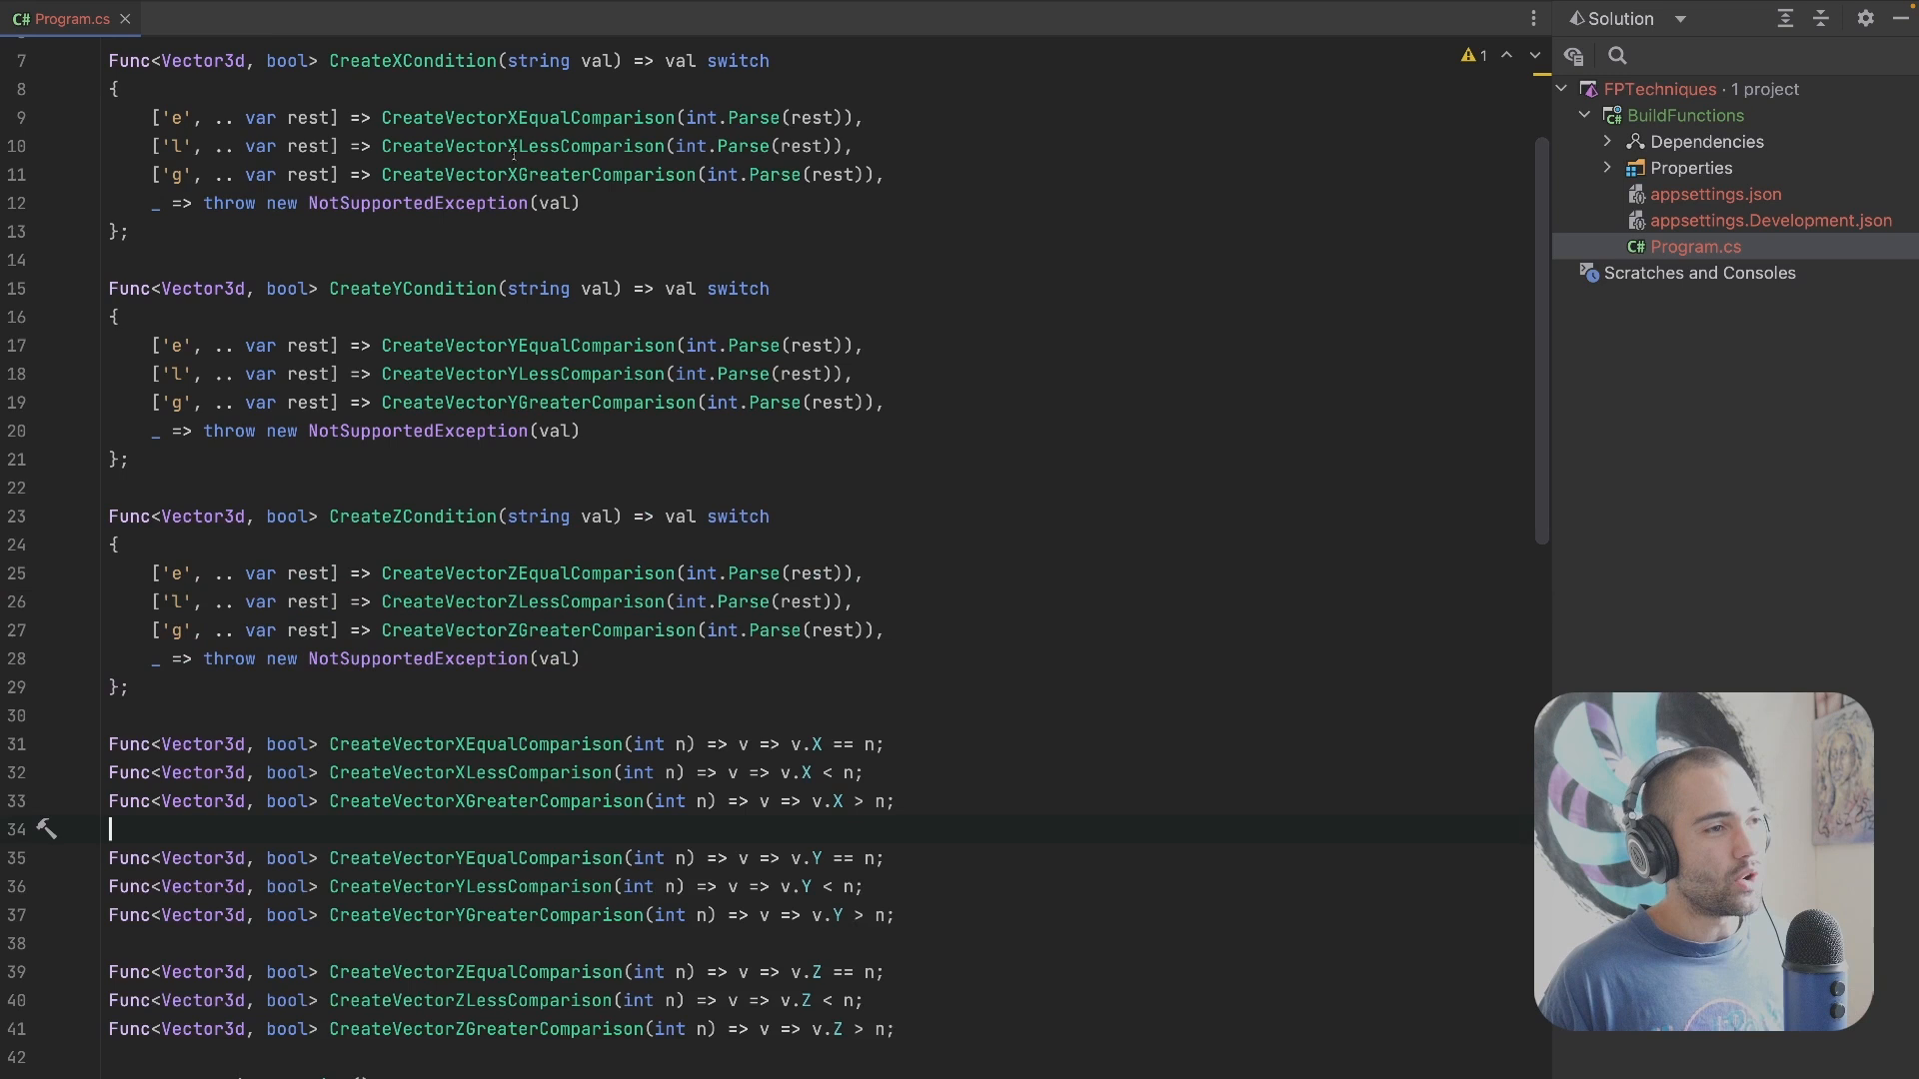
click(577, 117)
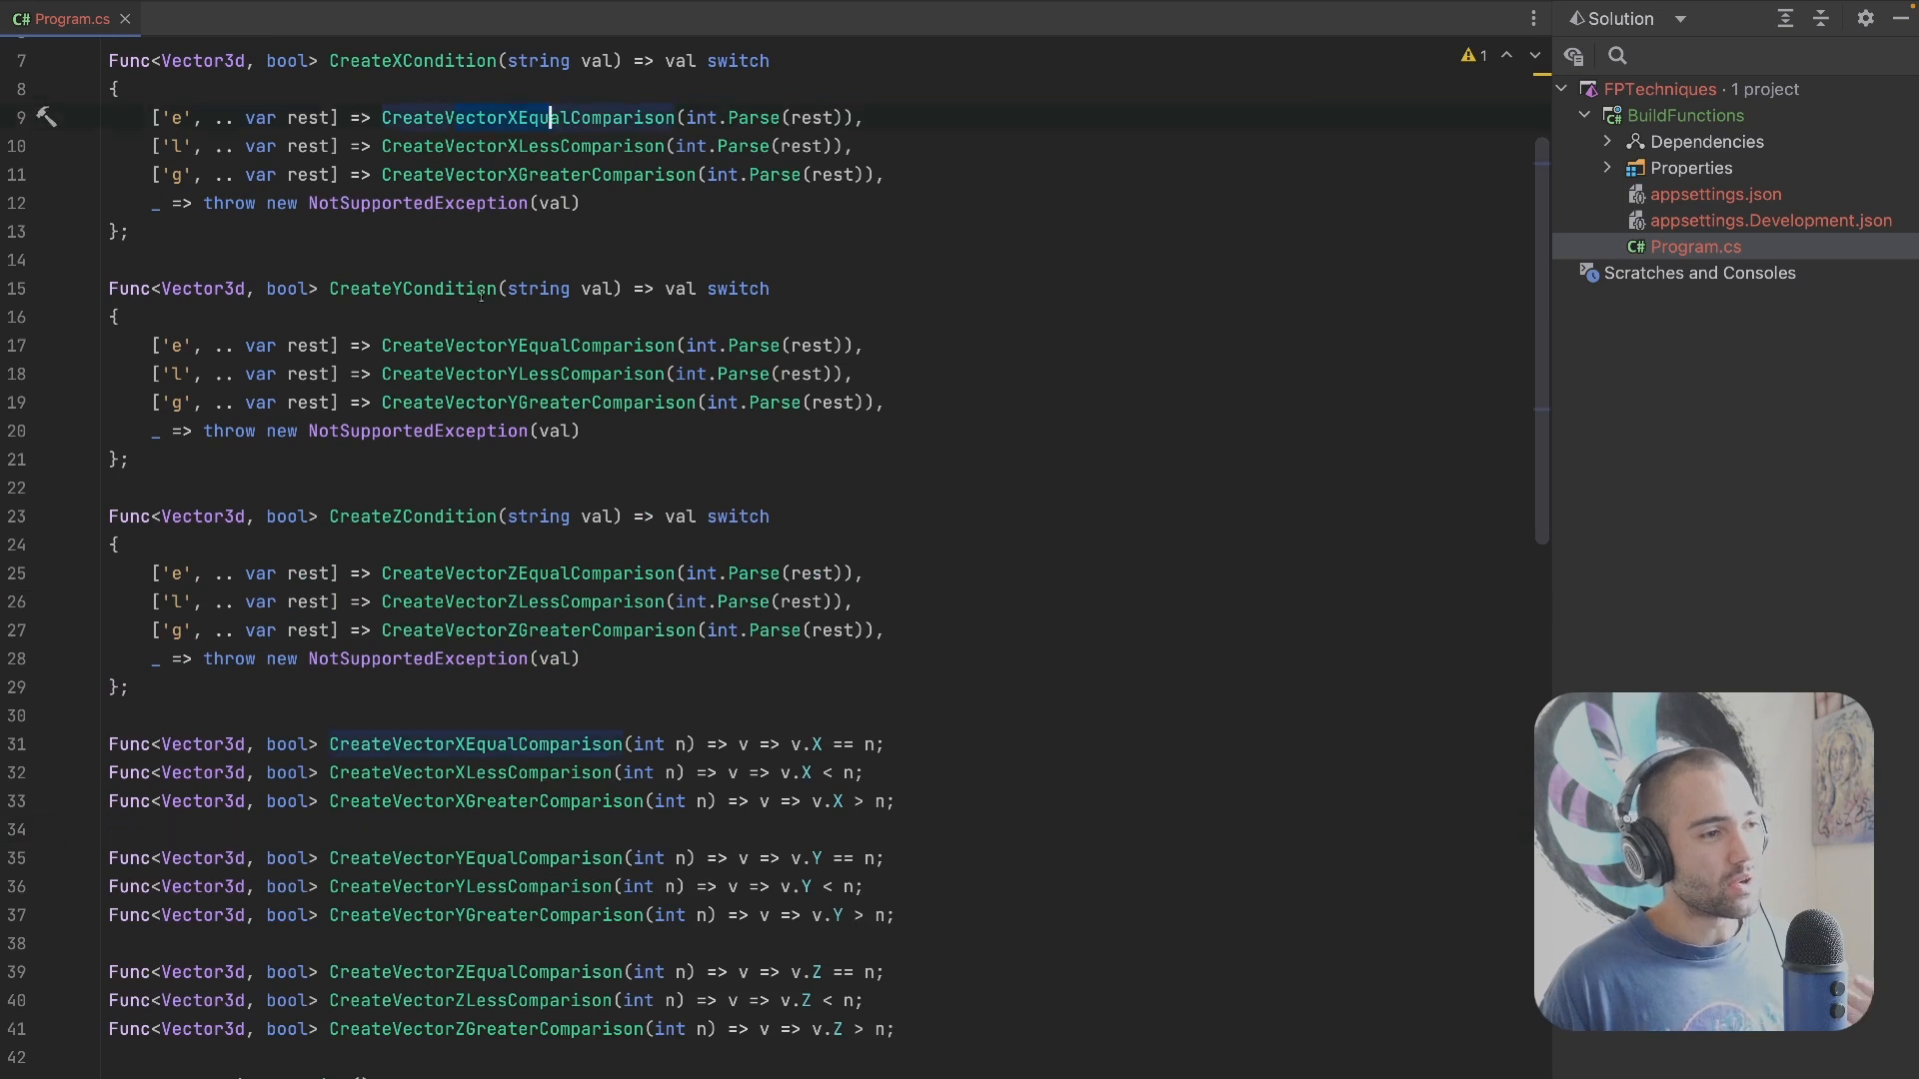
click(555, 346)
scroll(555, 345, down, 1)
scroll(496, 450, down, 2)
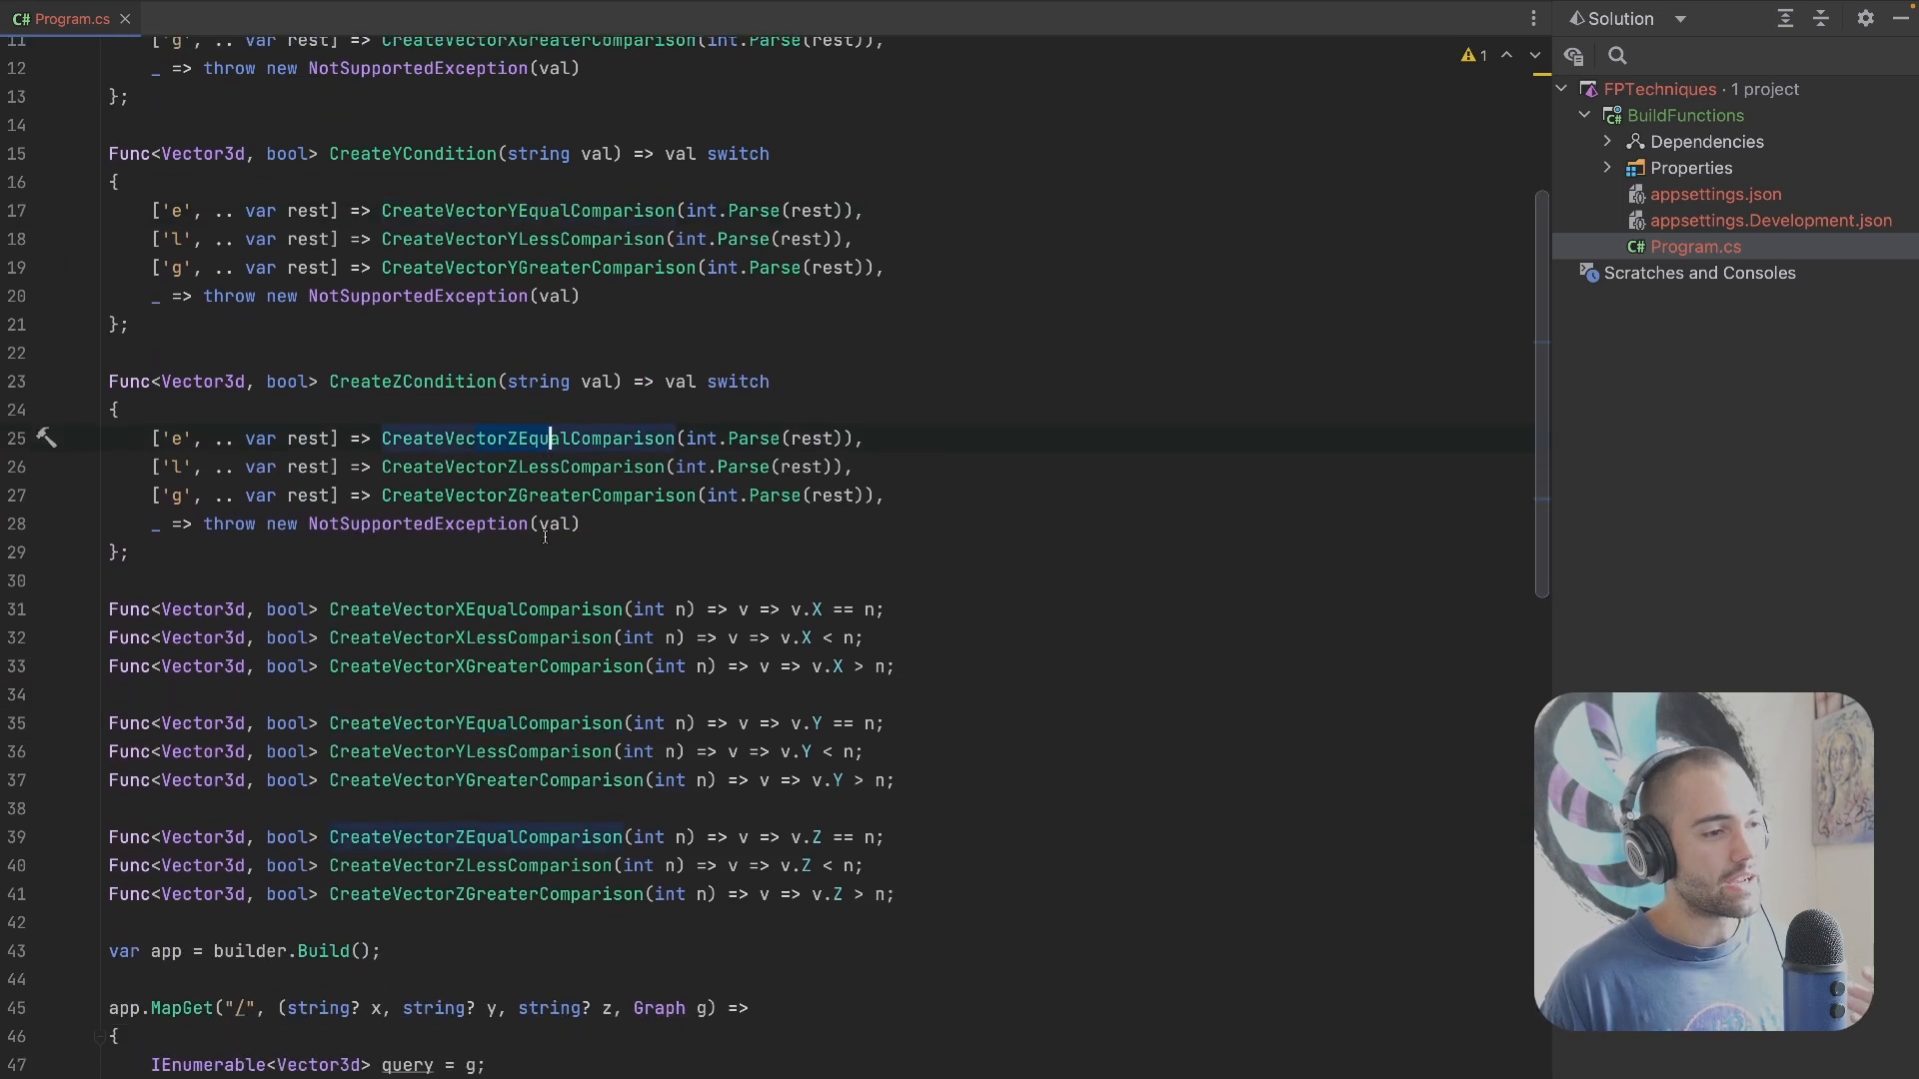
click(467, 555)
click(480, 641)
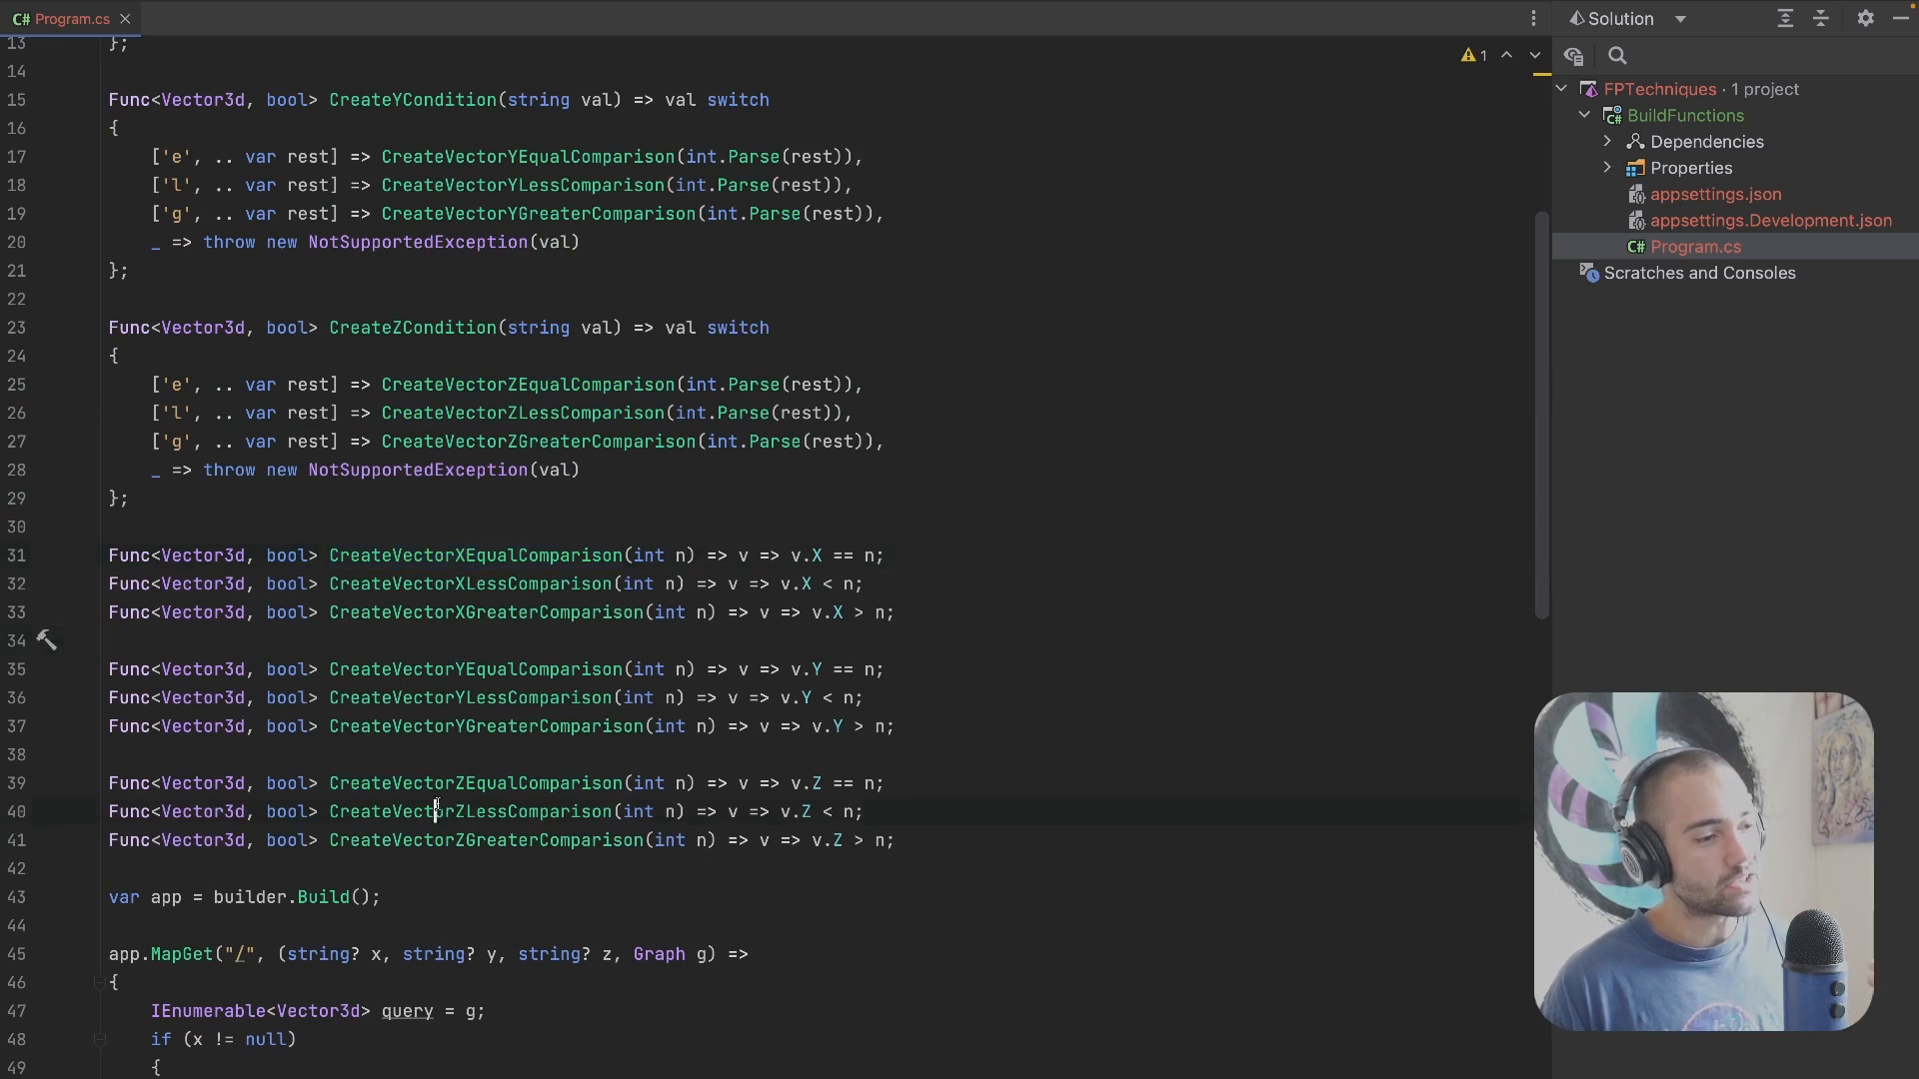
click(667, 697)
drag(739, 554, 816, 554)
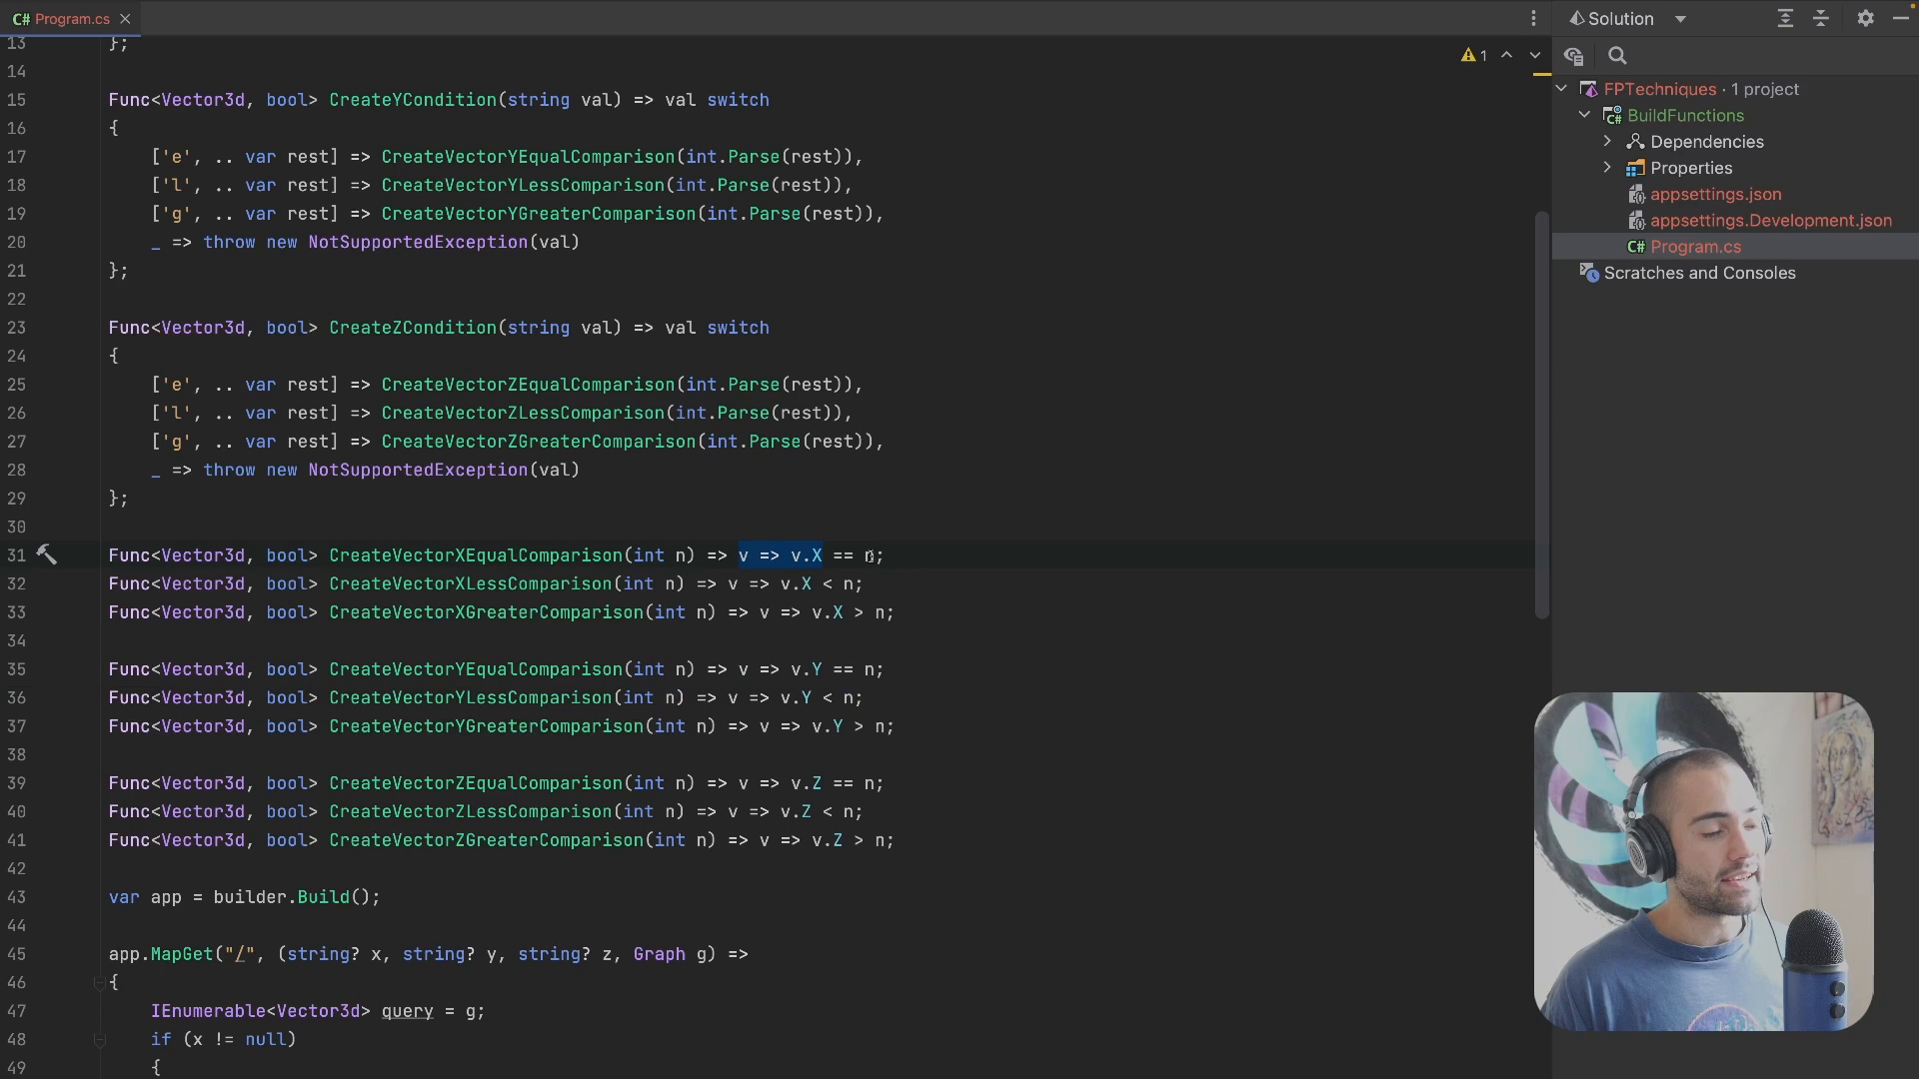
Step: Declare Func<Vector3d, int> xSelect = v => v.X after CreateZCondition and duplicate it twice
key(Up)
key(End)
key(Return)
key(Return)
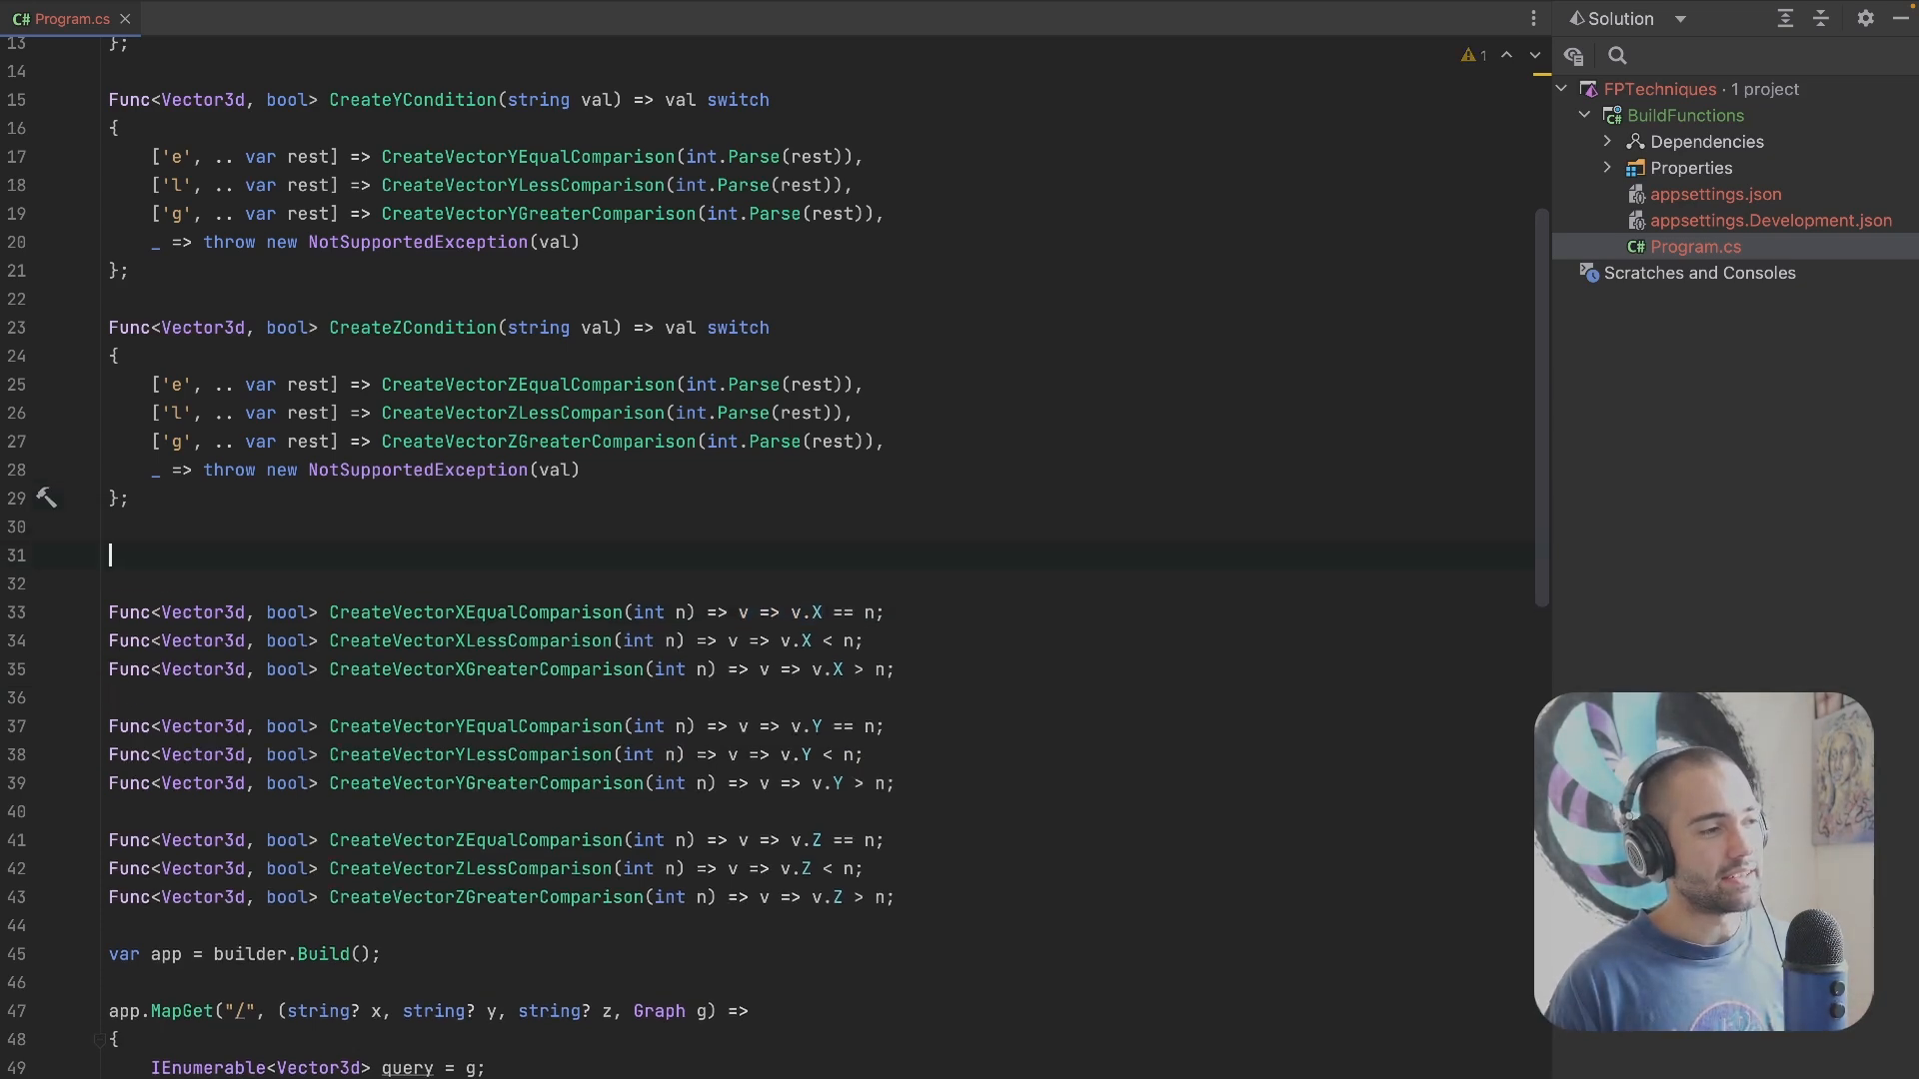
text(Func<Ve>)
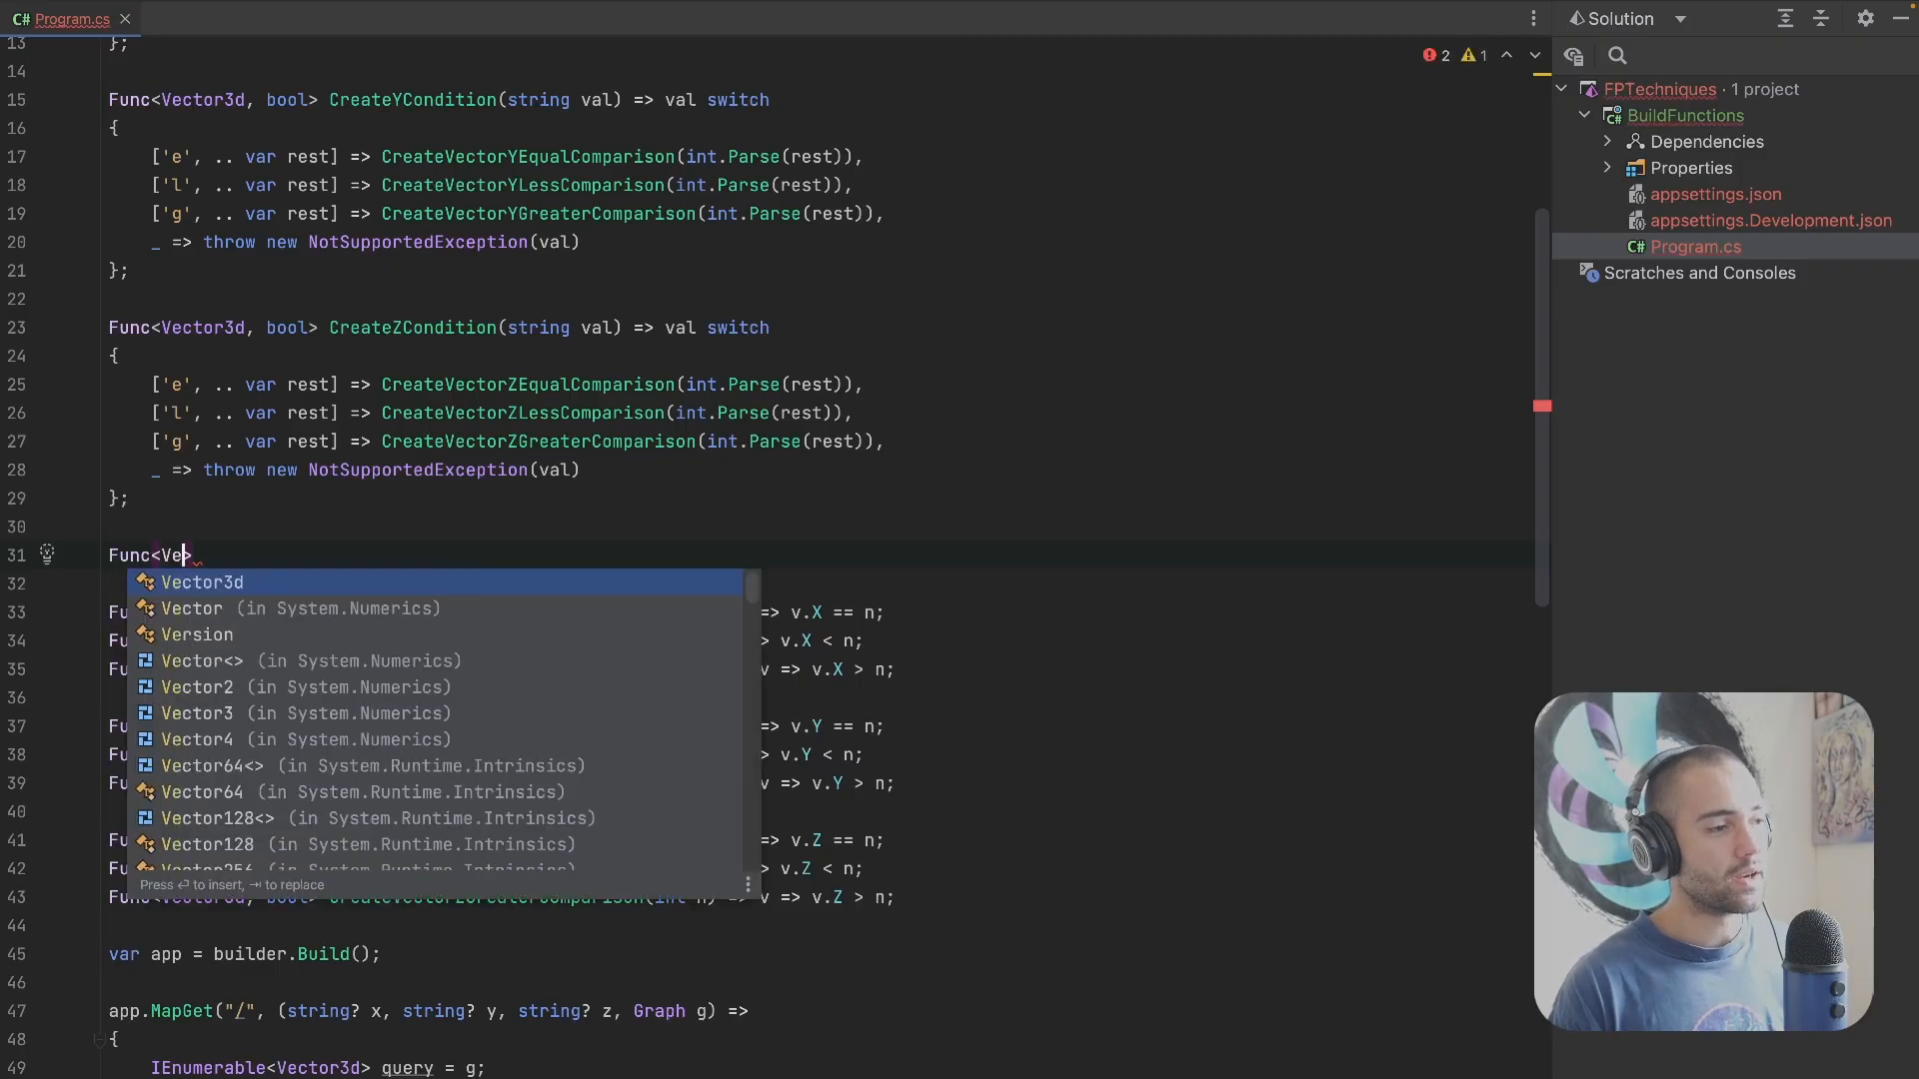
key(Tab)
text(, ion )
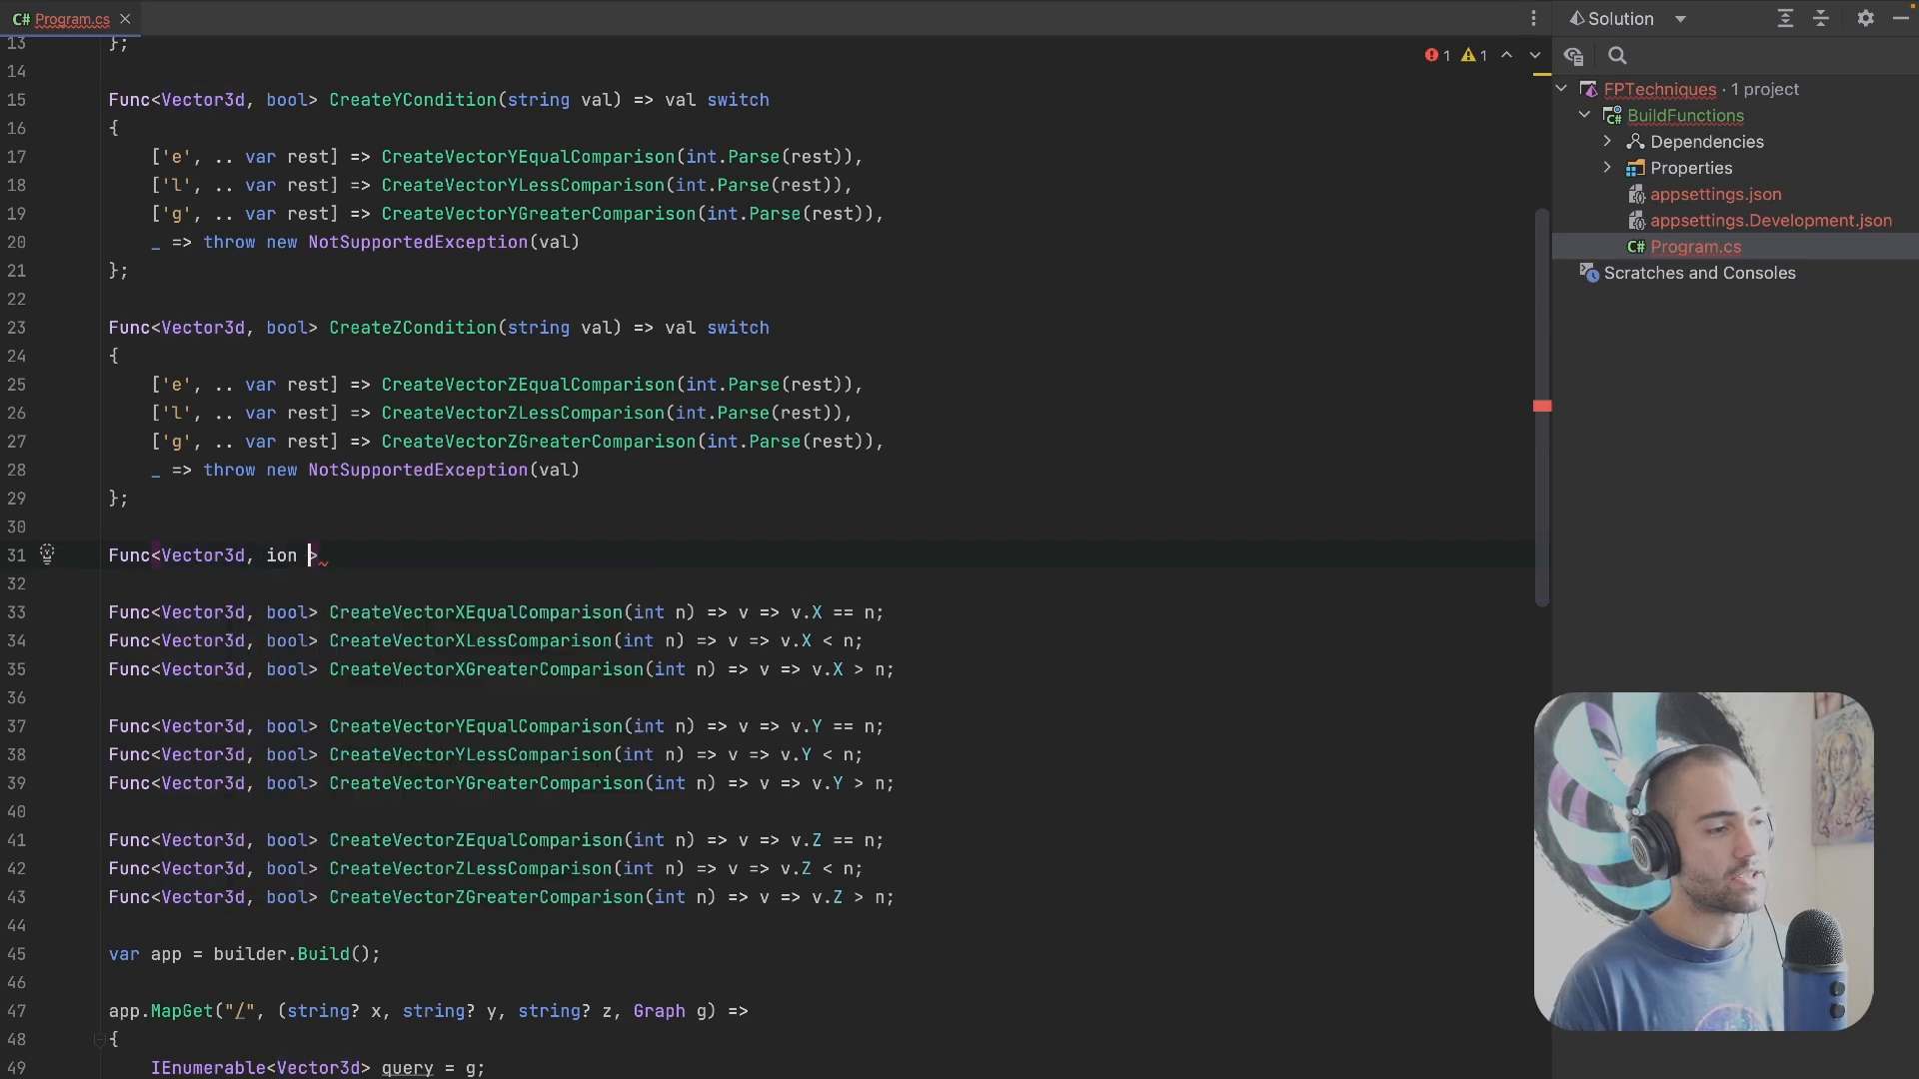
text(nt> )
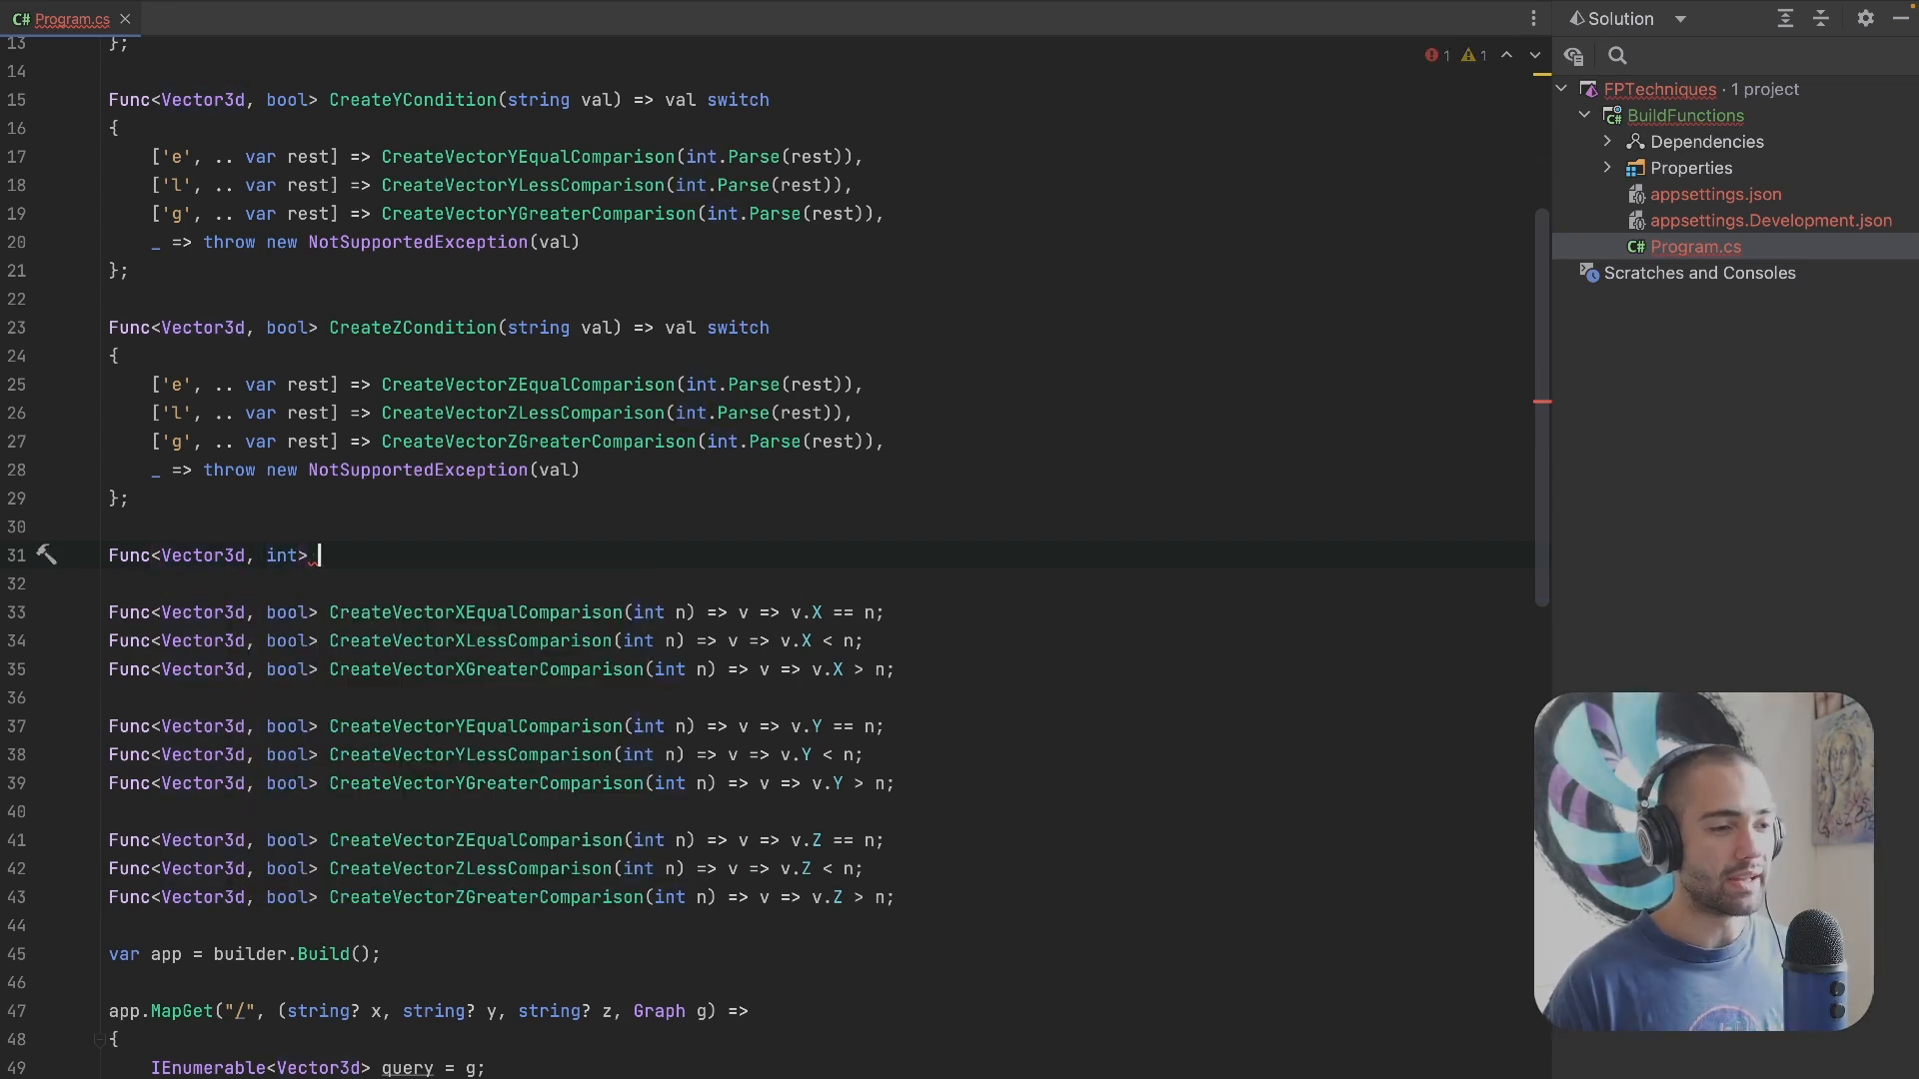
text(xSele)
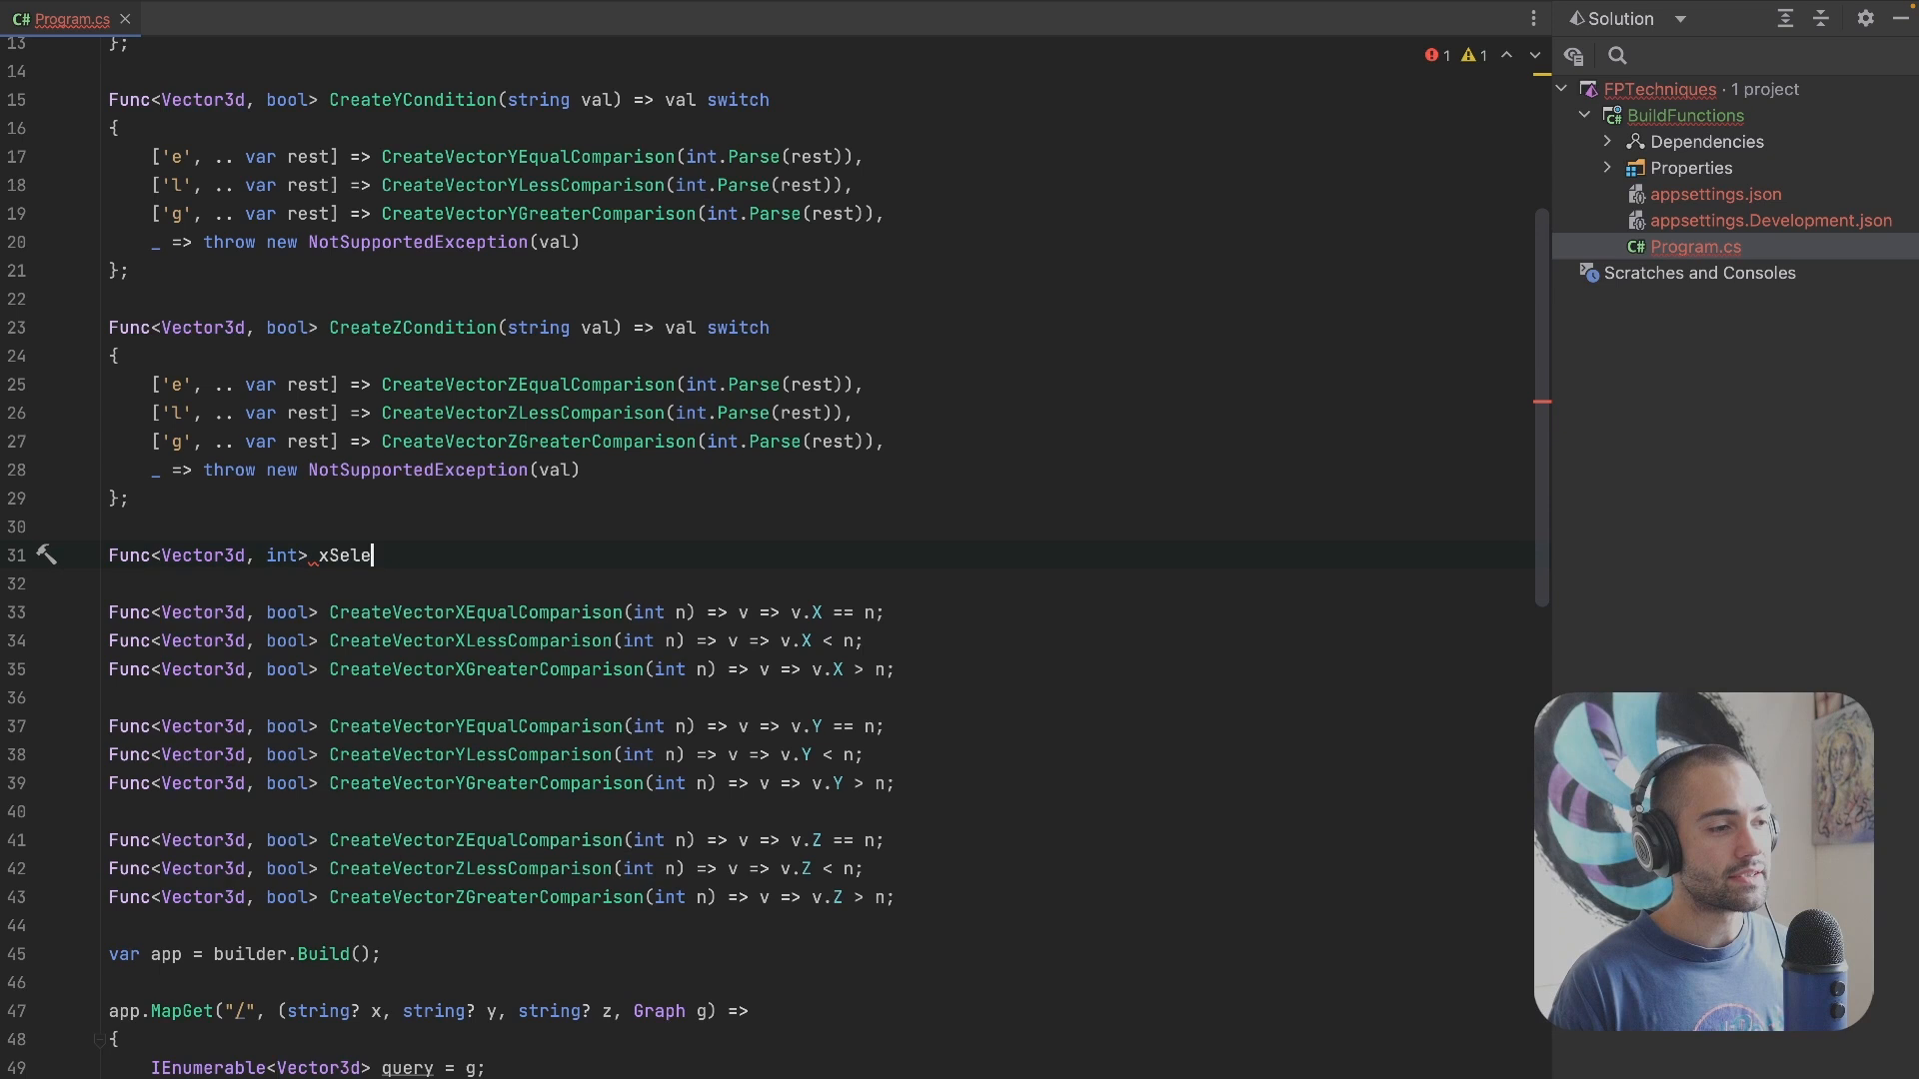
text(ct = )
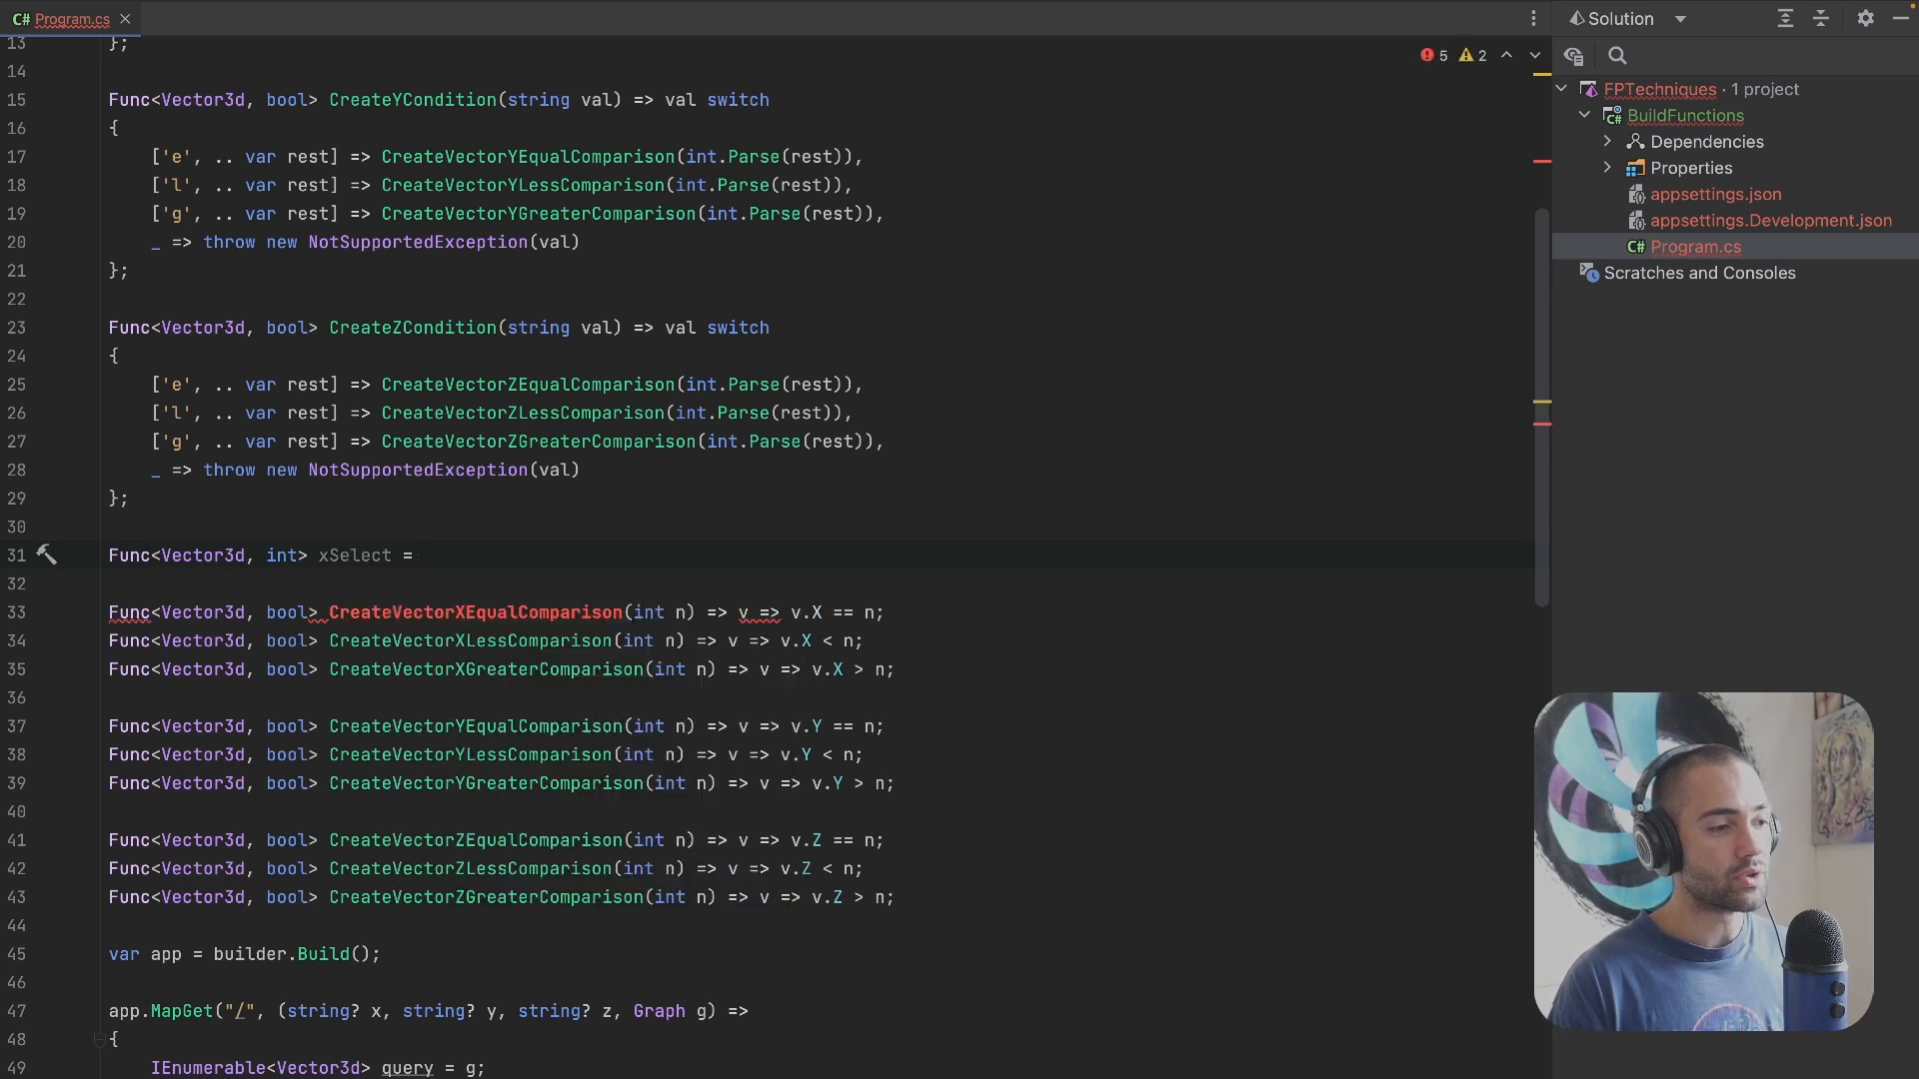
text(v => v.X)
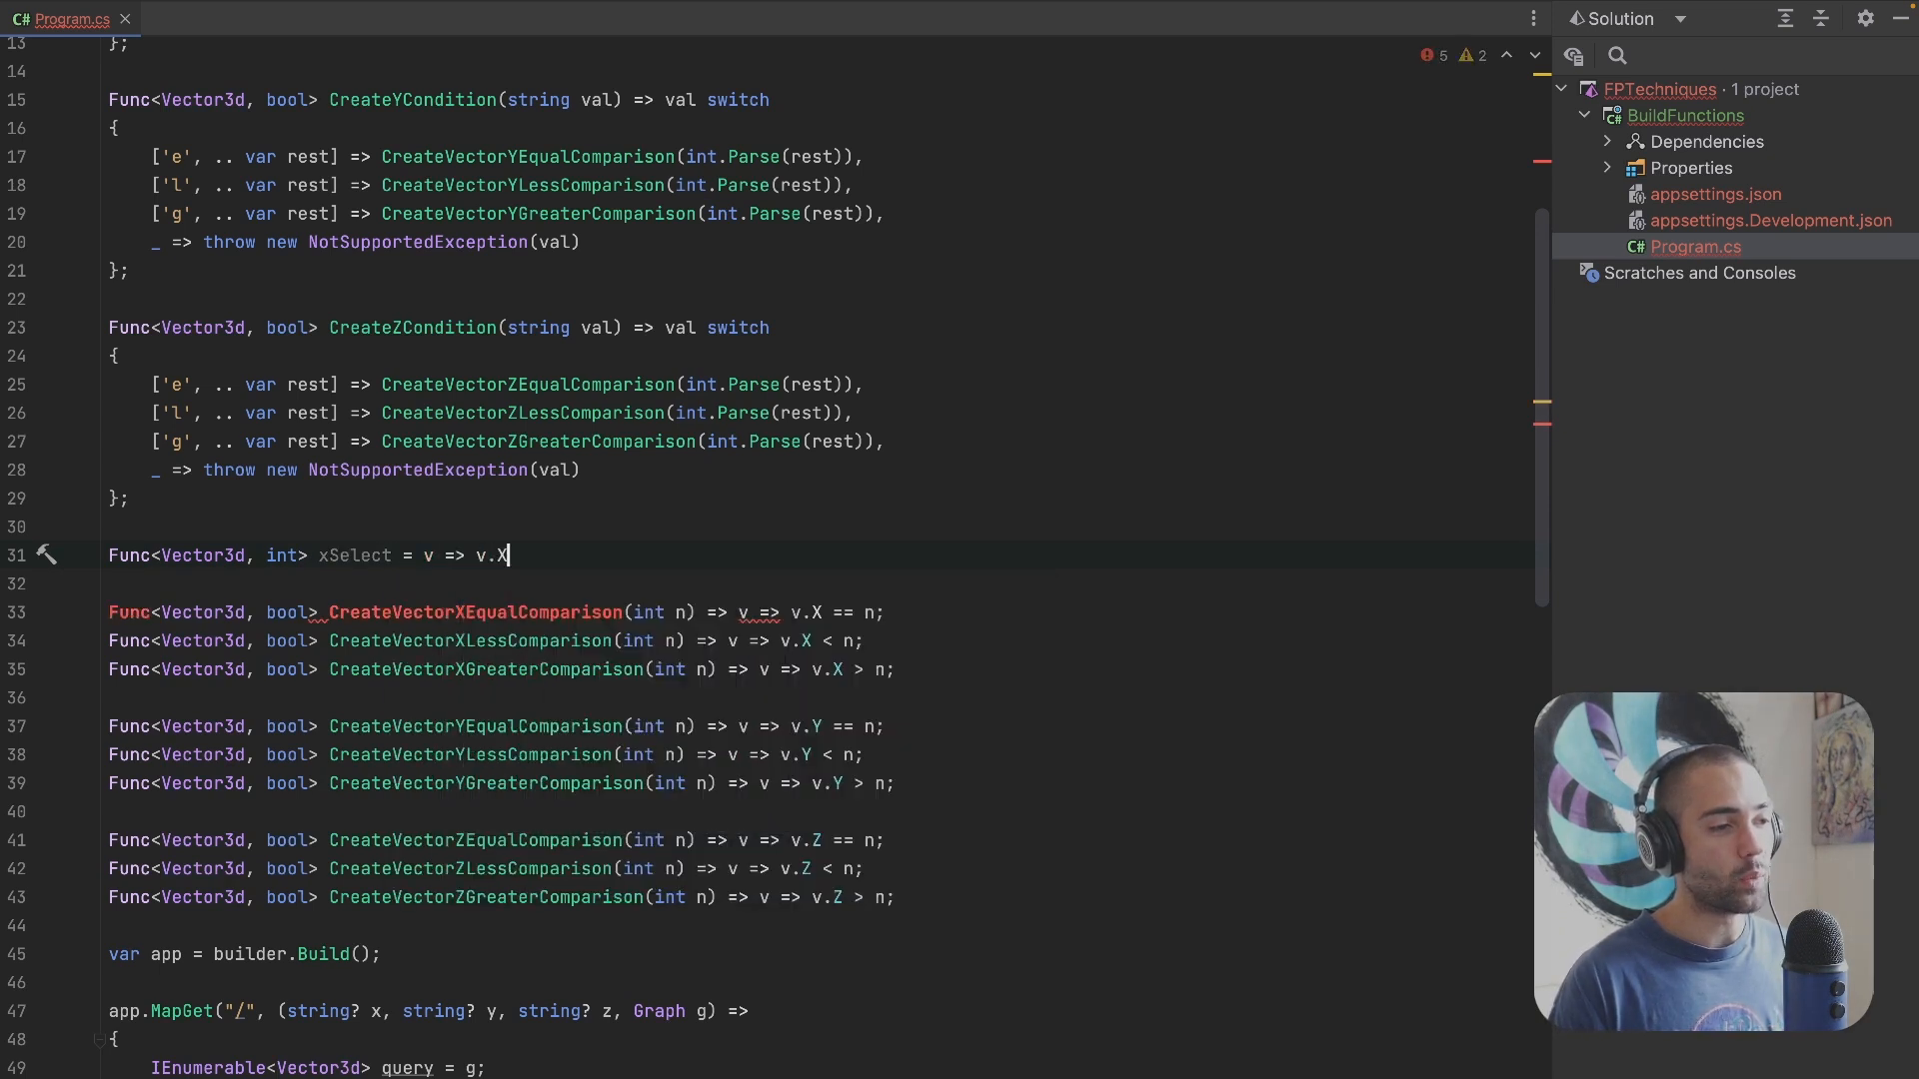
text(;)
key(ctrl+d)
key(ctrl+d)
key(ctrl+d)
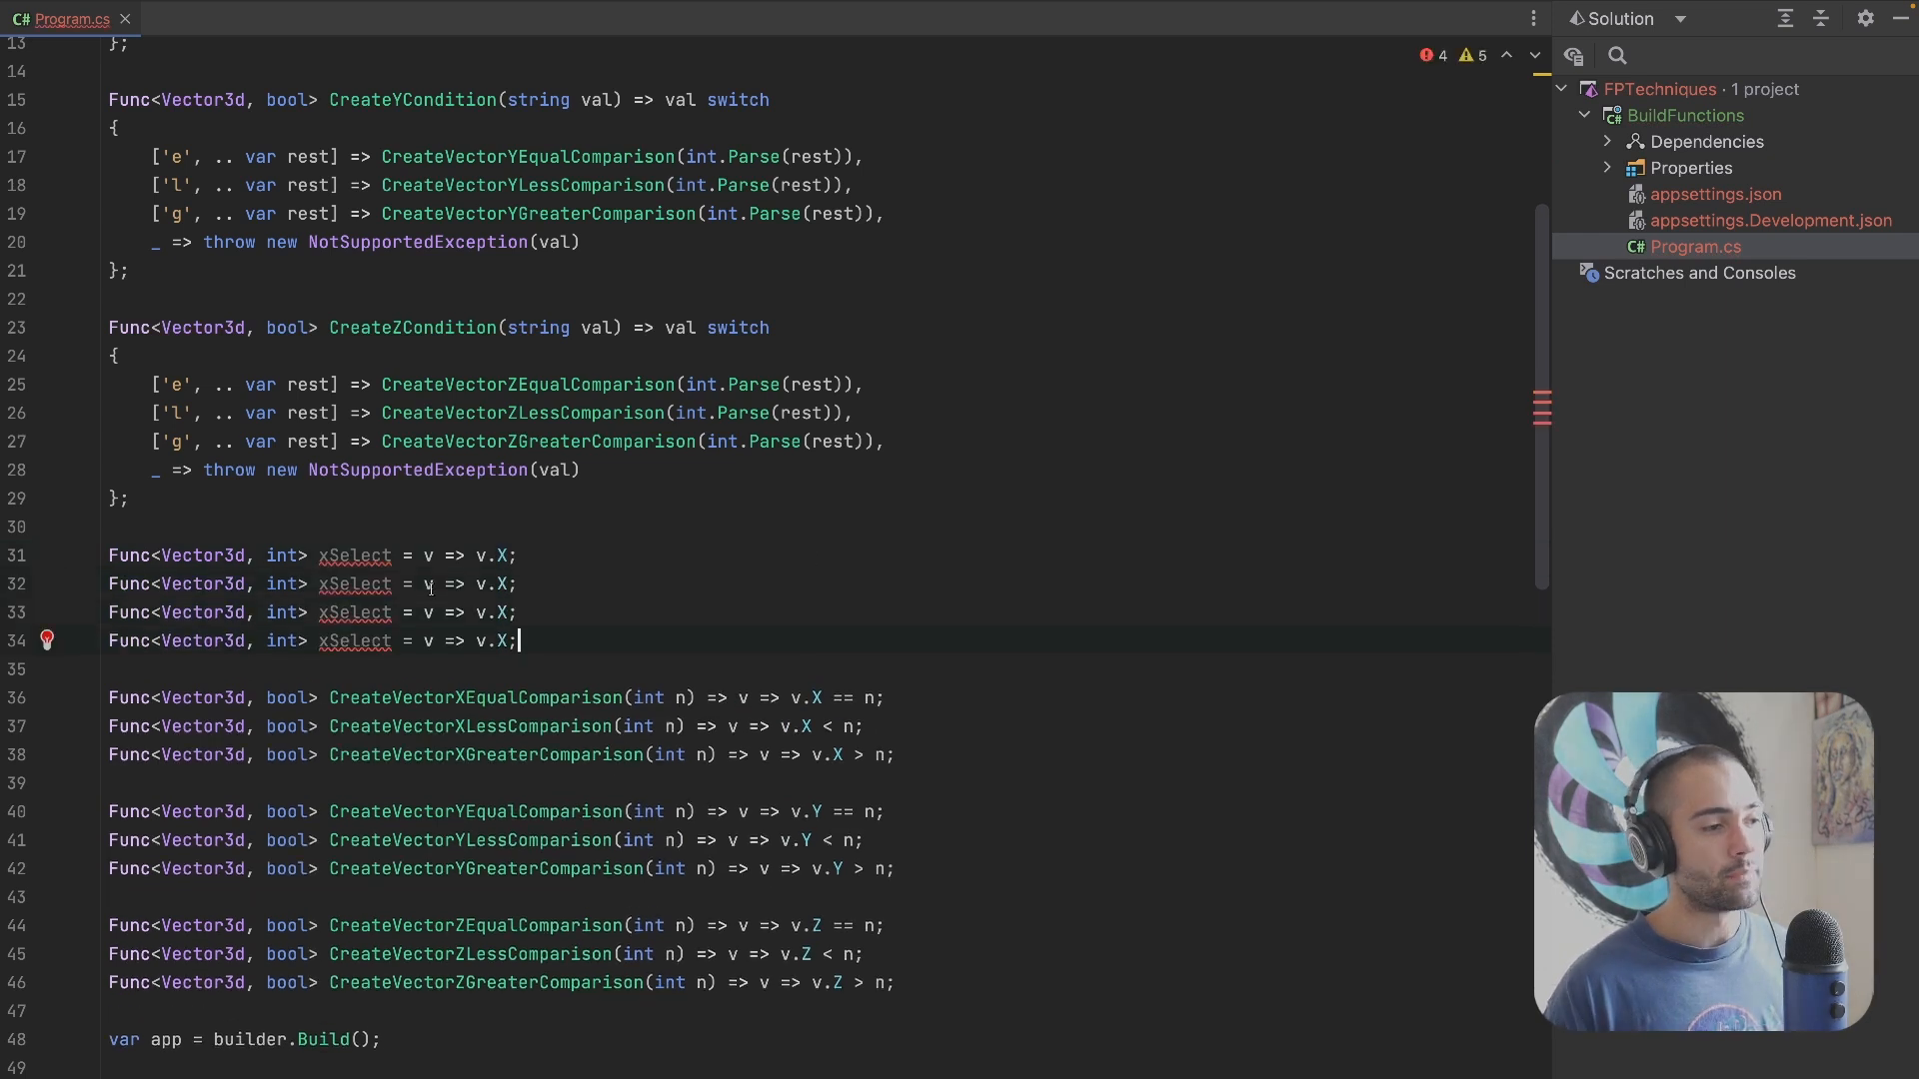
key(ctrl+z)
Step: Rename the copies to ySelect and zSelect returning v.Y and v.Z, and select all three lines
click(328, 583)
key(BackSpace)
text(y)
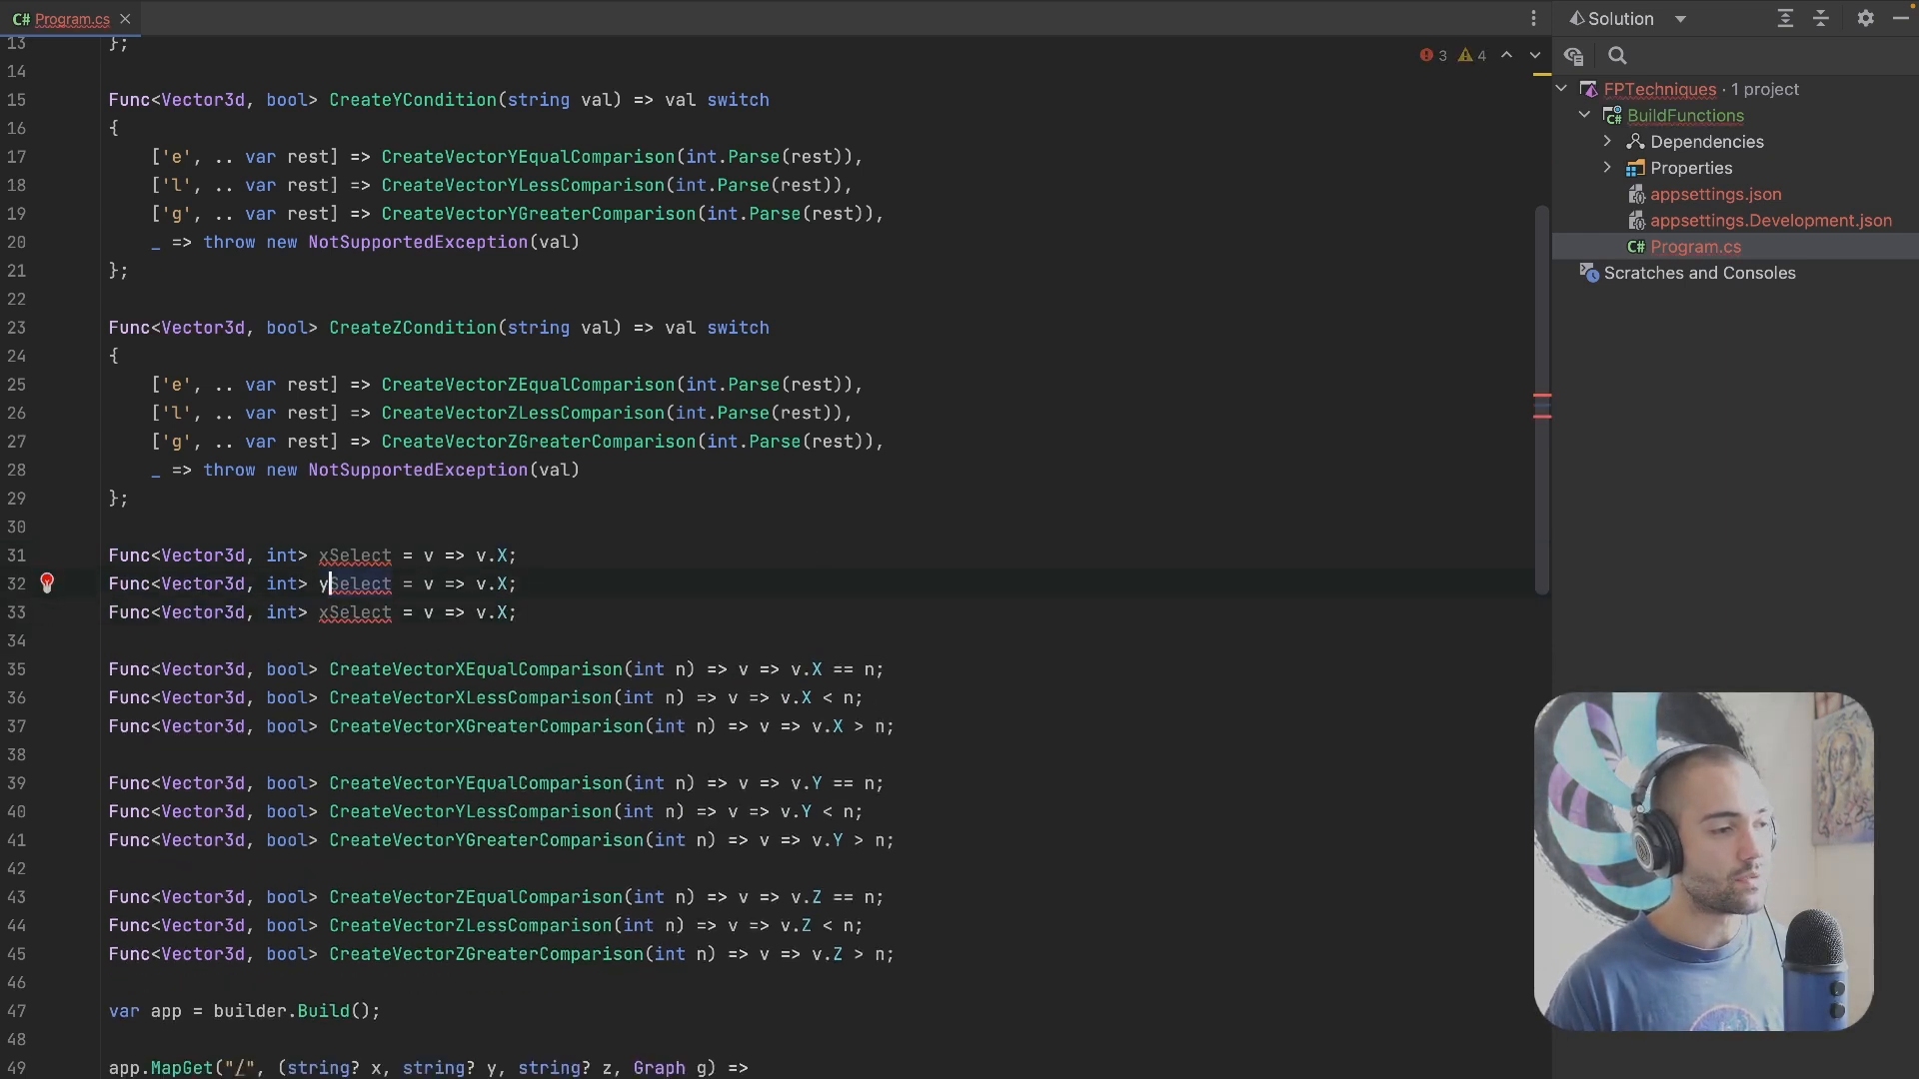
key(Down)
key(BackSpace)
text(z)
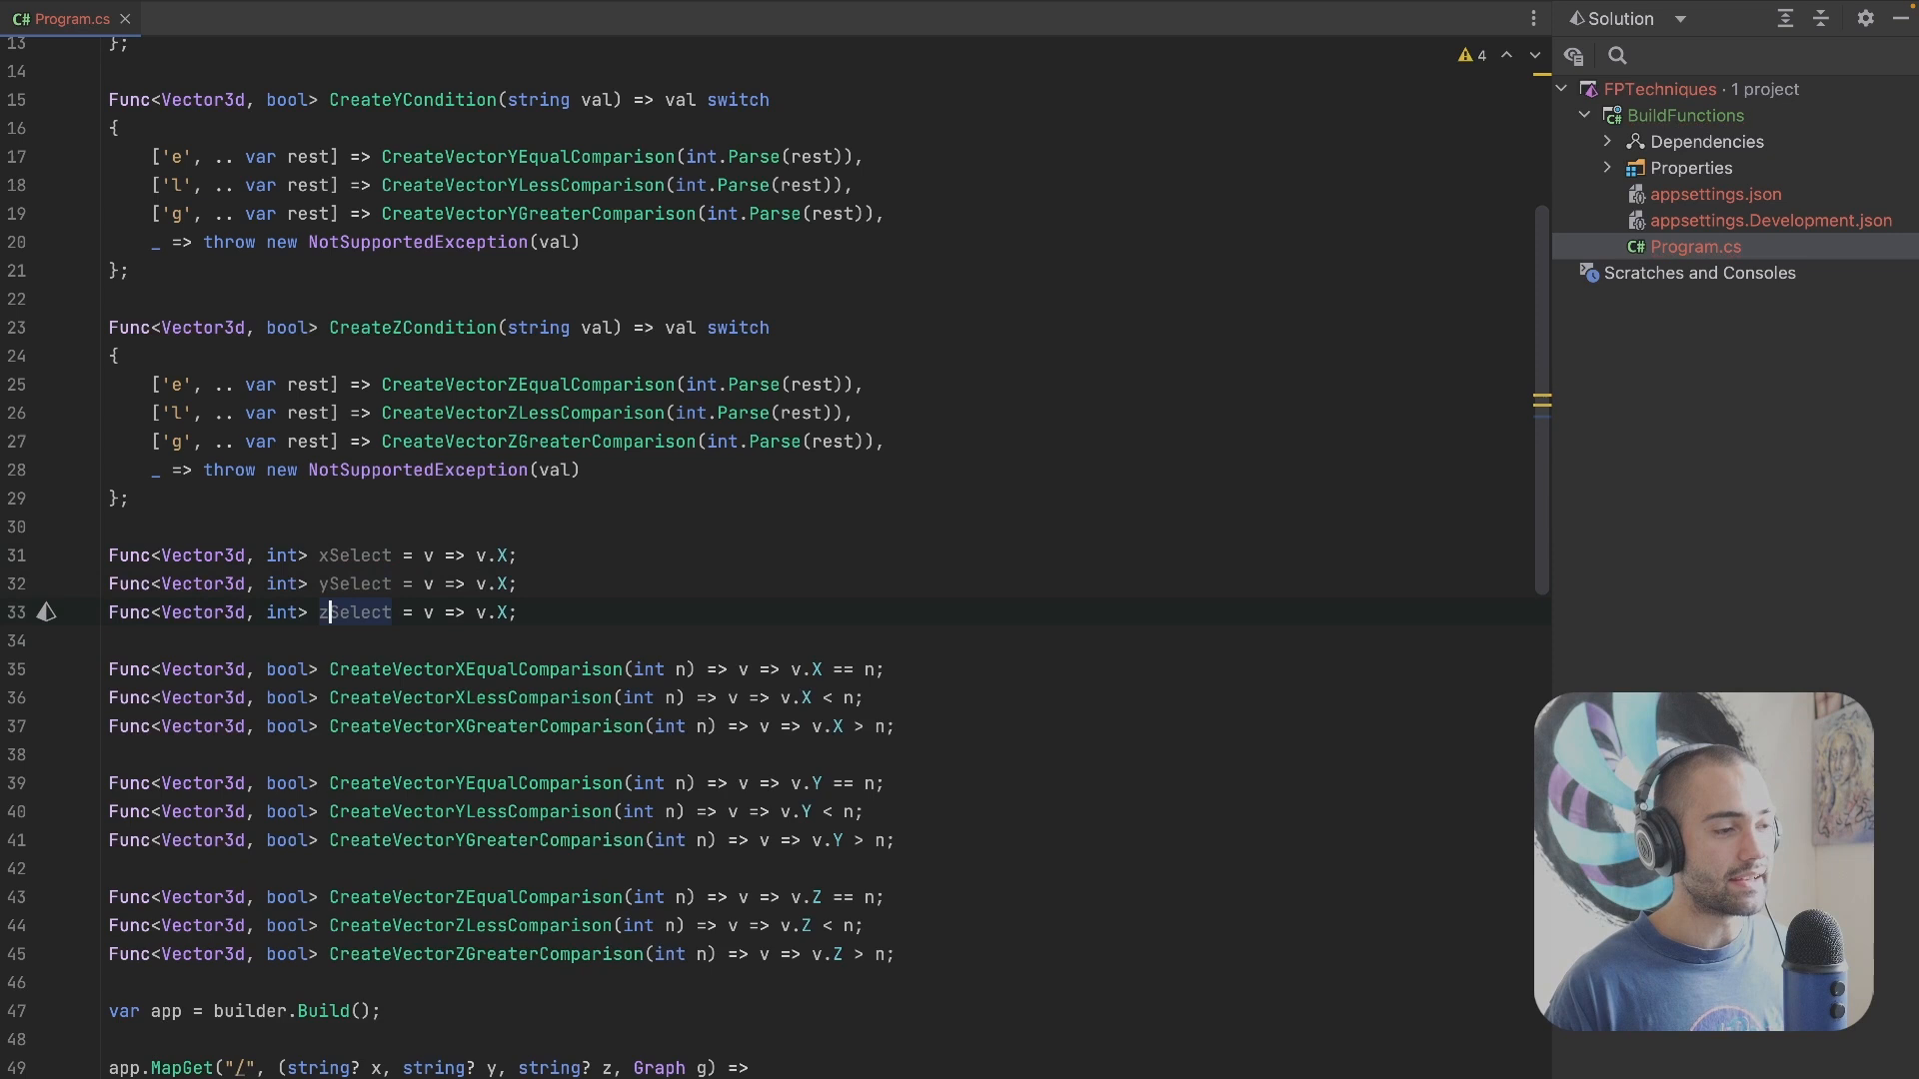
key(End)
key(BackSpace)
key(BackSpace)
key(Escape)
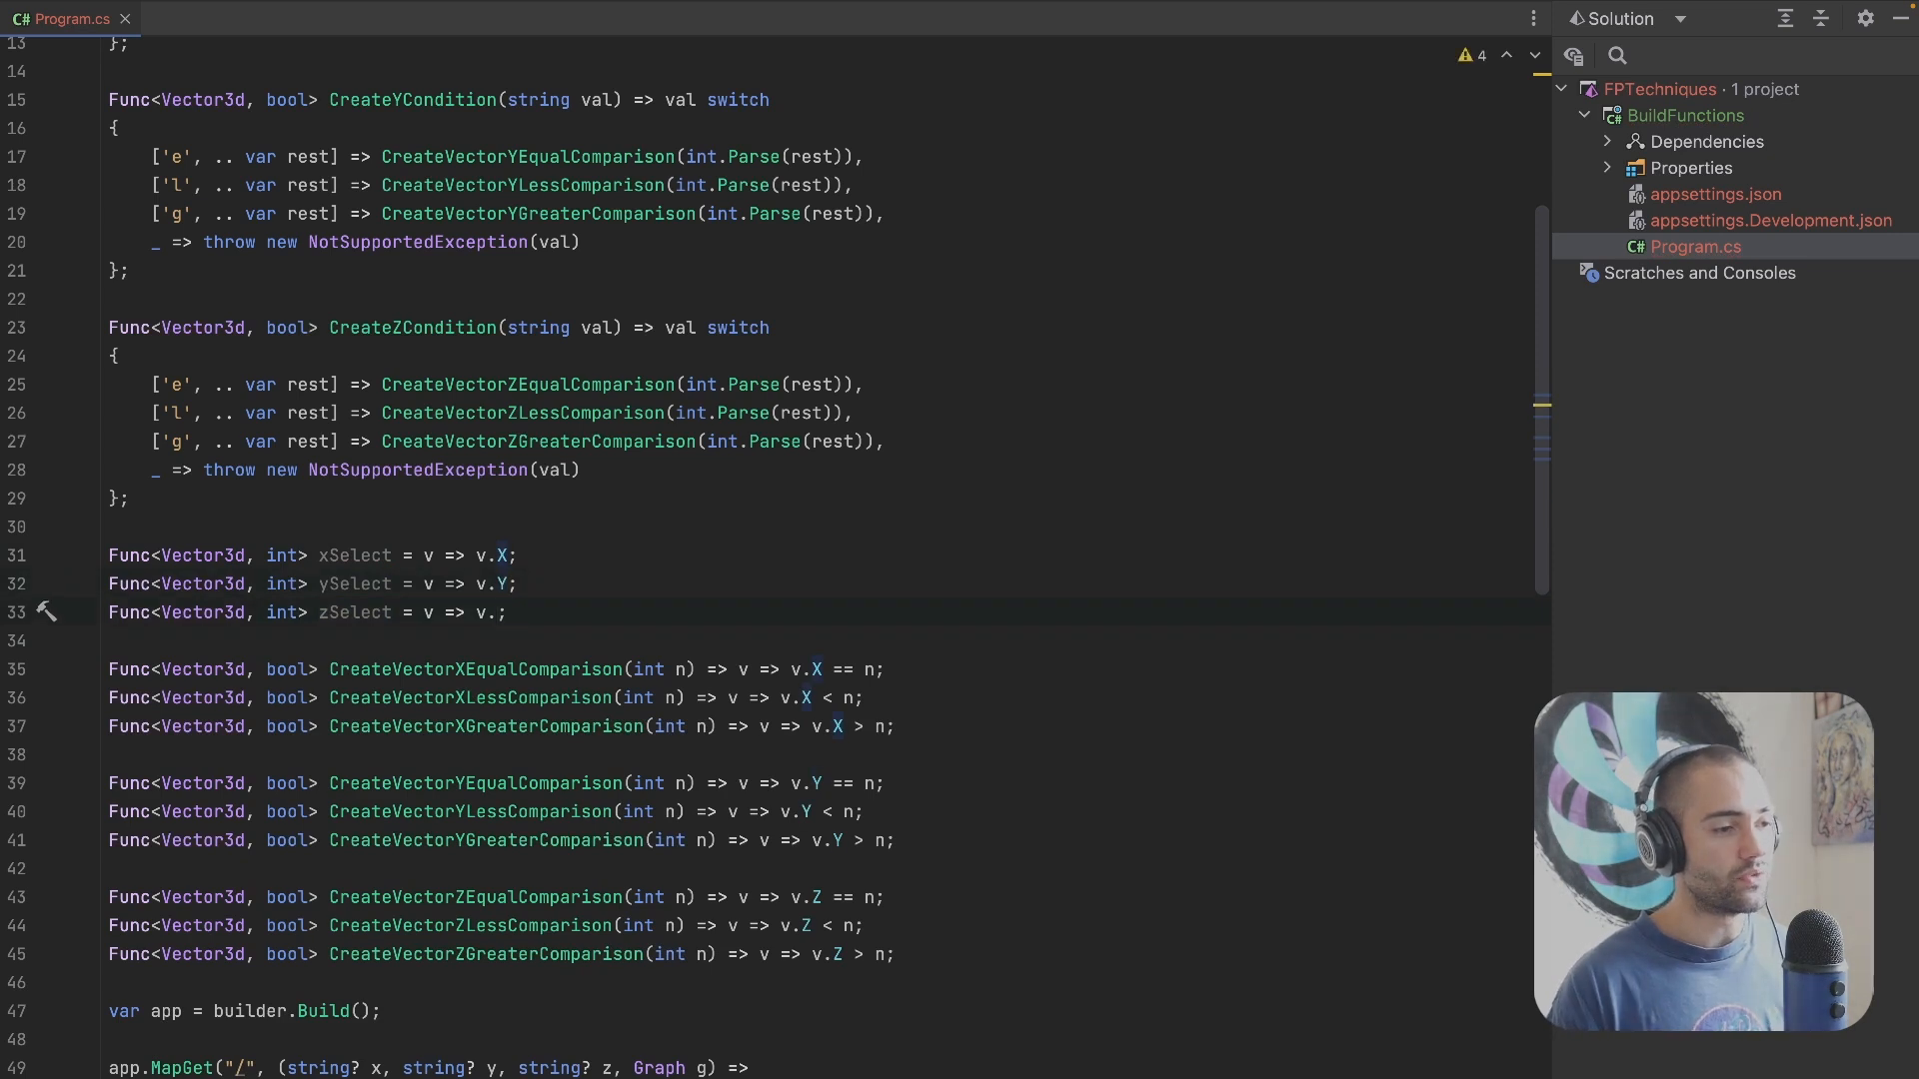
text(Z)
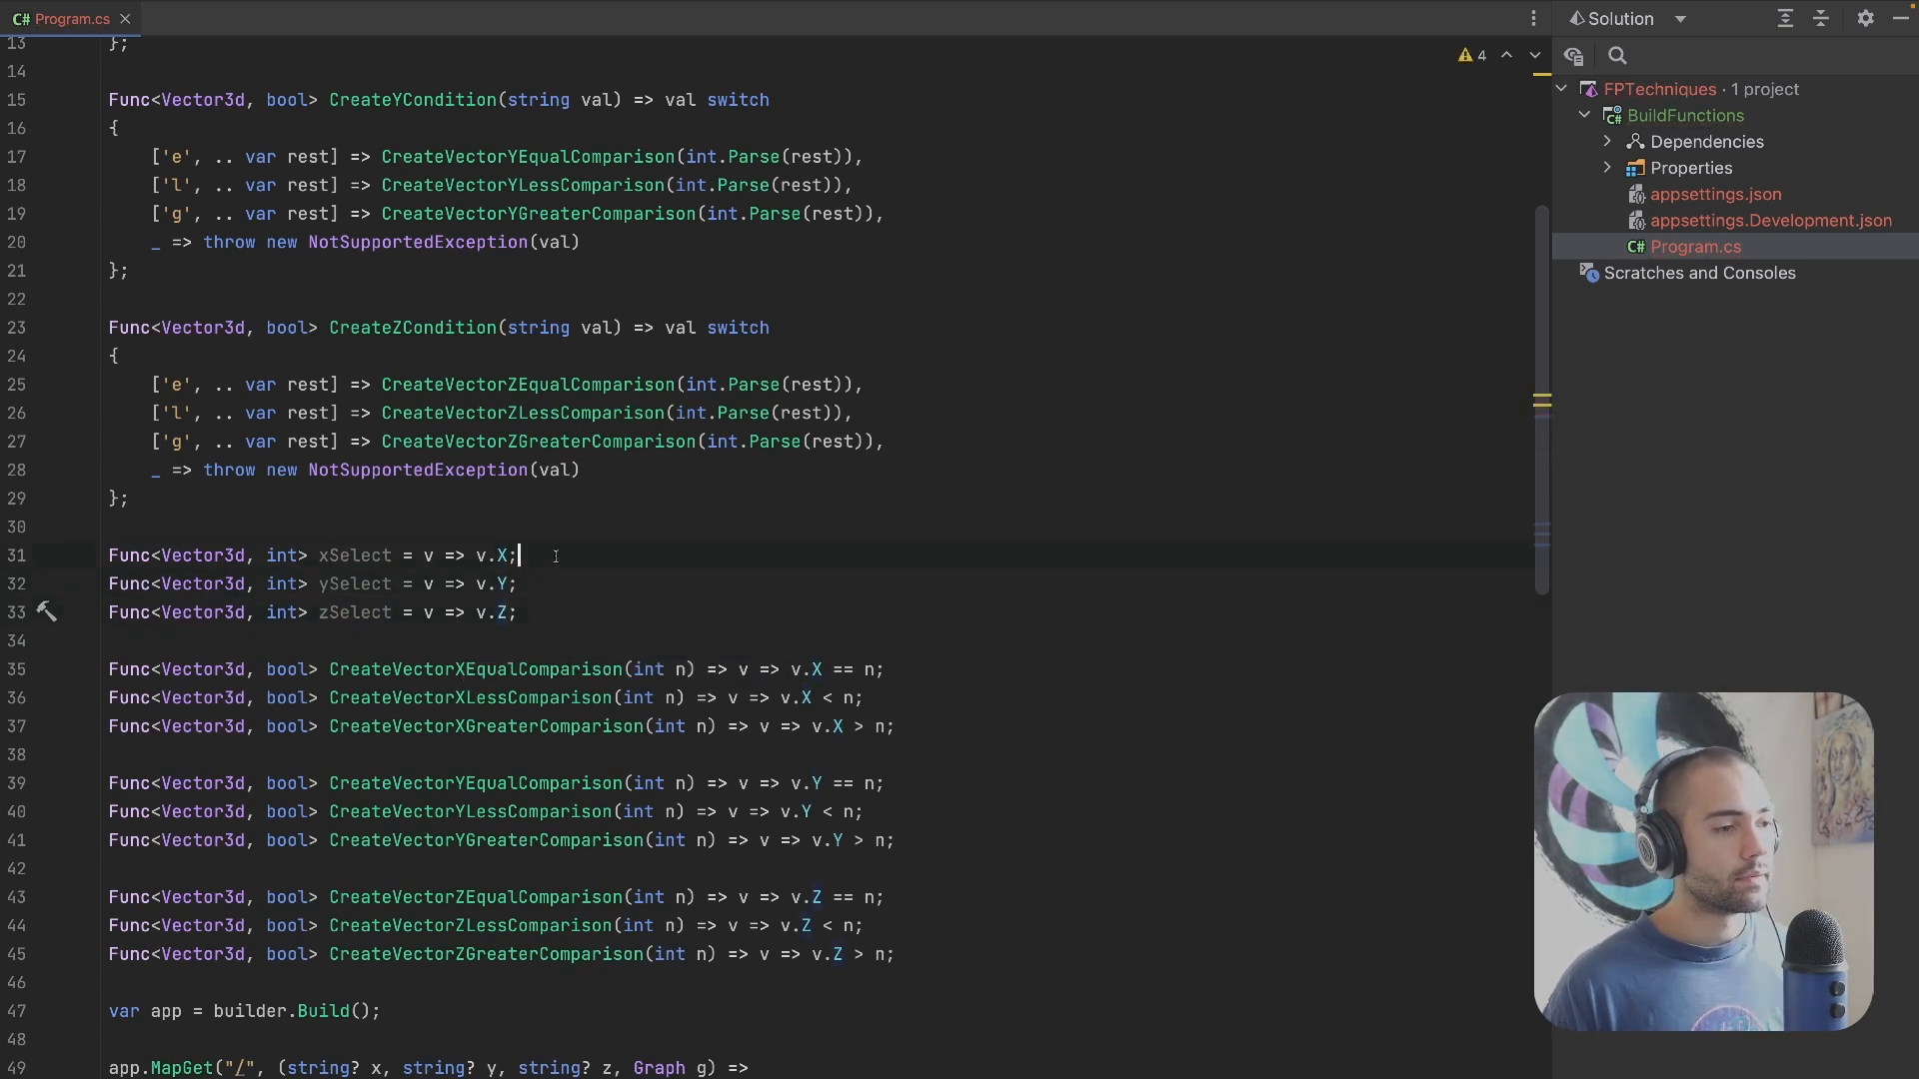
key(shift+Up)
key(shift+Up)
key(shift+Up)
key(ctrl+c)
Step: Move the three selector declarations above CreateXCondition, separated by a blank line
key(BackSpace)
scroll(556, 607, up, 5)
key(ctrl+v)
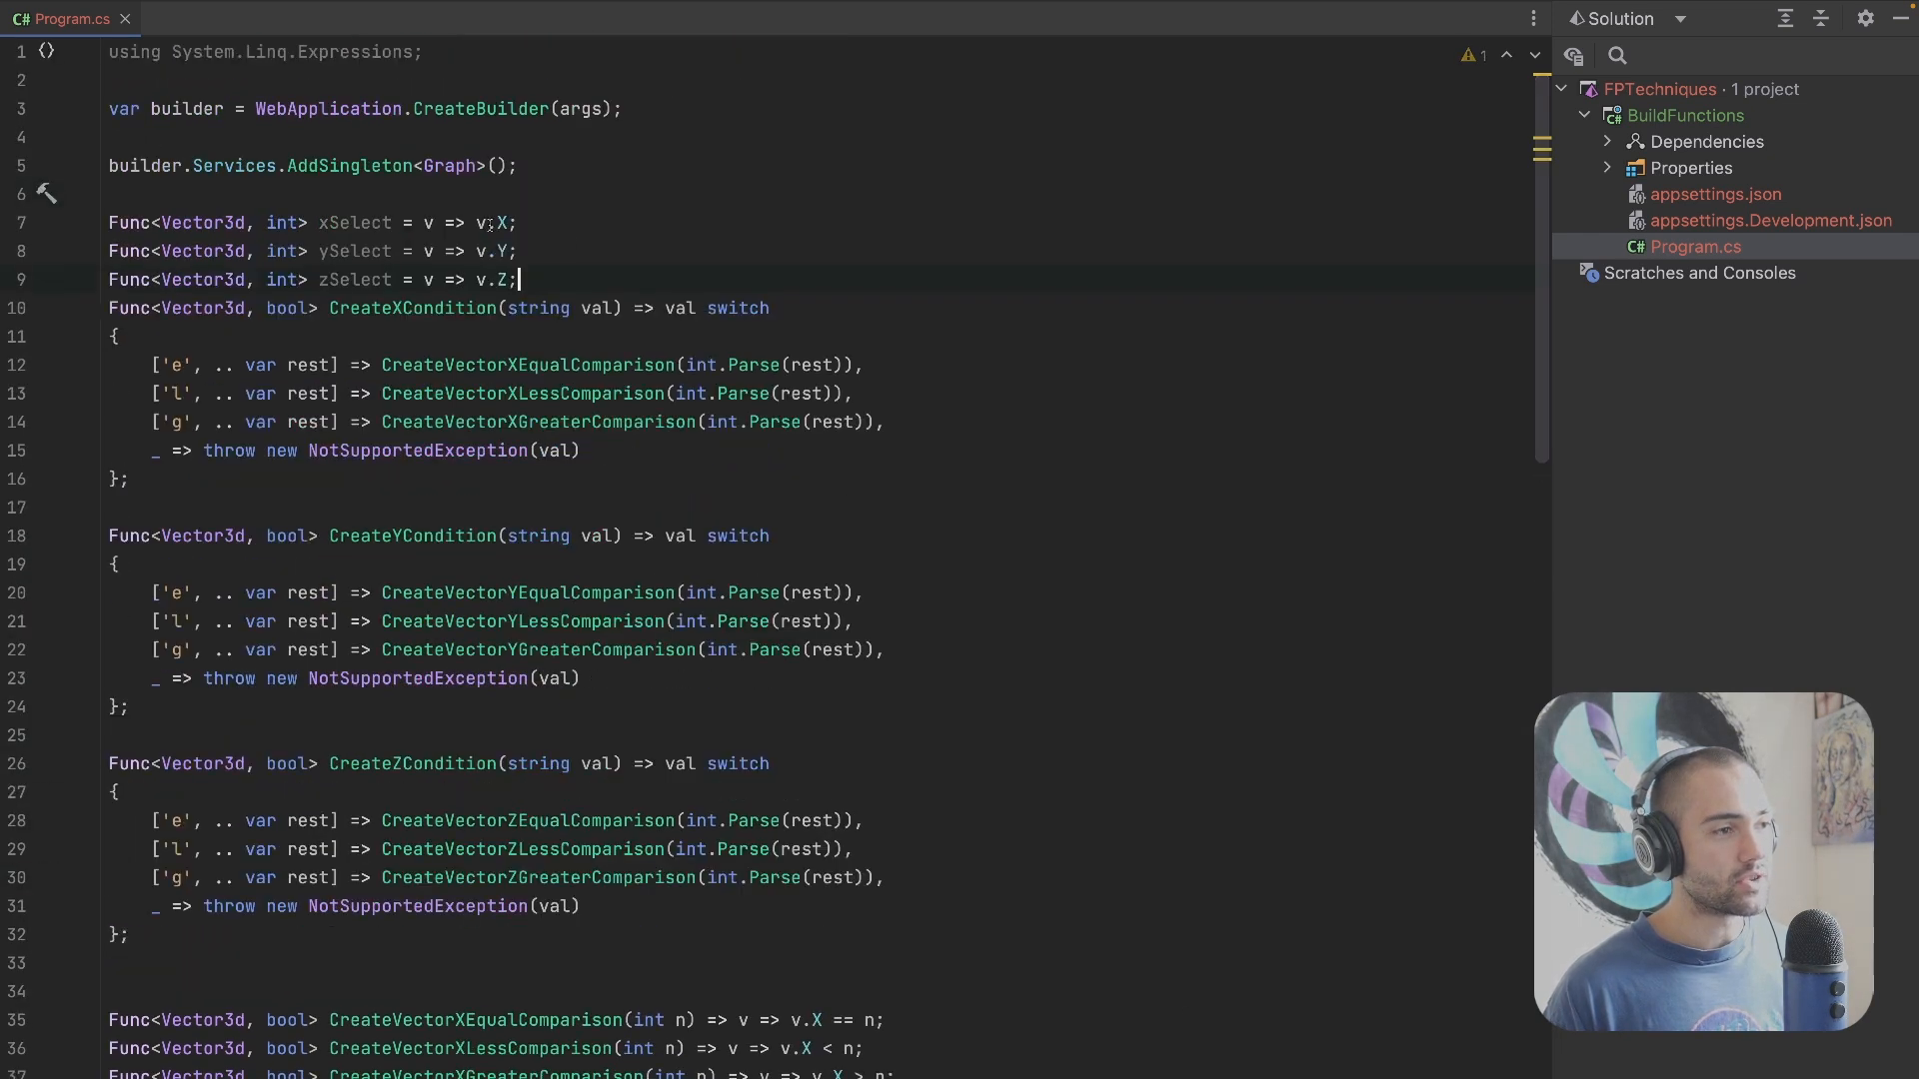
key(Return)
key(shift+Up)
key(shift+Up)
key(shift+Up)
key(shift+Home)
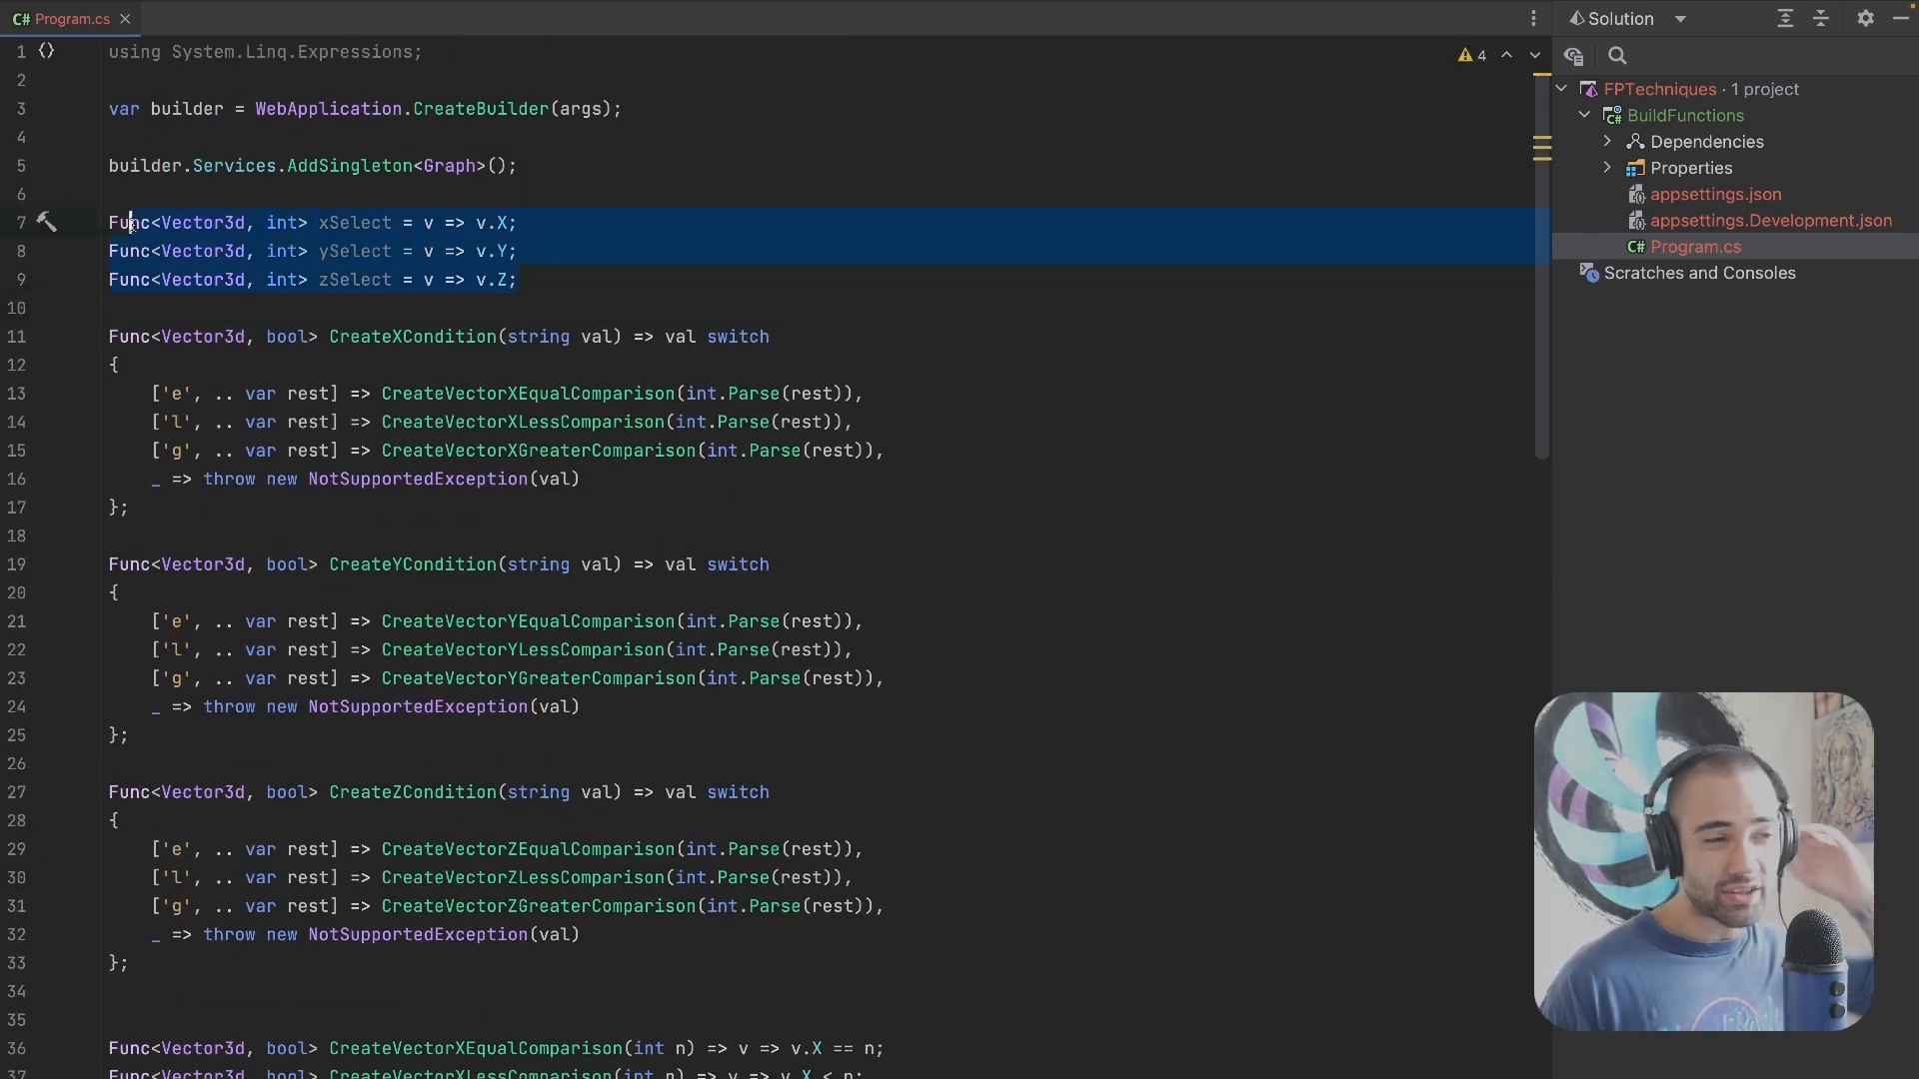
click(680, 246)
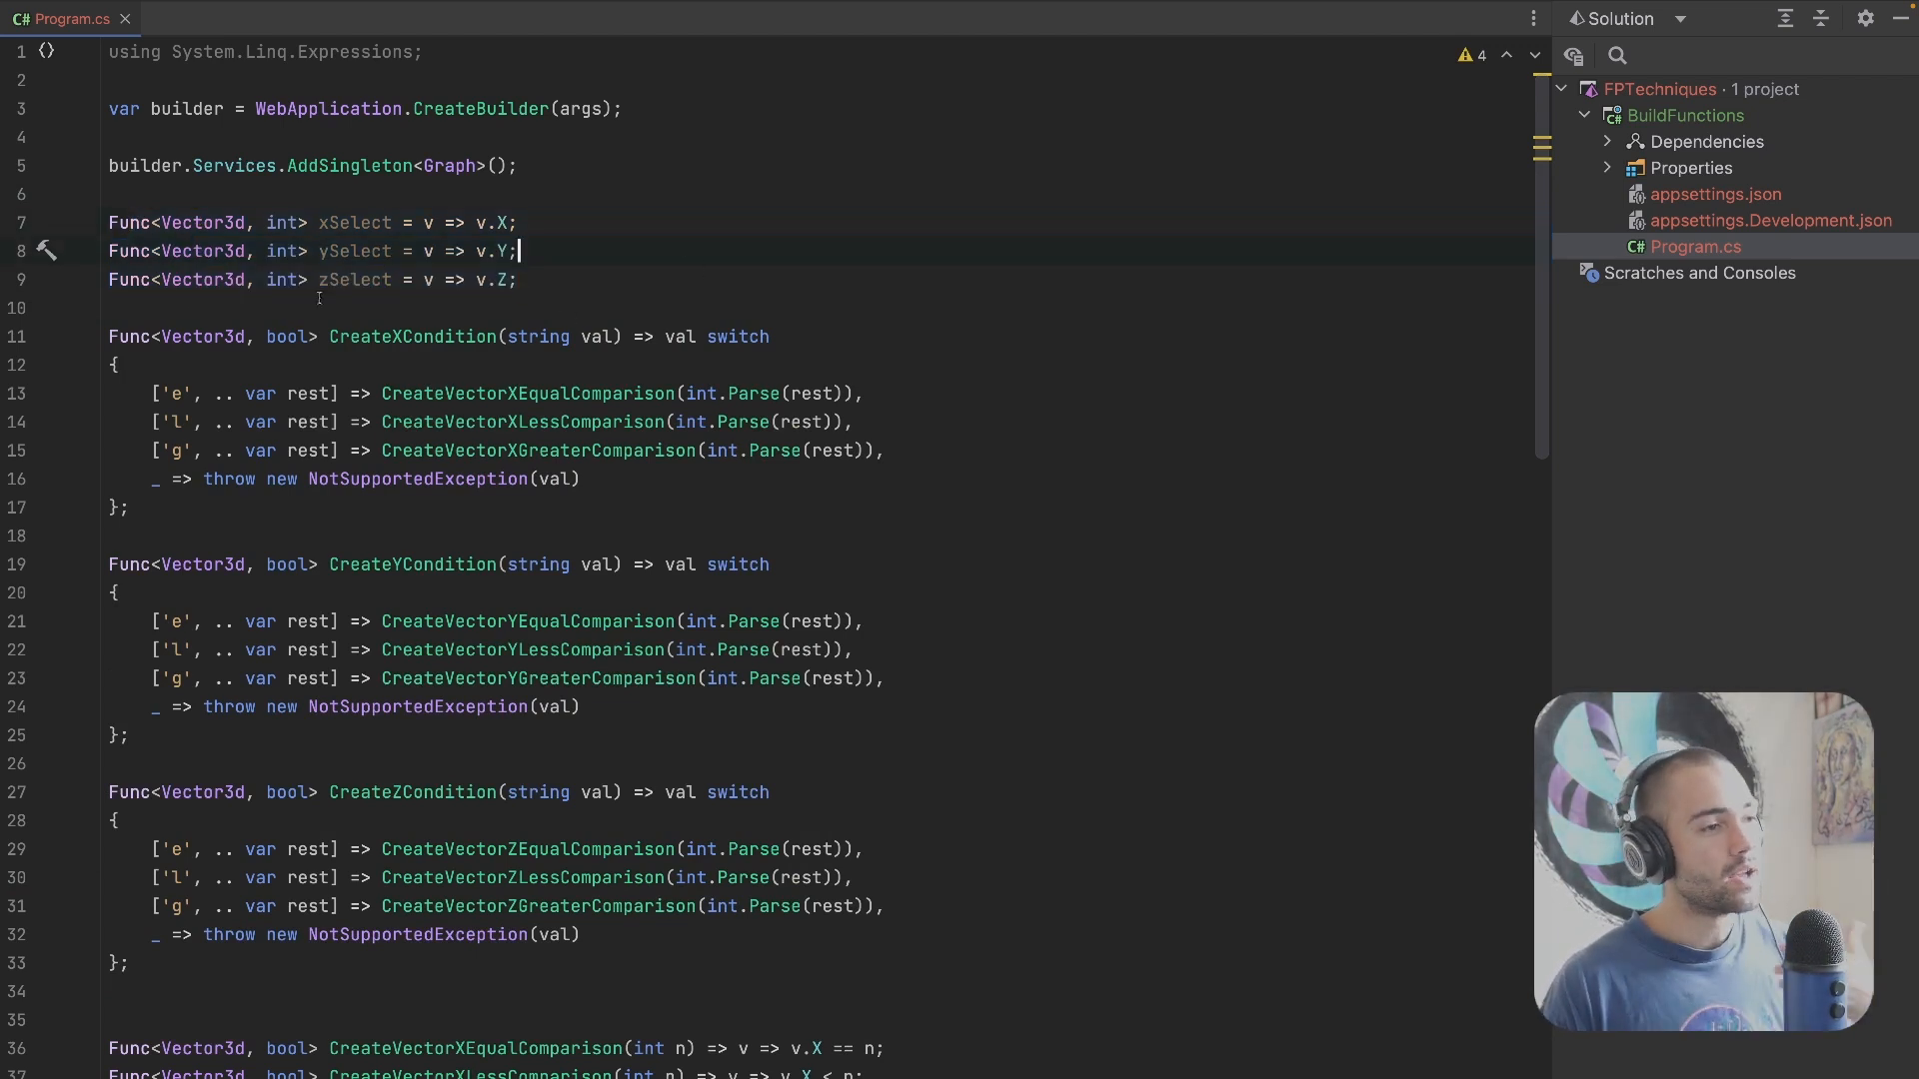
click(391, 336)
click(339, 222)
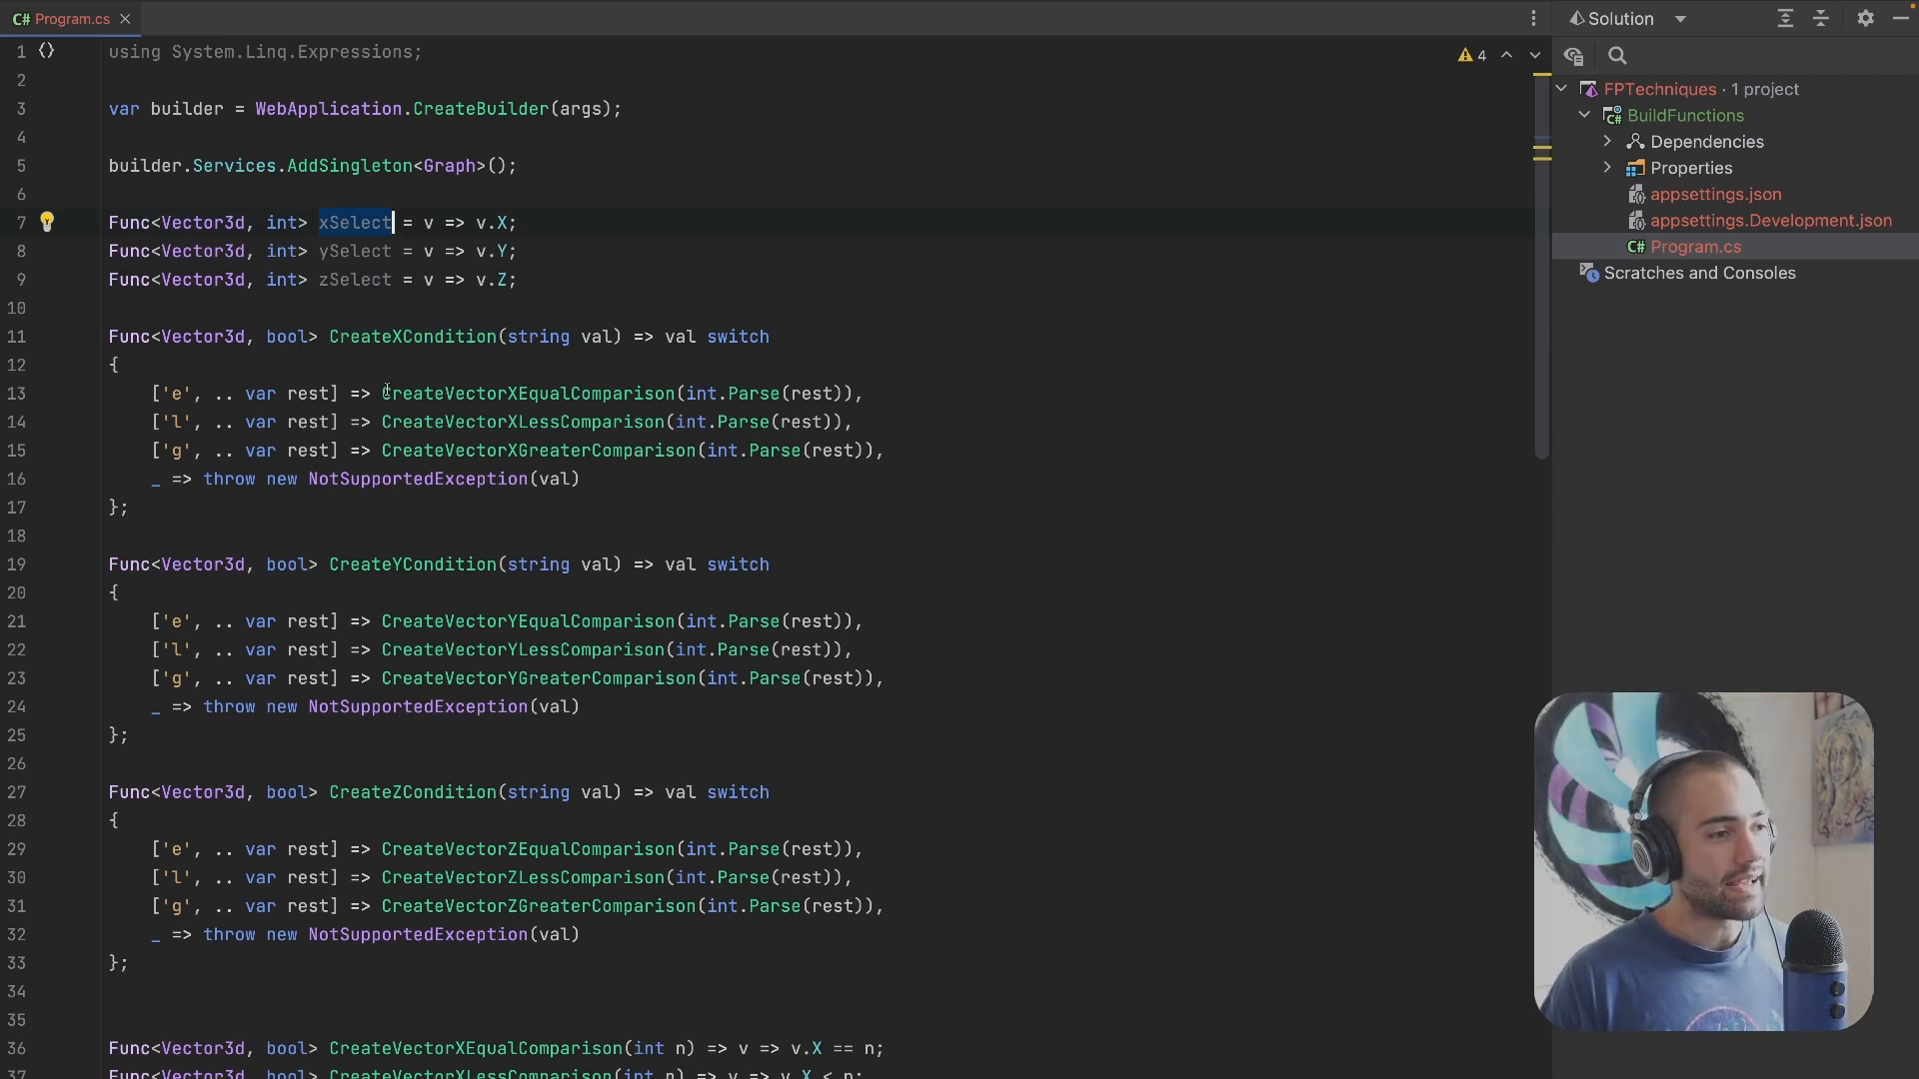
Step: Begin rewriting the 'e' case of CreateXCondition as an inline lambda calling xSelect(v)
drag(115, 363, 135, 510)
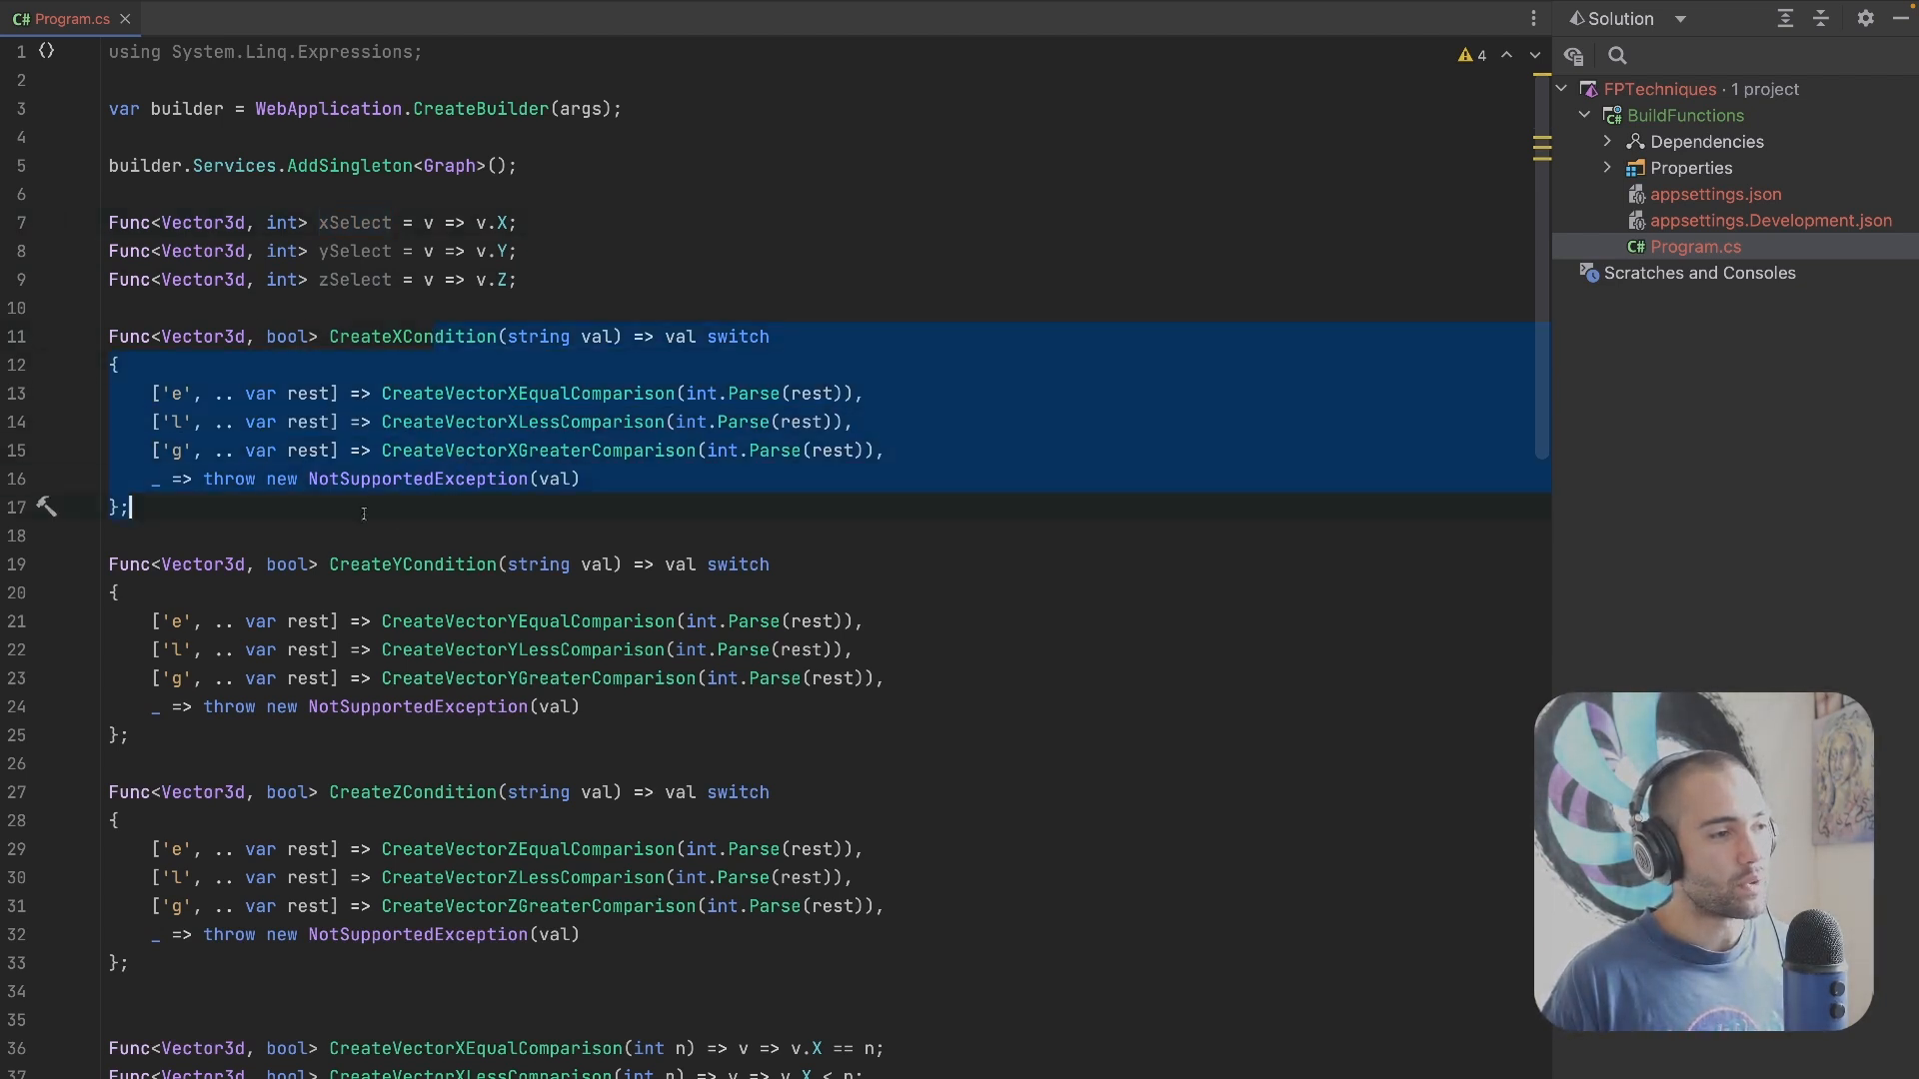
click(370, 370)
click(386, 392)
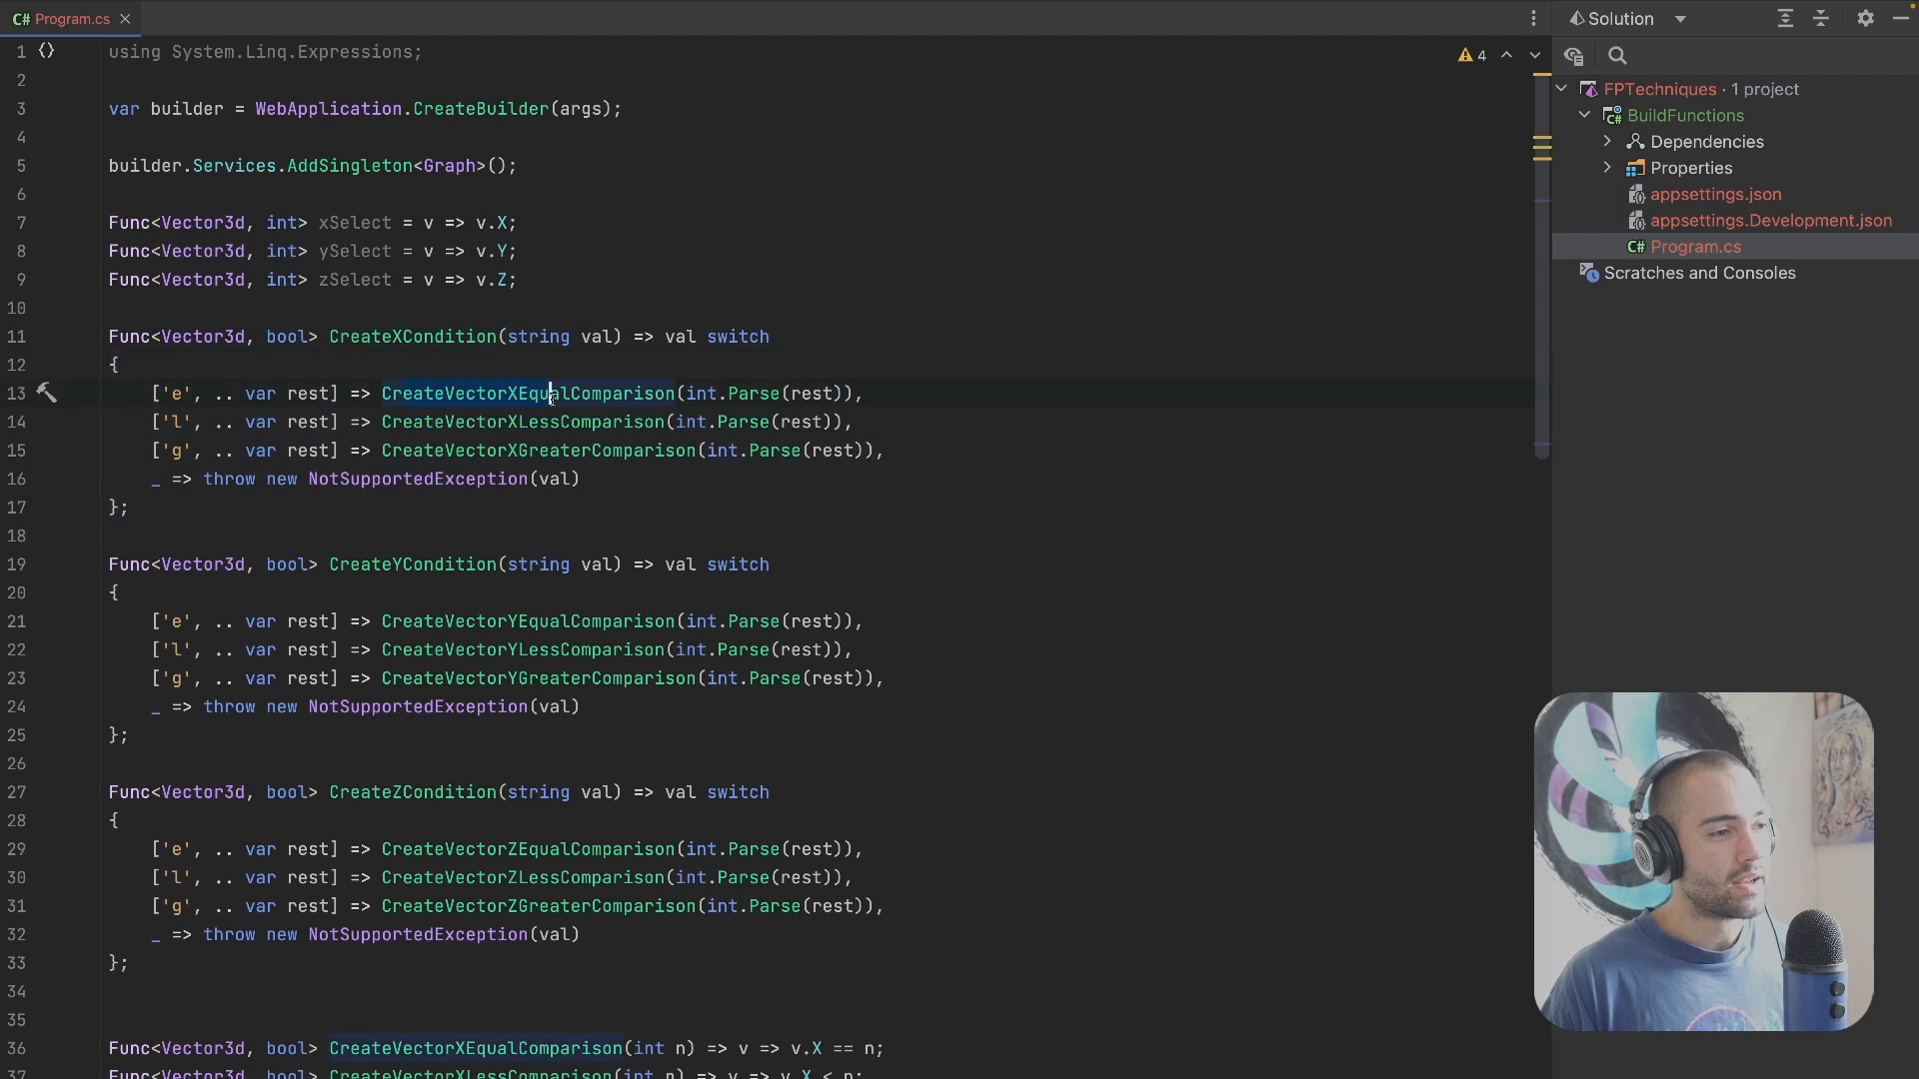
text(xS)
key(Return)
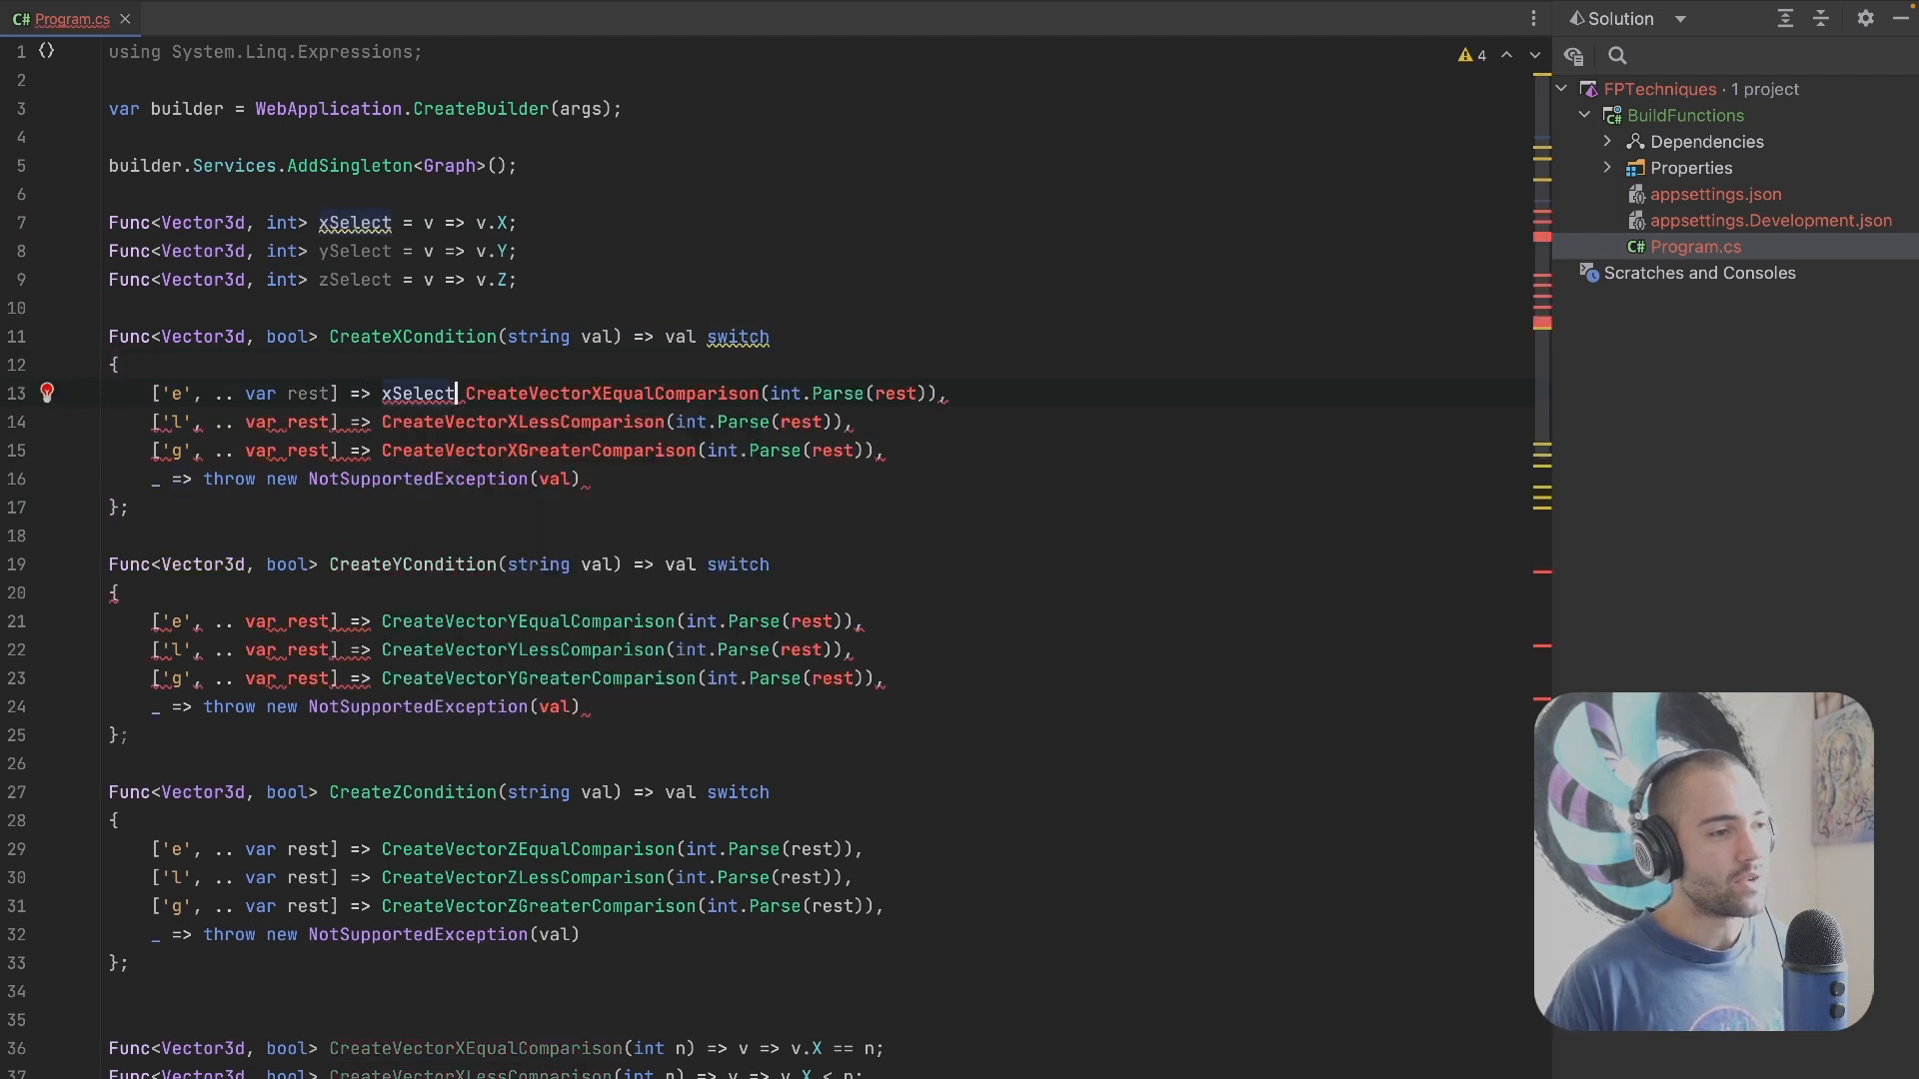
text(())
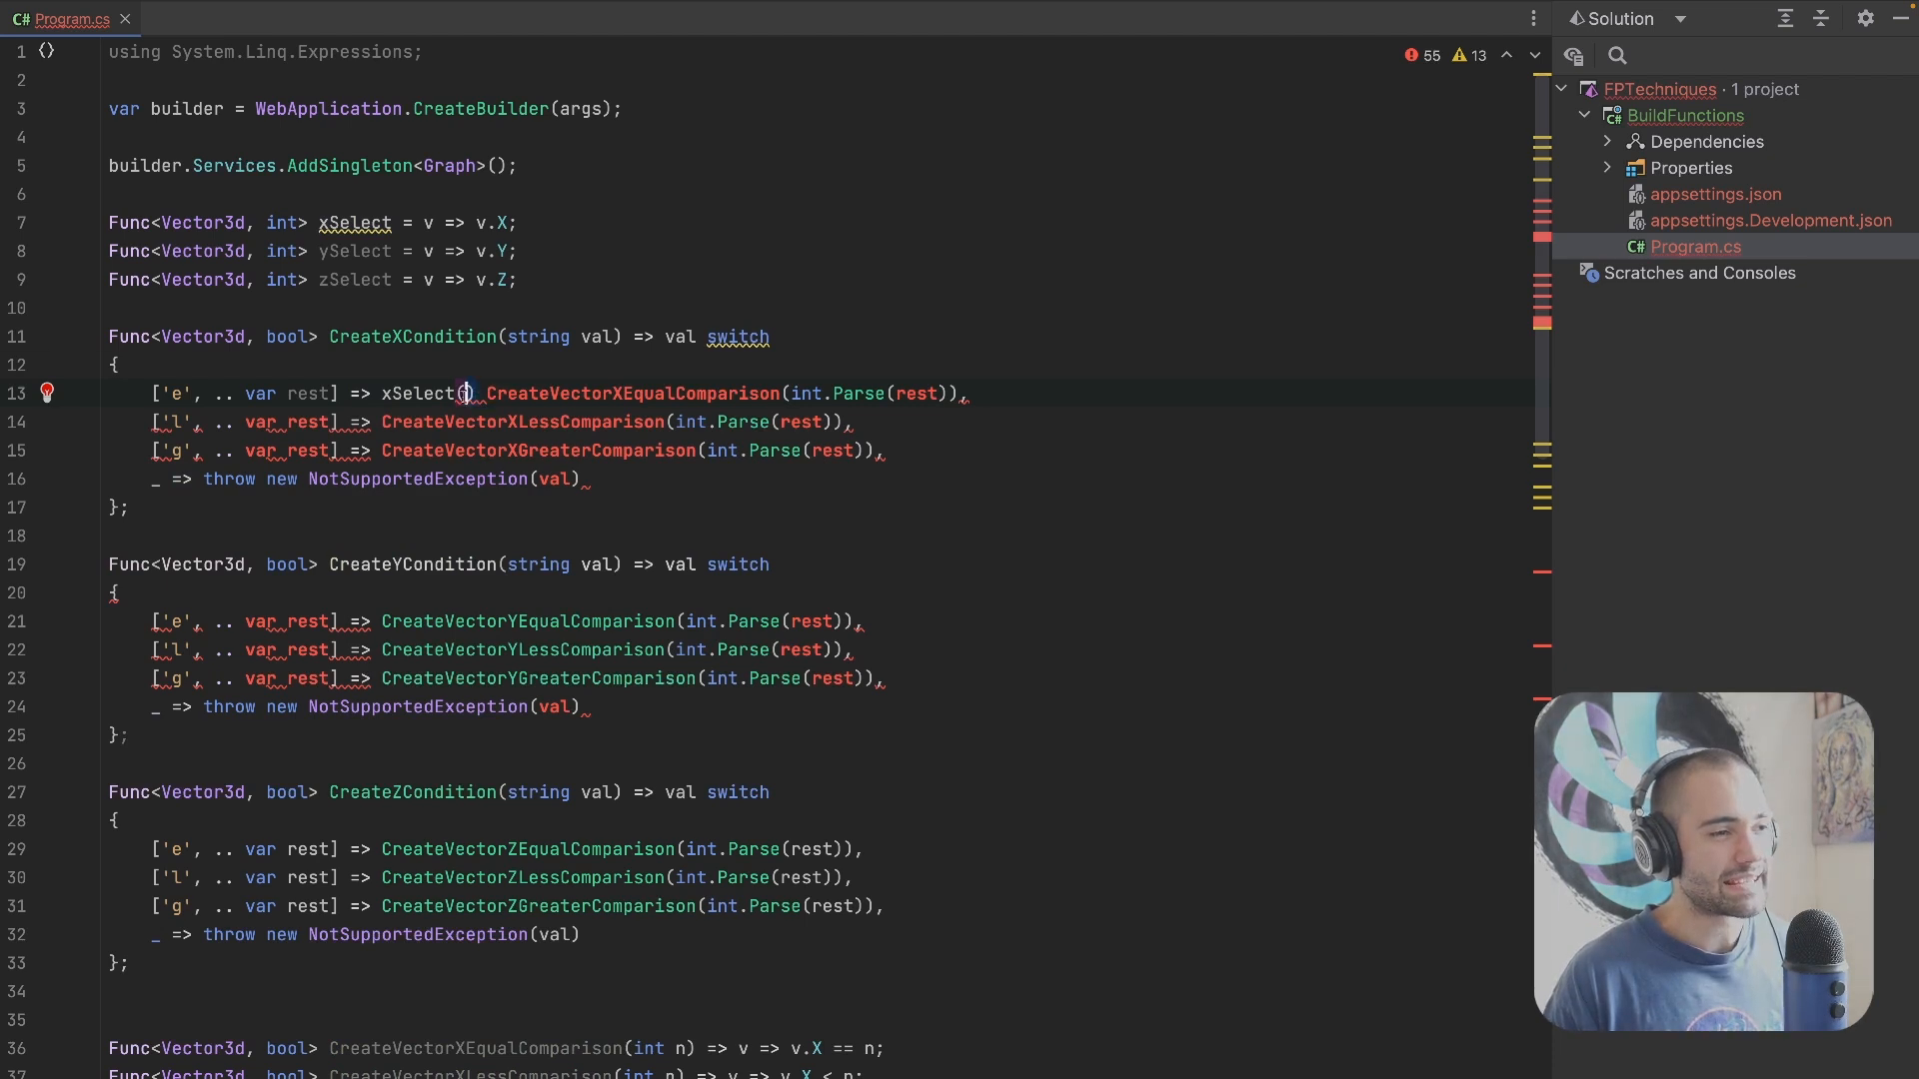
key(Right)
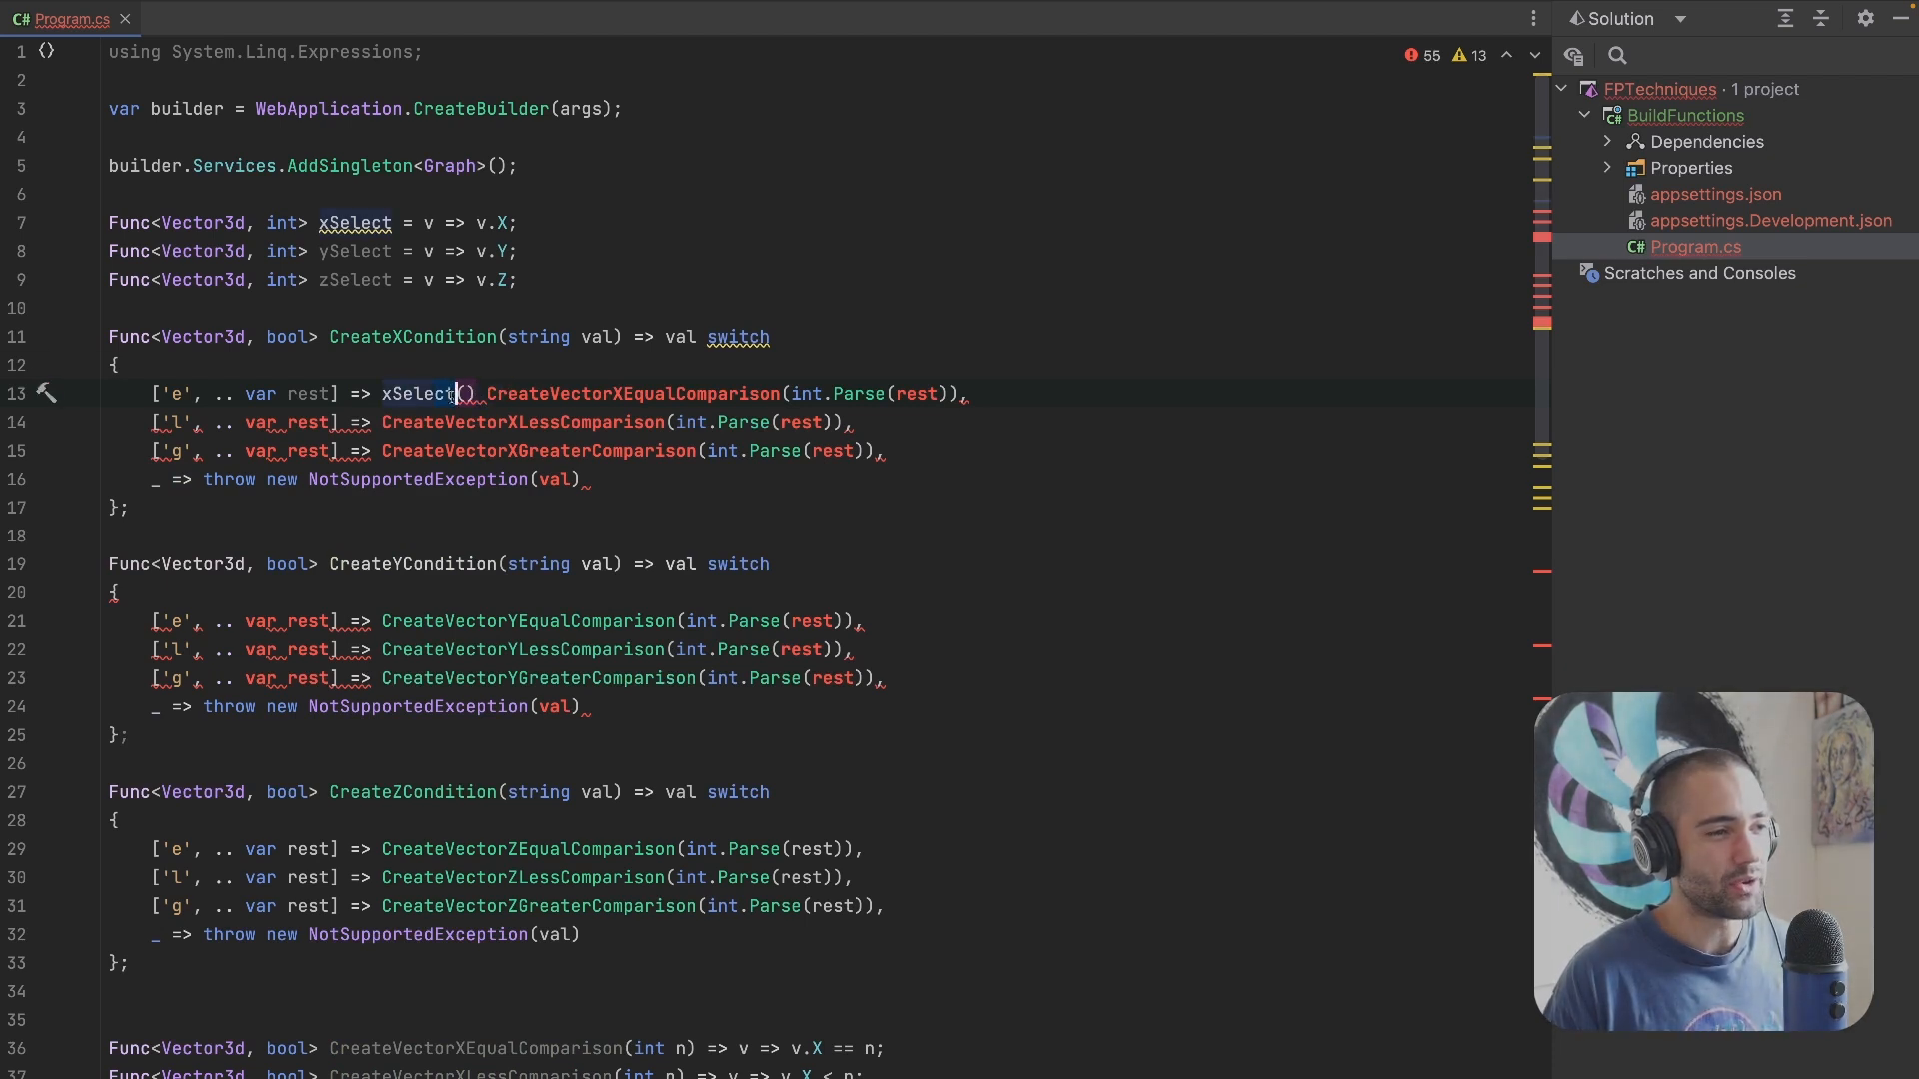
key(Left)
key(Left)
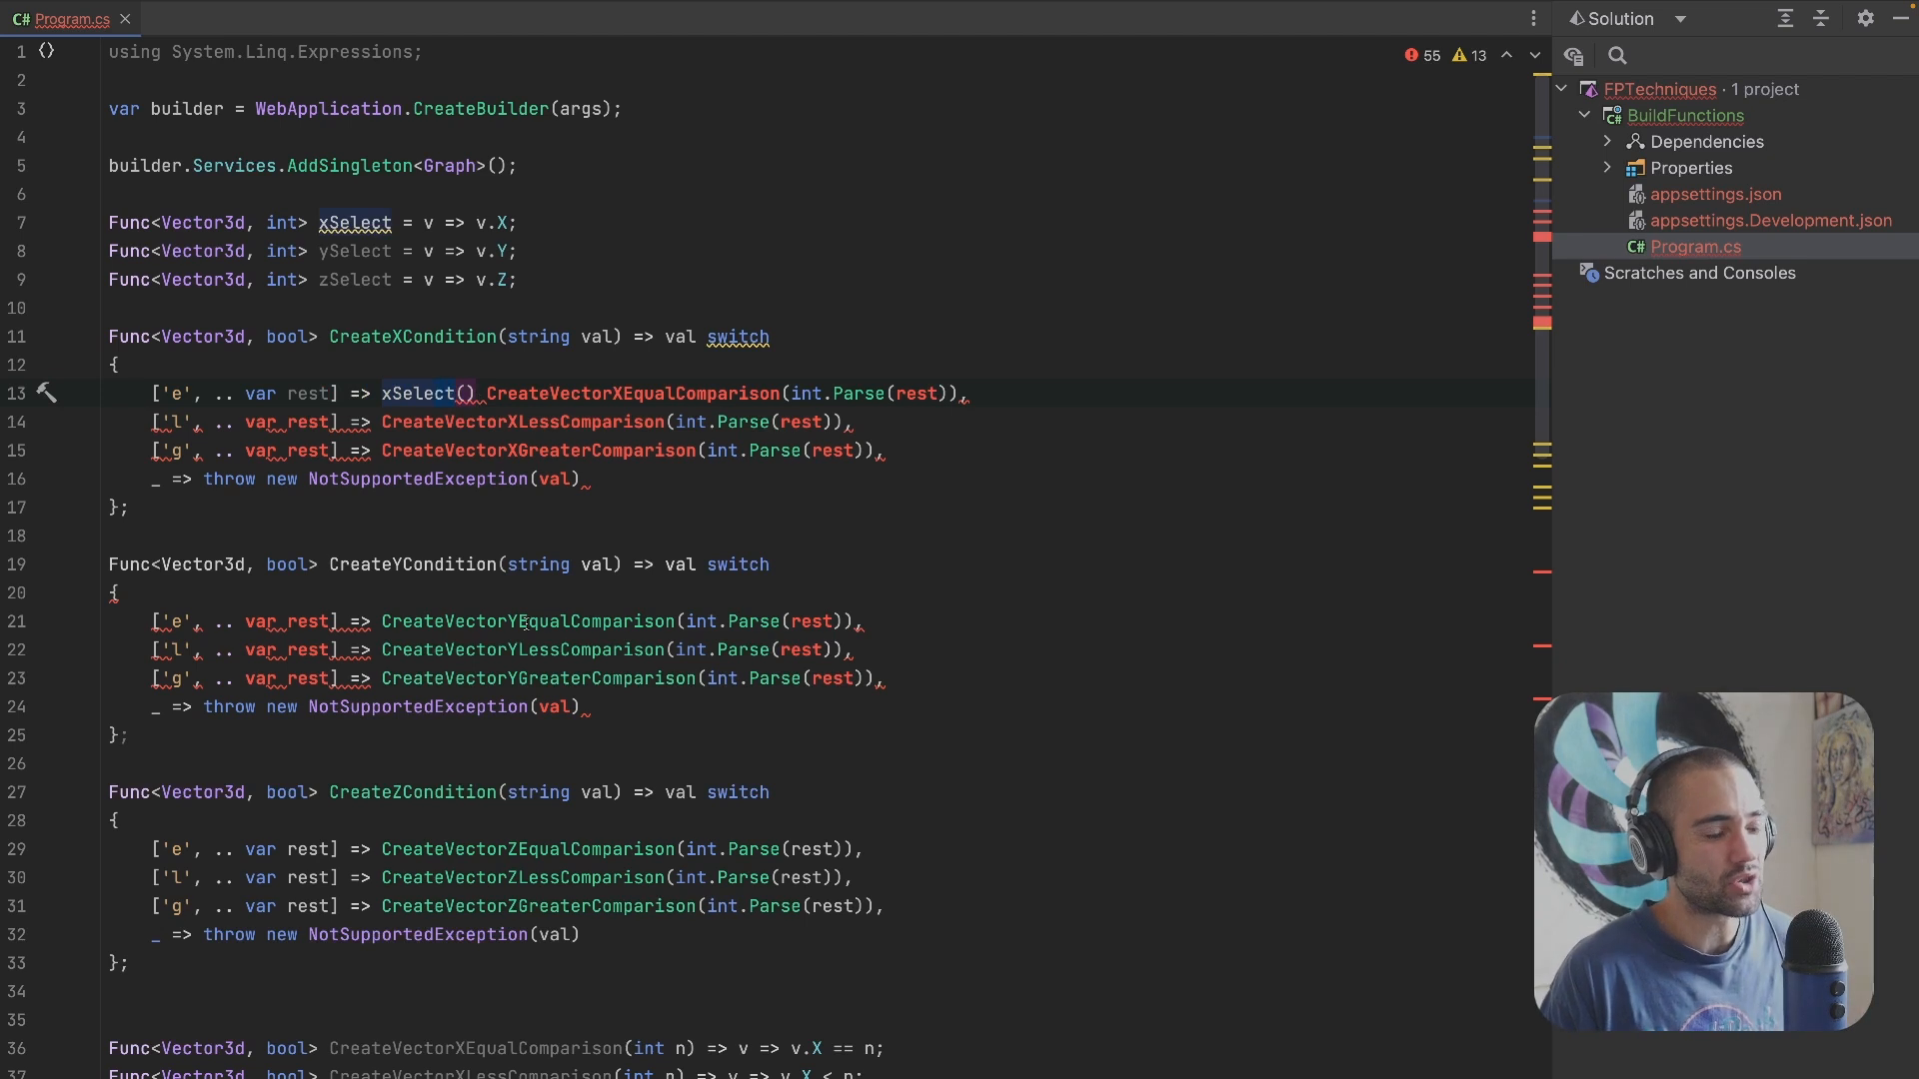
scroll(599, 600, down, 5)
scroll(599, 601, down, 5)
scroll(599, 599, down, 3)
scroll(600, 599, up, 3)
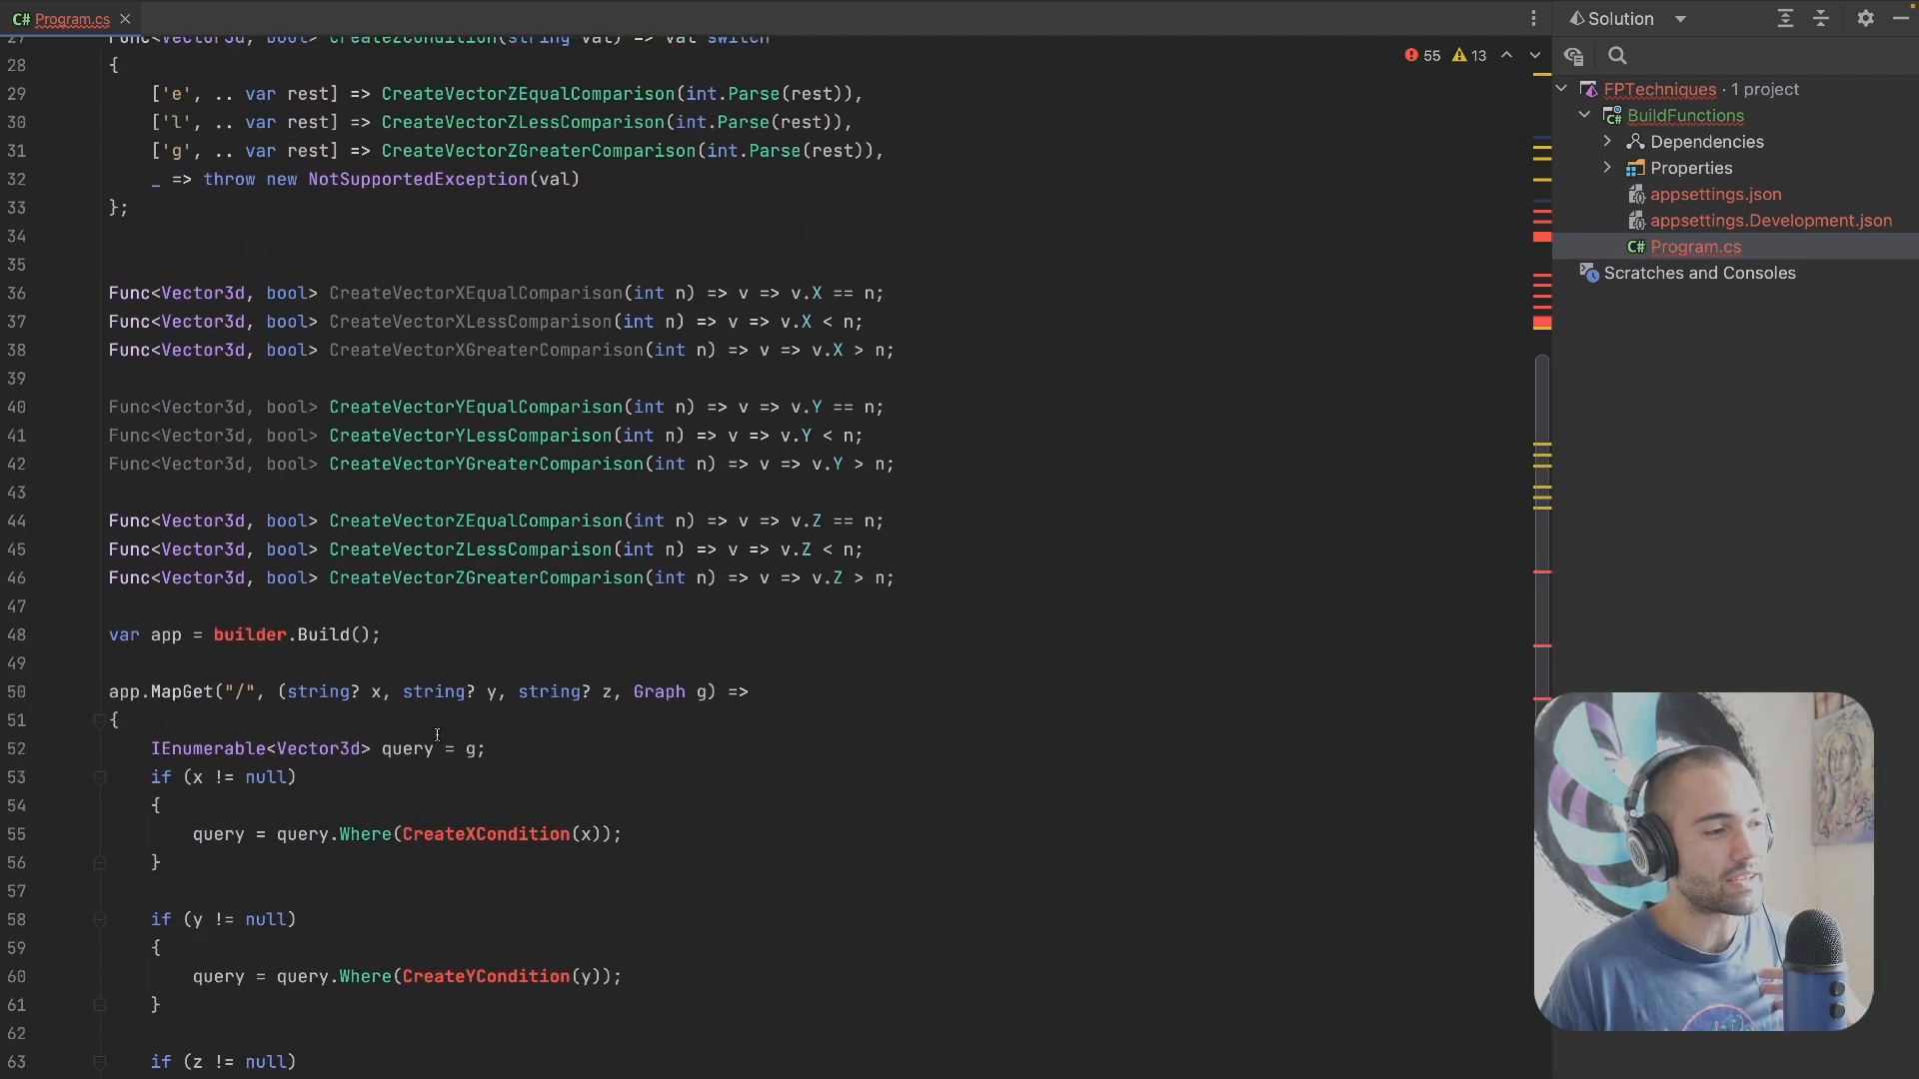
scroll(600, 599, up, 2)
click(110, 372)
key(shift+Down)
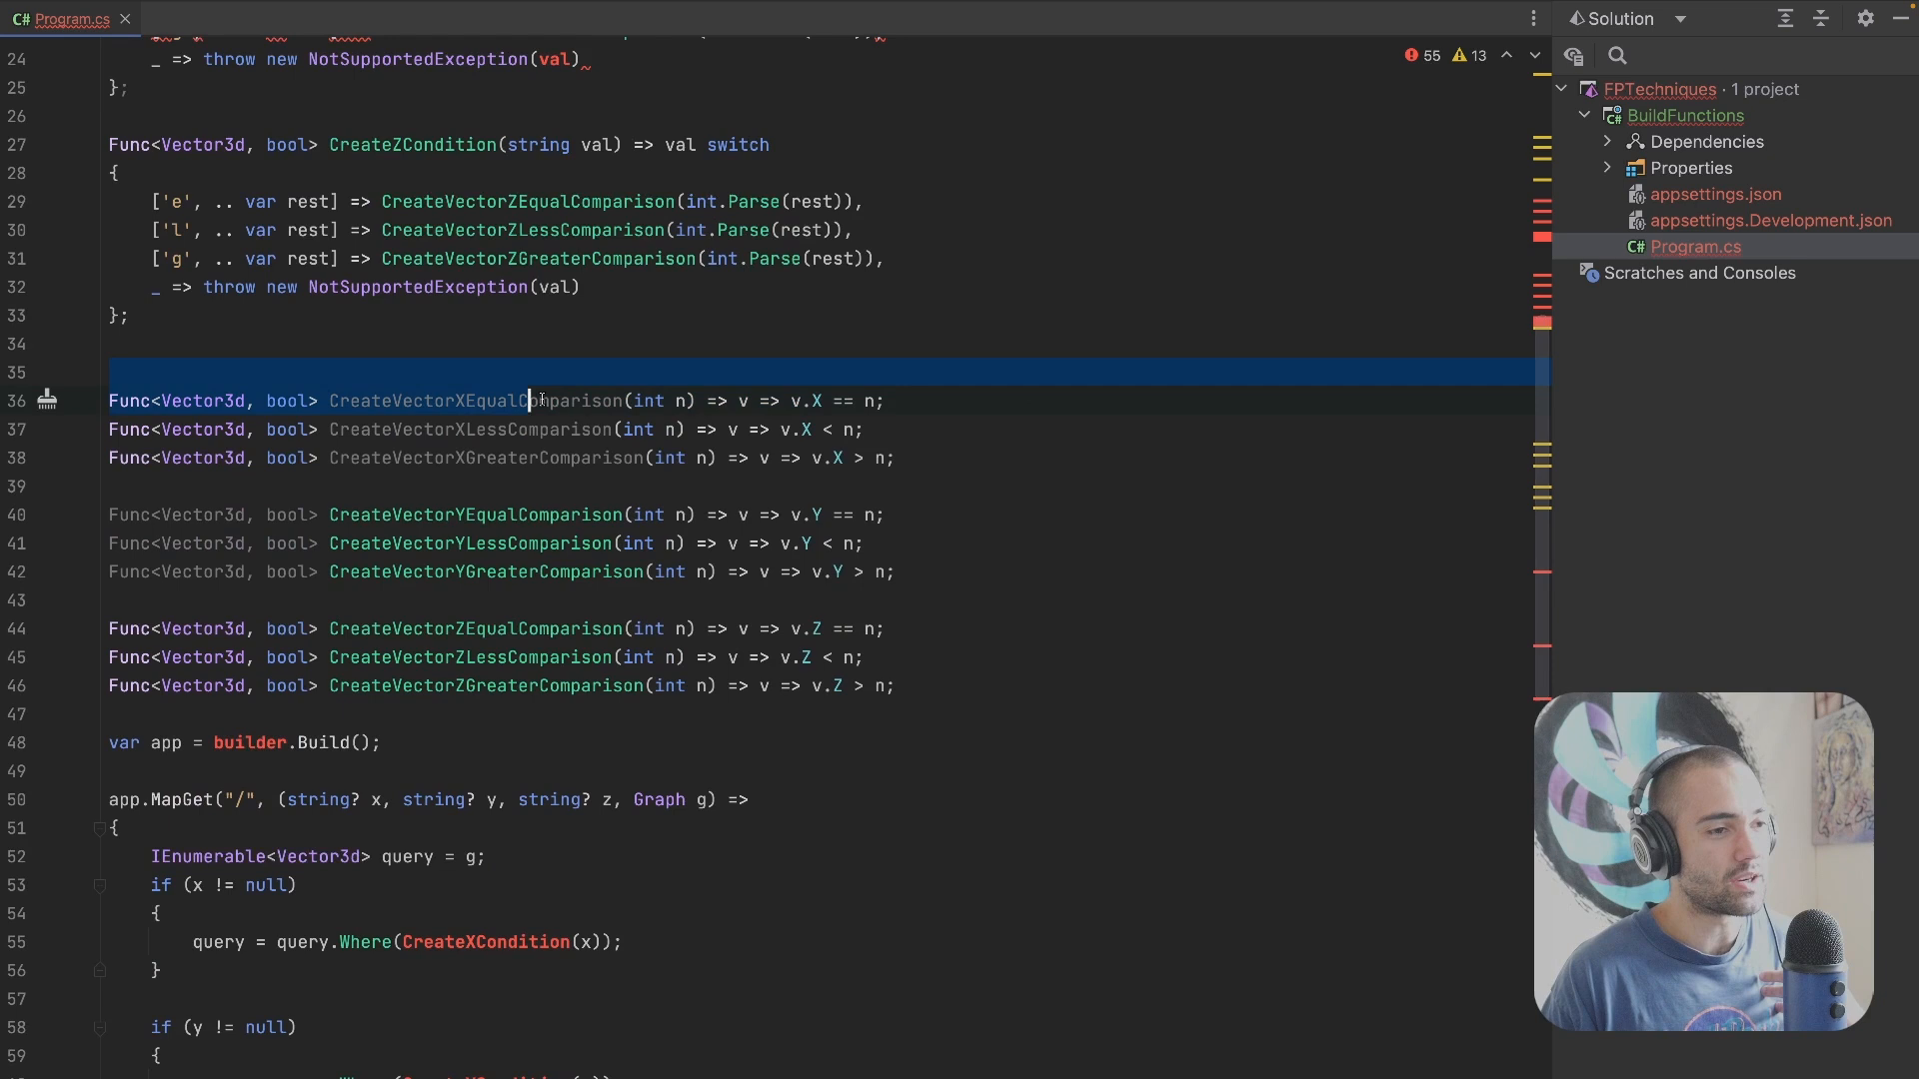
key(shift+End)
scroll(600, 449, up, 6)
scroll(405, 343, up, 1)
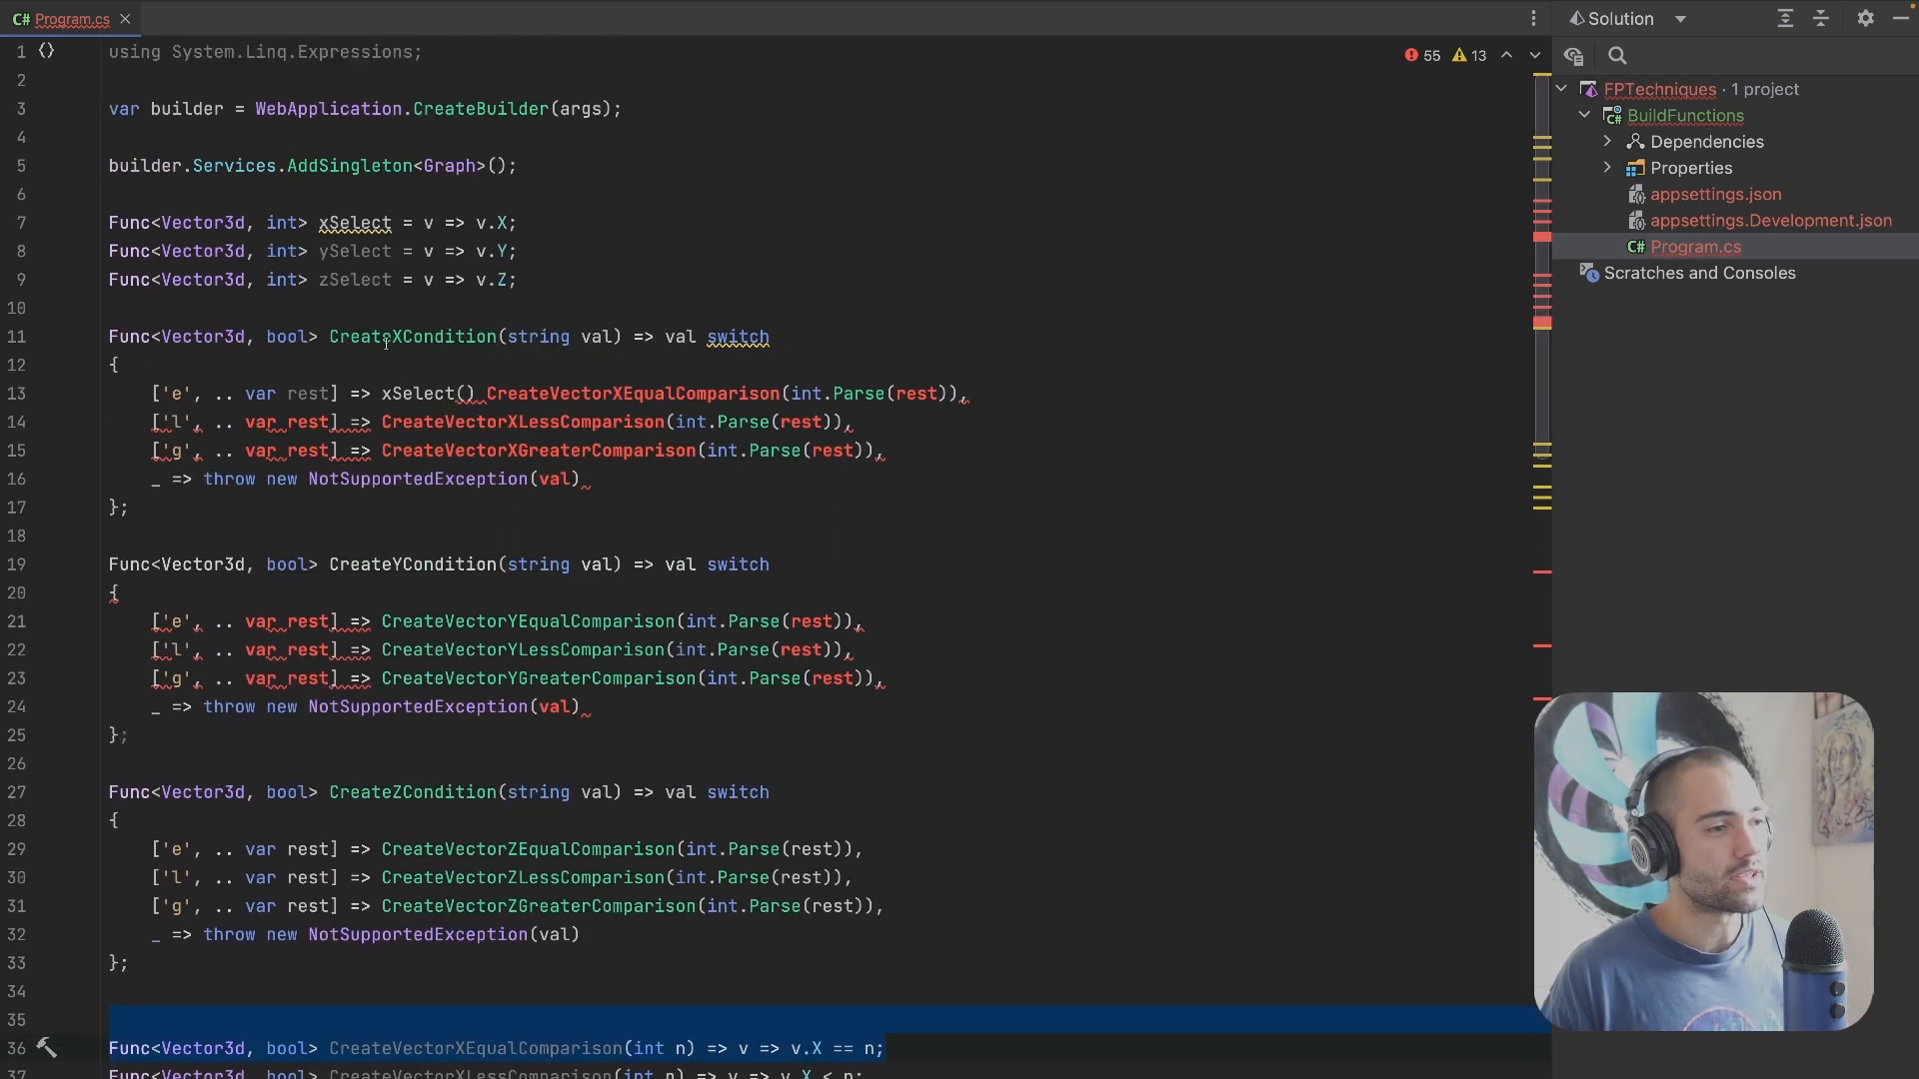
click(385, 393)
text(v)
text( =)
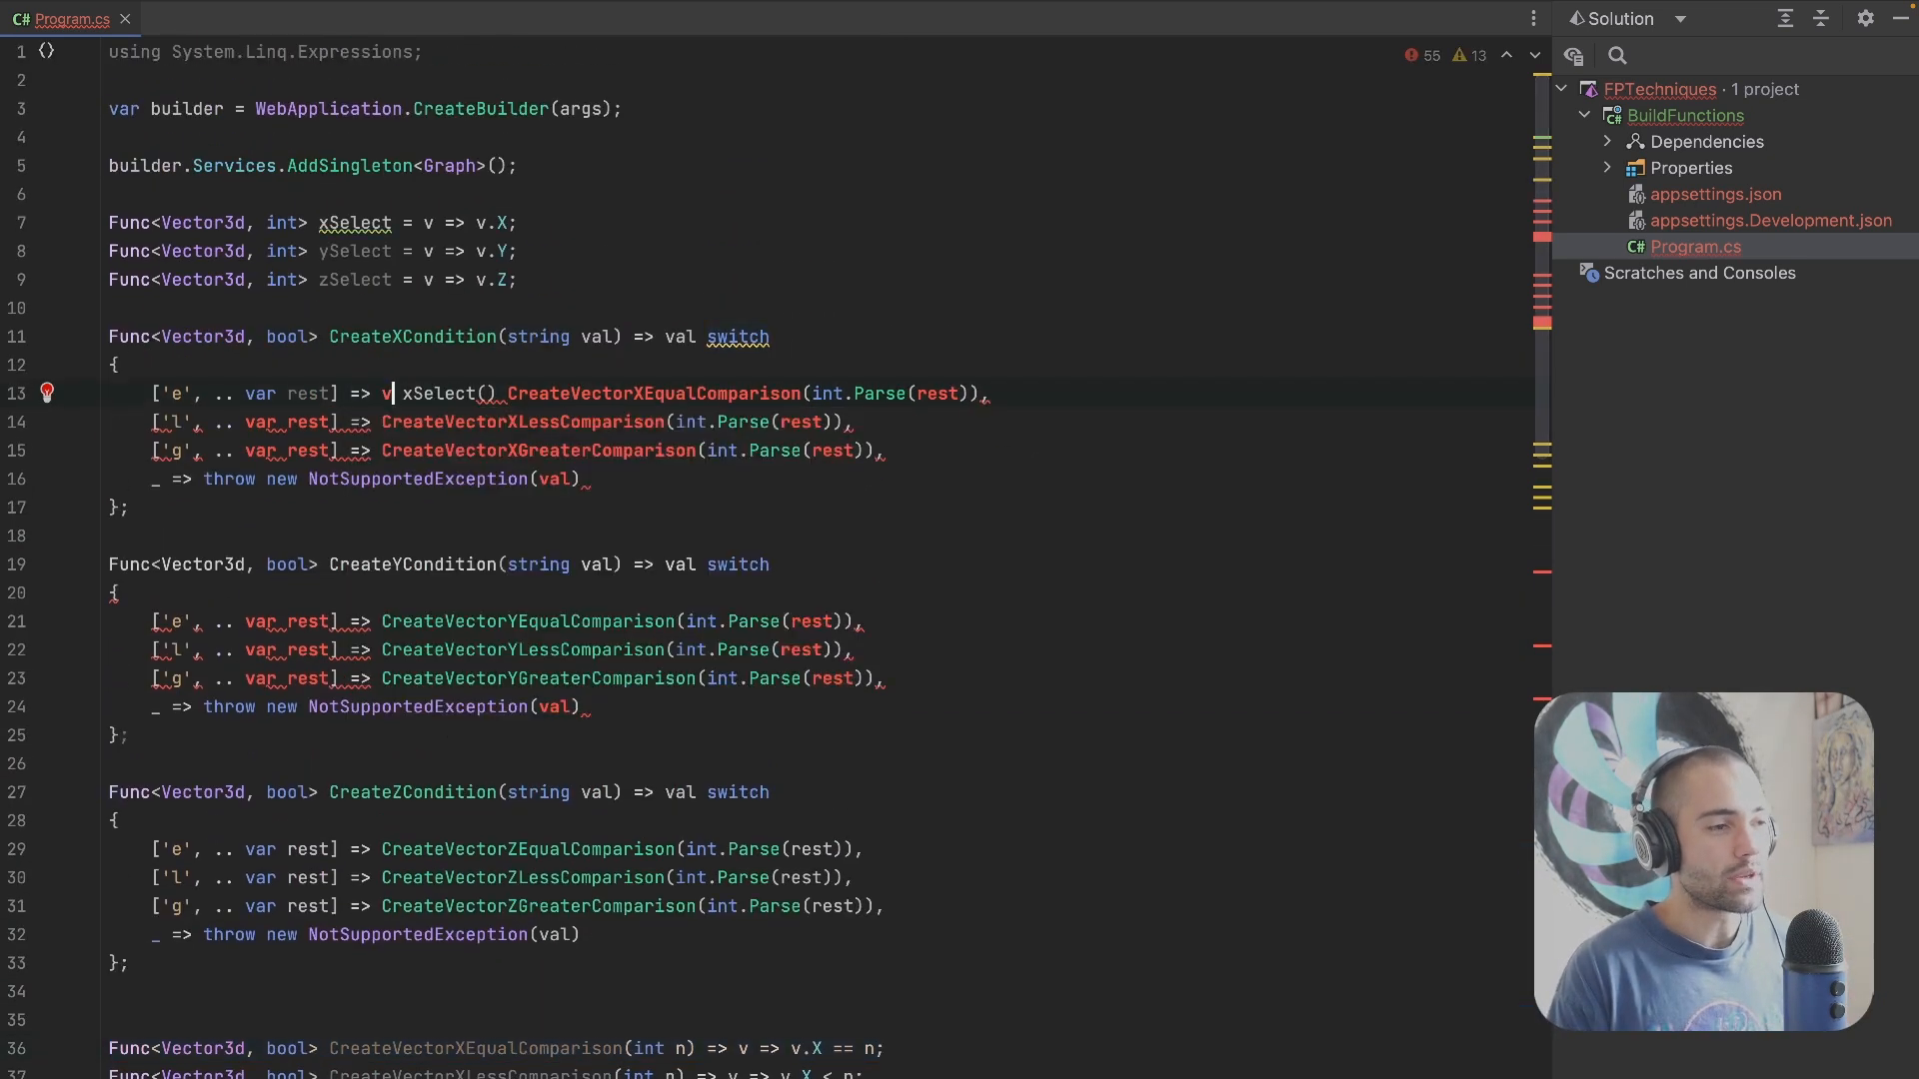
text(> xSelect()
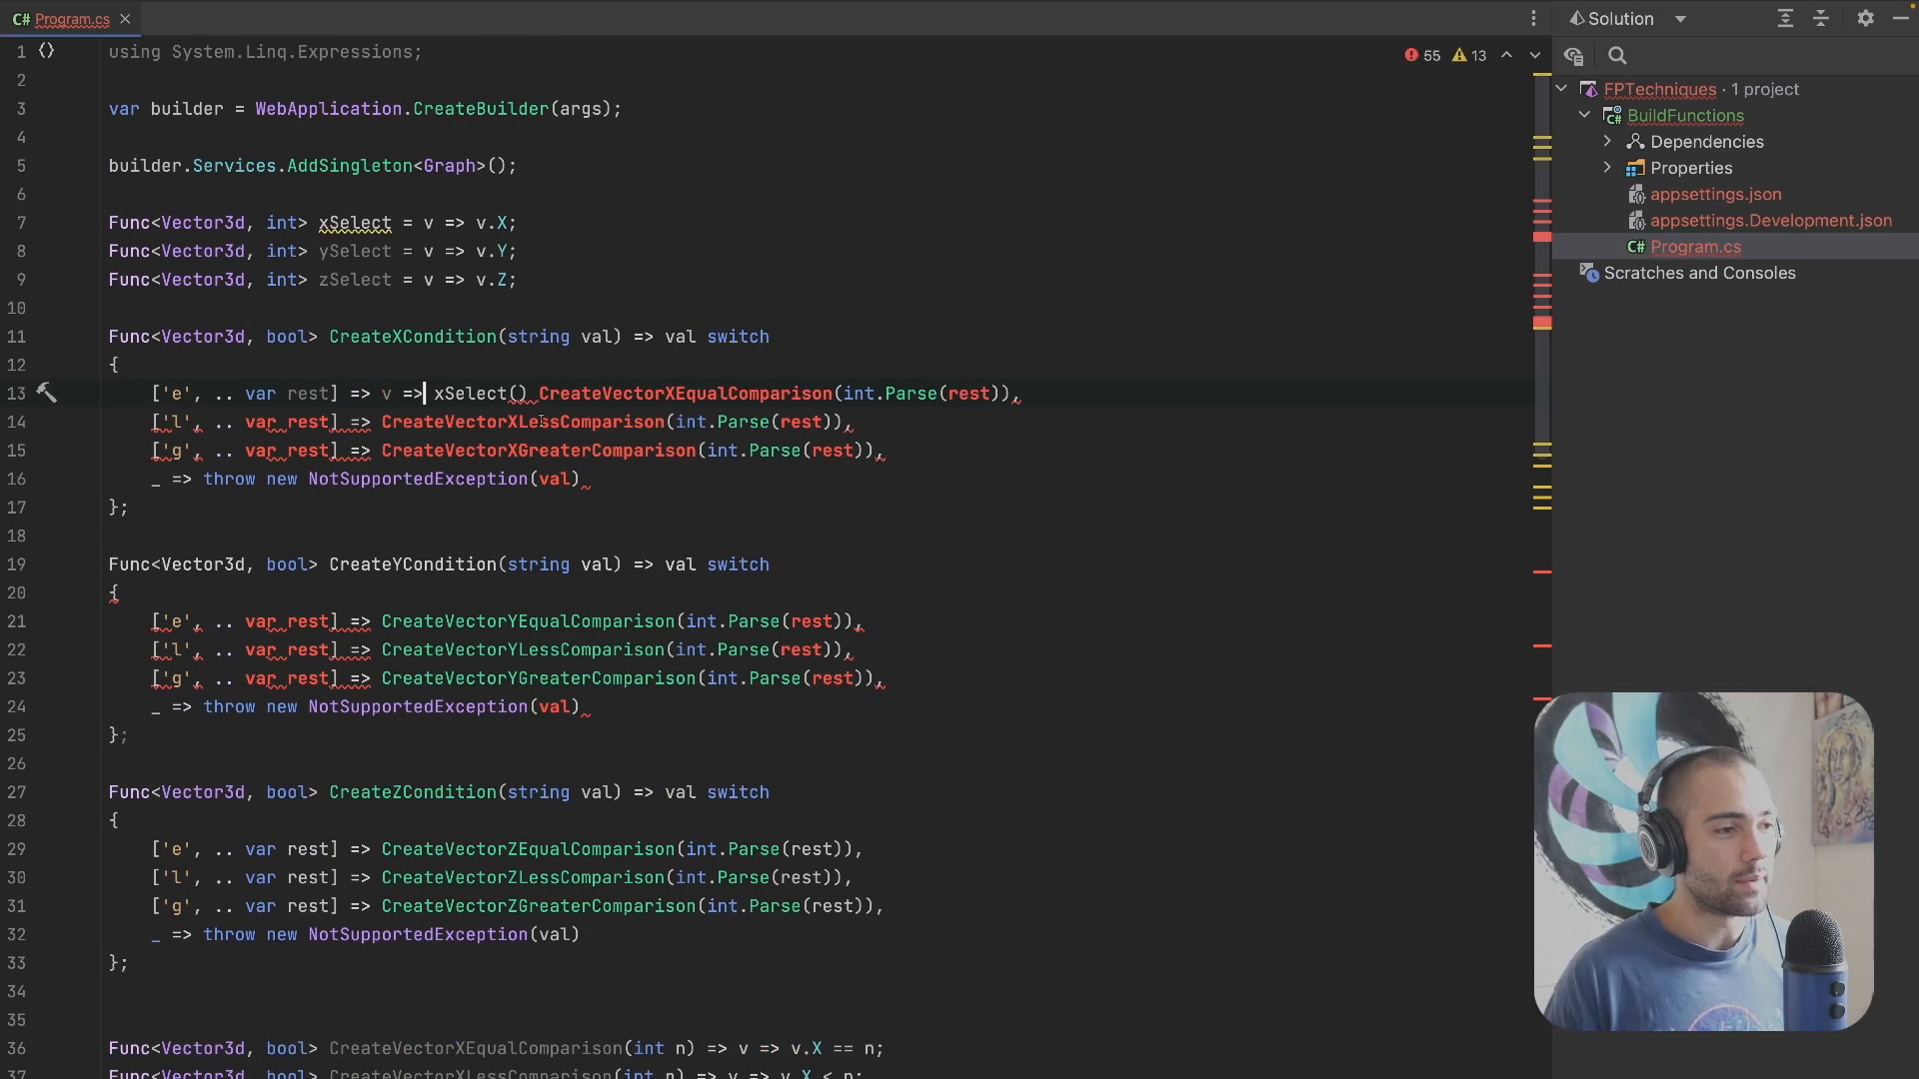
mouse_move(555, 477)
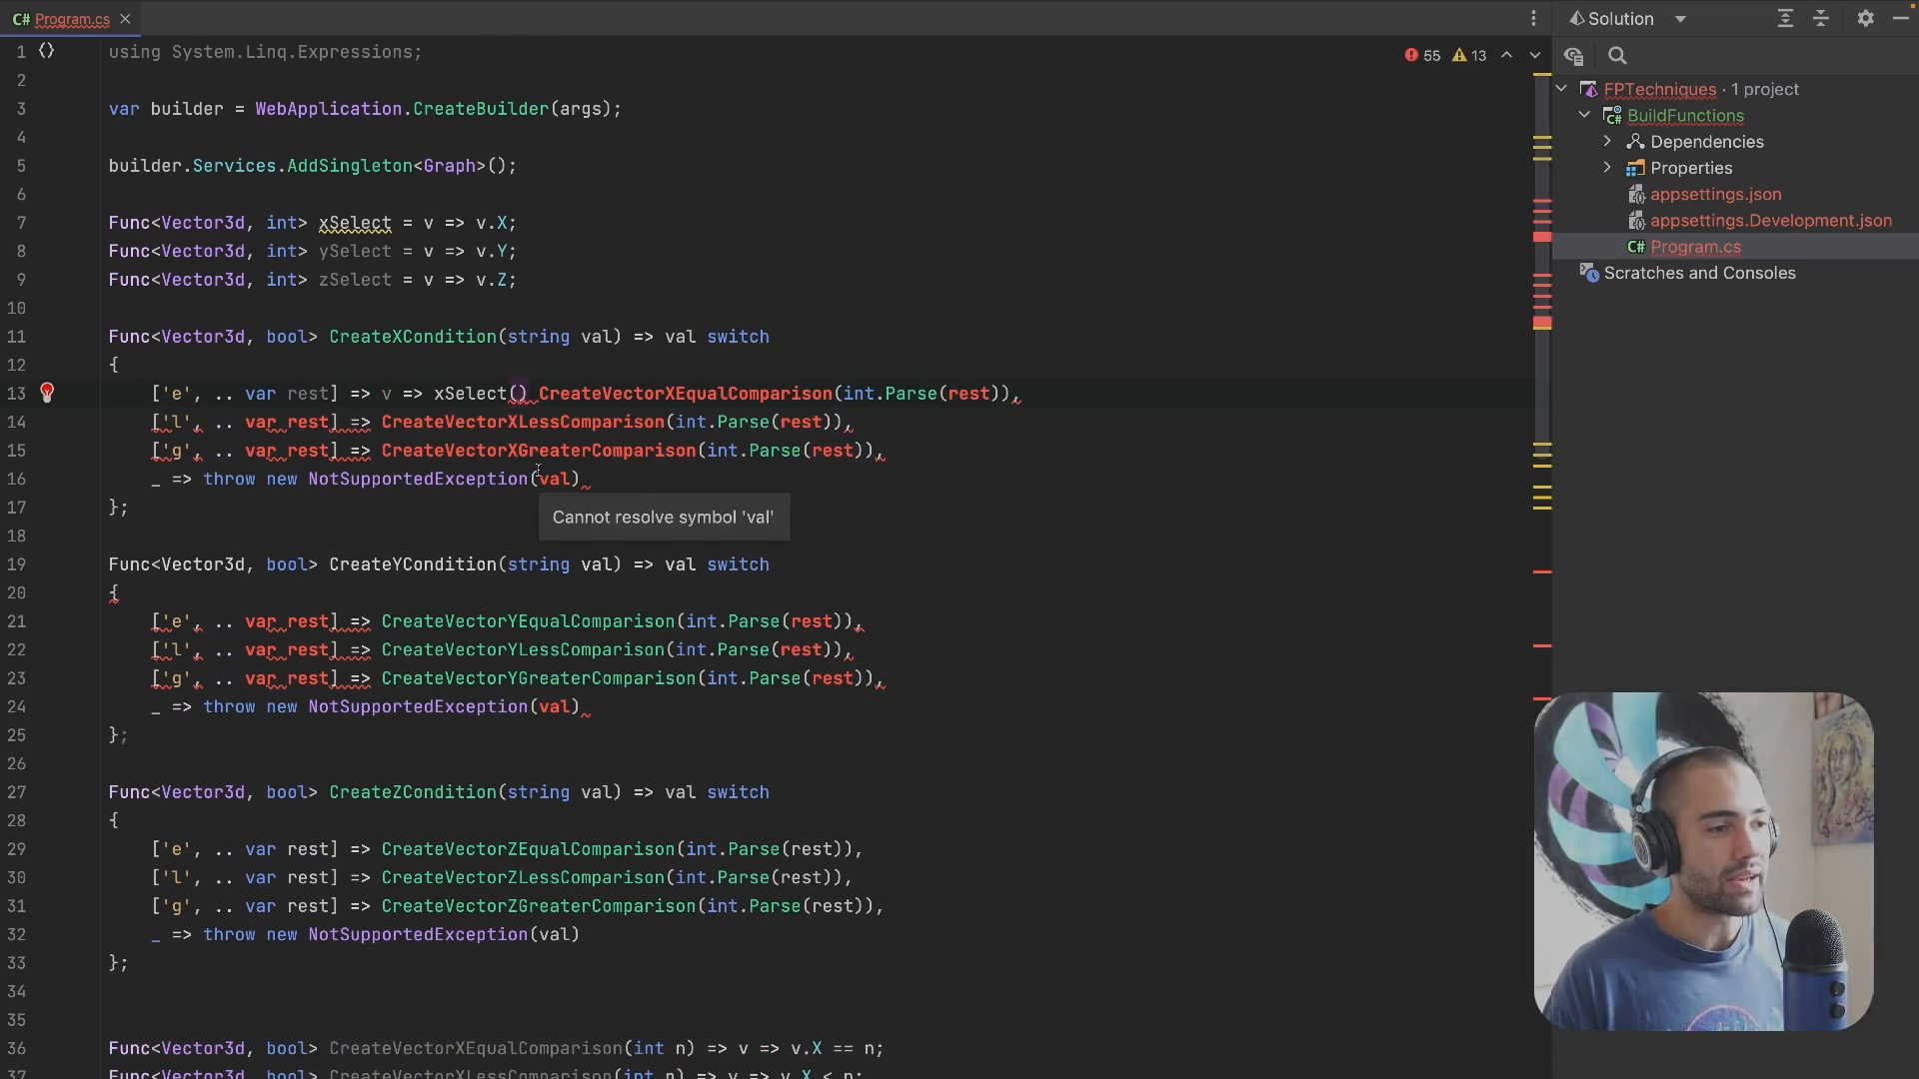
text(v)
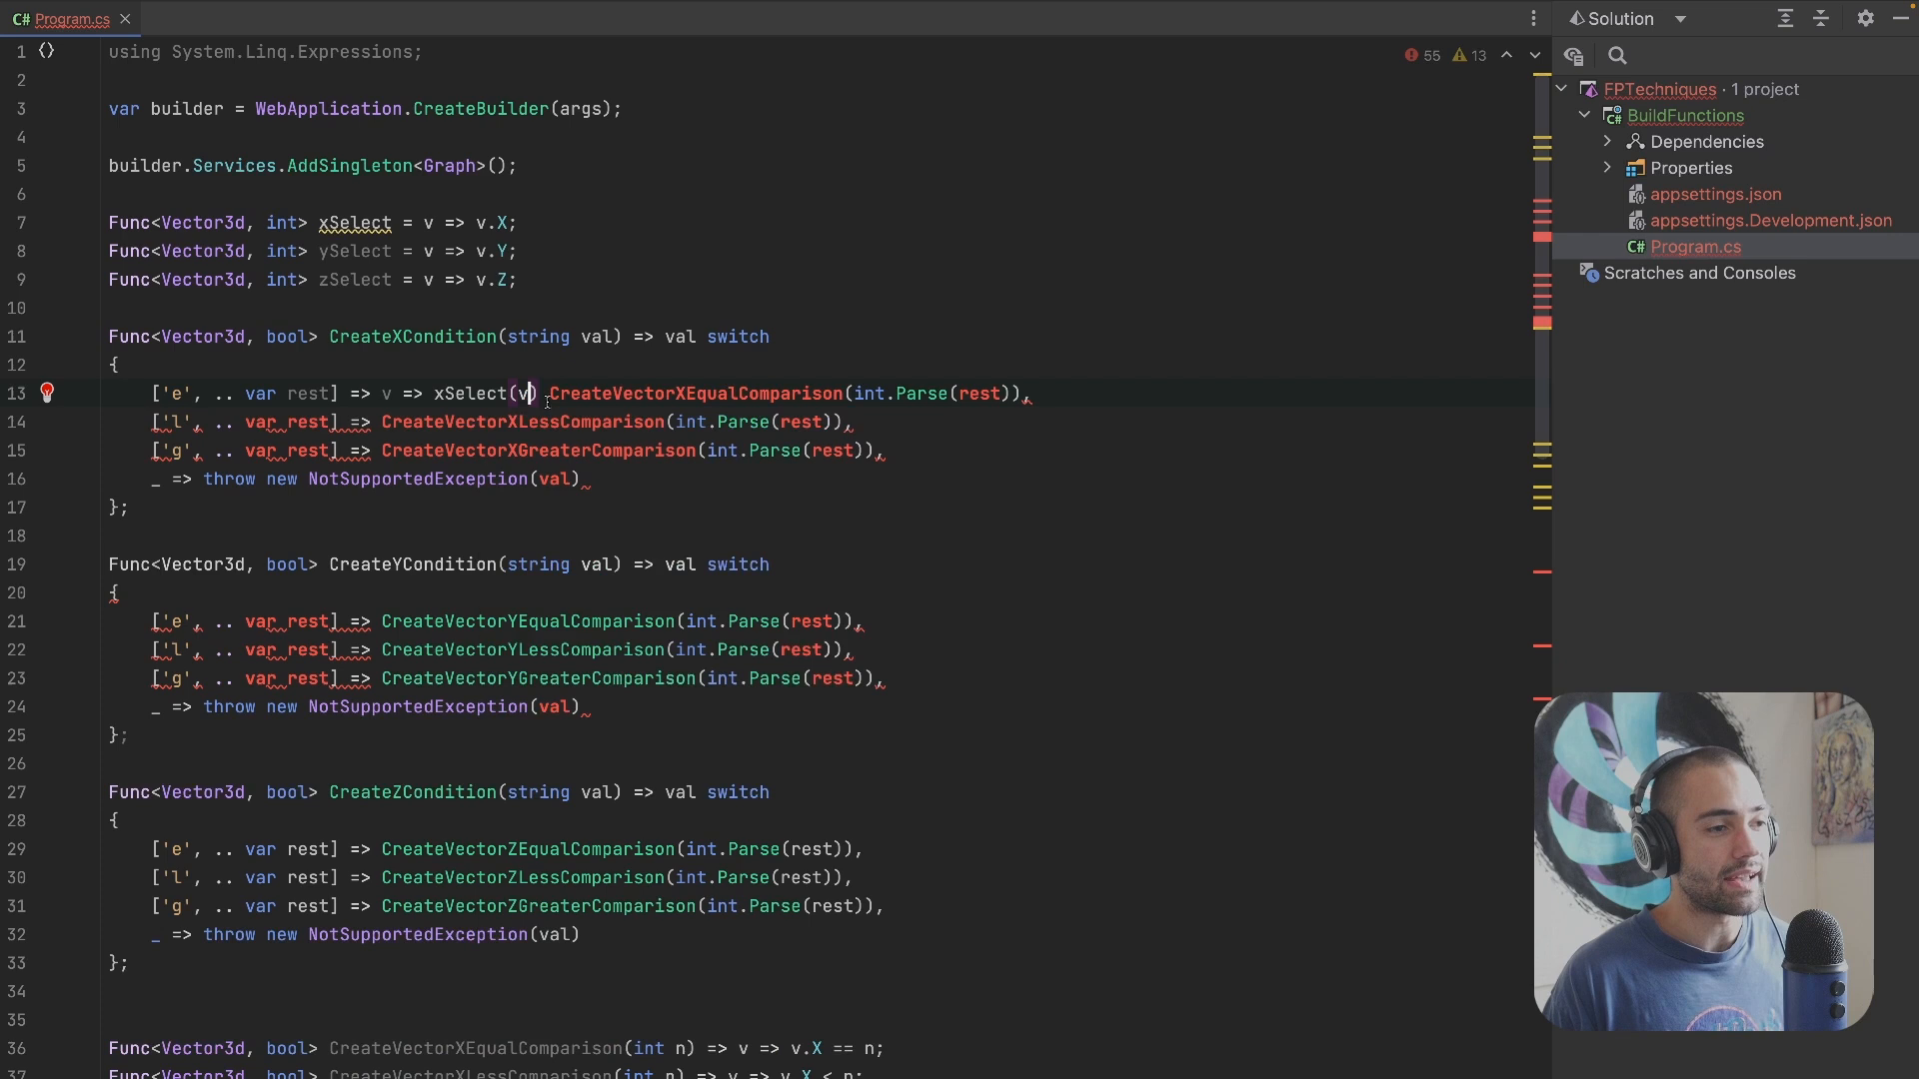
text() ==)
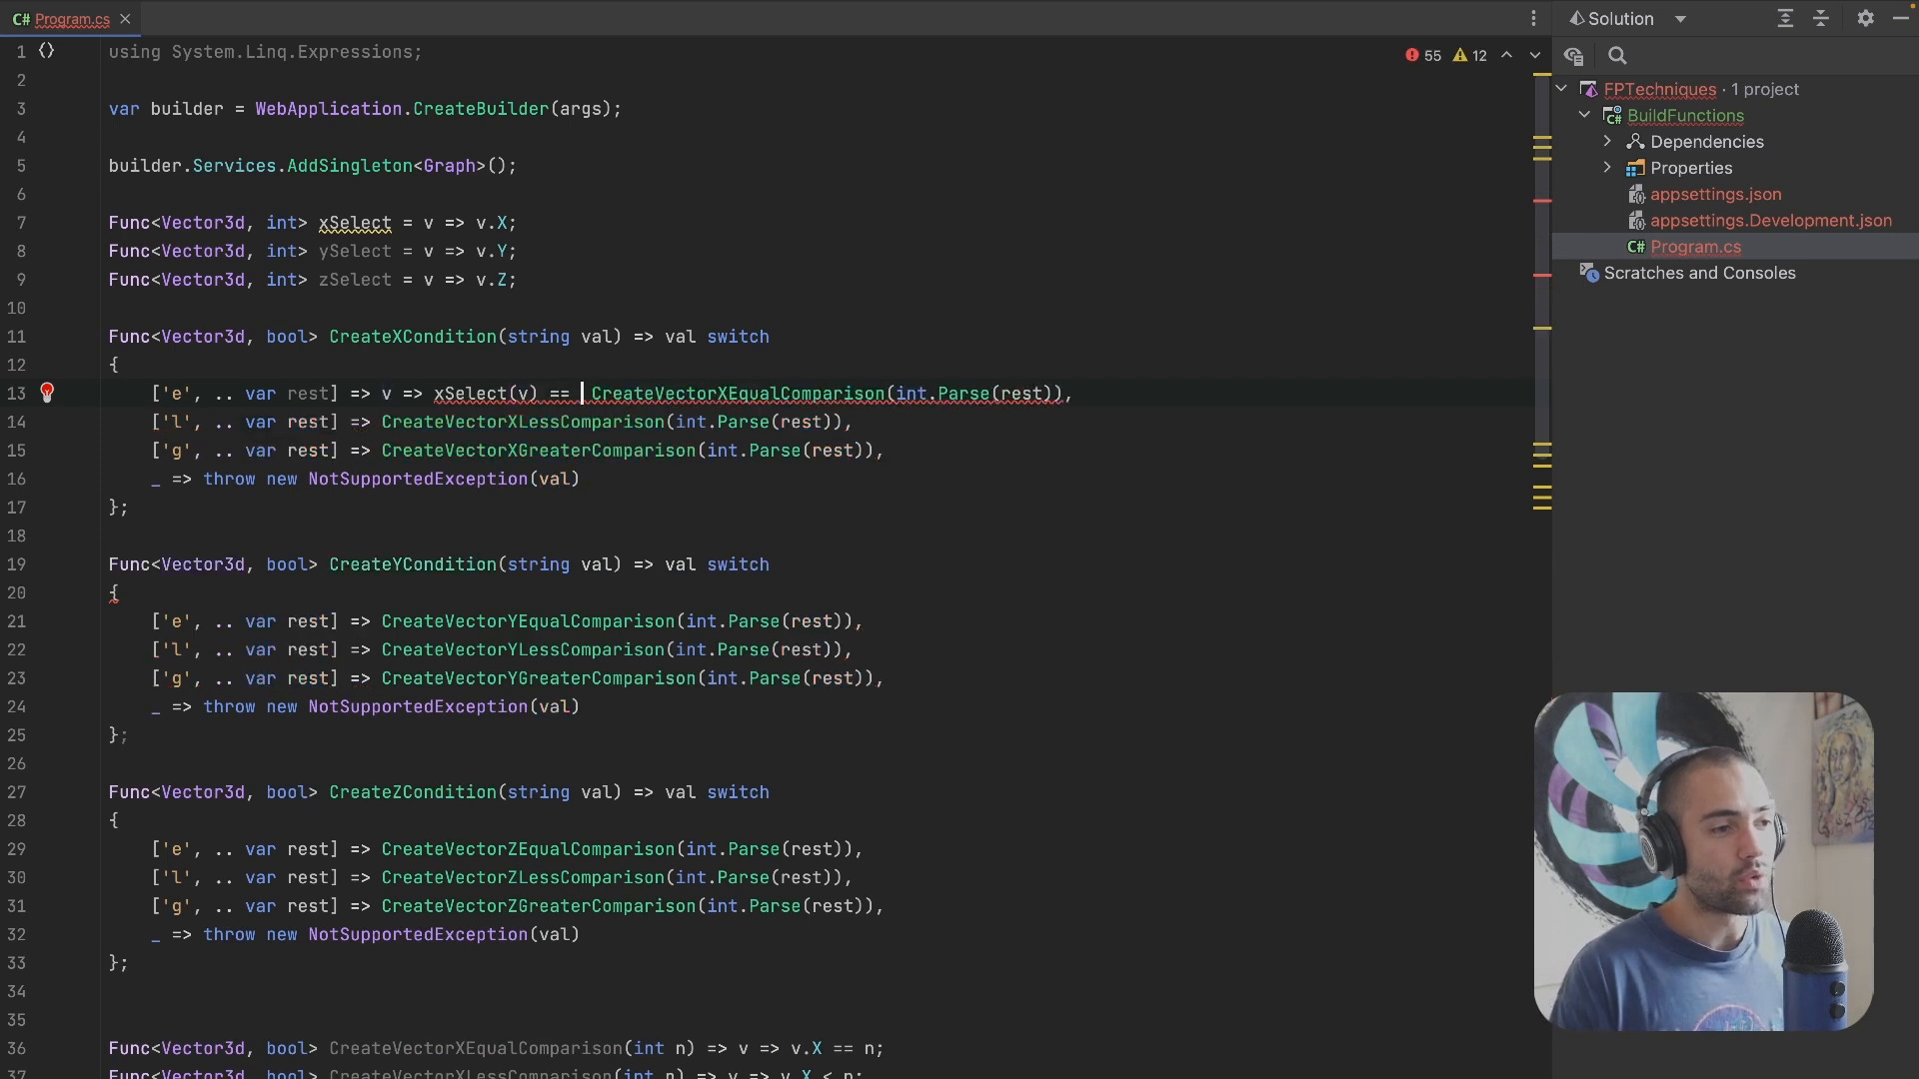
Step: Finish the 'e' case as v => xSelect(v) == int.Parse(rest) and remove the old comparison call
drag(894, 392, 1038, 394)
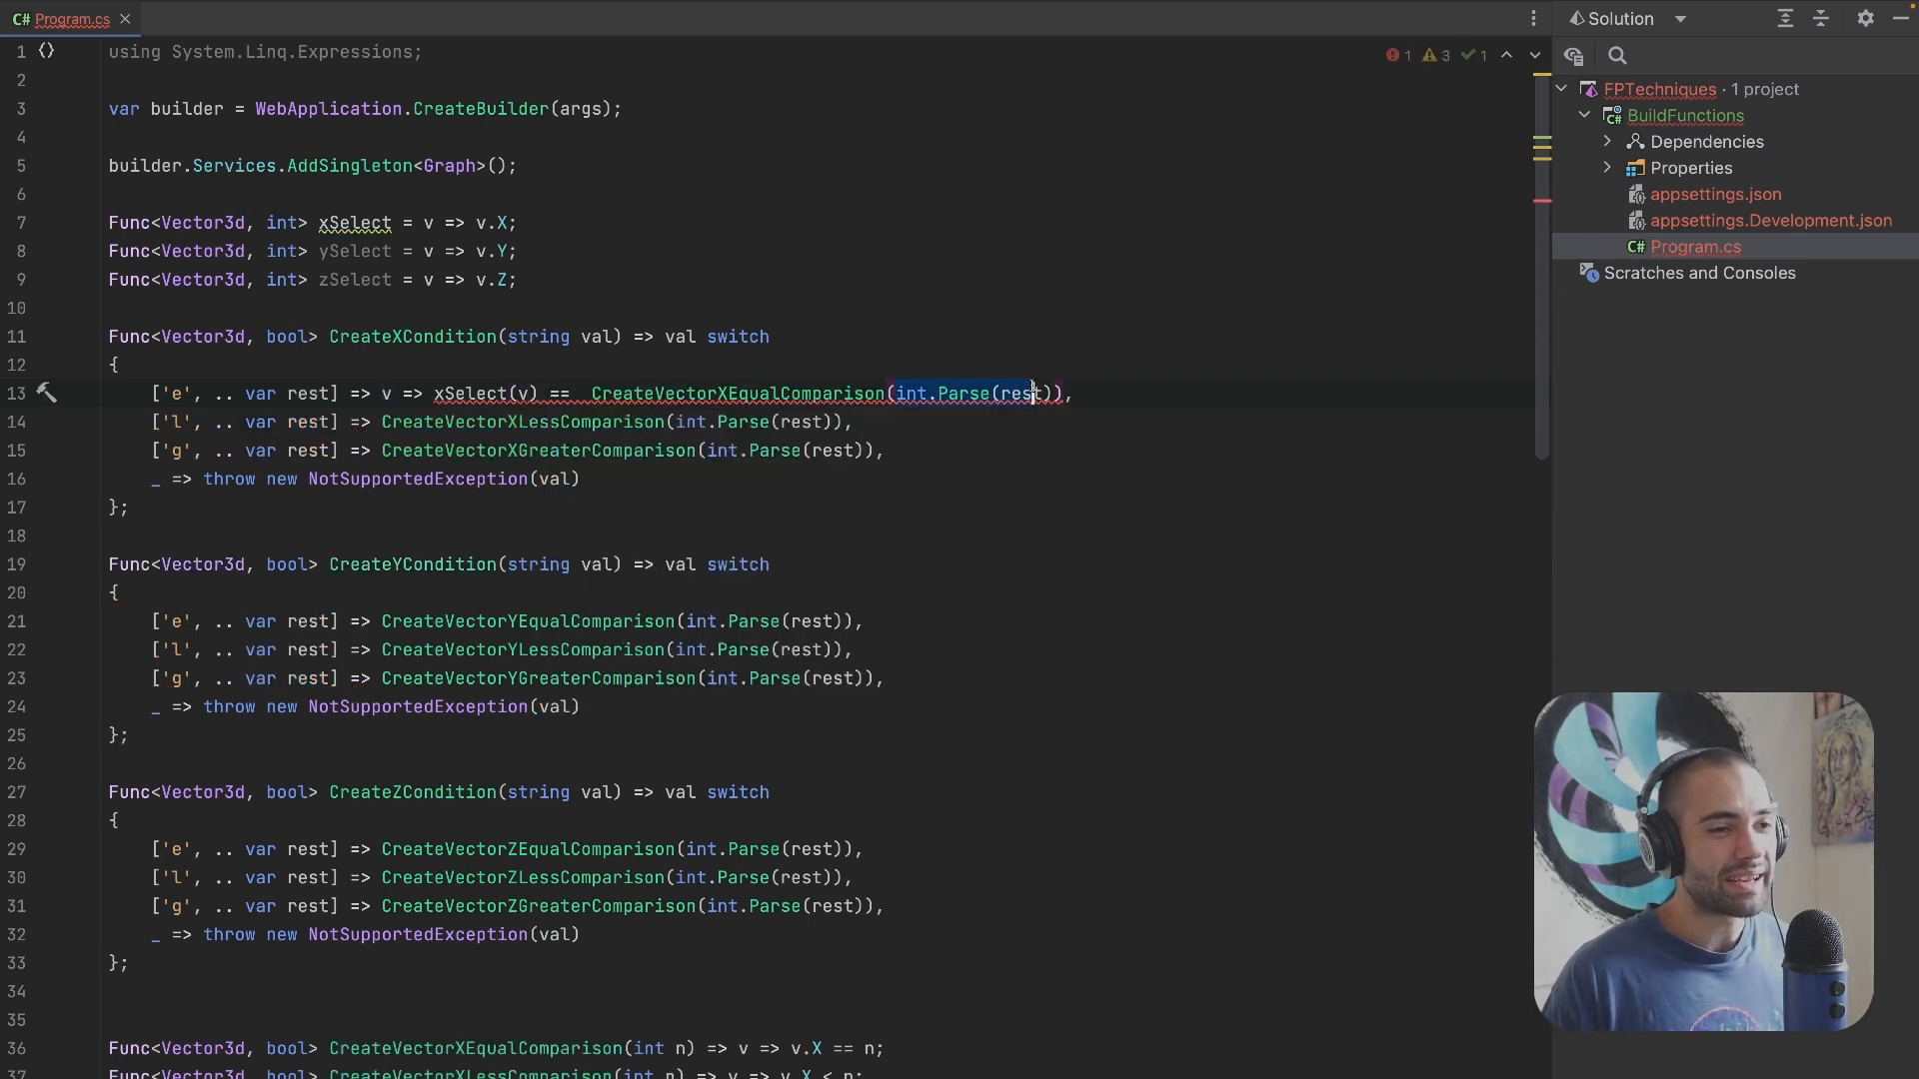
key(ctrl+x)
click(577, 393)
key(ctrl+v)
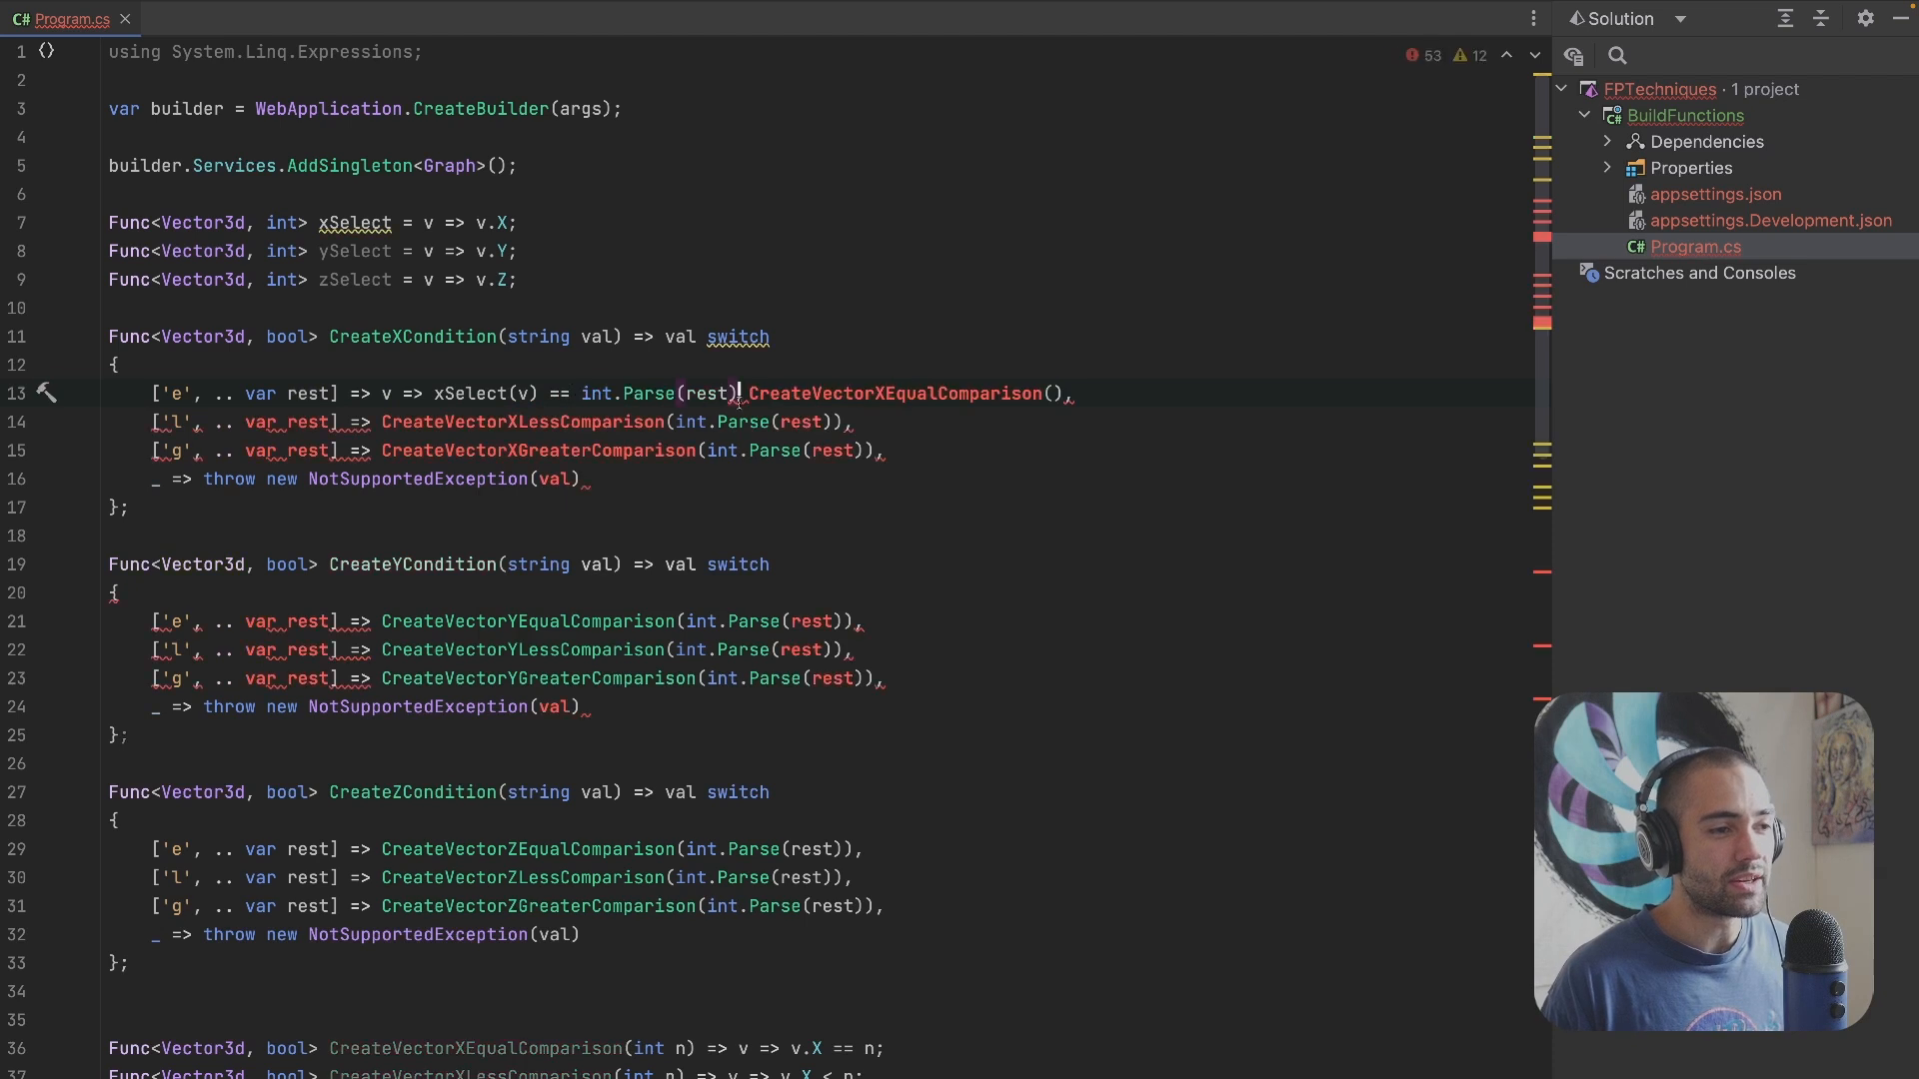
drag(738, 393, 1062, 393)
key(Delete)
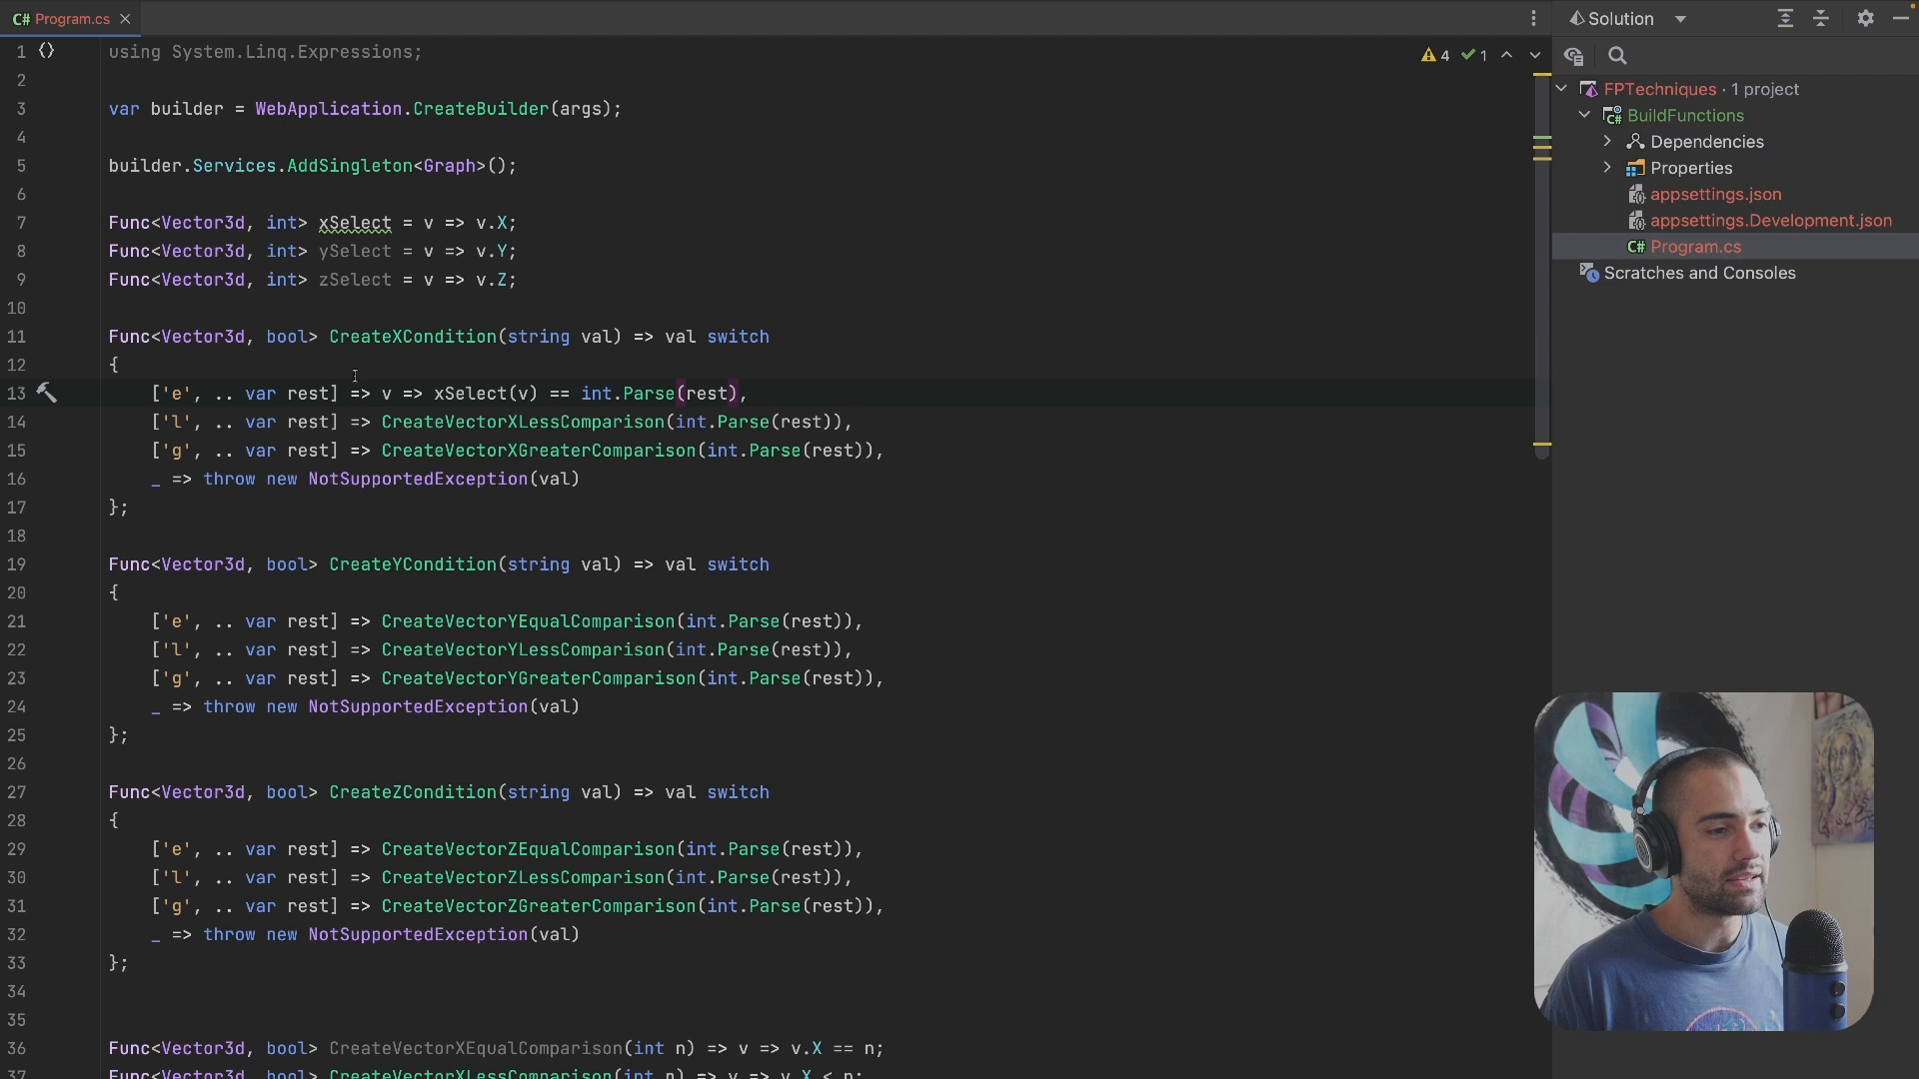
drag(379, 393, 742, 393)
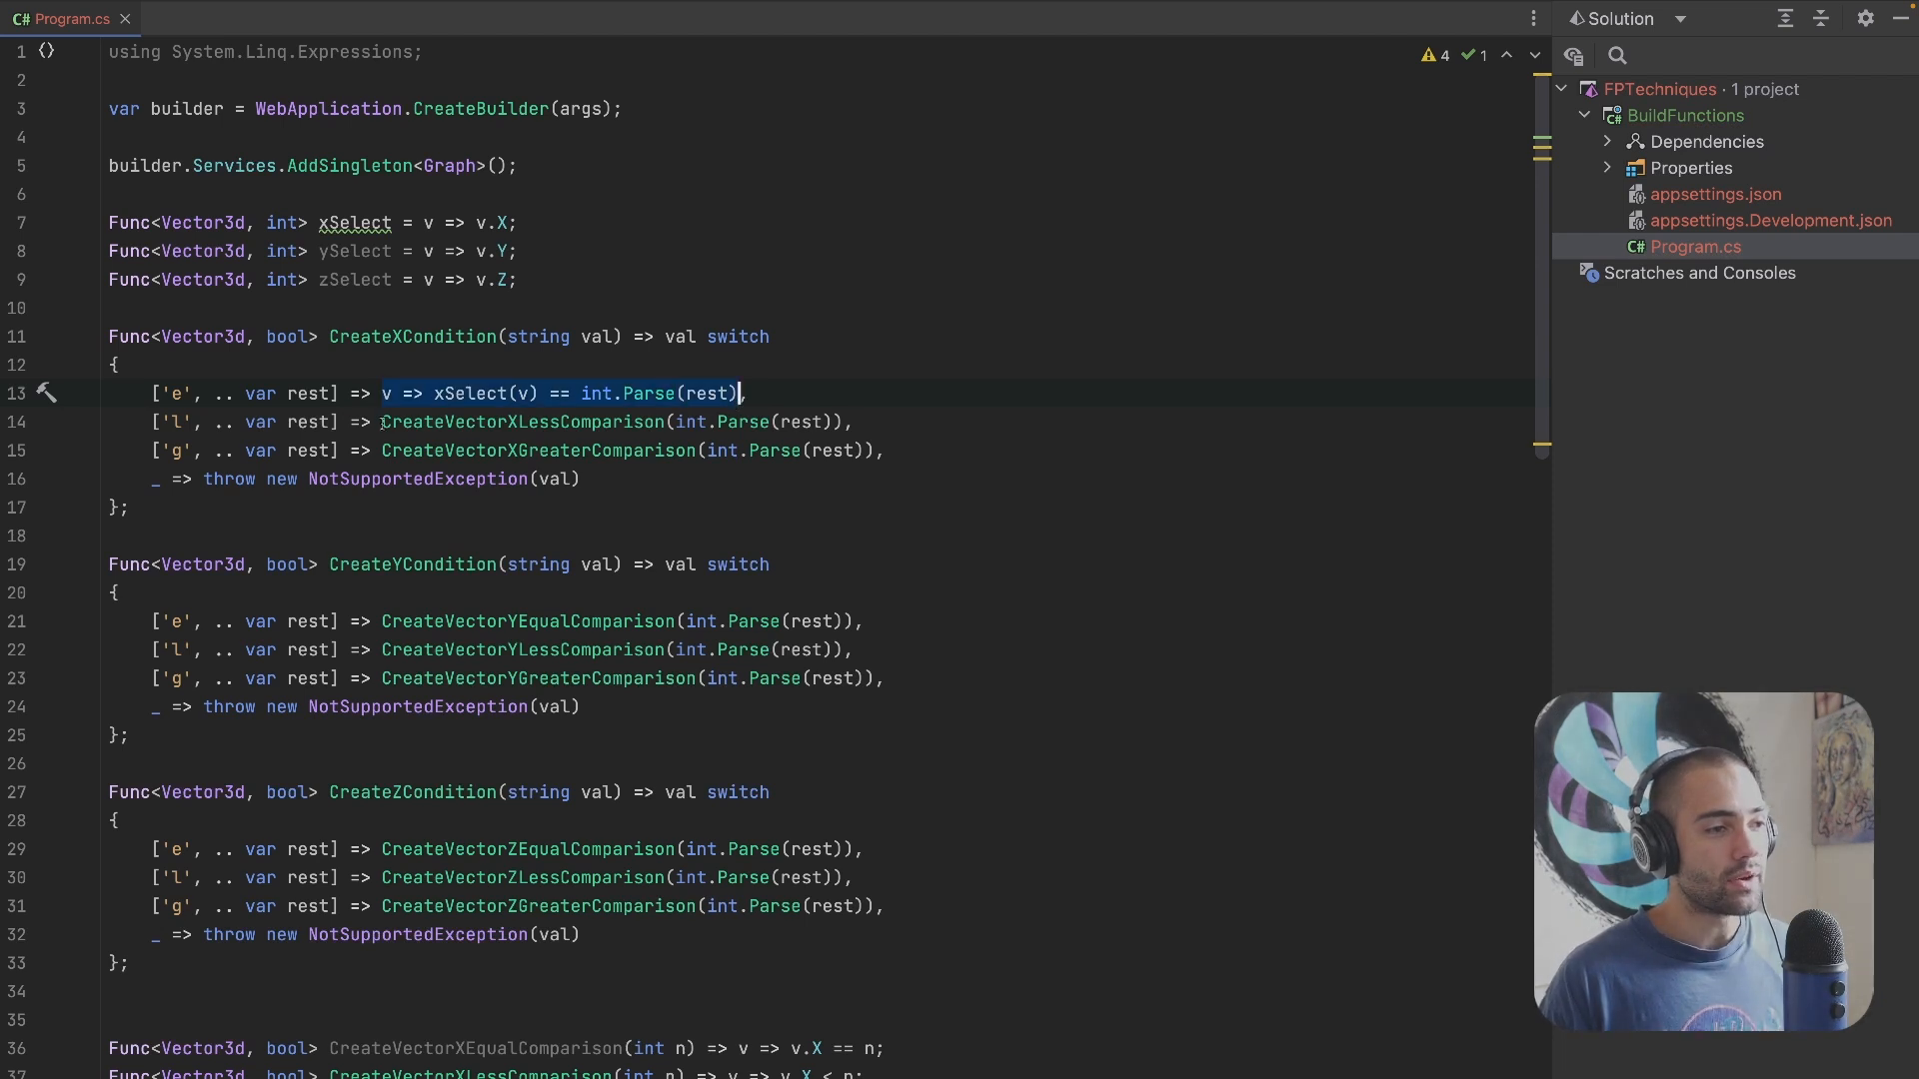
Step: Copy the lambda over the 'l' and 'g' cases and change their operators to < and >
drag(381, 421, 825, 421)
key(ctrl+v)
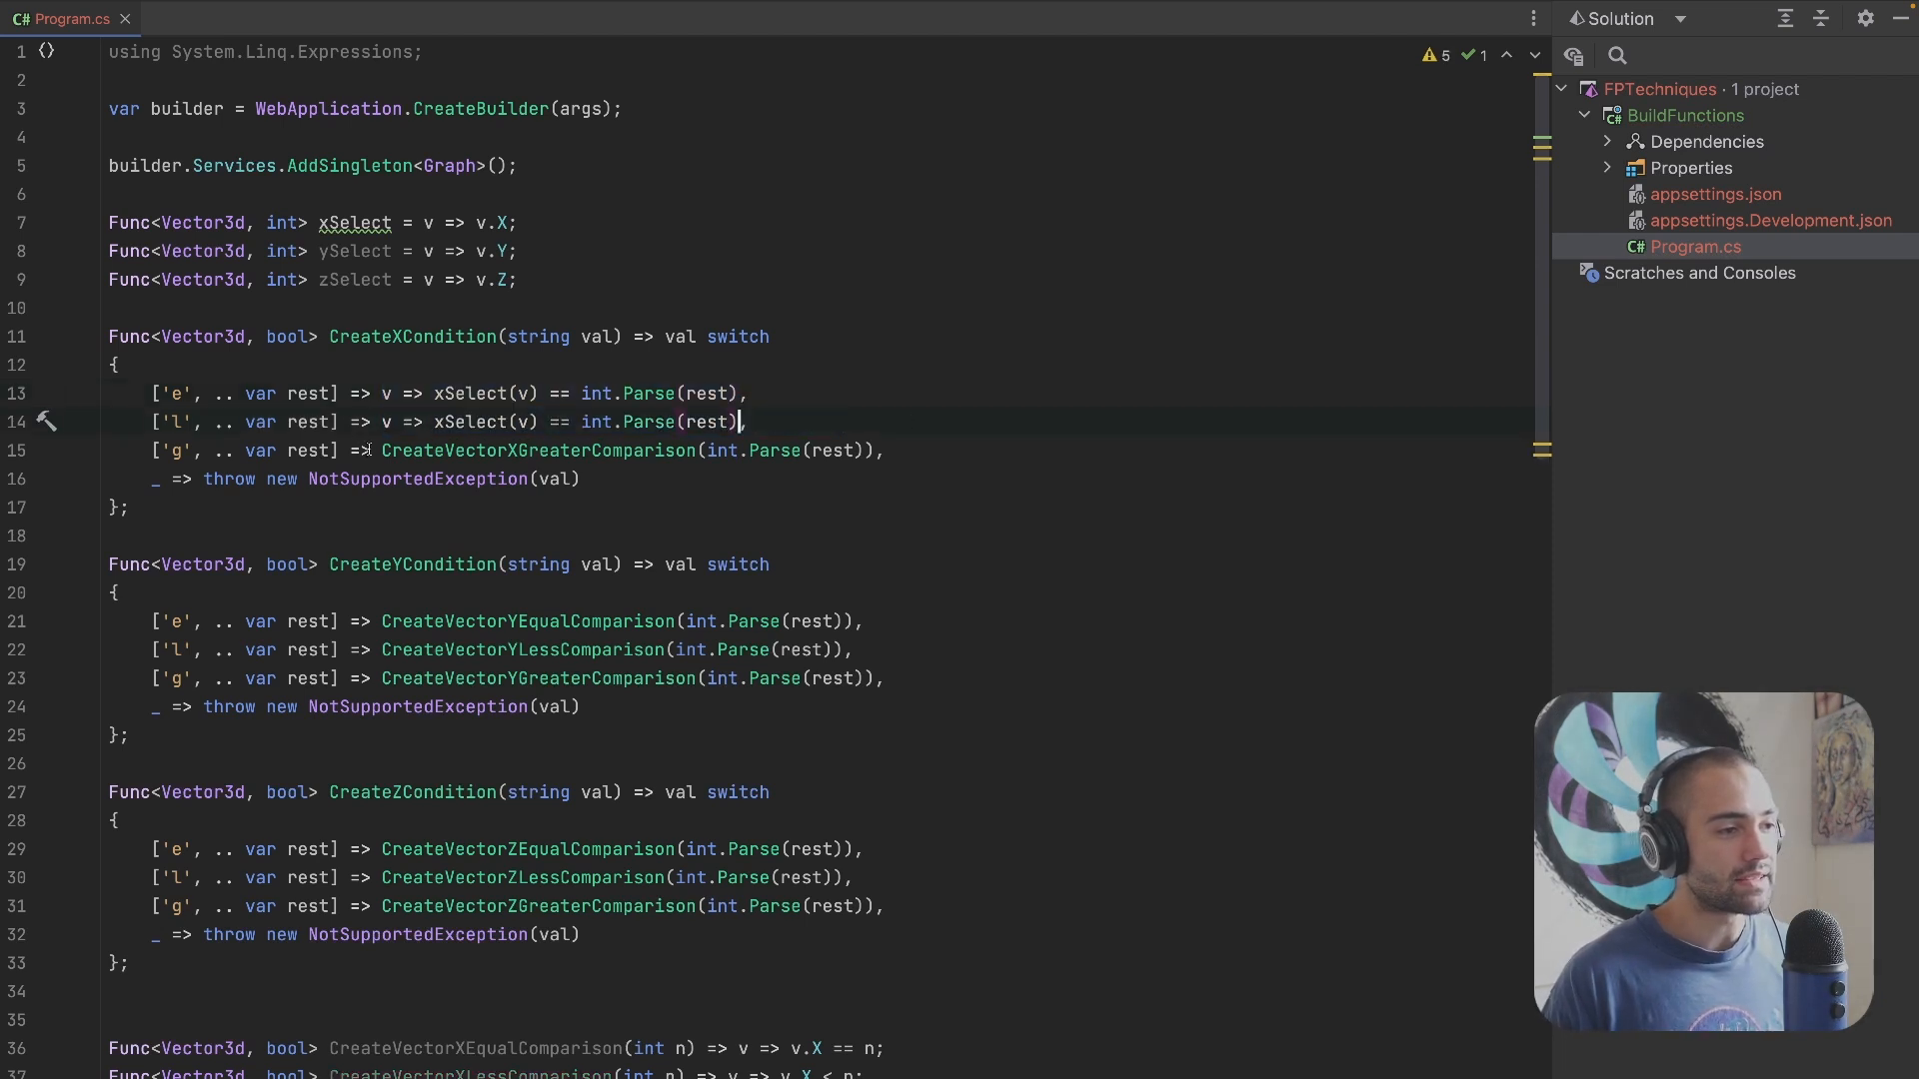
drag(381, 449, 869, 450)
key(ctrl+v)
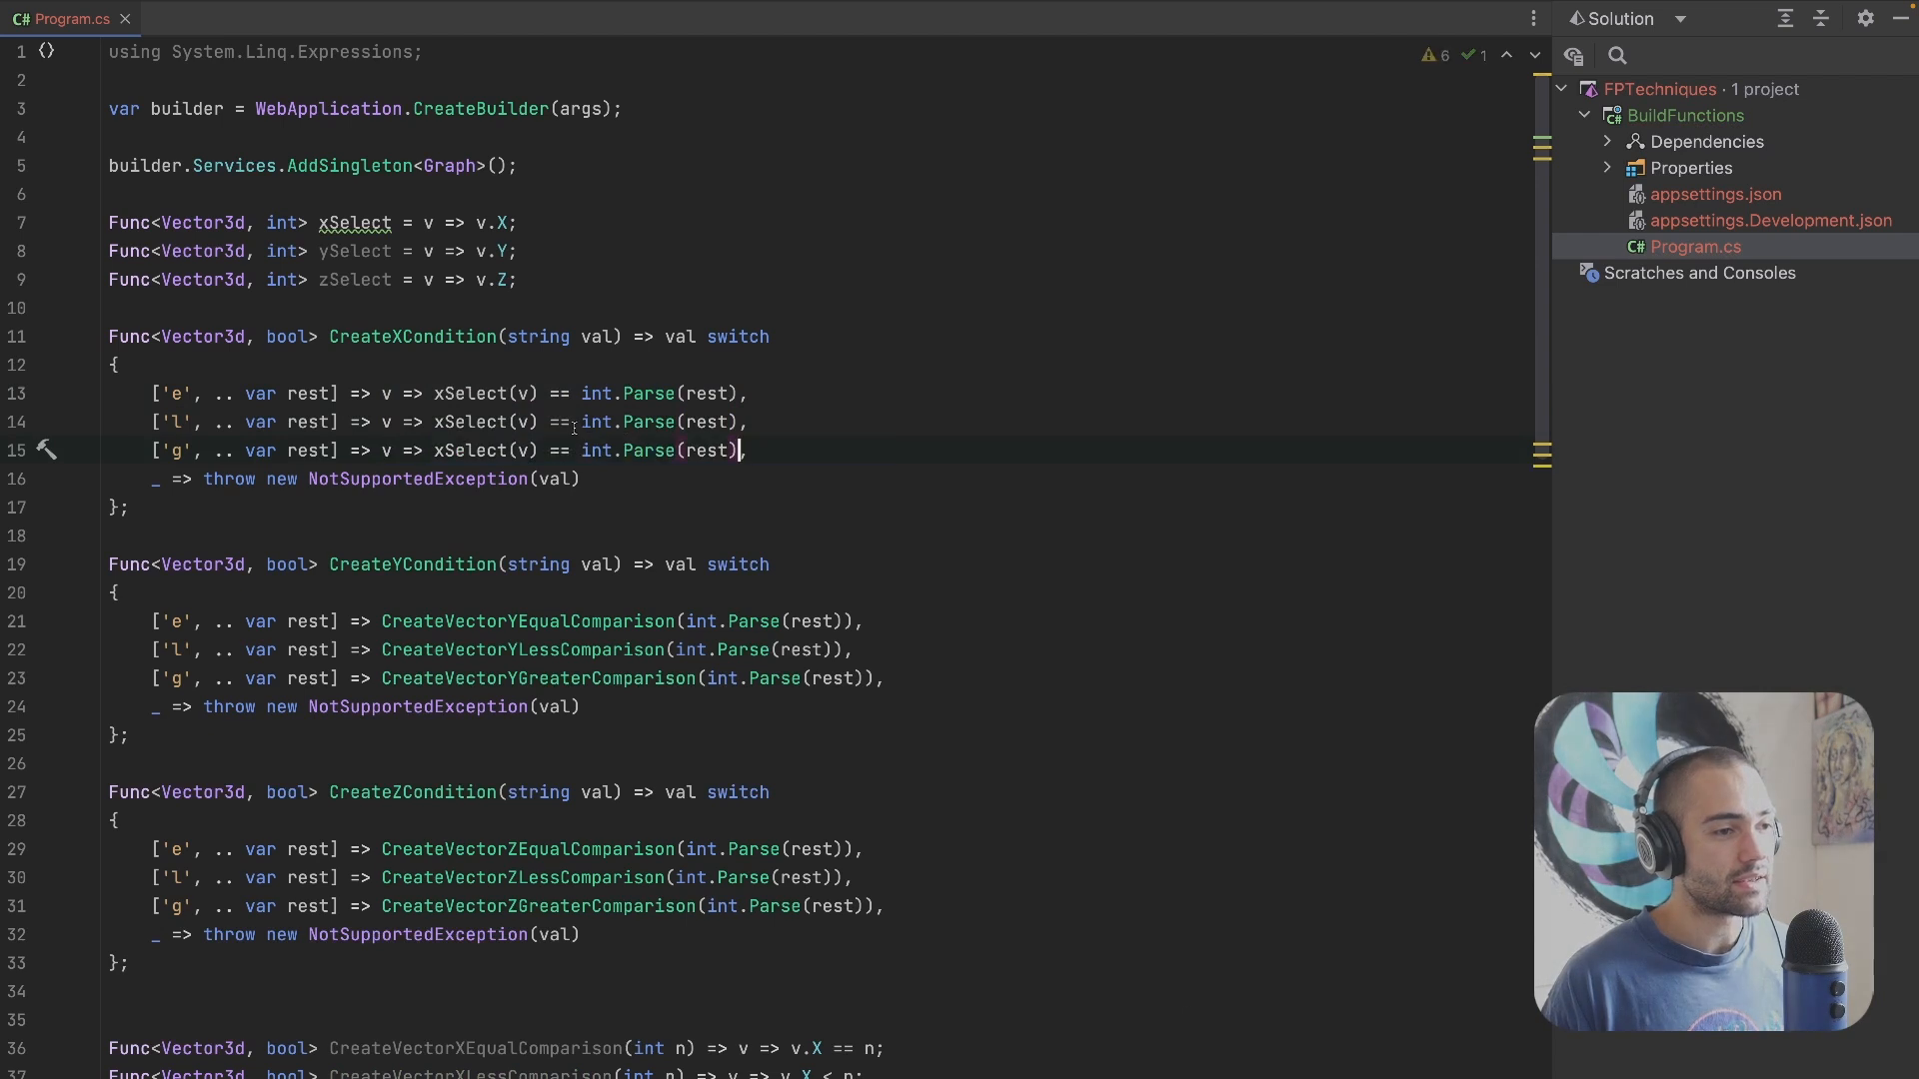
click(570, 424)
key(BackSpace)
key(BackSpace)
text(<)
key(Escape)
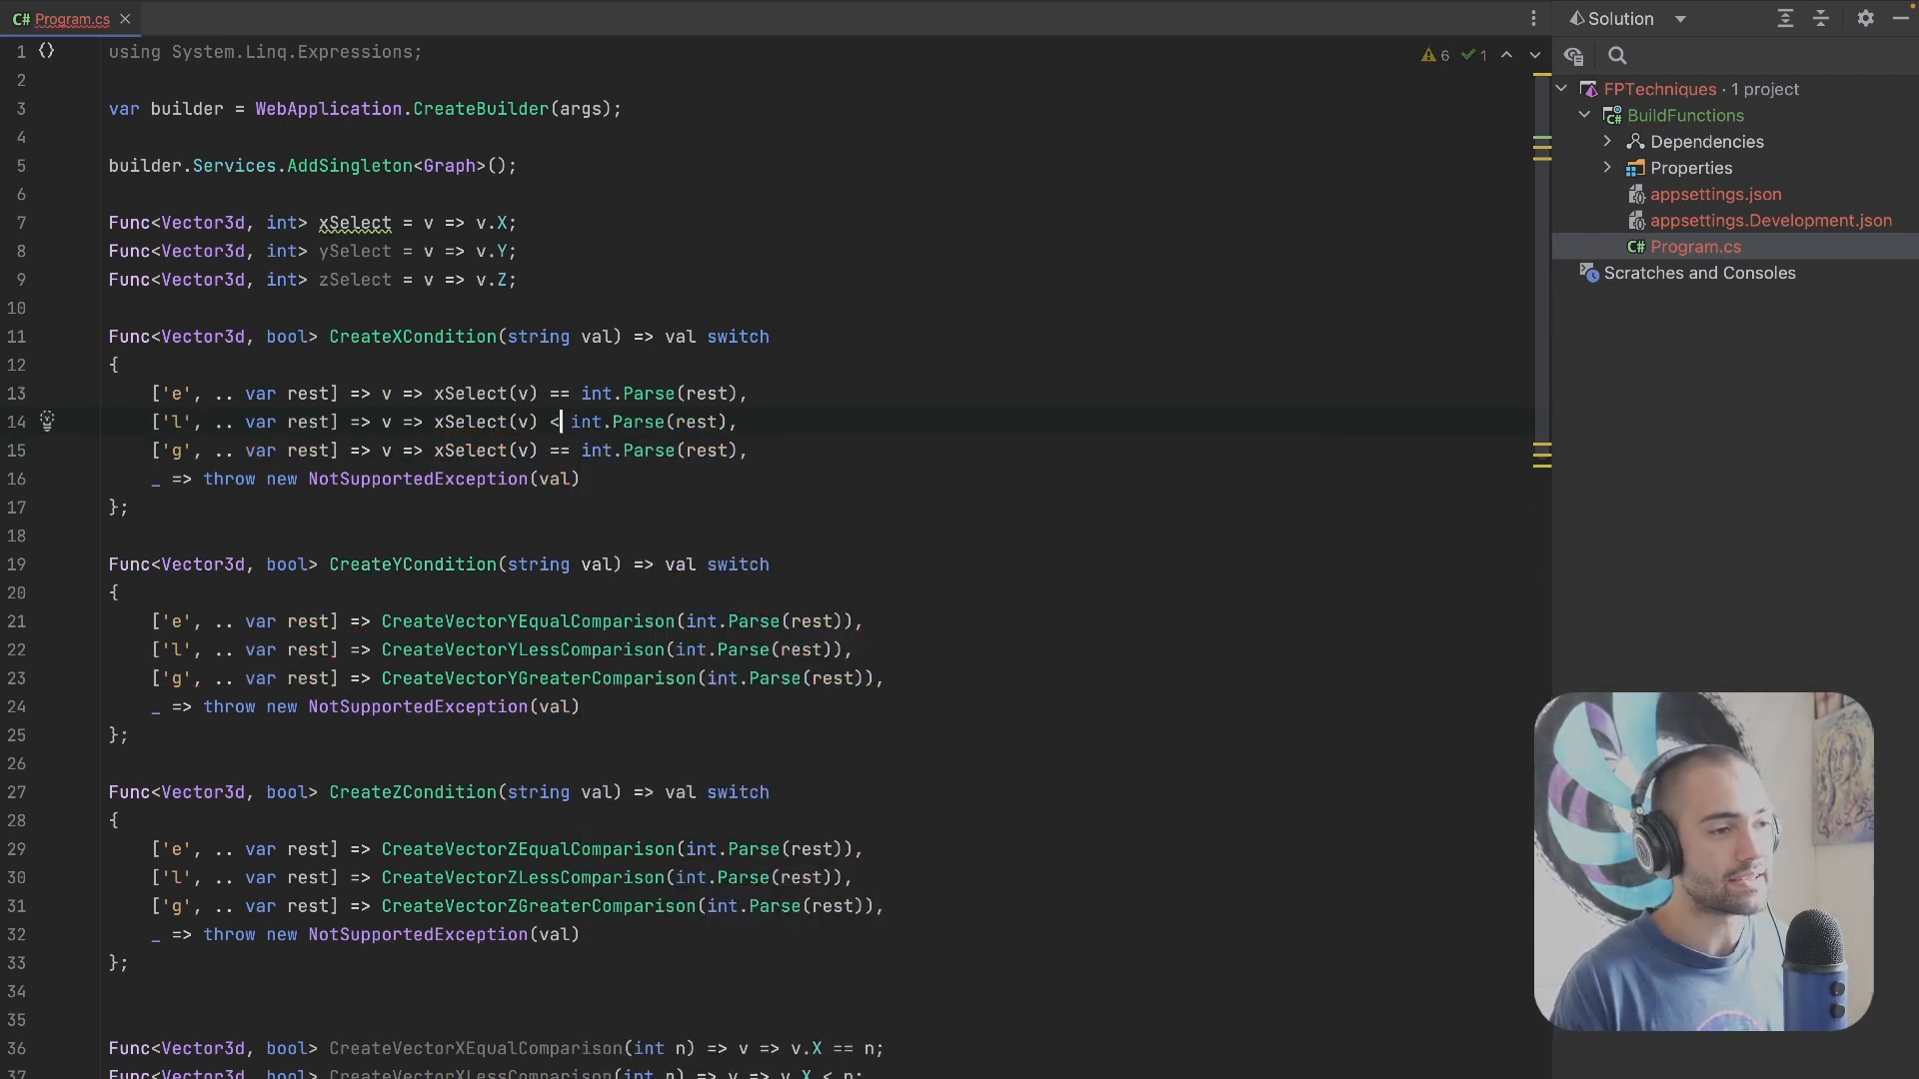
click(571, 450)
key(BackSpace)
key(BackSpace)
text(>)
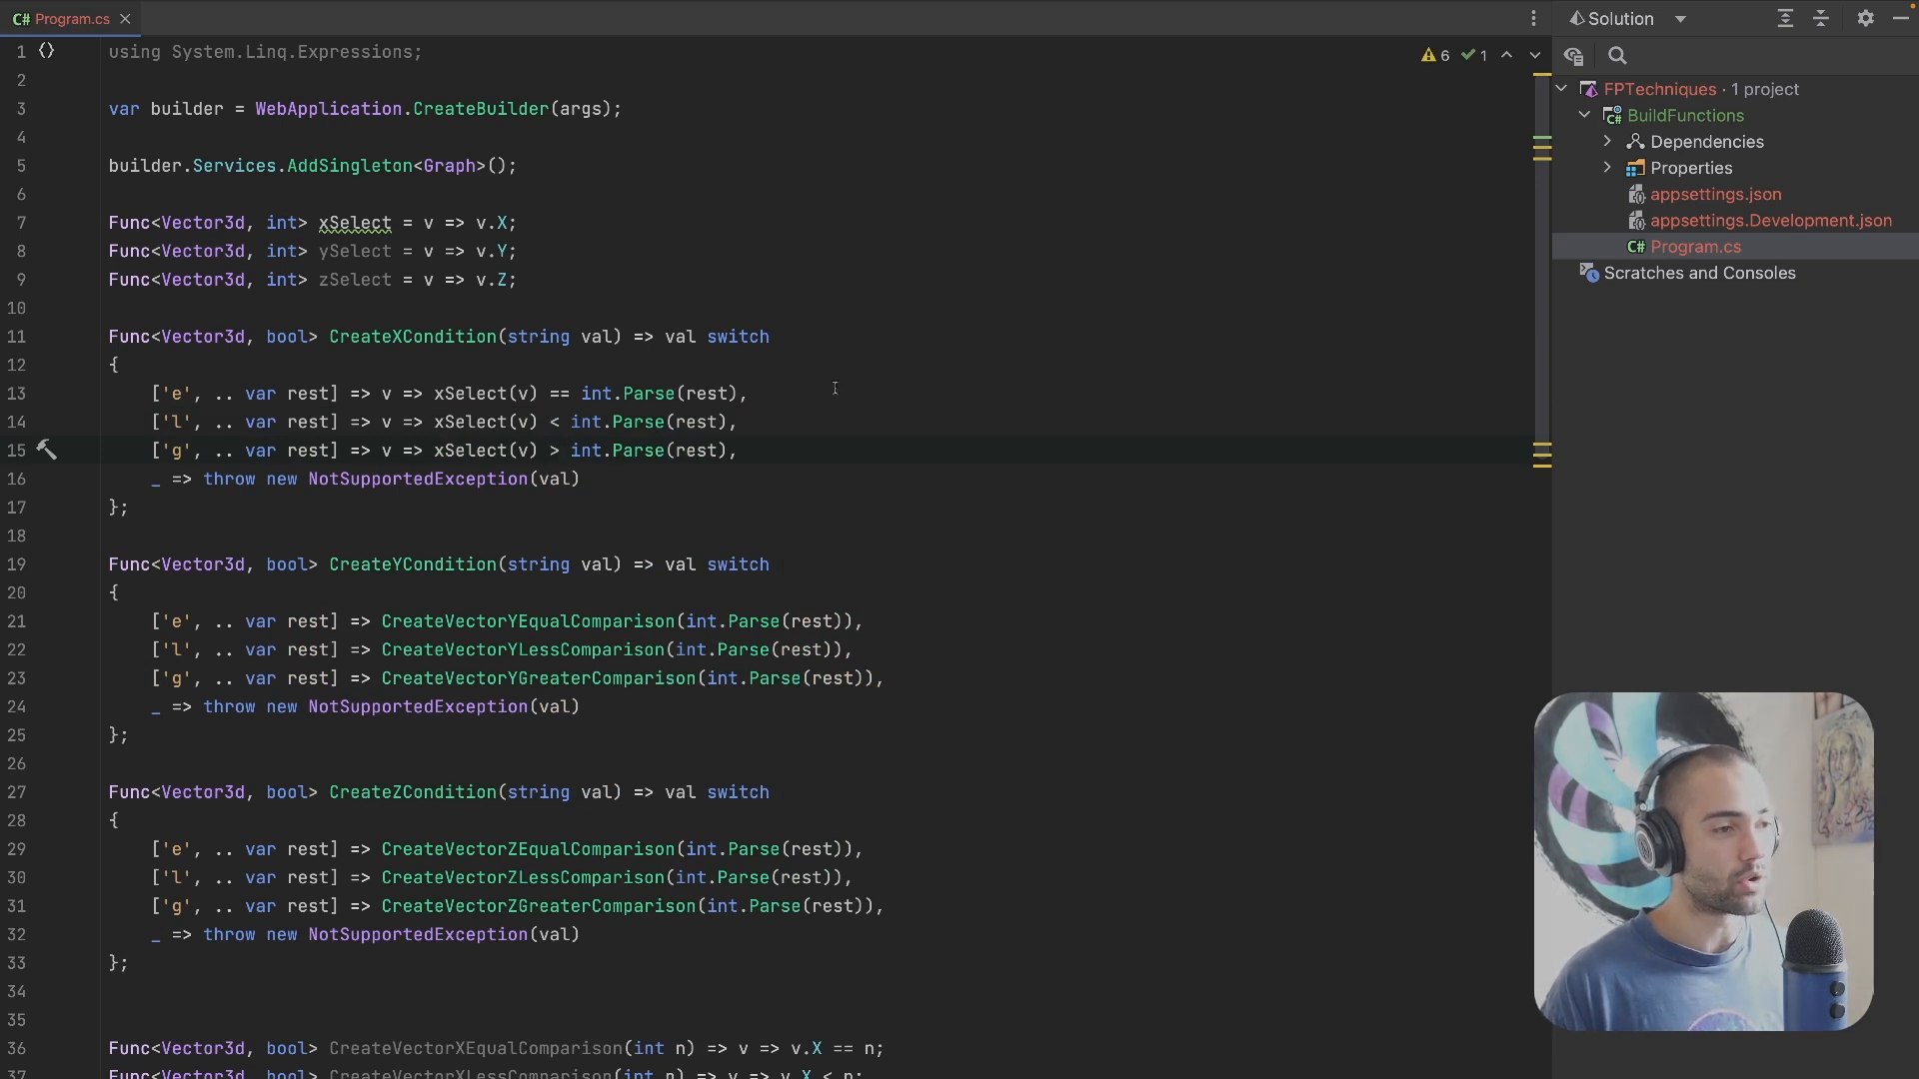
mouse_move(737, 451)
mouse_down()
mouse_move(321, 393)
mouse_move(79, 407)
mouse_up()
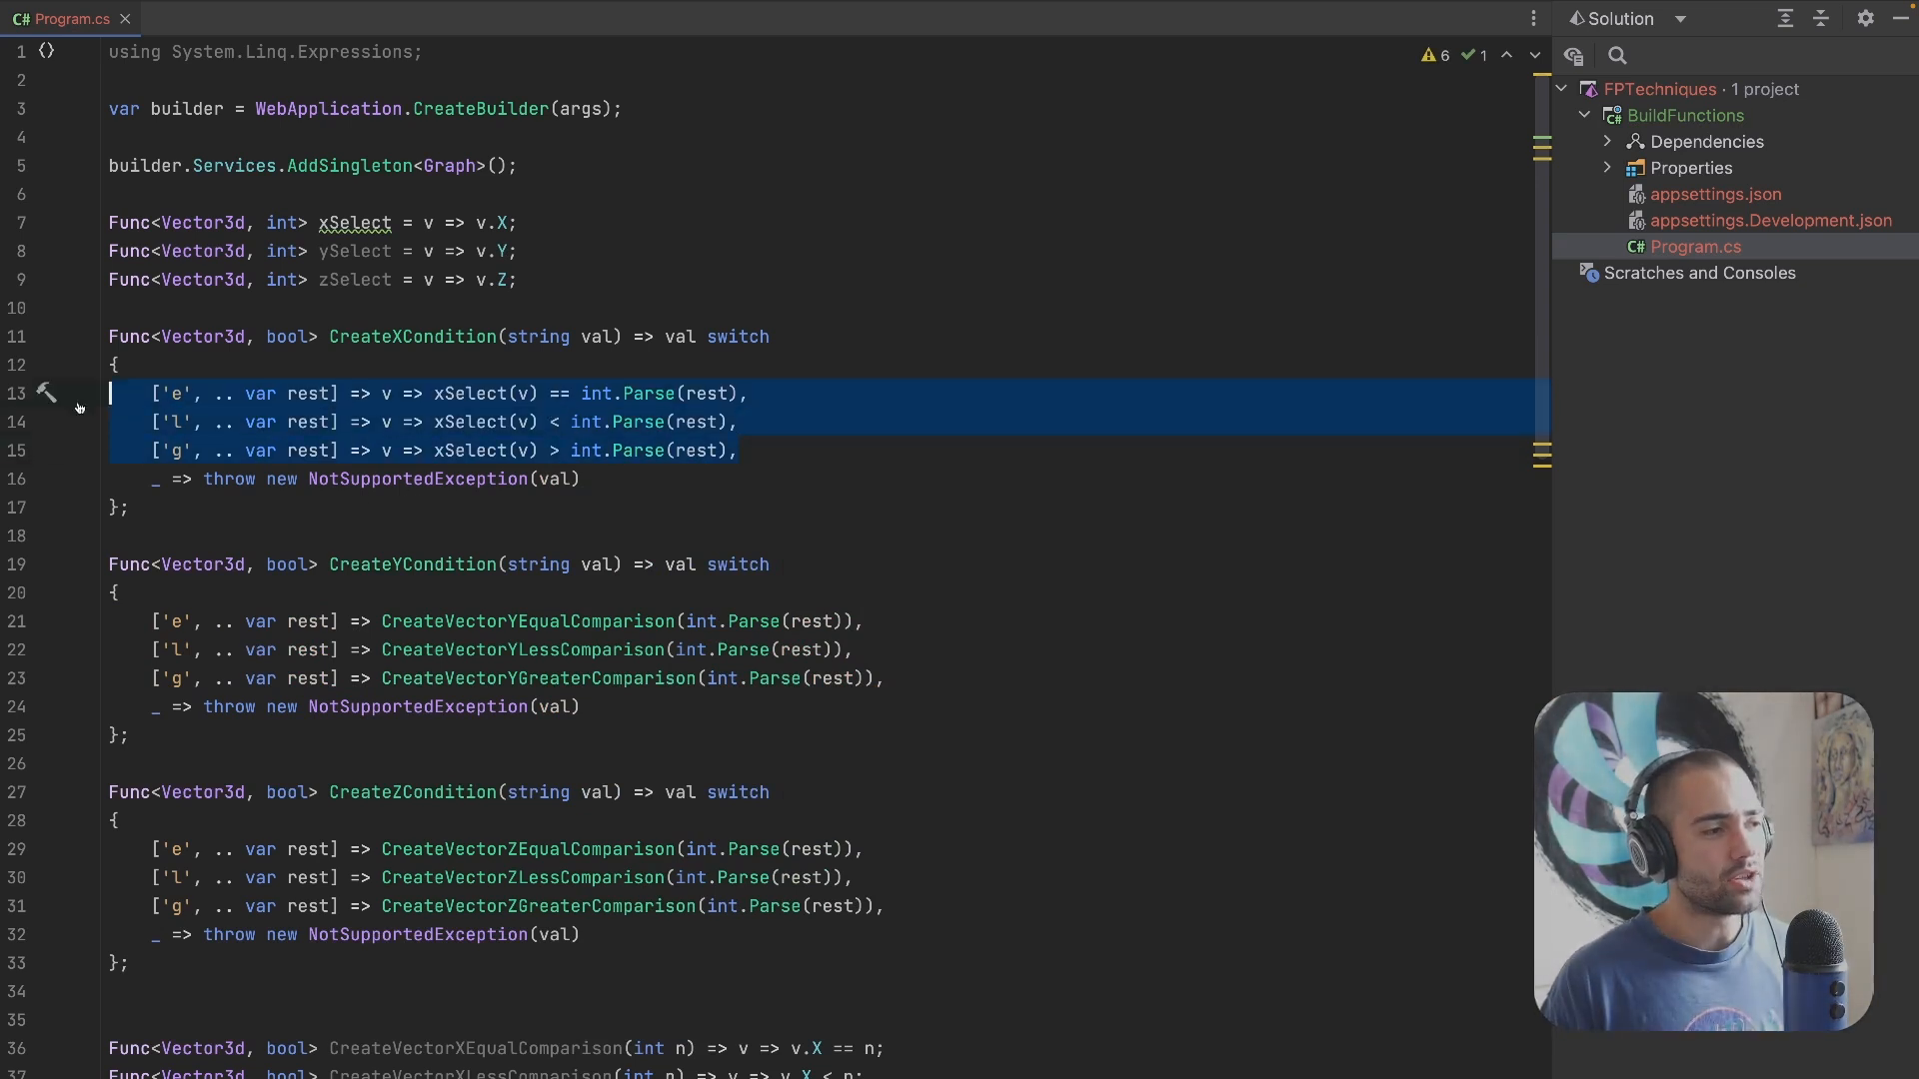
Step: Paste the X lambdas over the CreateYCondition cases and multi-caret rename xSelect to ySelect
key(ctrl+c)
drag(884, 679, 109, 621)
key(ctrl+v)
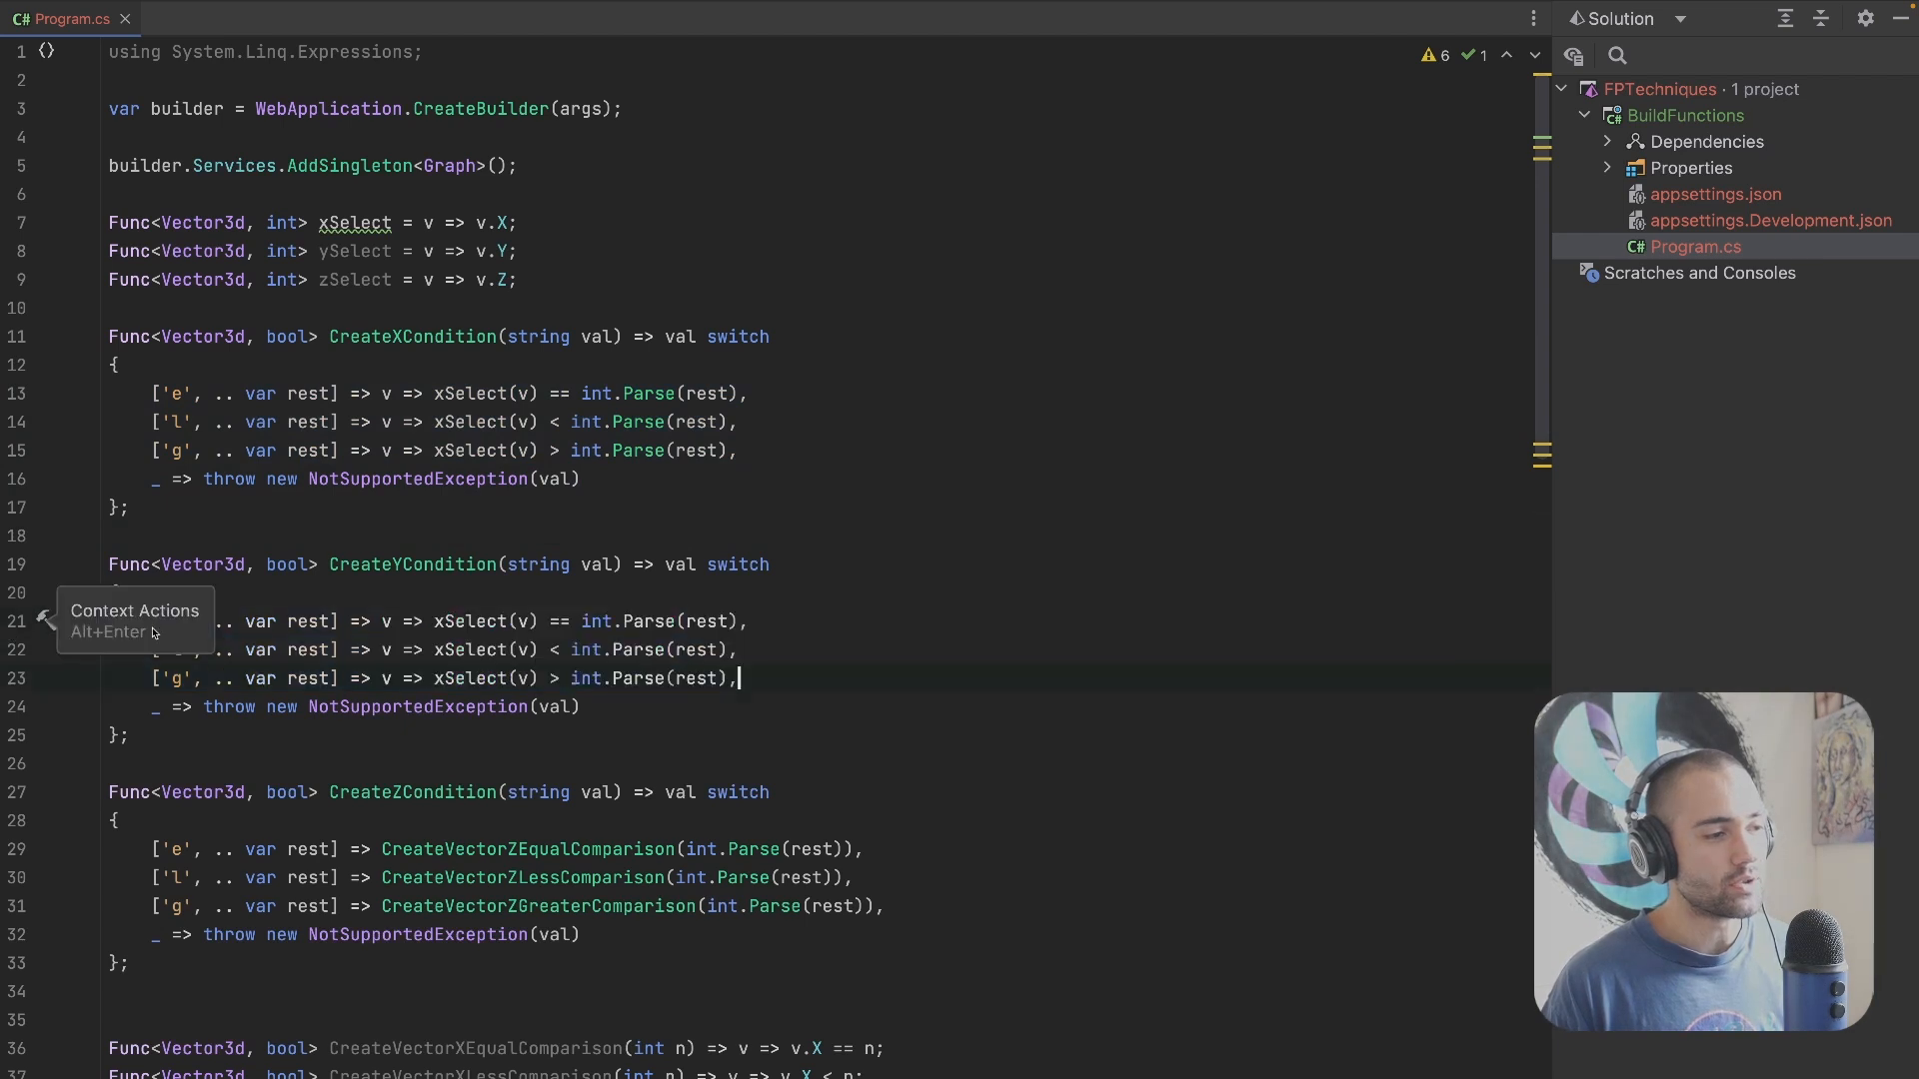
click(448, 621)
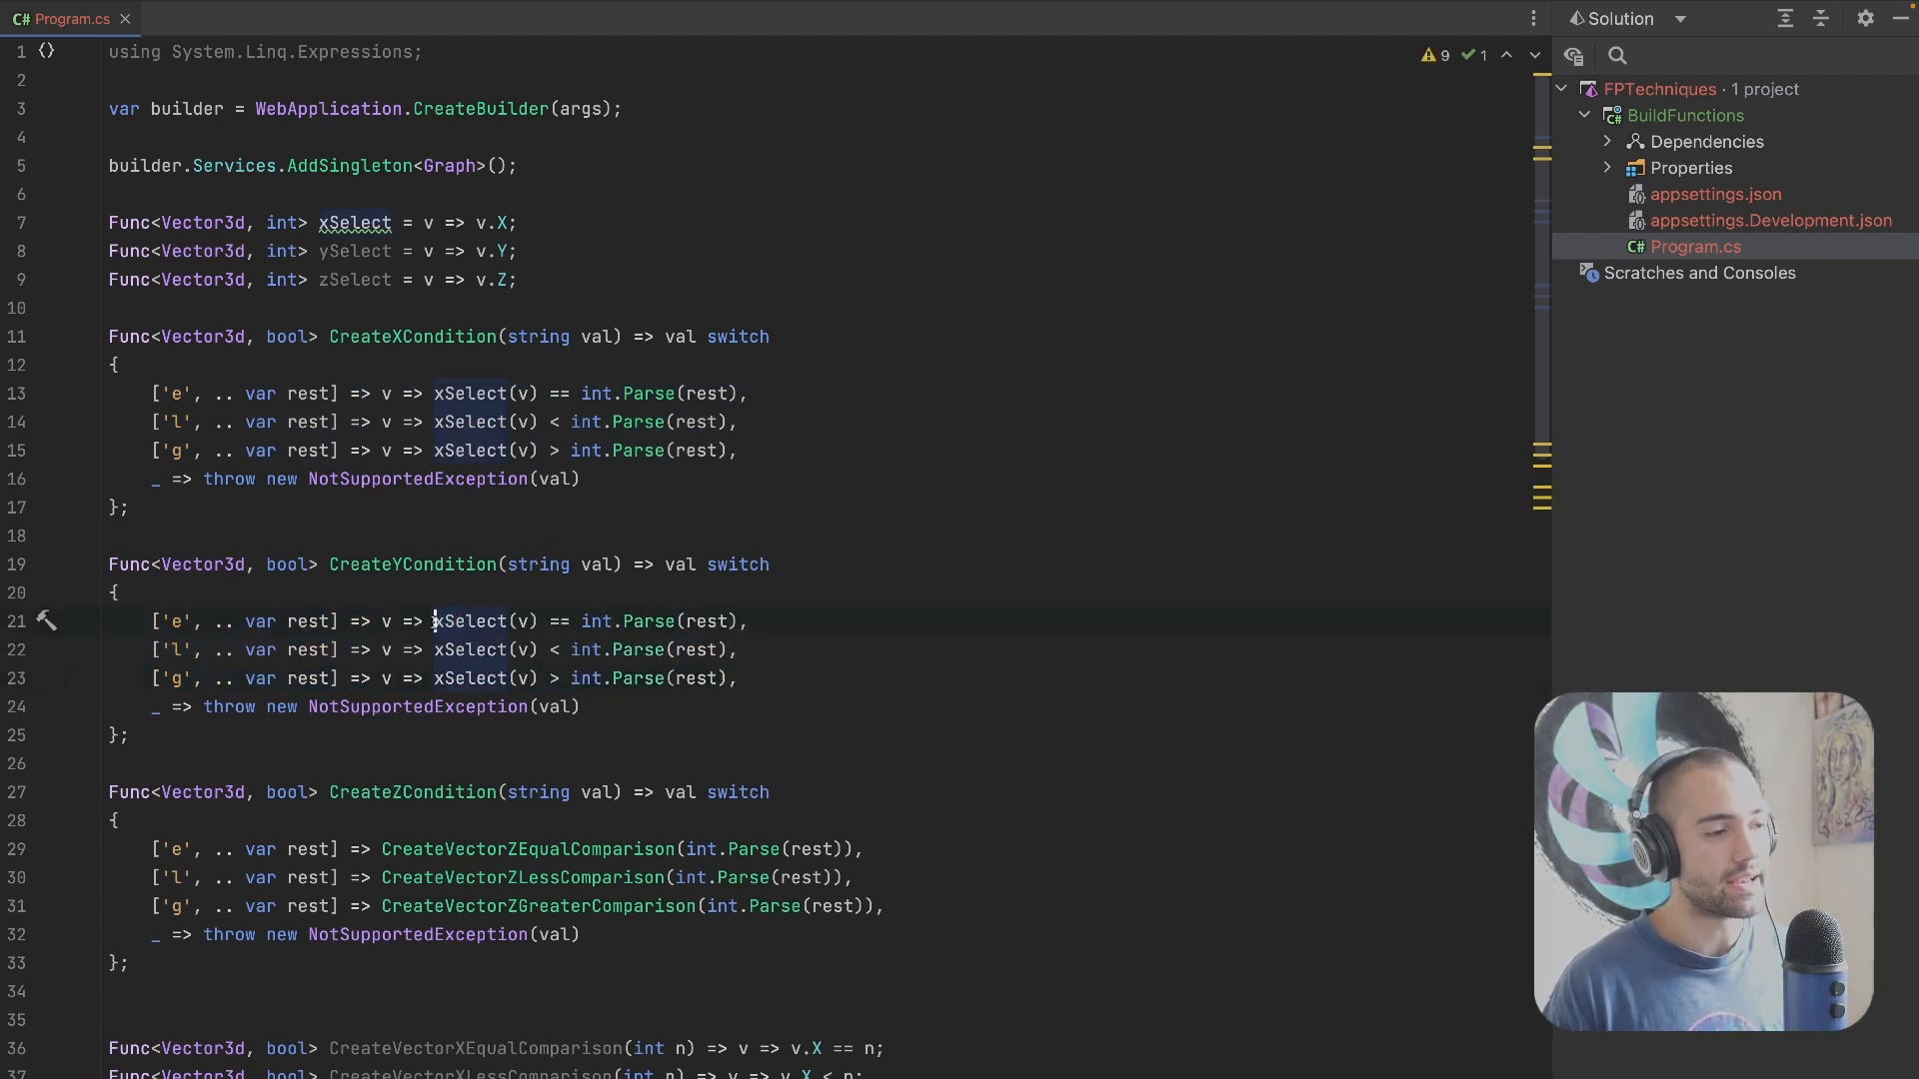
mouse_move(443, 677)
alt+shift+mouse_down()
mouse_move(436, 620)
mouse_move(491, 678)
alt+shift+mouse_up()
text(y)
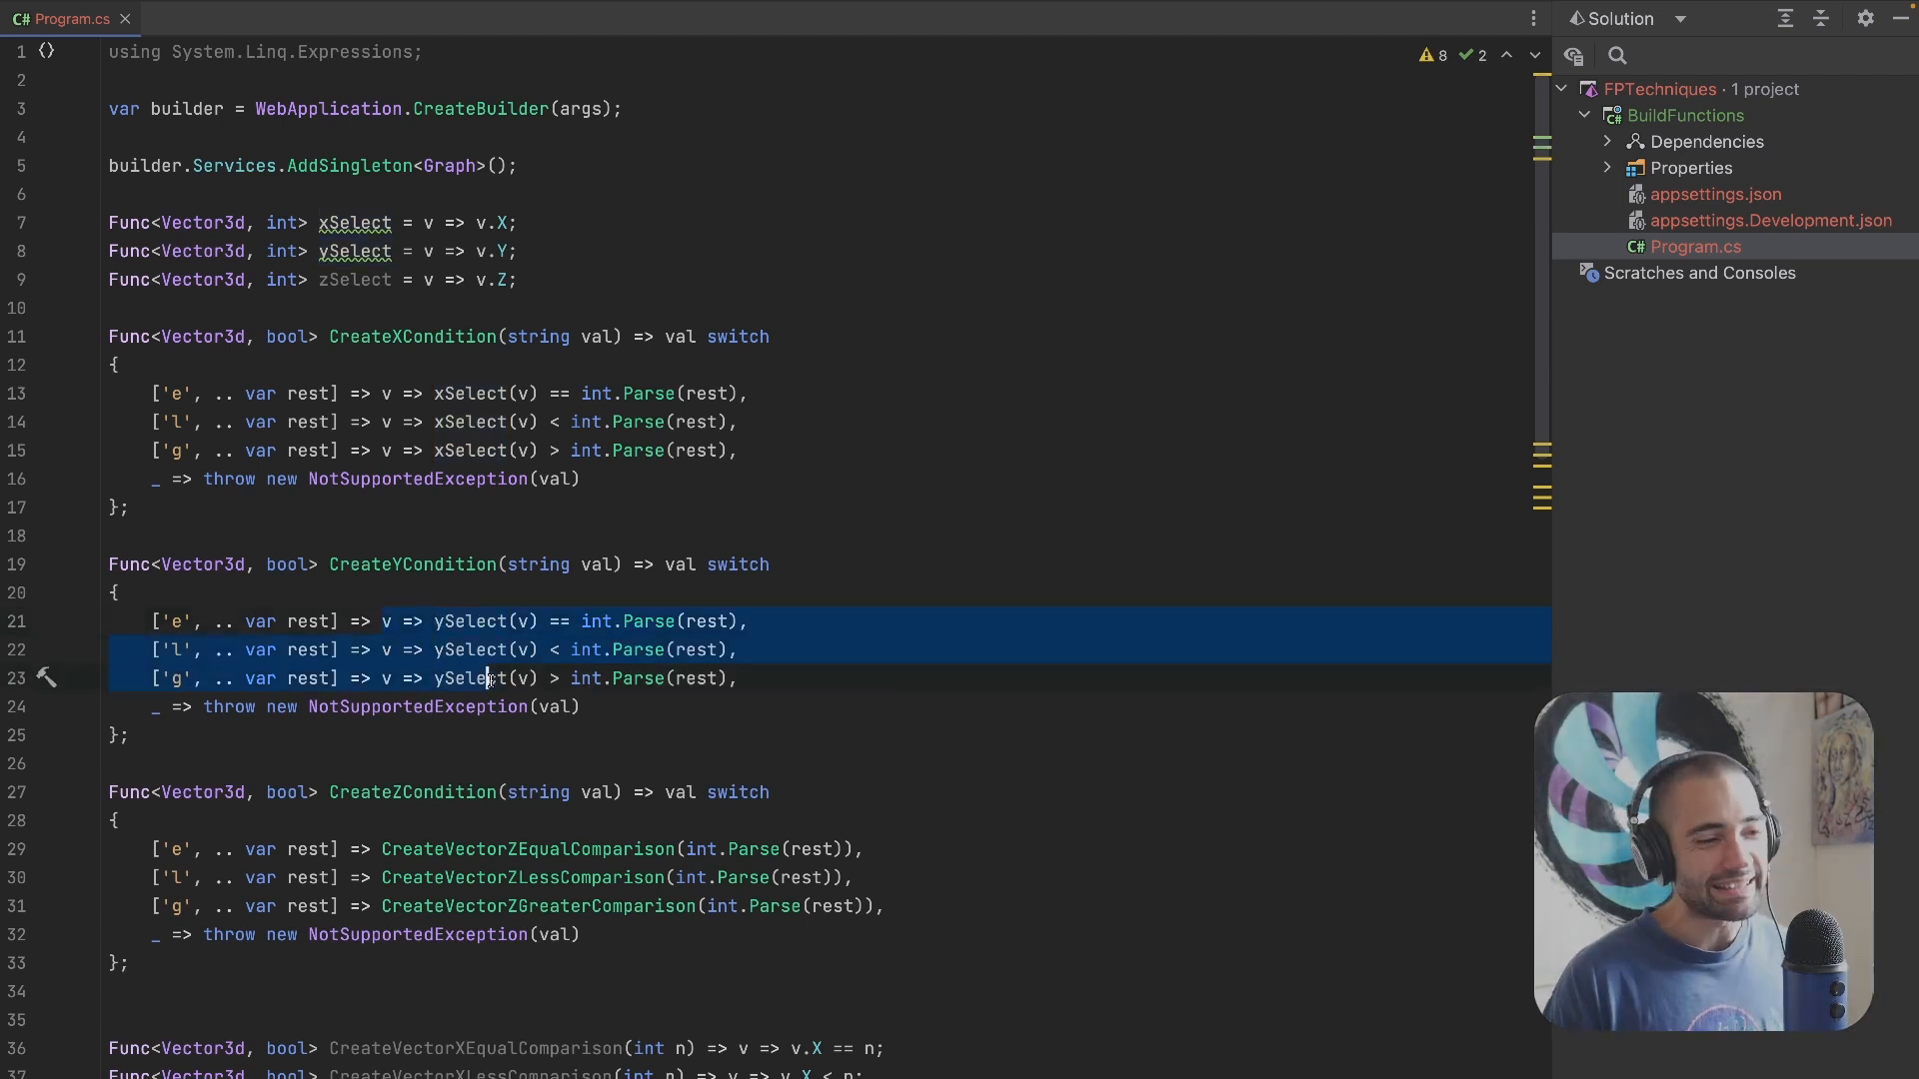
click(500, 678)
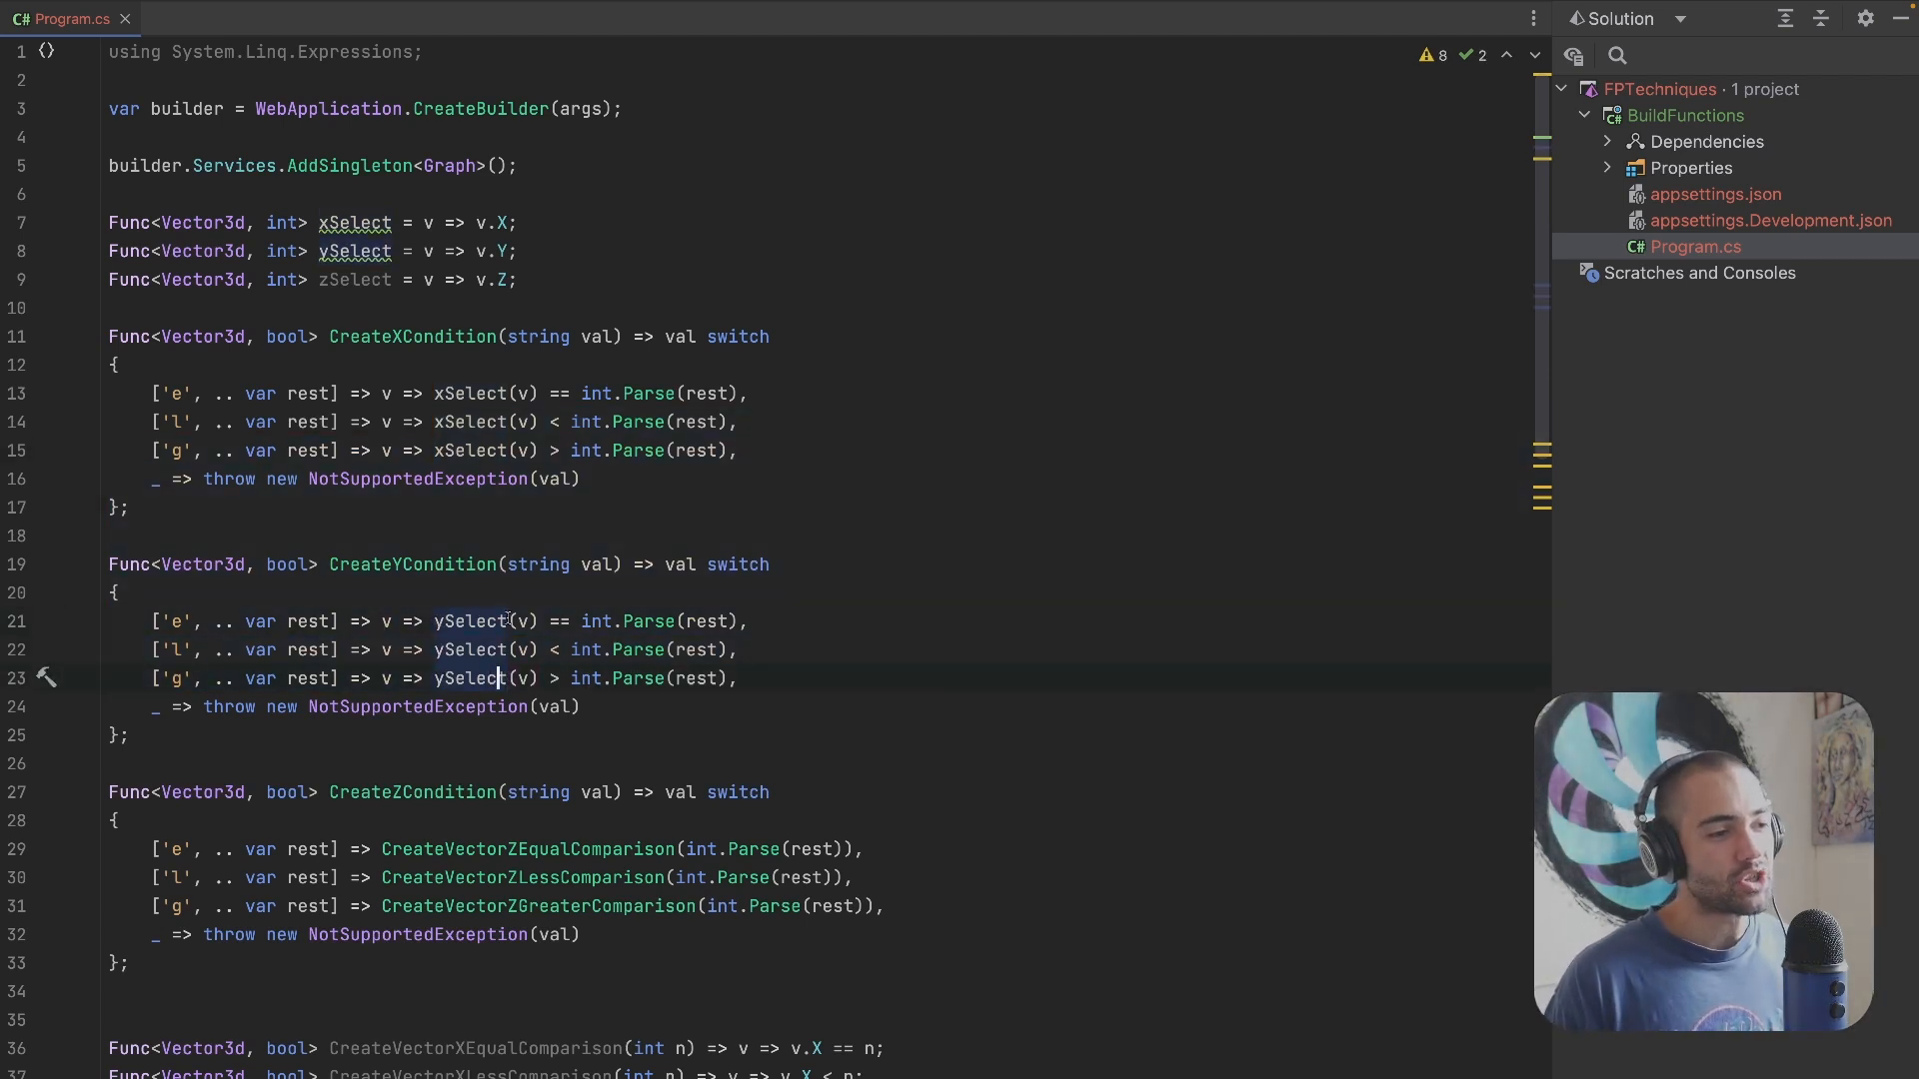
click(434, 393)
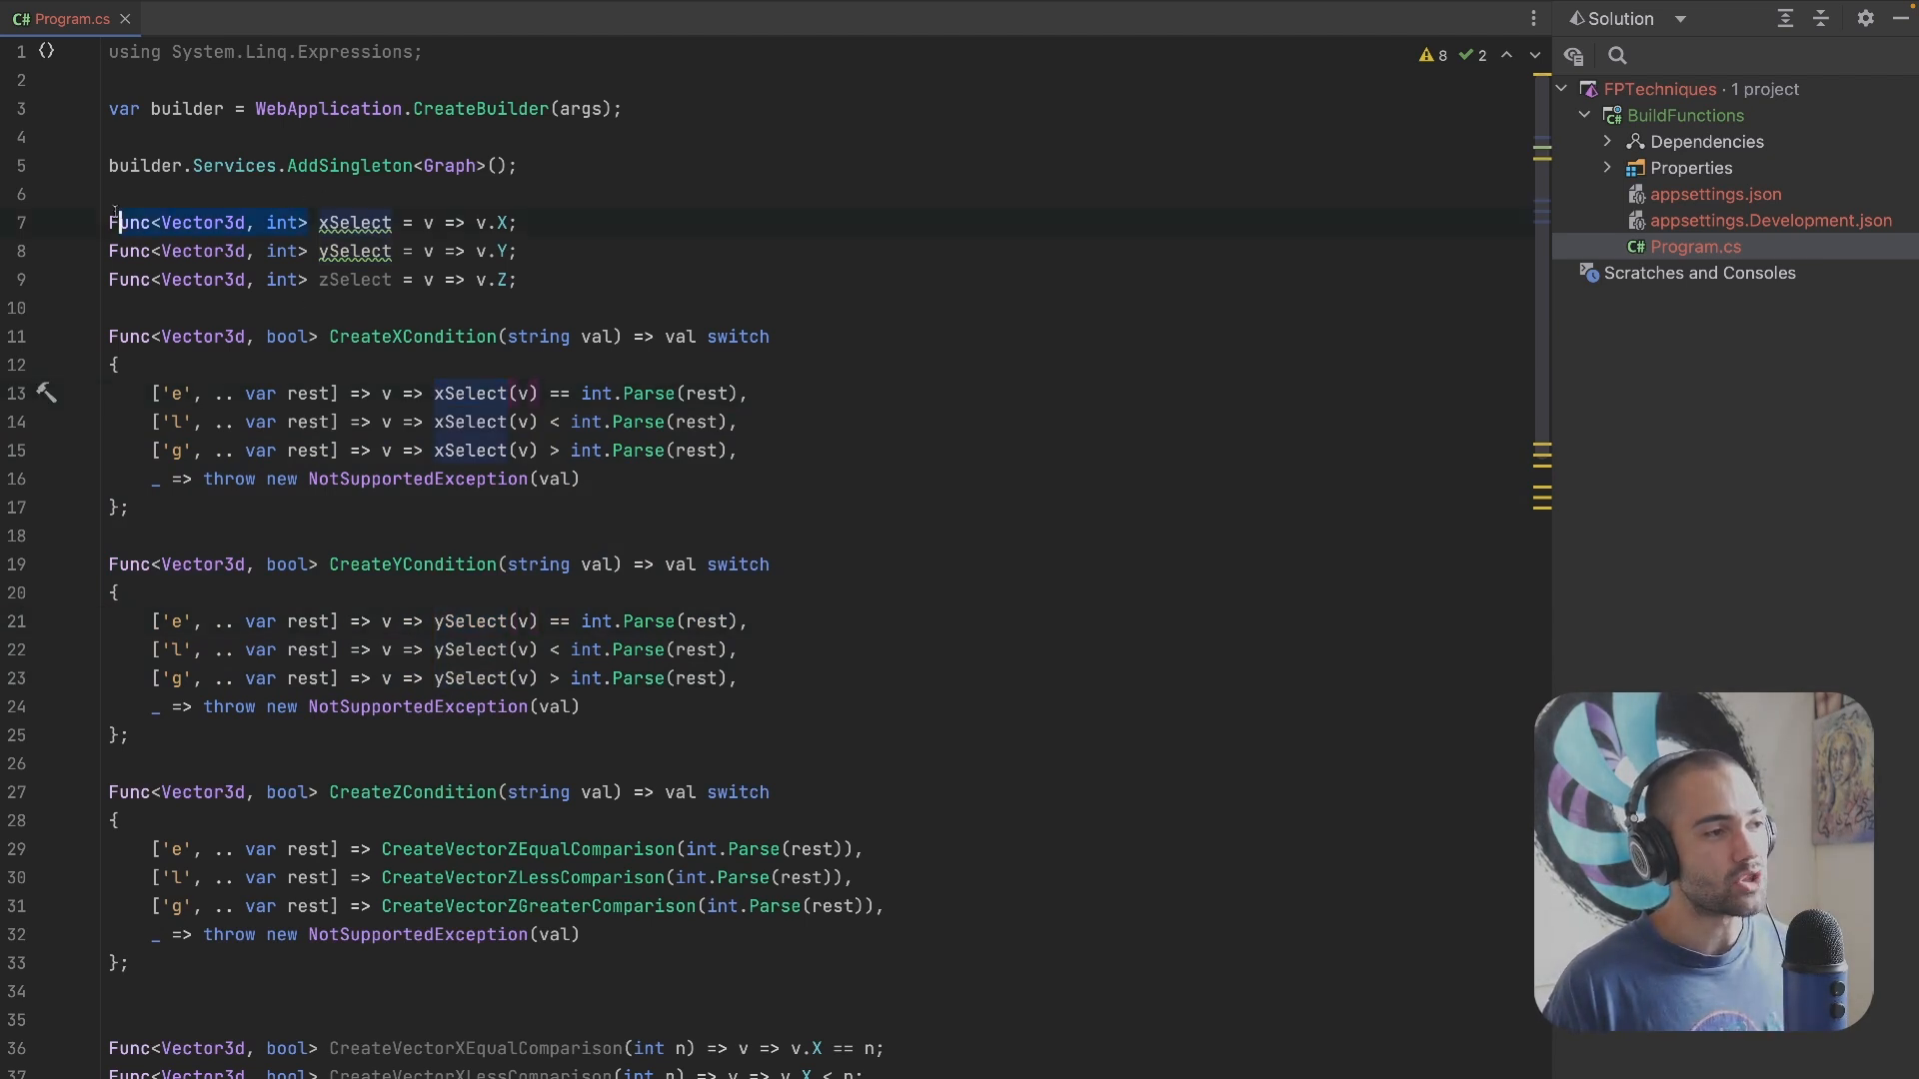
drag(307, 222, 100, 223)
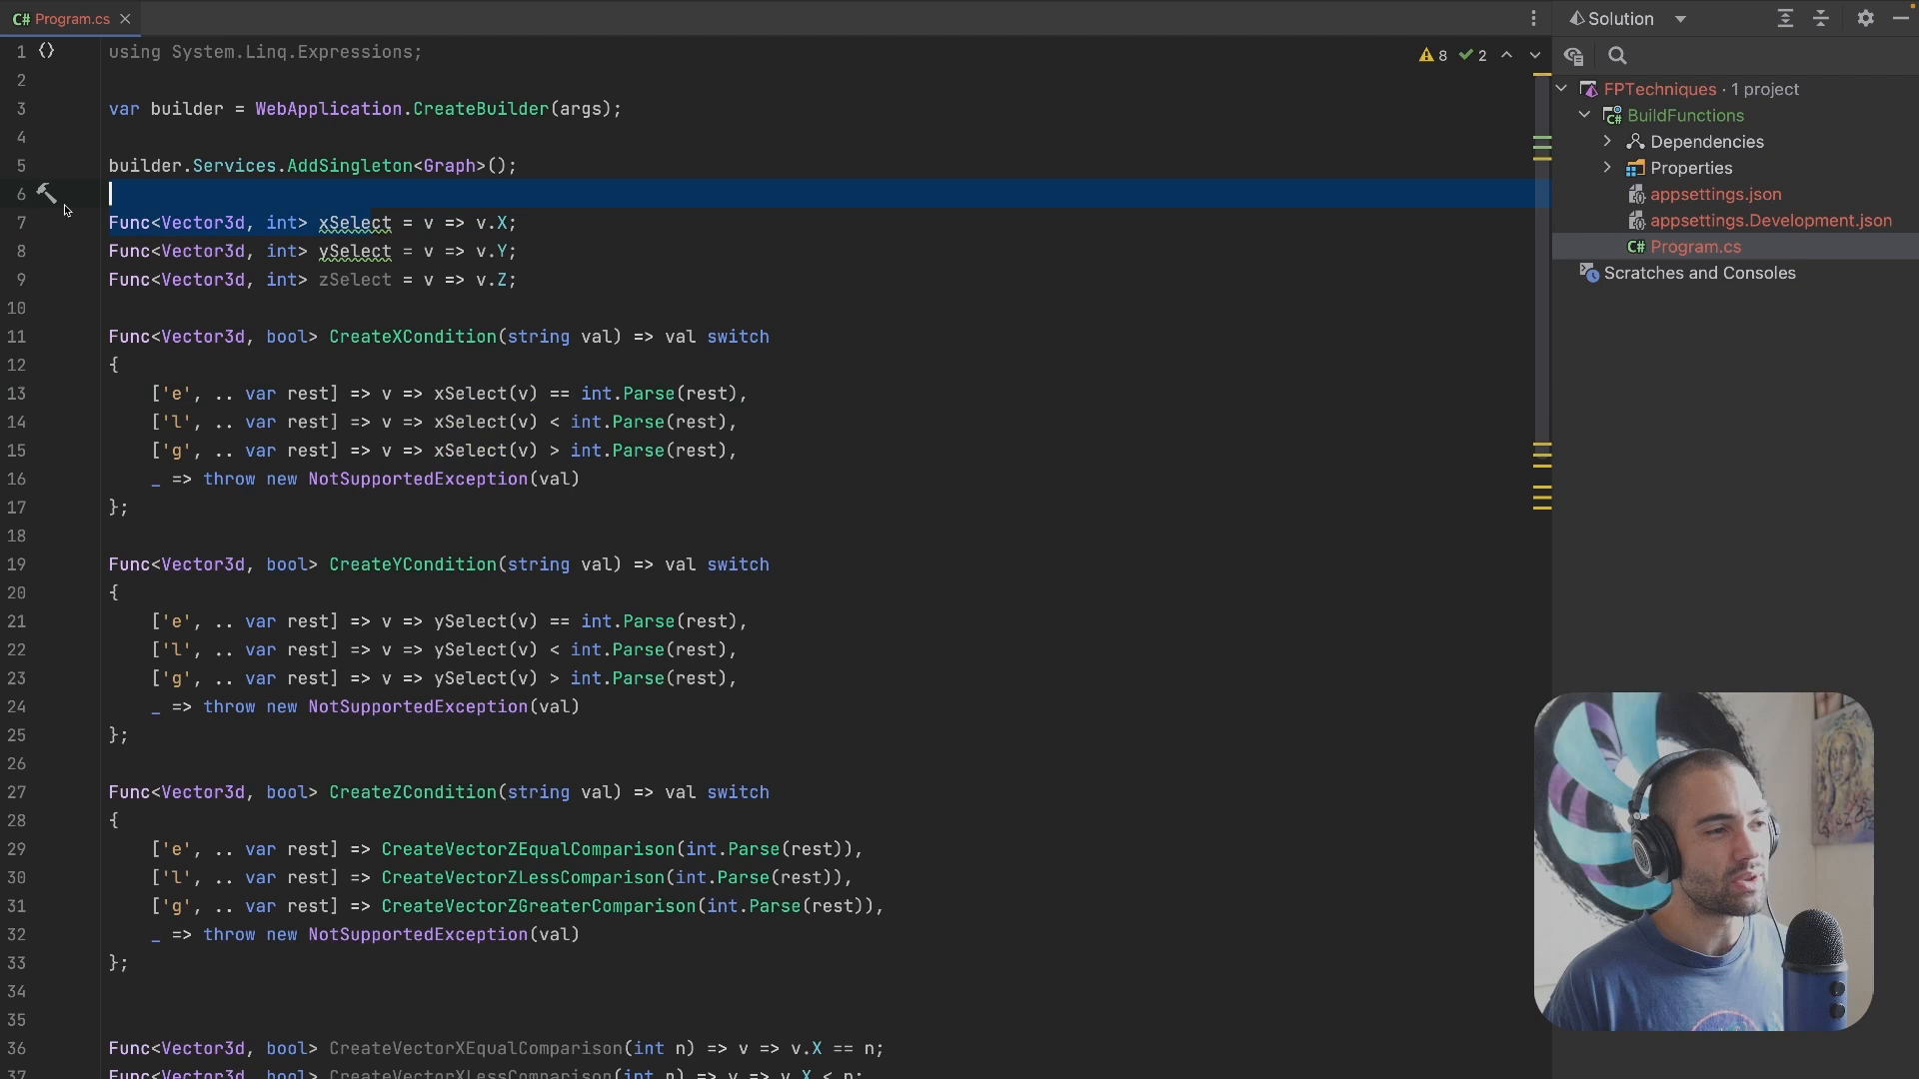
Step: Duplicate the CreateXCondition declaration as CreateCondition returning Func<string, Func<Vector3d, bool>>
click(403, 336)
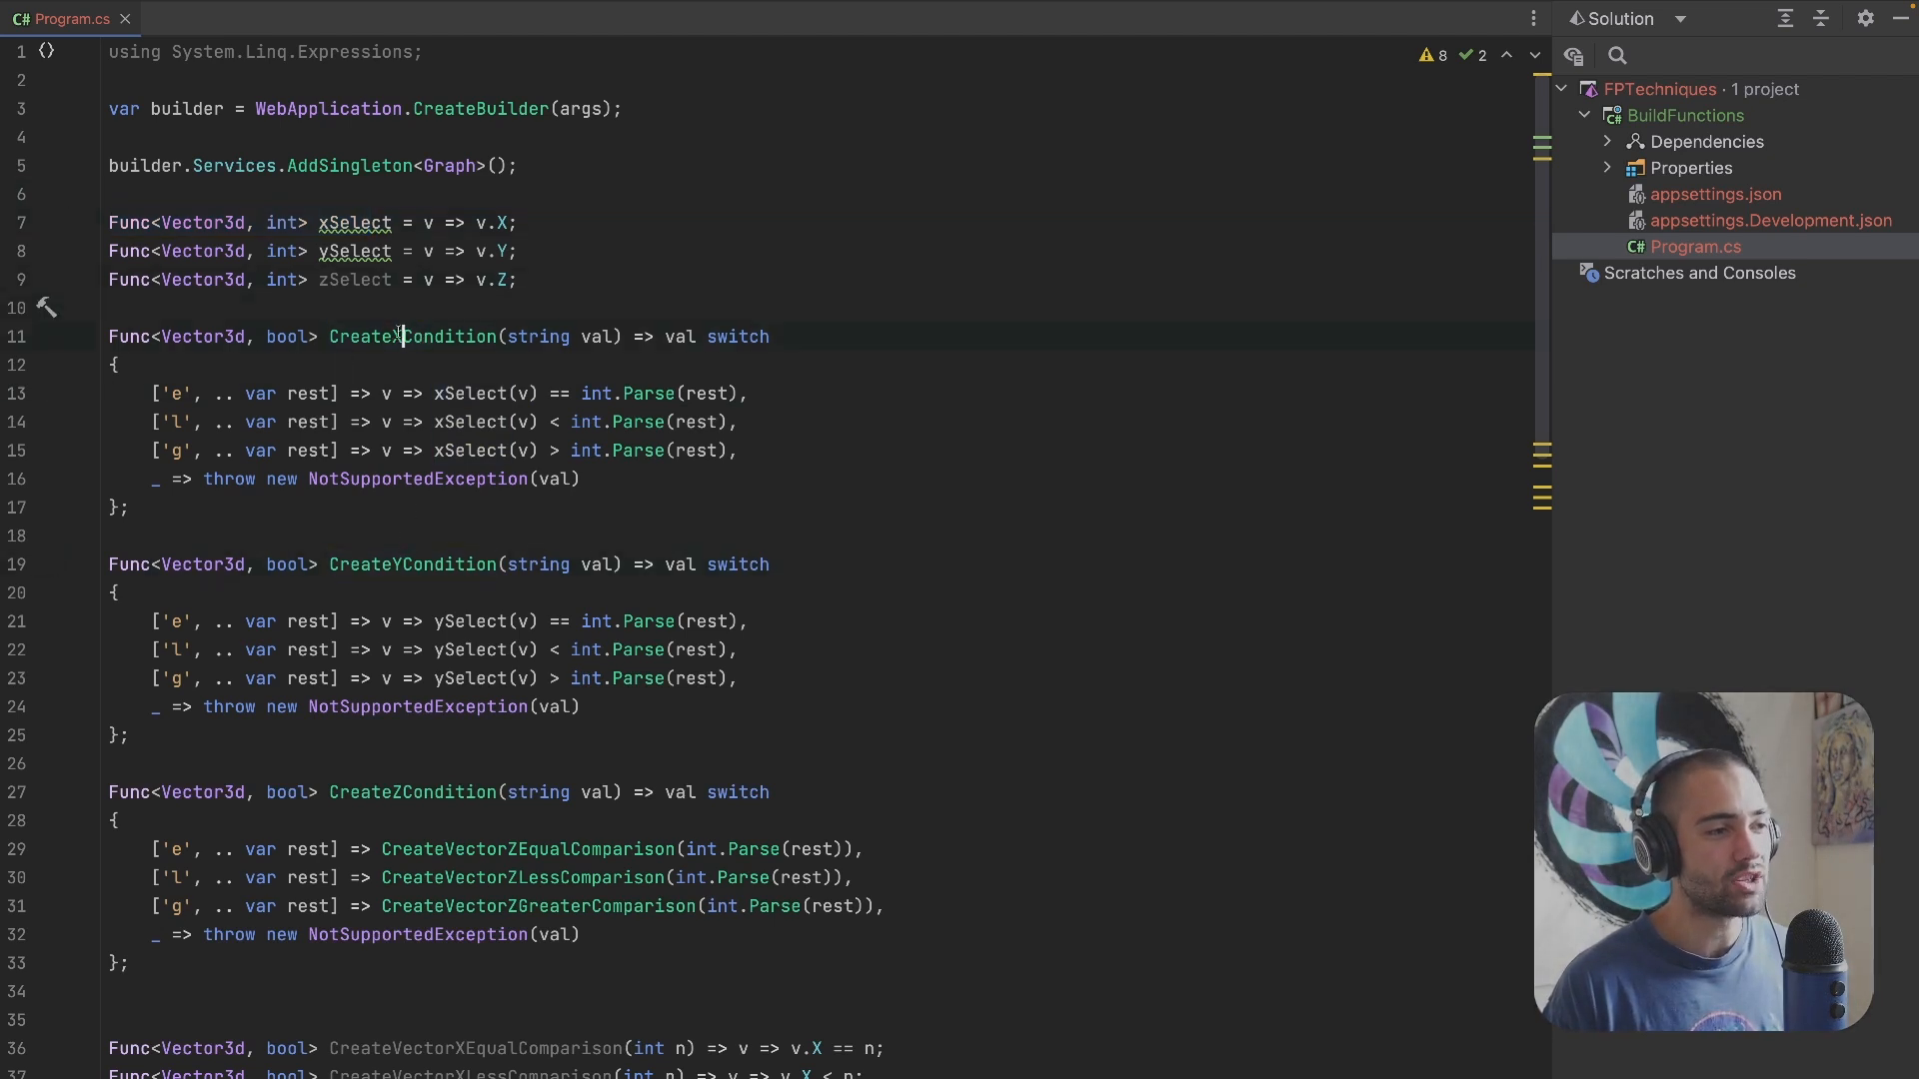
key(ctrl+d)
key(BackSpace)
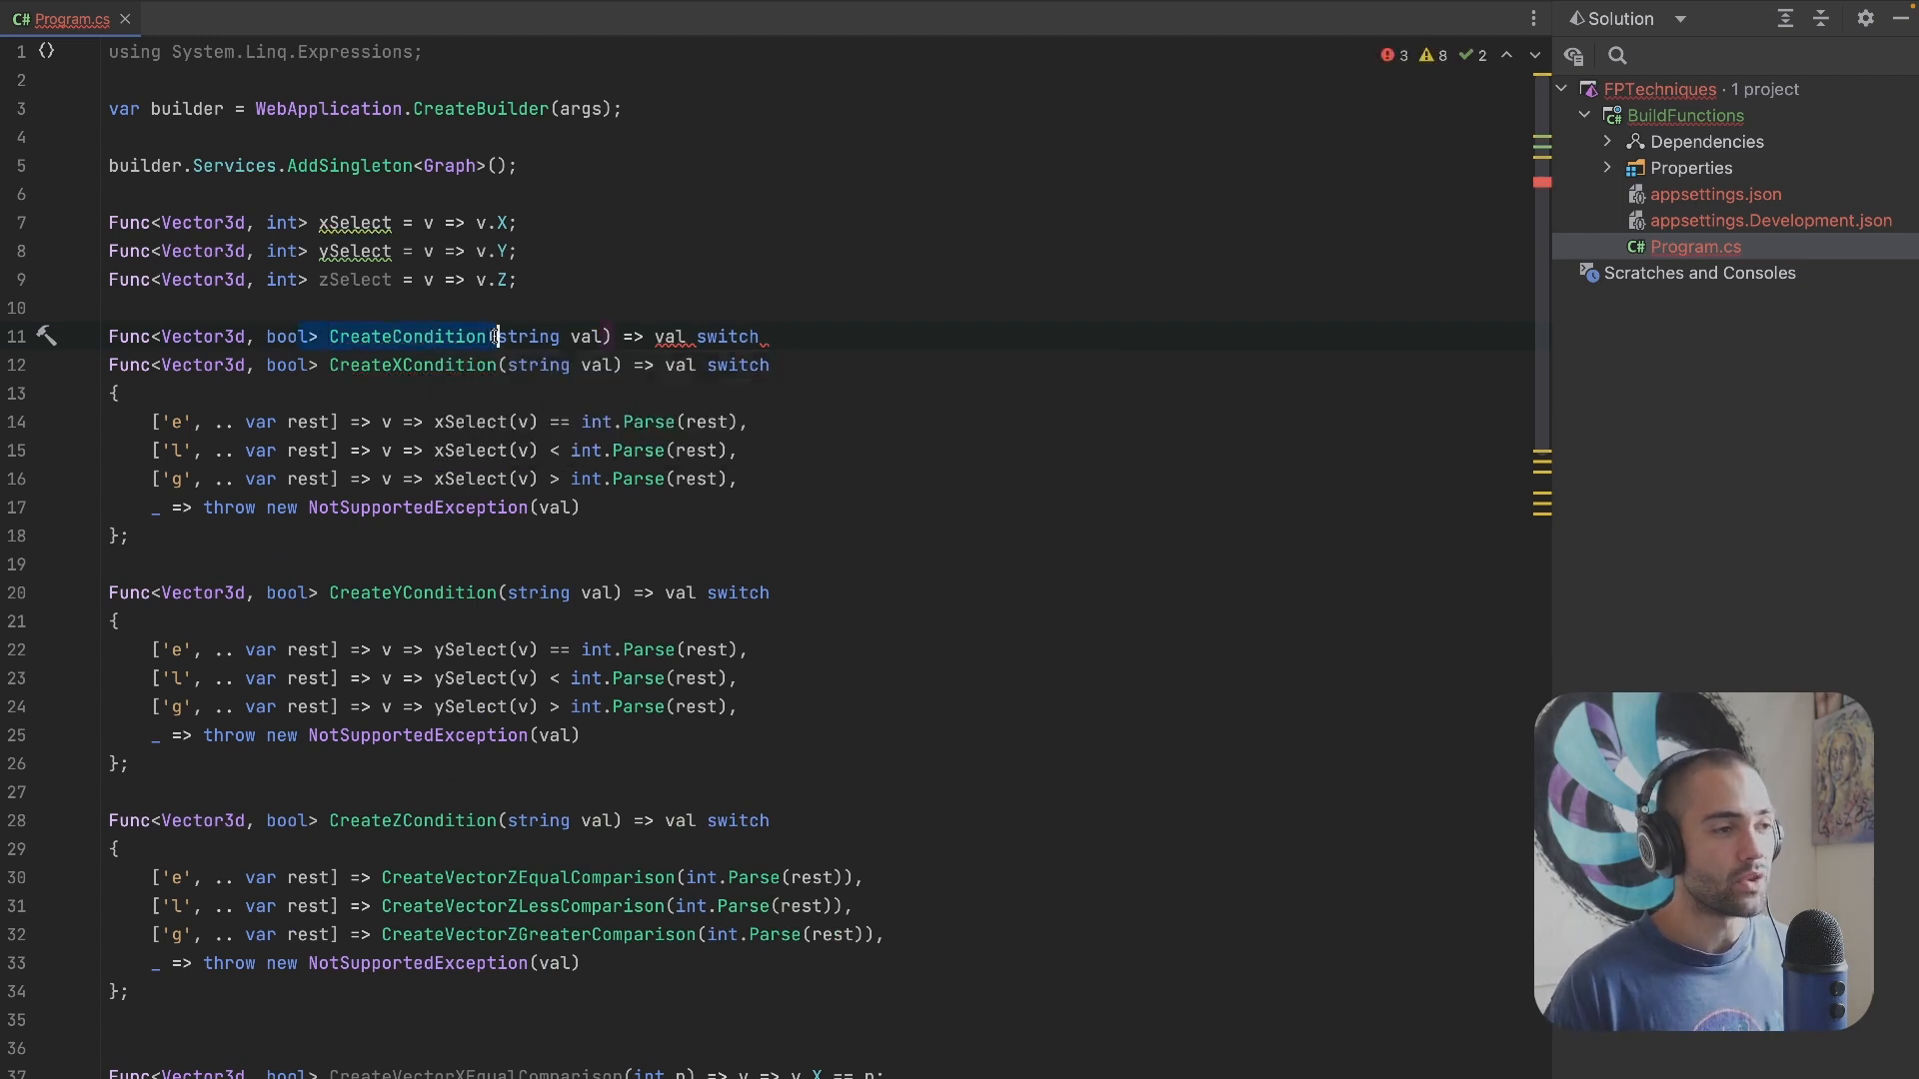
key(Right)
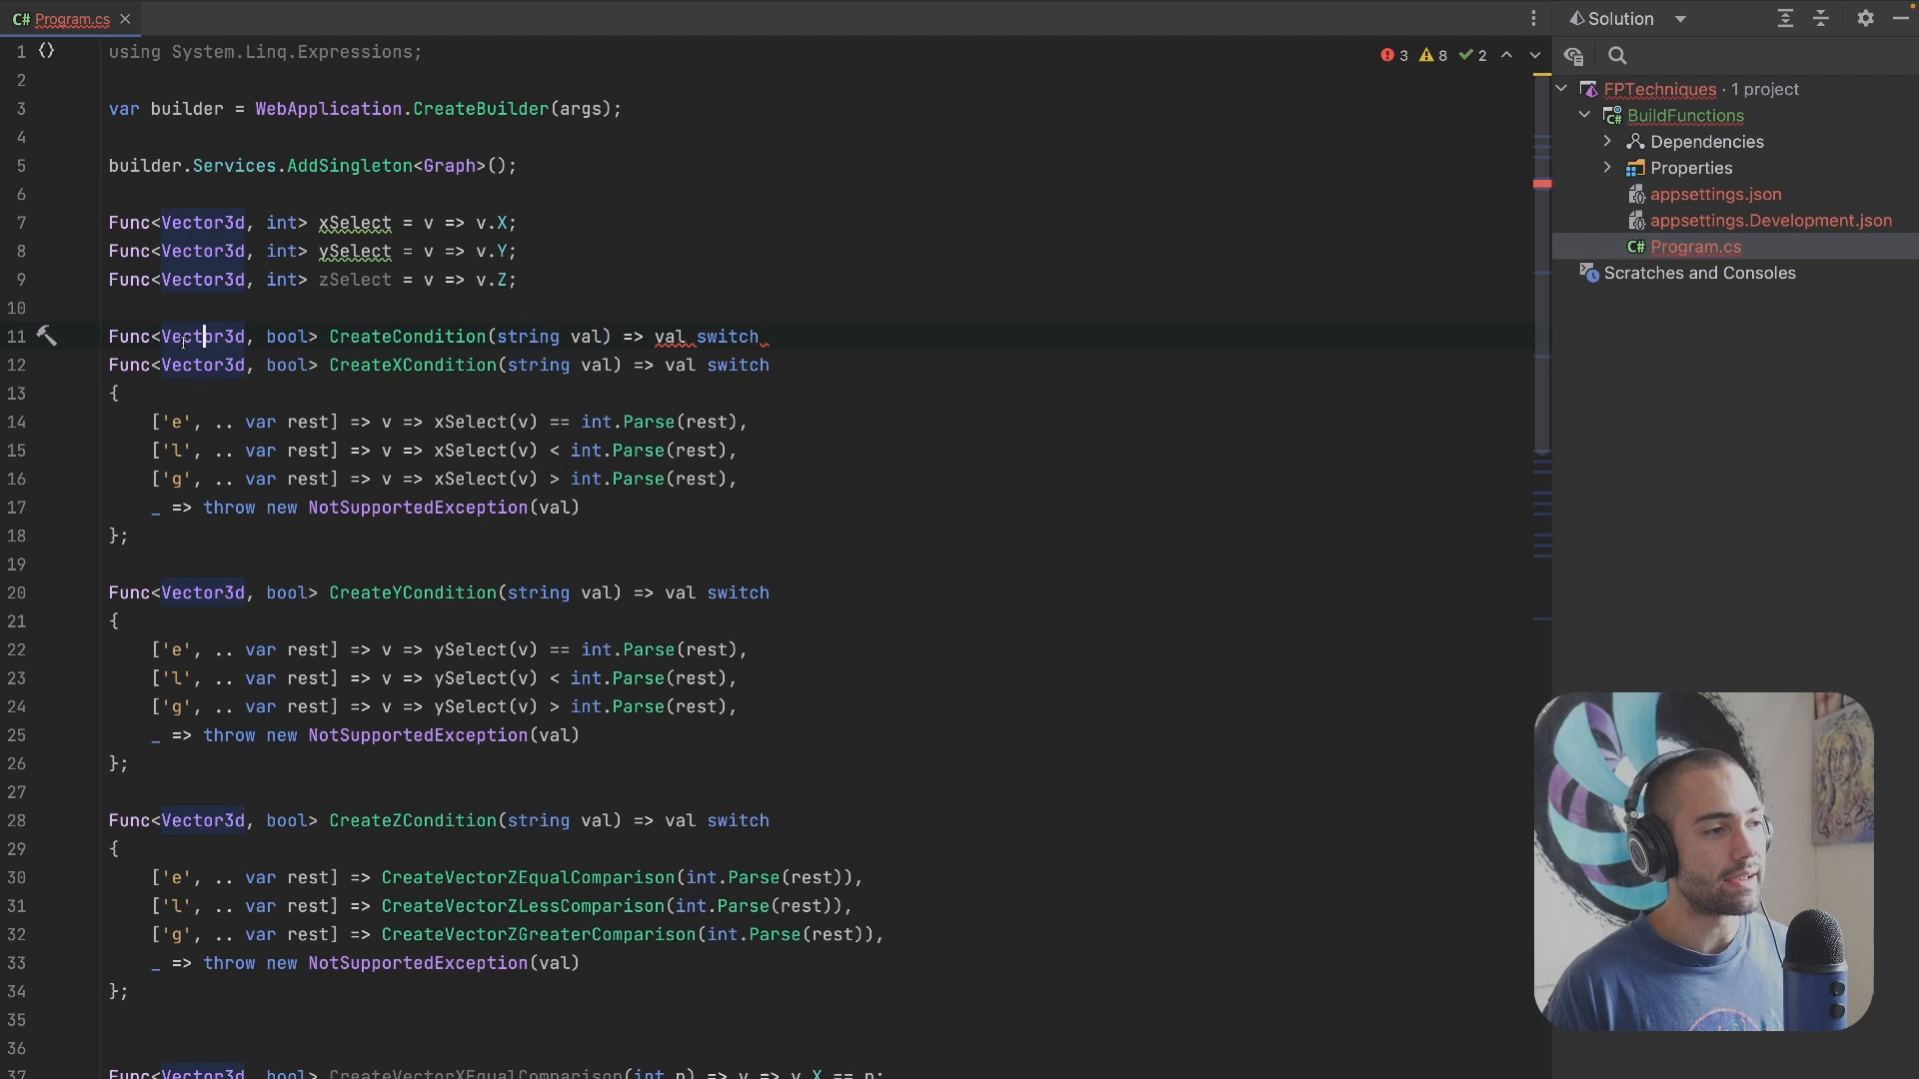
key(Home)
text(Func<str)
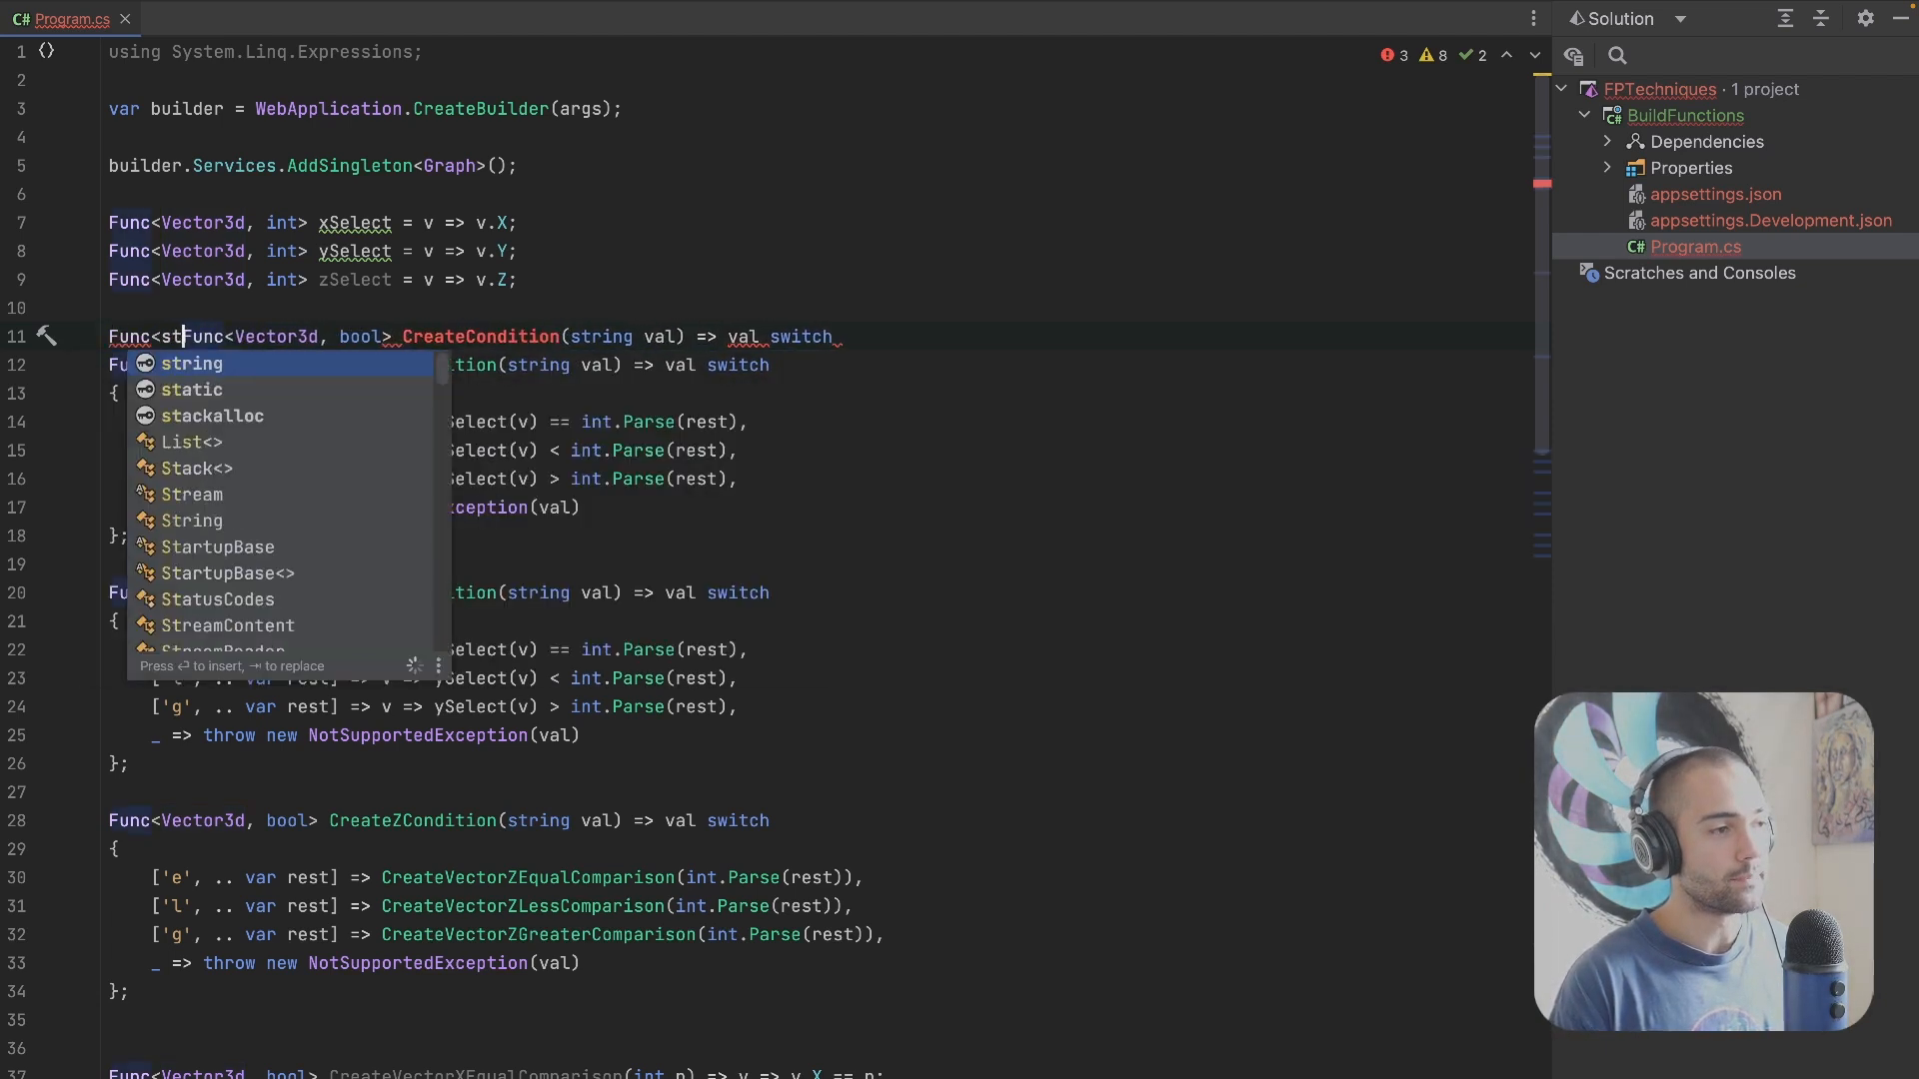
text(ing, )
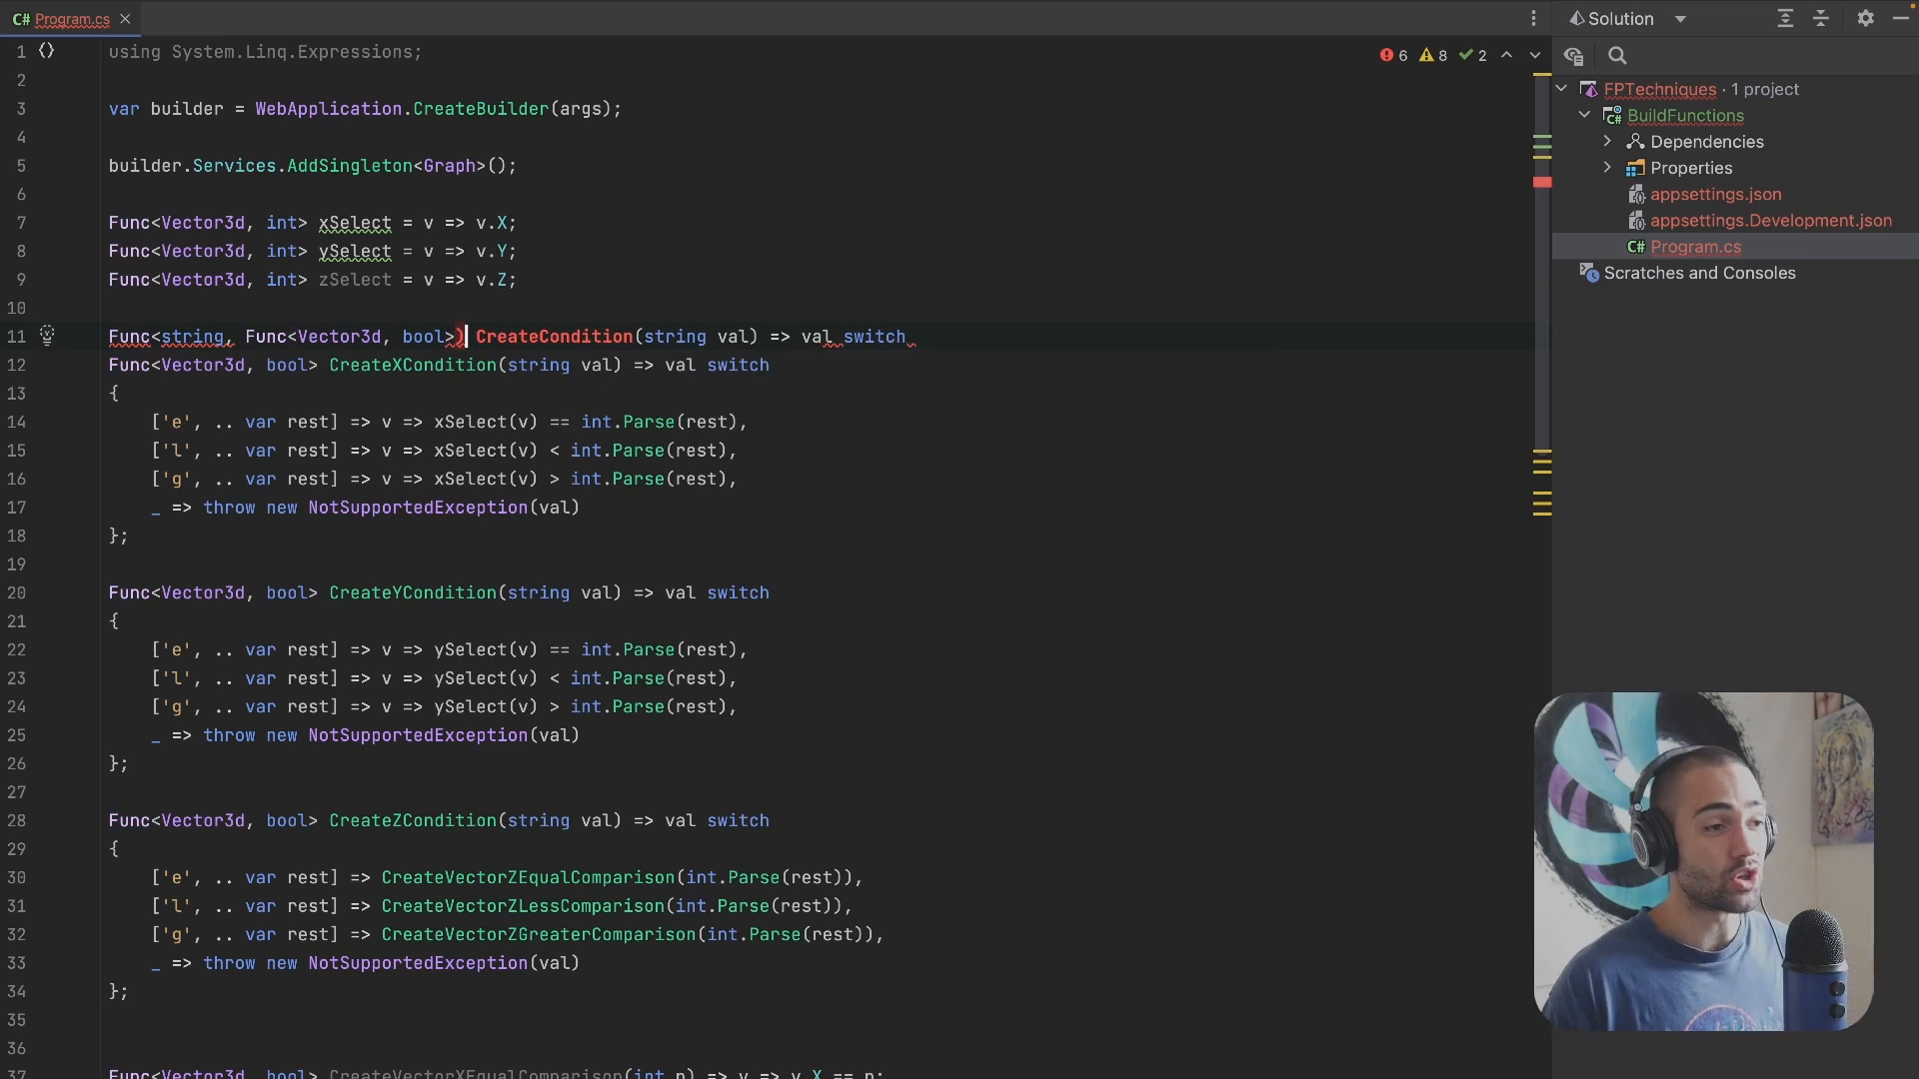
text(>)
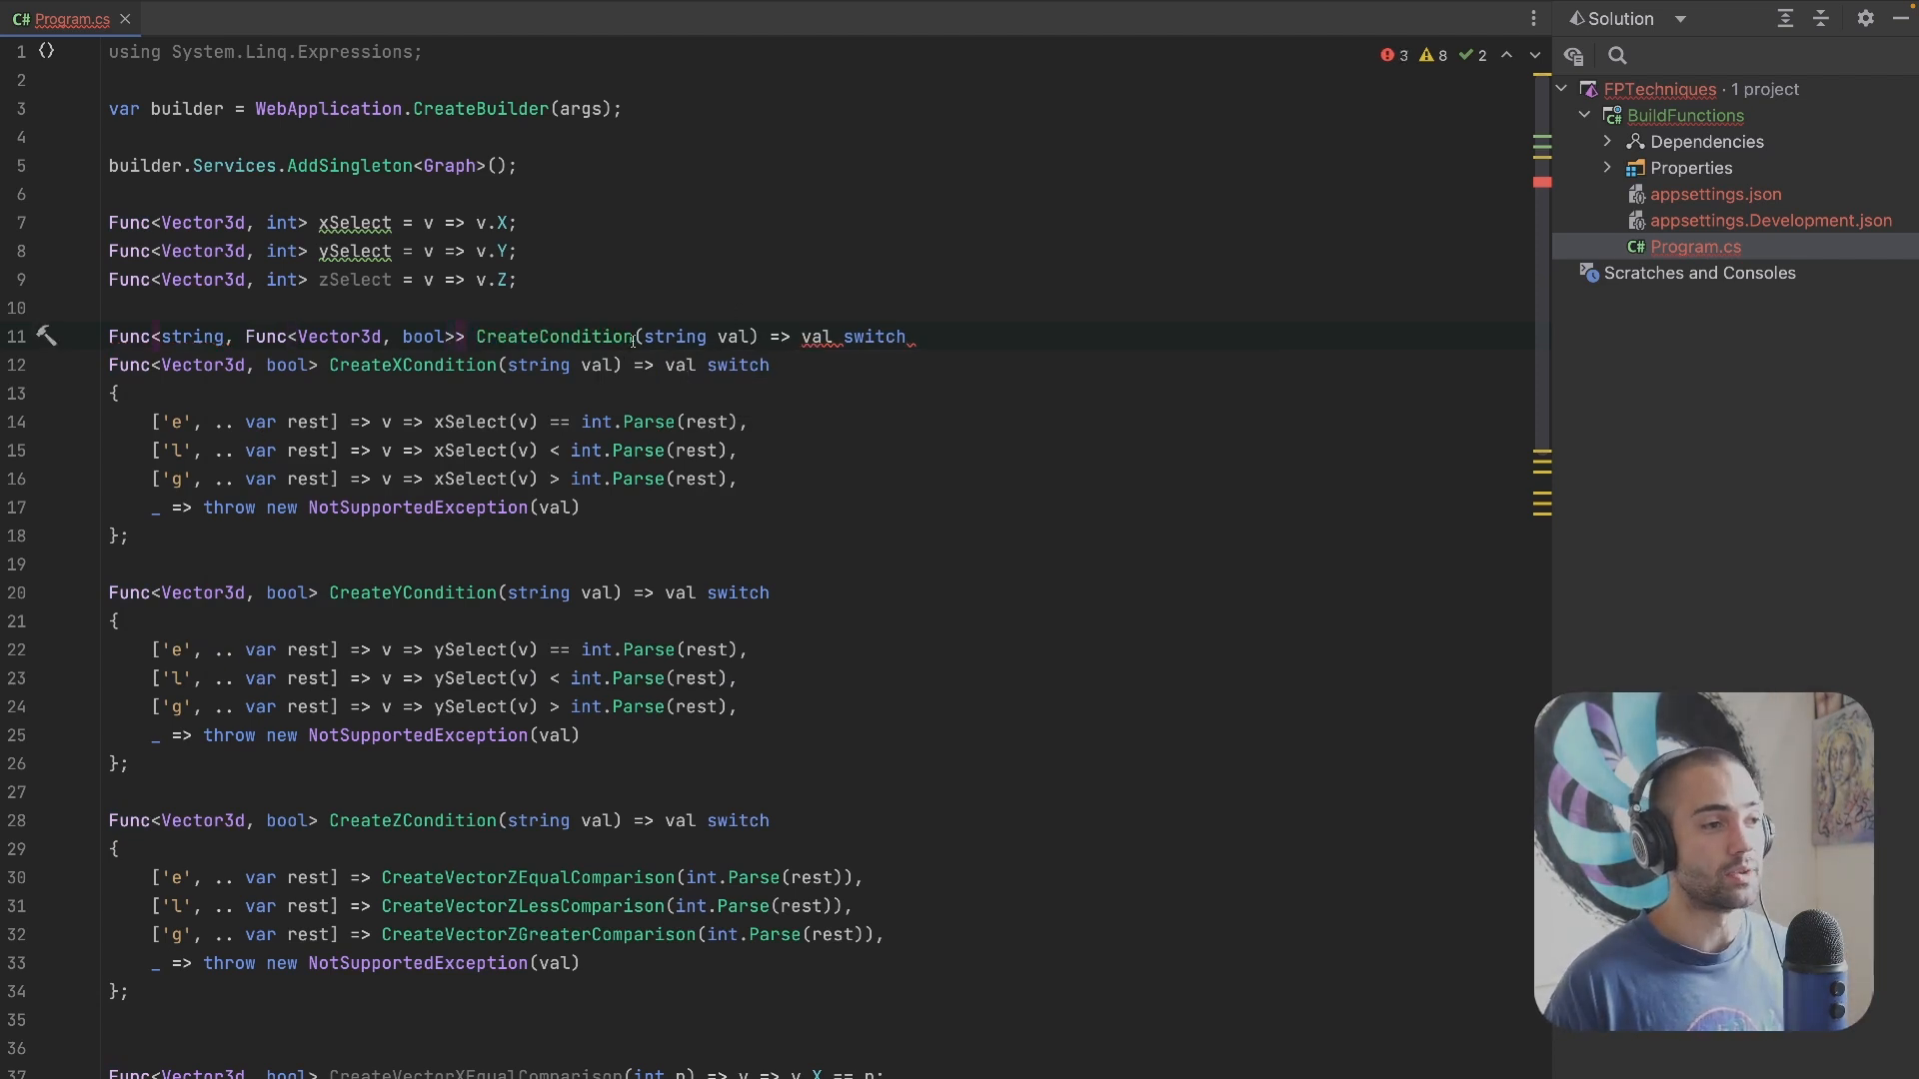
Step: Give CreateCondition a Func<Vector3d, int> coordSelector parameter and an empty block body
drag(645, 337, 749, 336)
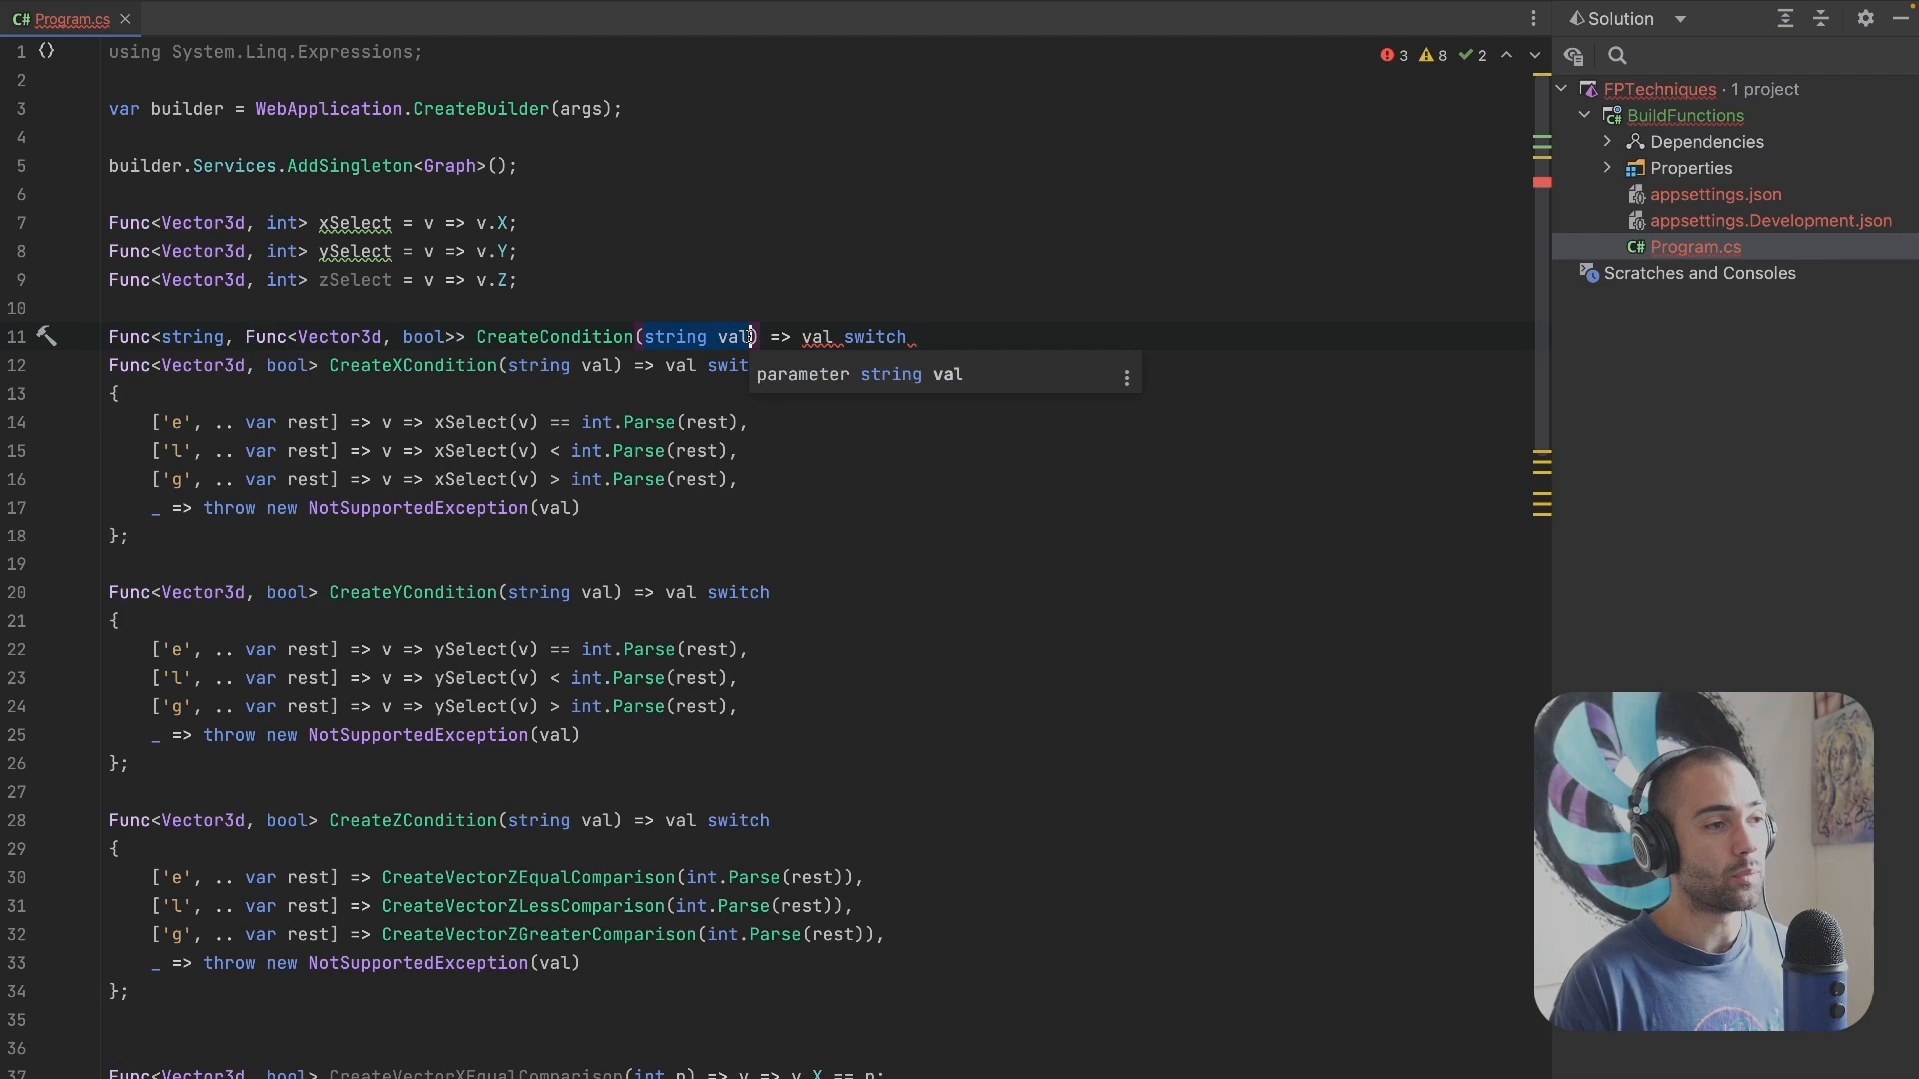
text(Func<Ve>)
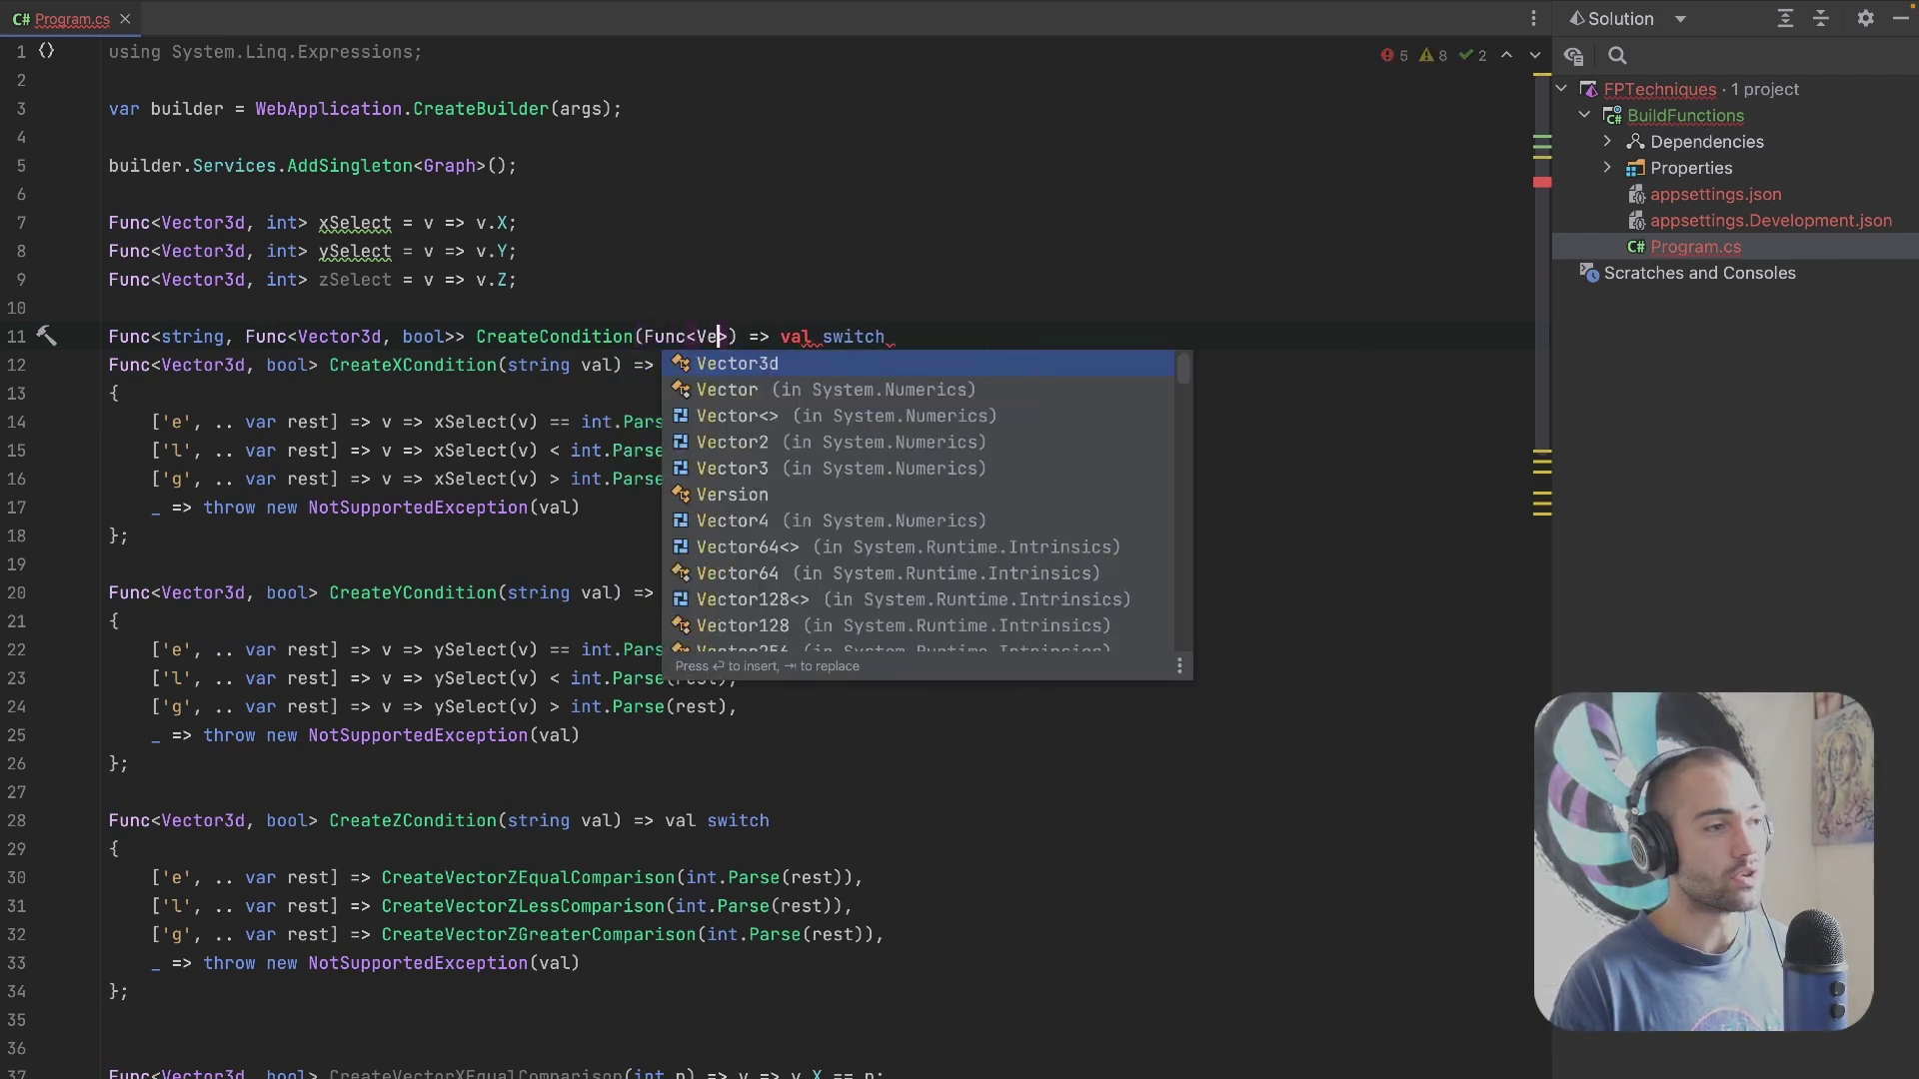
key(Tab)
text(, in)
key(Tab)
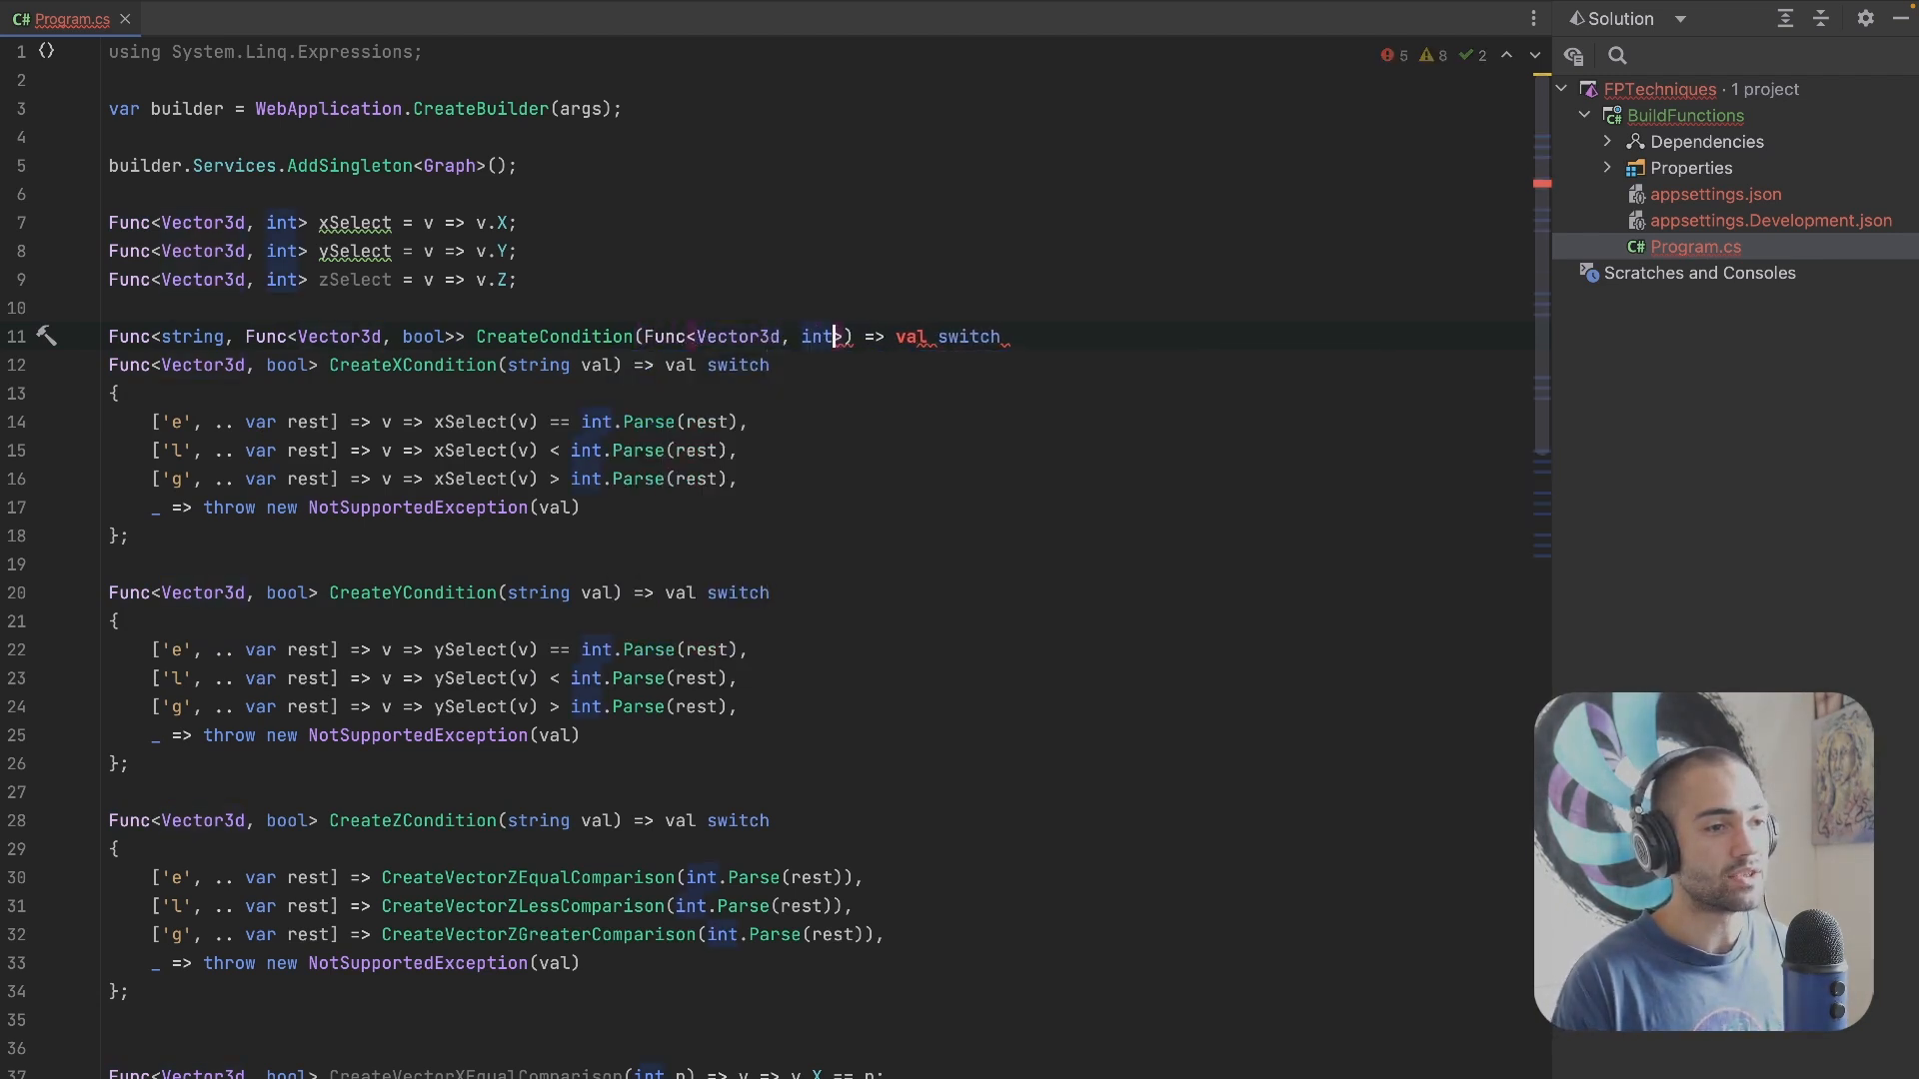
text(> coord)
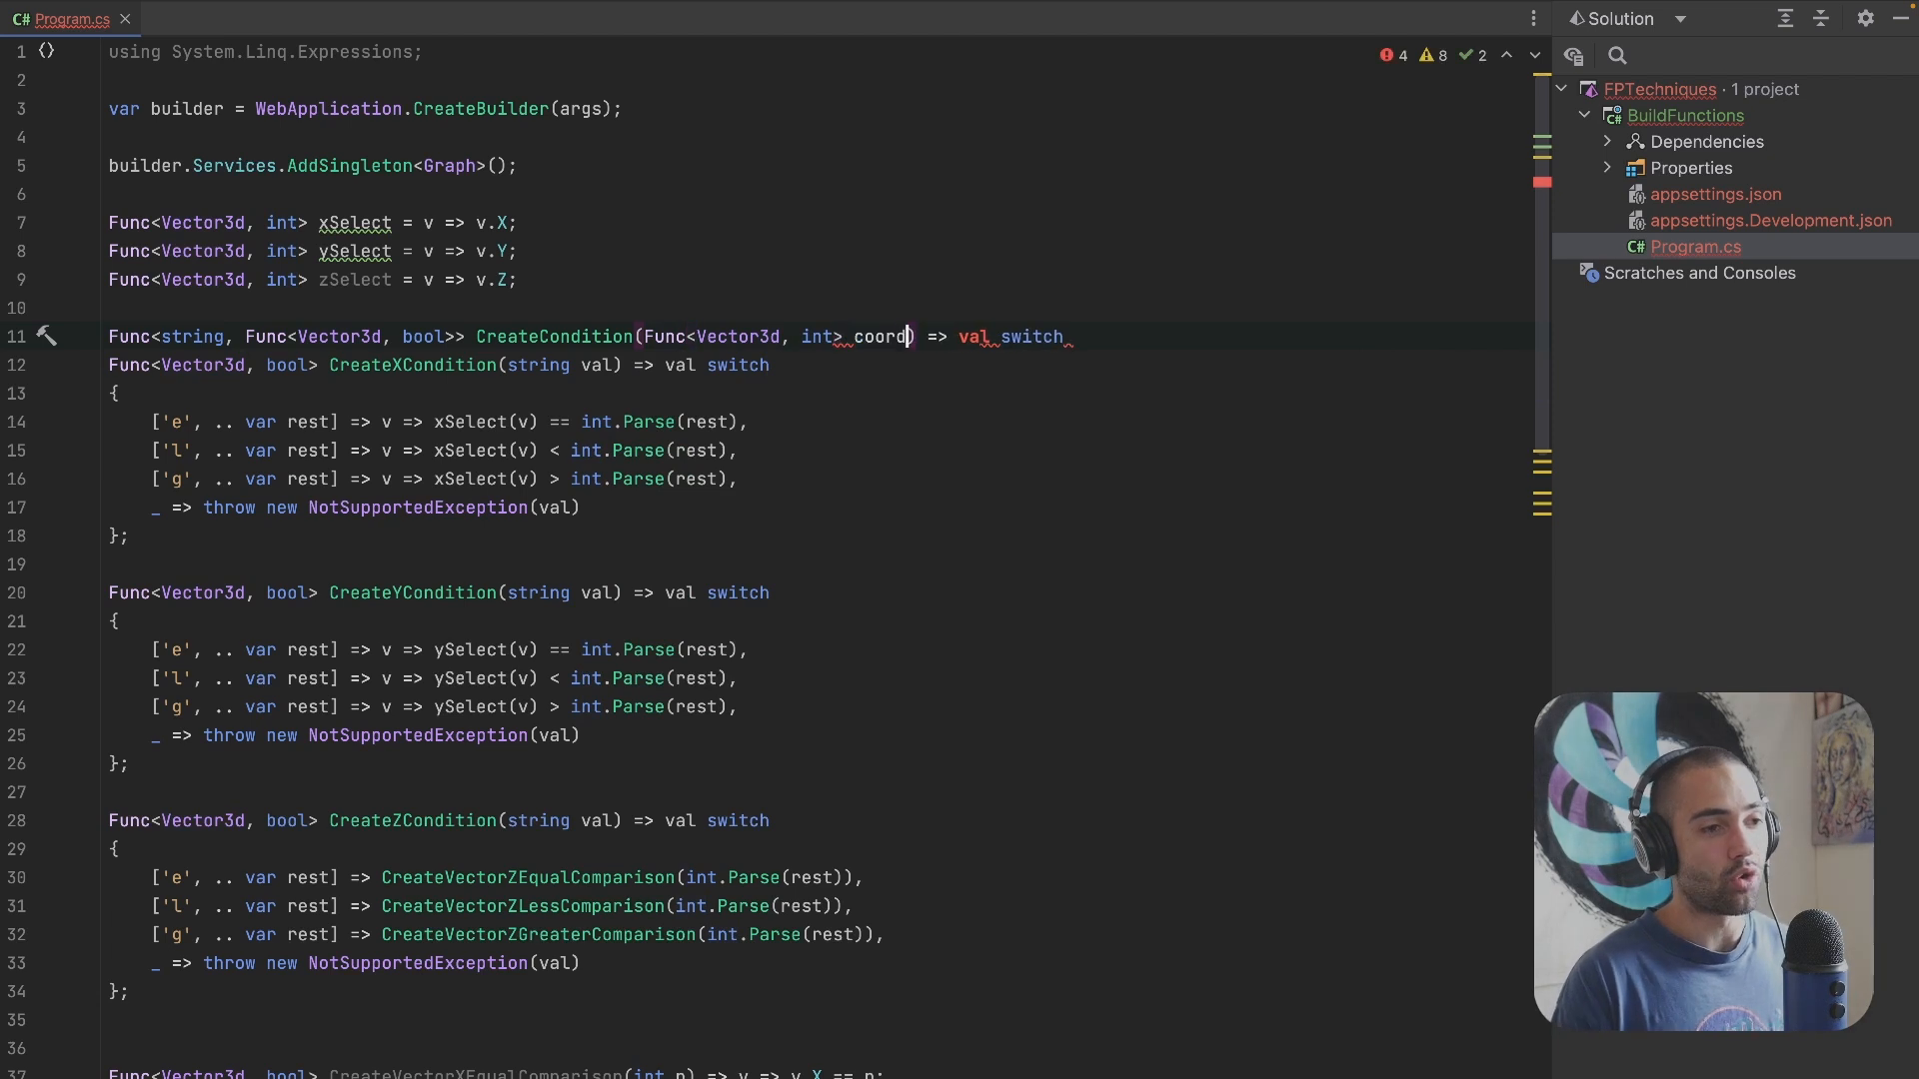
text(Selector)
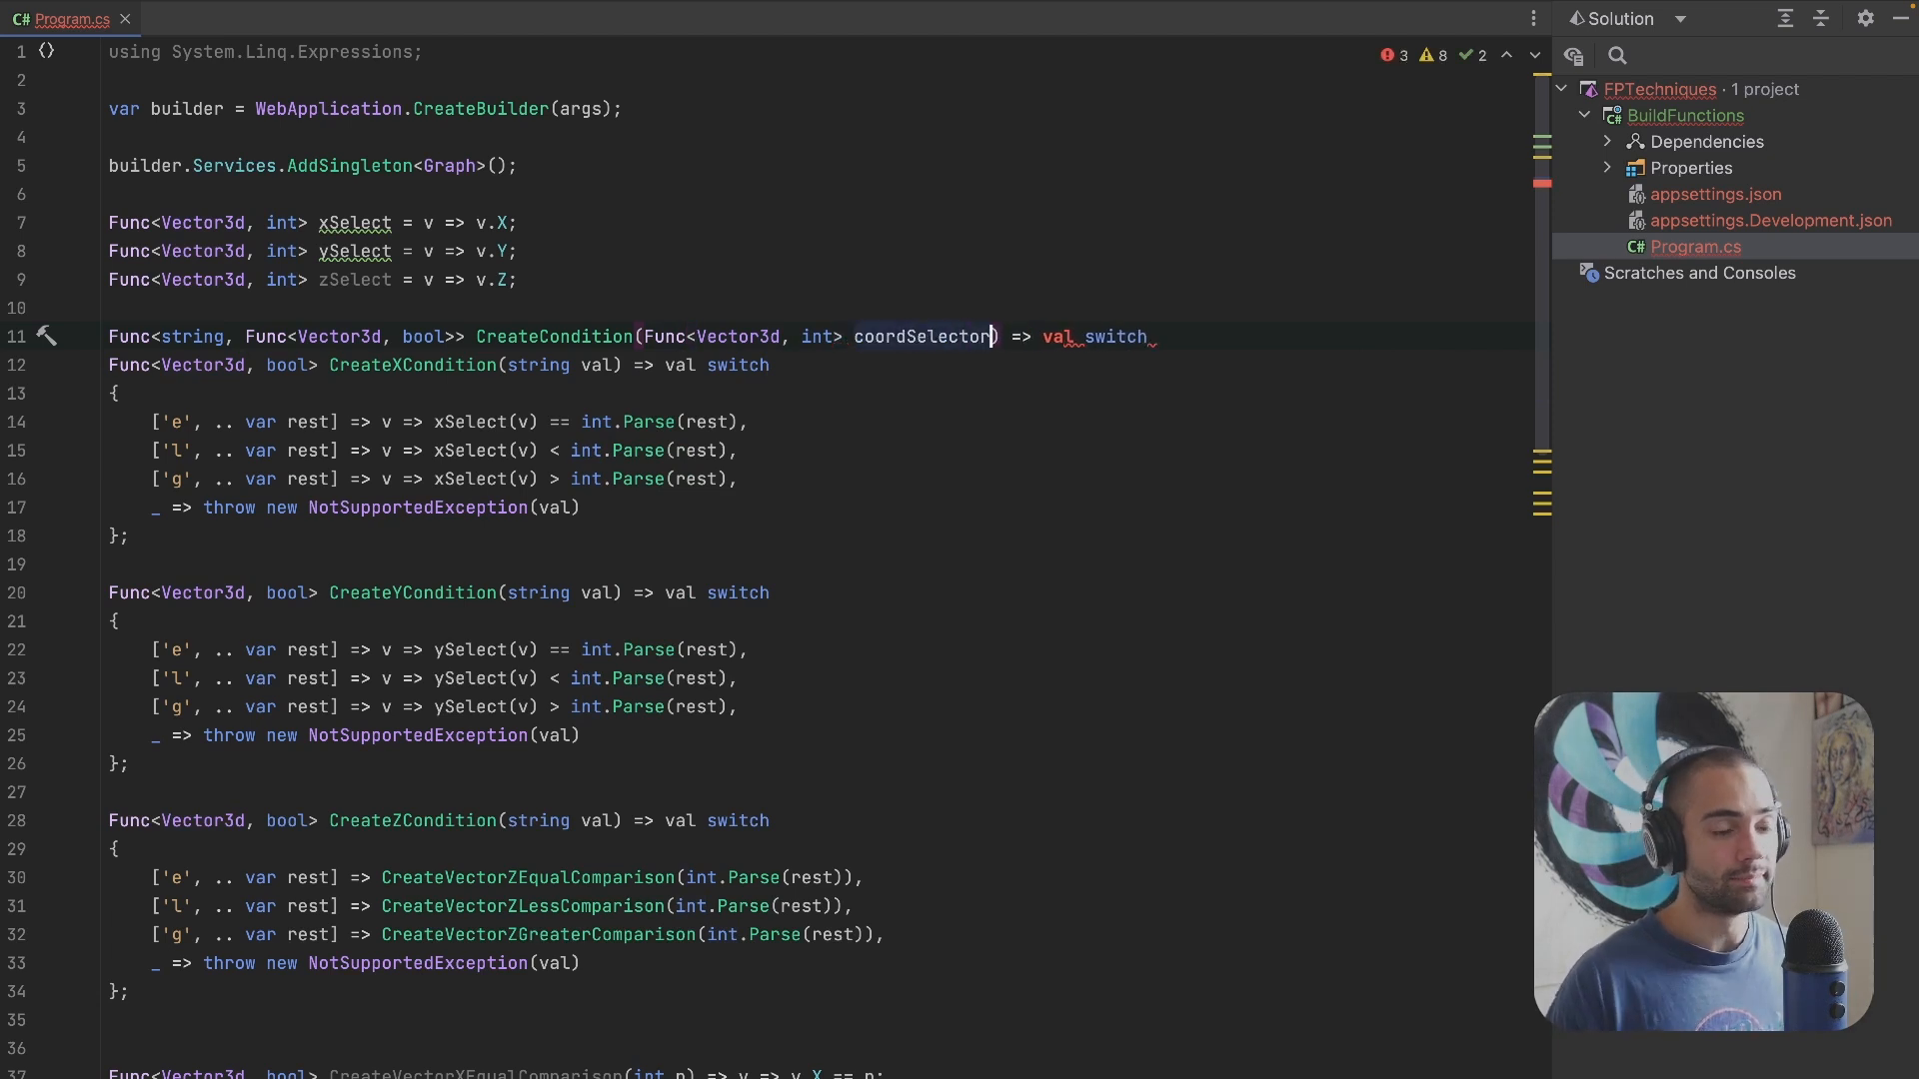
key(shift+End)
key(BackSpace)
key(Return)
text({)
key(Return)
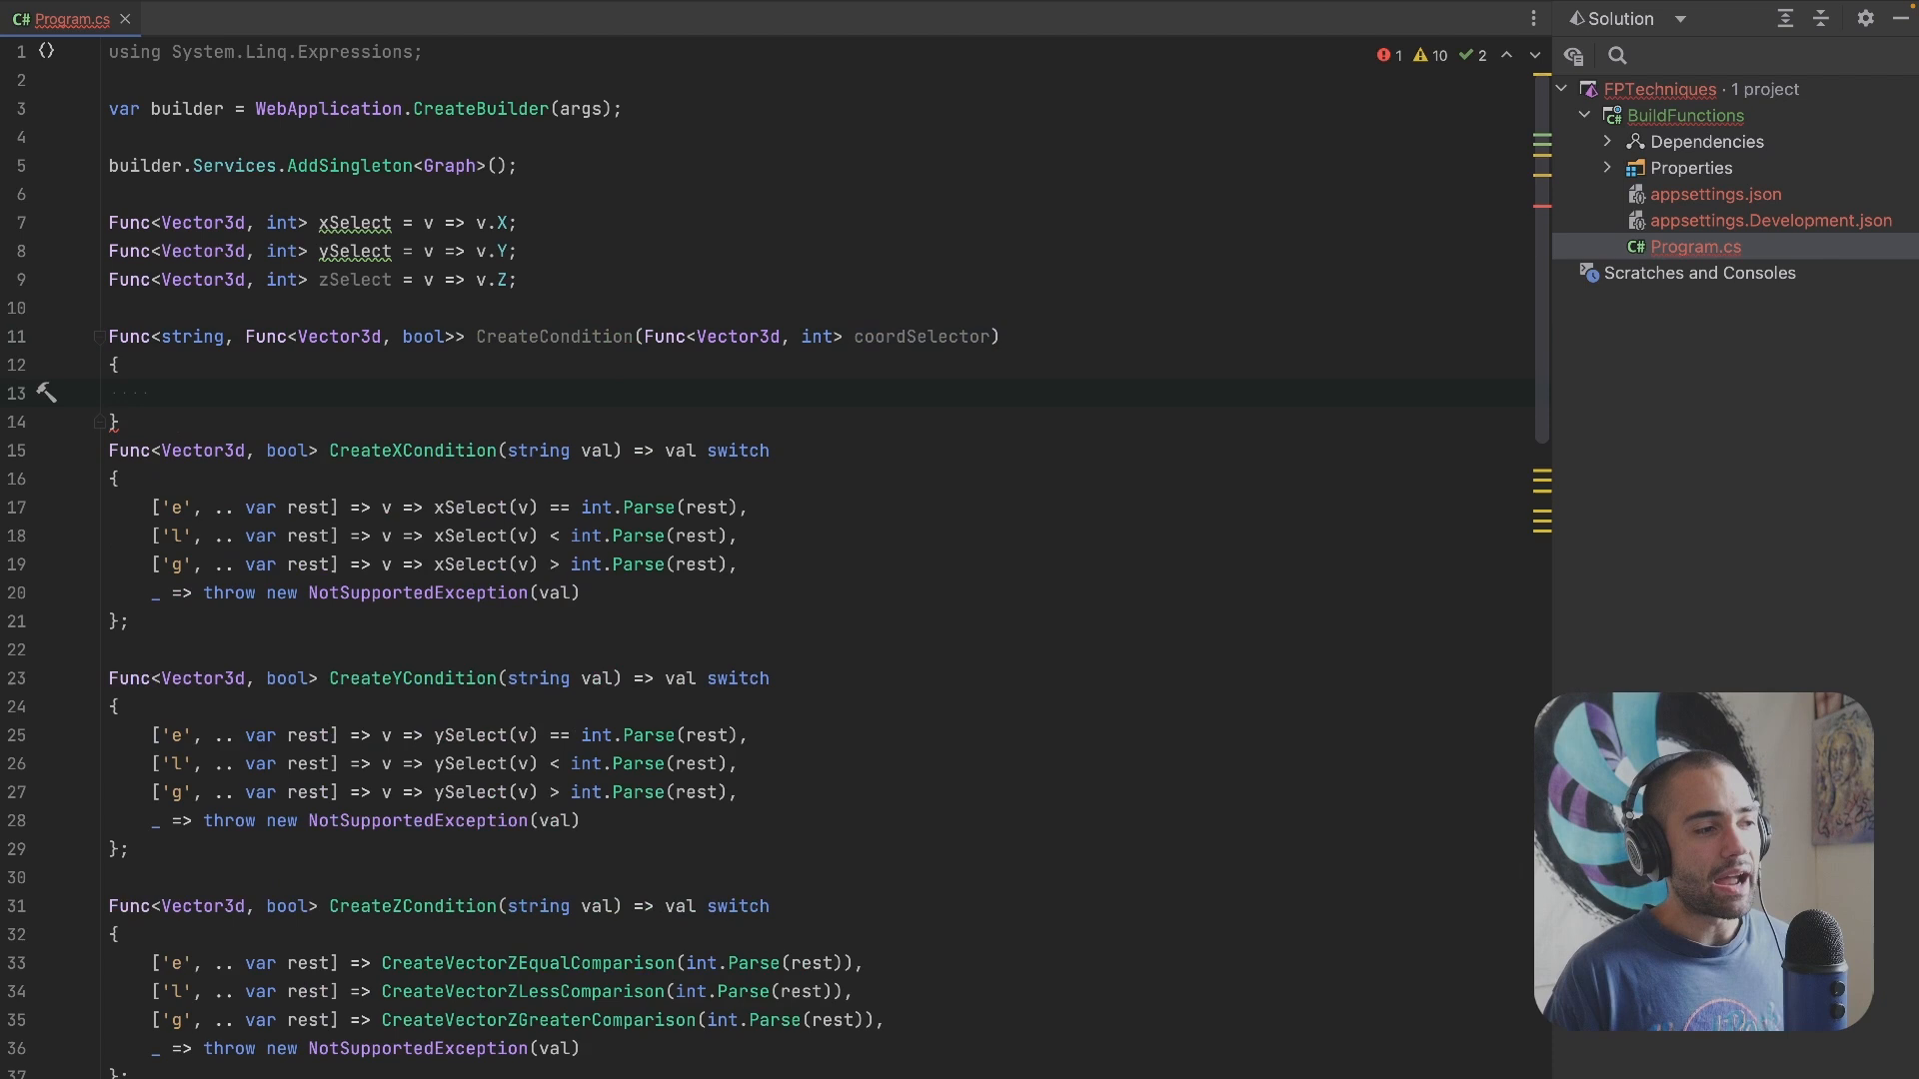
text(return)
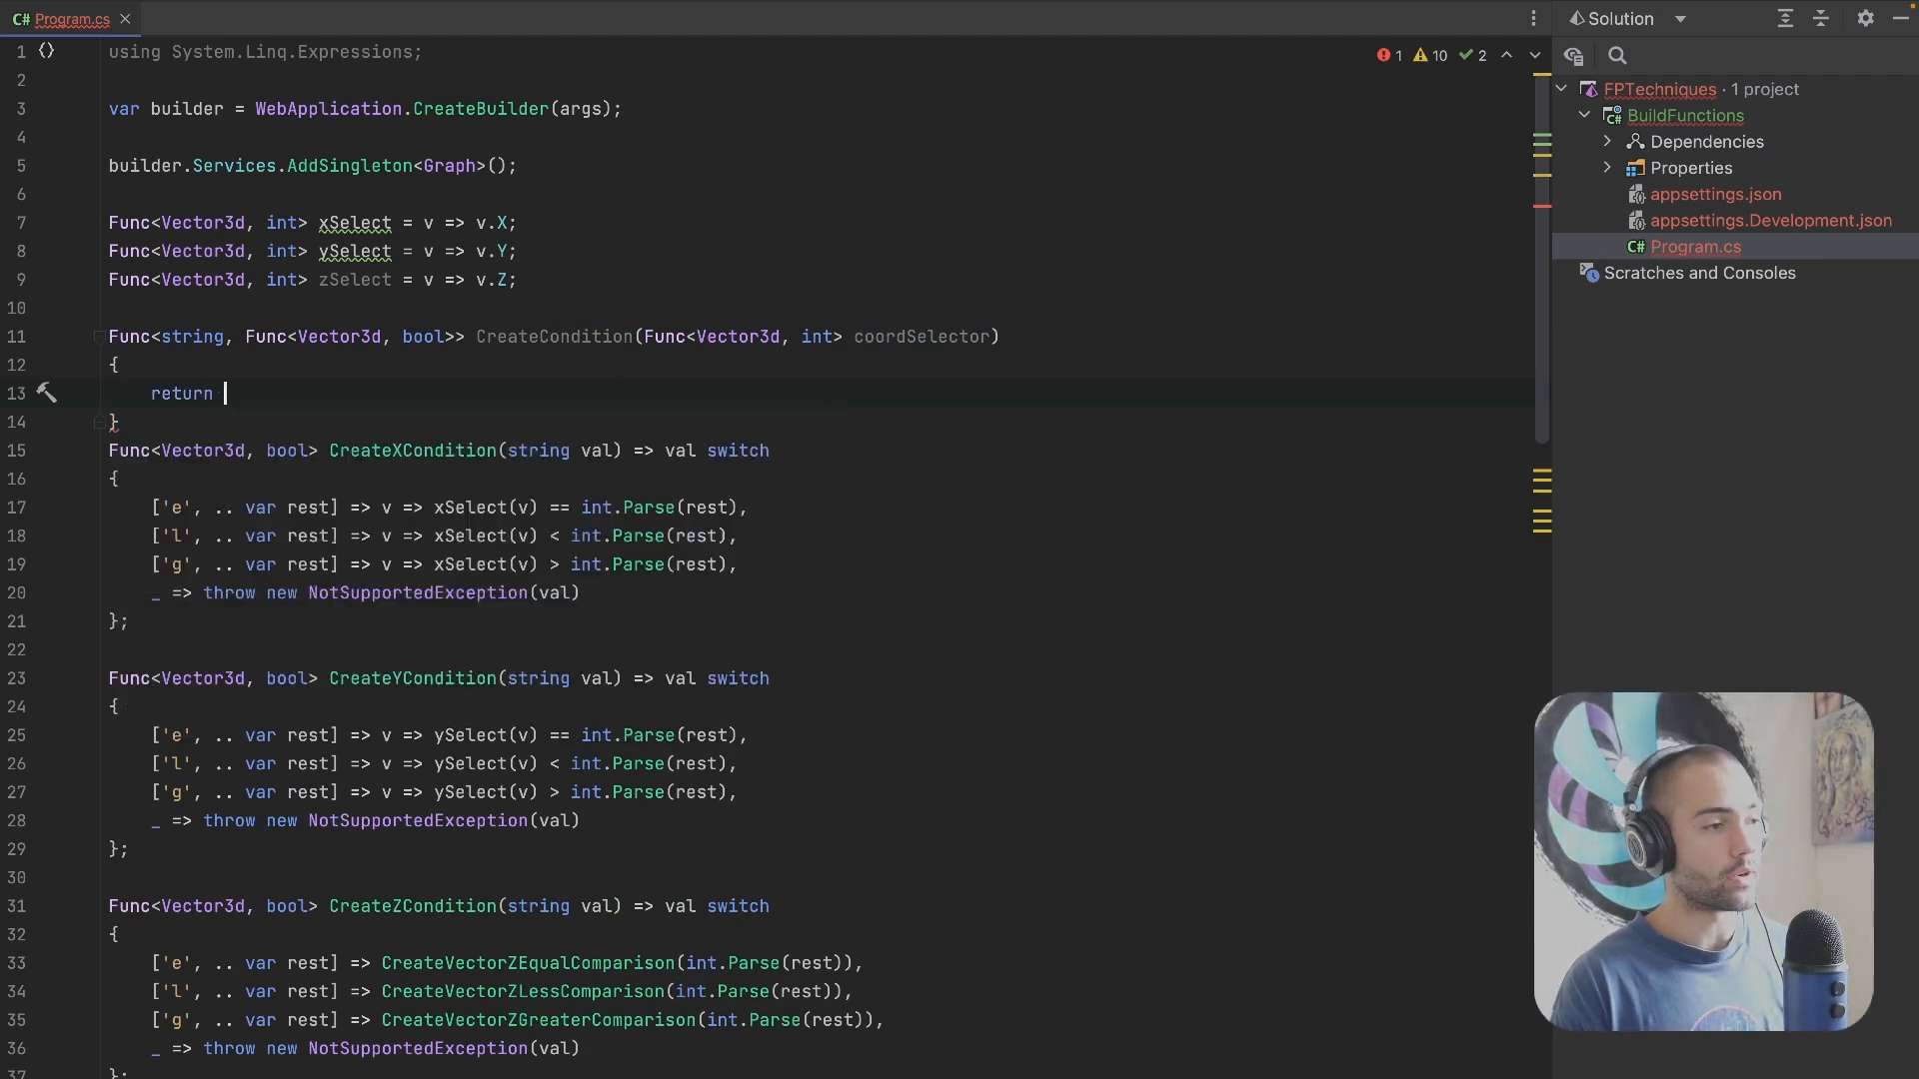
Step: Move the CreateXCondition switch into CreateCondition as return val => val switch
drag(664, 449, 113, 621)
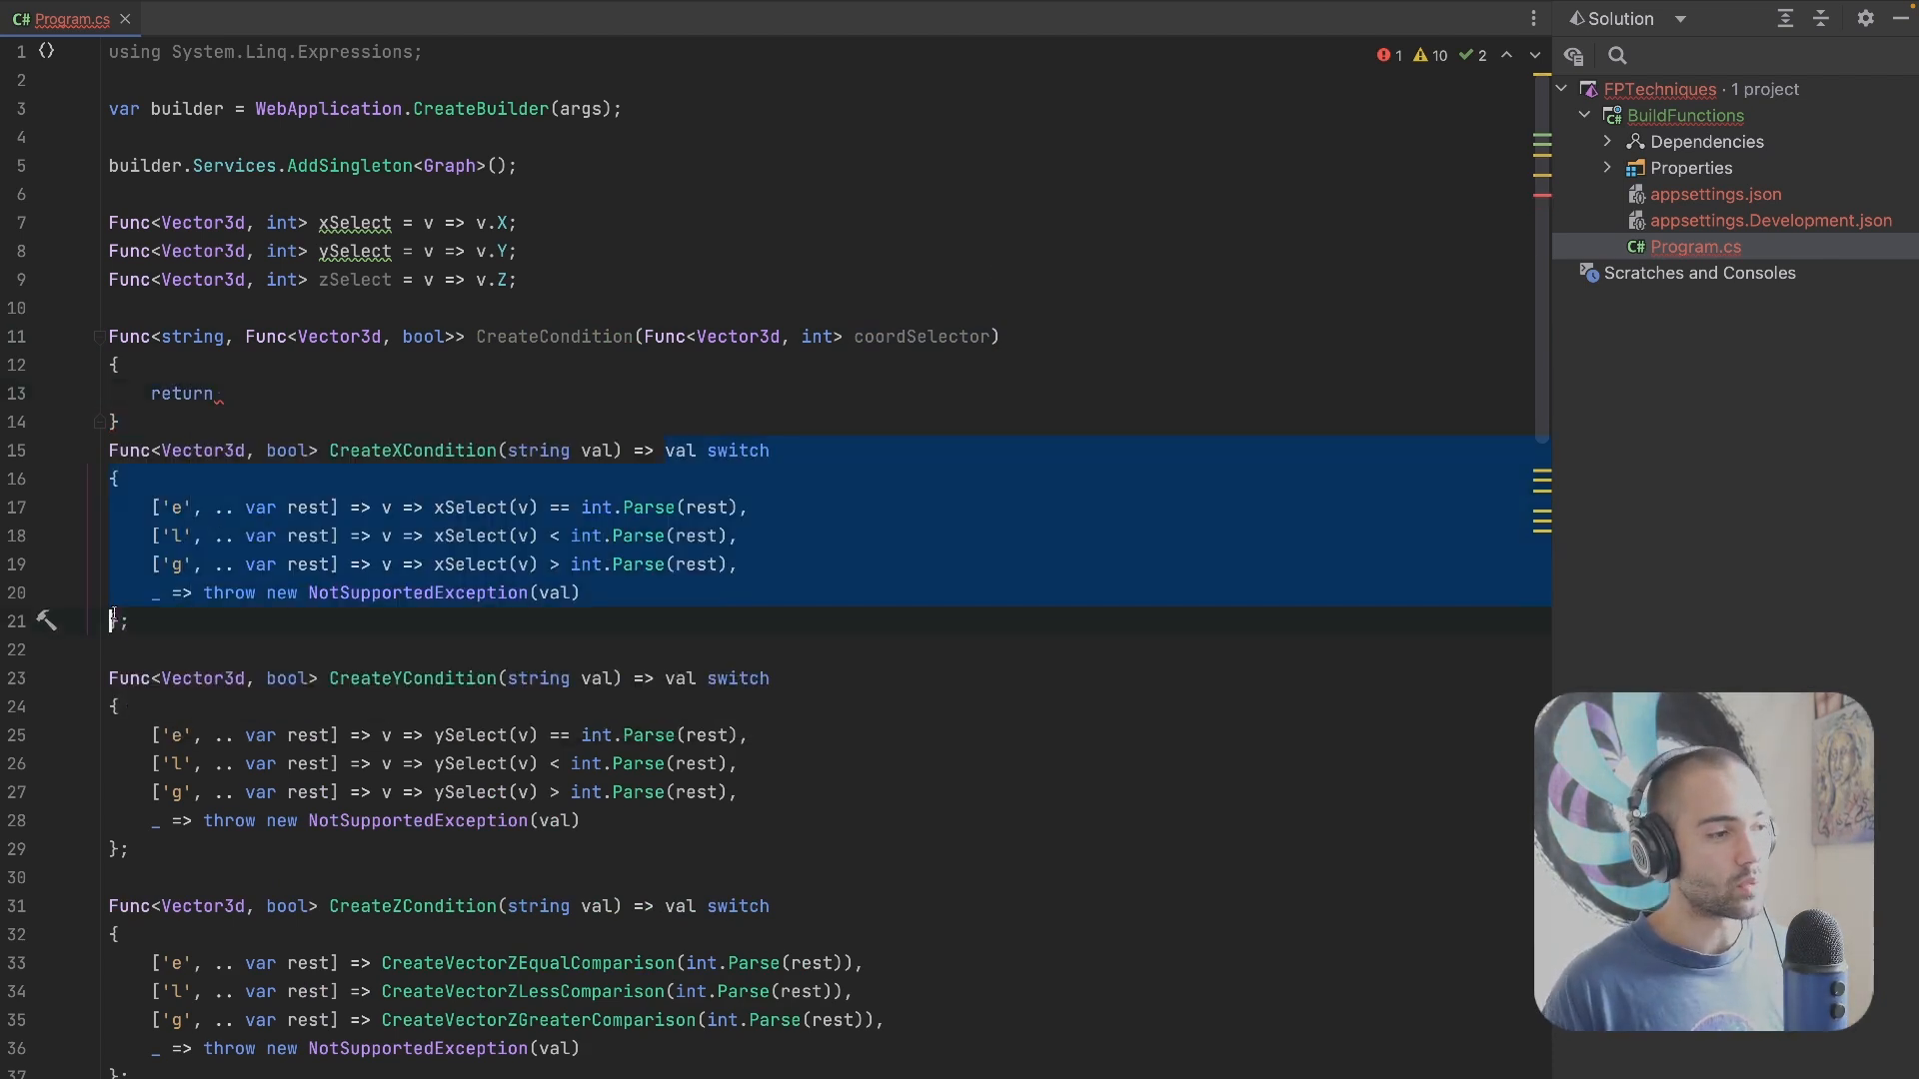
key(ctrl+x)
click(225, 392)
key(ctrl+v)
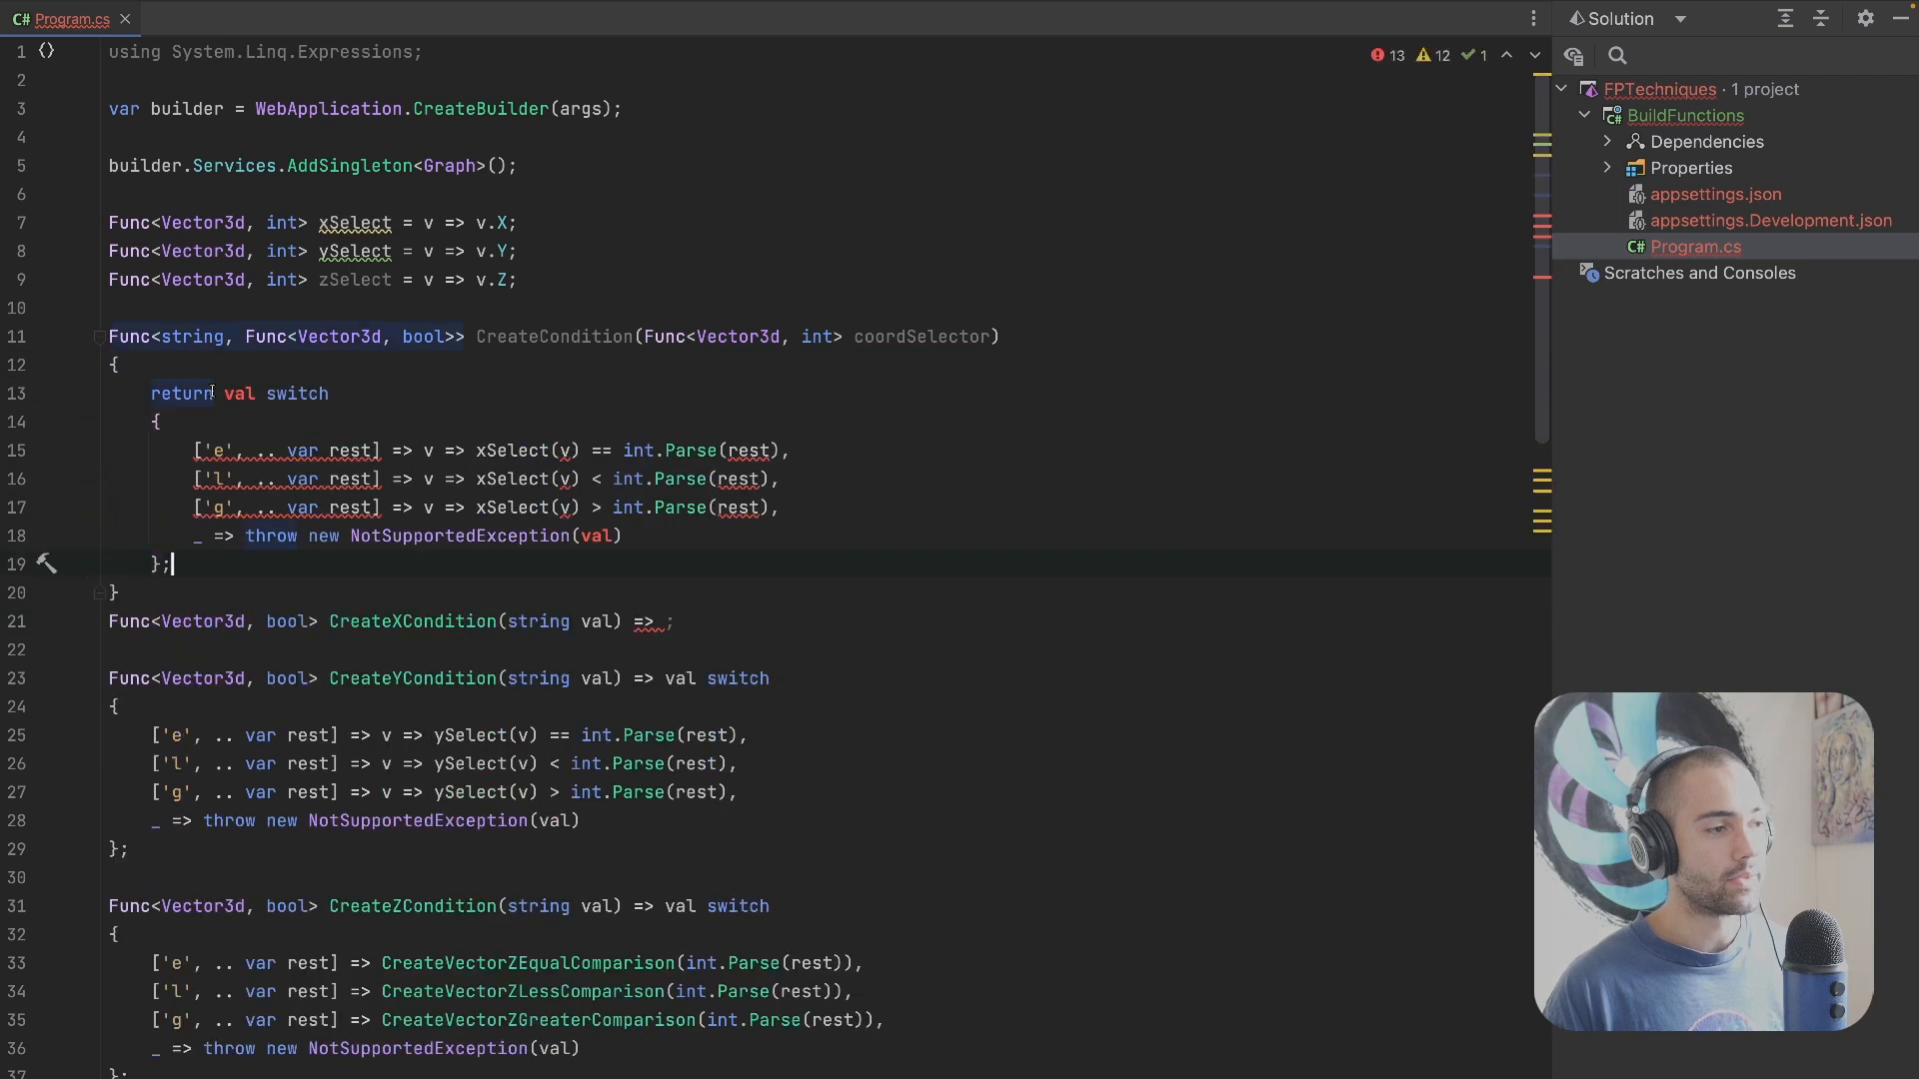
click(225, 392)
text(var =>)
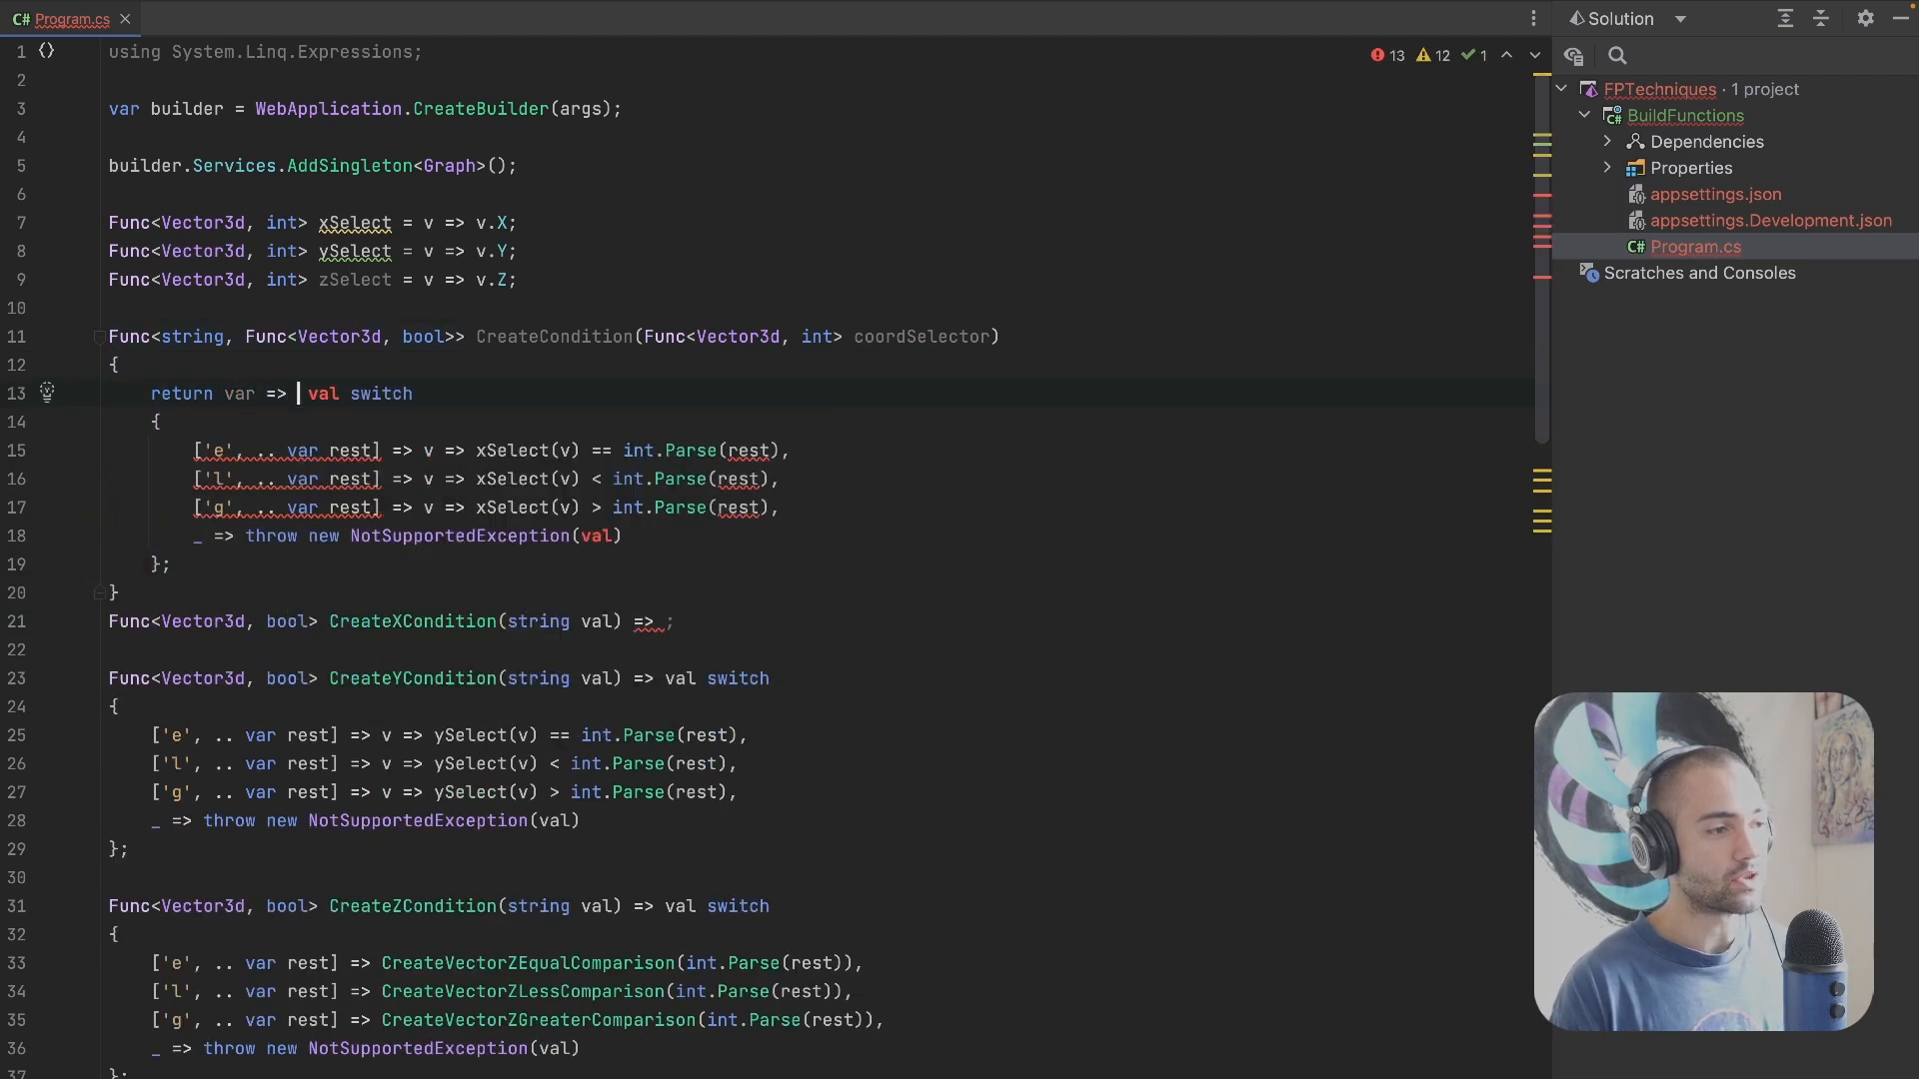
click(248, 392)
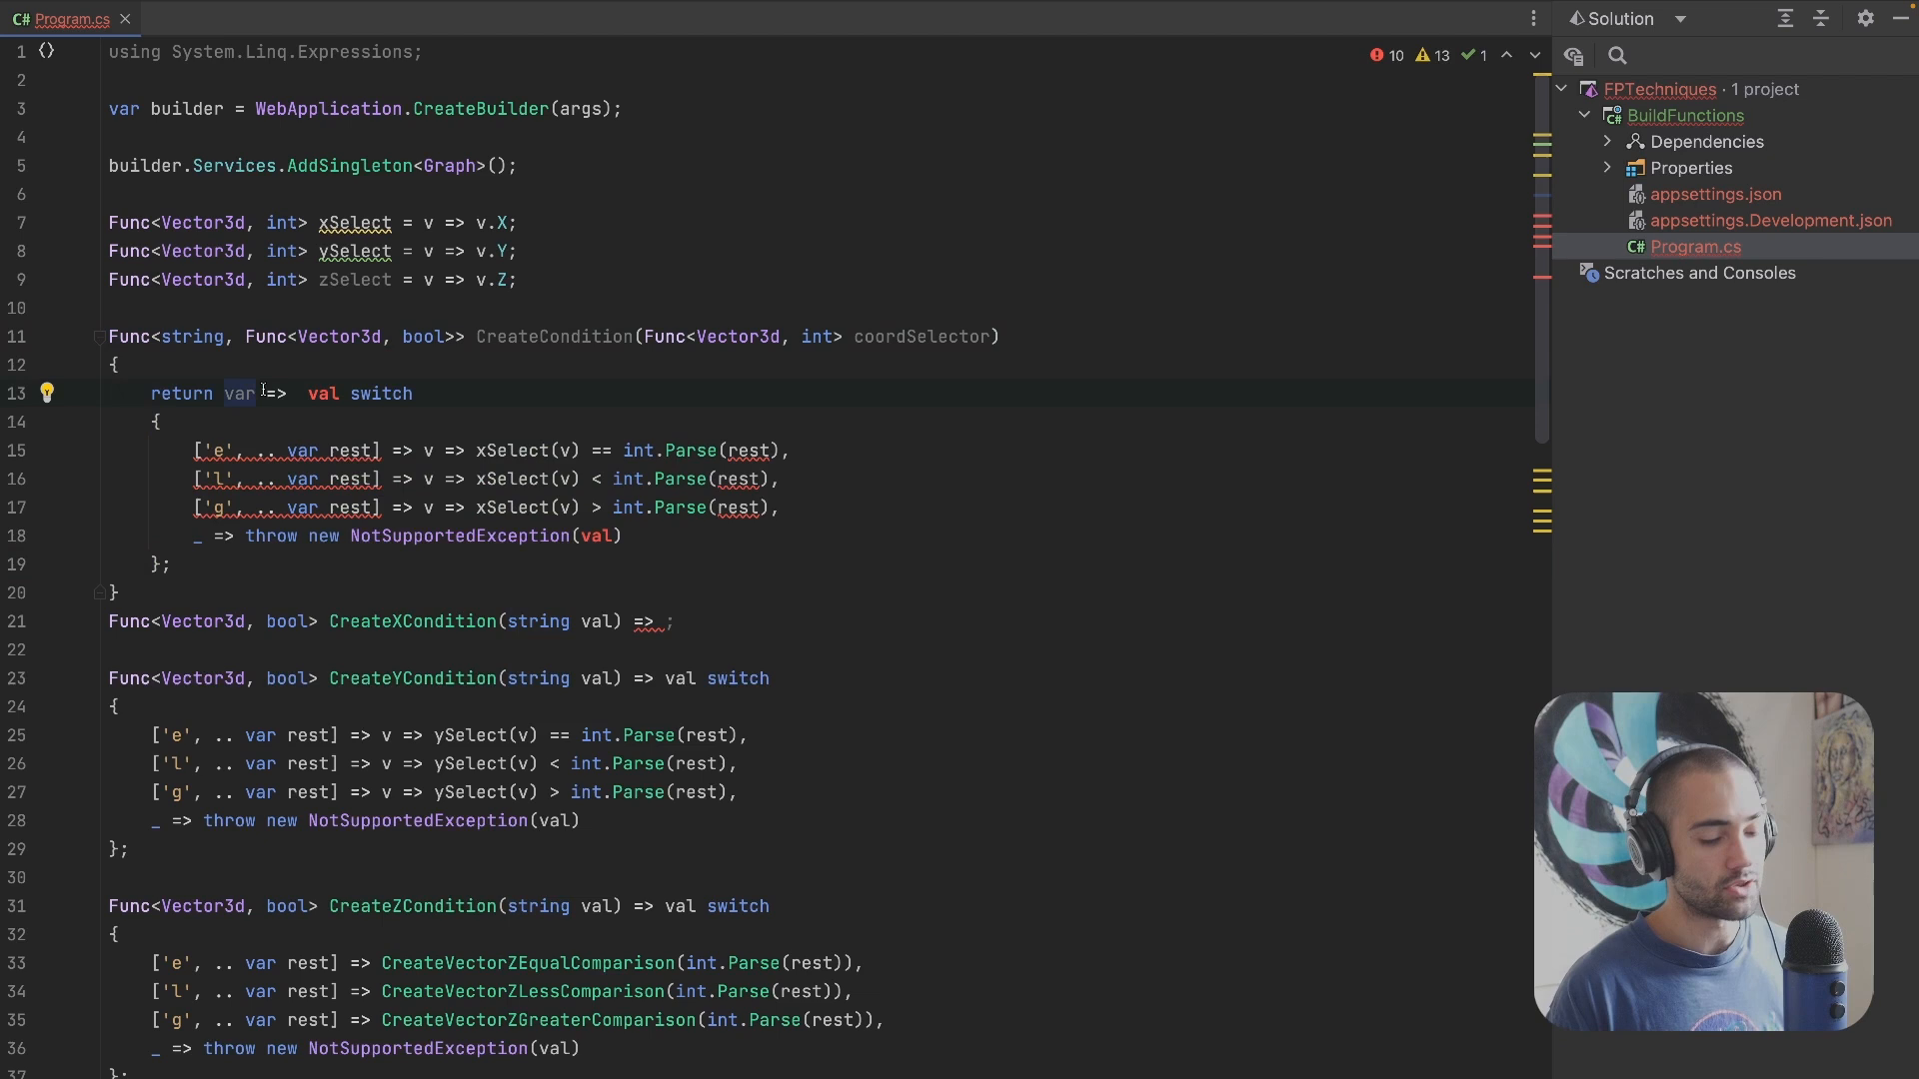
key(BackSpace)
text(l)
key(Down)
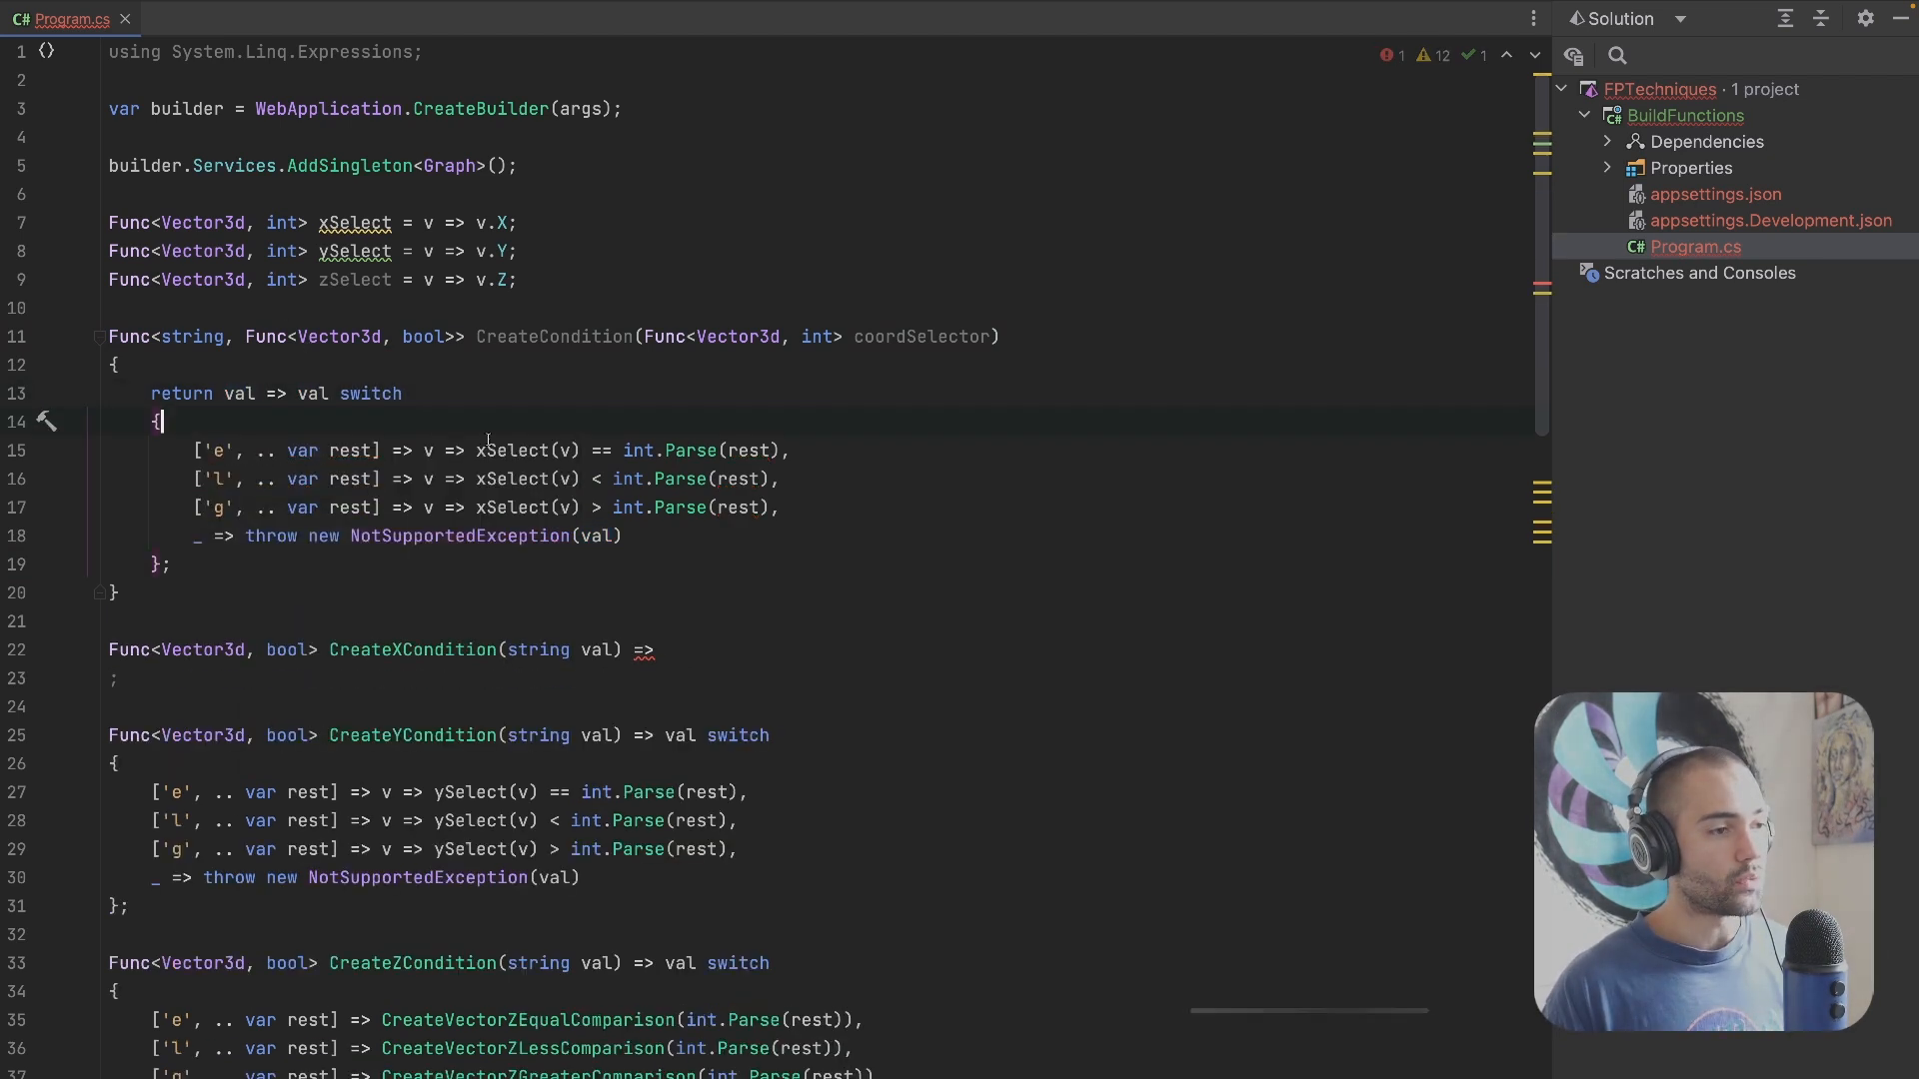
Step: Rename every xSelect call in the switch to coordSelector with multi-caret
click(552, 450)
click(551, 451)
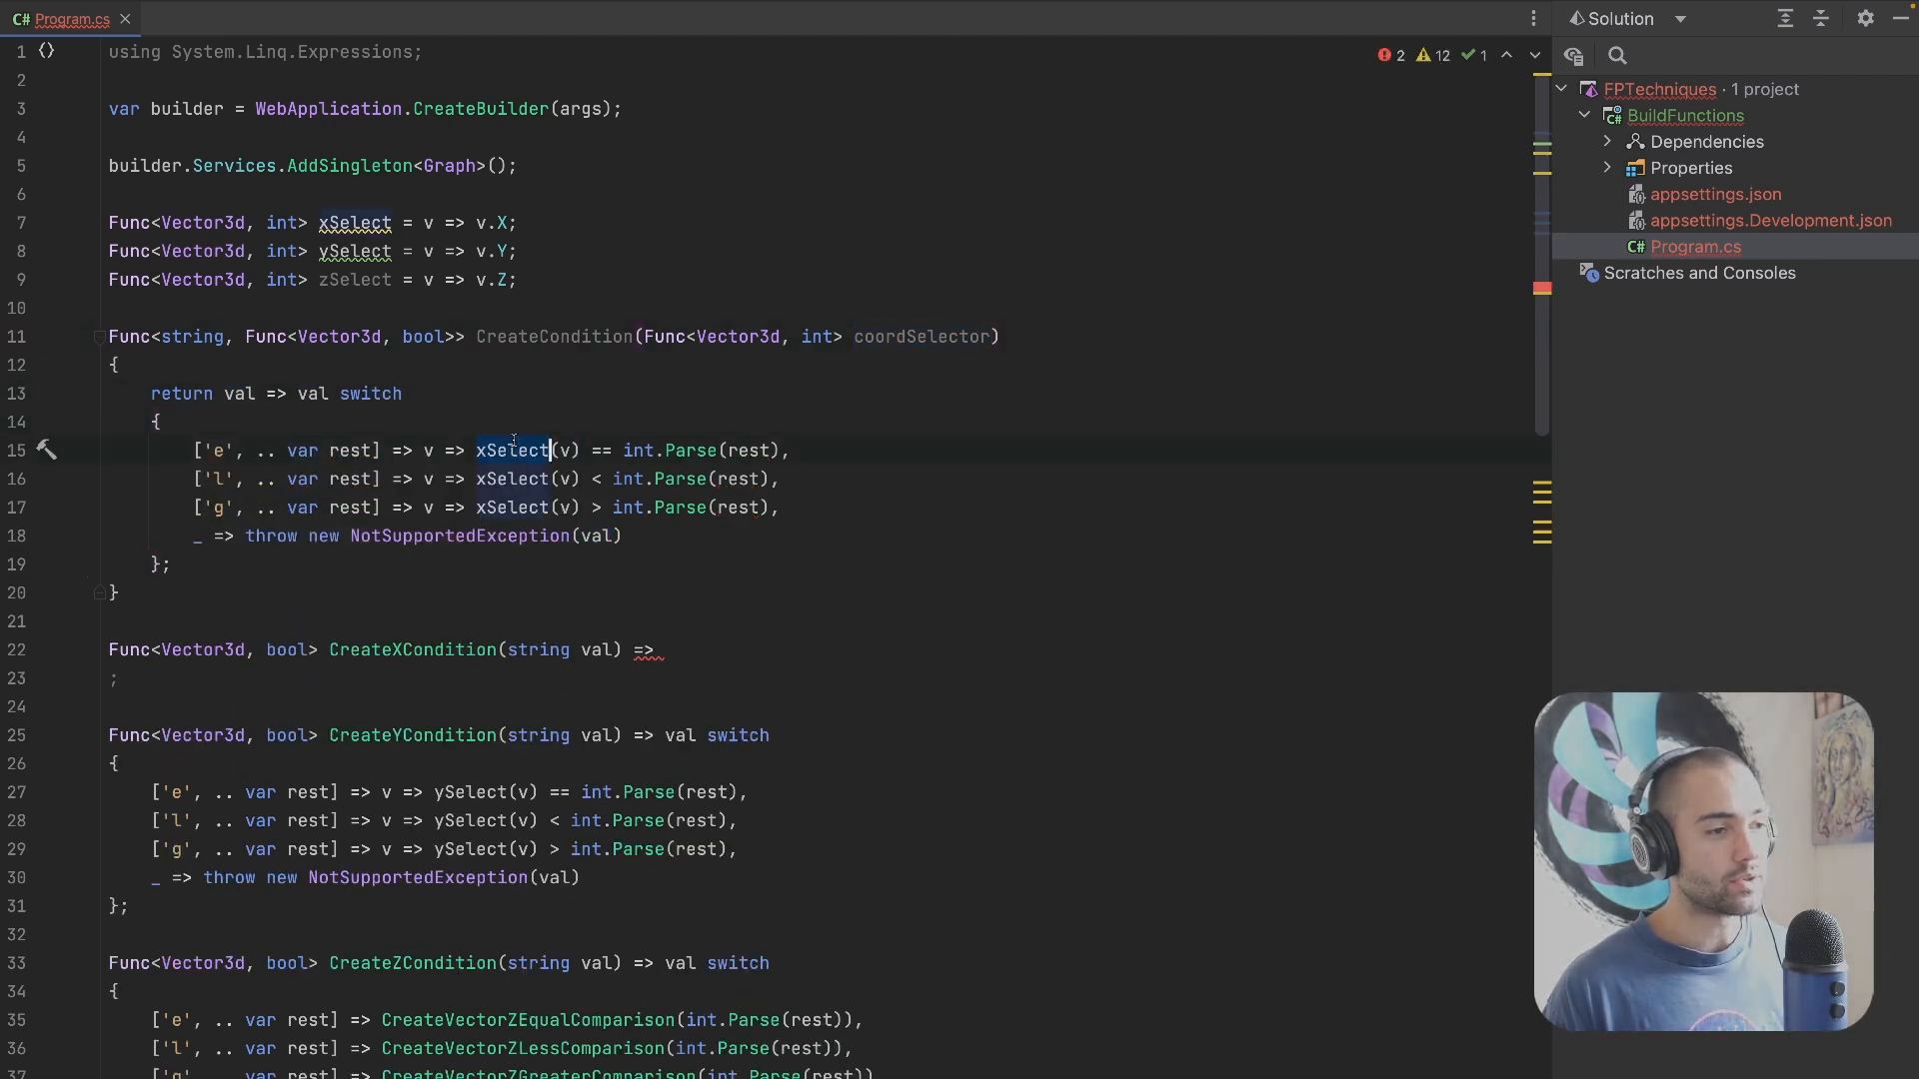
key(alt+j)
key(alt+j)
key(alt+j)
text(coordSelector)
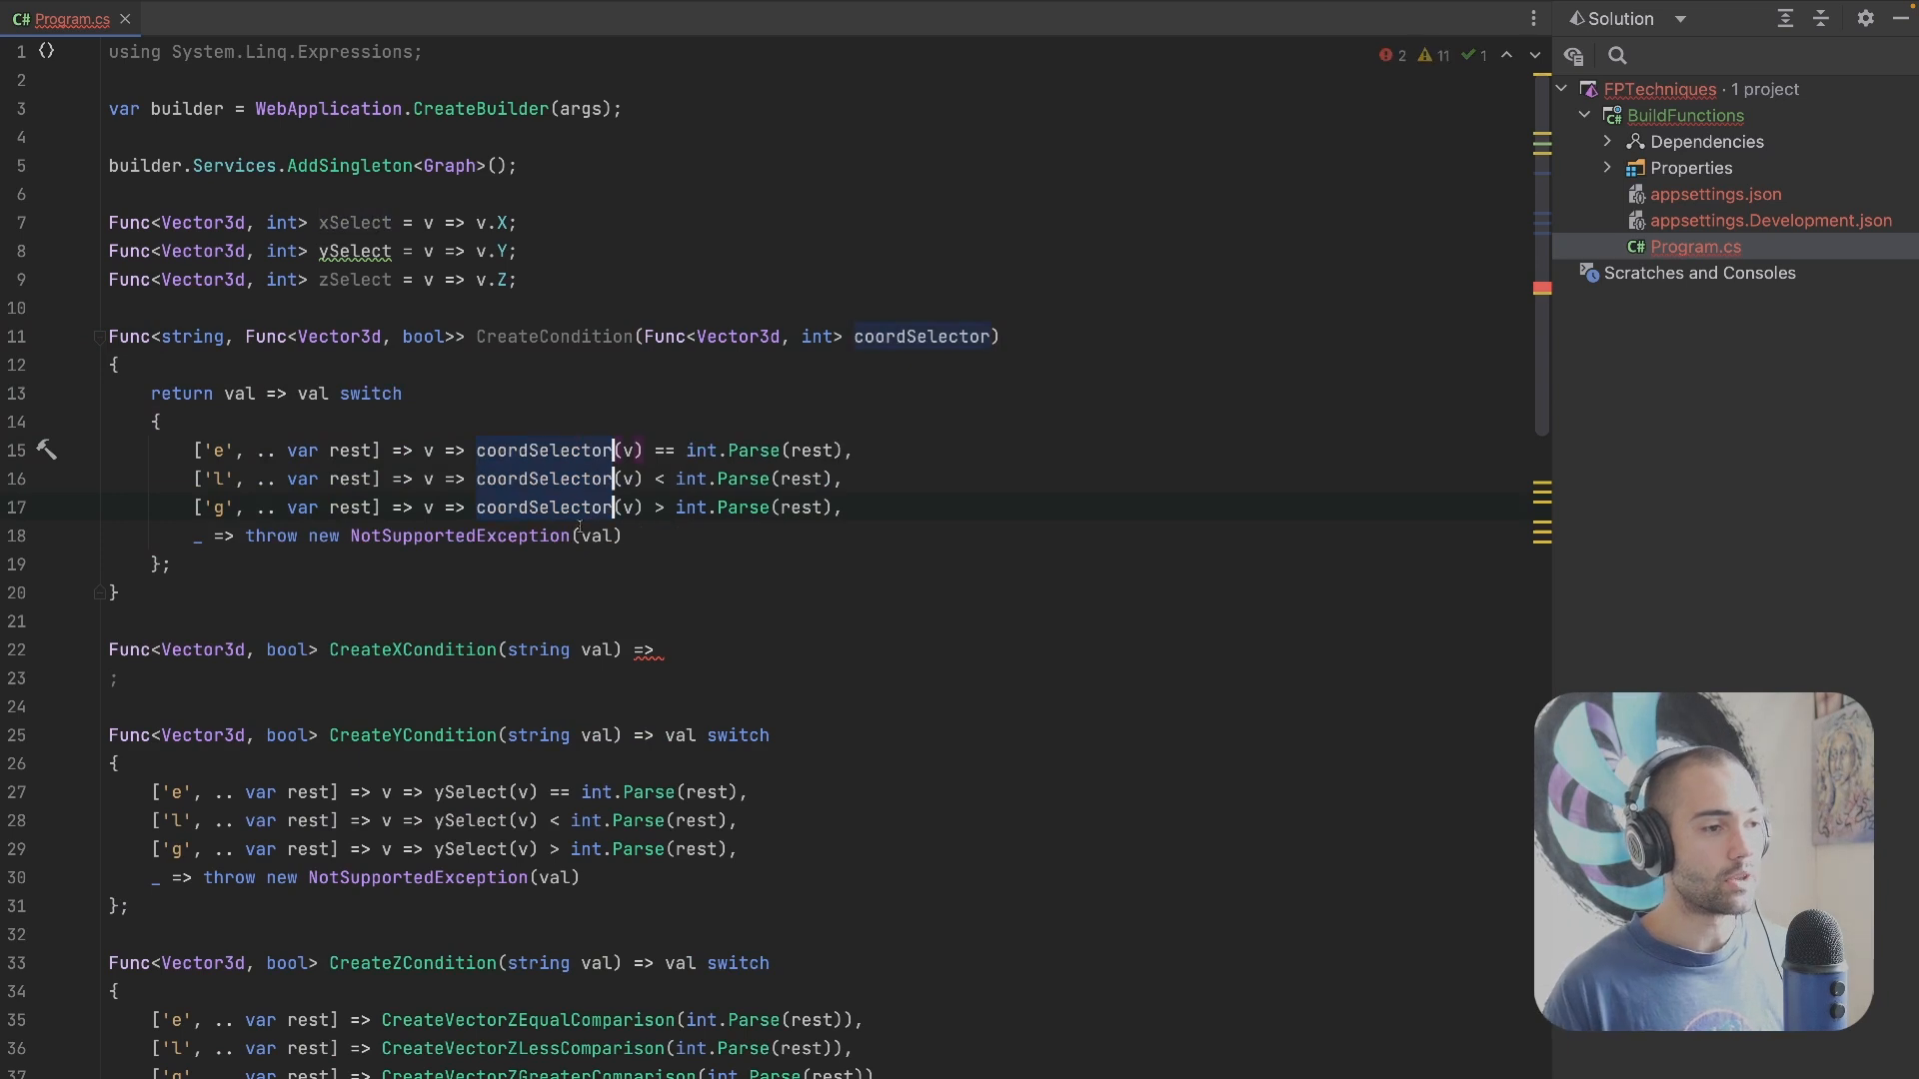
click(536, 592)
drag(536, 591, 607, 819)
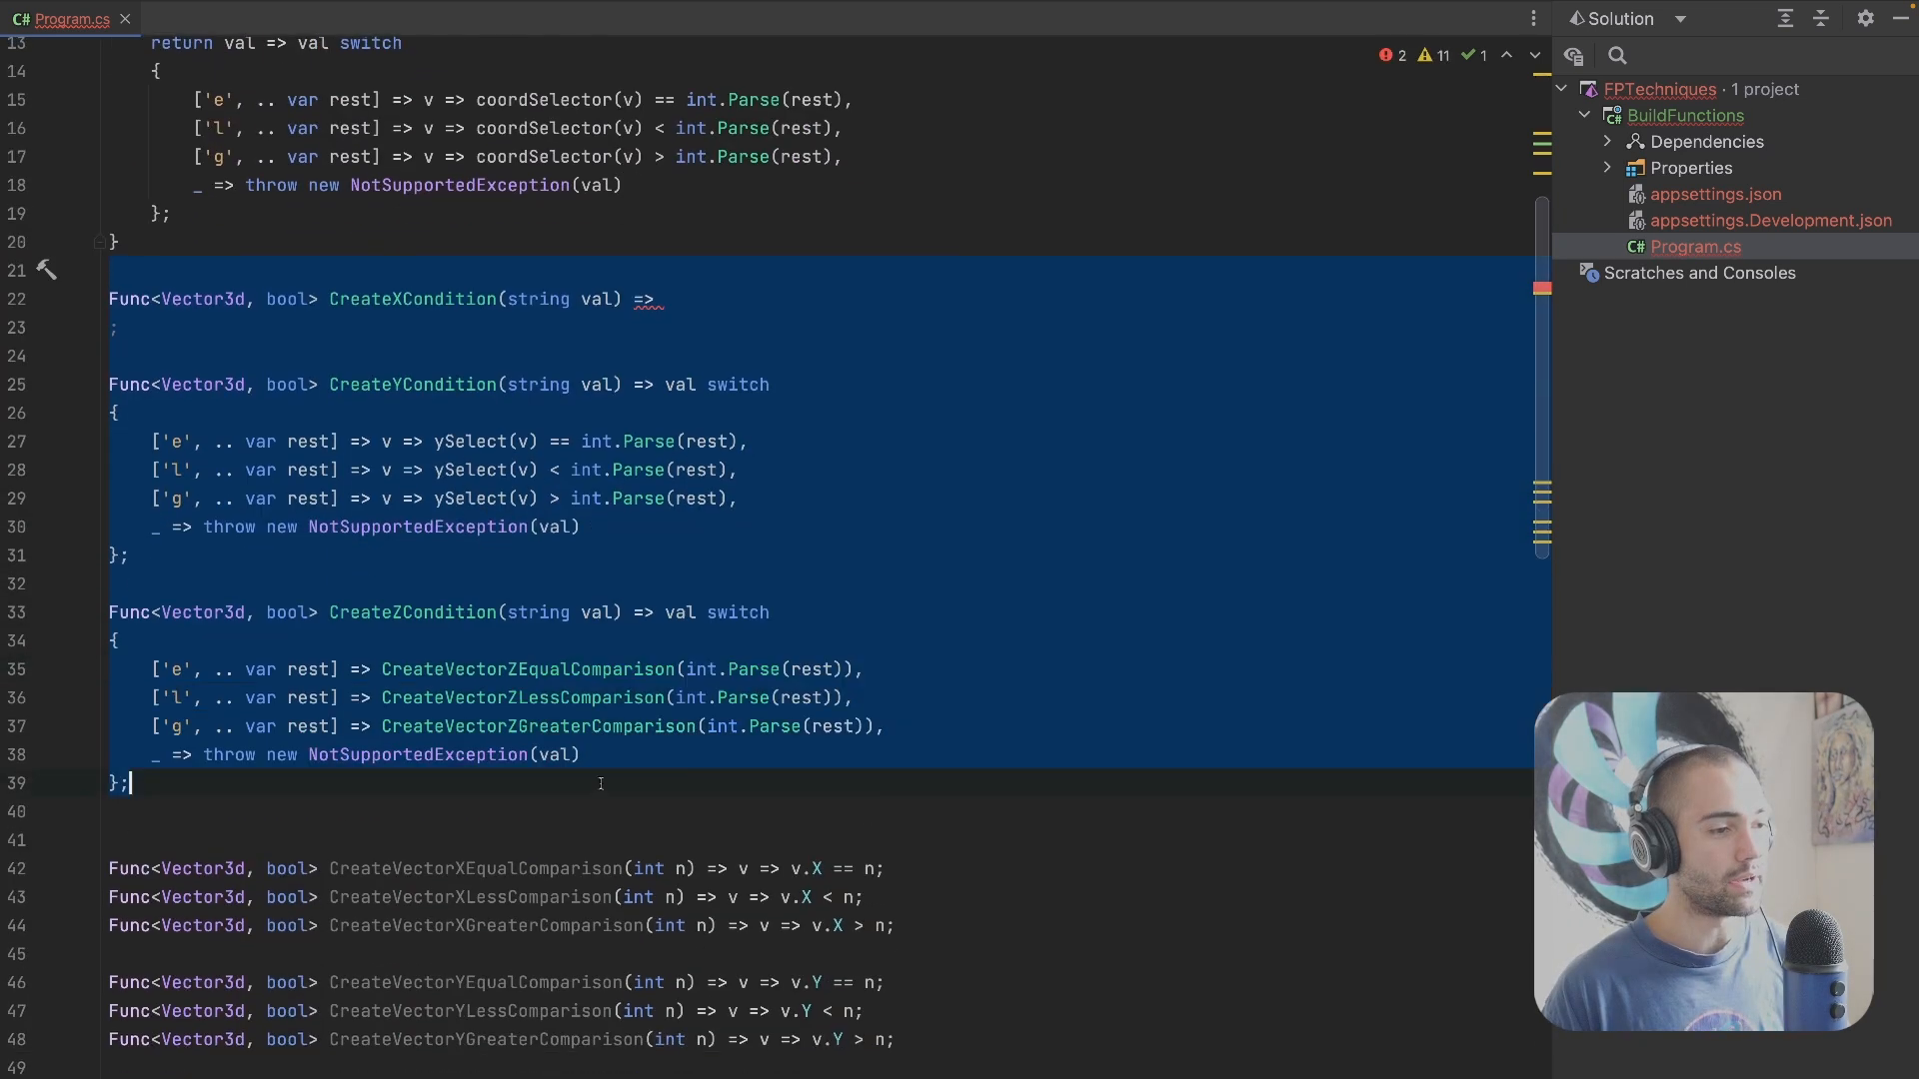
Step: Delete the old CreateX/Y/ZCondition functions and the nine CreateVector comparison helpers
key(BackSpace)
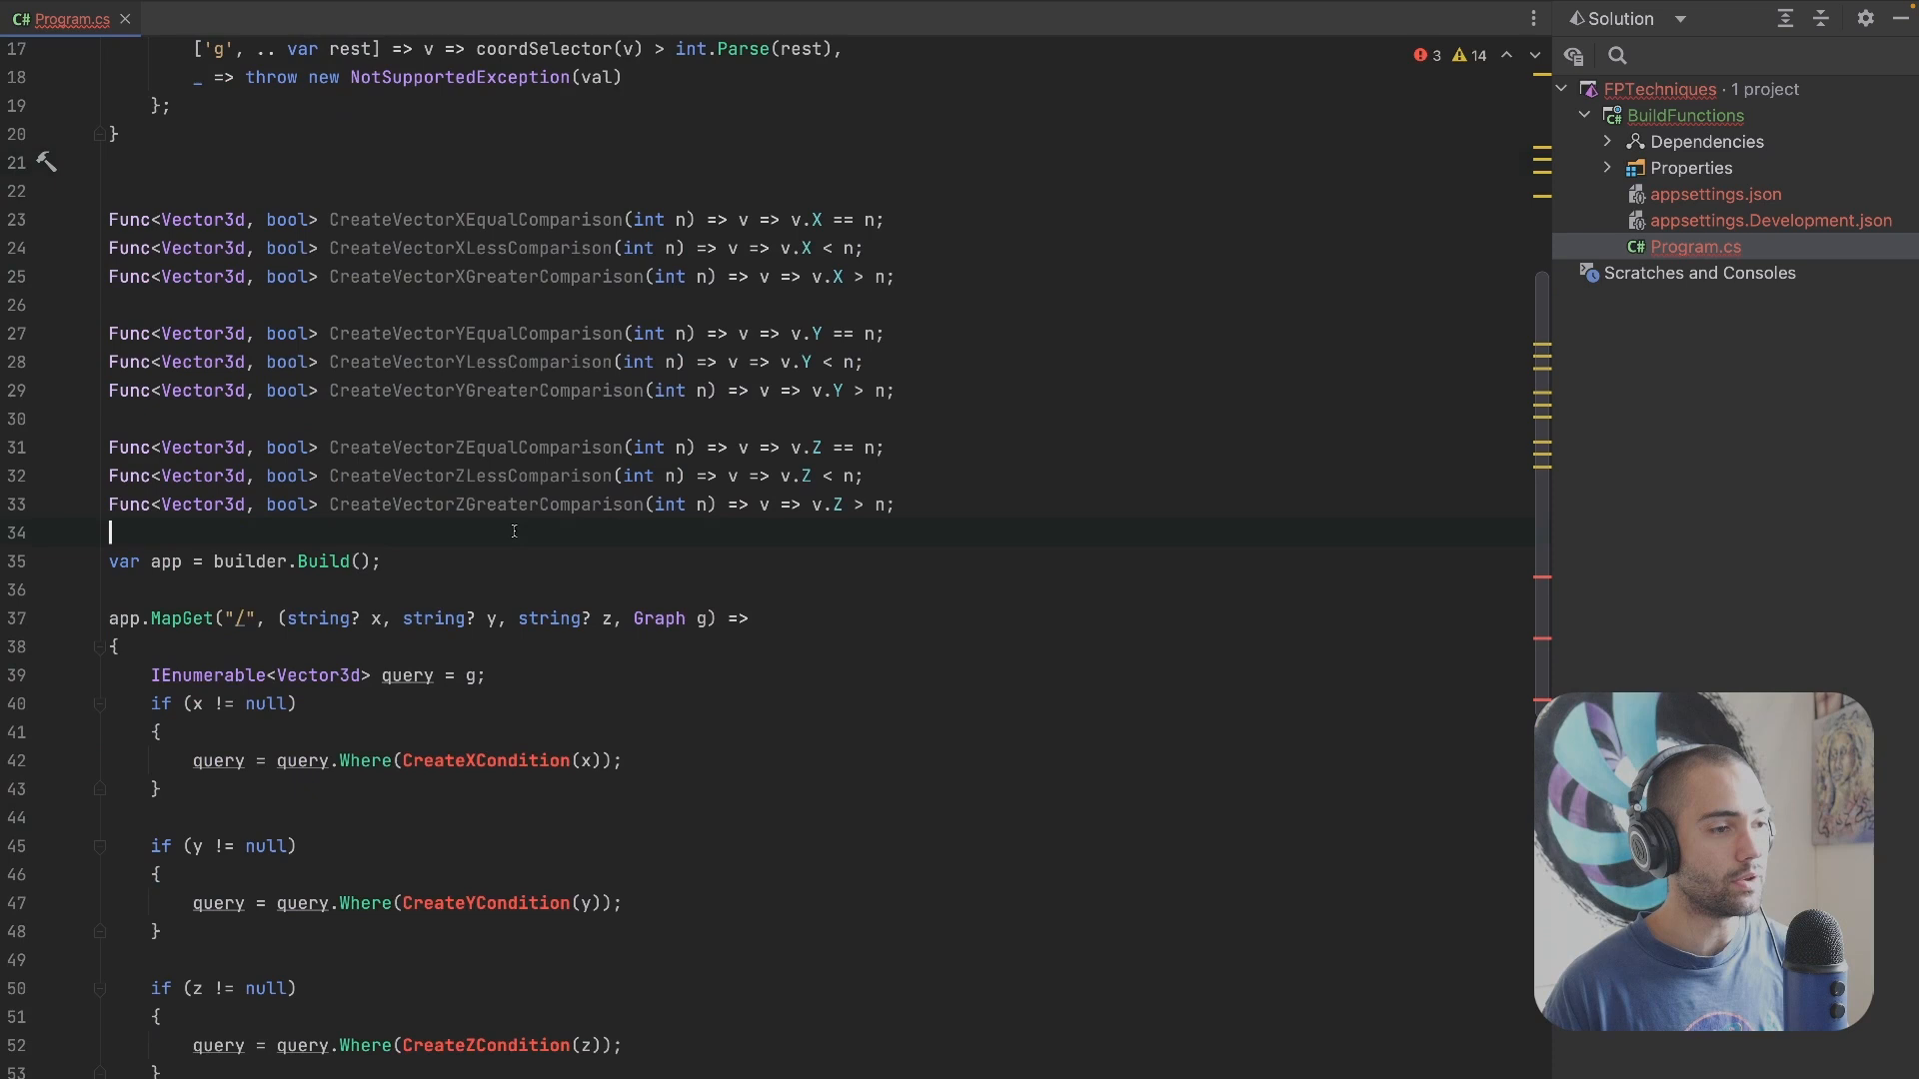
drag(900, 644, 519, 306)
key(BackSpace)
scroll(461, 601, up, 5)
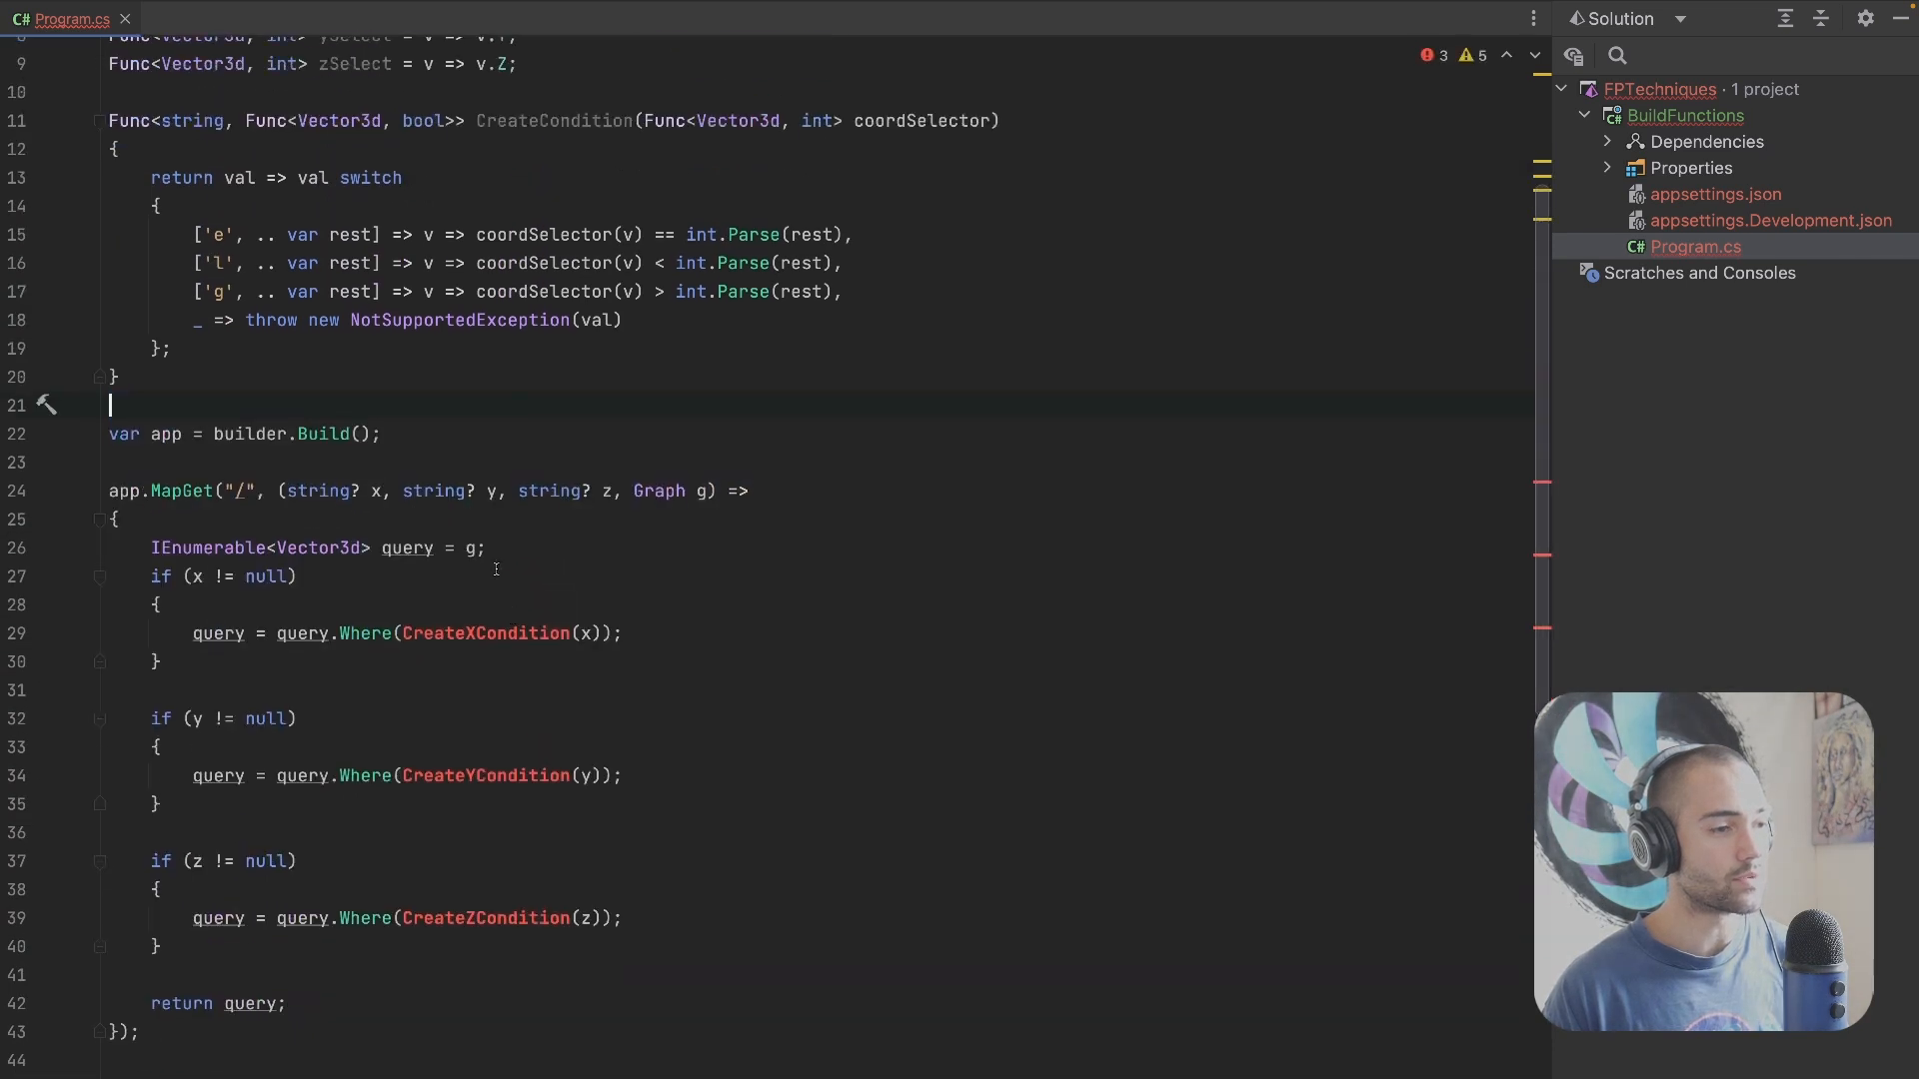
scroll(462, 675, up, 3)
Step: Multi-select the CreateX/Y/ZCondition names in the endpoint's three Where calls
double_click(468, 822)
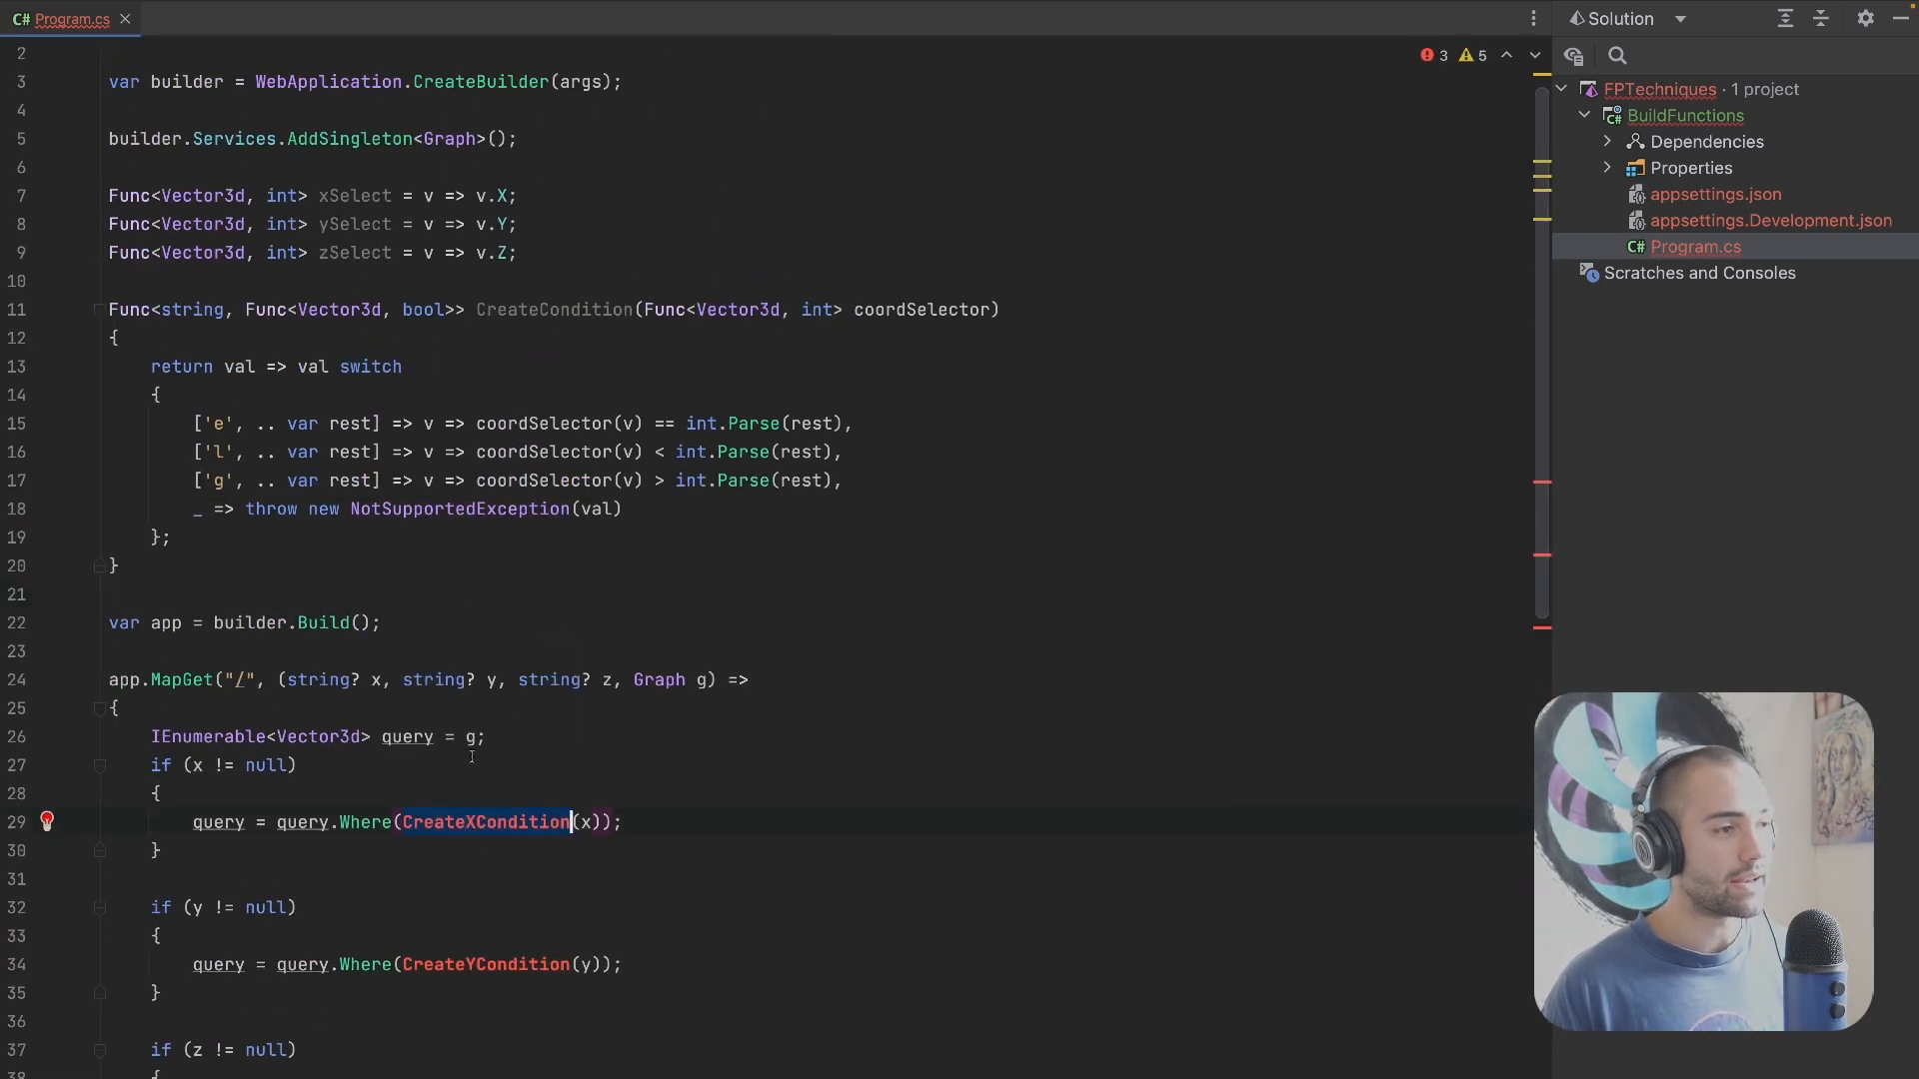
scroll(471, 757, down, 1)
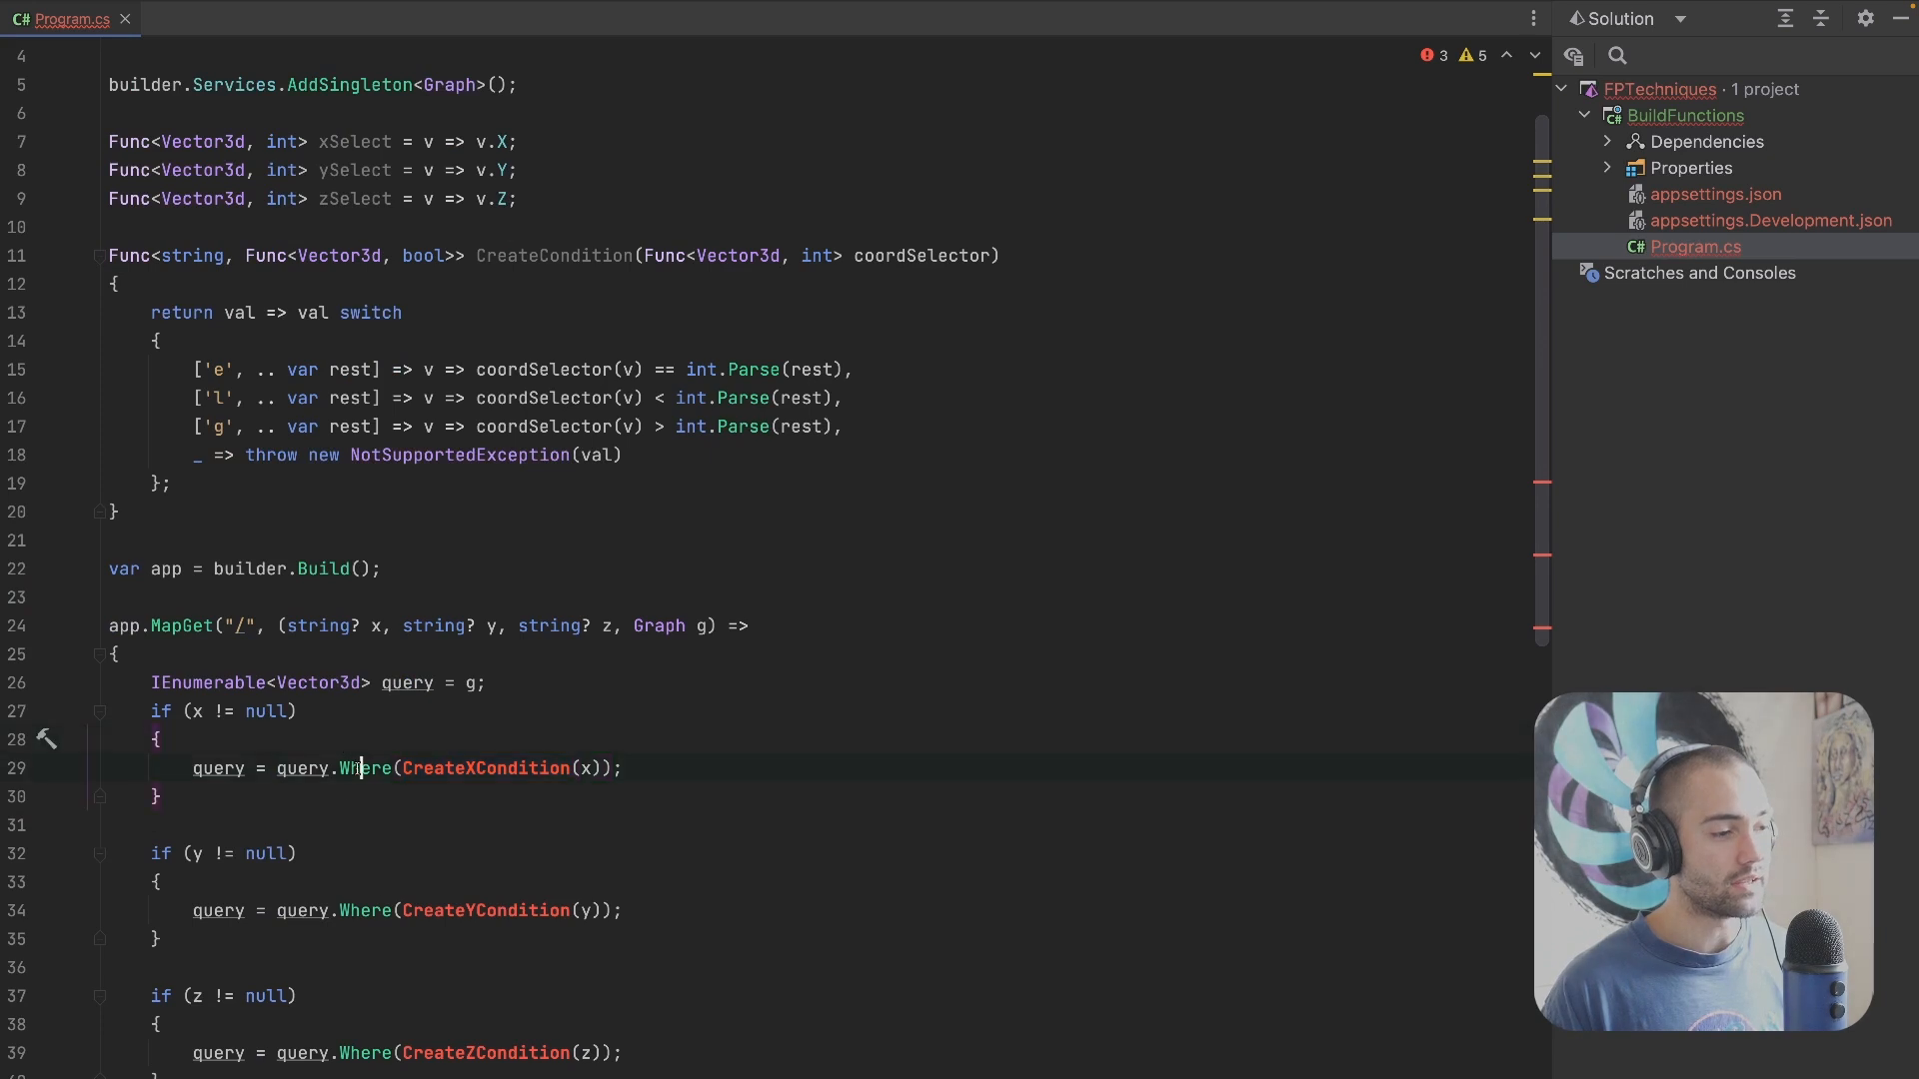
scroll(599, 600, down, 2)
key(alt+j)
key(alt+j)
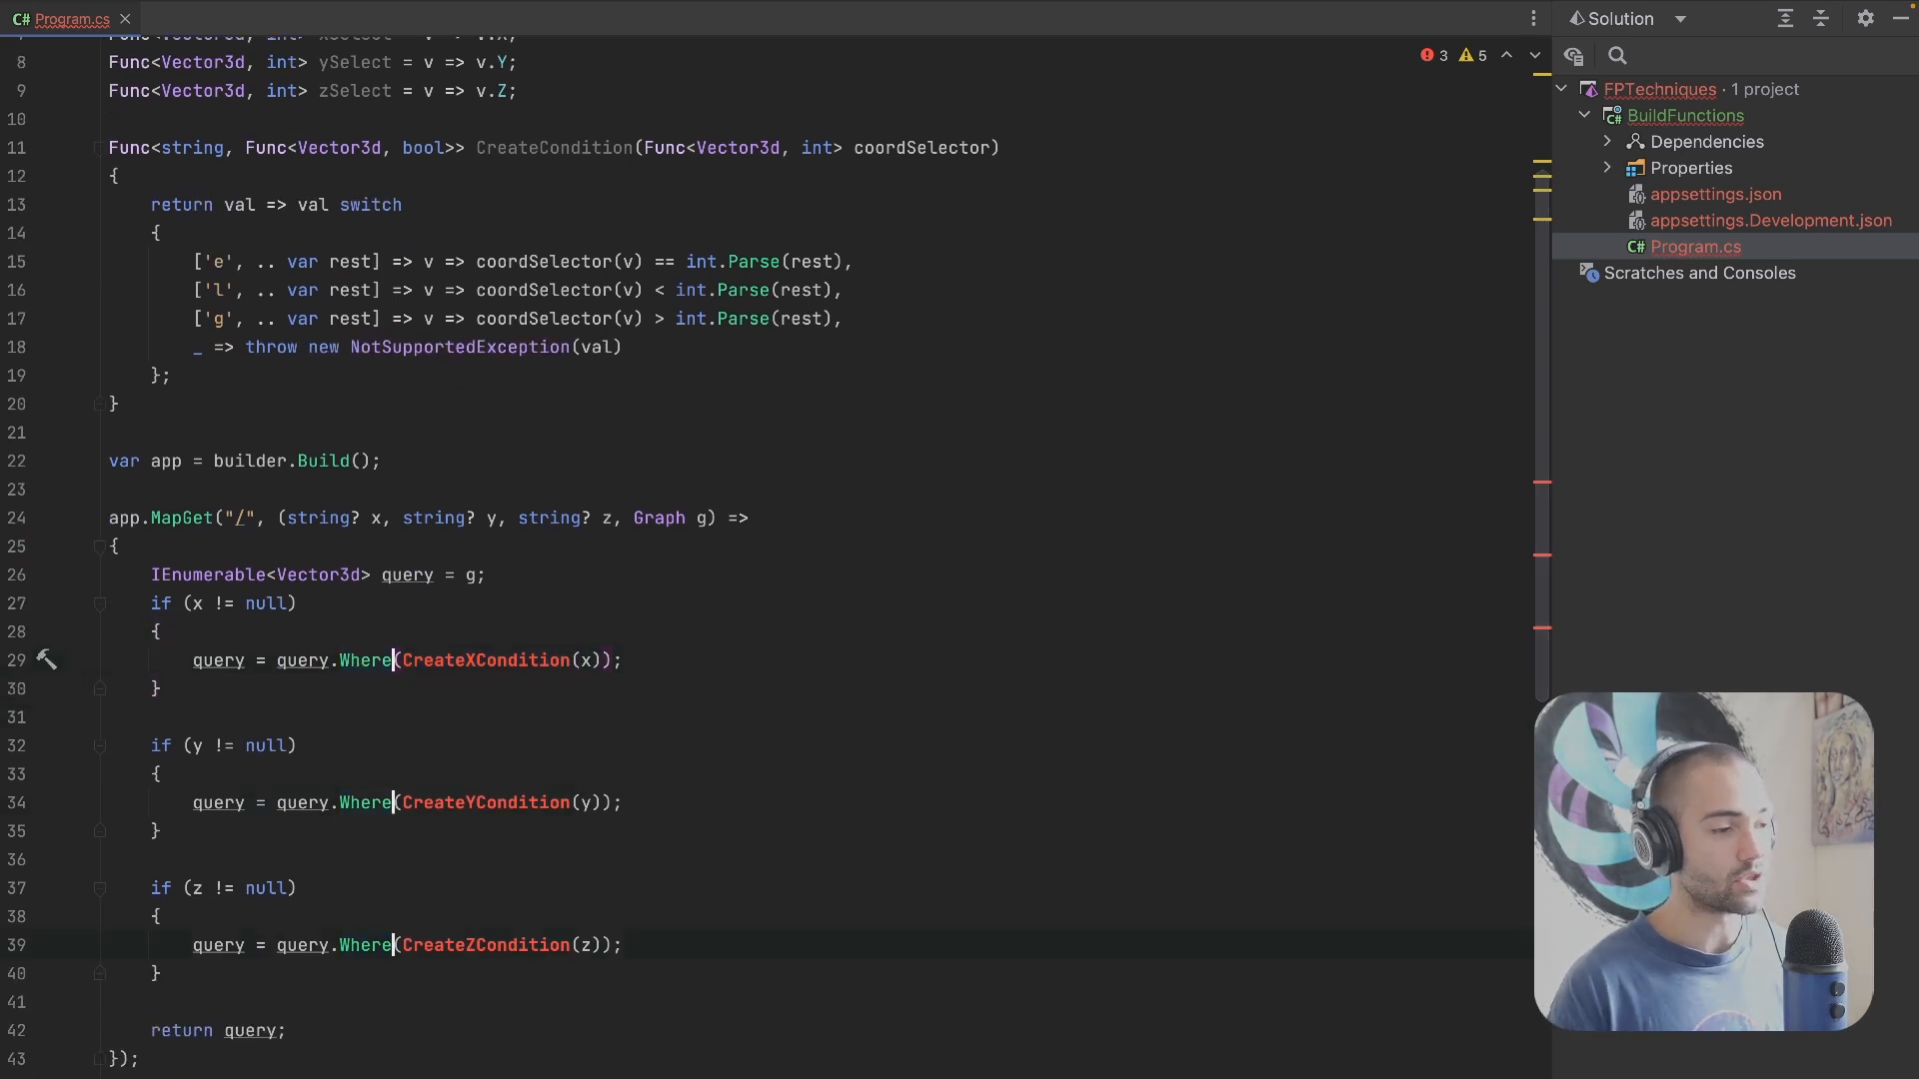
key(ctrl+shift+Right)
key(ctrl+shift+Right)
Step: Paste the three condition names under zSelect and lowercase their first letters with multi-caret
key(ctrl+c)
scroll(599, 526, up, 5)
click(541, 91)
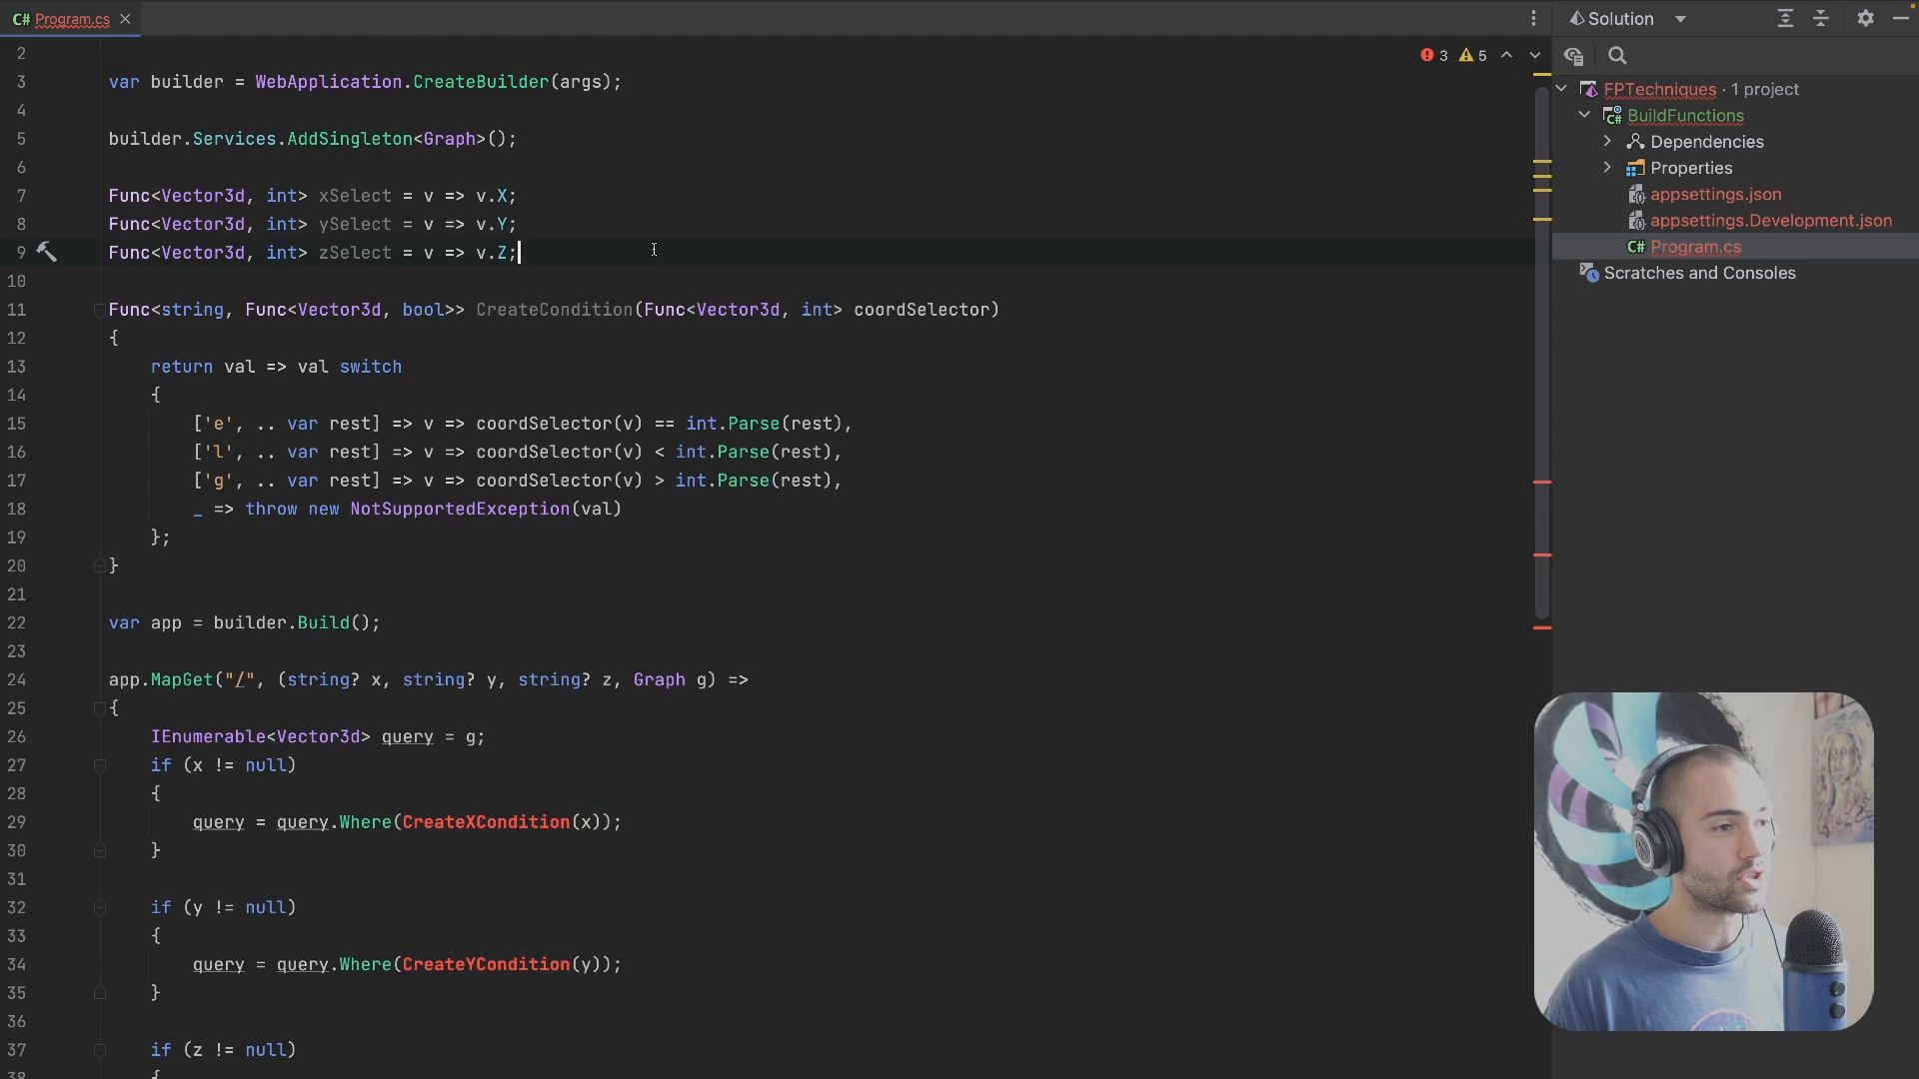
key(Return)
key(Return)
key(ctrl+v)
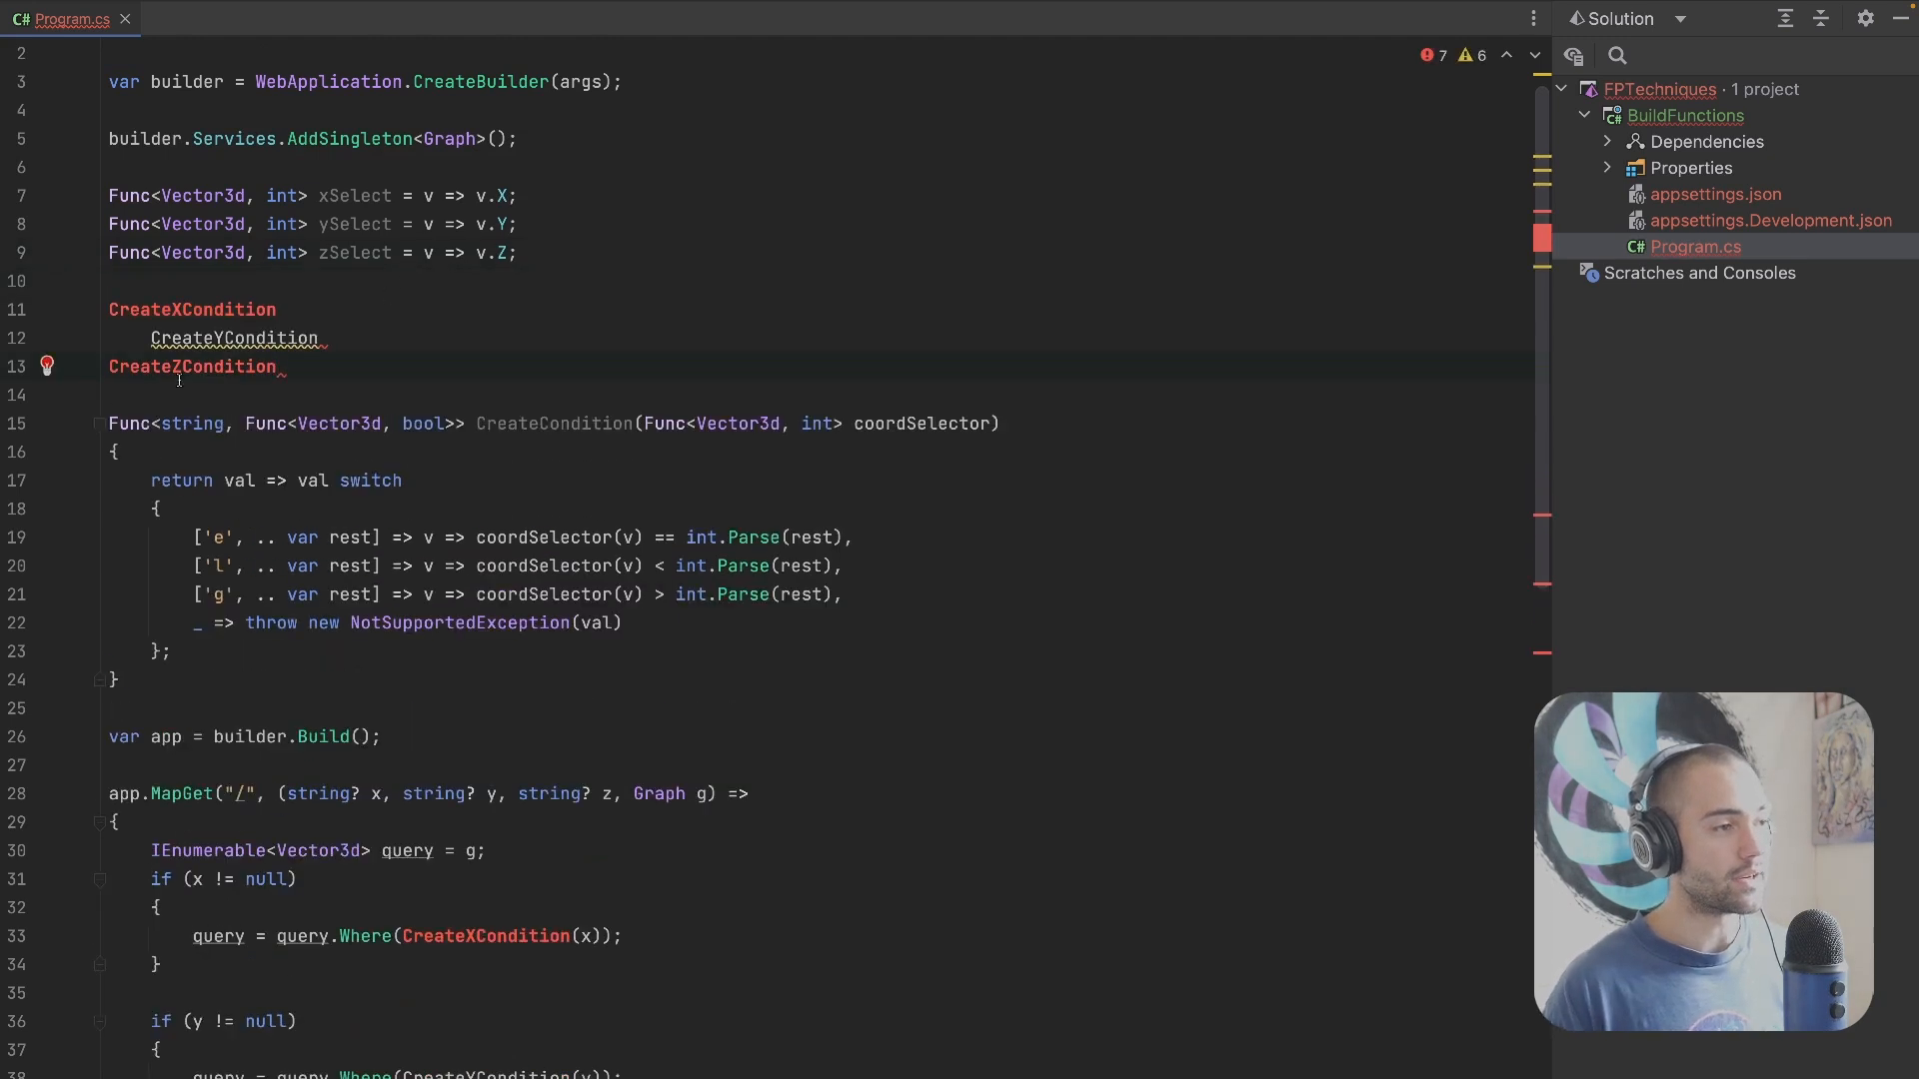
key(Up)
key(Home)
key(shift+Home)
key(BackSpace)
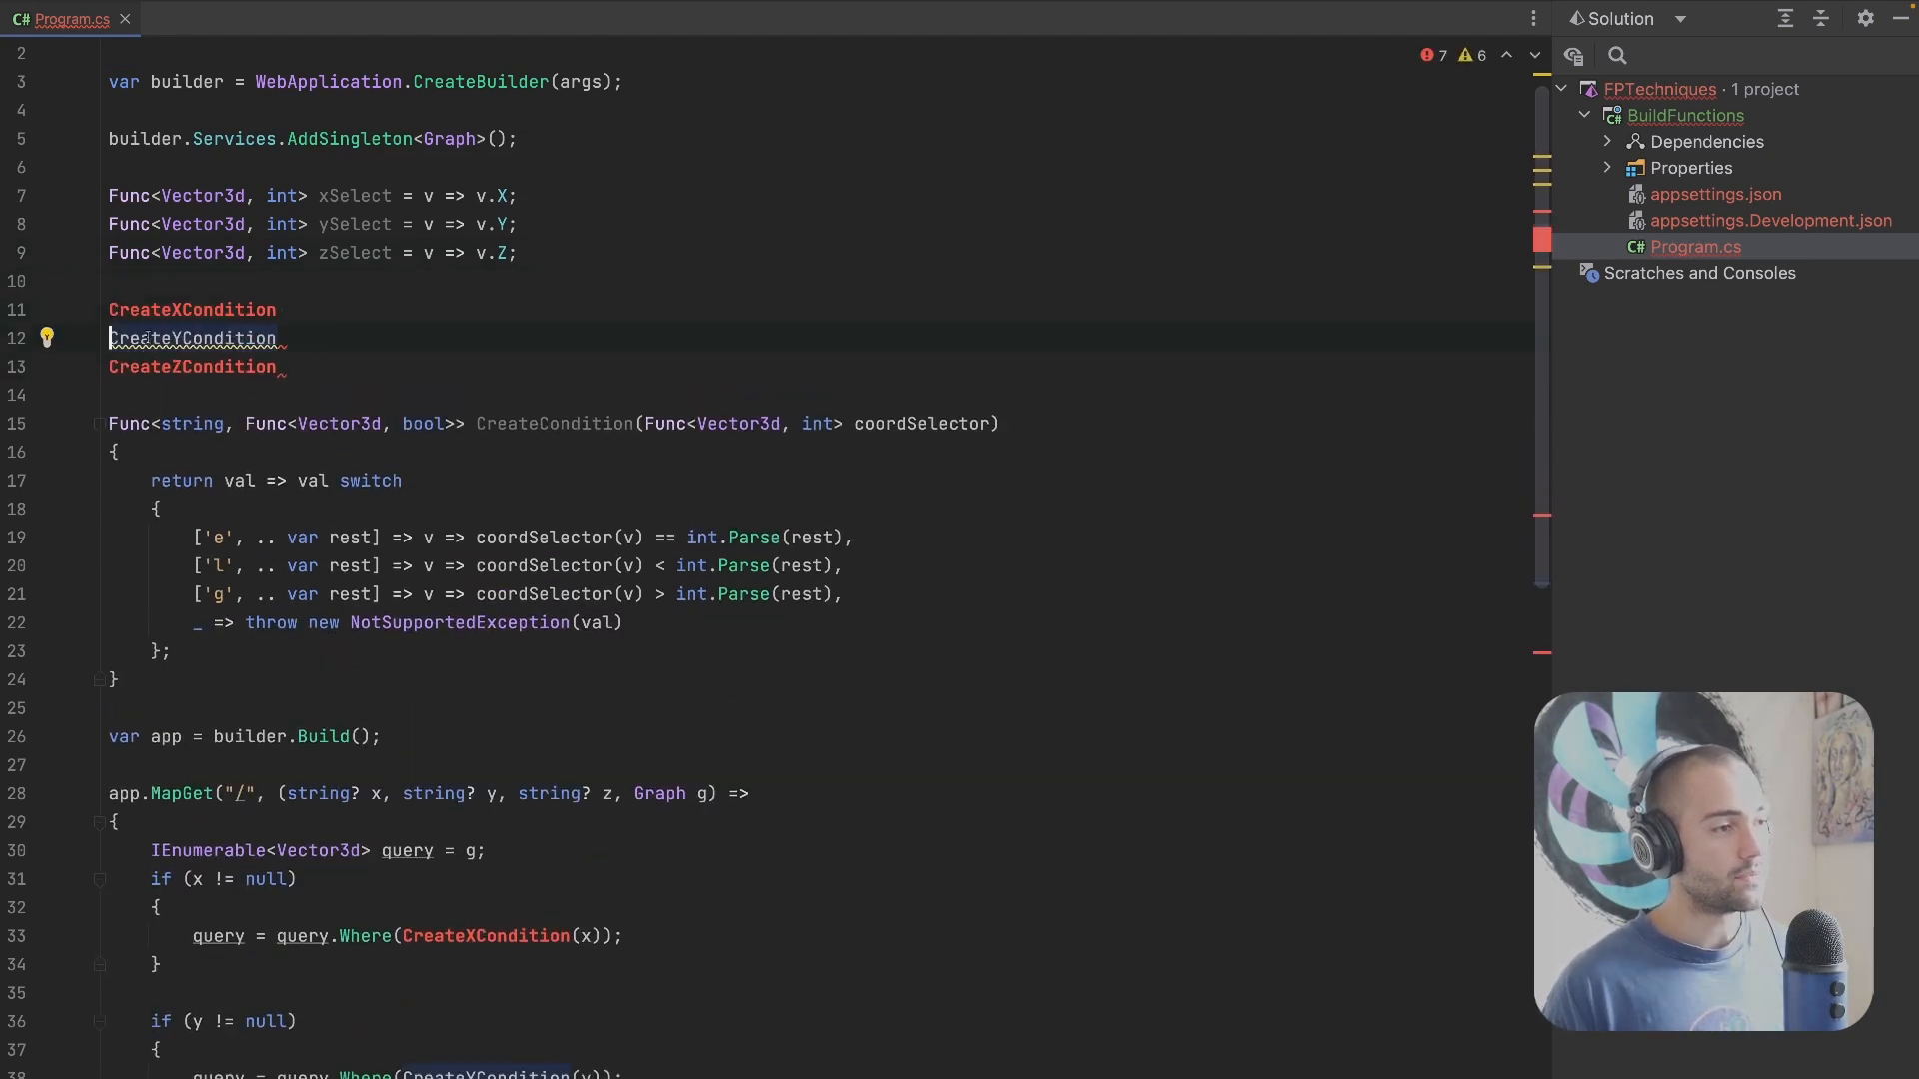
key(Up)
text(s)
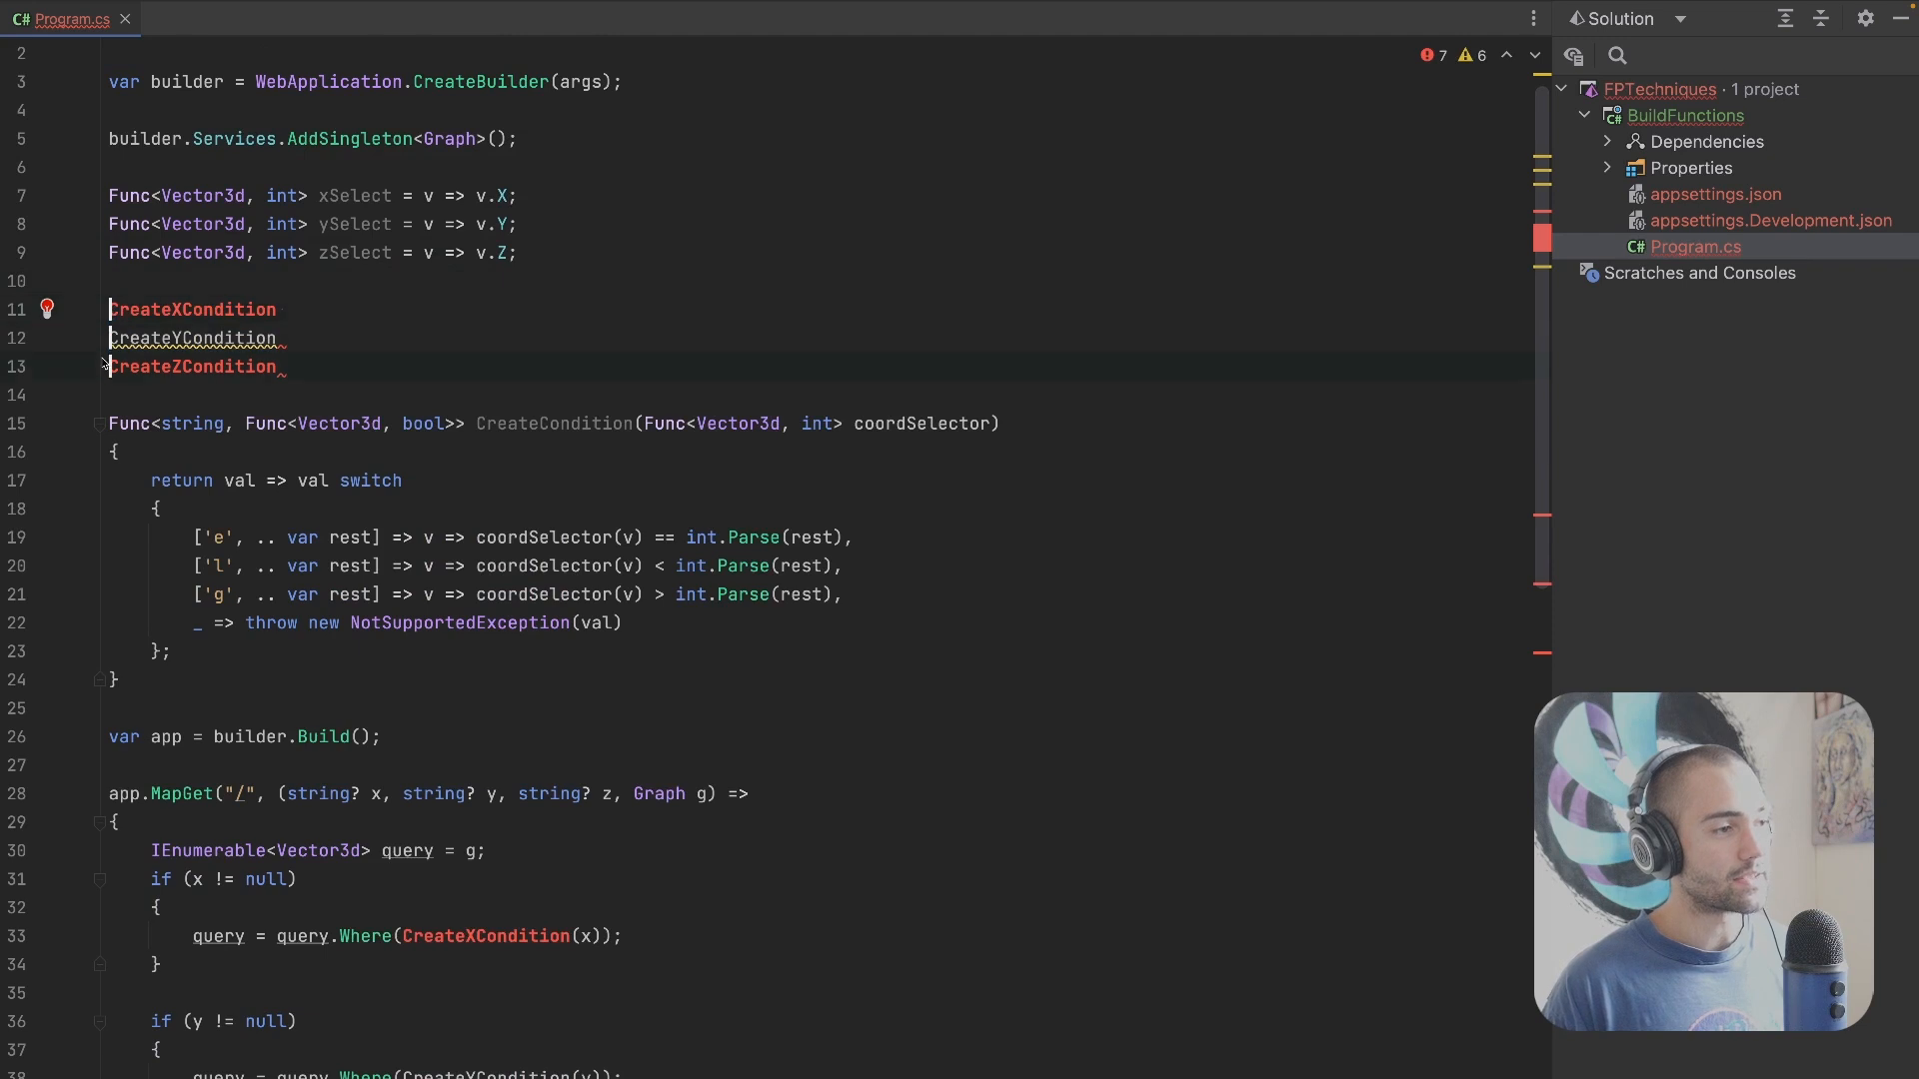
text(var)
key(shift+Right)
text(c)
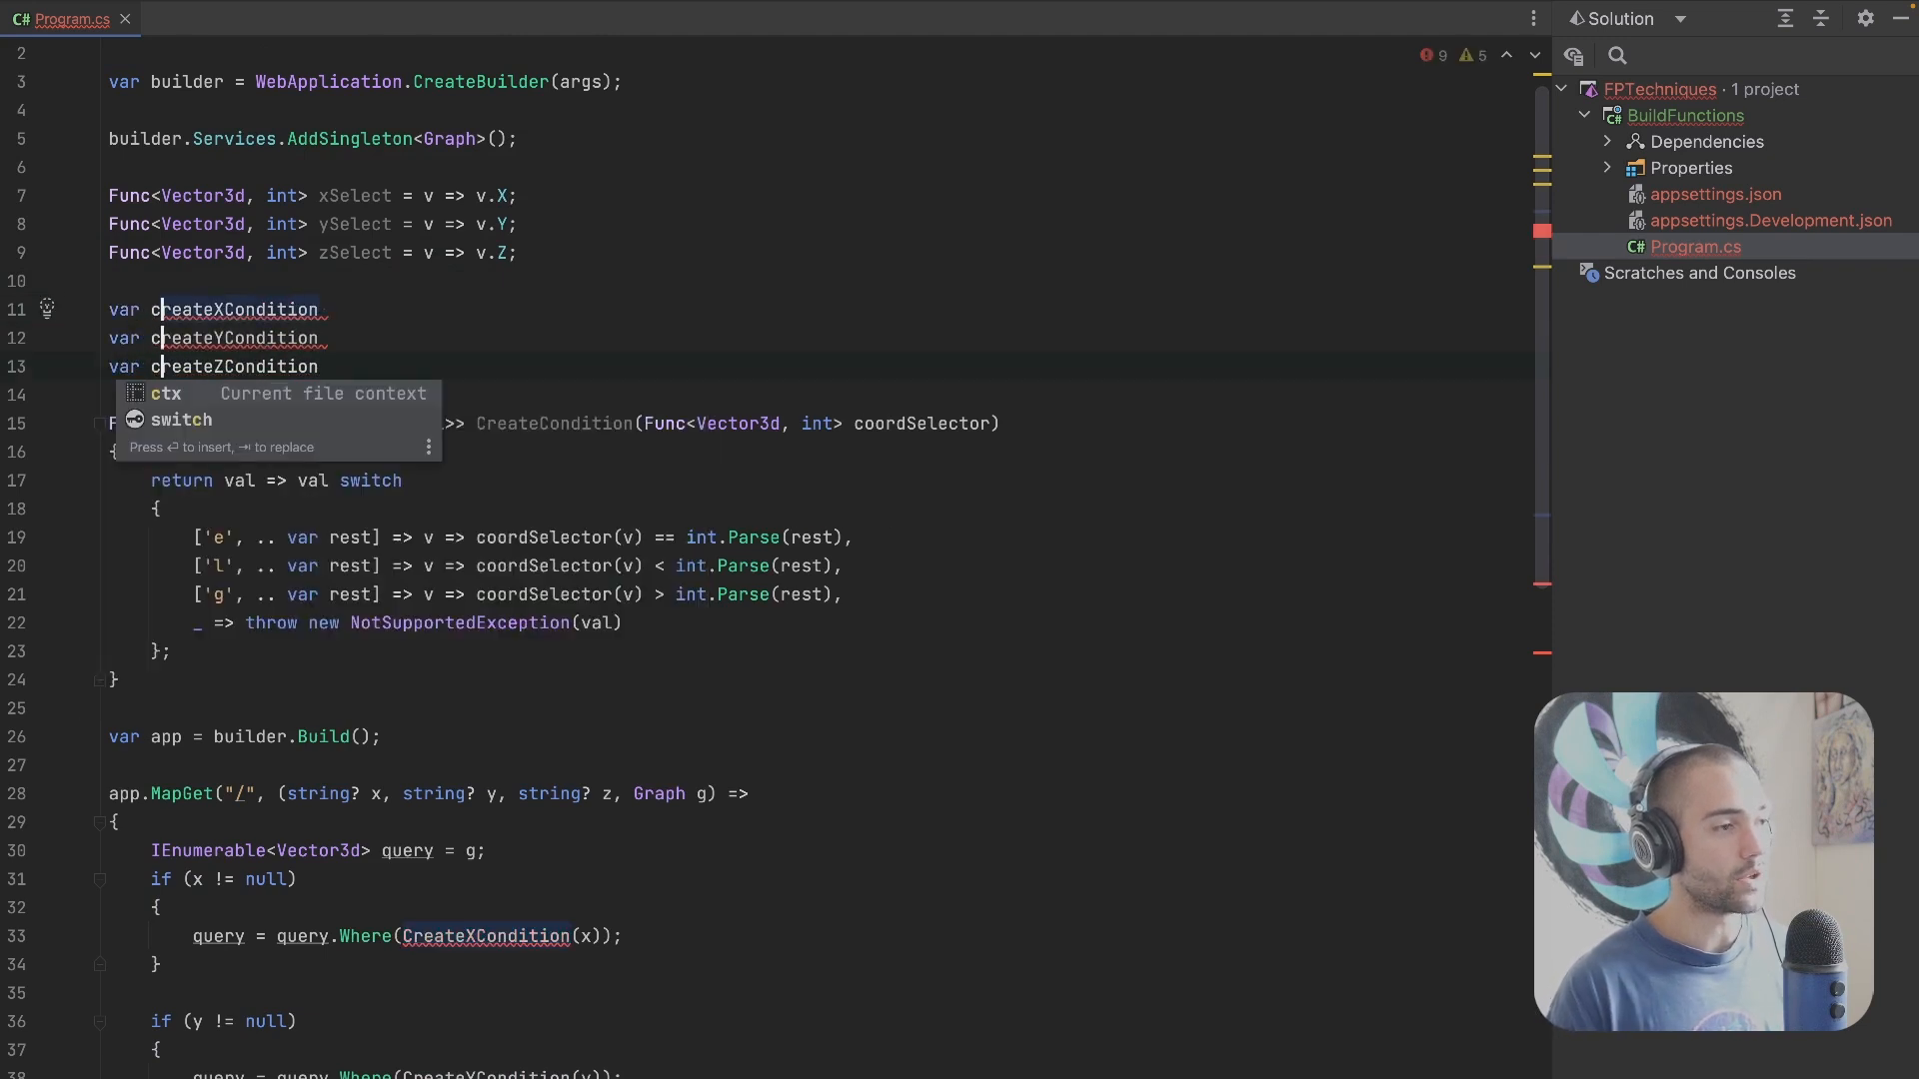
key(Escape)
Step: Append = CreateCondition(xSelect/ySelect/zSelect) to createXCondition, createYCondition and createZCondition
key(End)
text(=)
key(Escape)
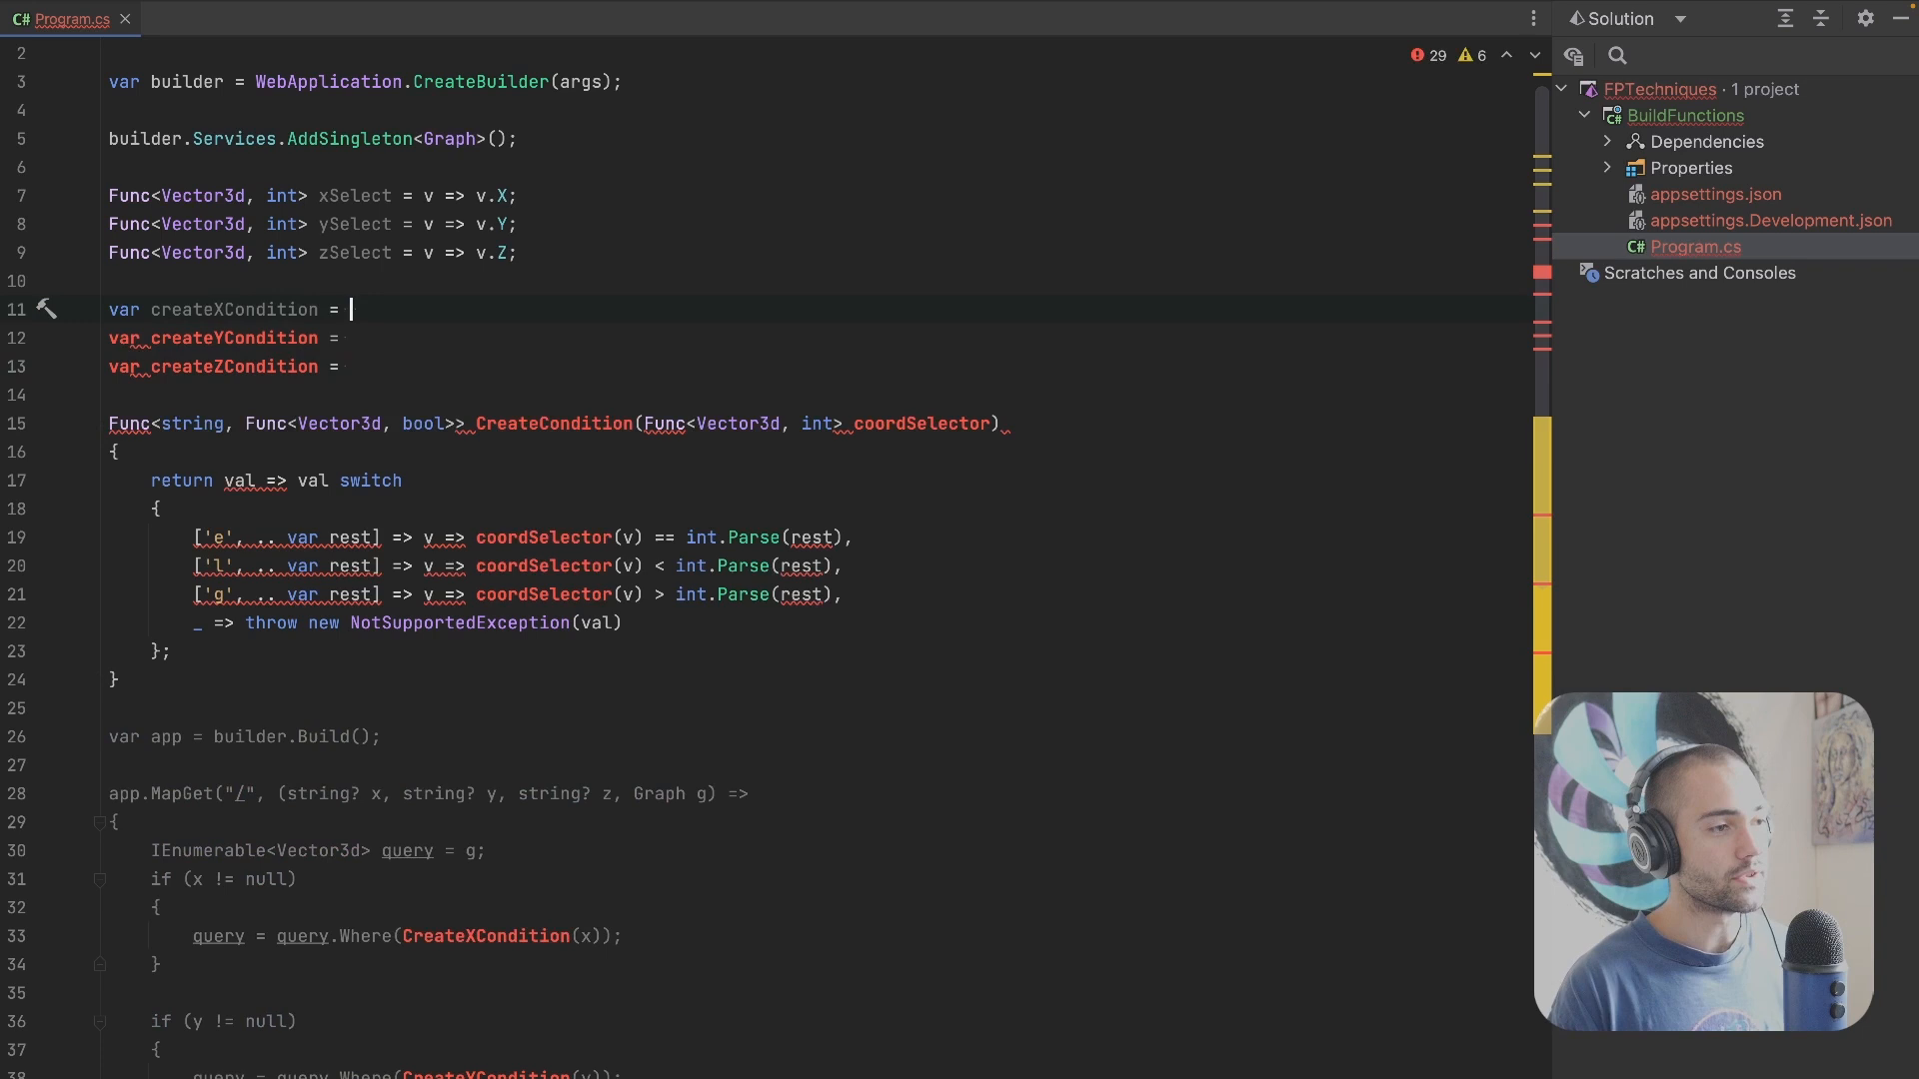
text(Create)
key(Tab)
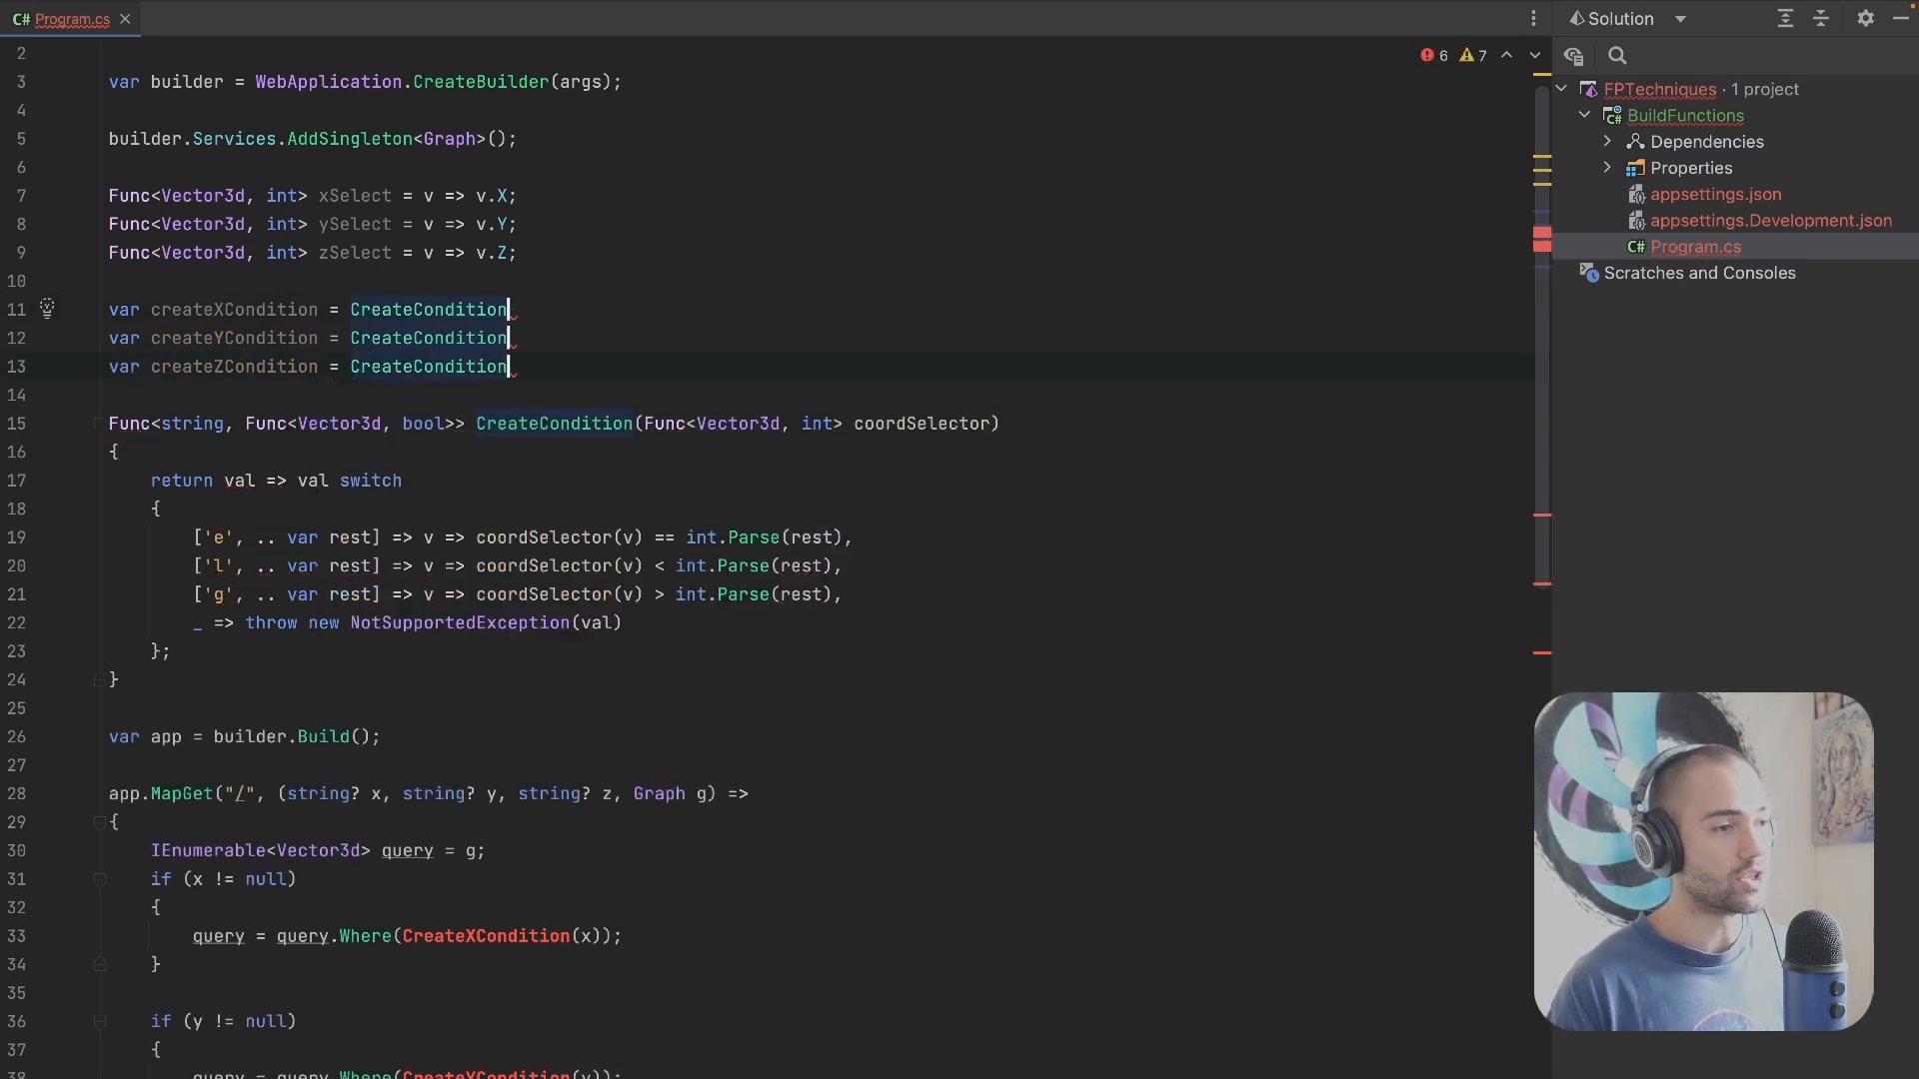
text((Sel)
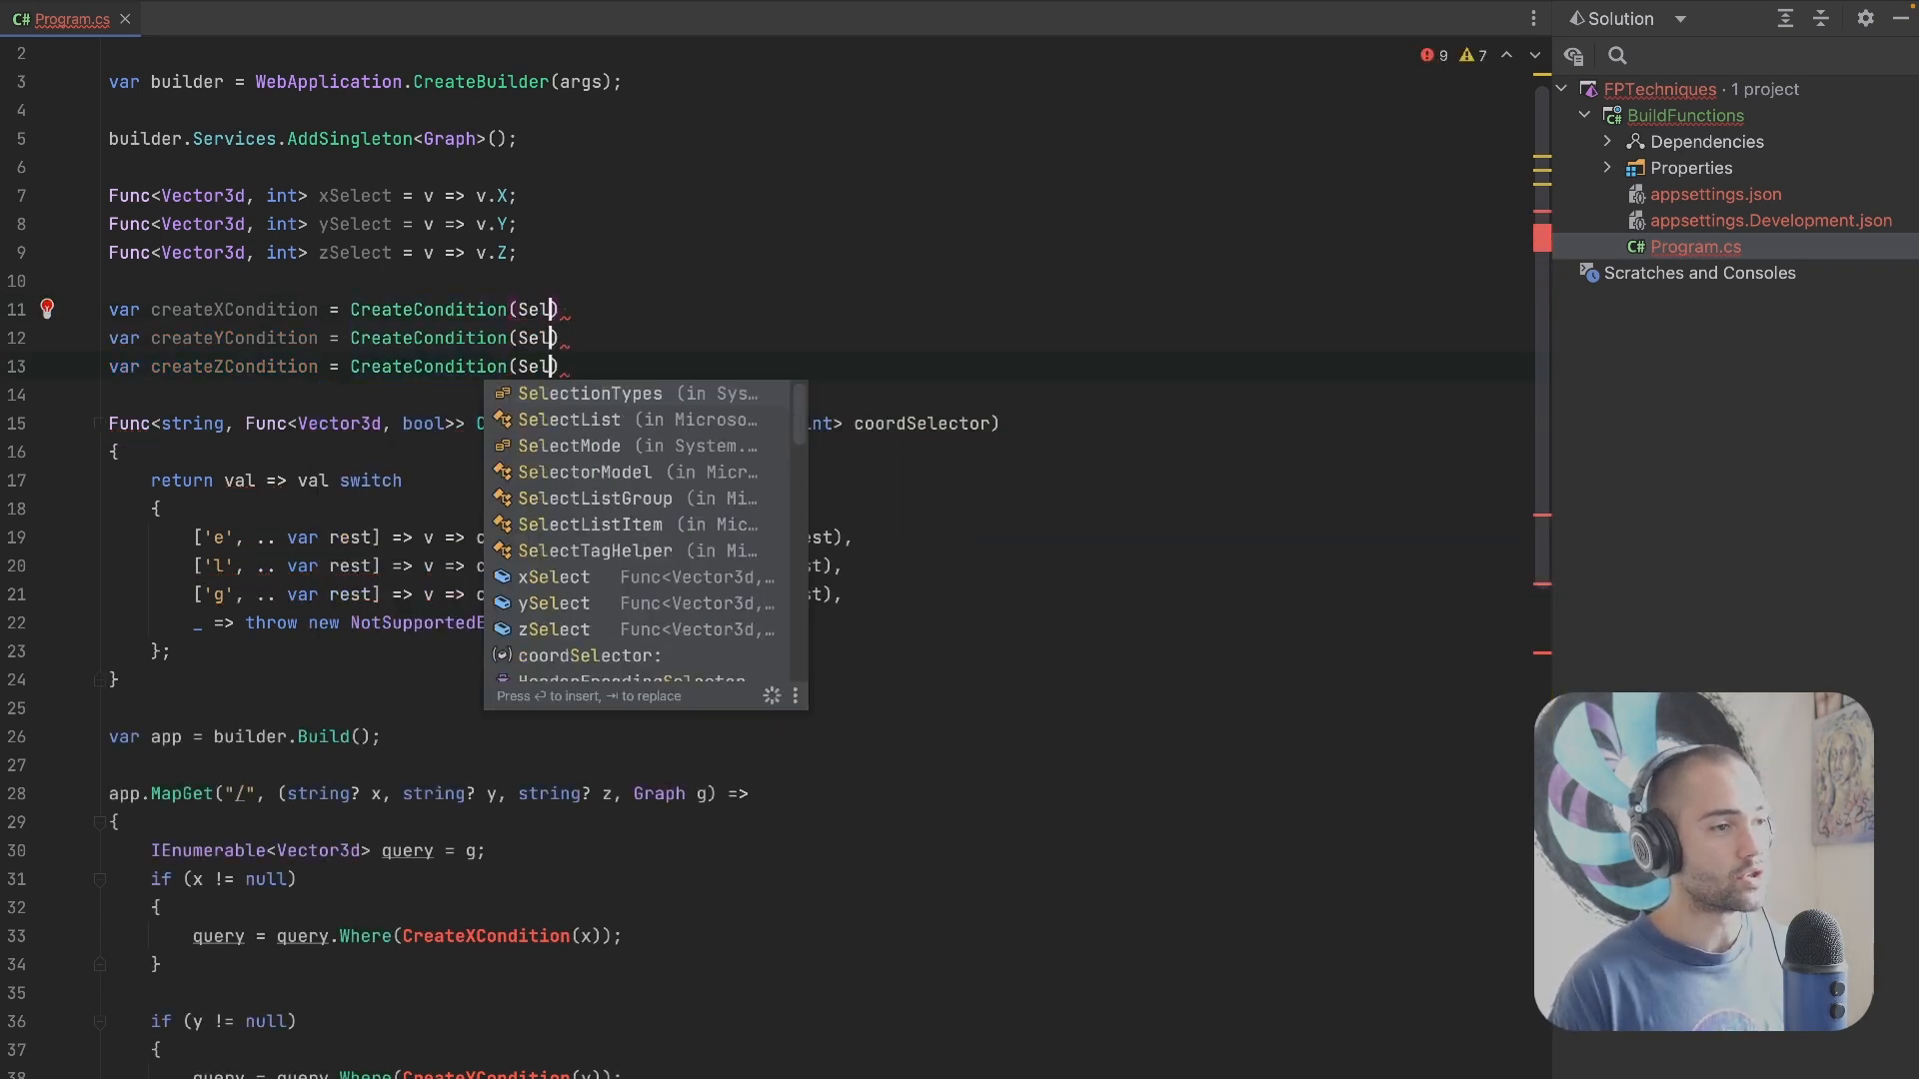
text(ect)
key(Escape)
key(ctrl+Left)
text(x)
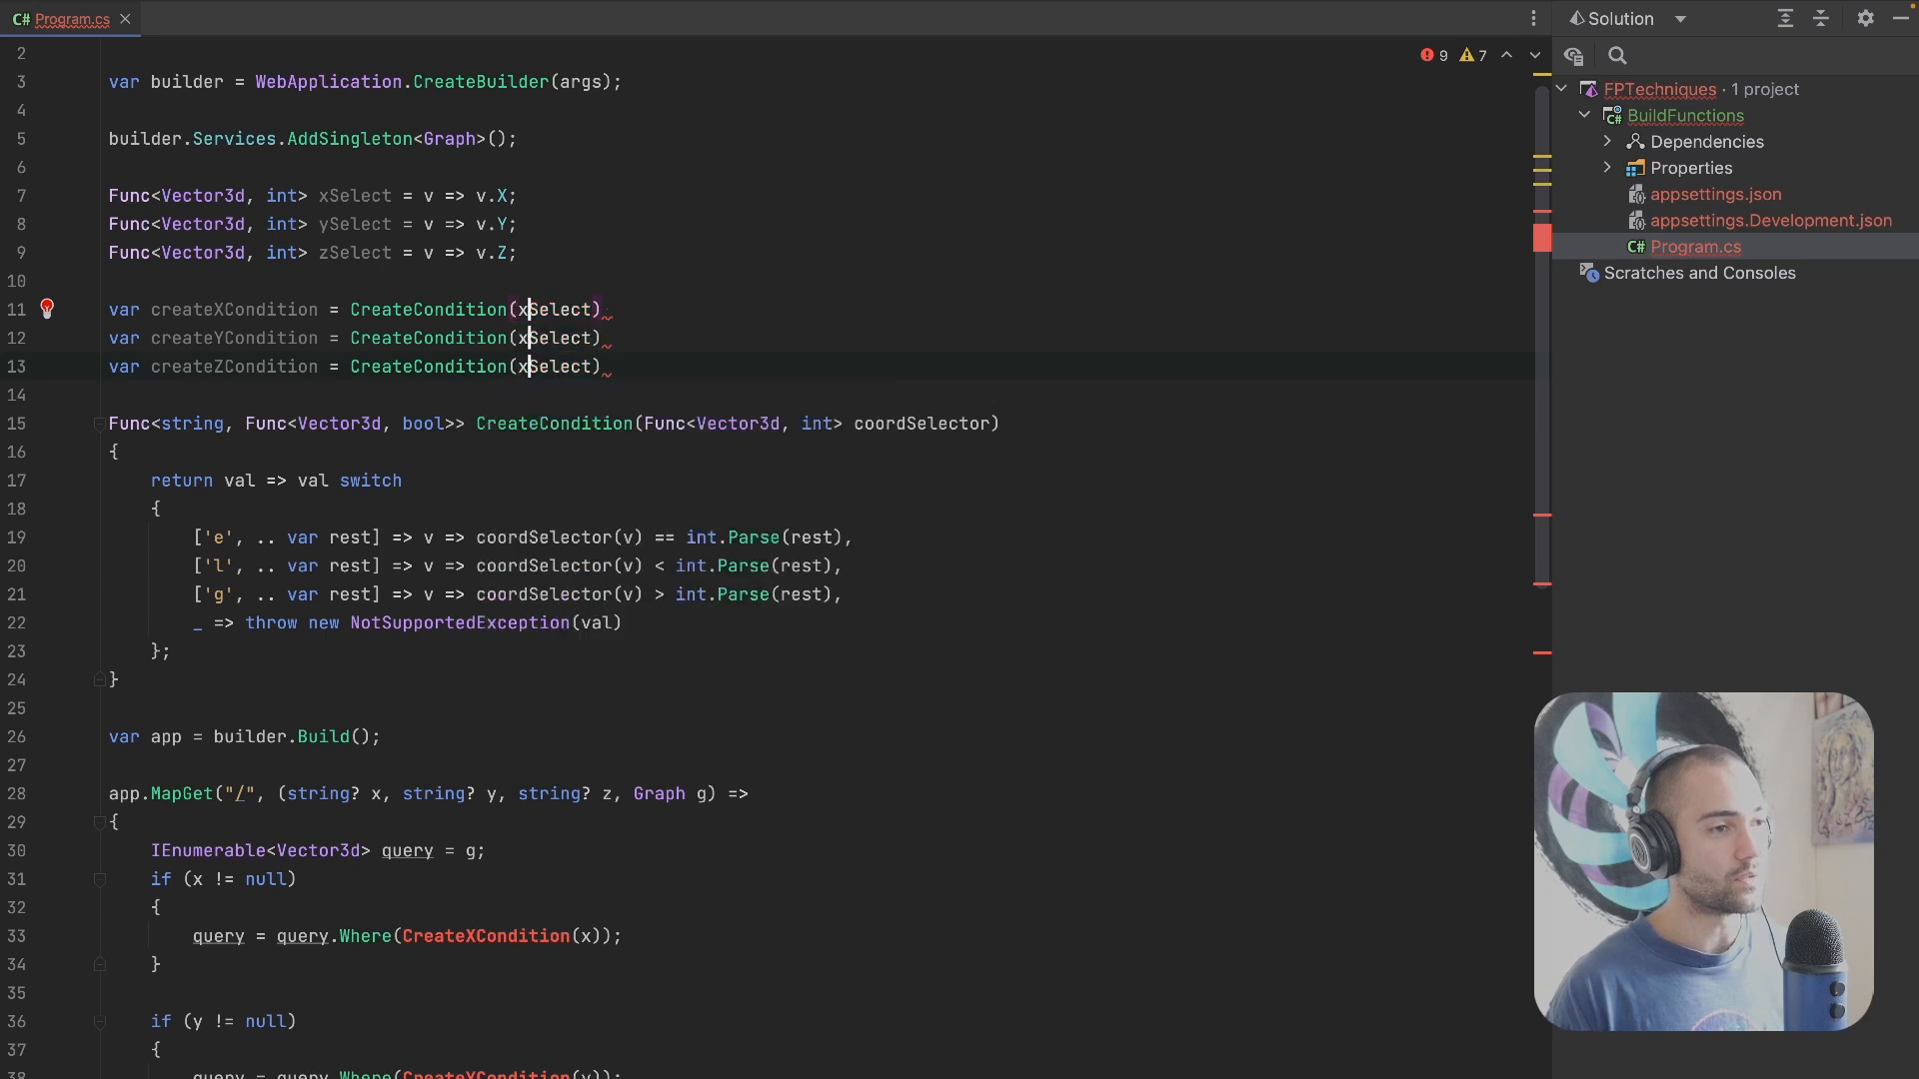
key(BackSpace)
text(y)
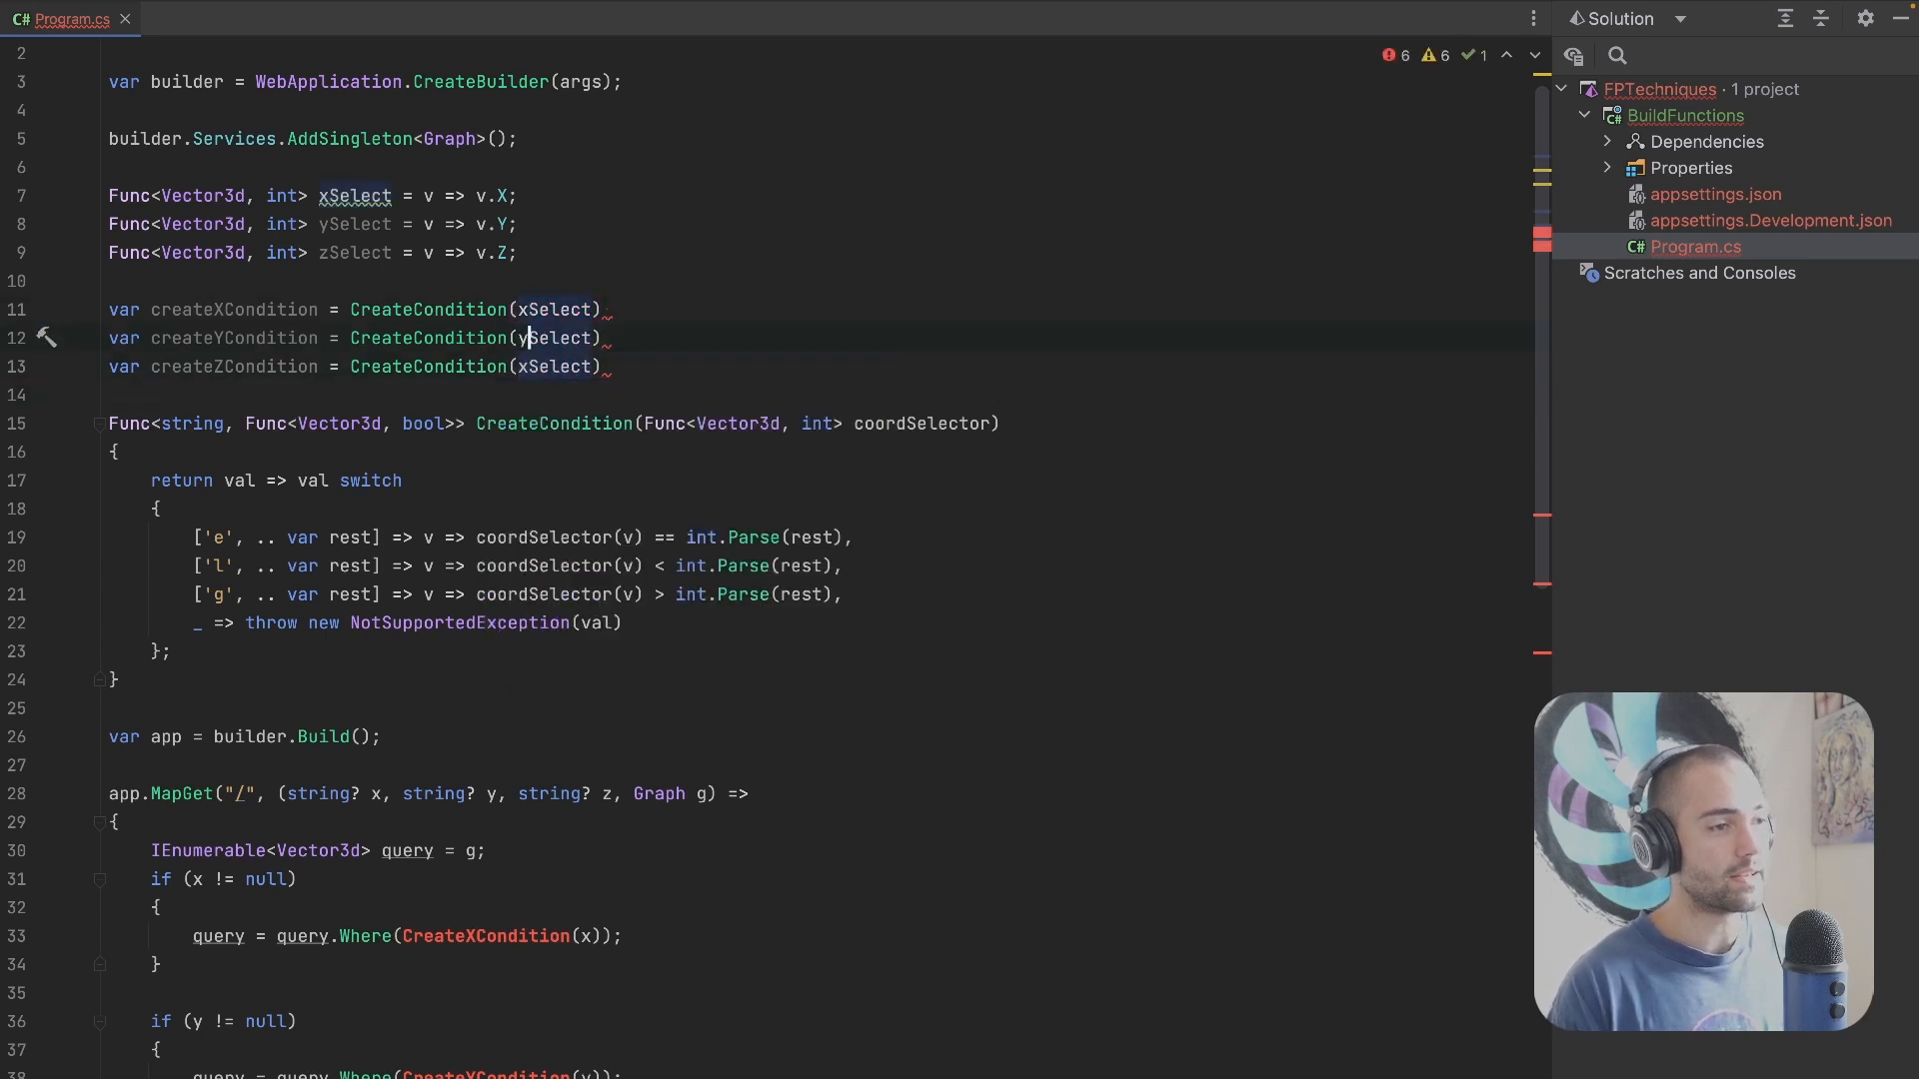
key(Down)
key(BackSpace)
text(z)
key(Escape)
key(End)
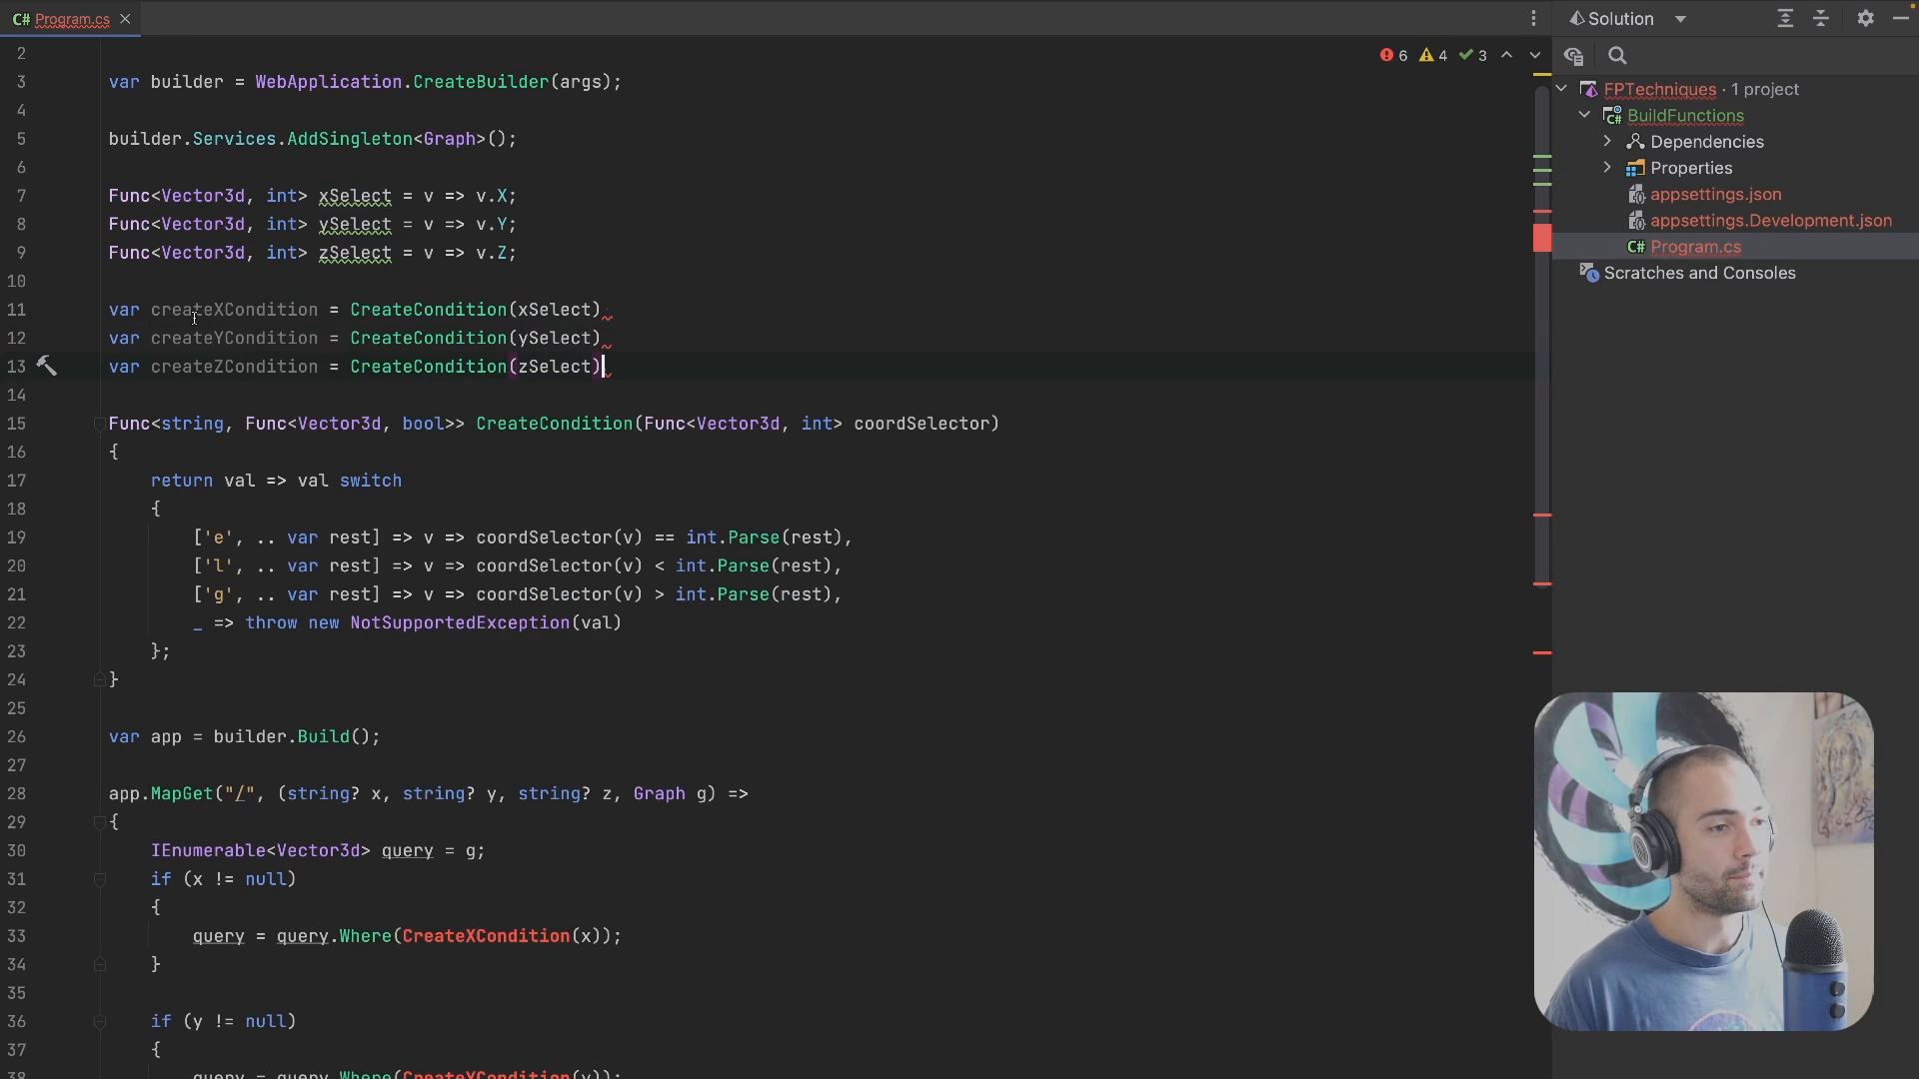
key(ctrl+ctrl+Up)
key(Up)
text(;)
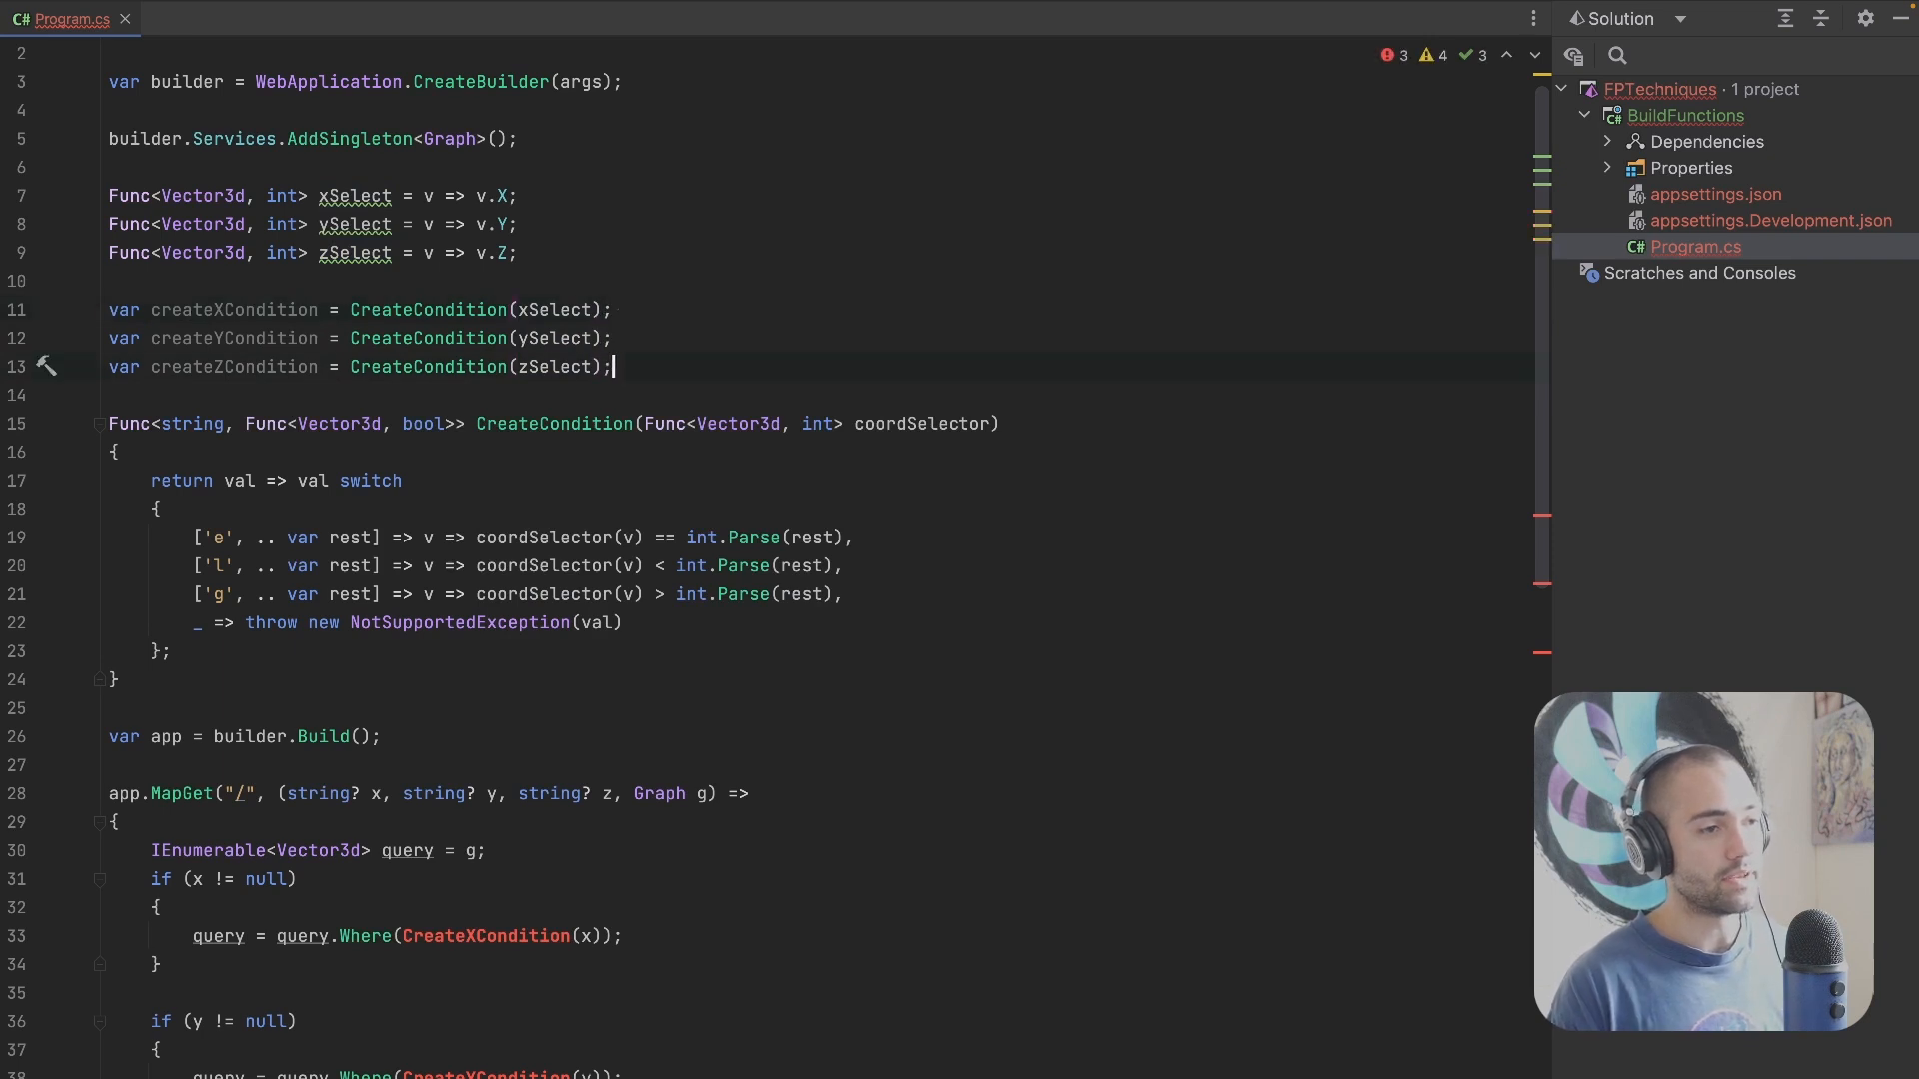
Step: Review the selector lambdas, CreateCondition calls and the endpoint mapping in Program.cs
key(Escape)
click(234, 310)
double_click(483, 935)
text(createXCondition)
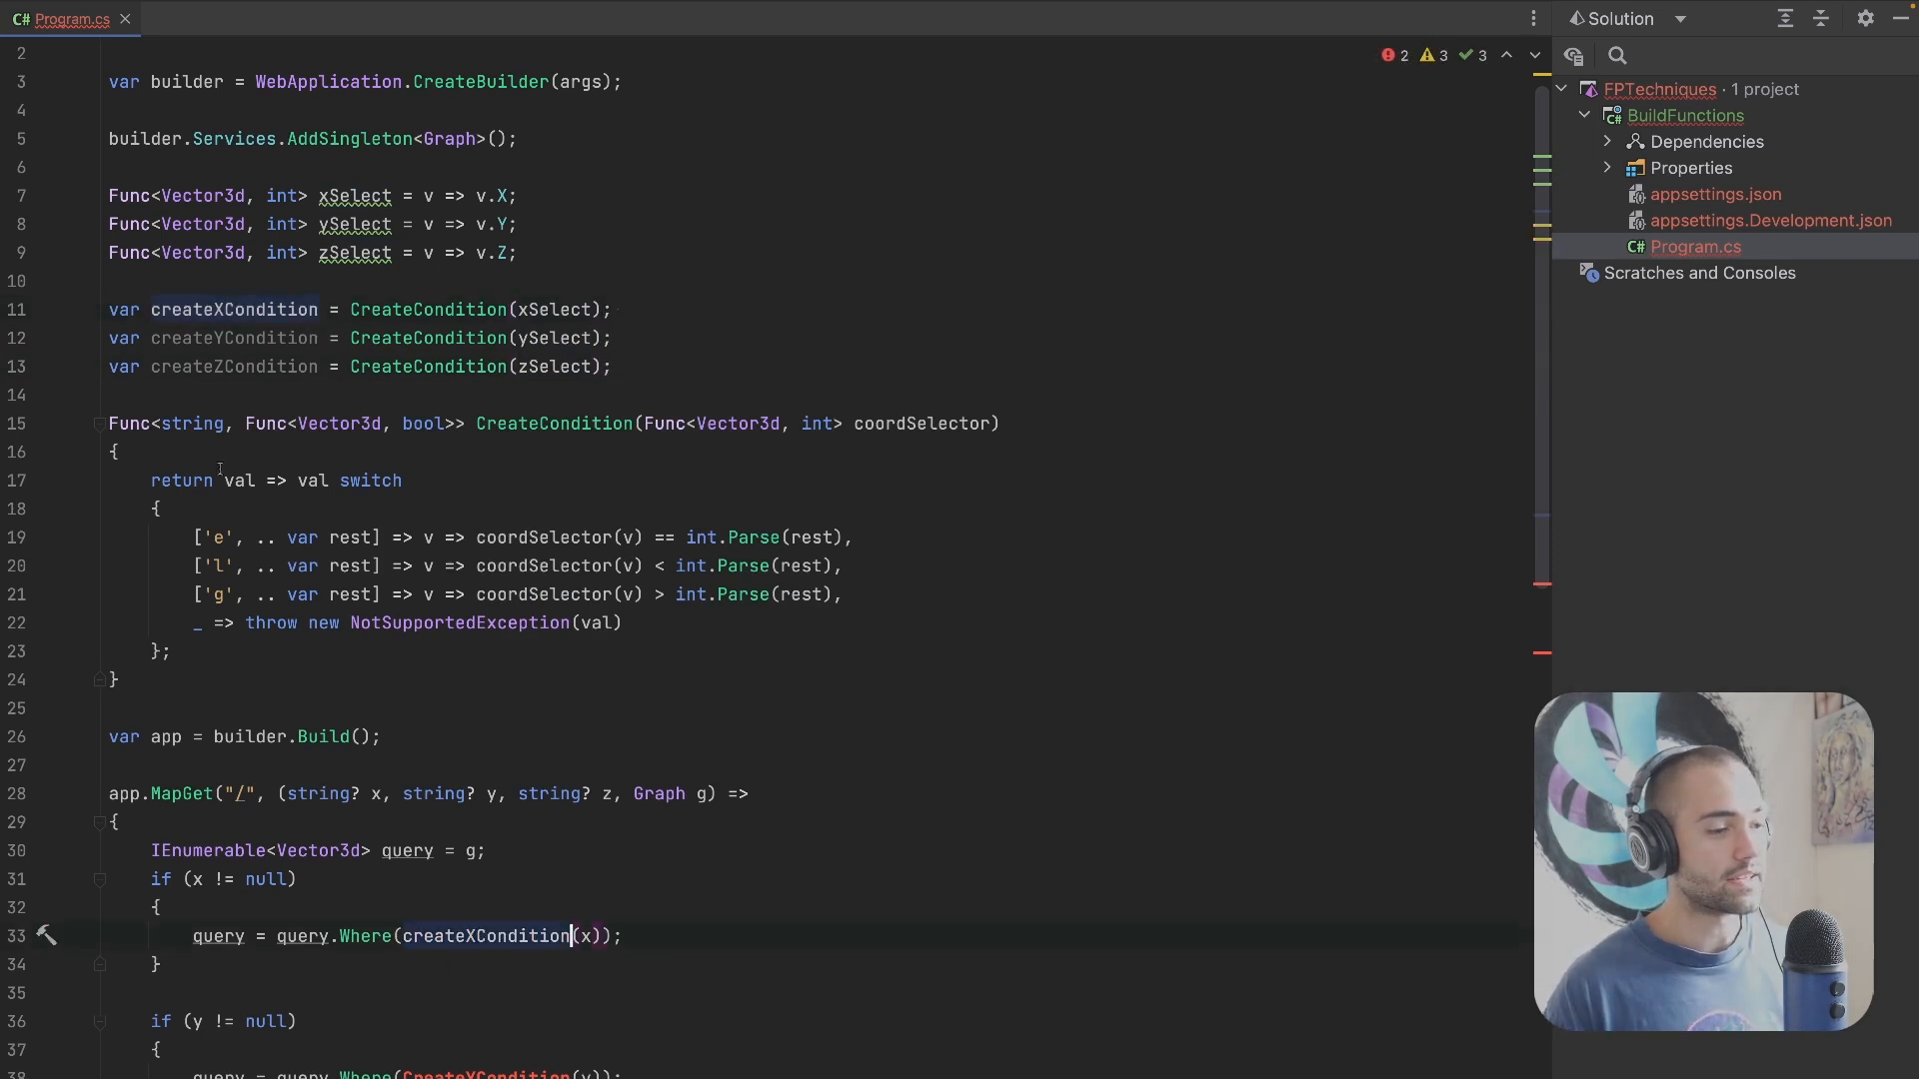
scroll(543, 656, down, 4)
text(Y)
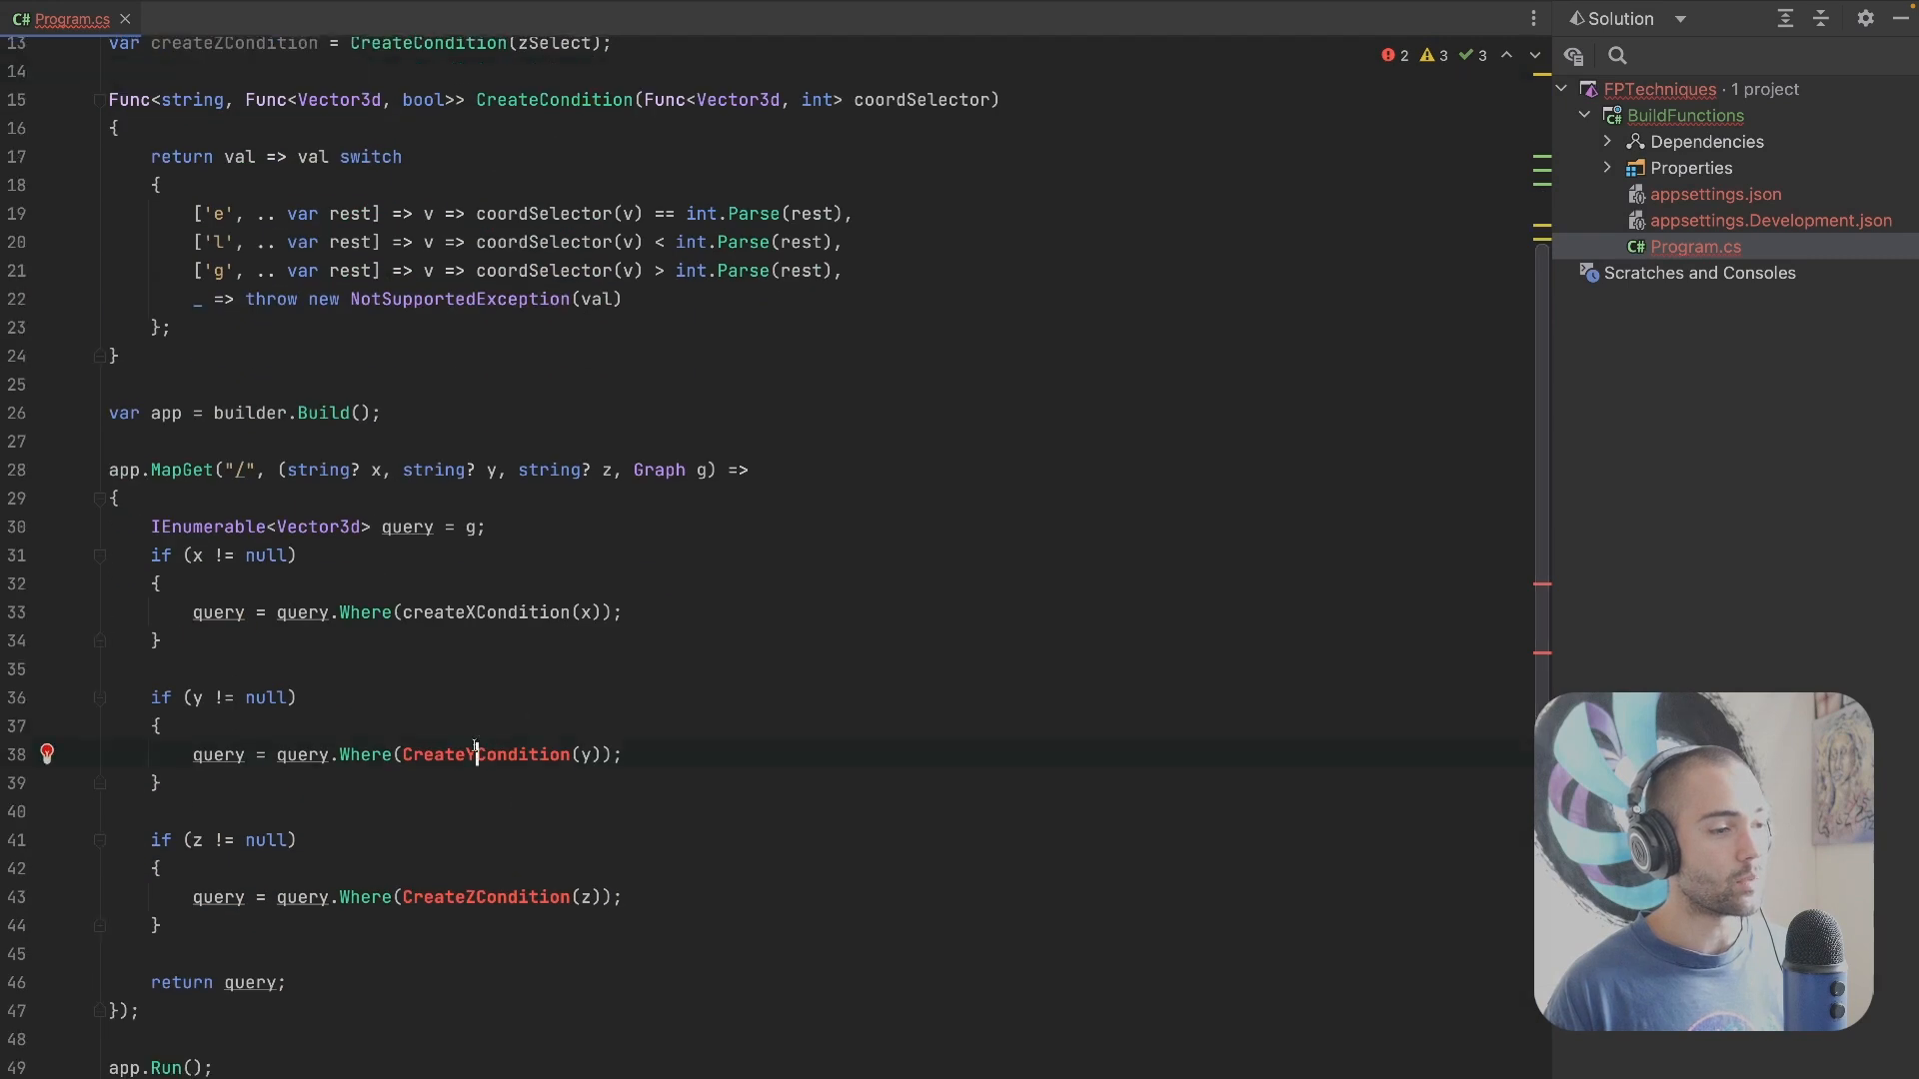
text(createYCondition)
scroll(542, 654, up, 1)
click(204, 123)
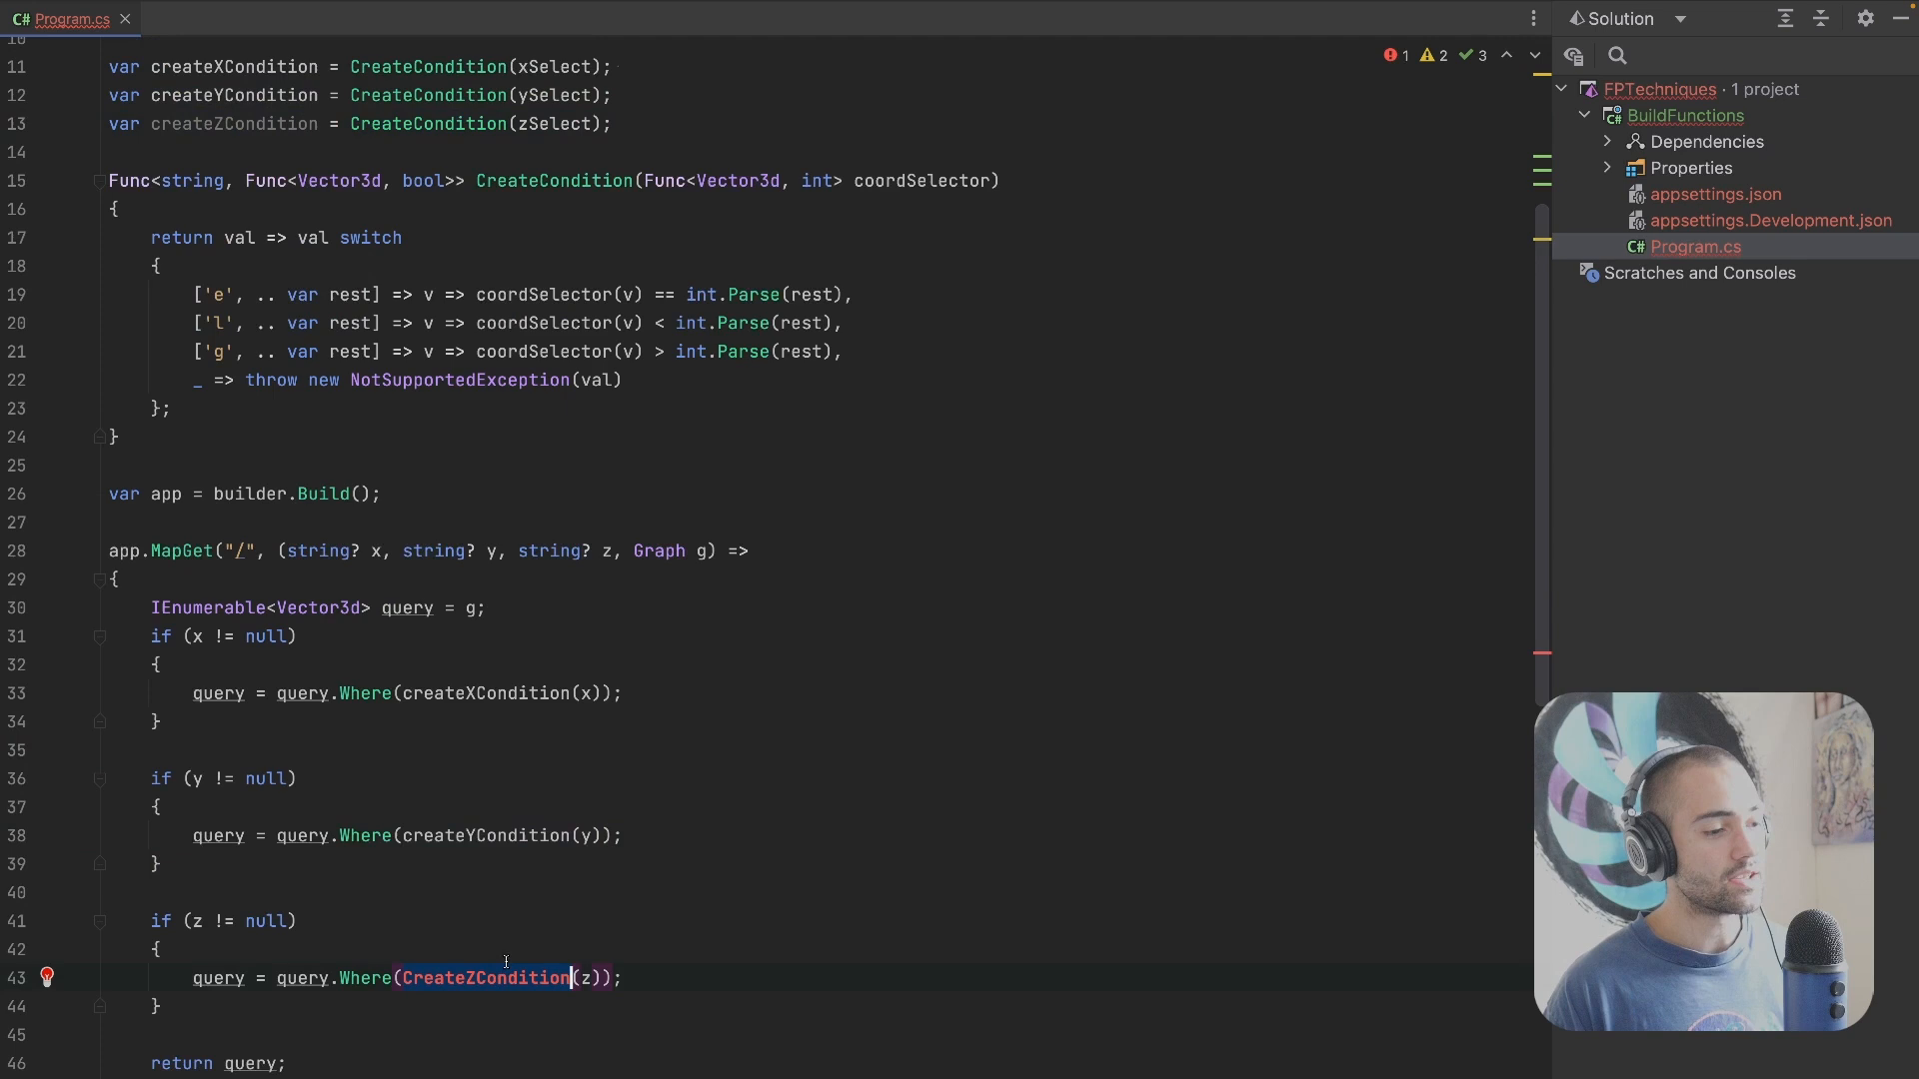
text(createZCondition)
drag(300, 1019, 111, 449)
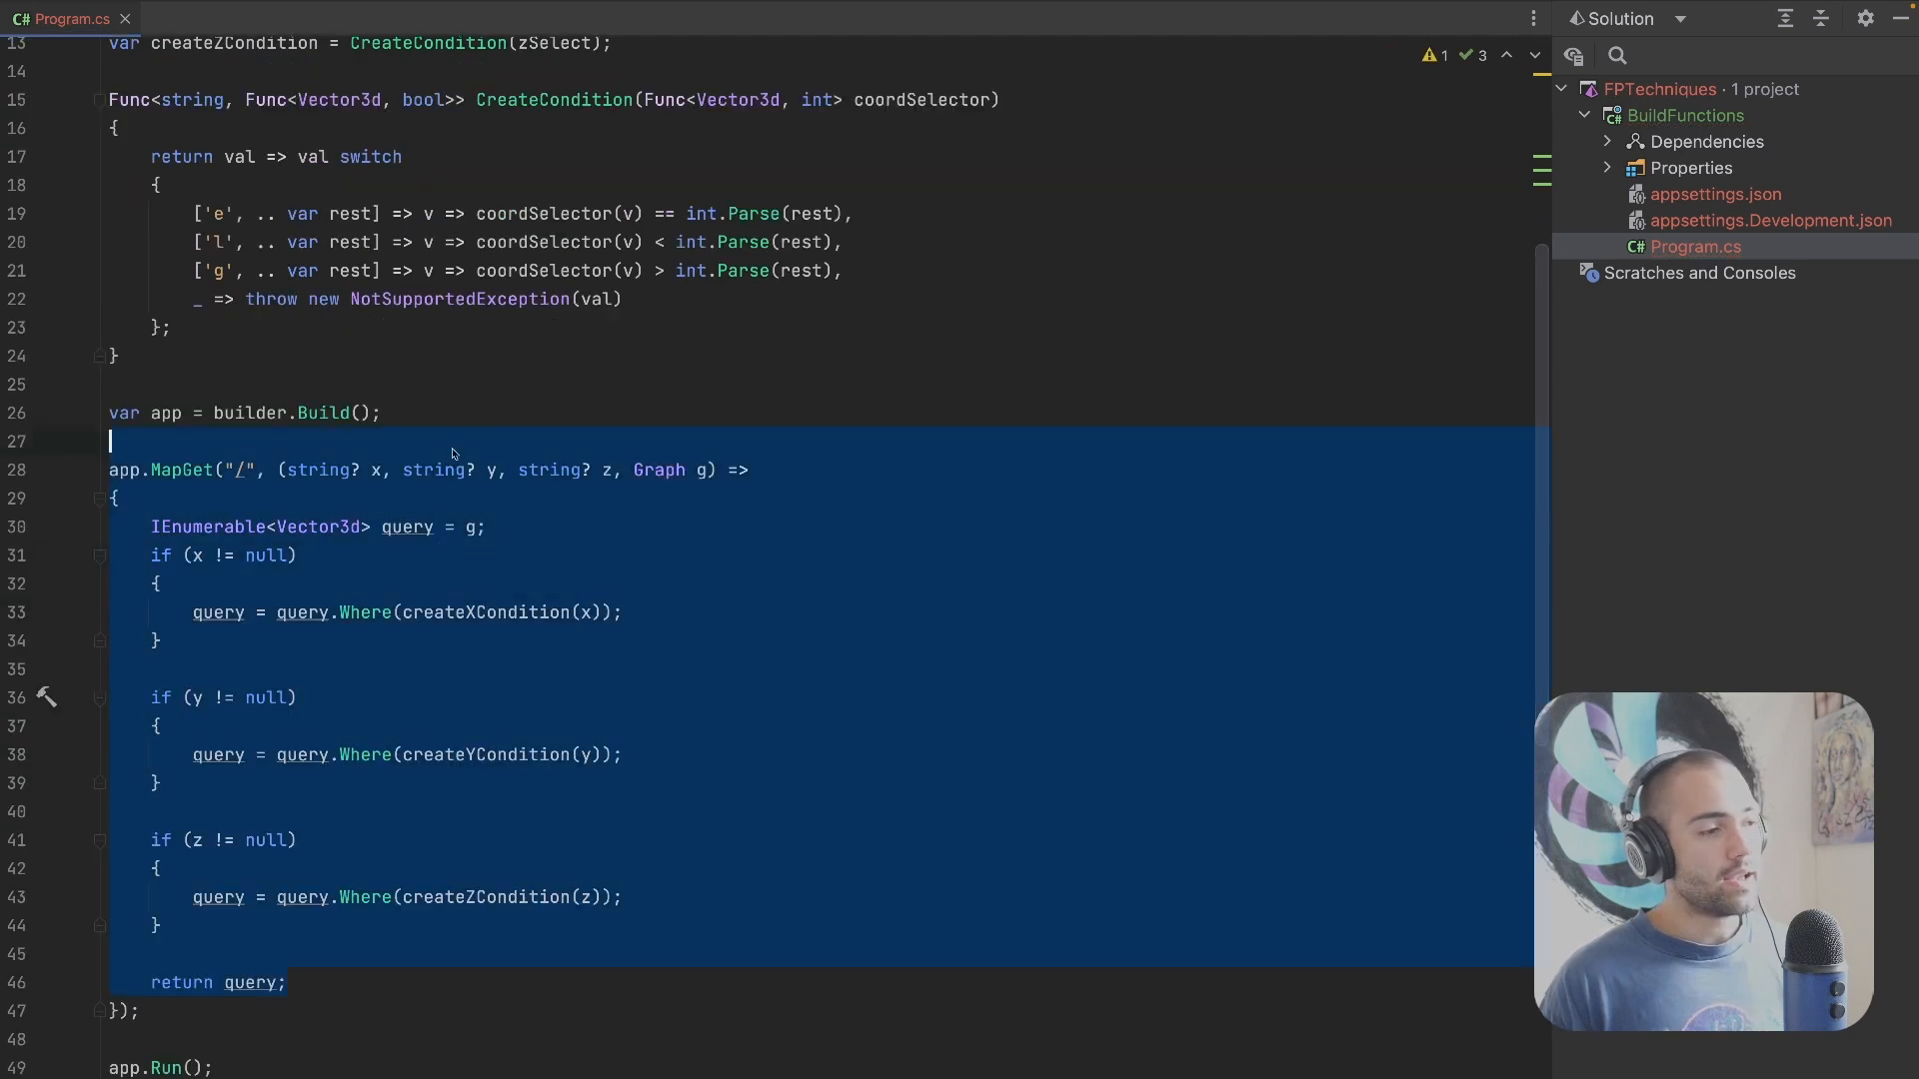
scroll(454, 451, up, 3)
scroll(600, 375, up, 2)
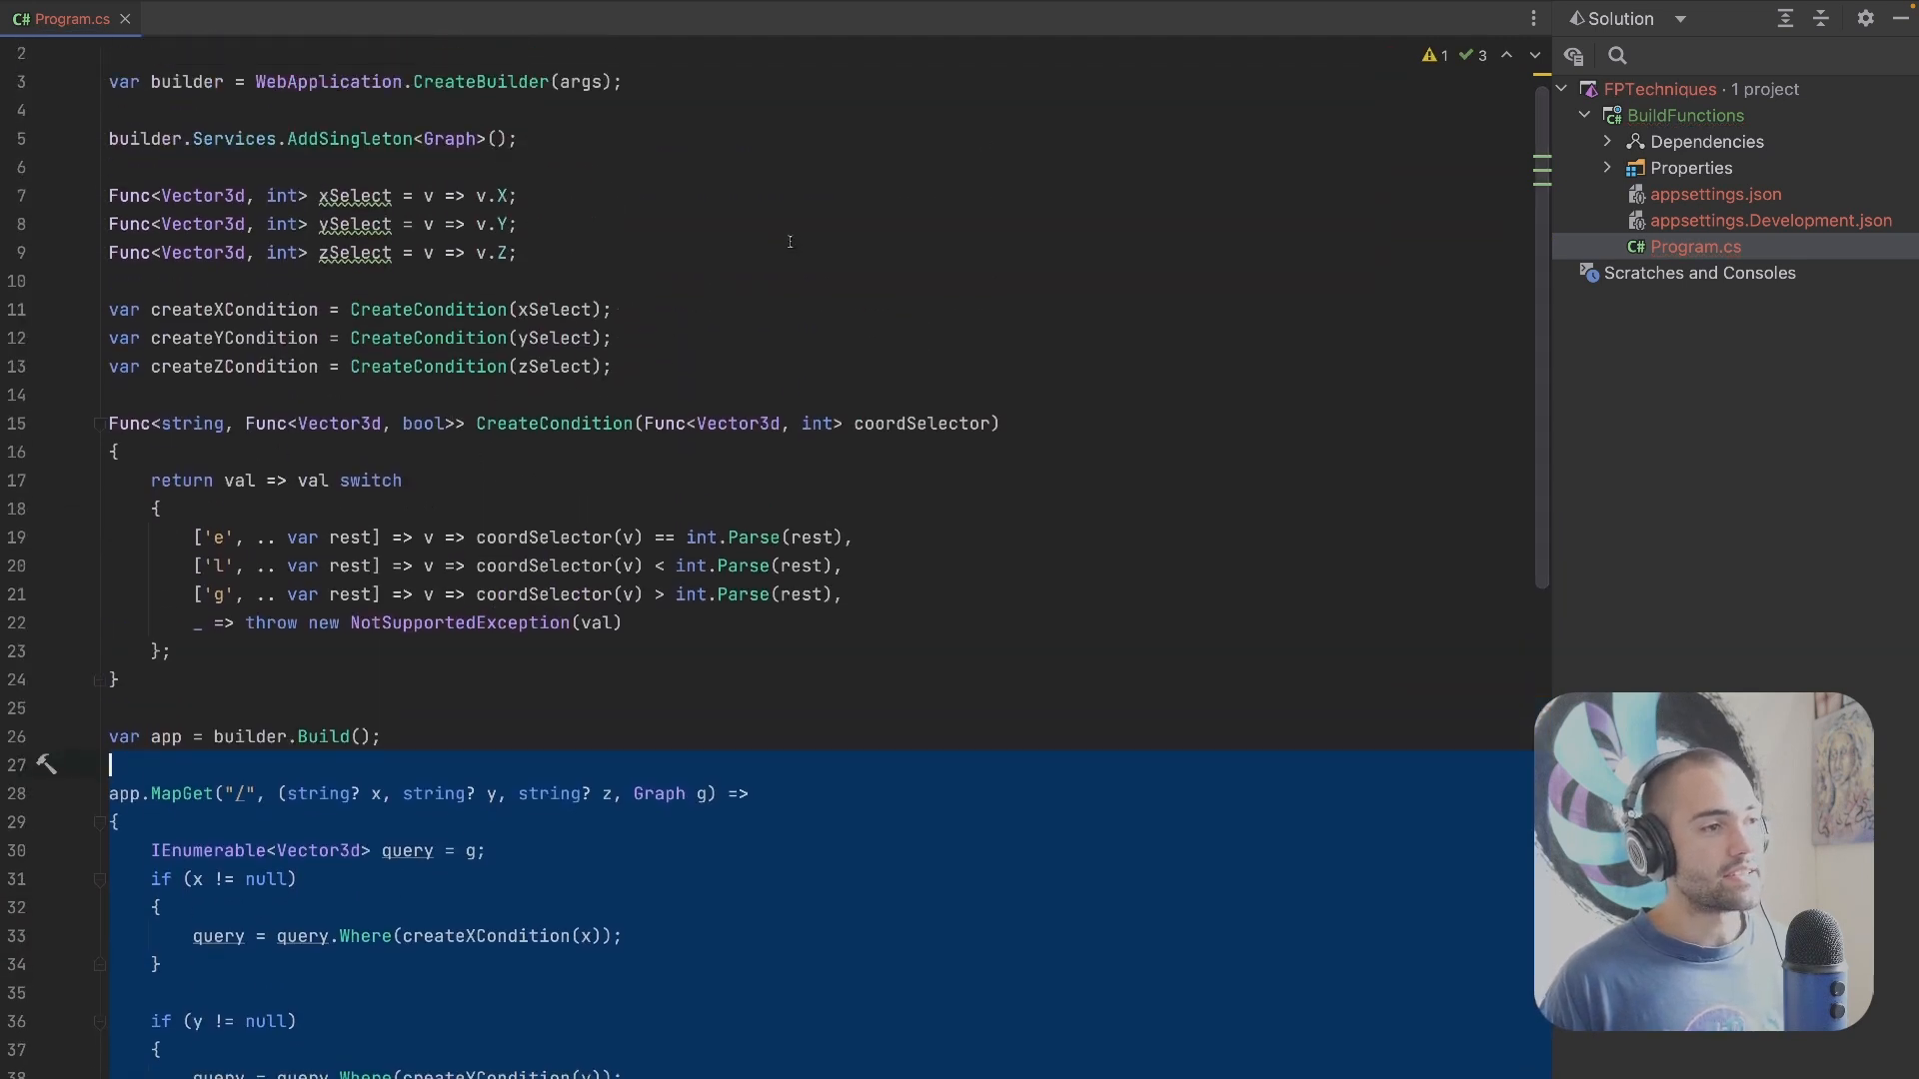
Step: Move the v => v.X, v.Y, v.Z lambdas inline into the three CreateCondition calls
mouse_move(516, 195)
mouse_down()
mouse_move(417, 195)
mouse_move(417, 252)
mouse_up()
key(BackSpace)
text(v => v.X)
key(ctrl+x)
double_click(558, 338)
key(ctrl+v)
key(ctrl+x)
double_click(556, 366)
key(ctrl+v)
click(114, 281)
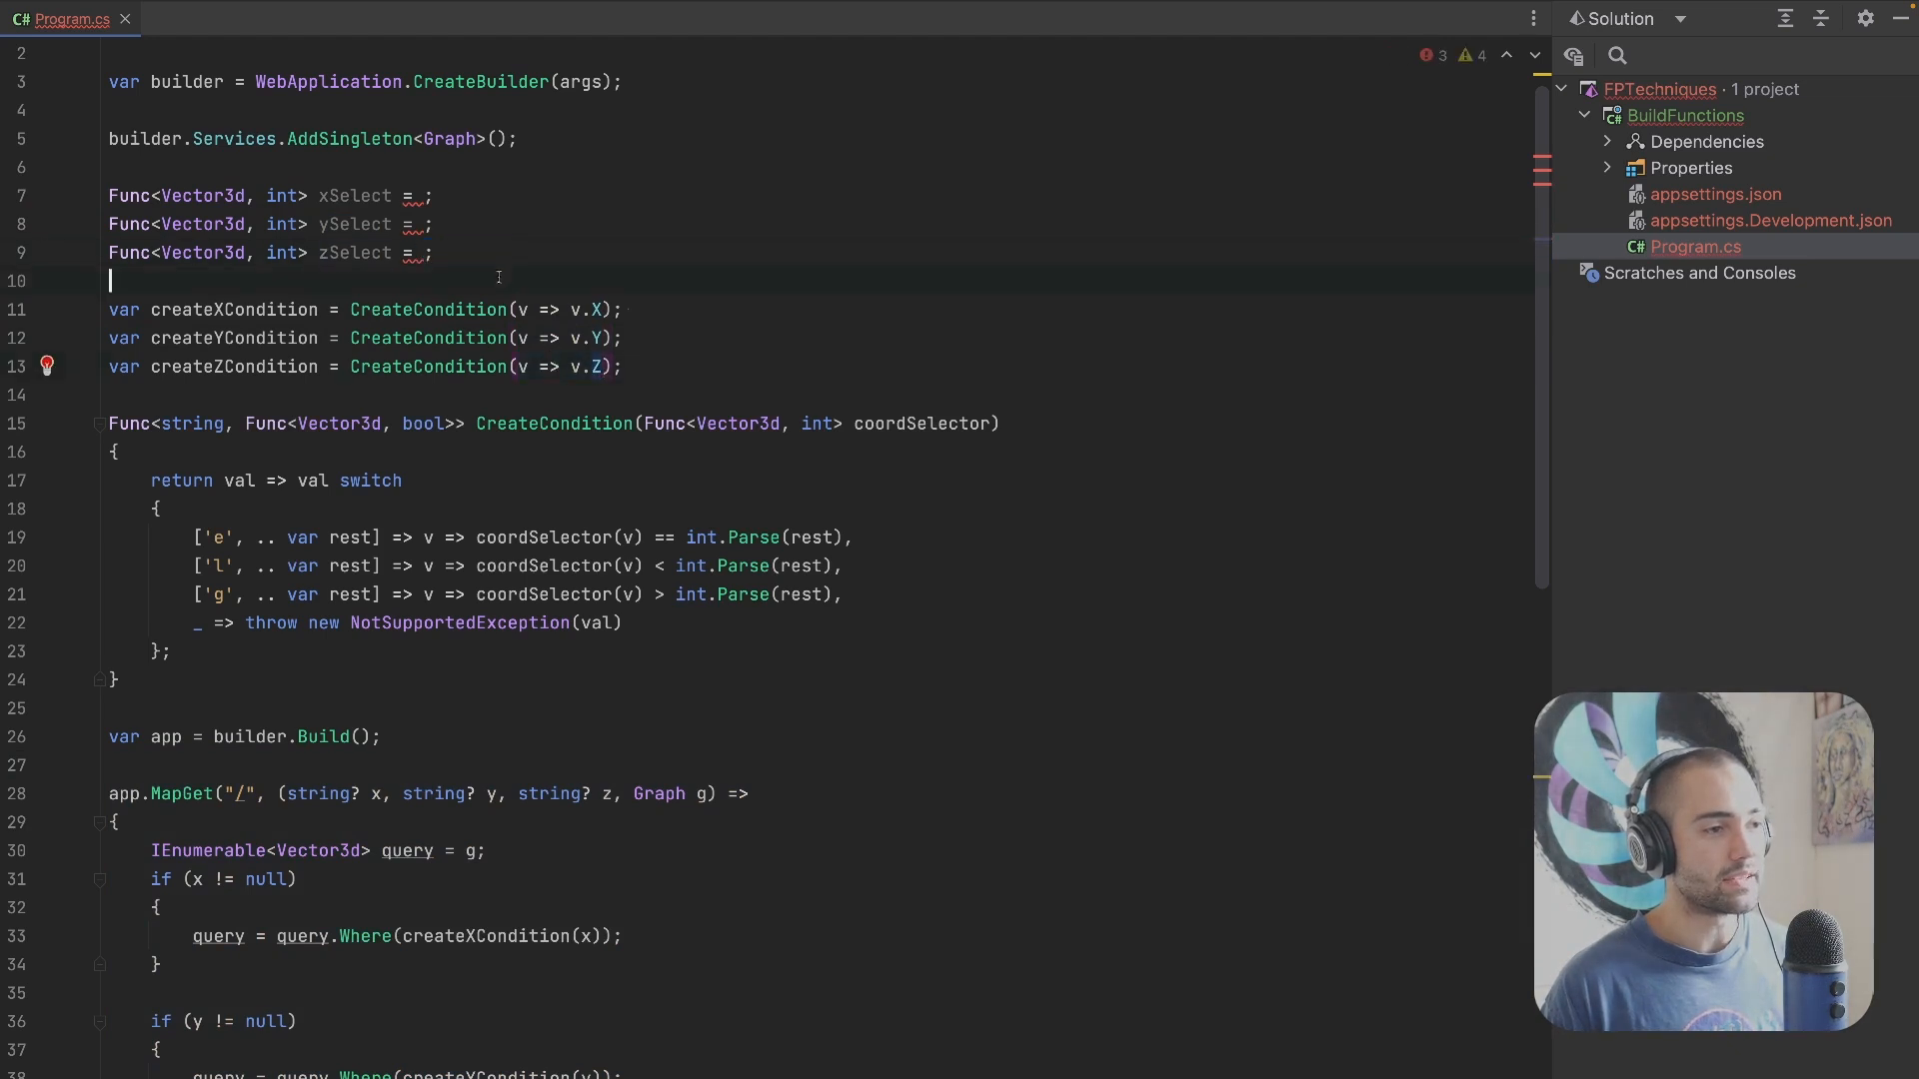
Step: Delete the now-empty xSelect/ySelect/zSelect declaration lines and review the condition declarations
key(shift+Up)
key(shift+Up)
key(shift+Up)
key(BackSpace)
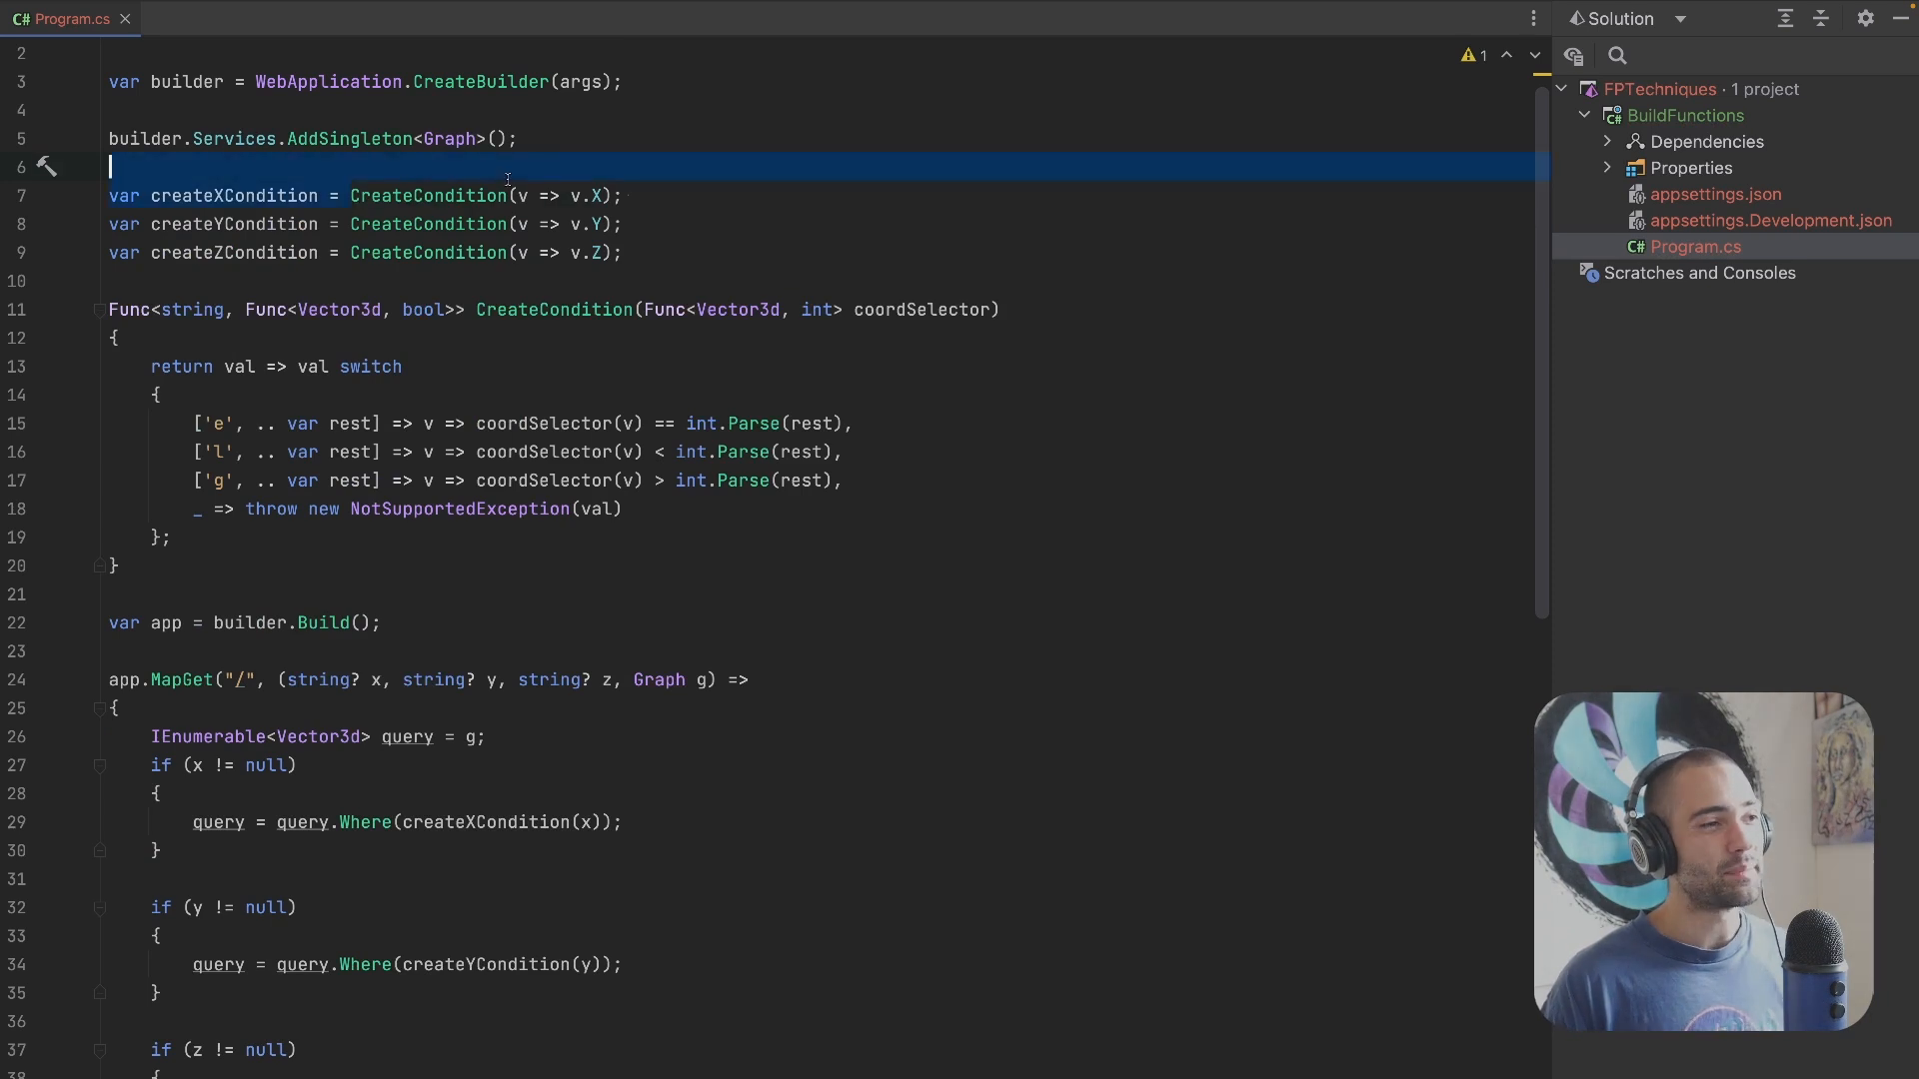
scroll(626, 674, down, 3)
click(628, 674)
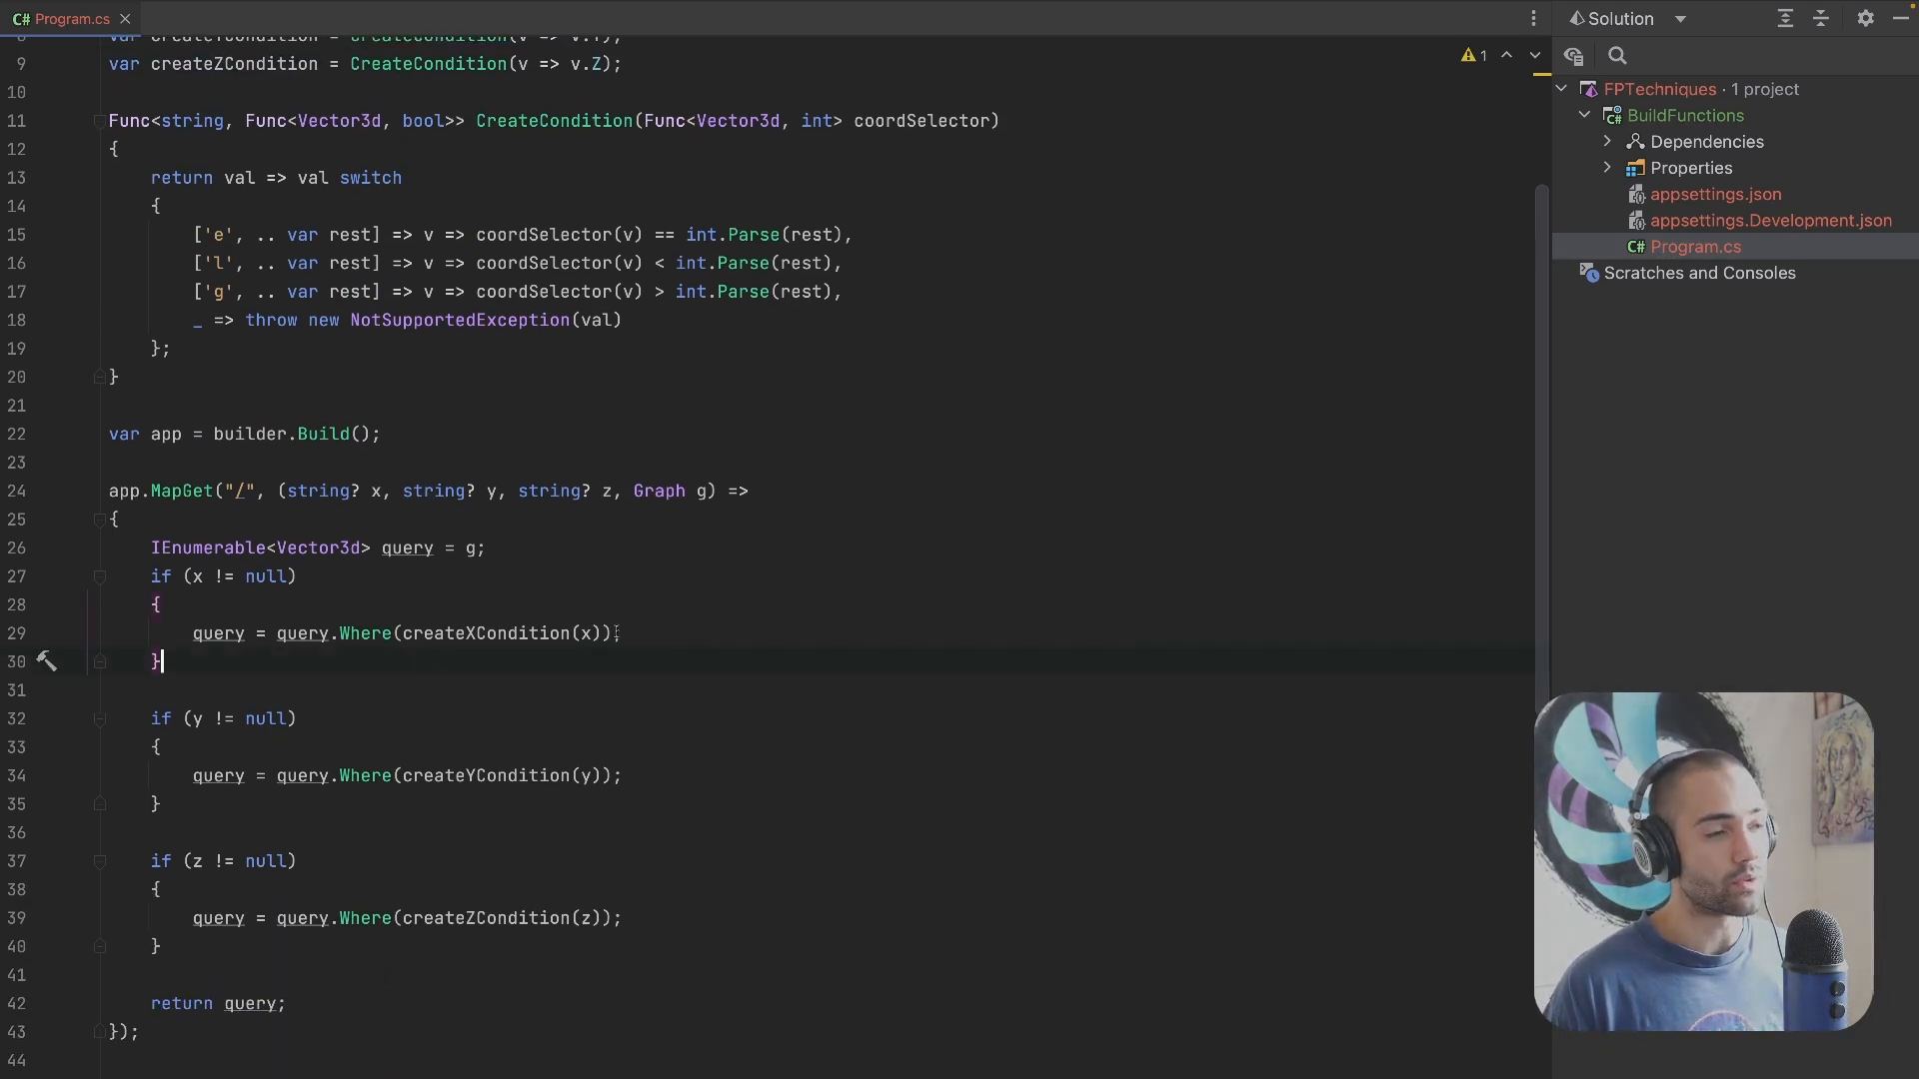
scroll(627, 675, up, 3)
click(268, 169)
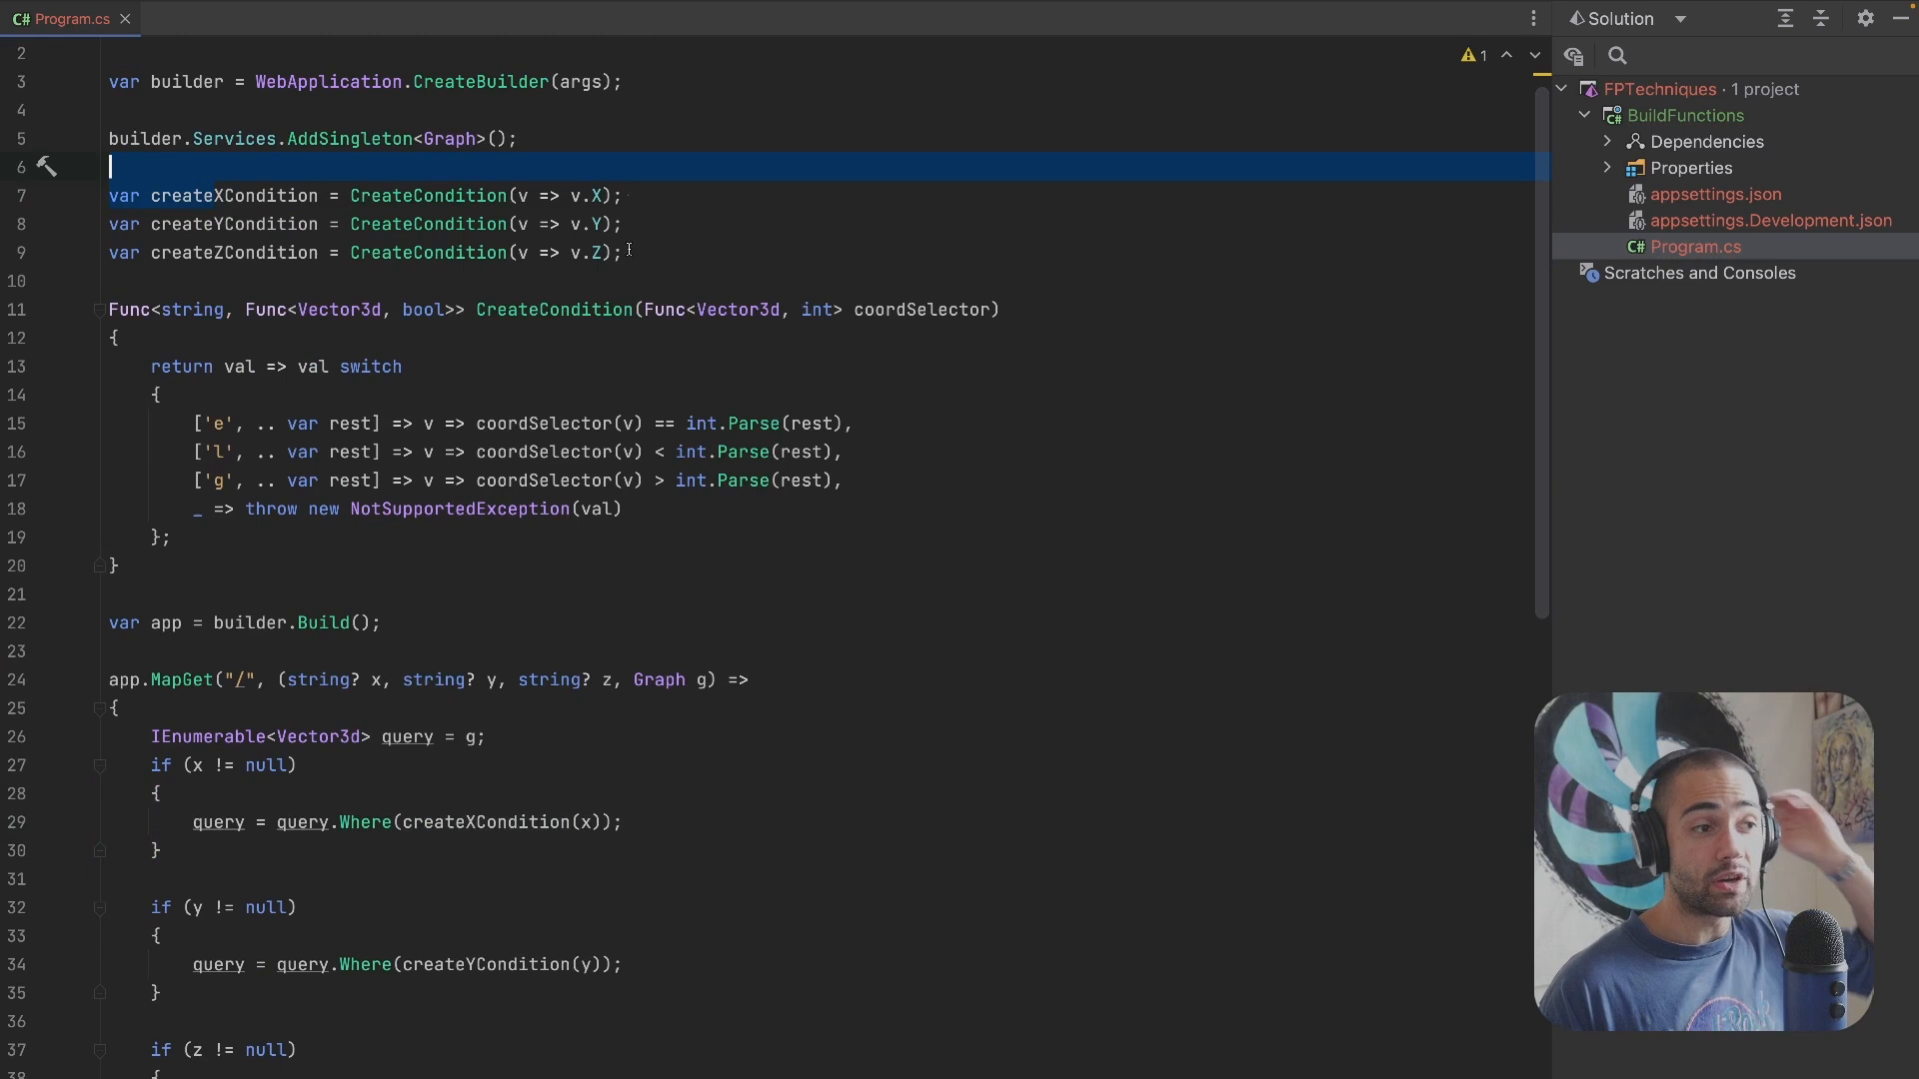
drag(225, 195, 245, 253)
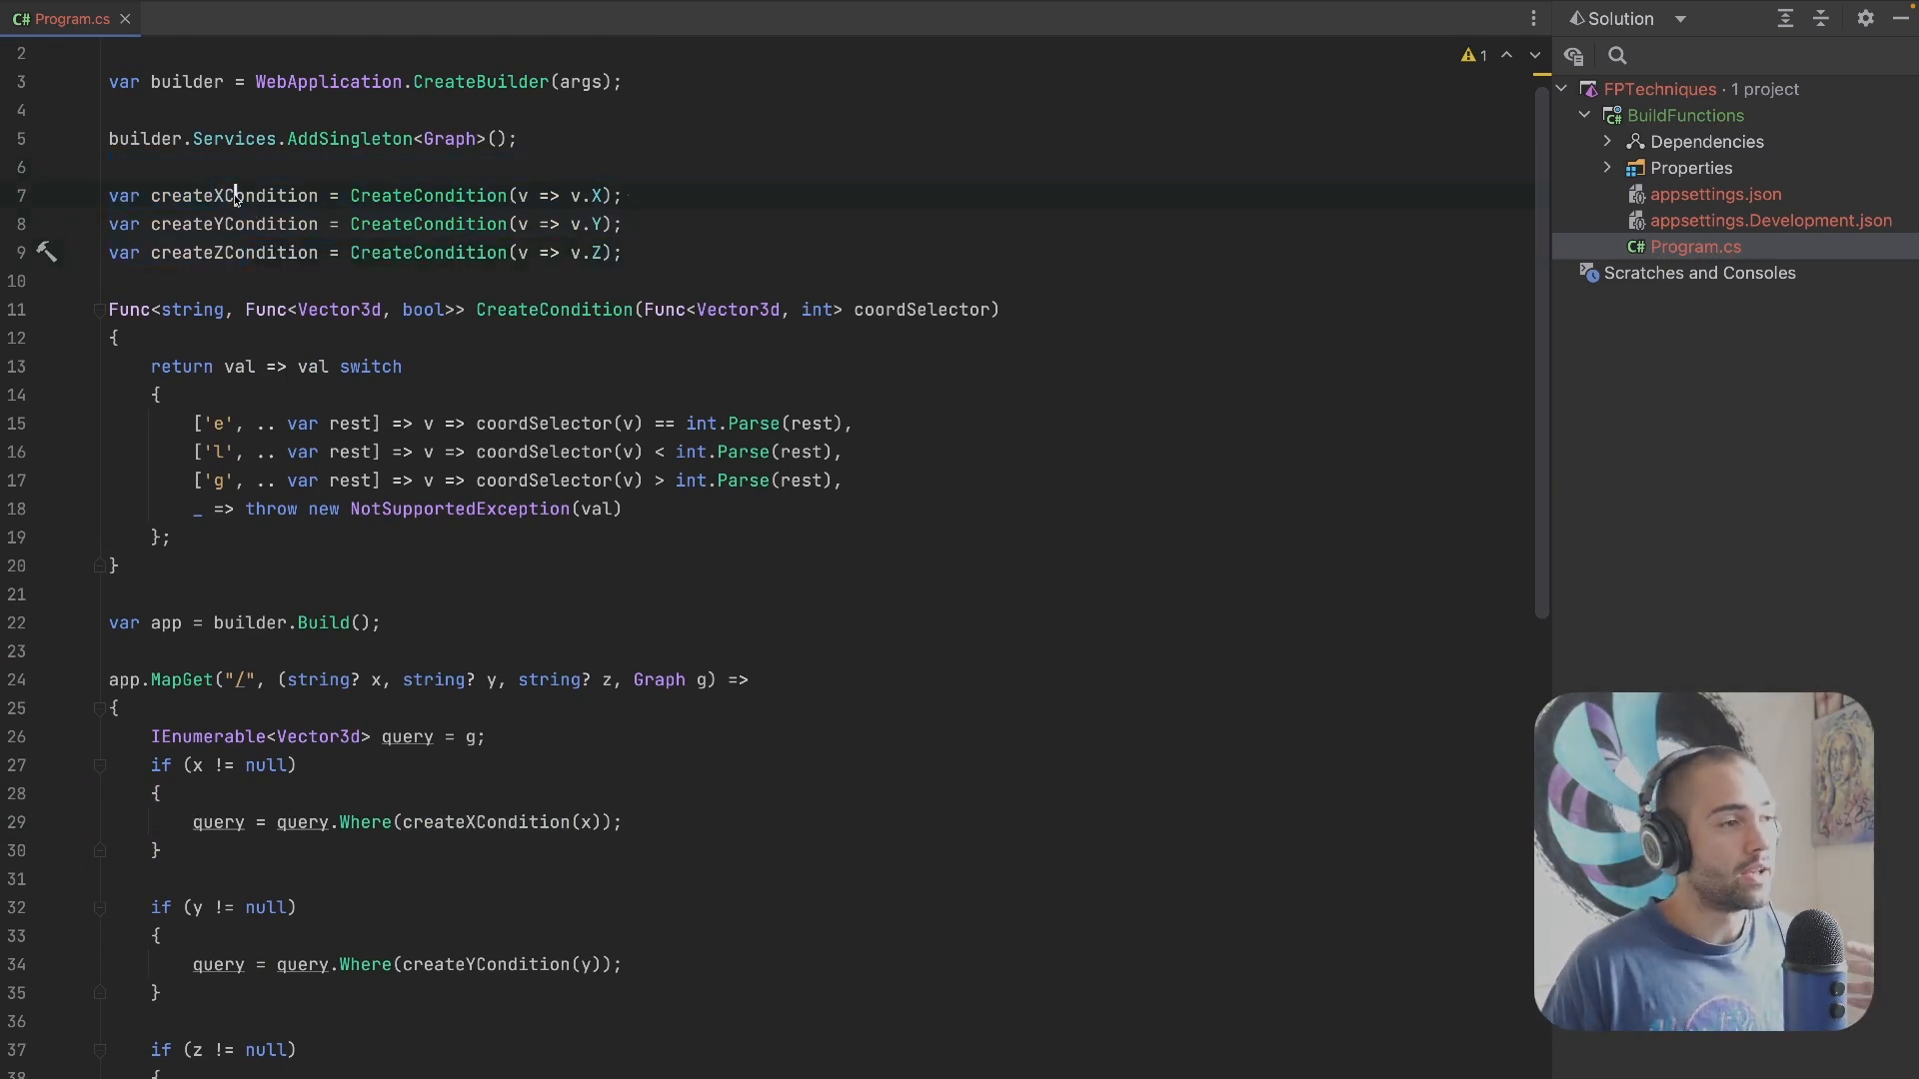
scroll(655, 155, up, 1)
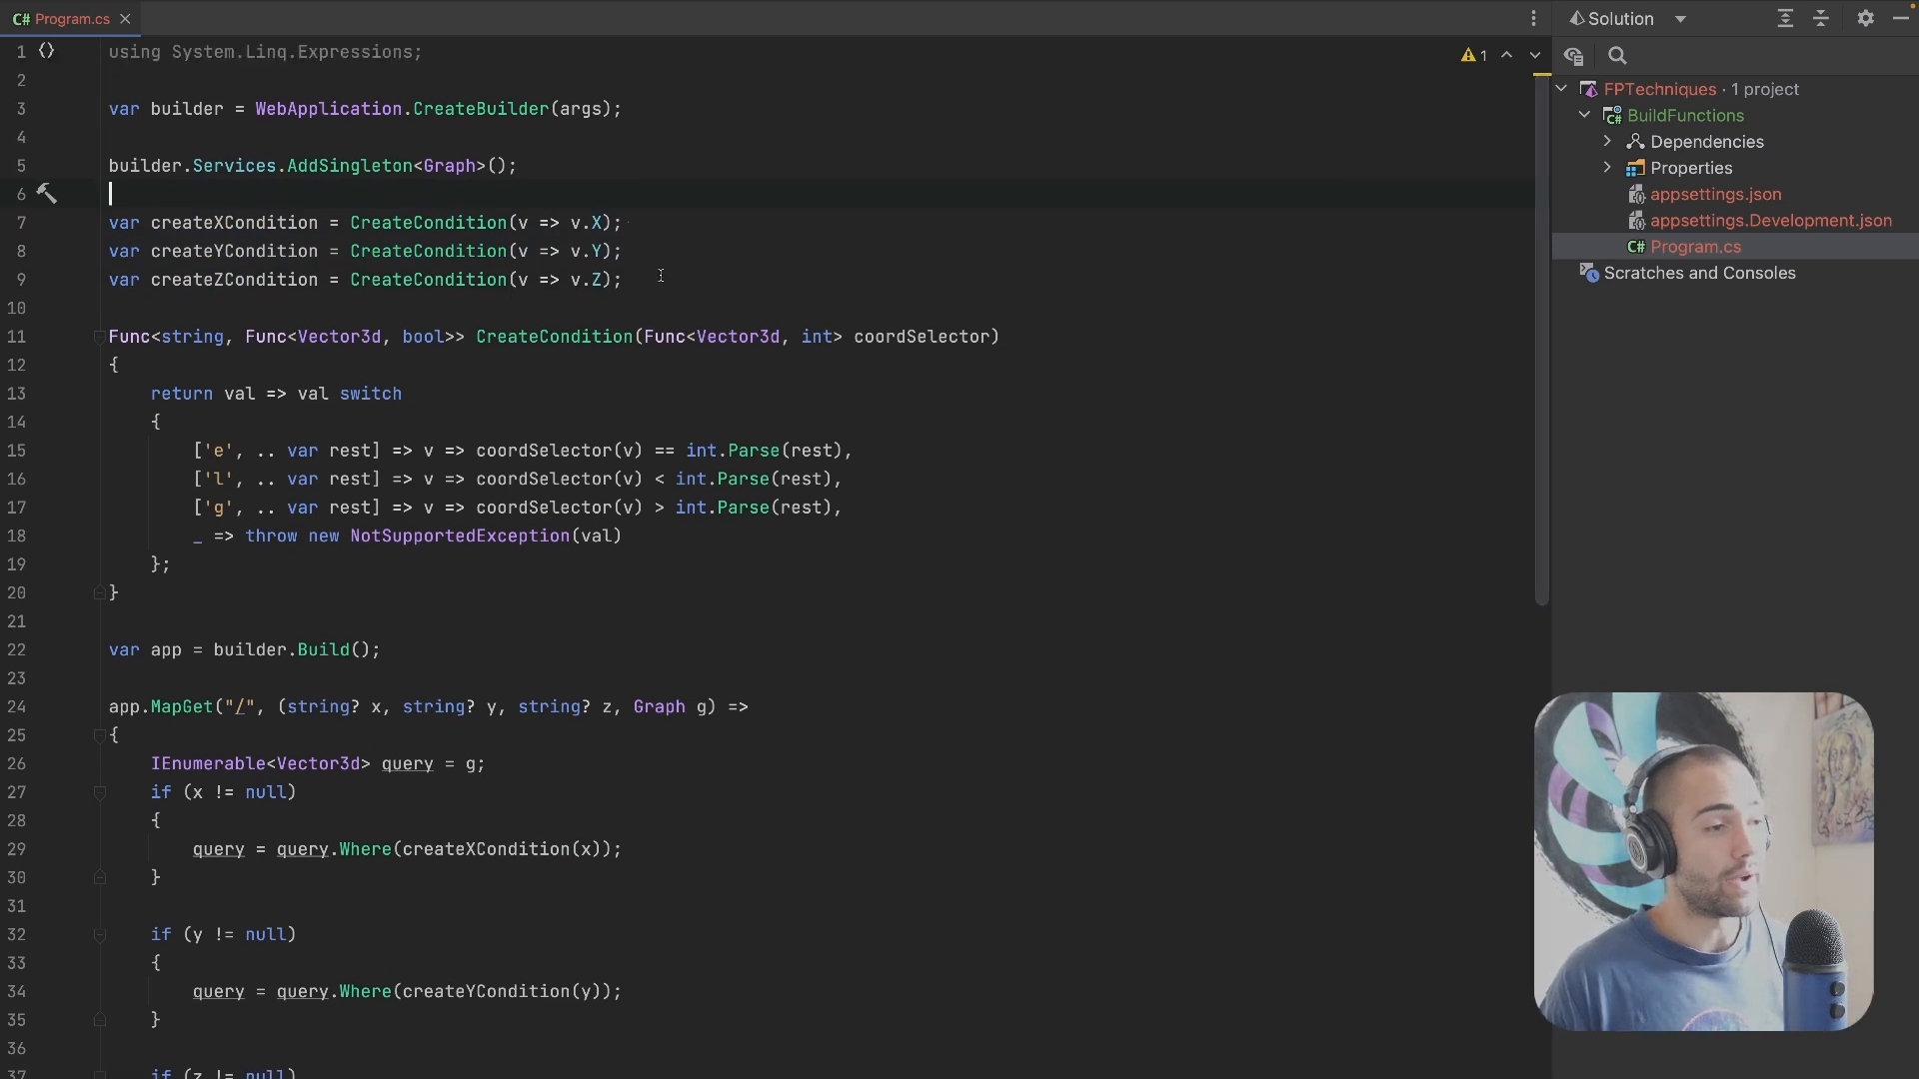
Step: In Brave, query ?x=e5, ?x=l5 and ?x=l5&y=g10 to check the filtered points
key(ctrl+Left)
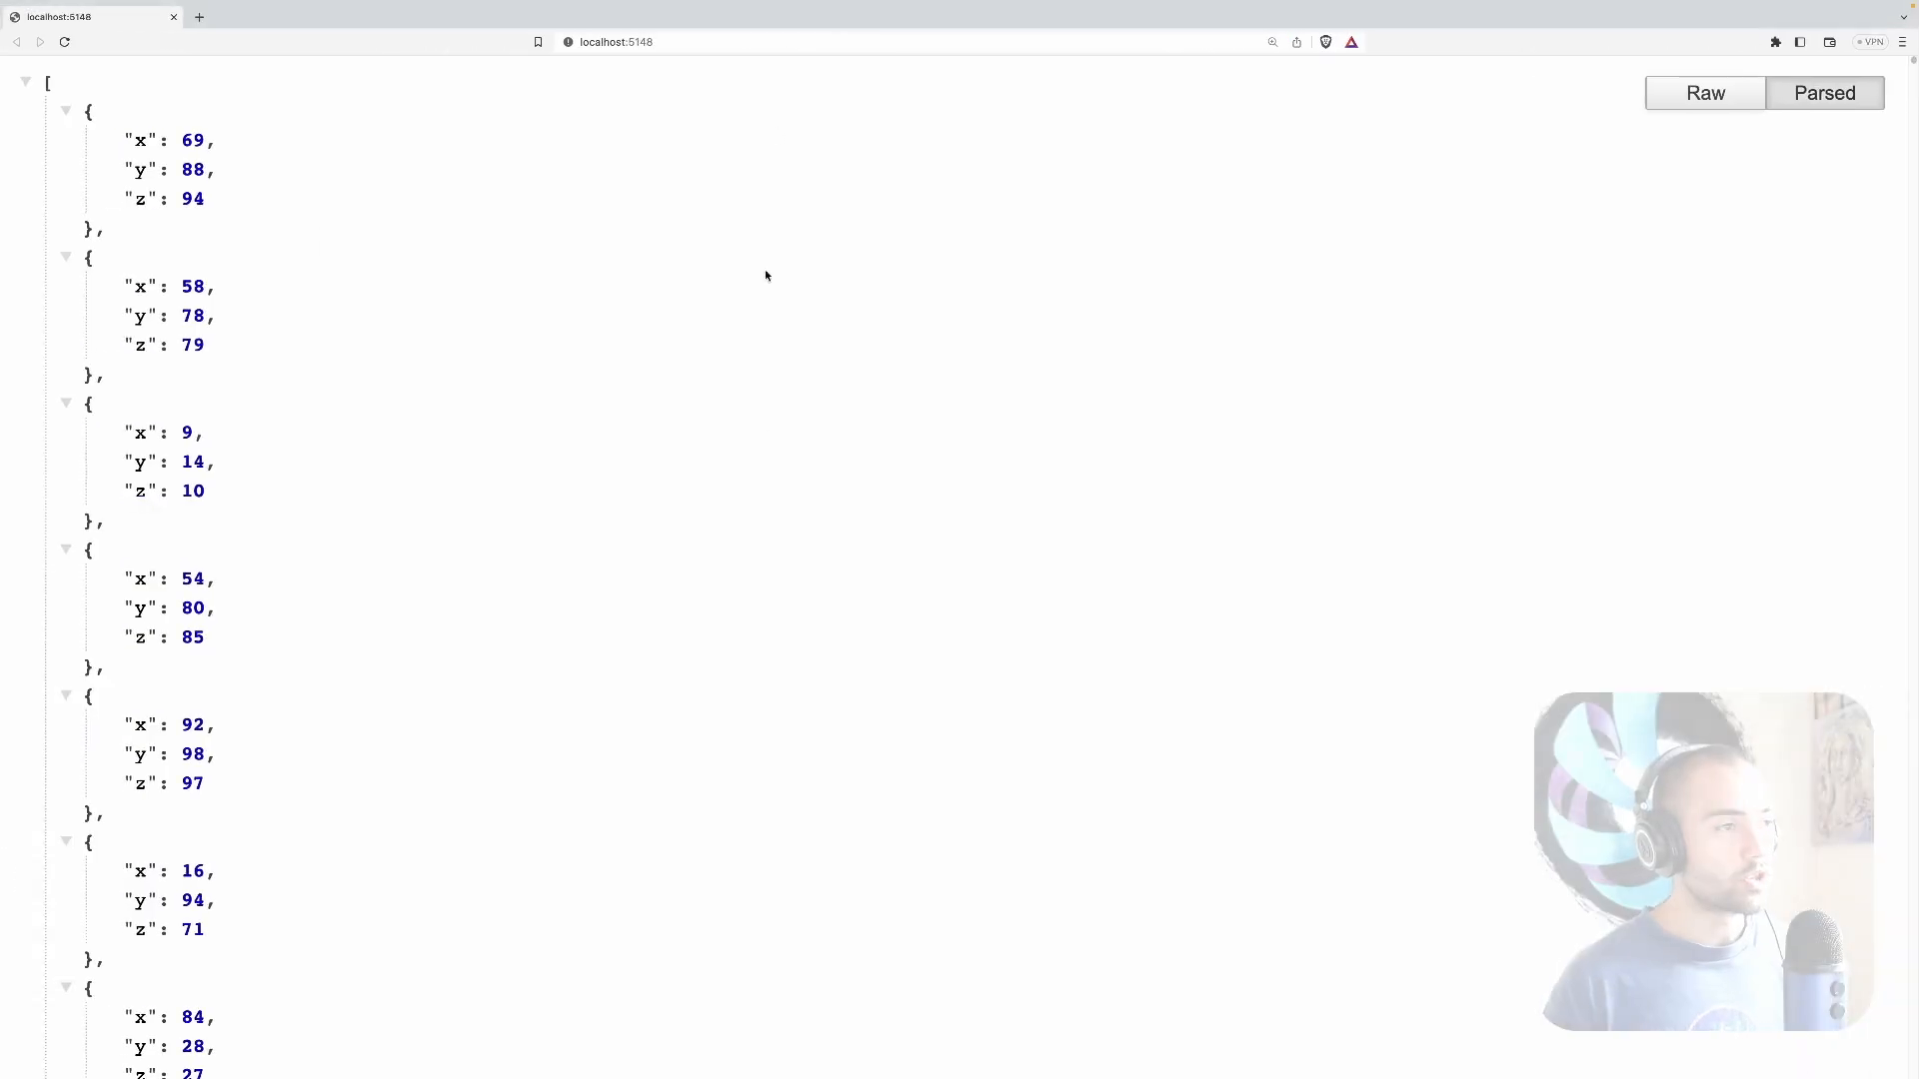
text(?x)
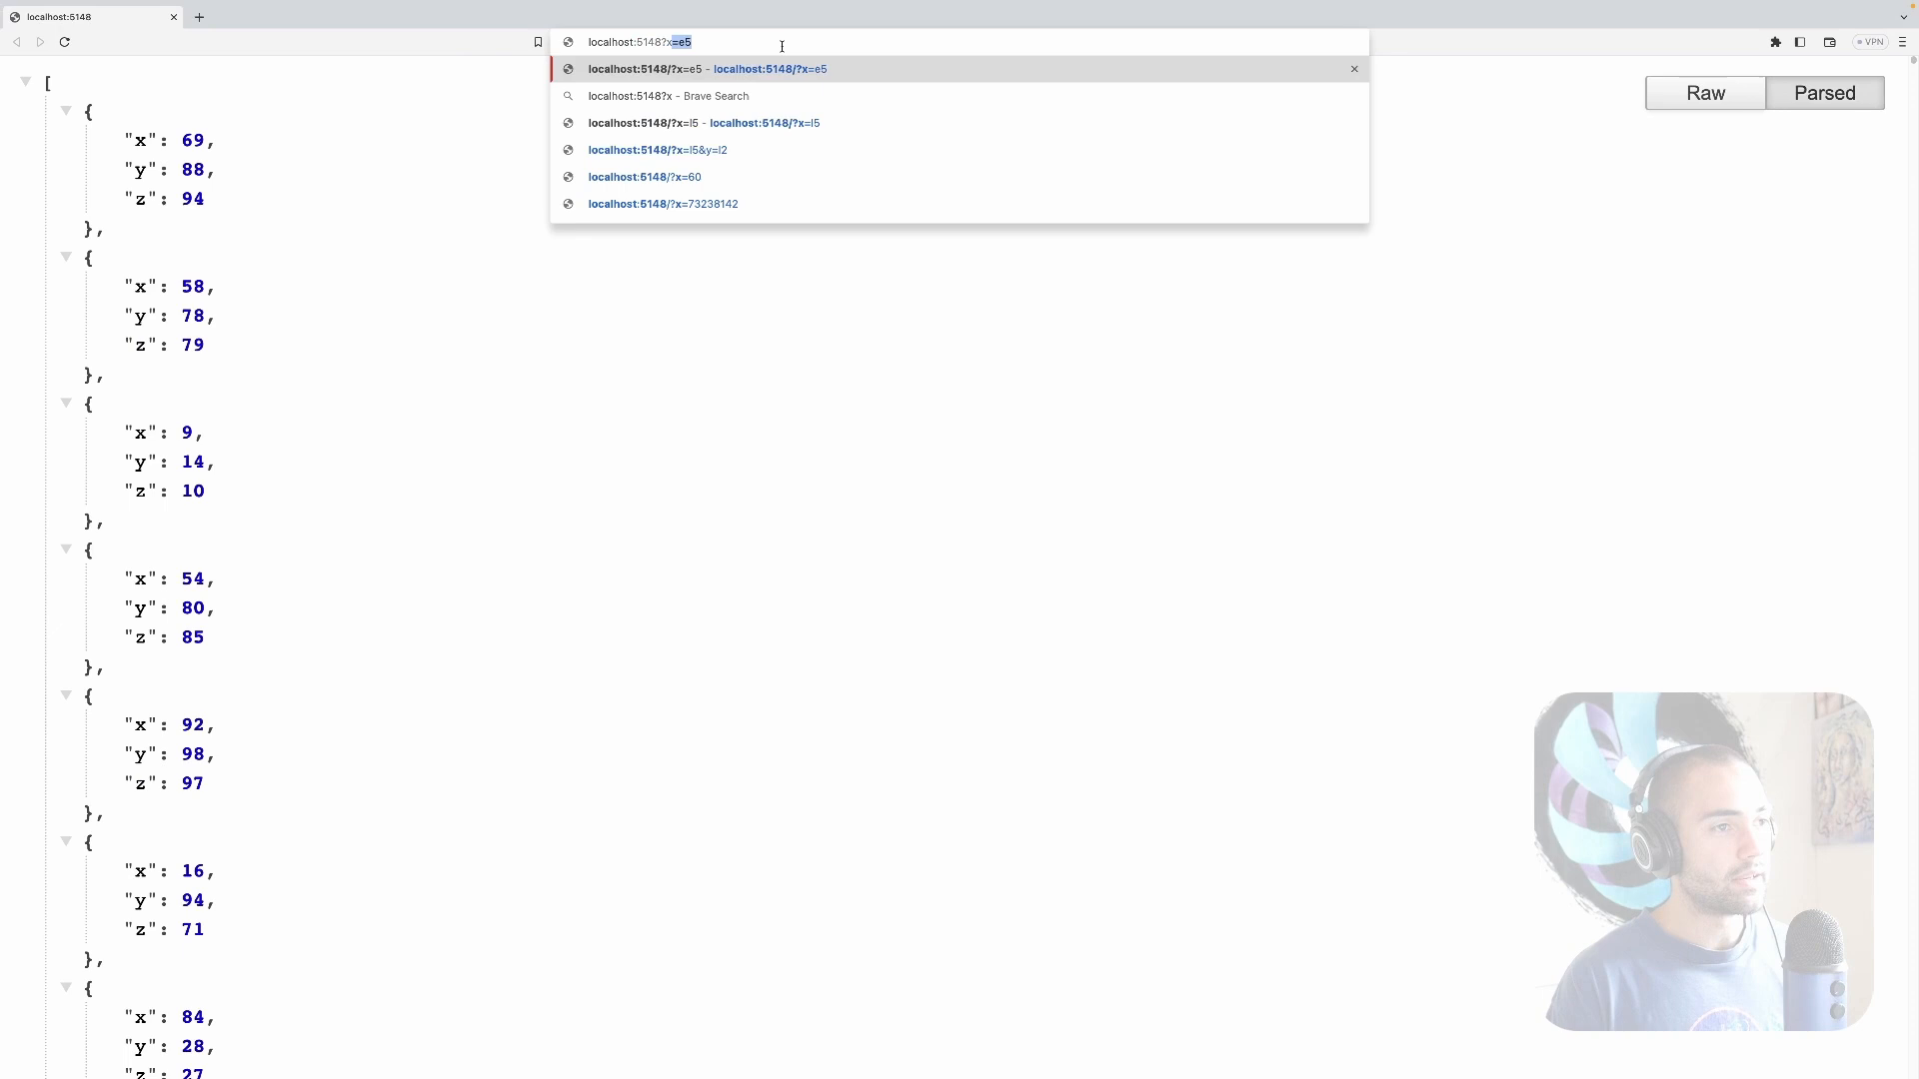
key(Return)
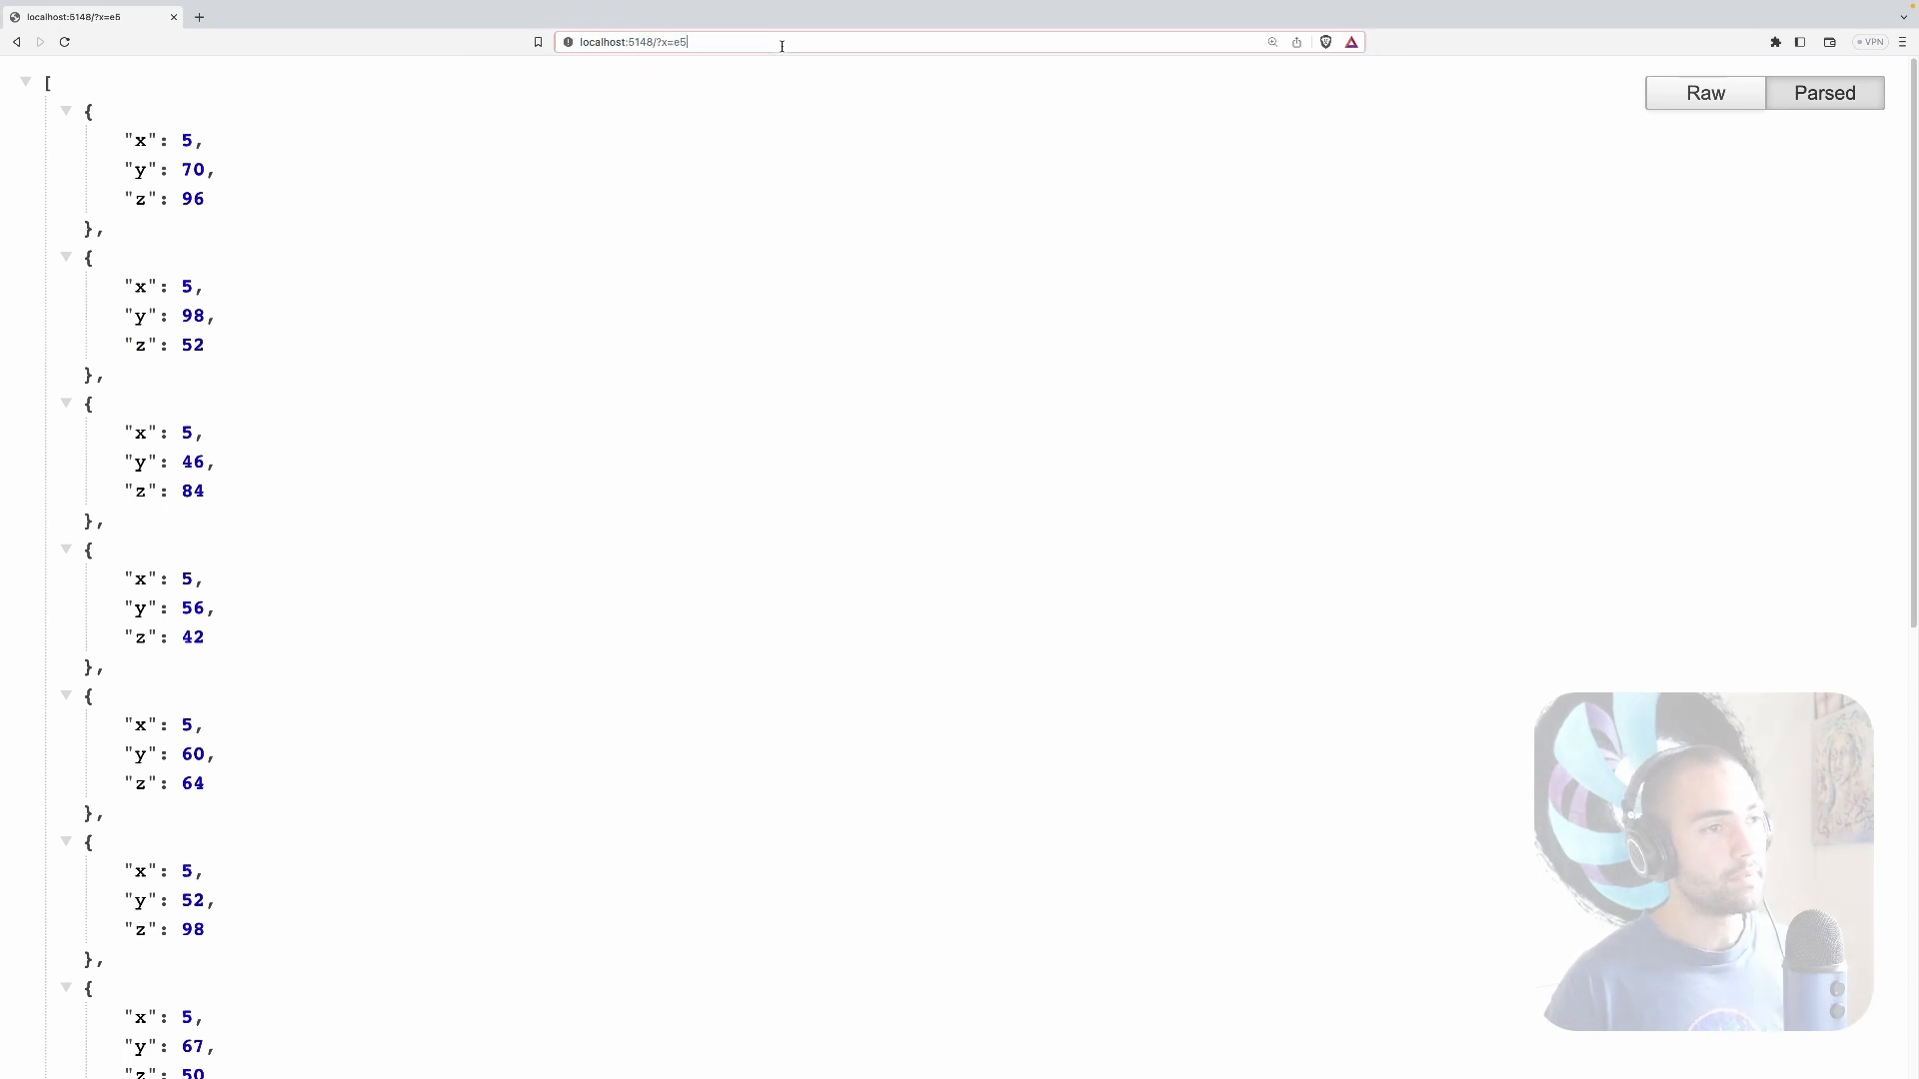
text(l5)
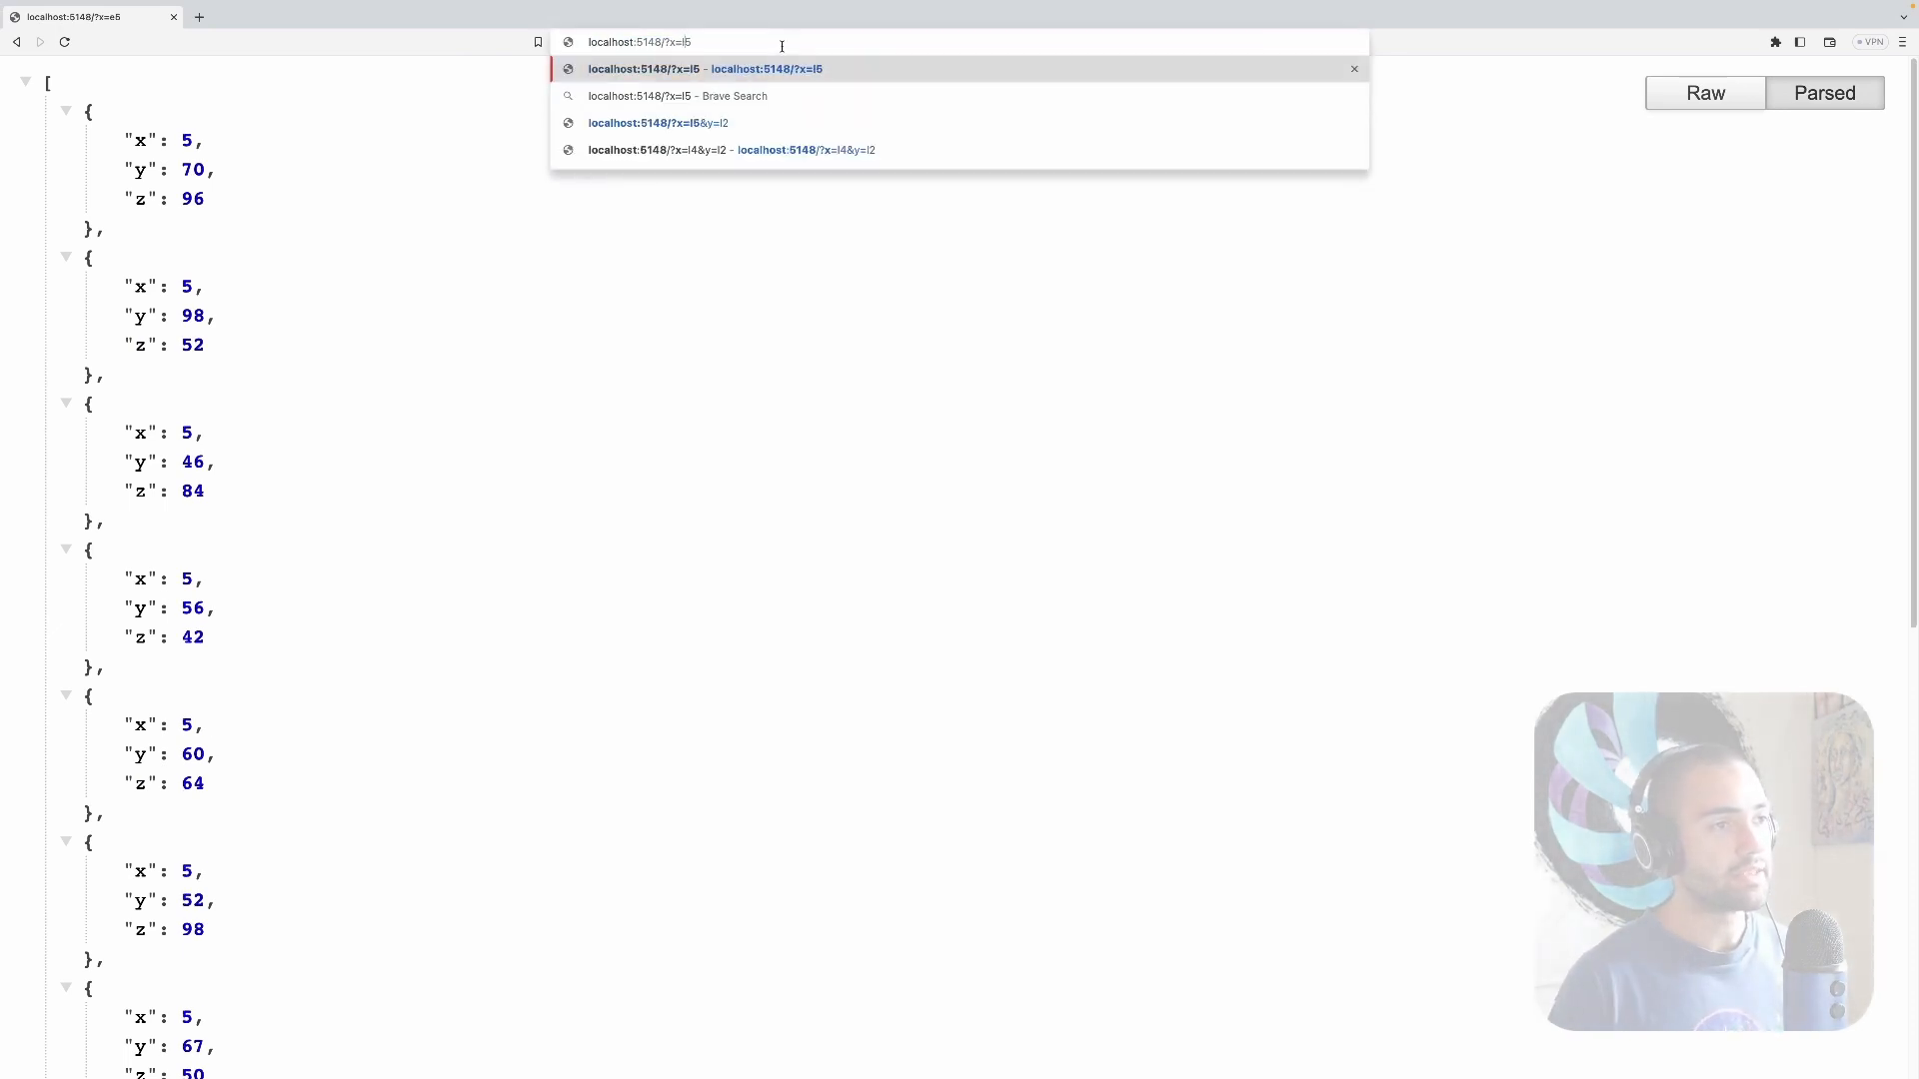
key(Return)
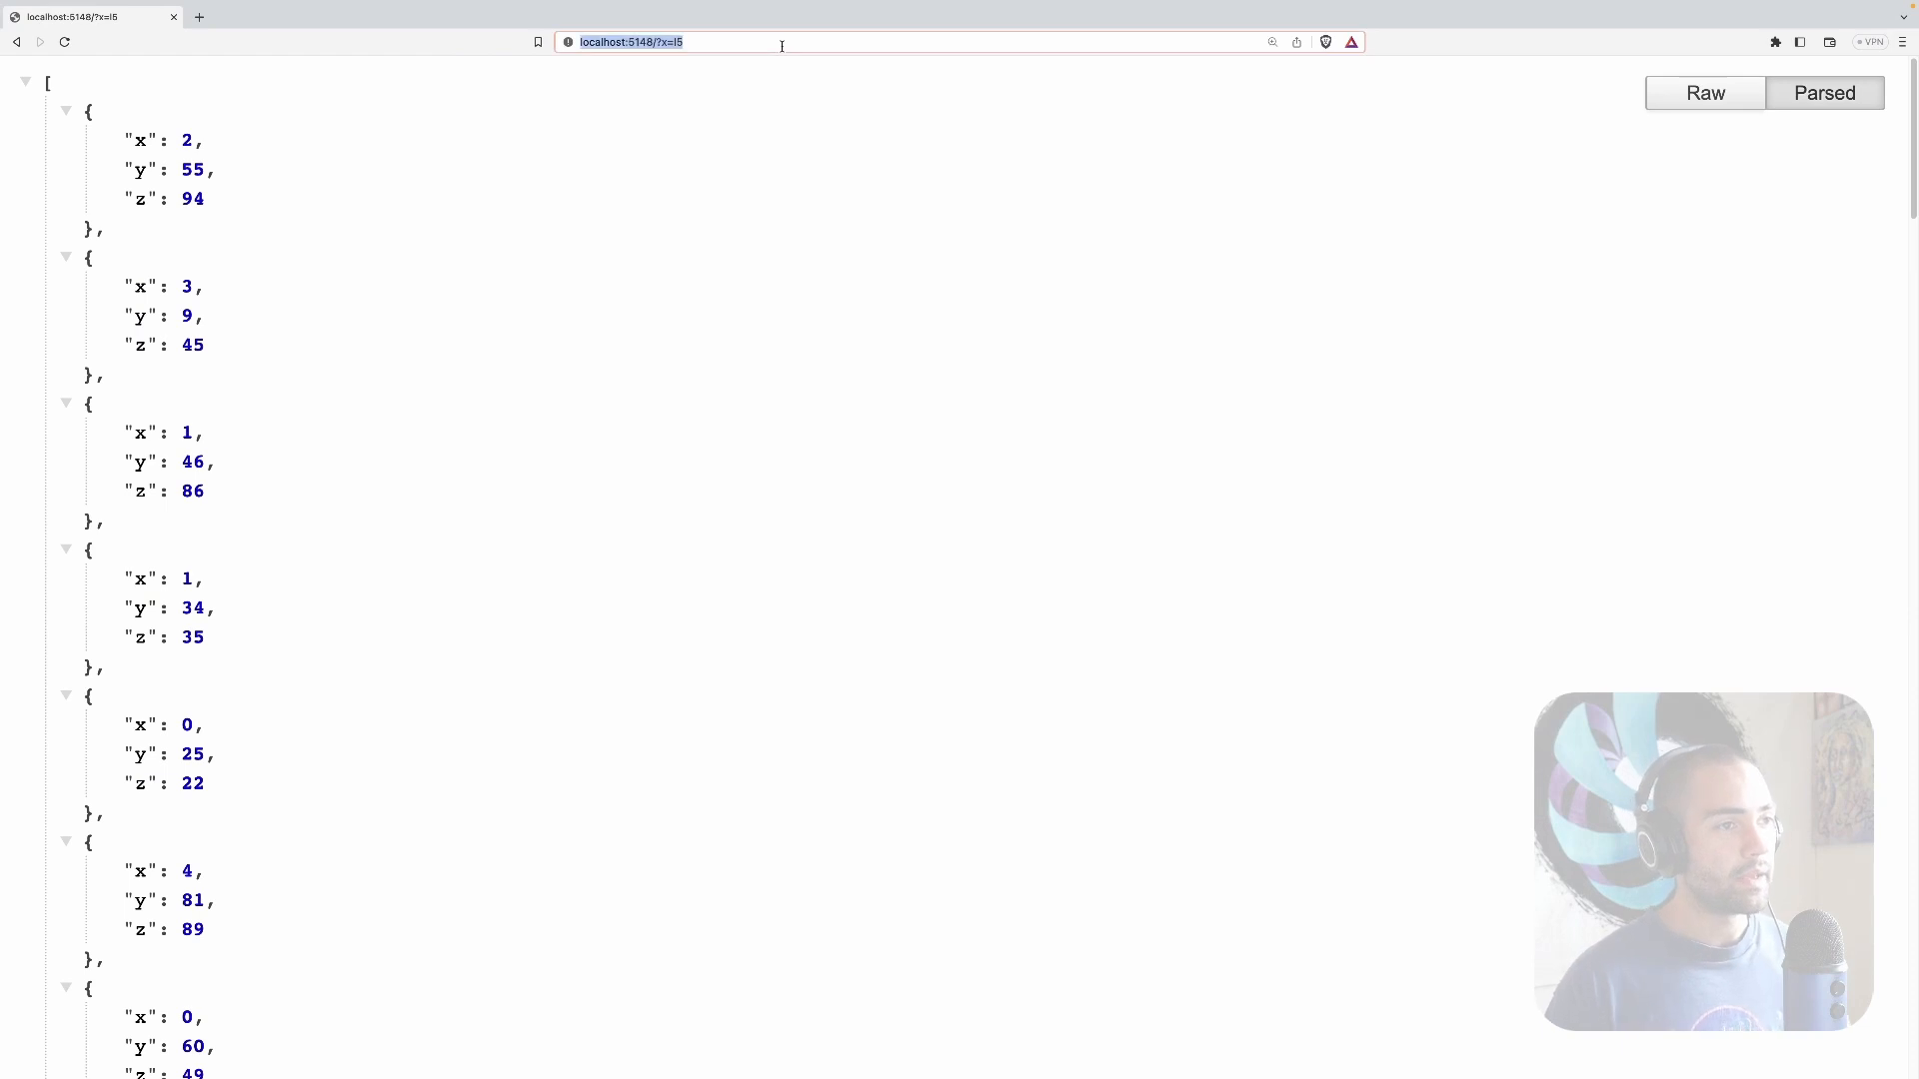
text(&y)
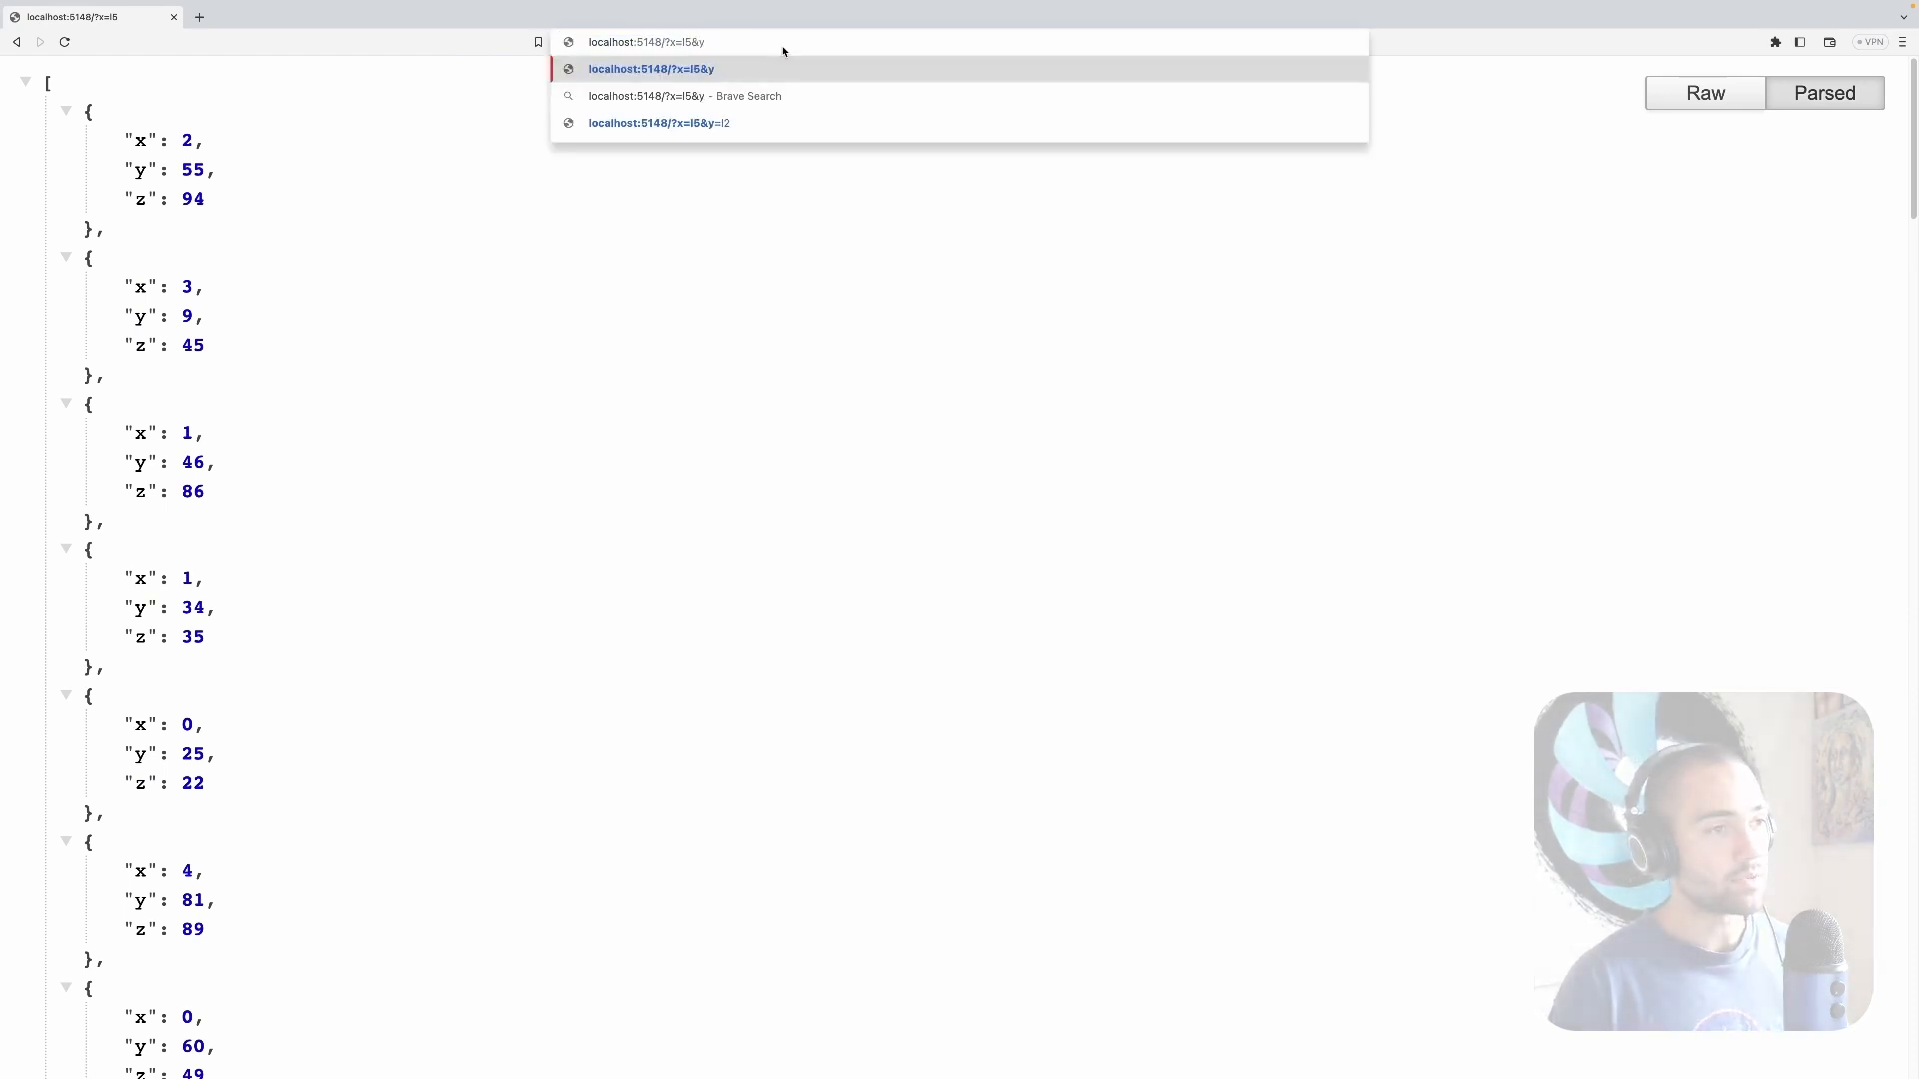
text(=g)
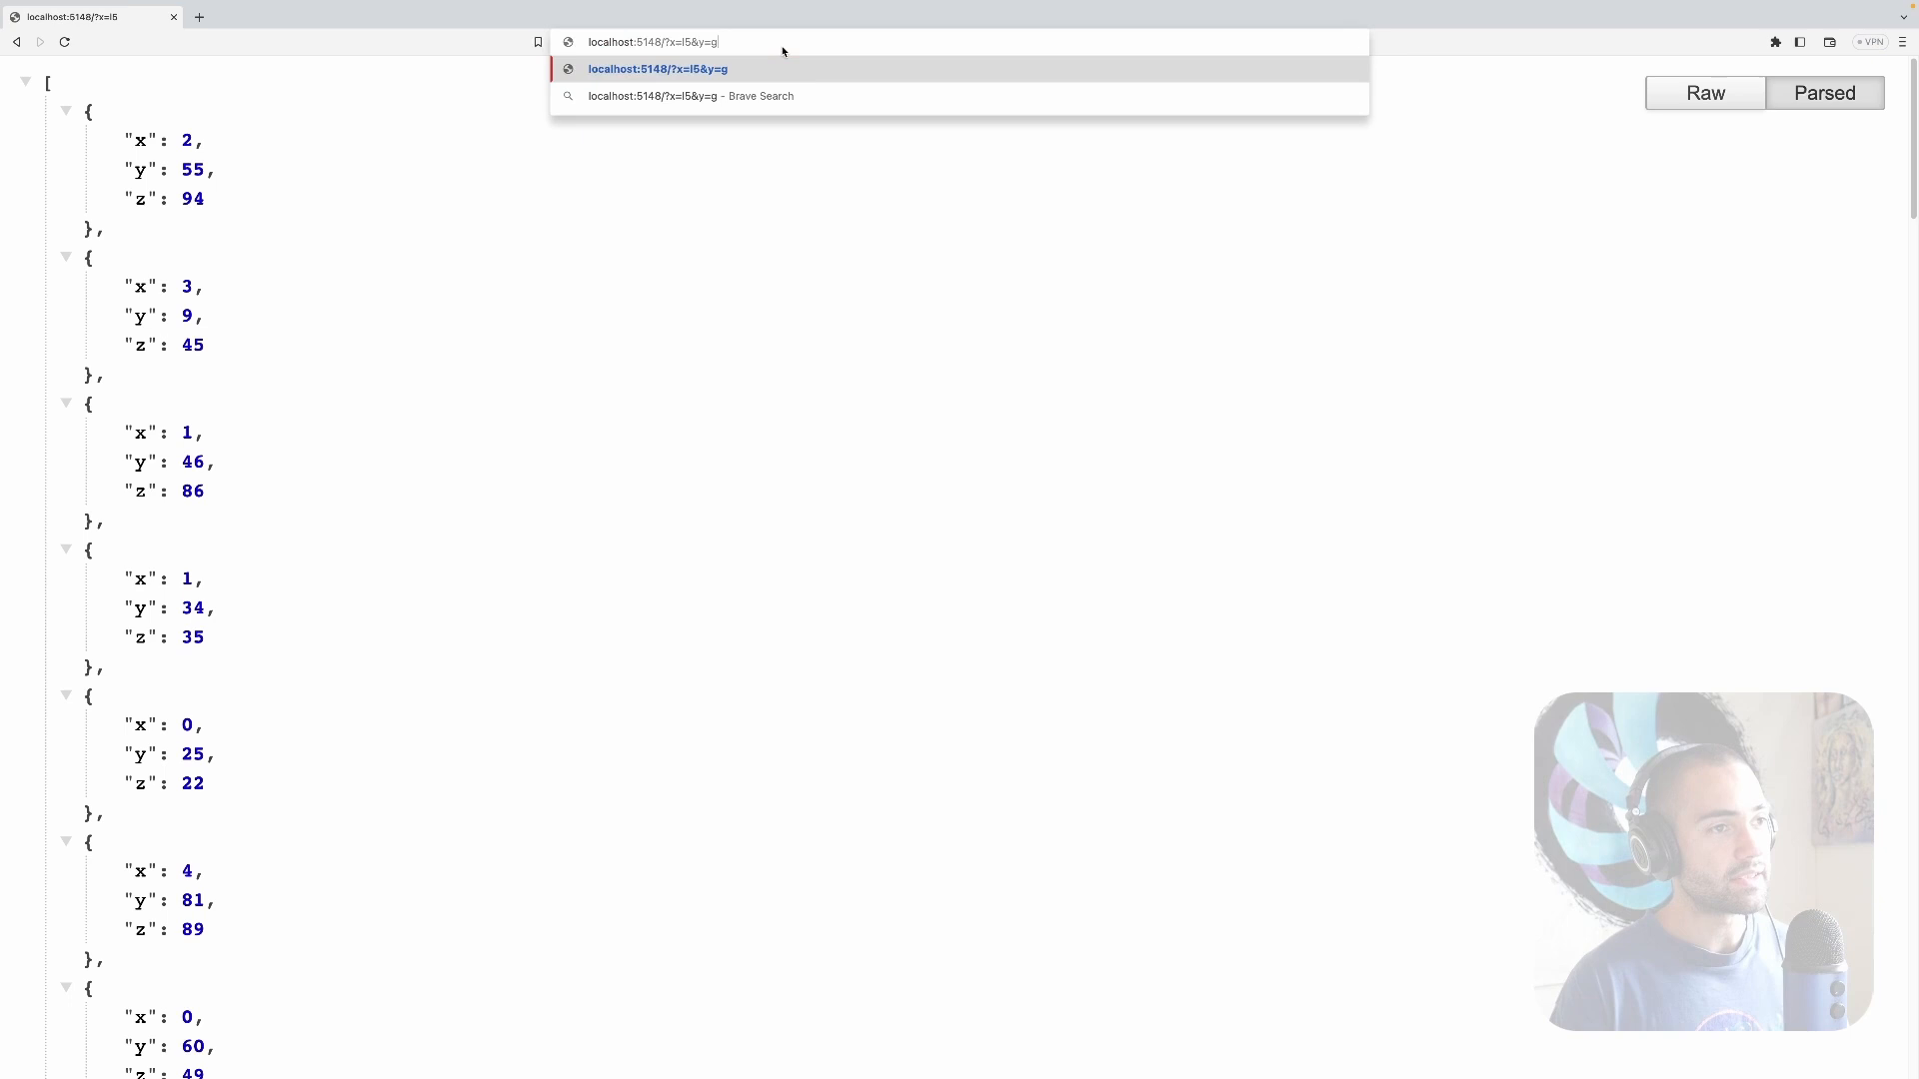
text(t10)
key(Return)
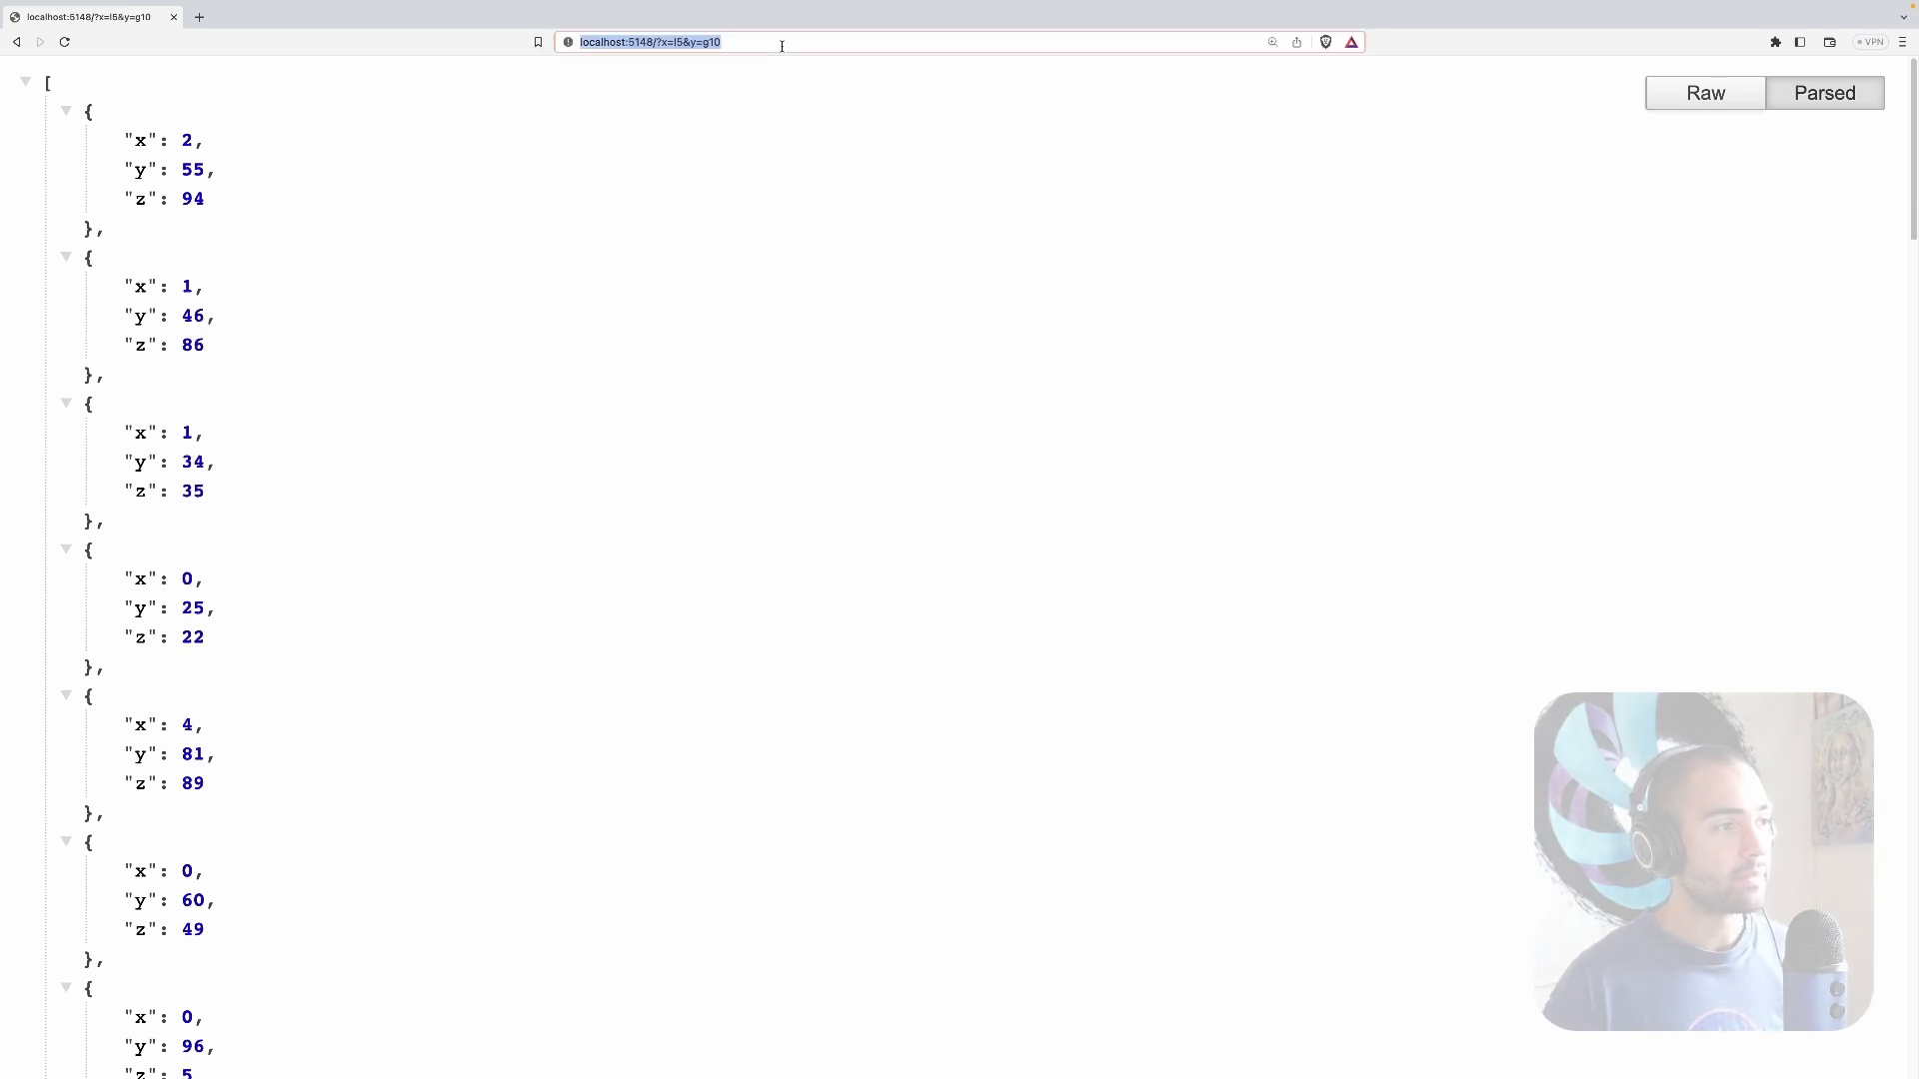
Step: Query x=l5 with y=l10 and y=e9 (returning only (3, 9, 45)), then return to Program.cs
click(782, 45)
key(BackSpace)
key(BackSpace)
text(l)
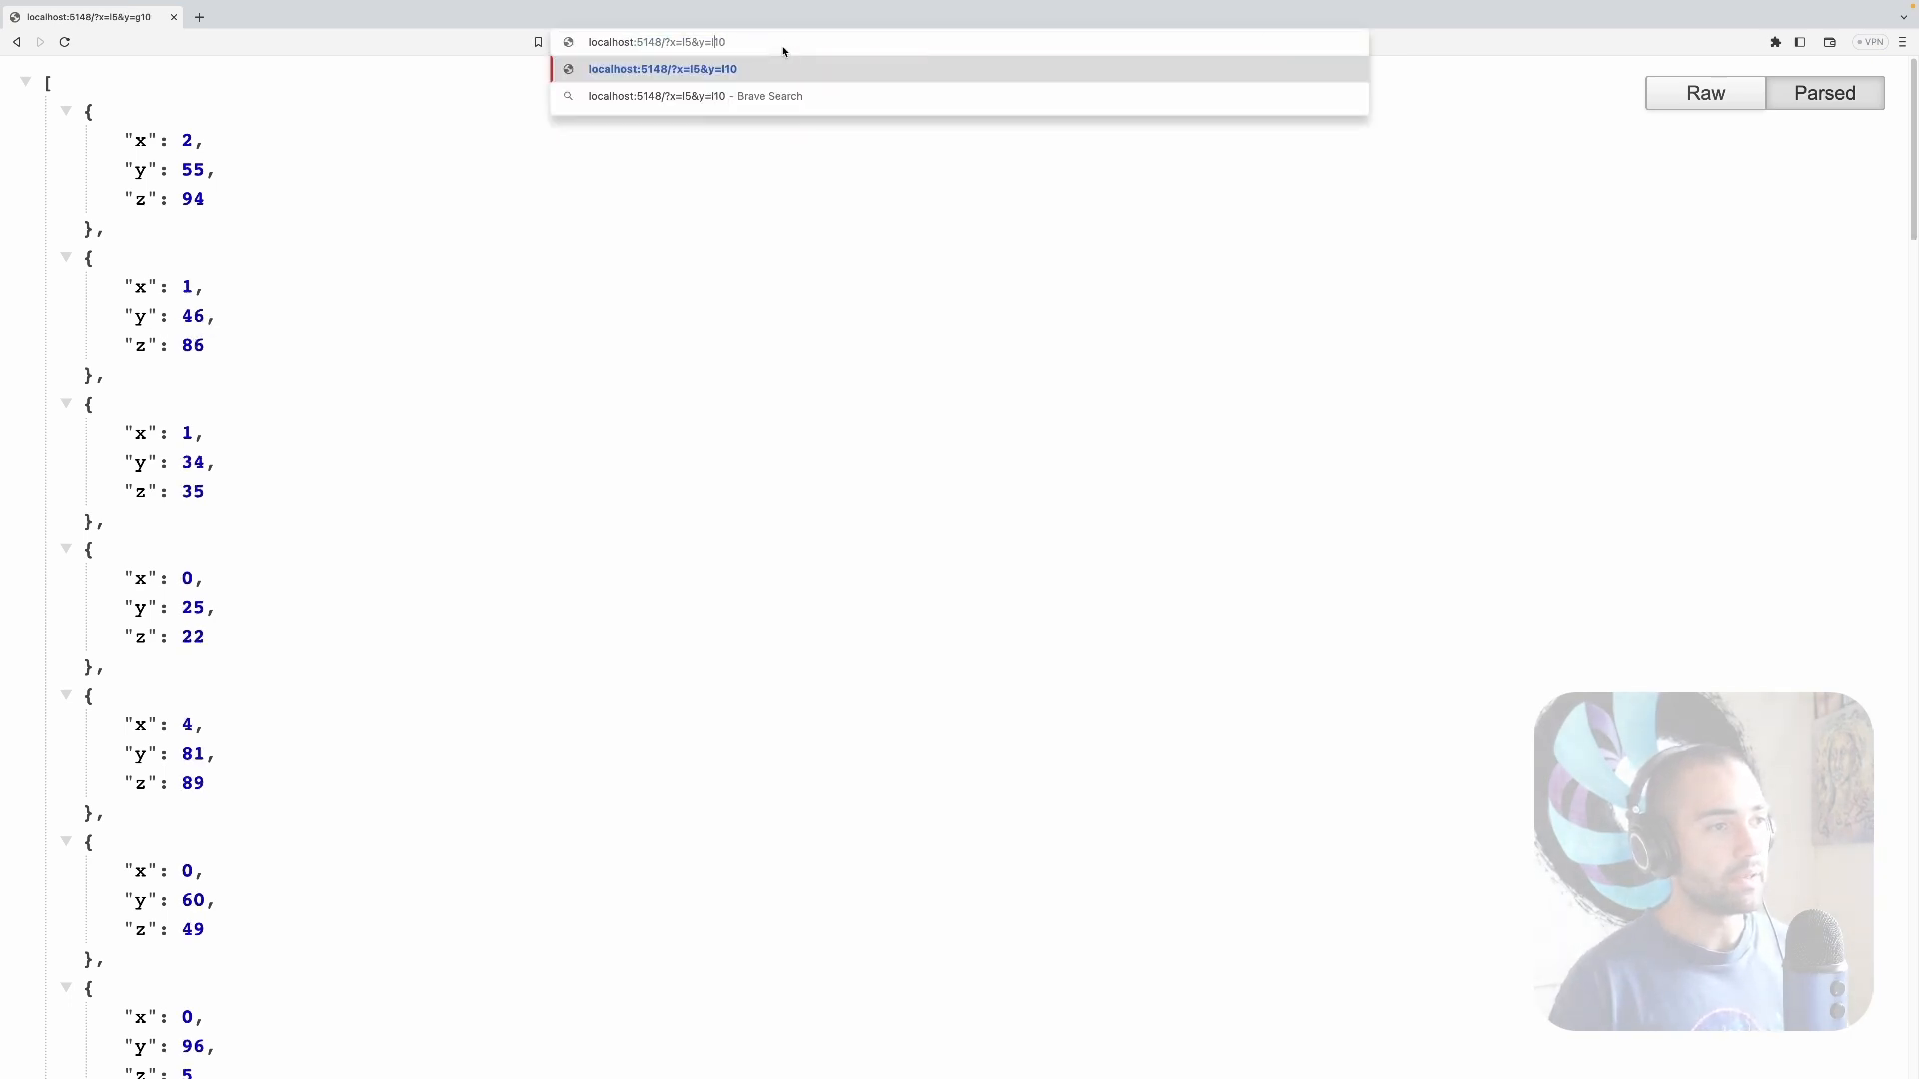
key(Return)
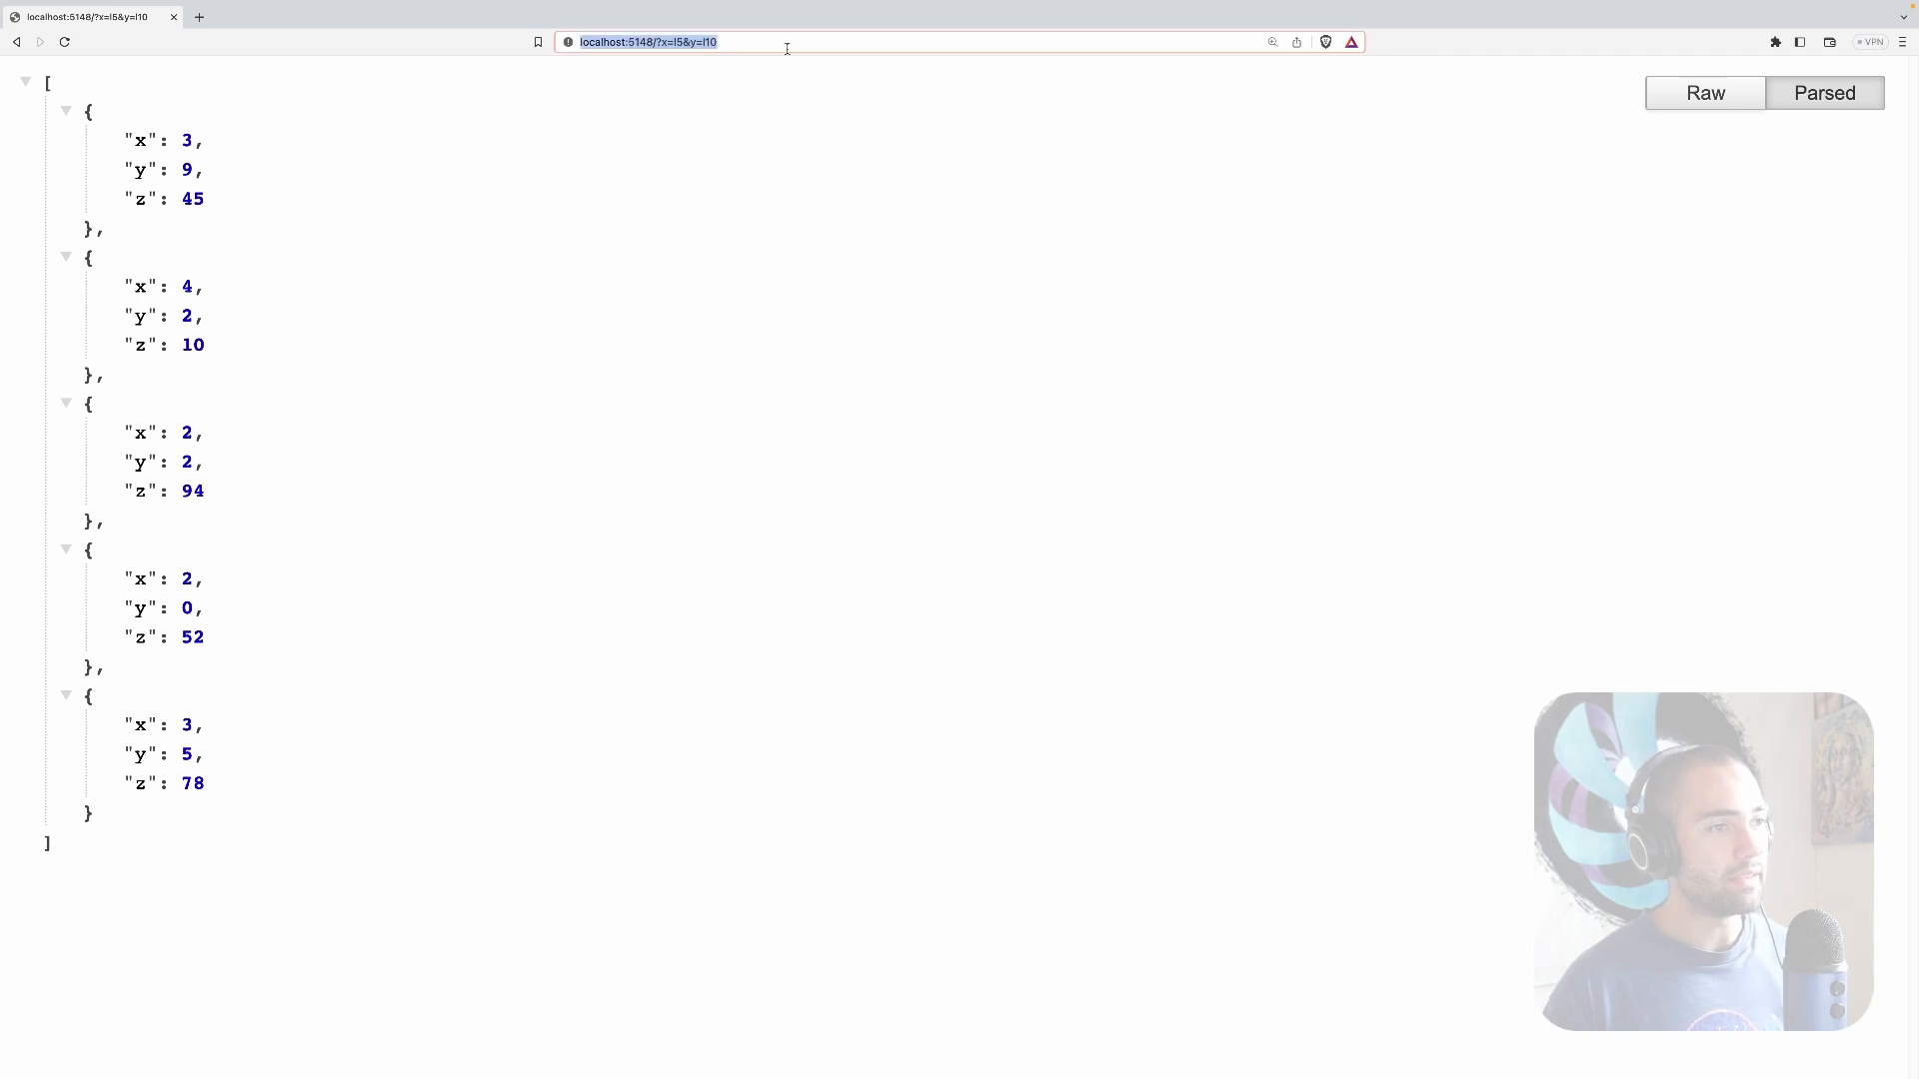
click(797, 46)
text(e9)
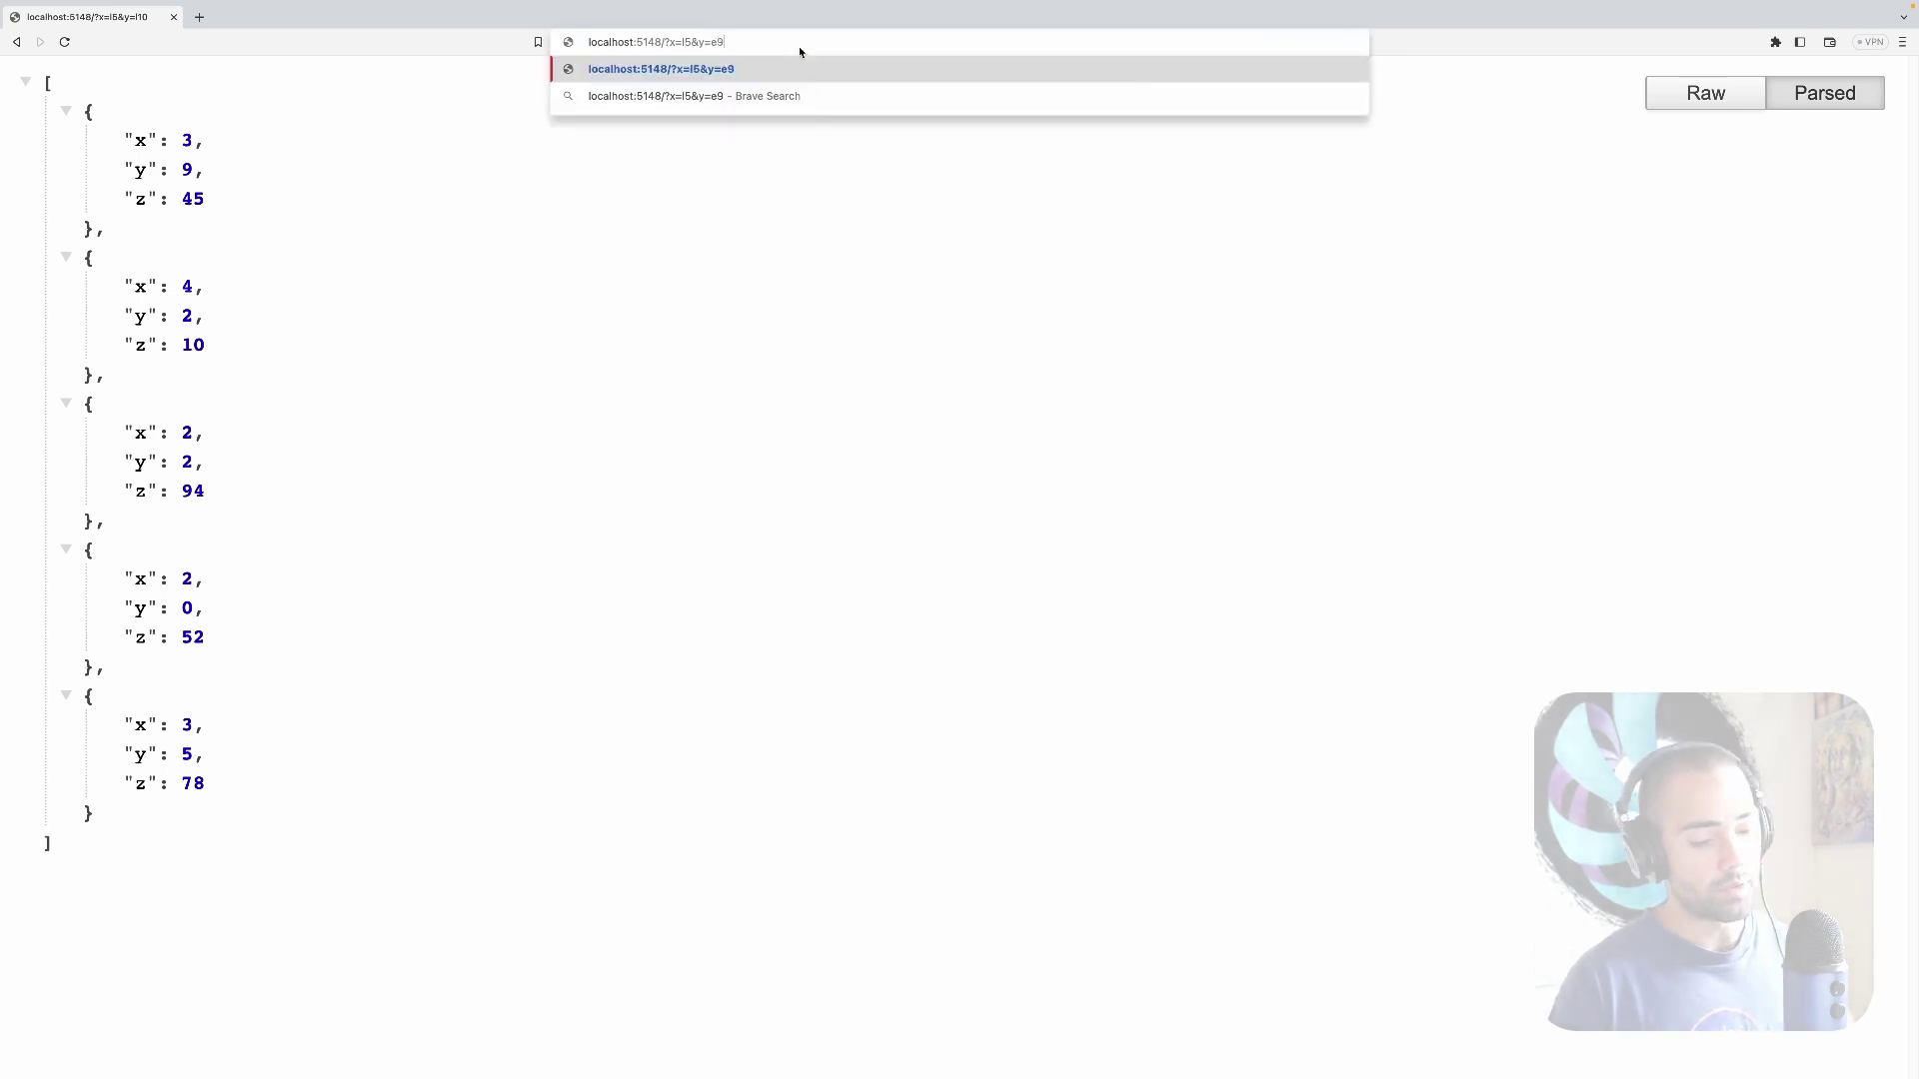
key(Return)
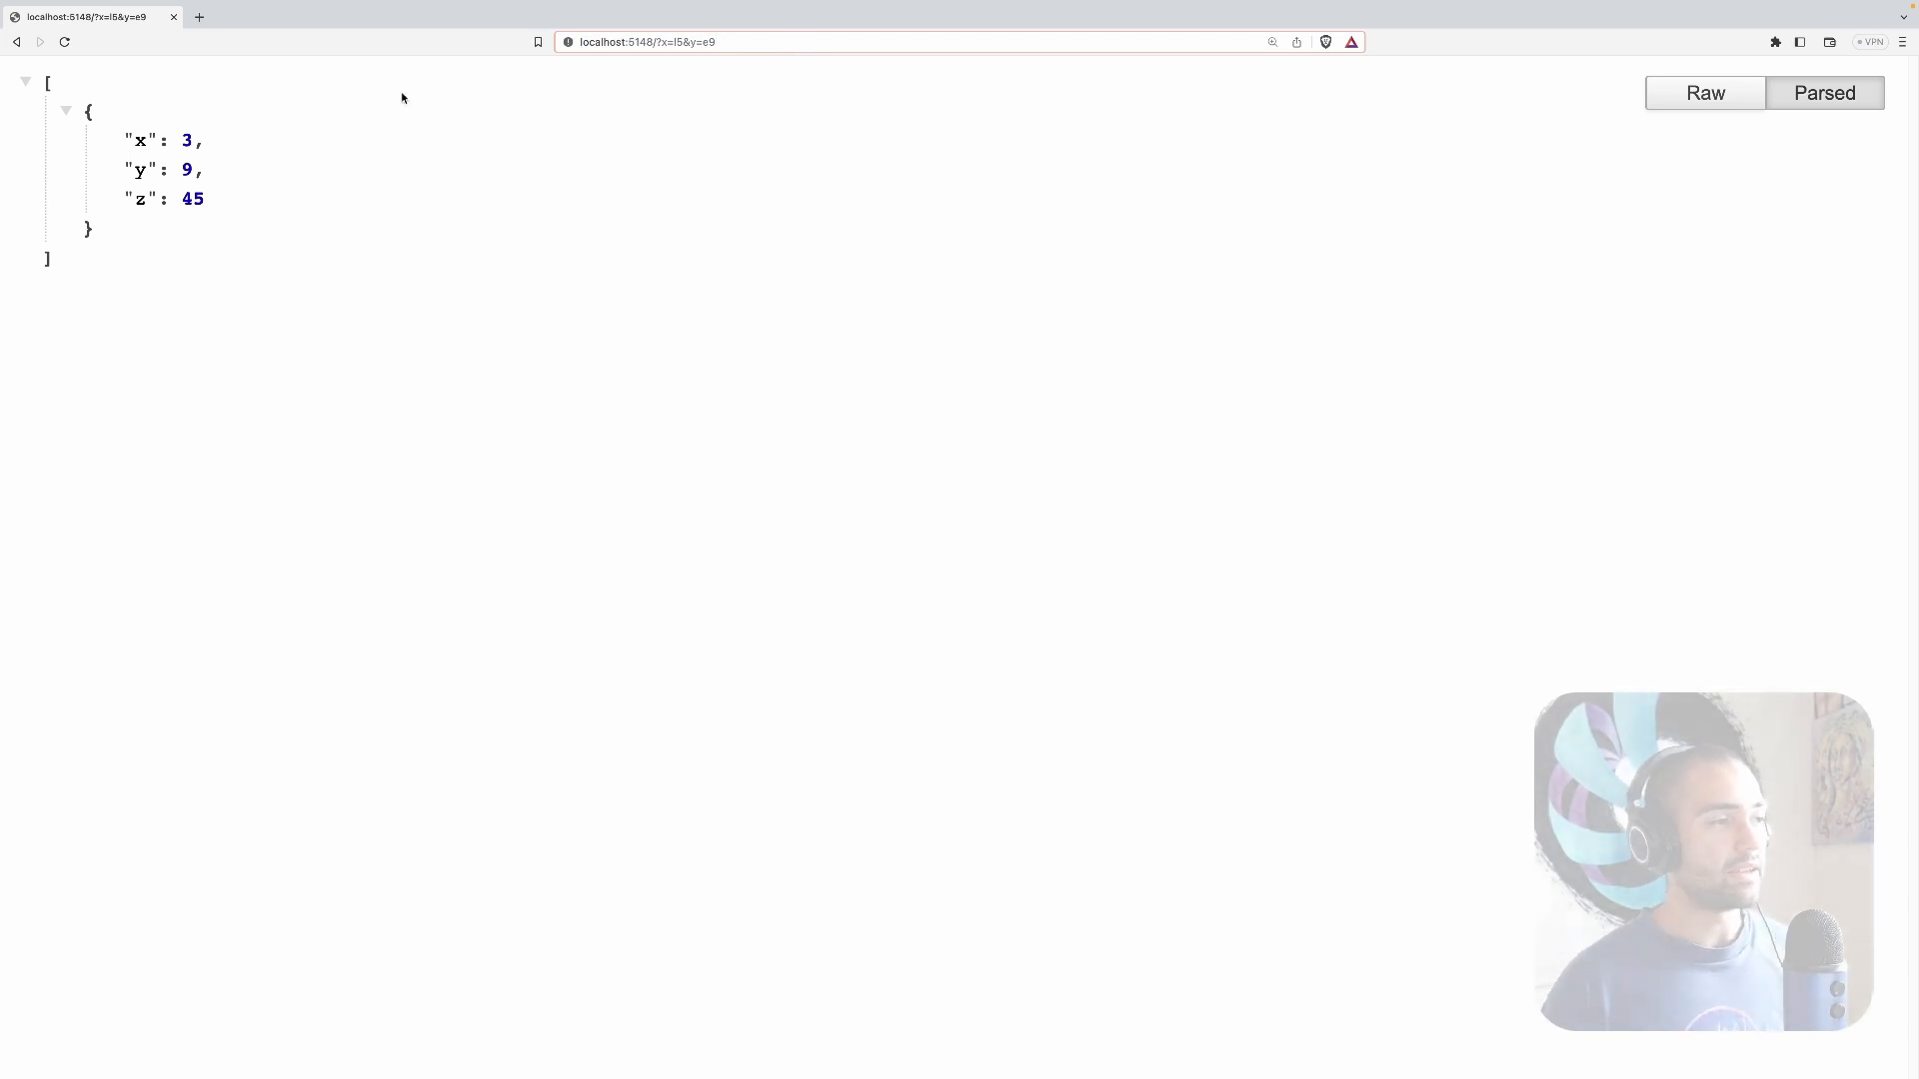
drag(225, 120, 90, 225)
click(321, 151)
key(alt+Tab)
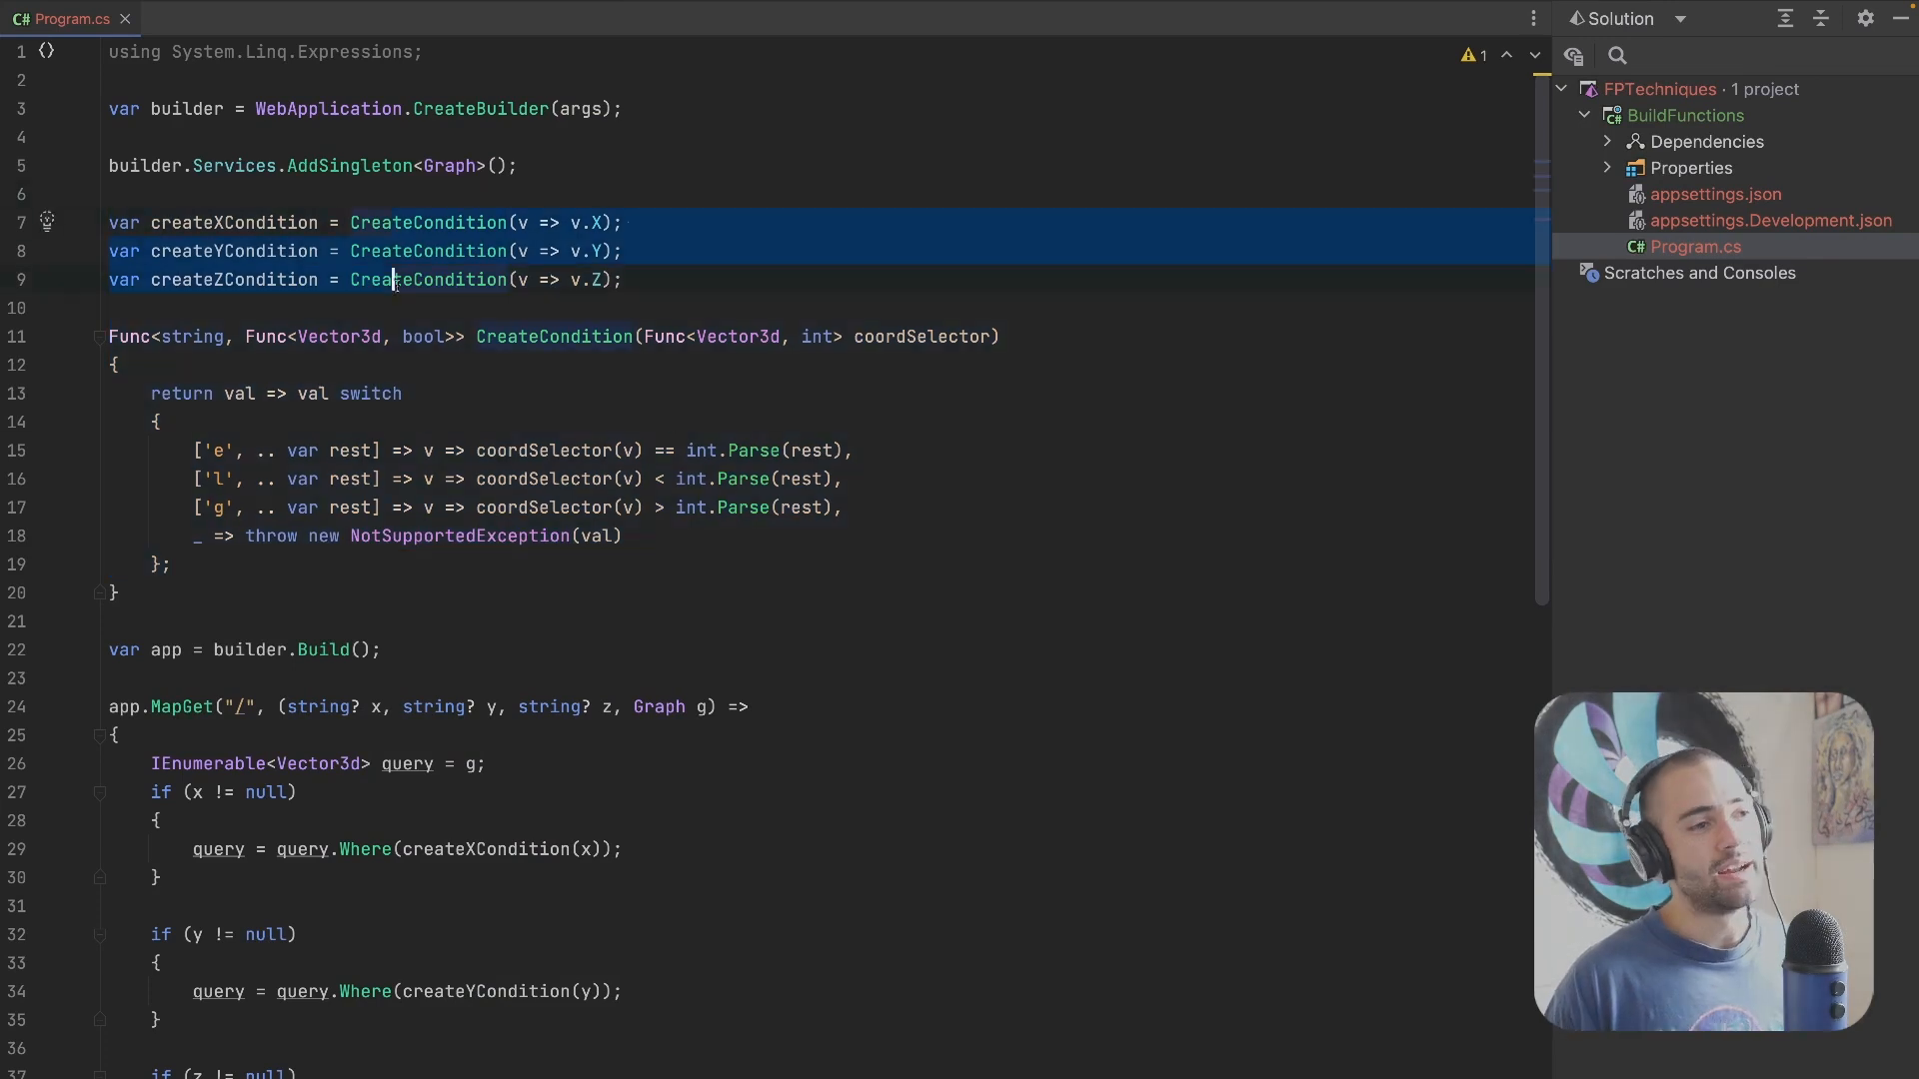
click(907, 507)
key(ctrl+d)
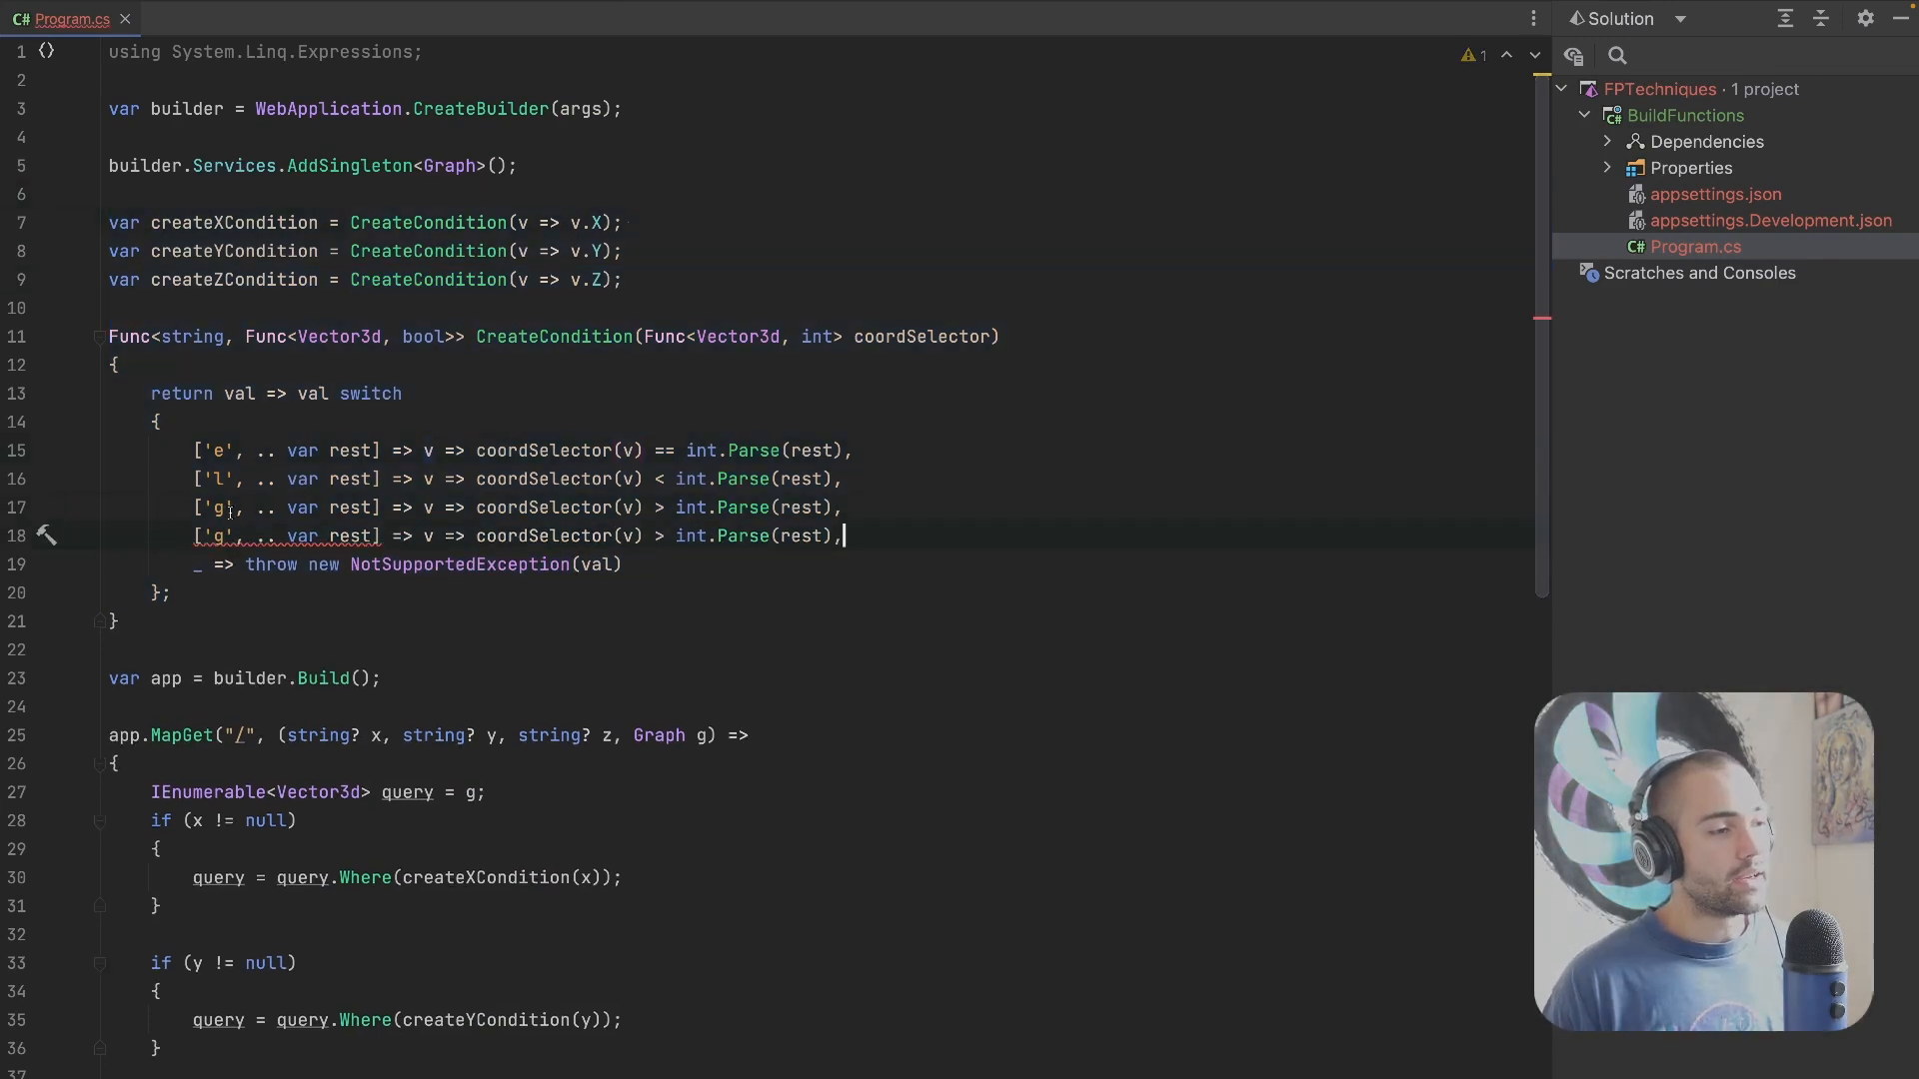
scroll(751, 540, down, 3)
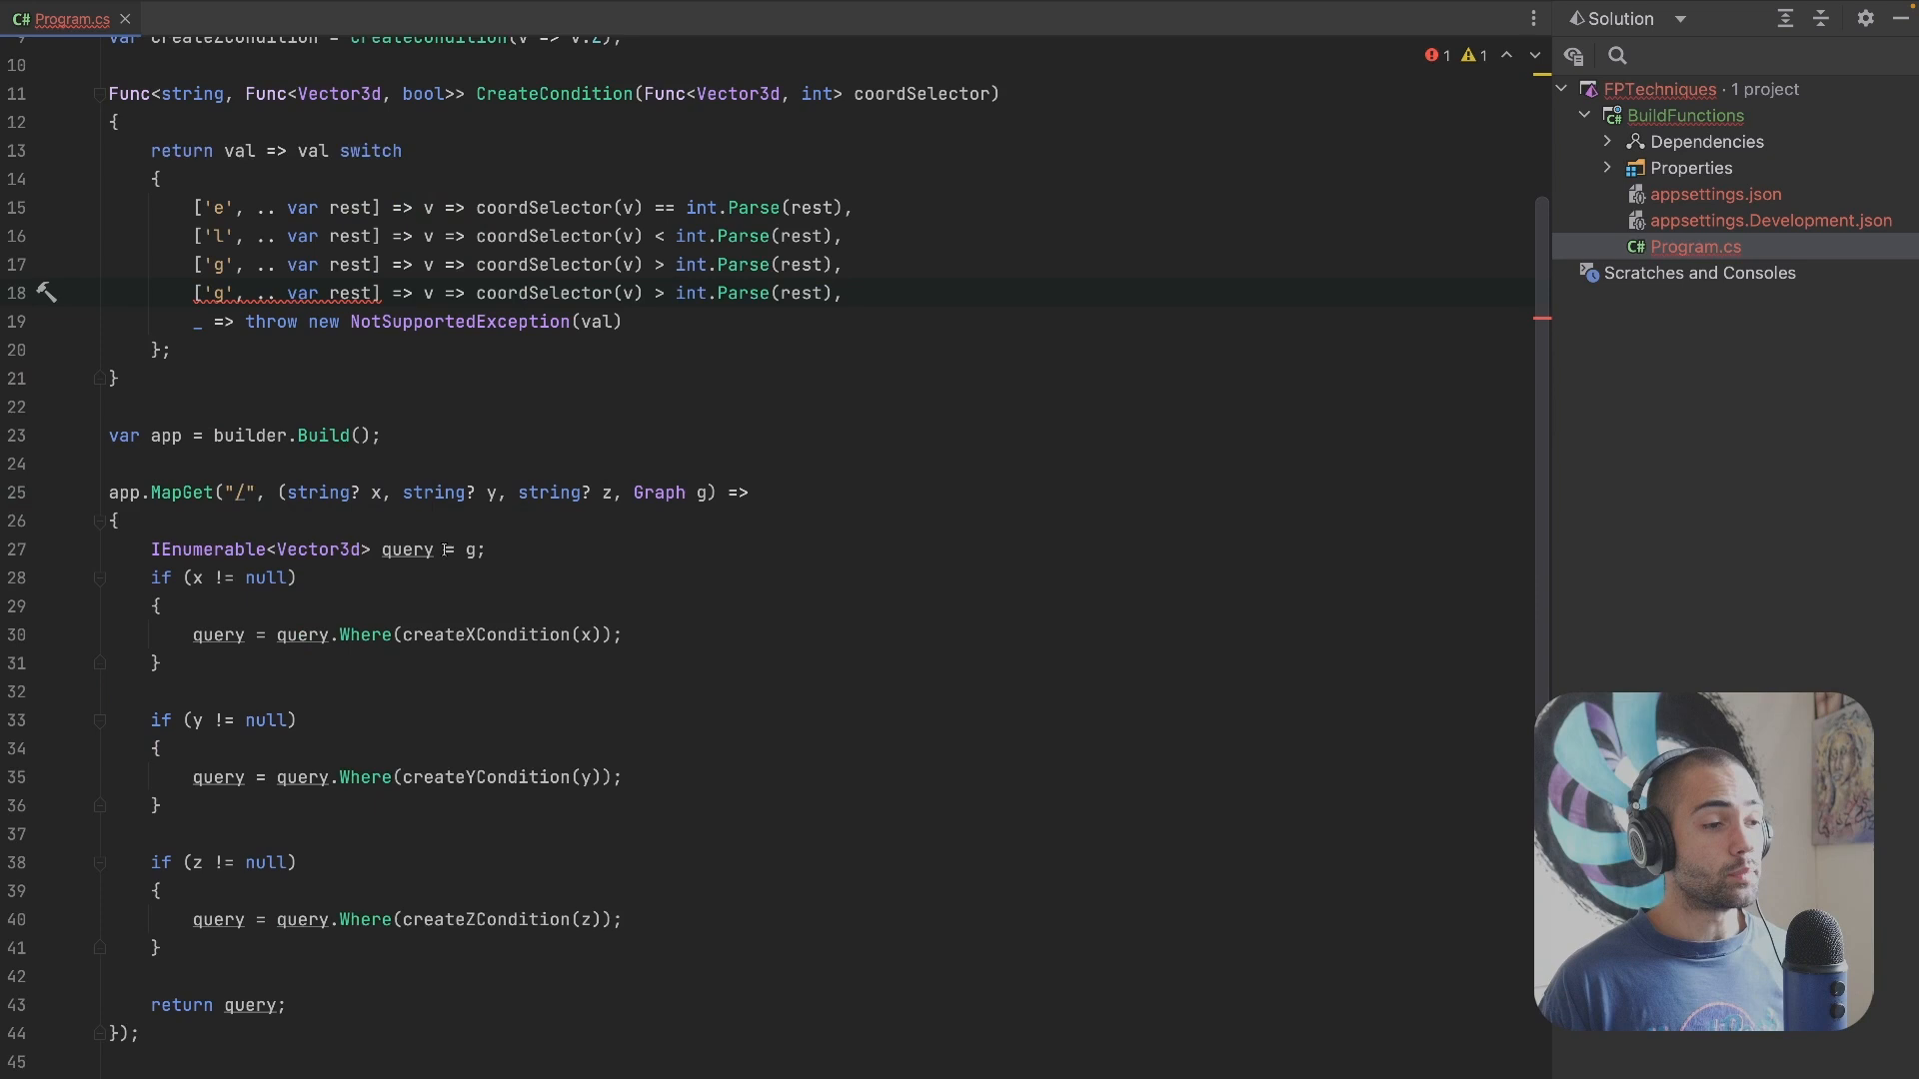
drag(445, 549, 288, 1004)
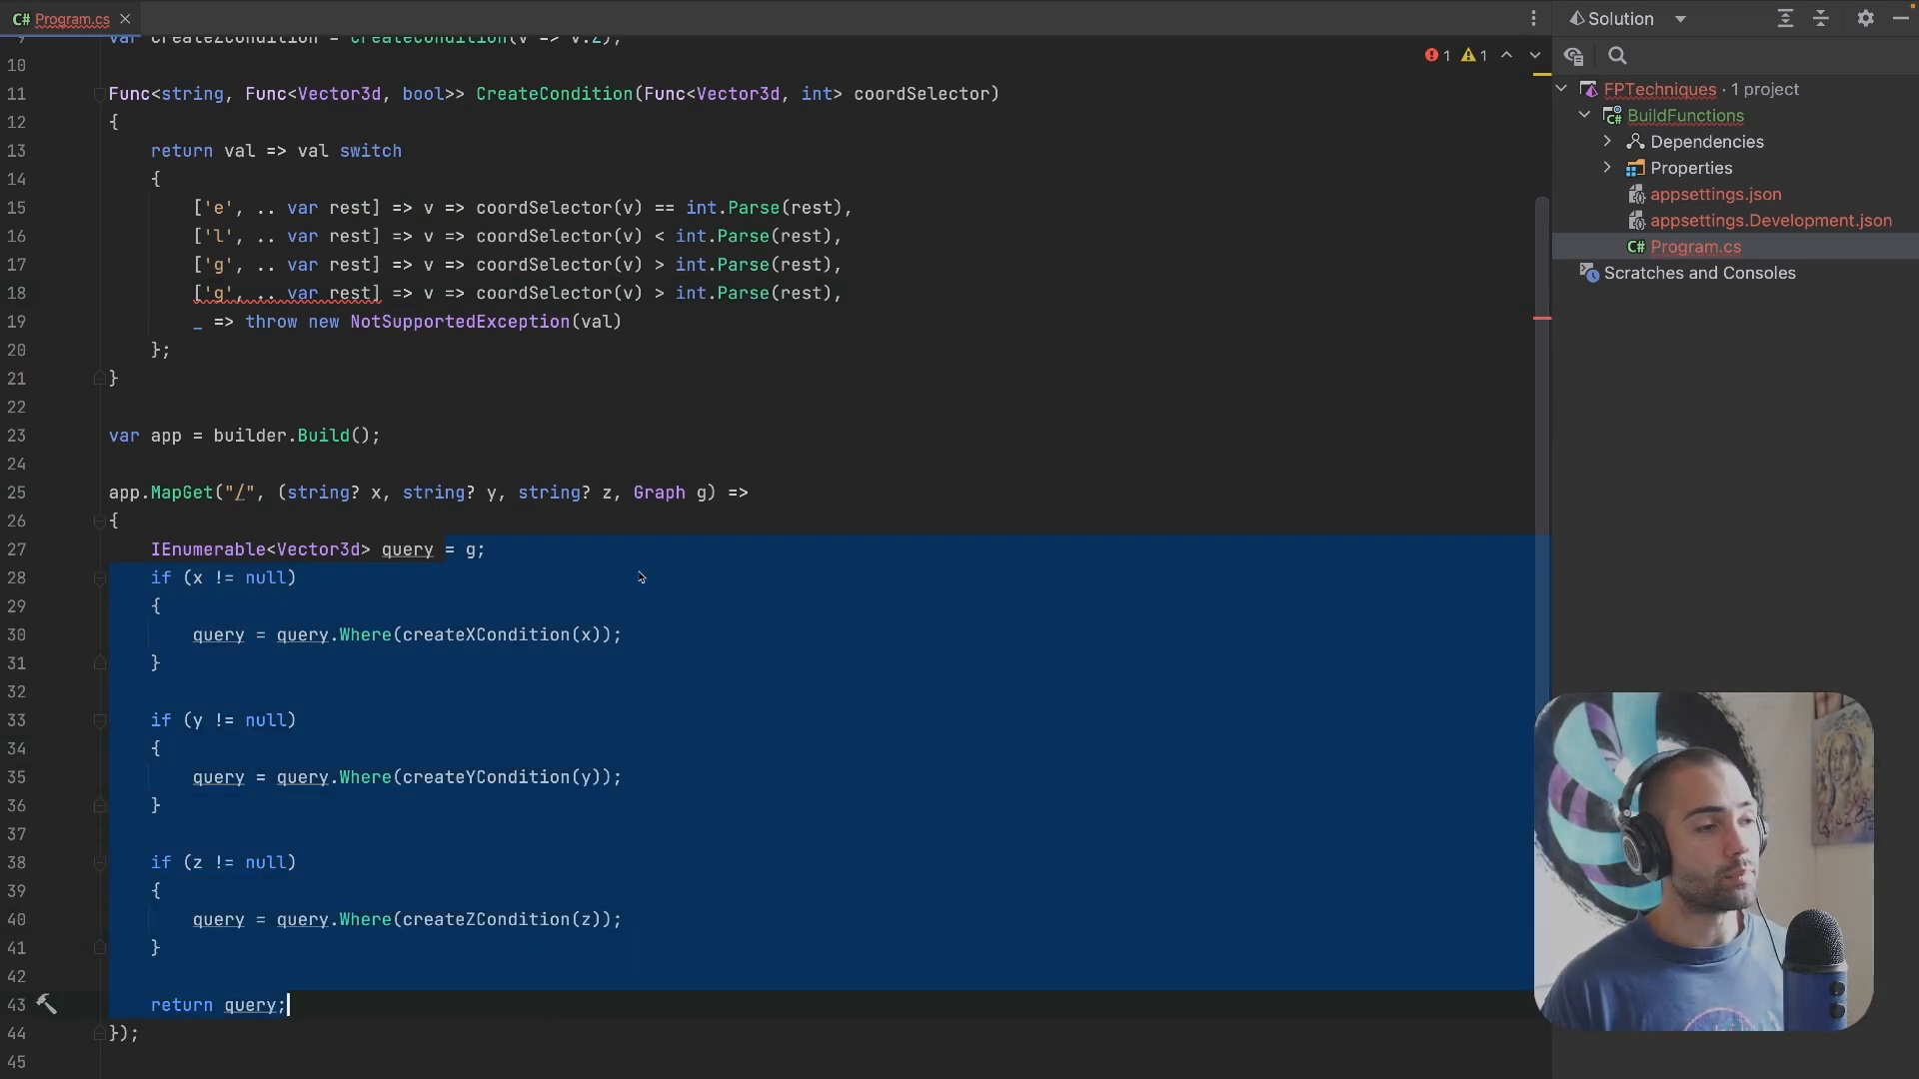
key(ctrl+z)
key(ctrl+z)
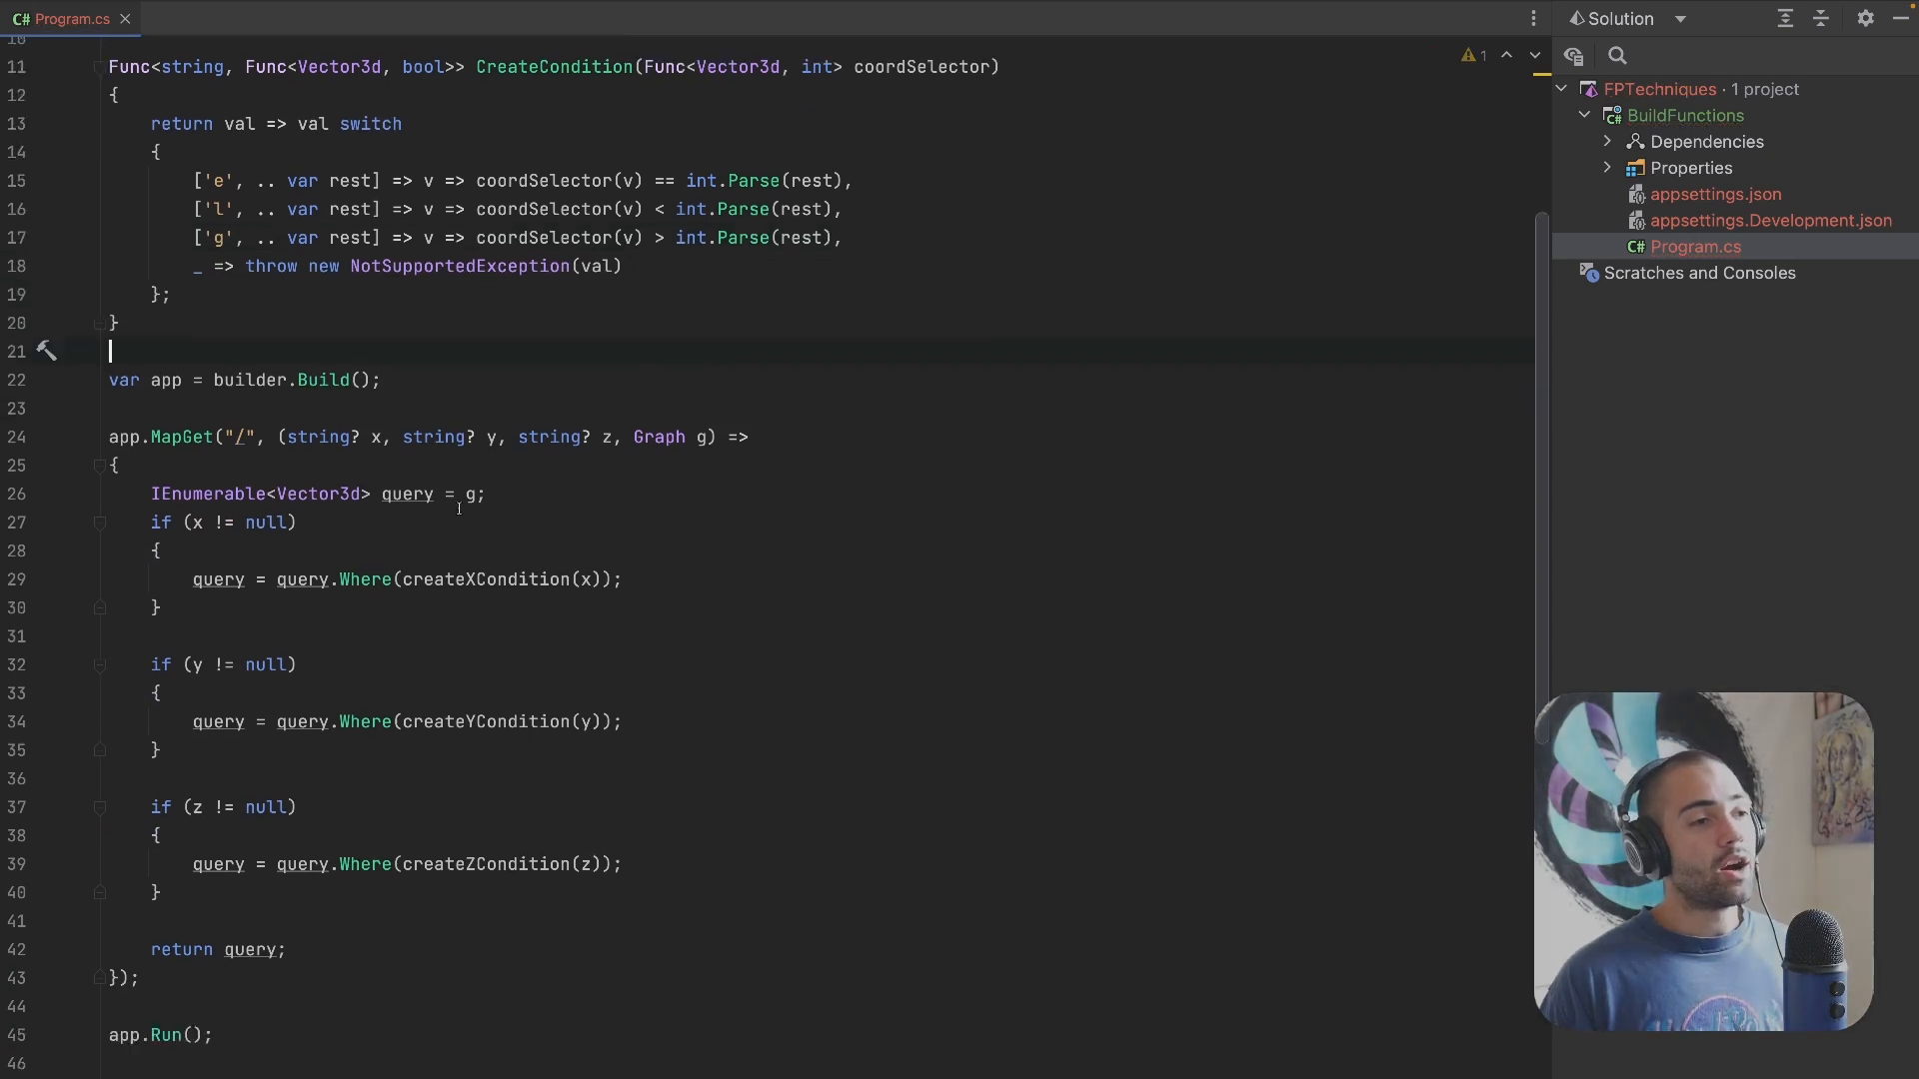
scroll(460, 505, down, 6)
drag(300, 580, 380, 995)
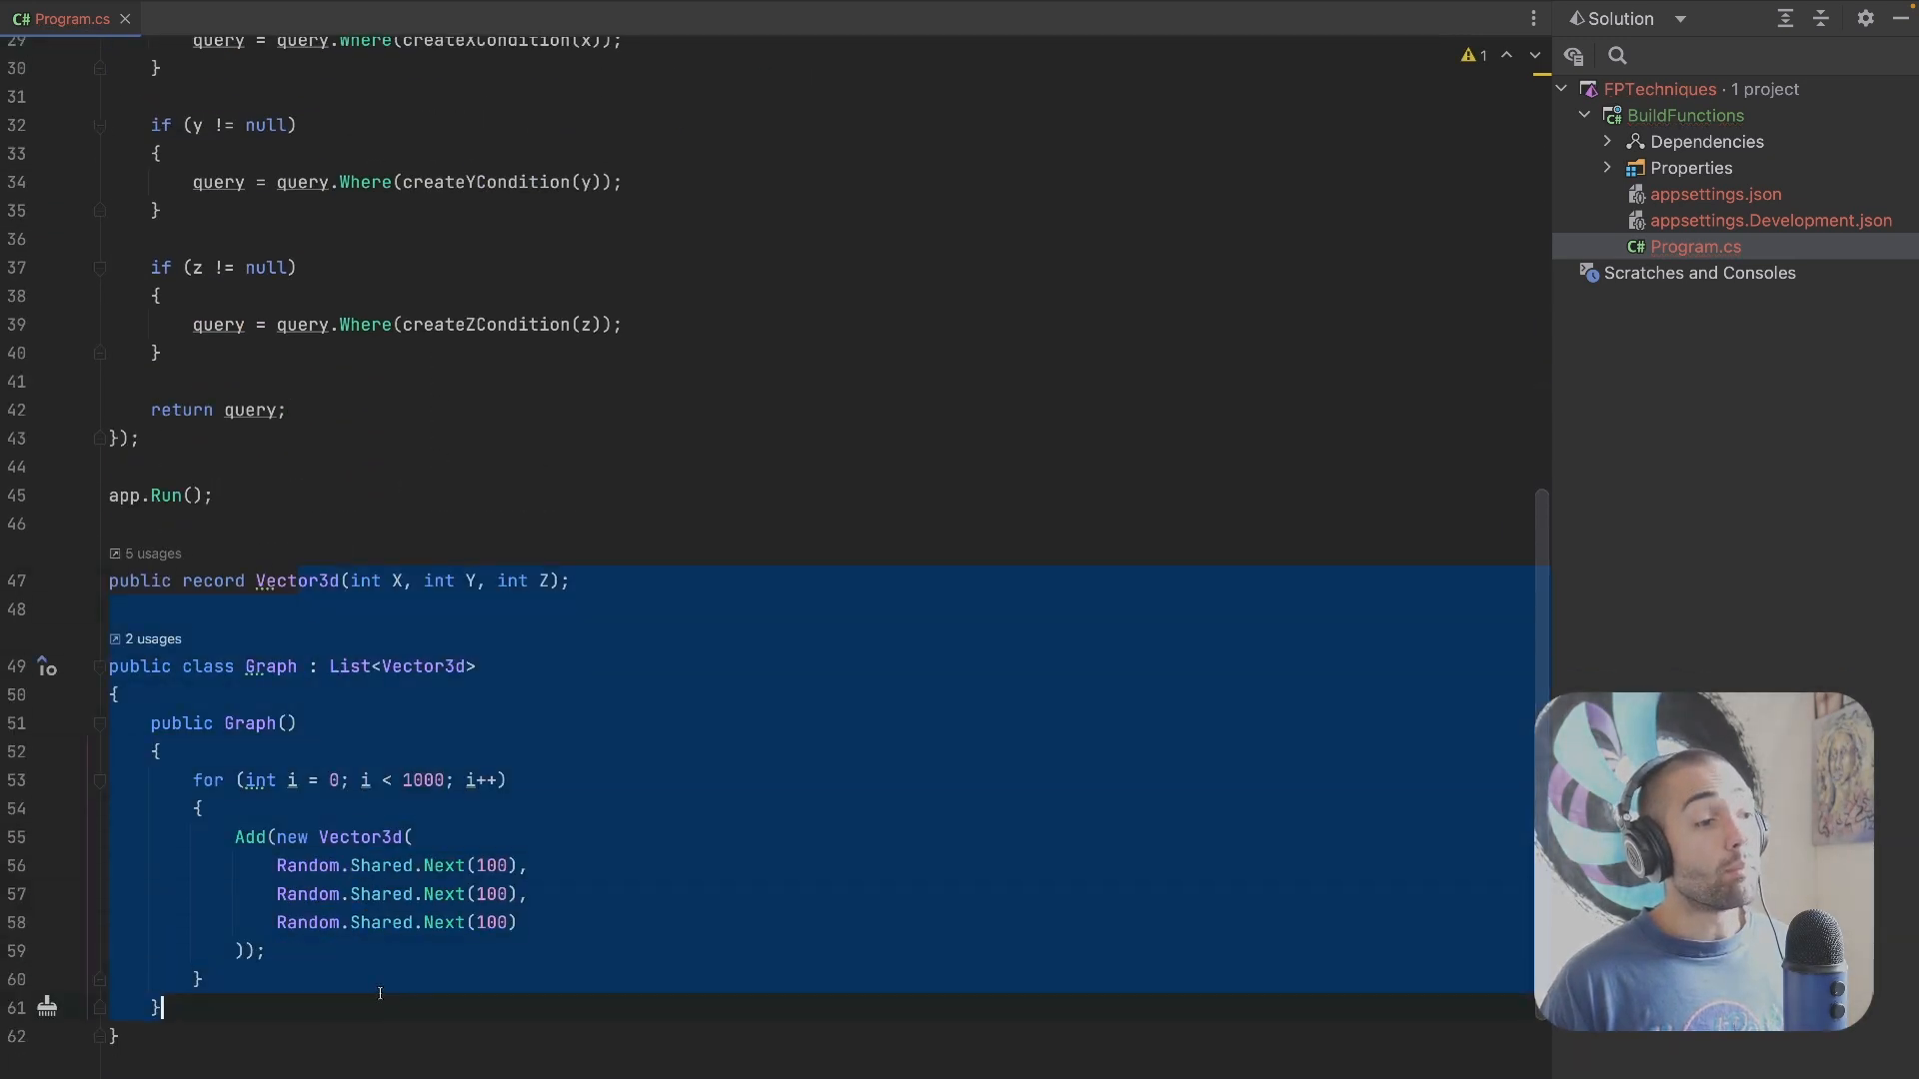
click(477, 666)
click(517, 580)
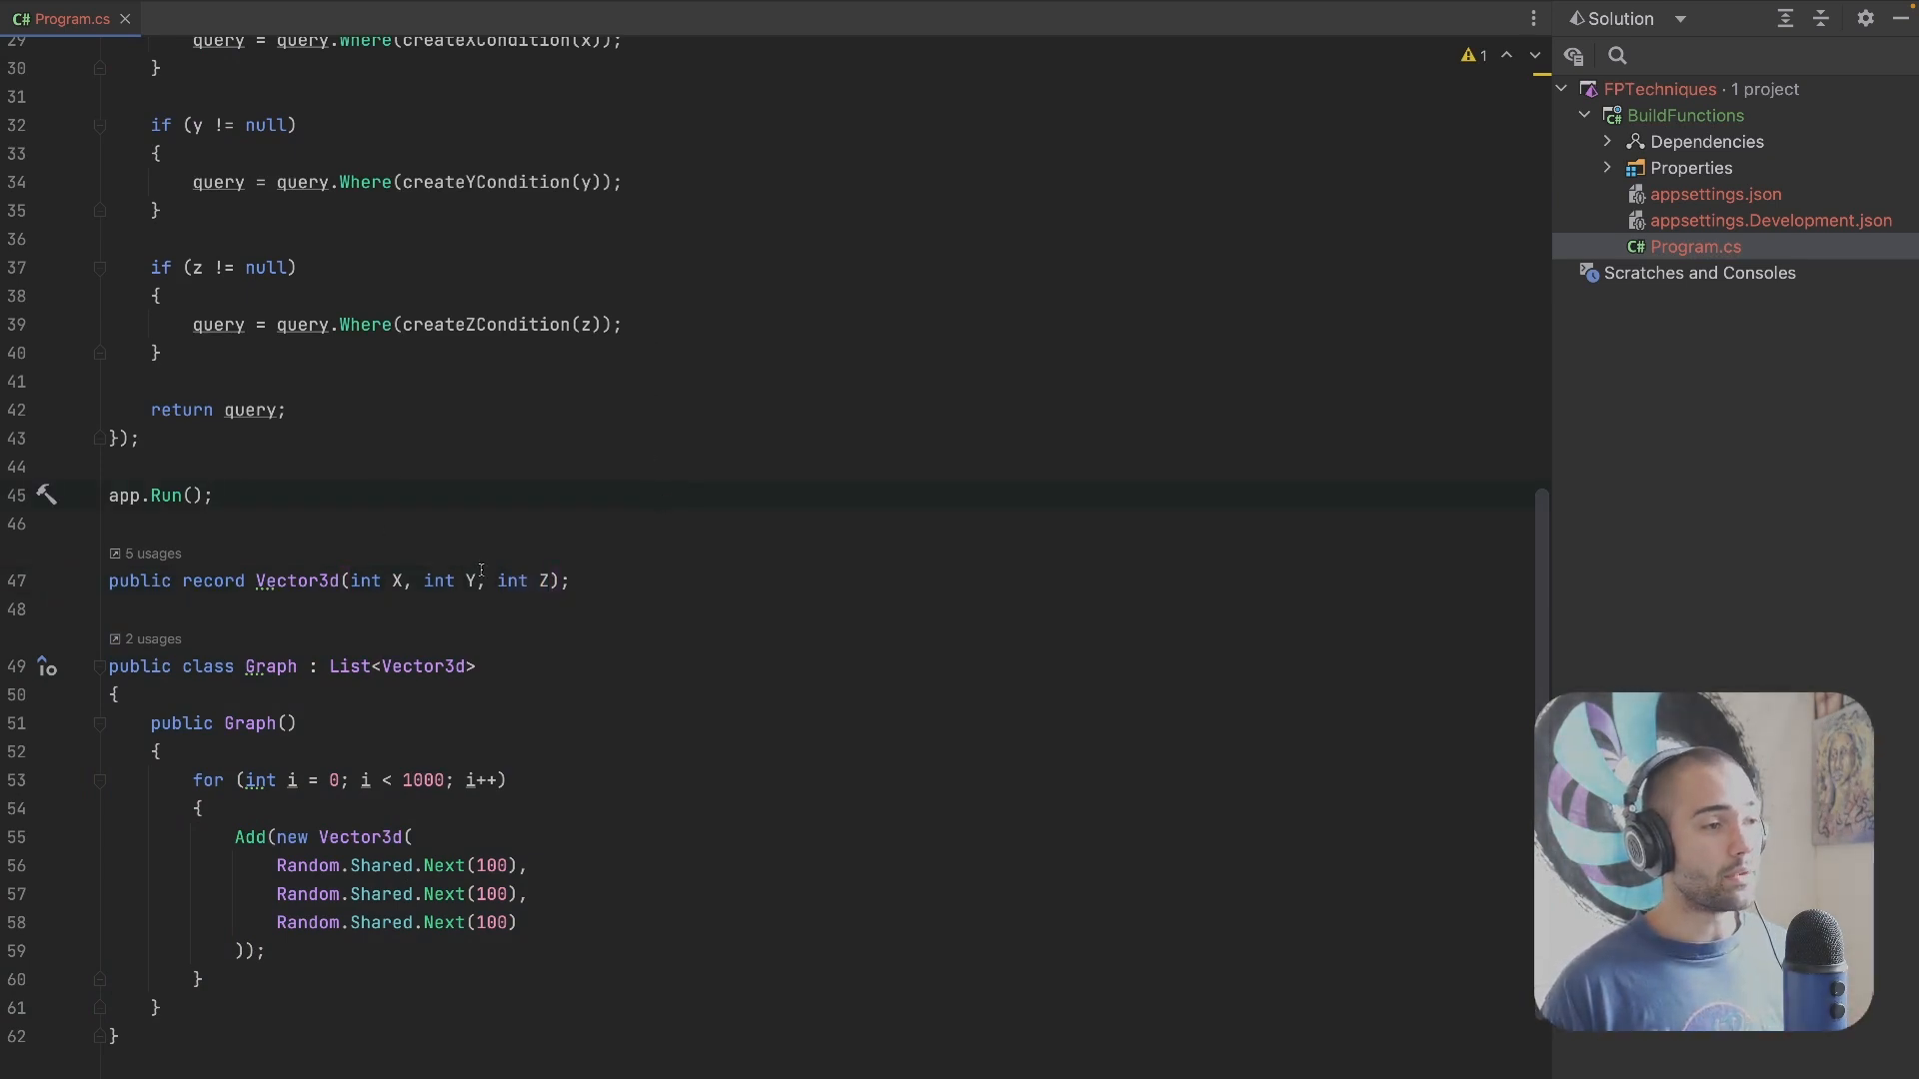
scroll(481, 575, up, 3)
scroll(600, 450, up, 3)
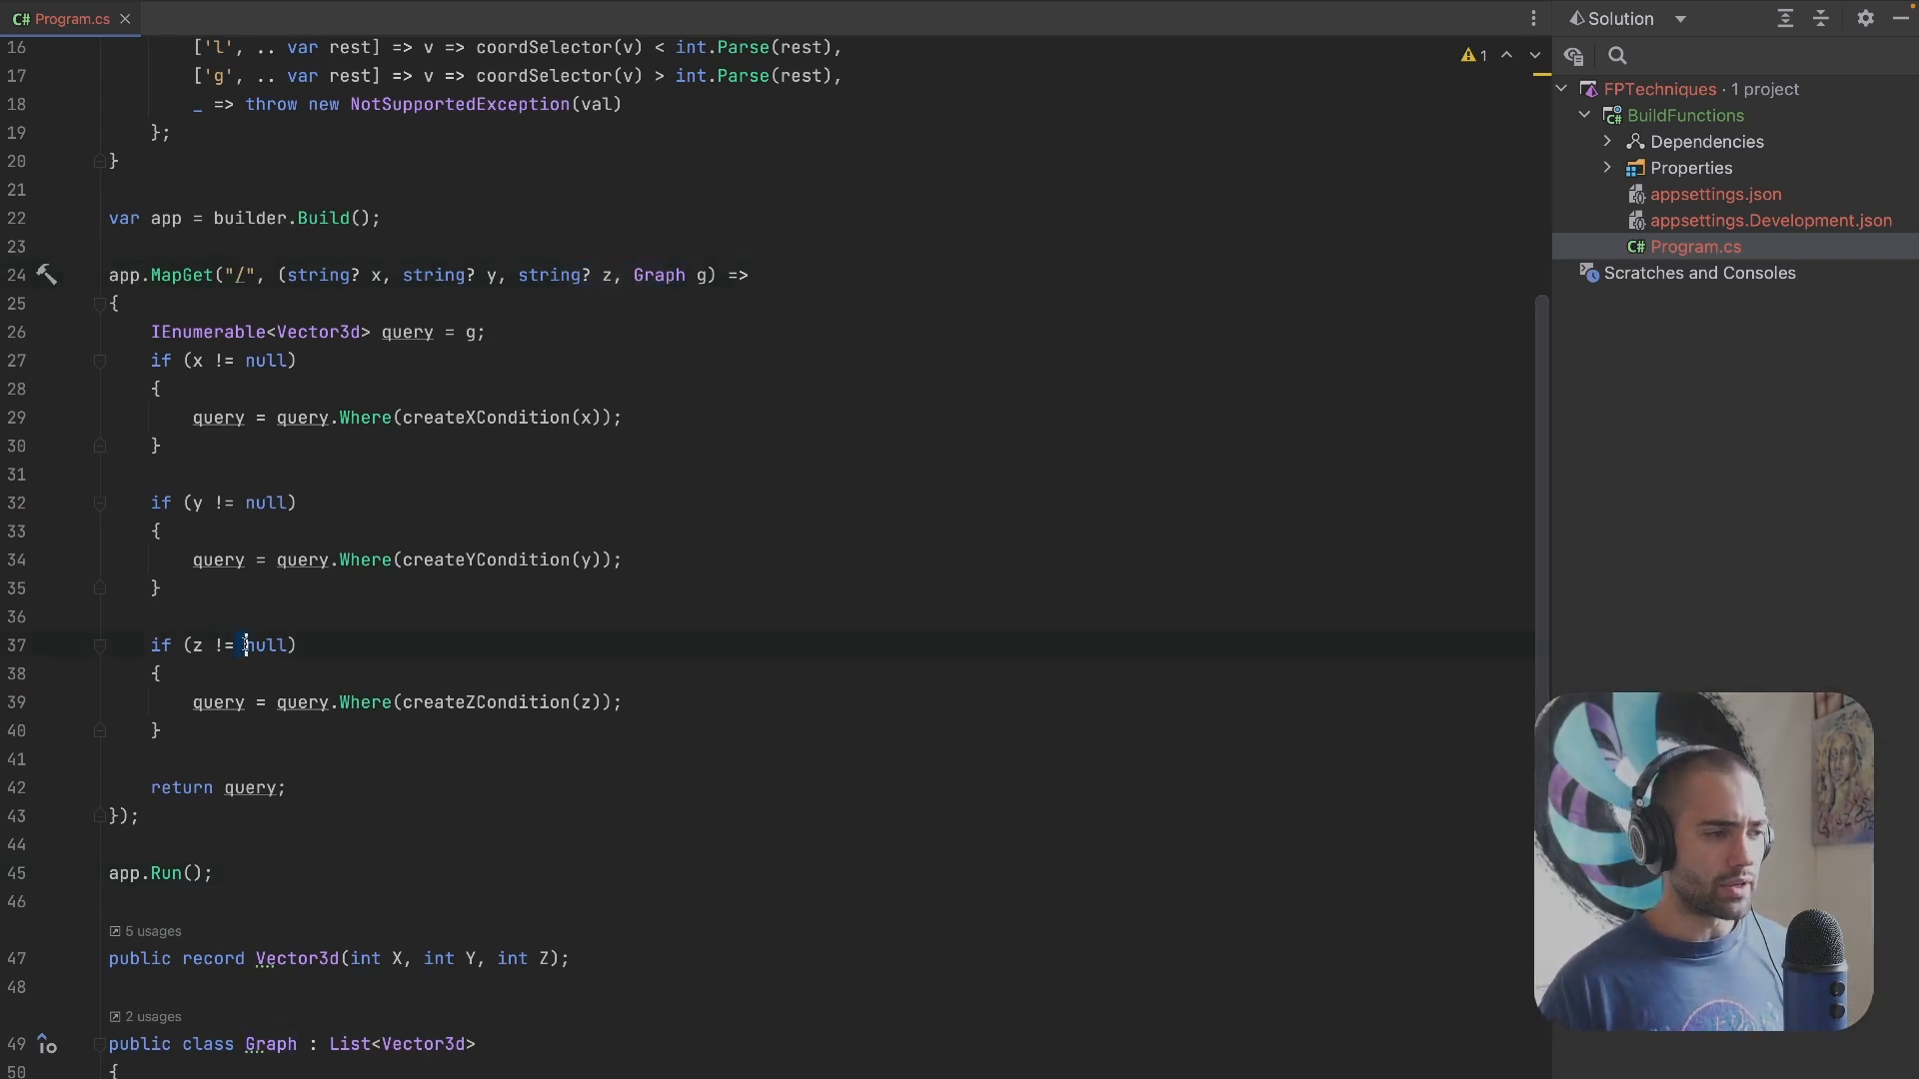
key(shift+Down)
key(shift+Down)
key(shift+Down)
scroll(567, 450, up, 3)
scroll(568, 319, up, 5)
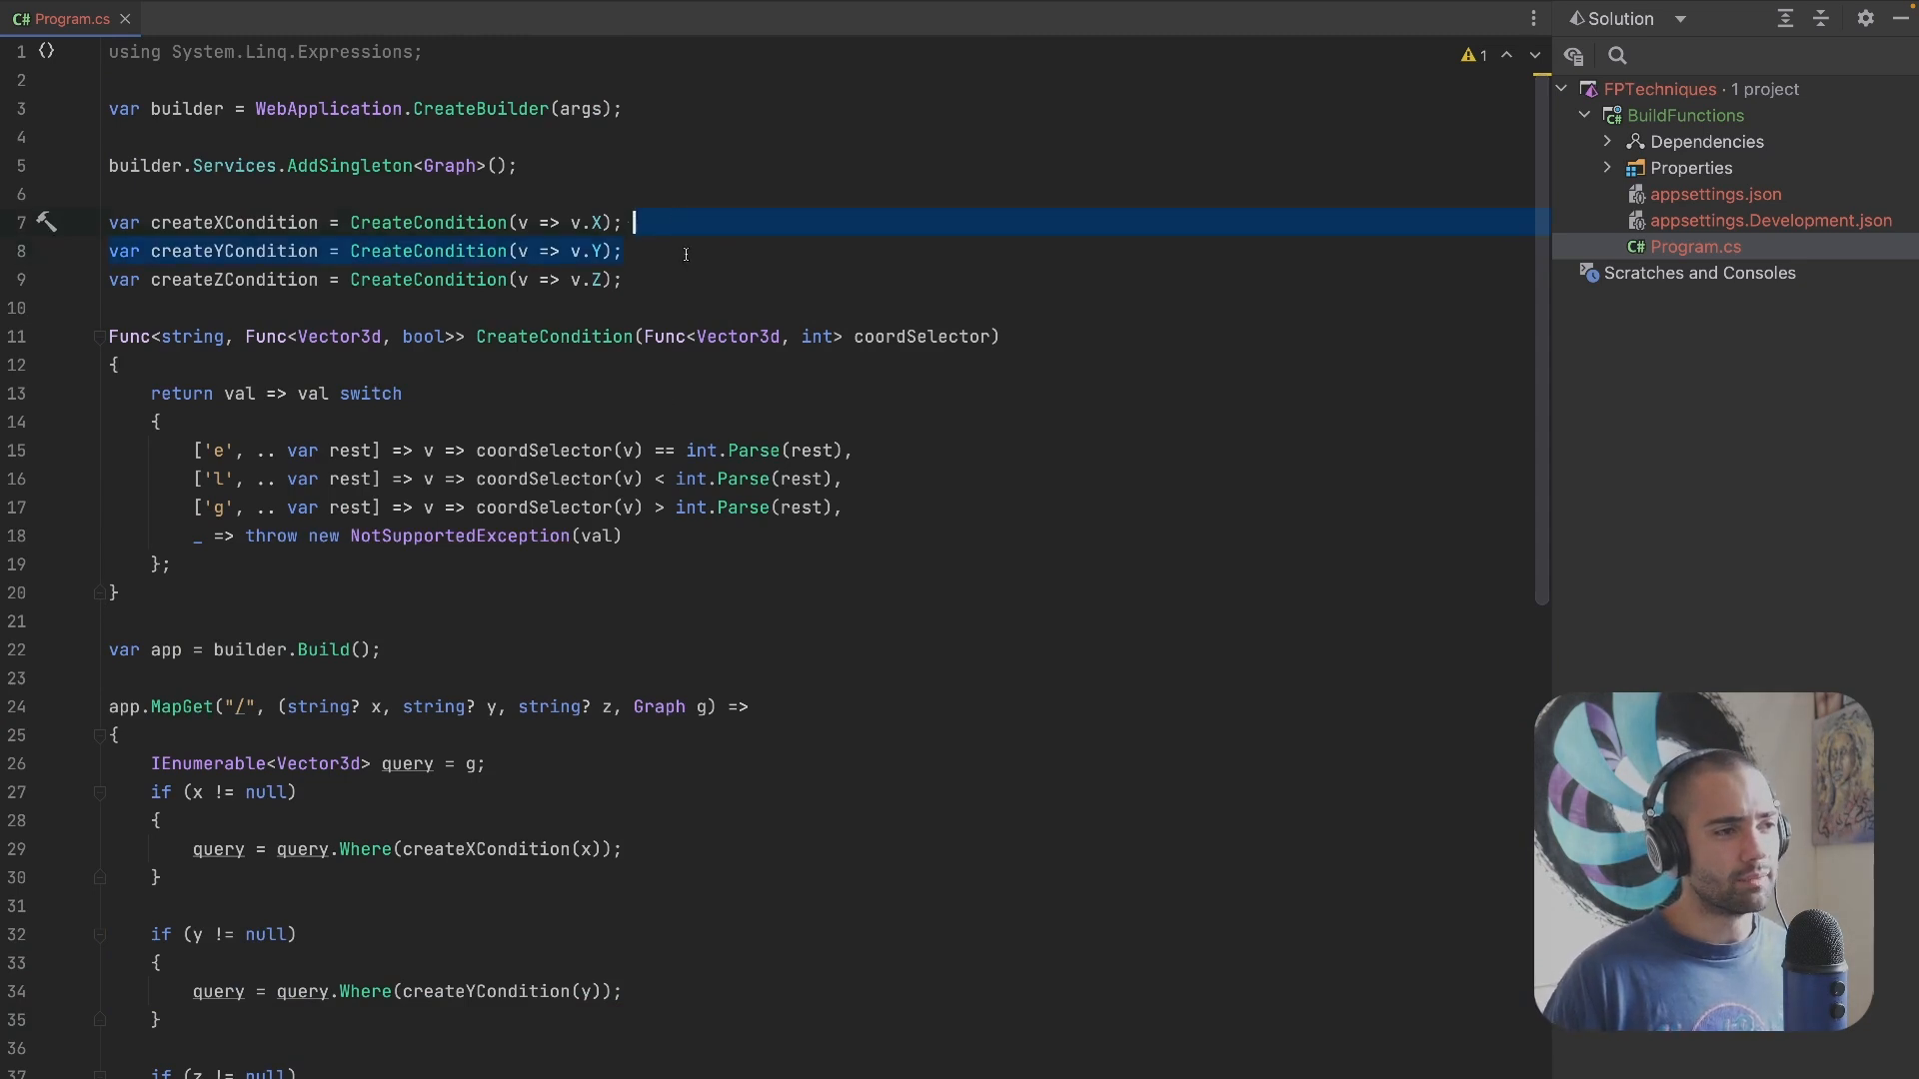
drag(557, 508, 623, 535)
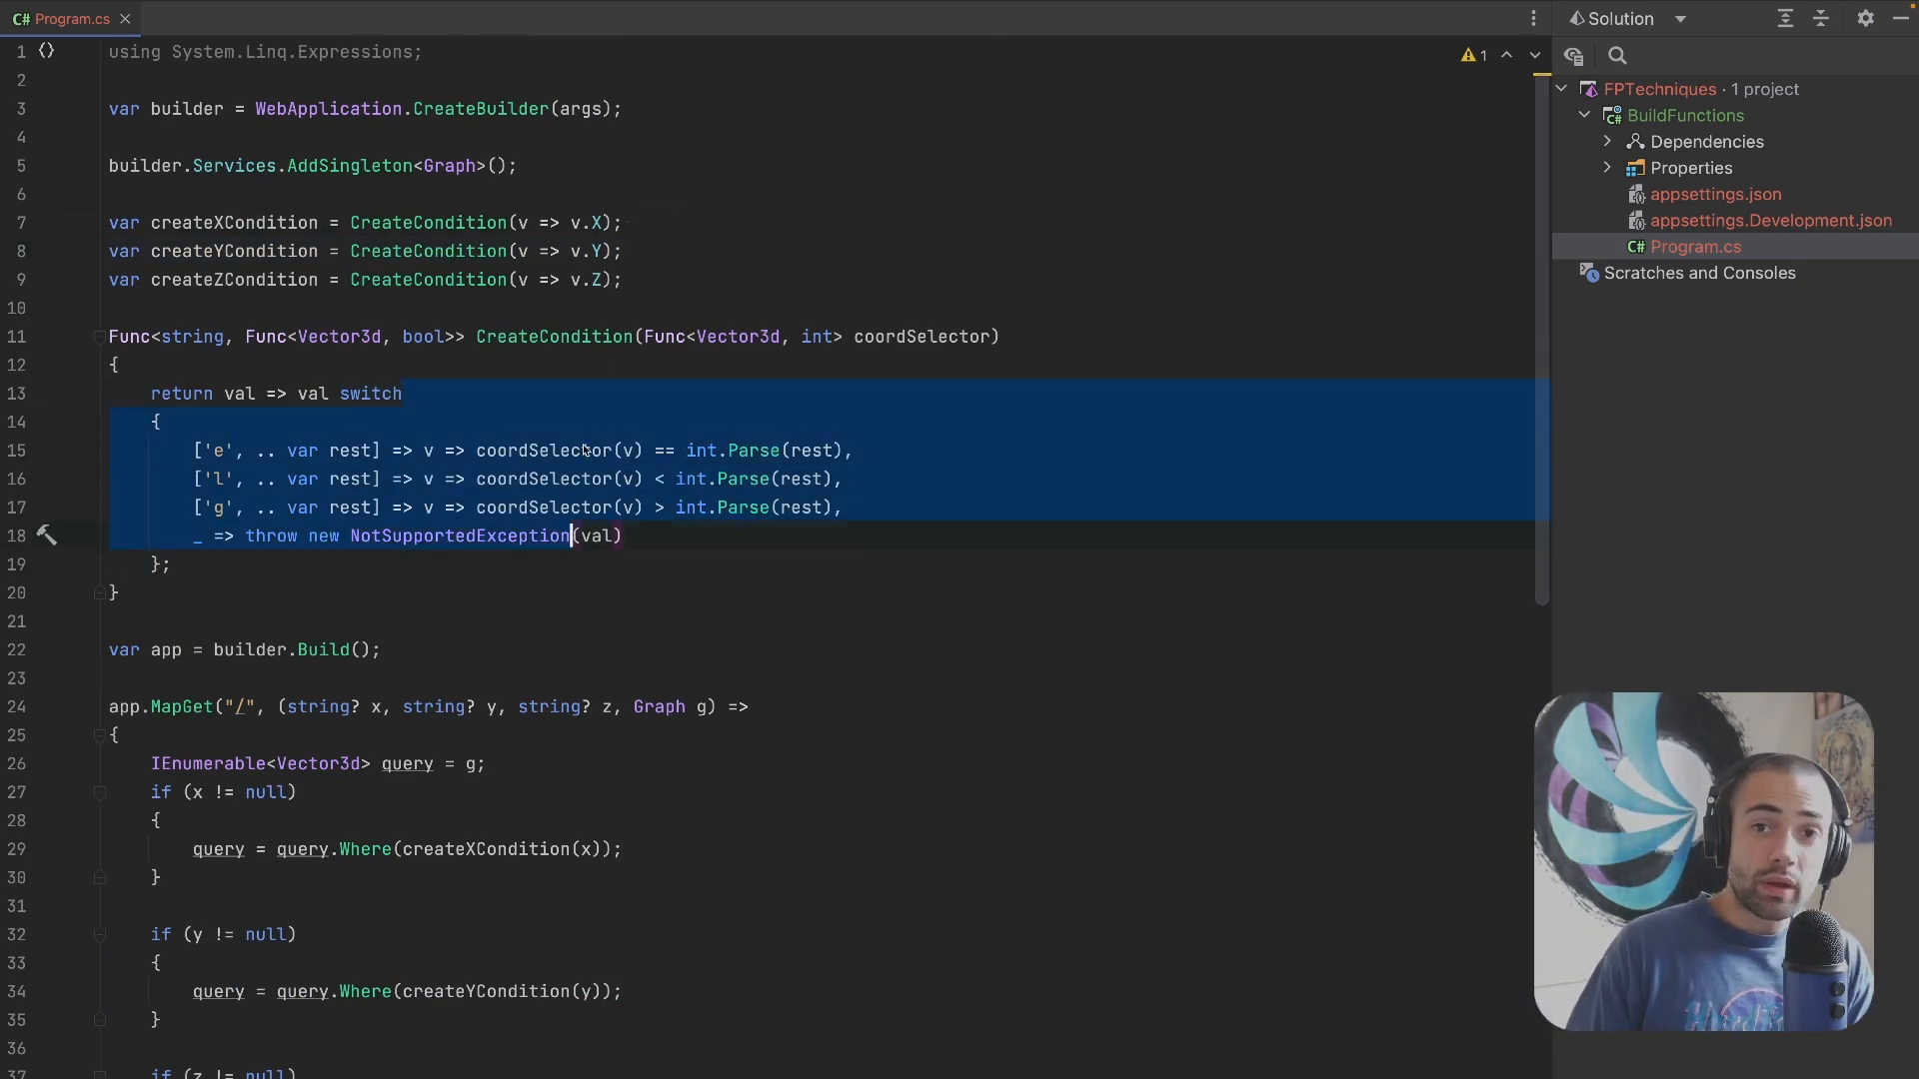
click(636, 335)
drag(651, 252, 551, 251)
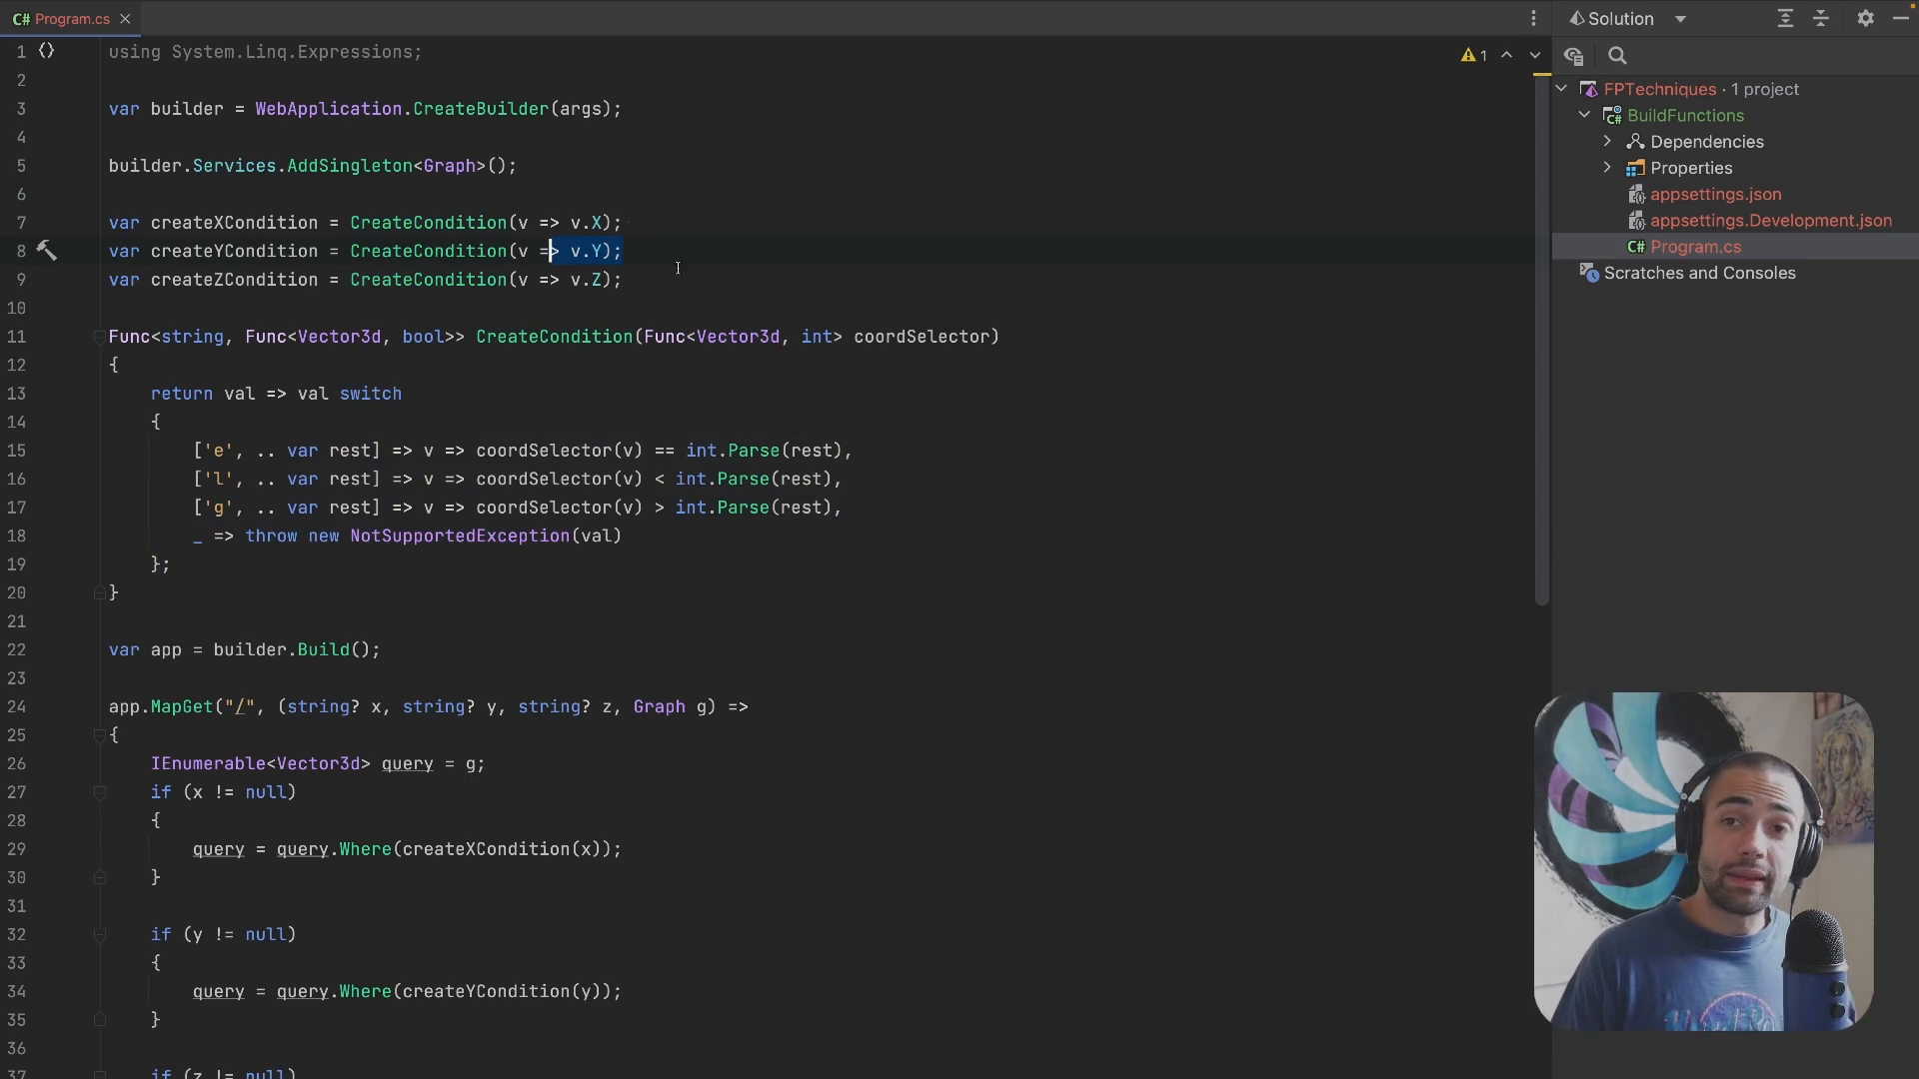
click(776, 280)
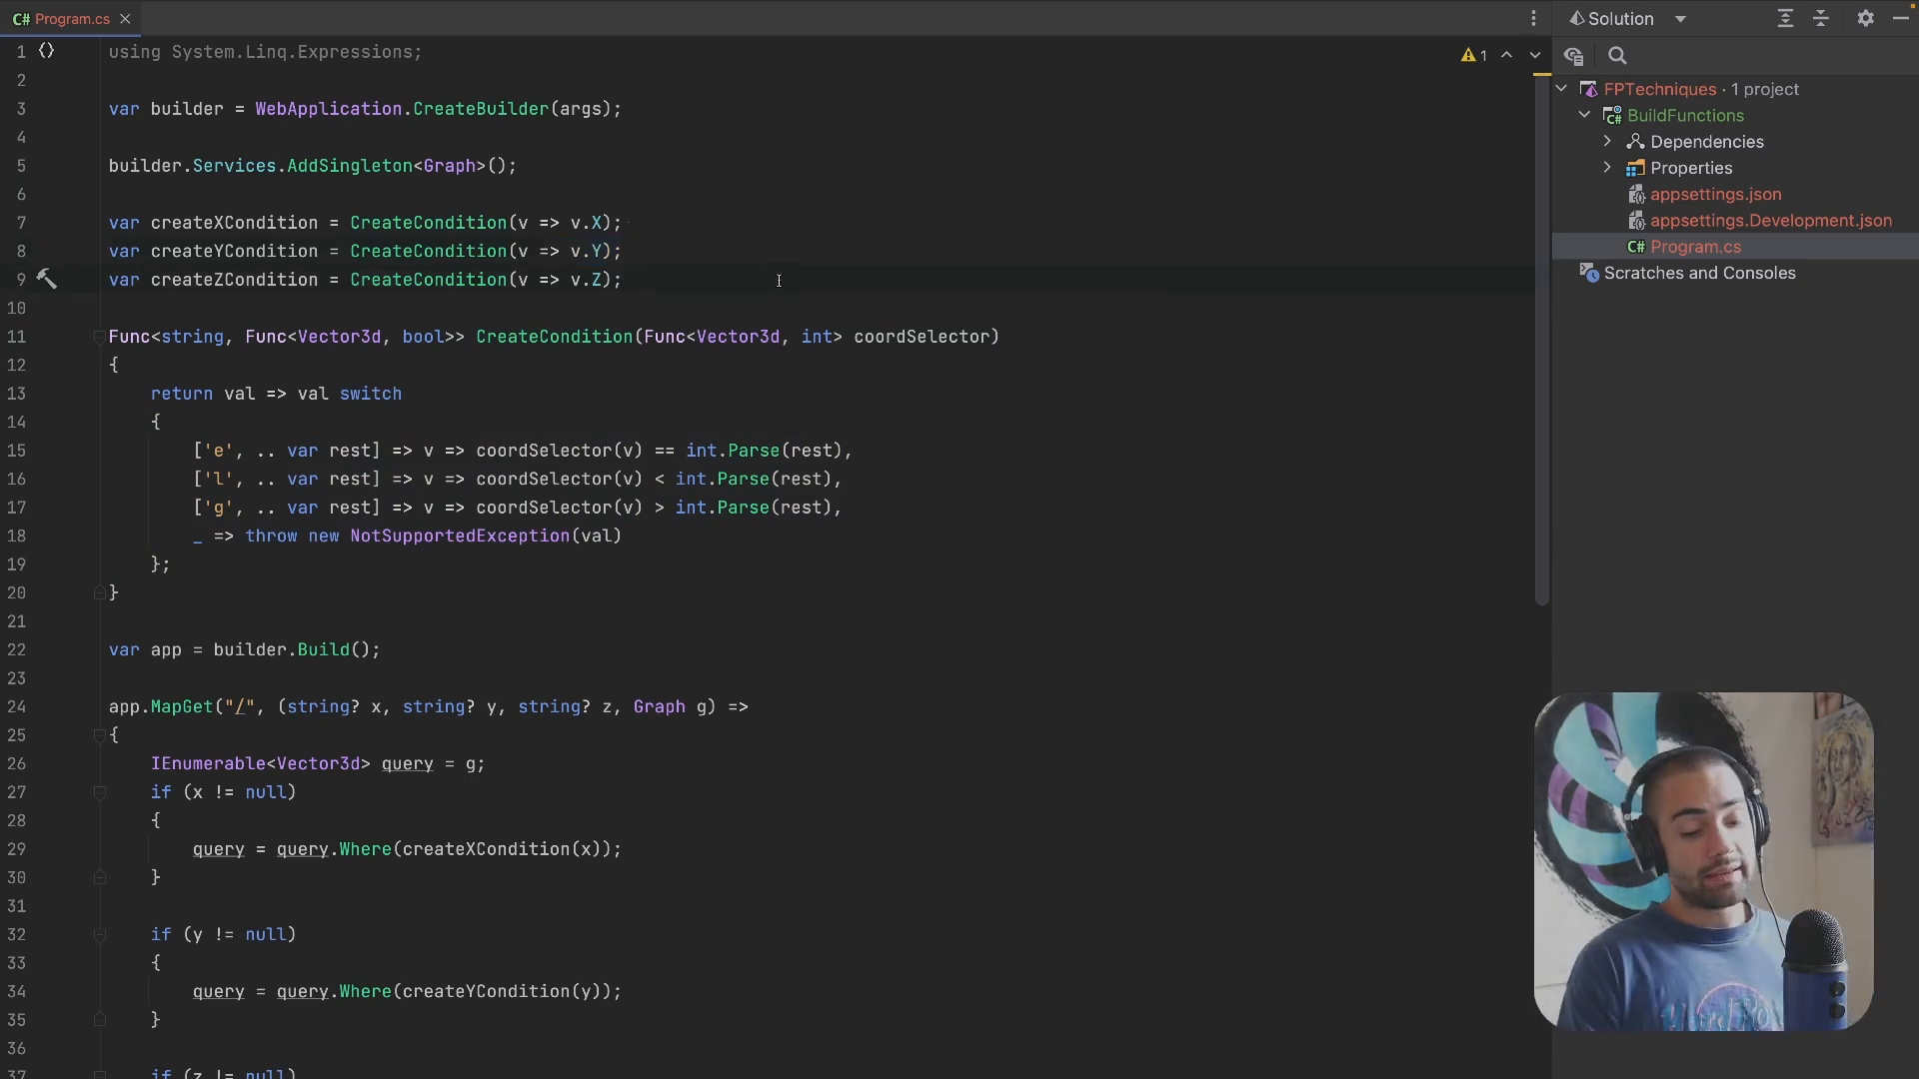